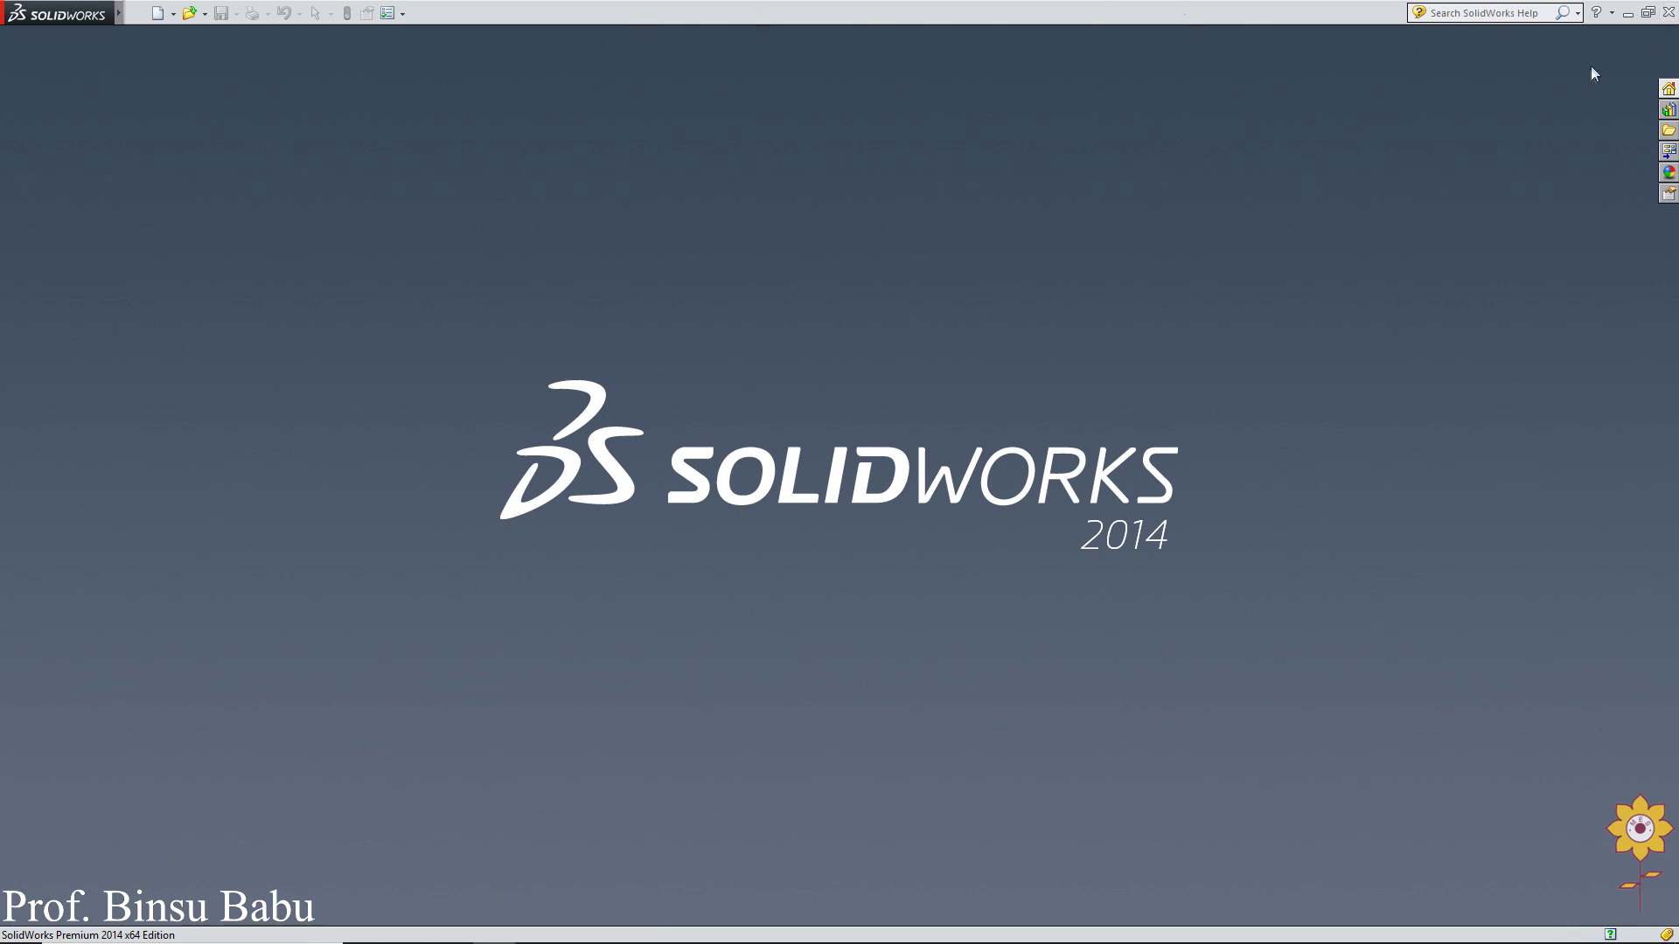
Open the bracket drawing model 1.pdf in Acrobat Reader for reference, then return to SolidWorks.
left_click(1631, 14)
double_click(188, 217)
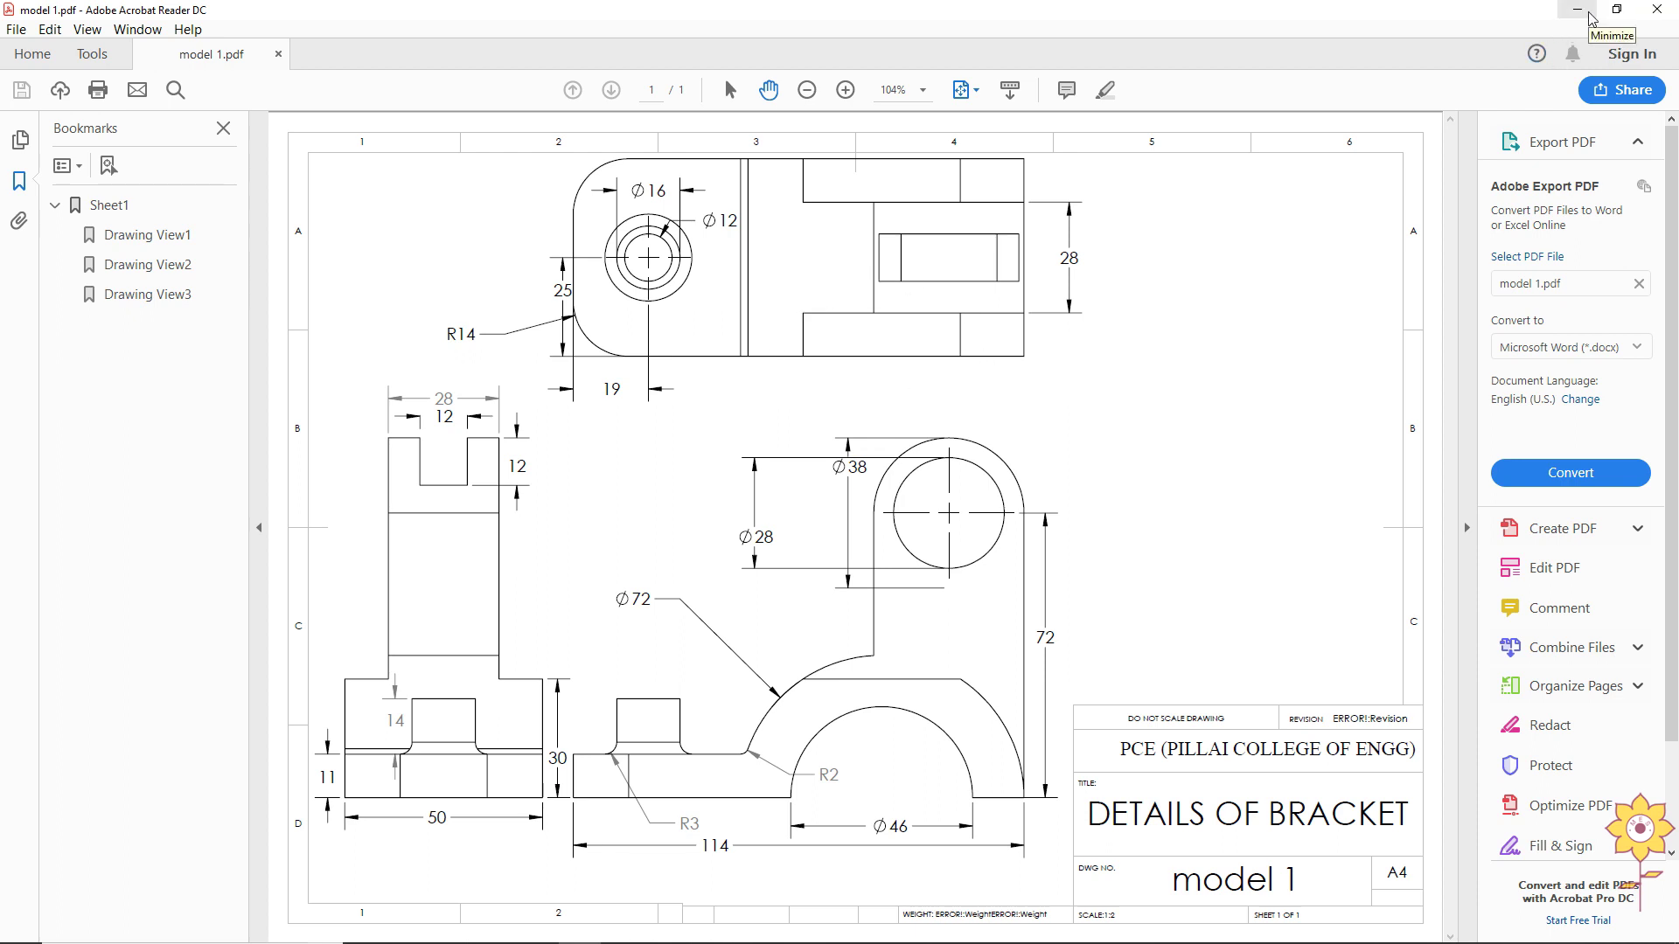
left_click(493, 929)
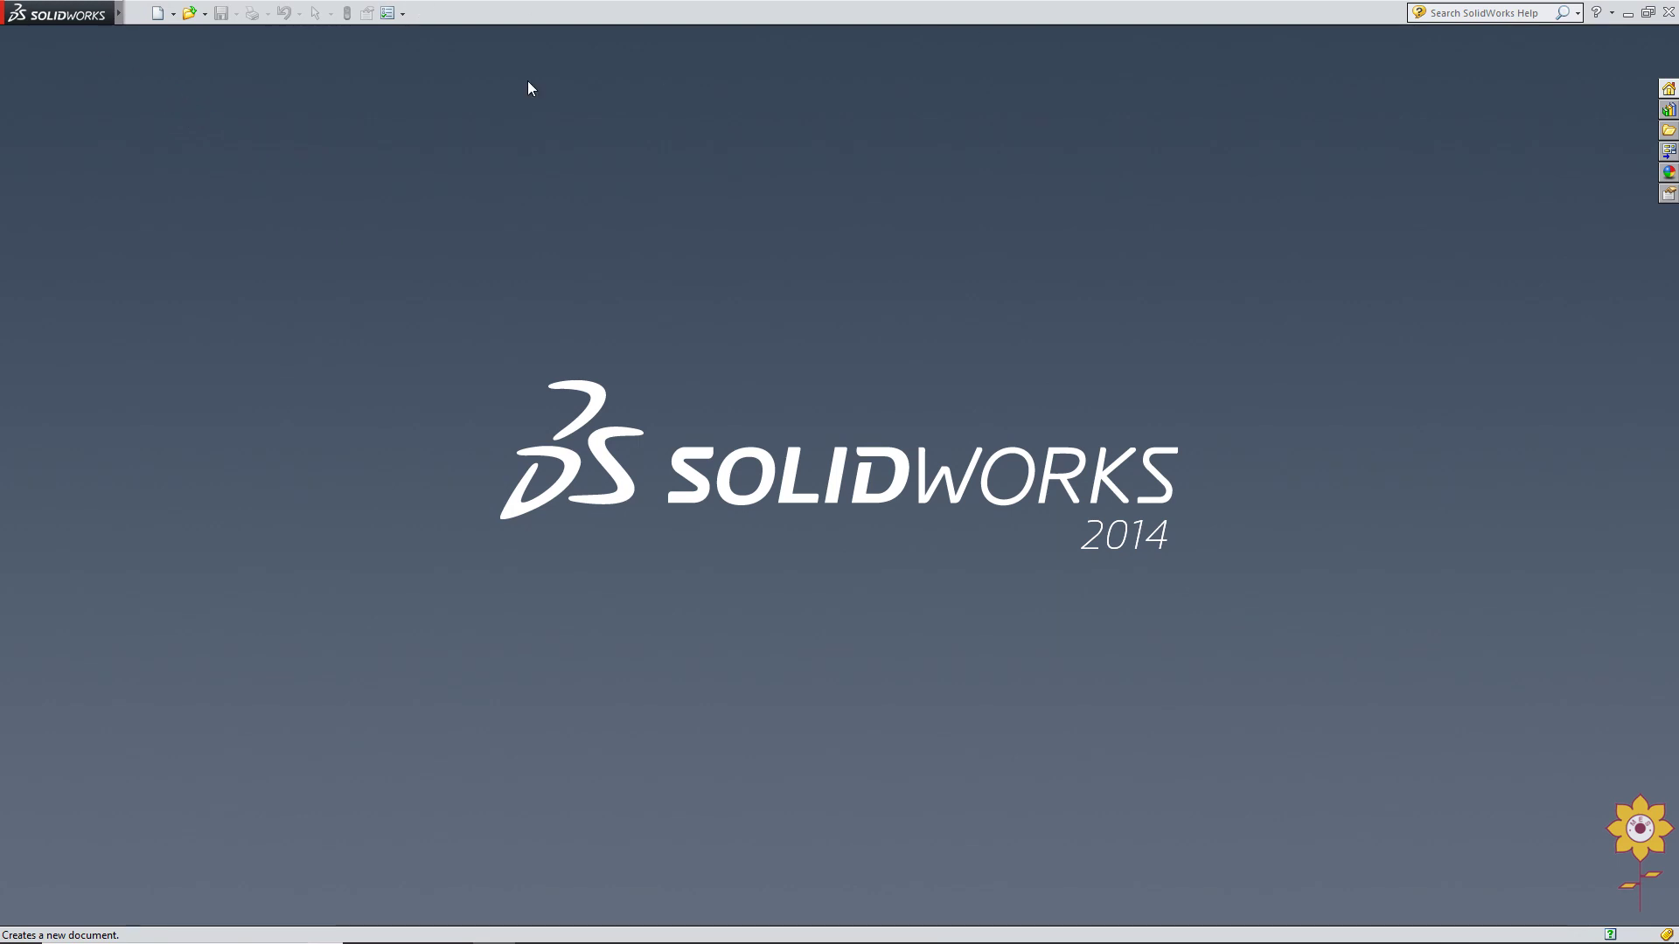
Create a new blank SolidWorks part document (Part2).
left_click(157, 14)
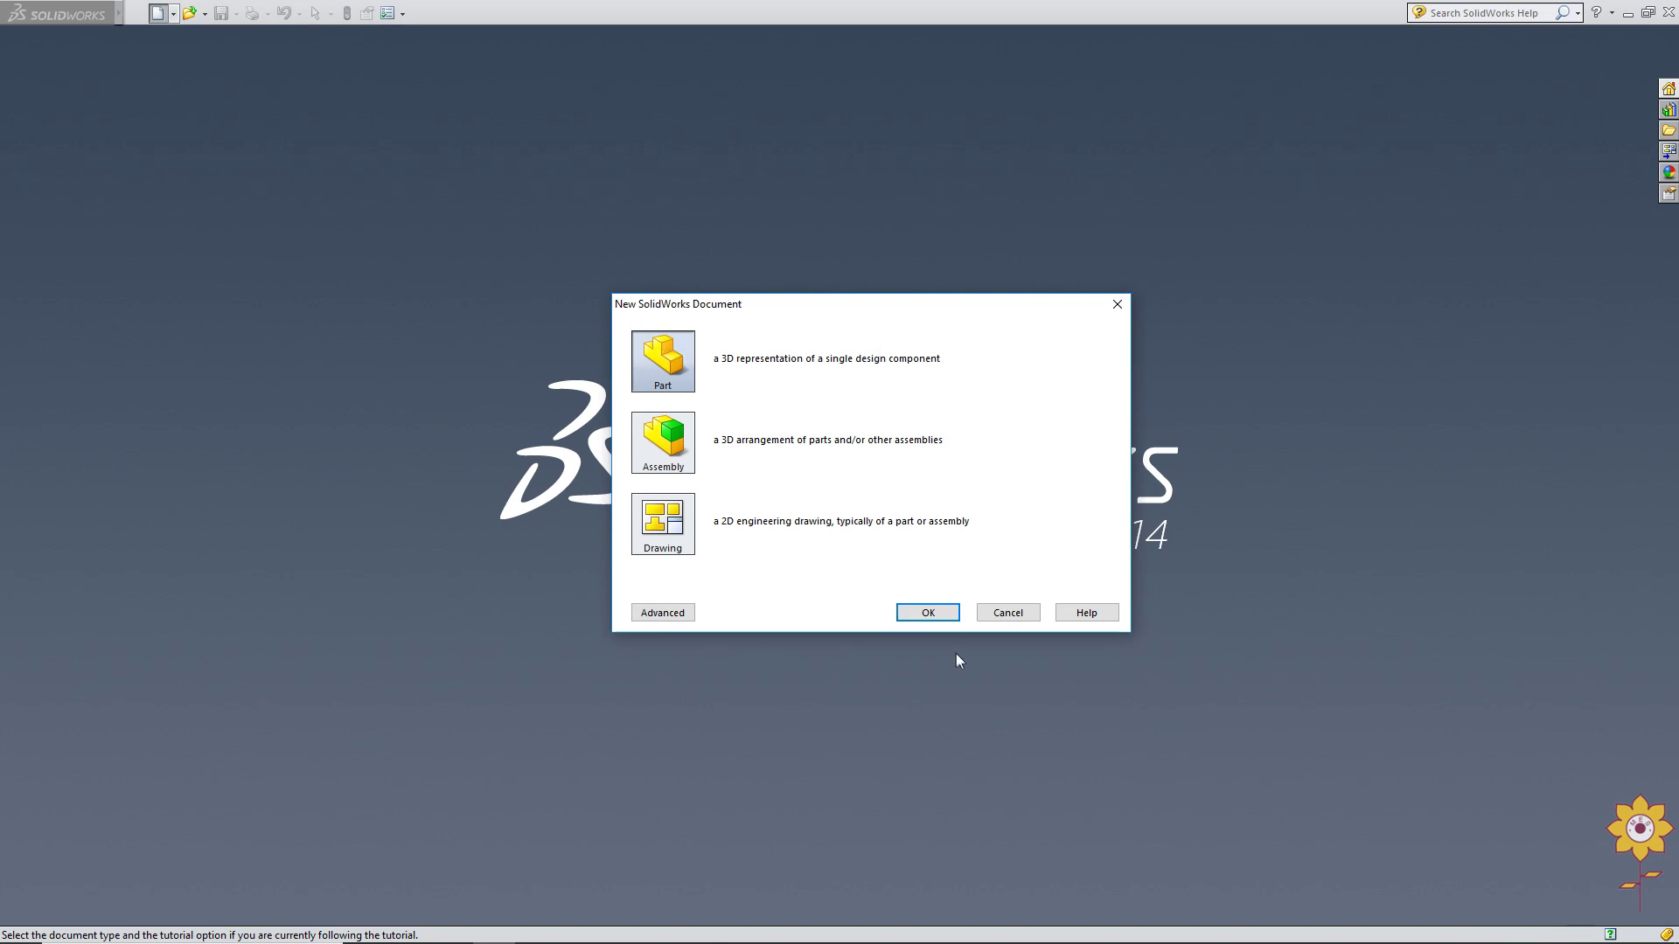
left_click(940, 614)
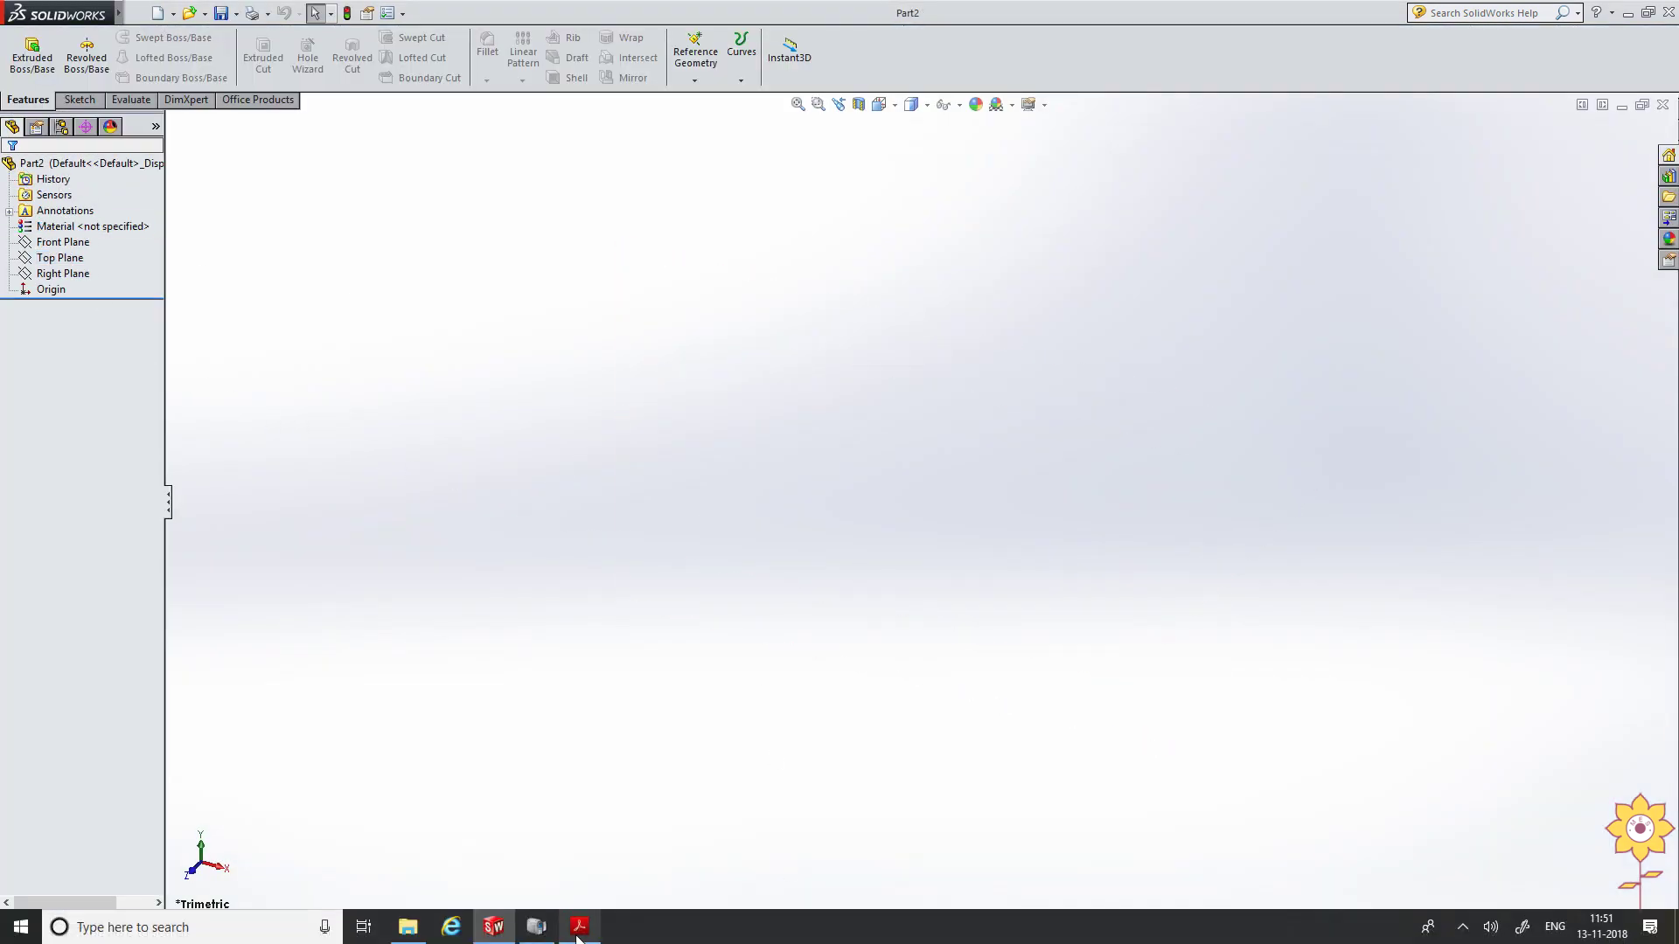
Recheck the bracket drawing, then start a sketch on the Top Plane.
left_click(577, 929)
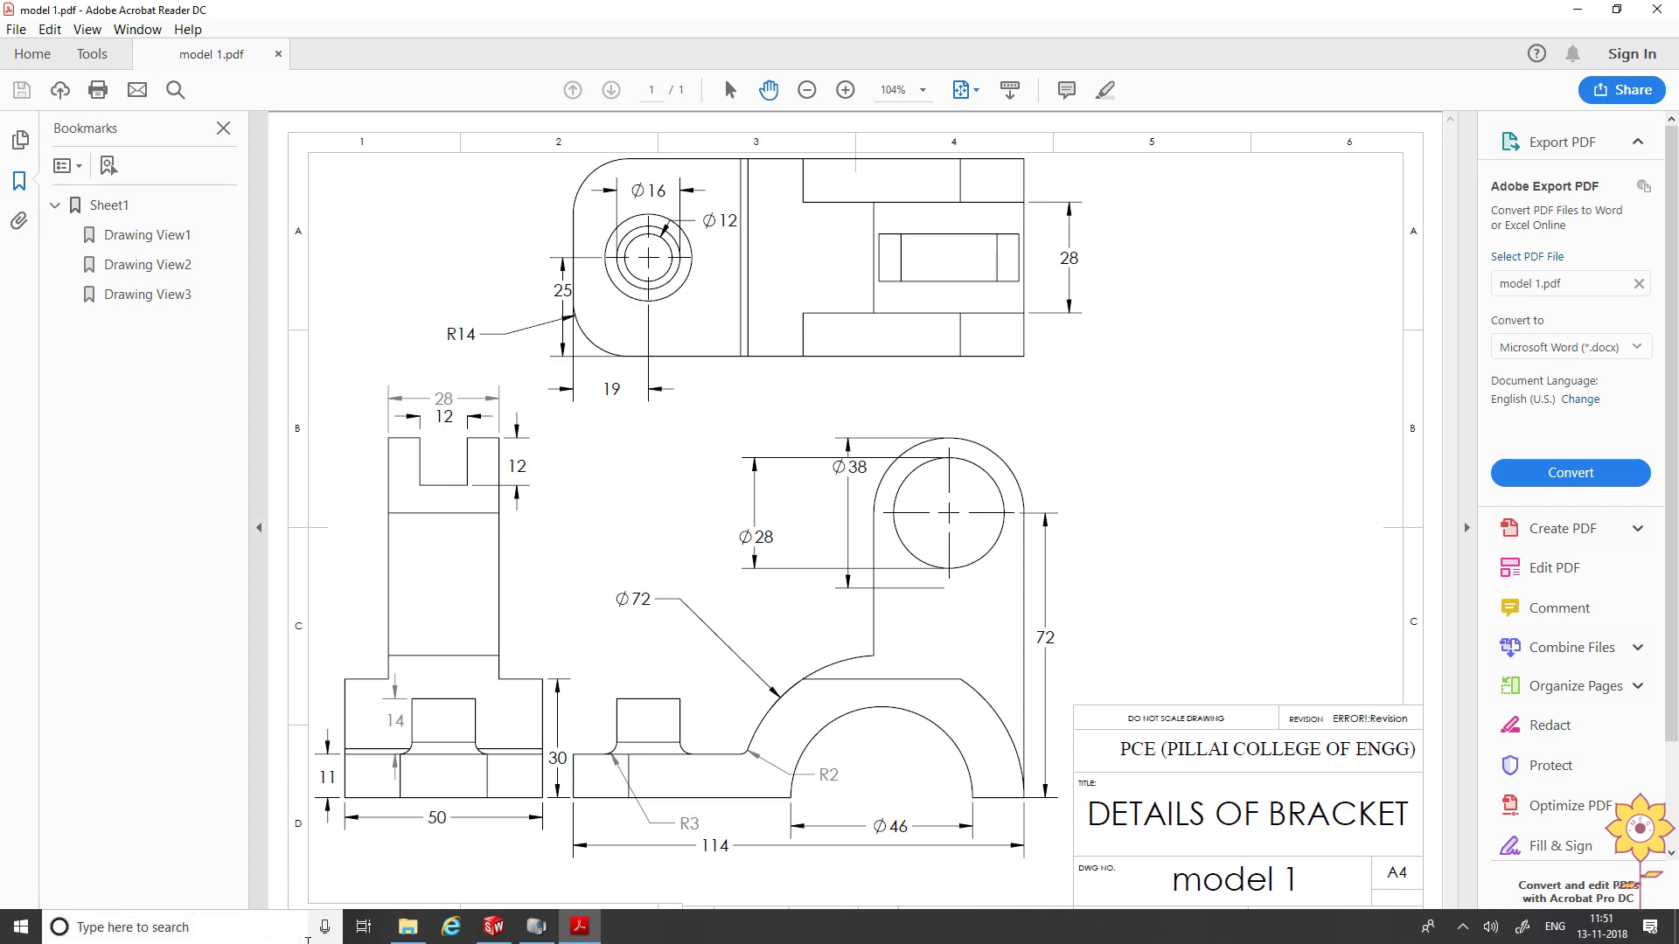
left_click(490, 932)
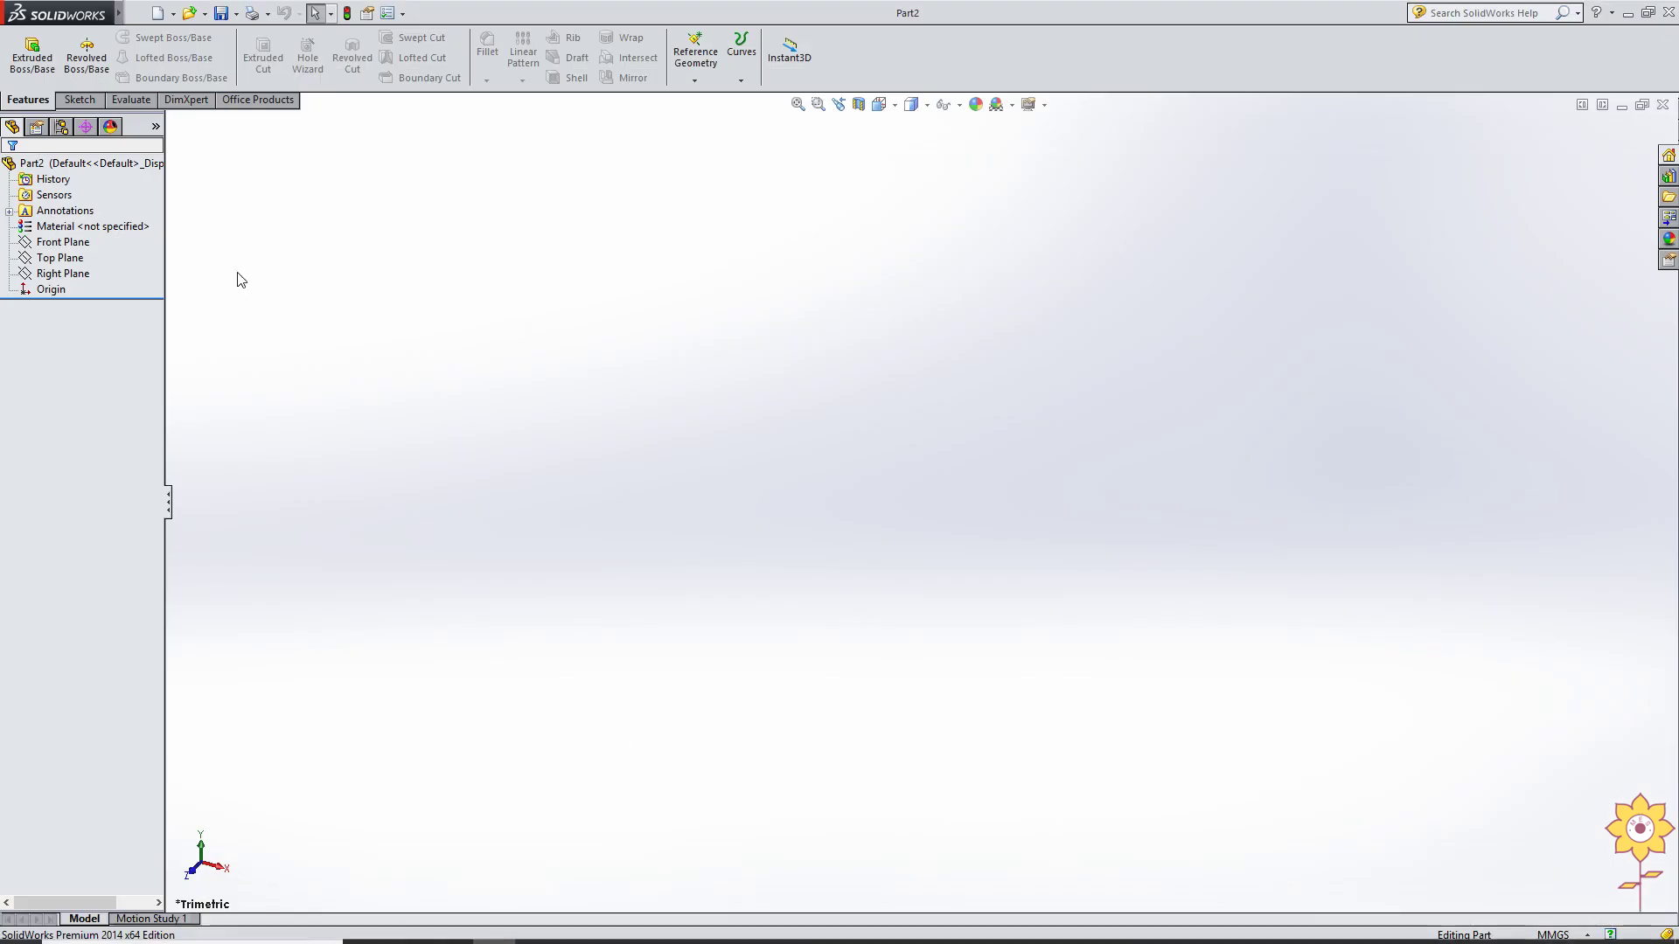
left_click(68, 260)
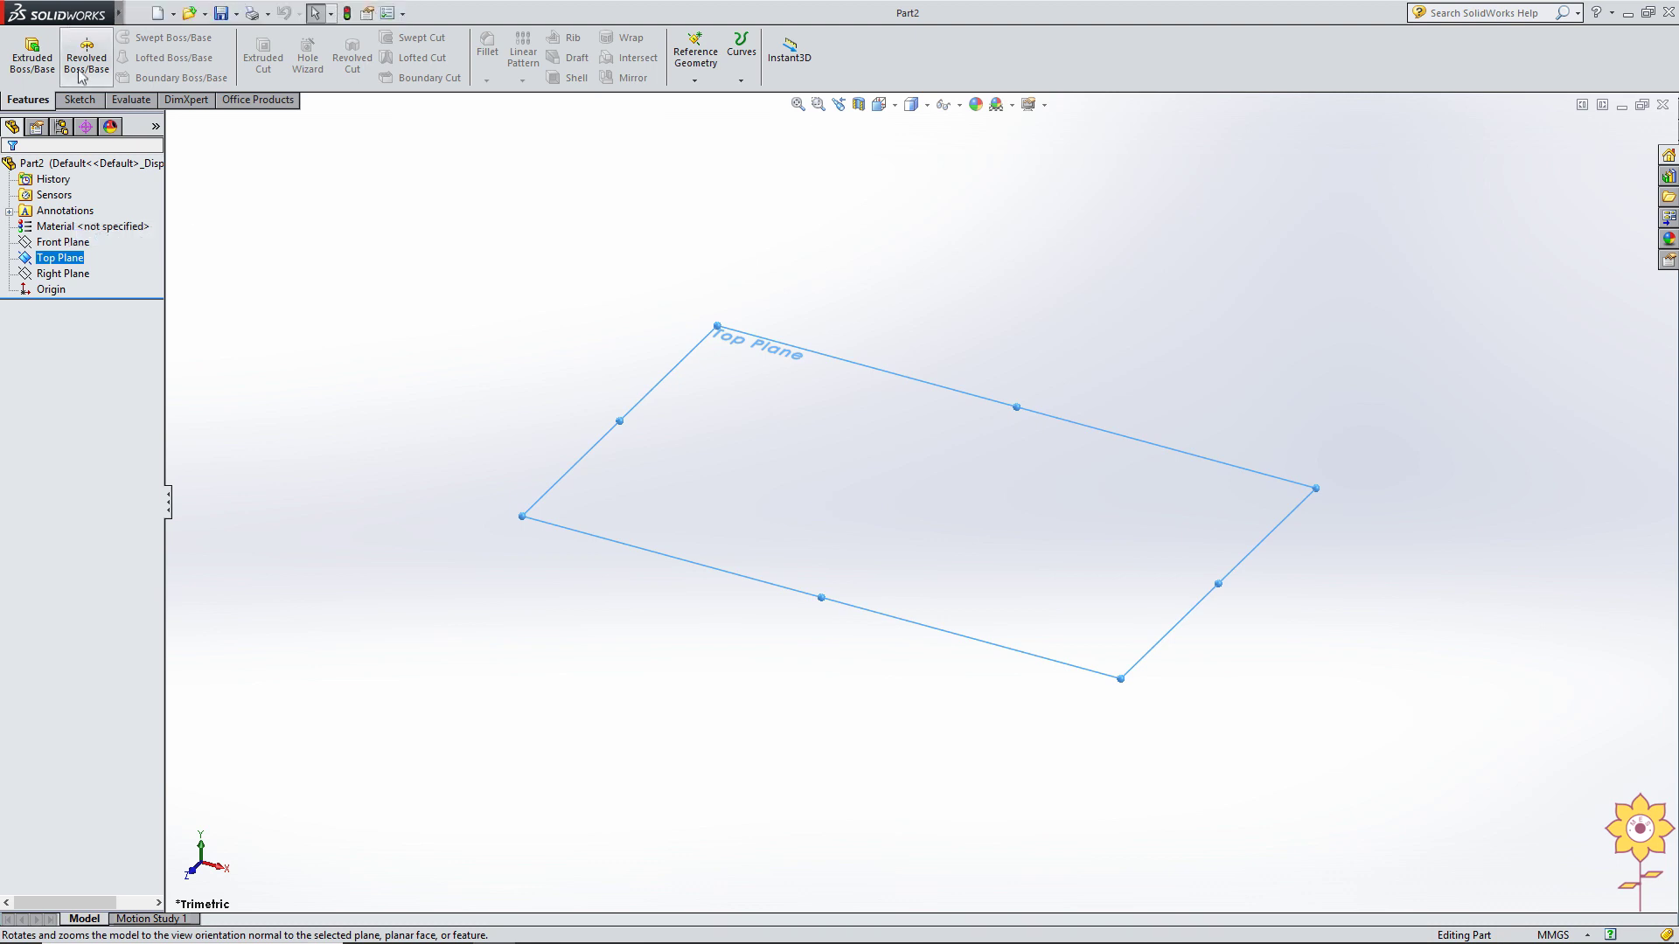
left_click(78, 100)
Draw a center rectangle anchored at the origin in a Normal To view.
left_click(24, 52)
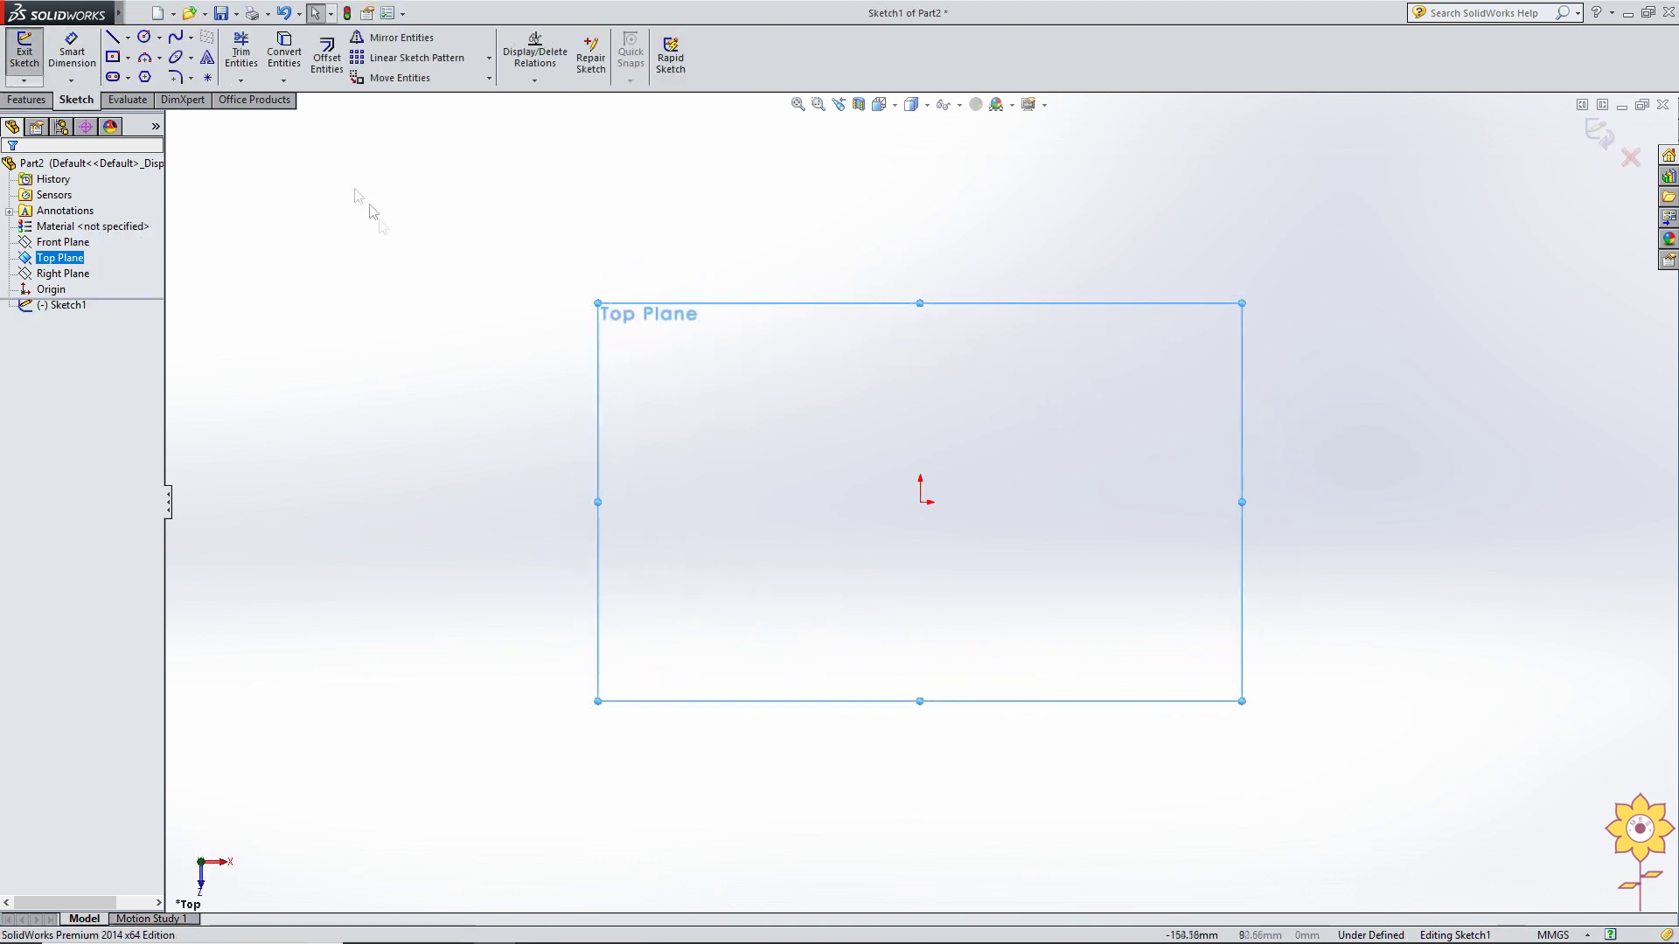
left_click(127, 58)
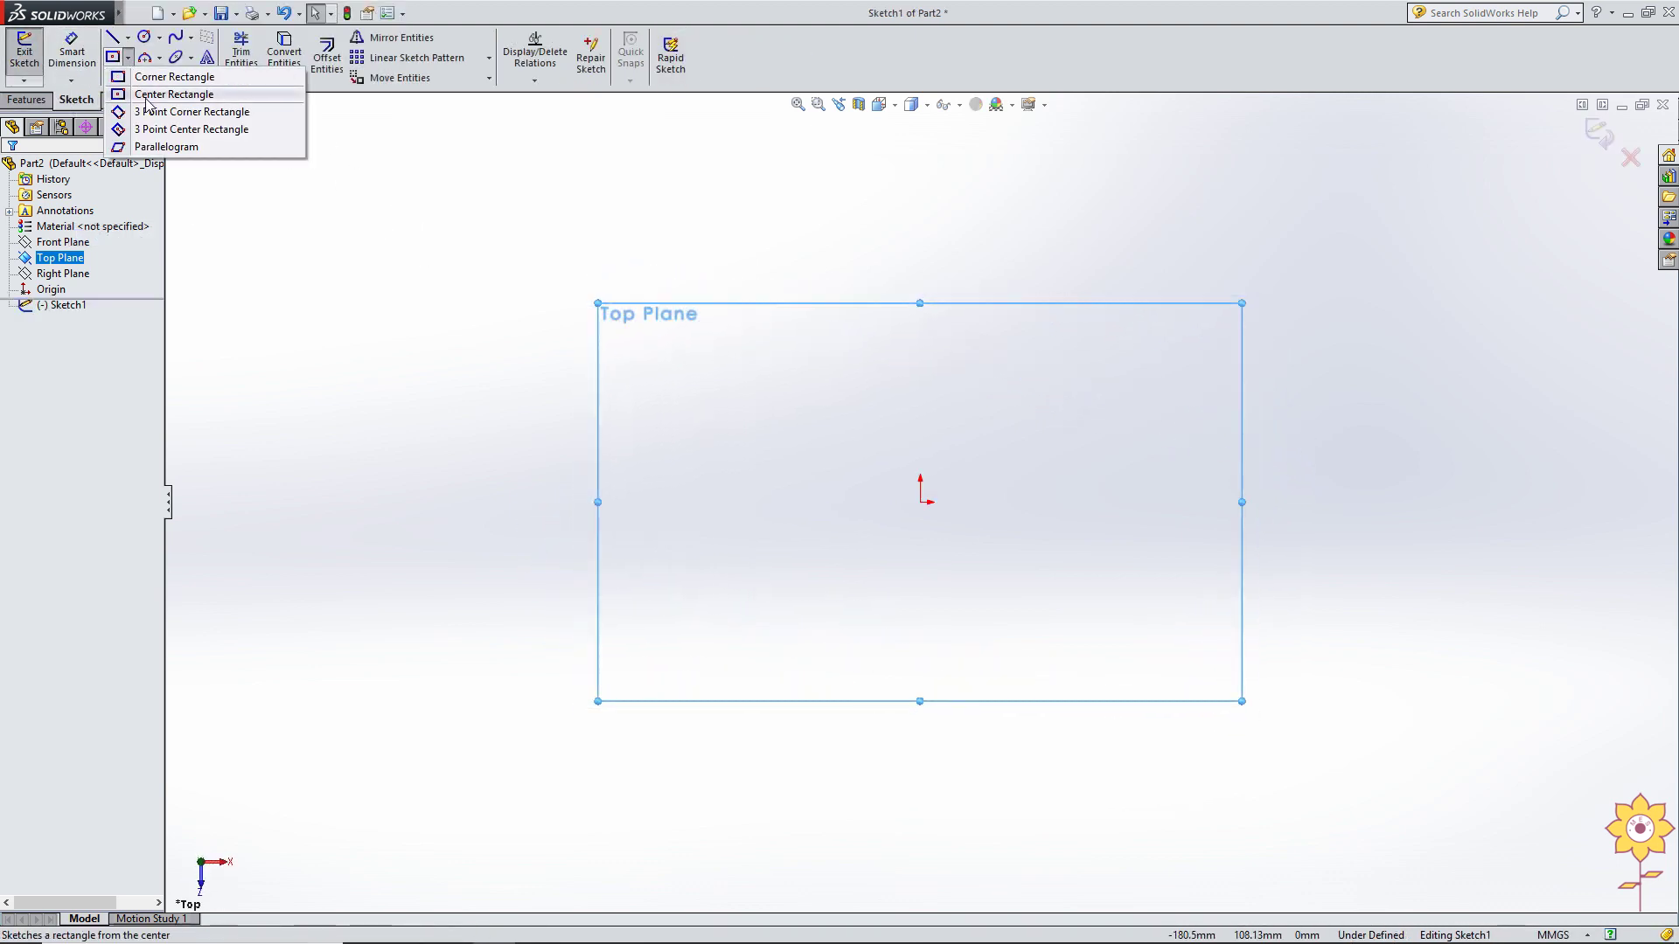
left_click(166, 94)
left_click(920, 502)
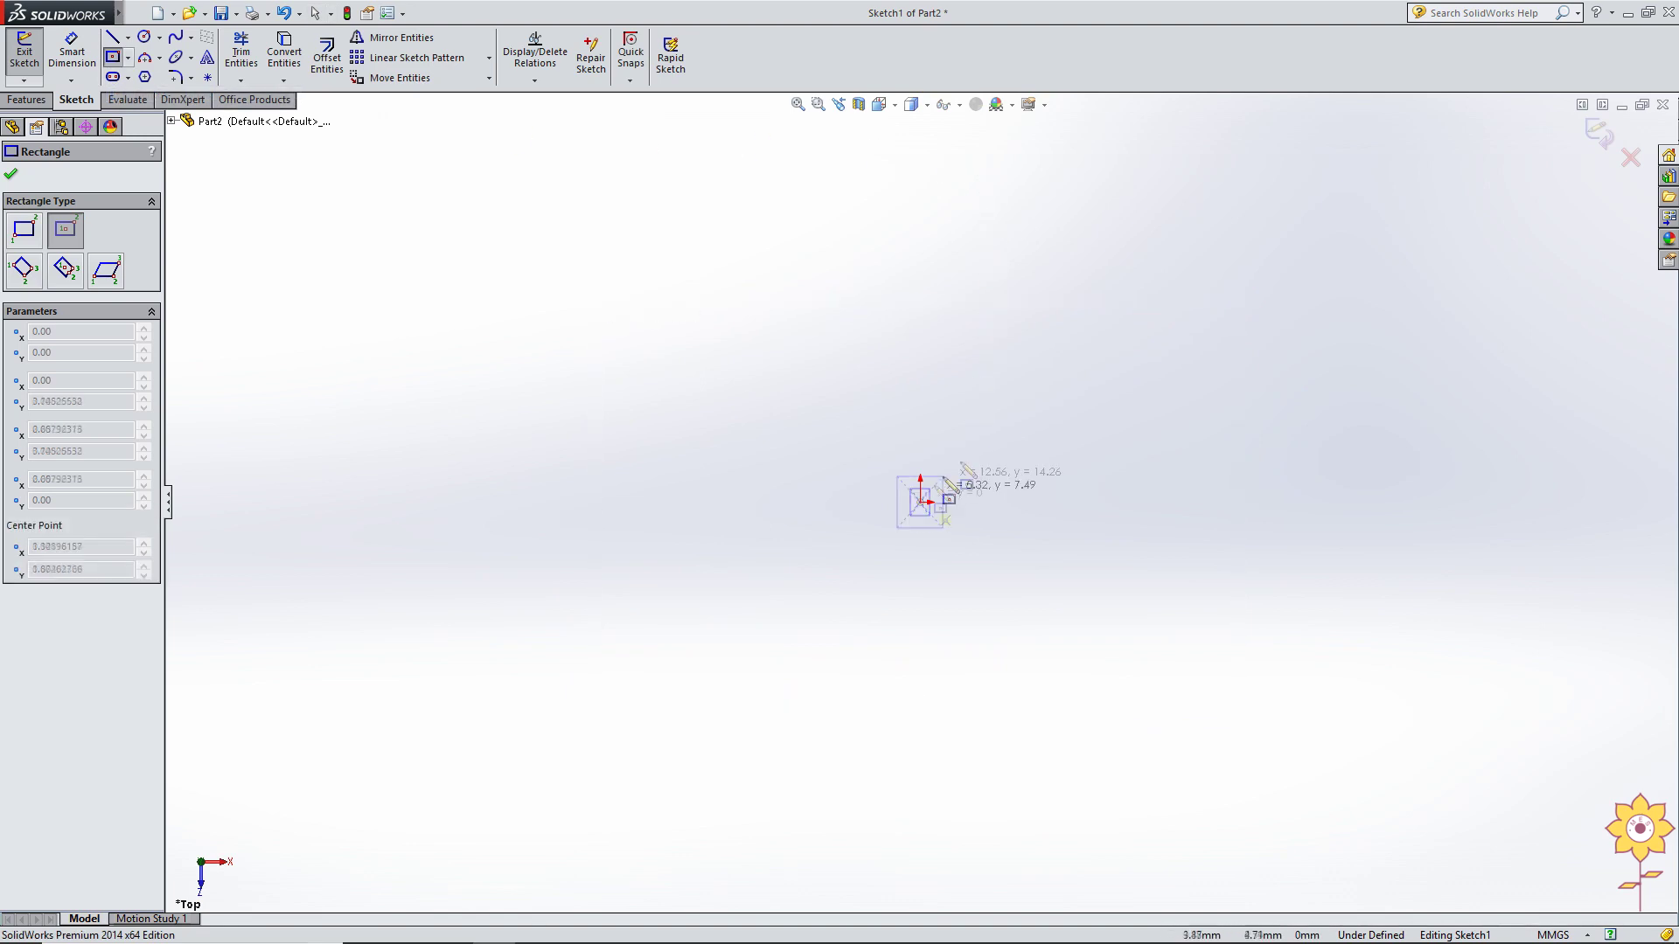
left_click(1396, 291)
right_click(1155, 214)
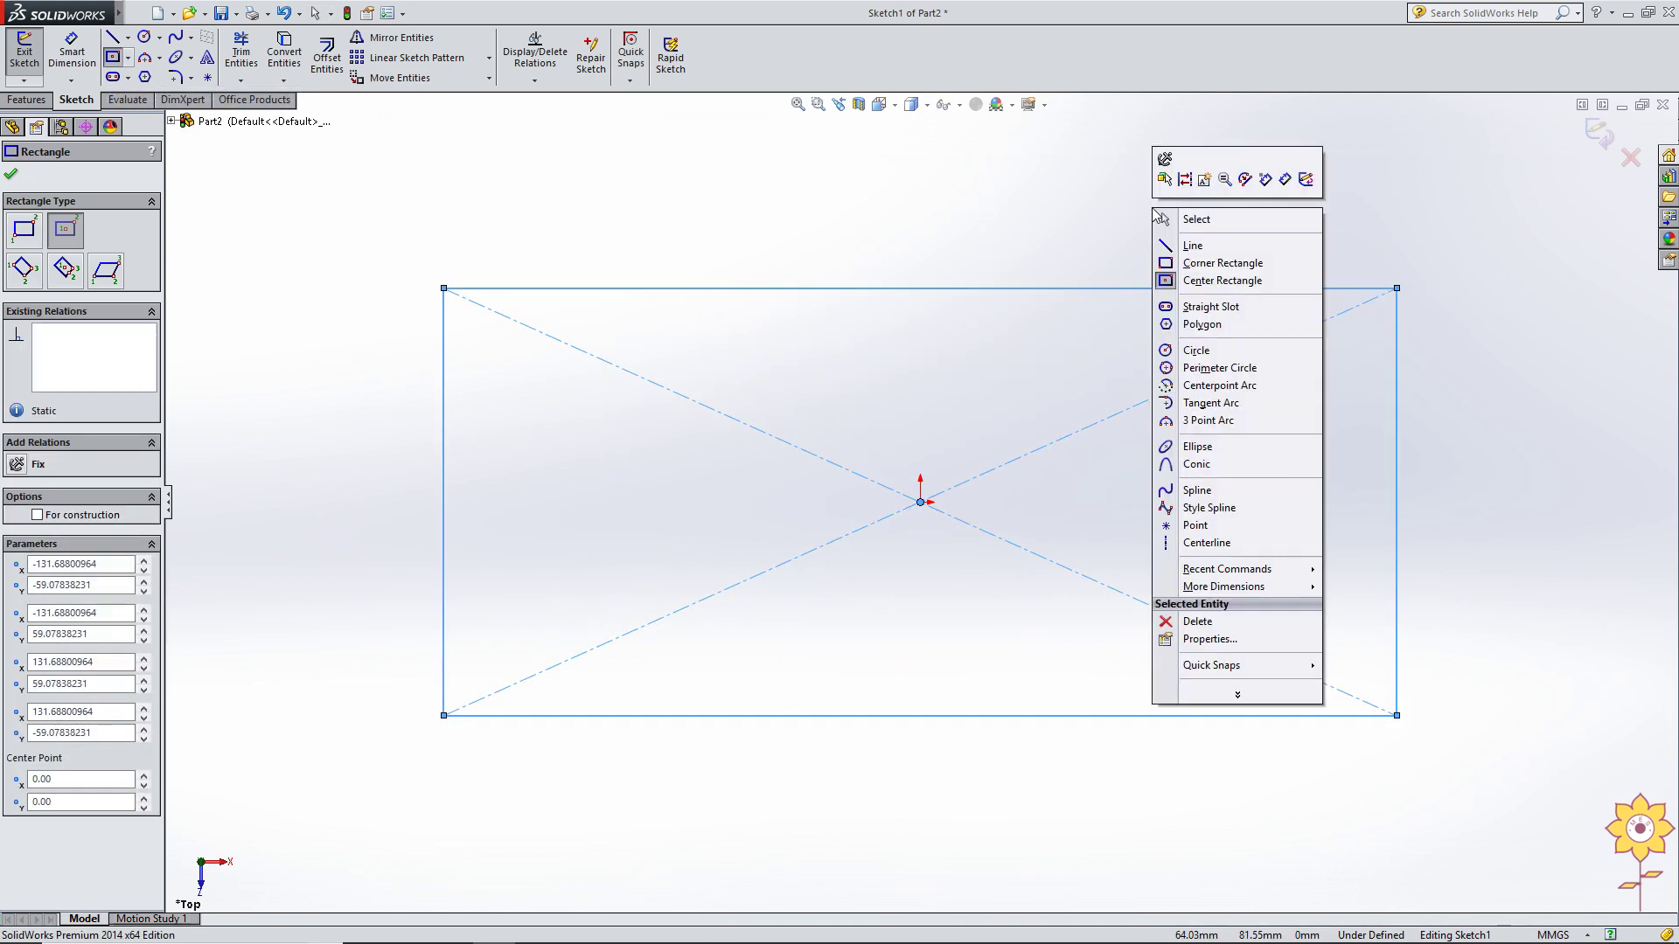
left_click(1259, 220)
left_click(138, 12)
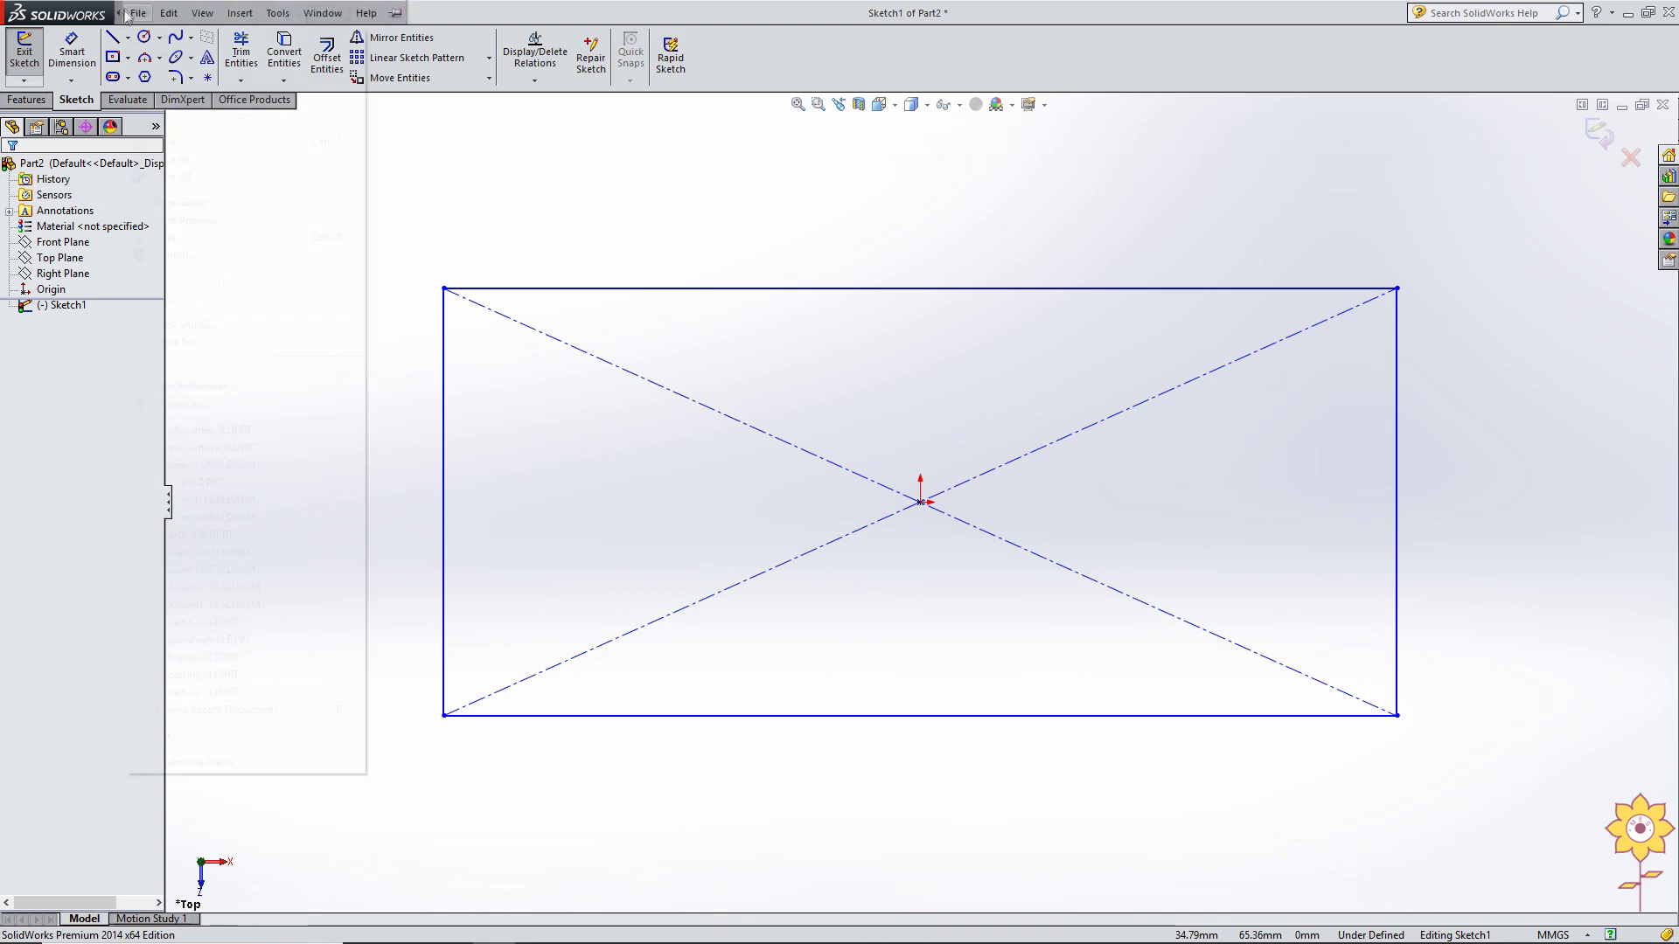
Dimension the rectangle 114 mm long by 50 mm high and exit the sketch.
left_click(68, 48)
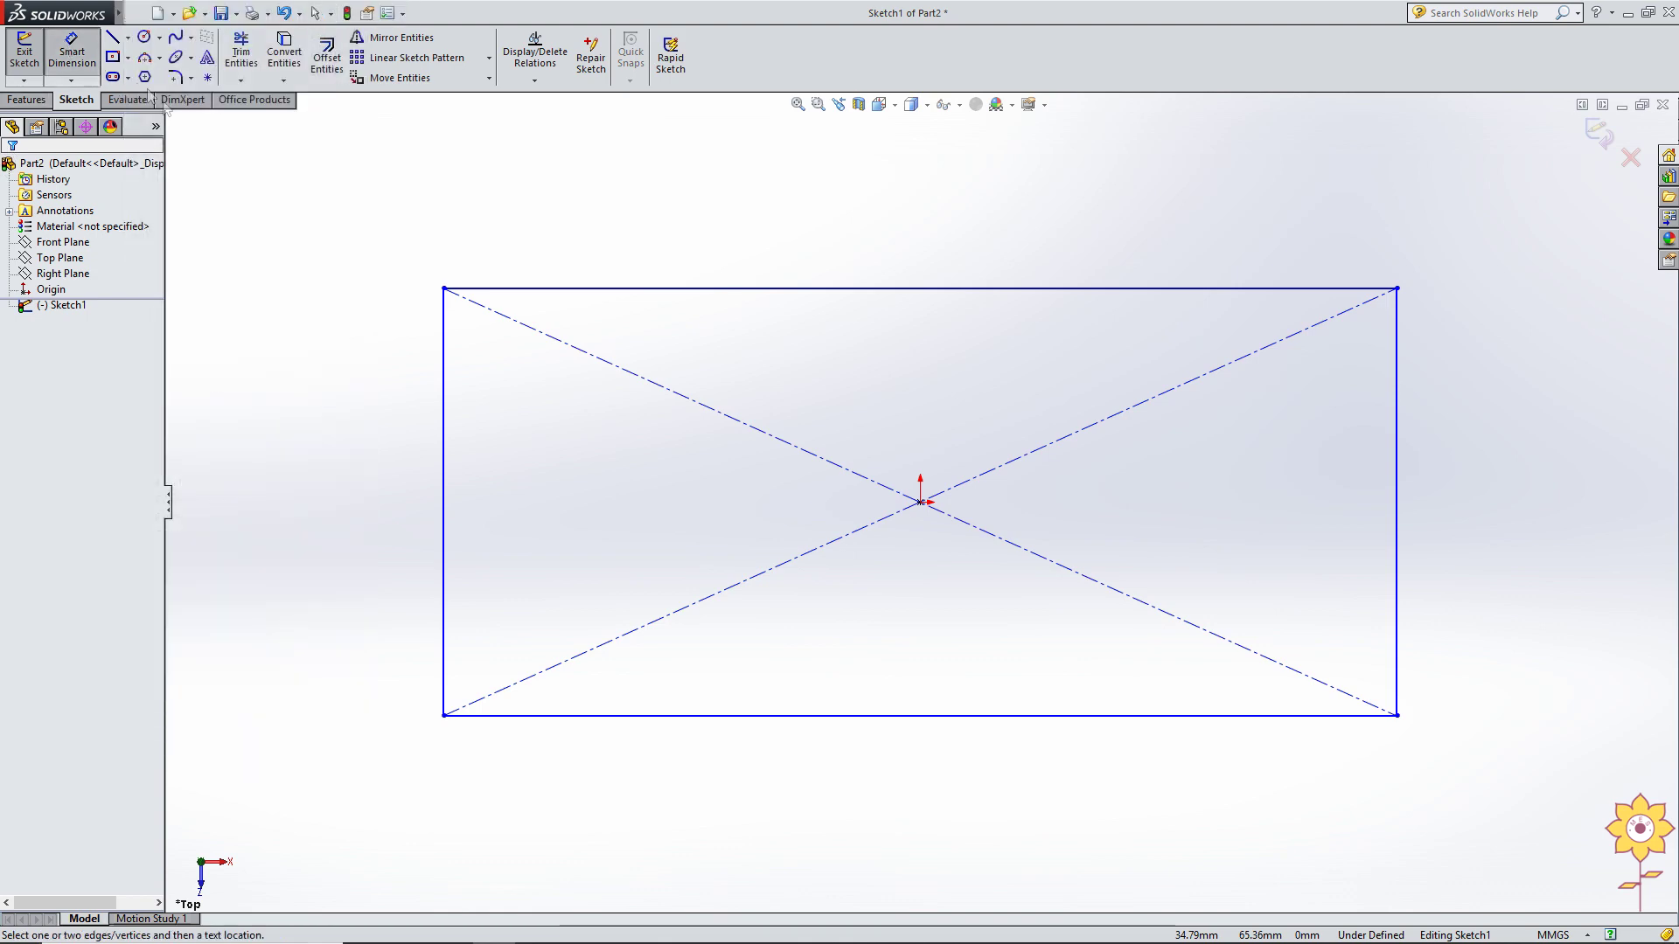
left_click(573, 288)
left_click(585, 236)
type("114")
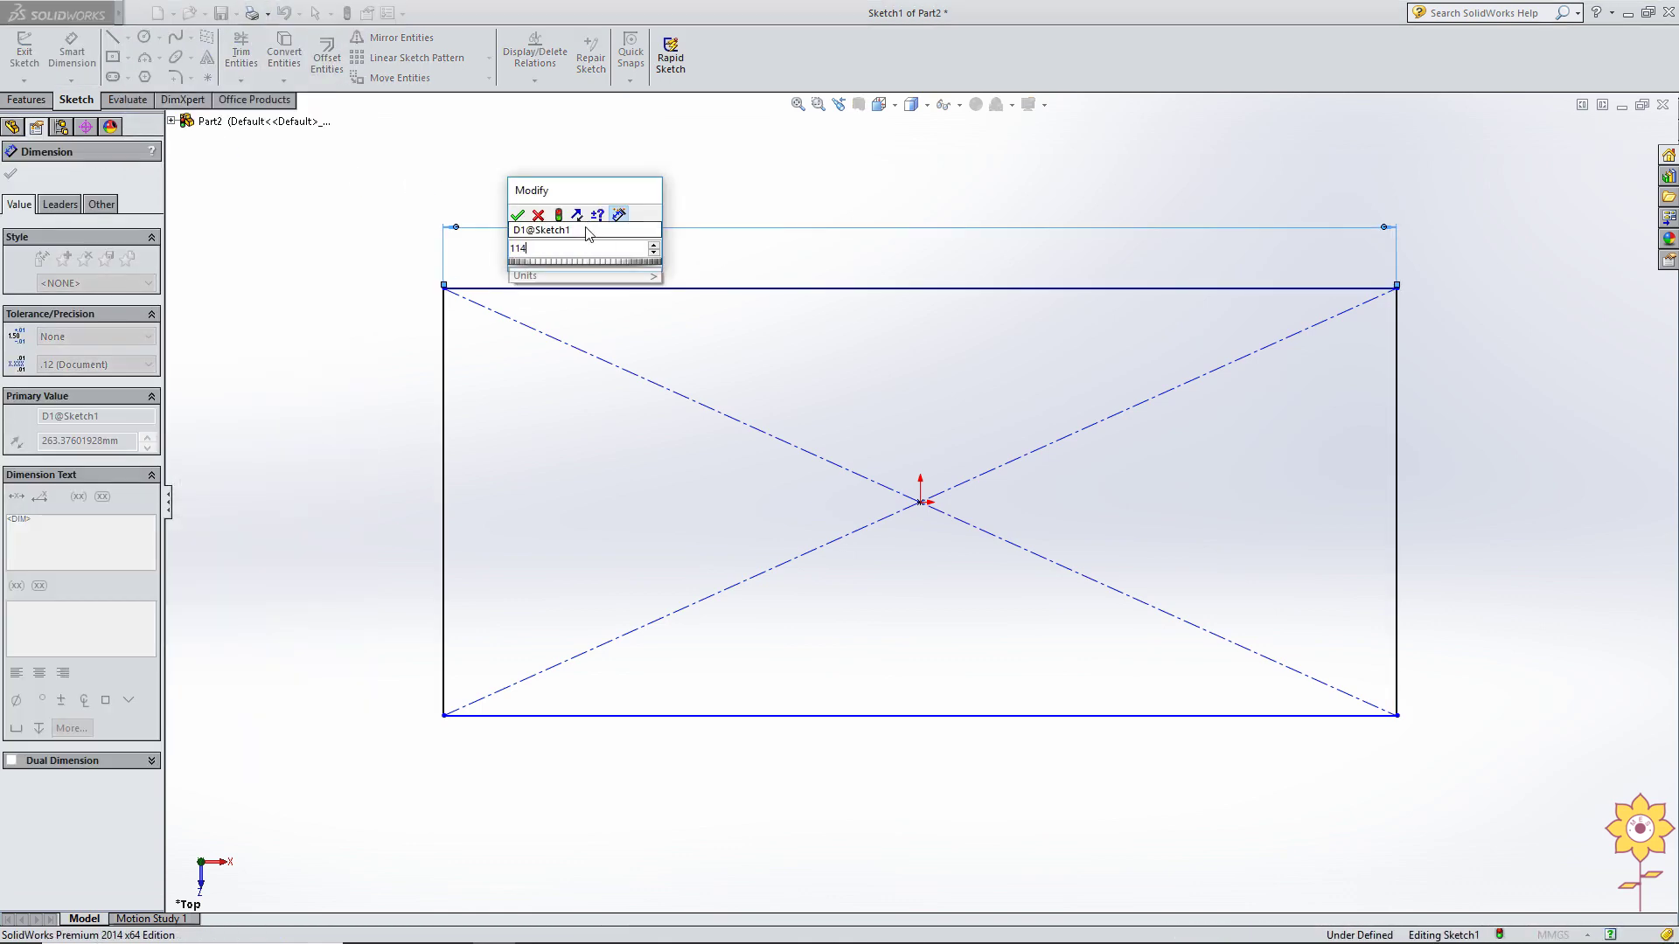
key("Return")
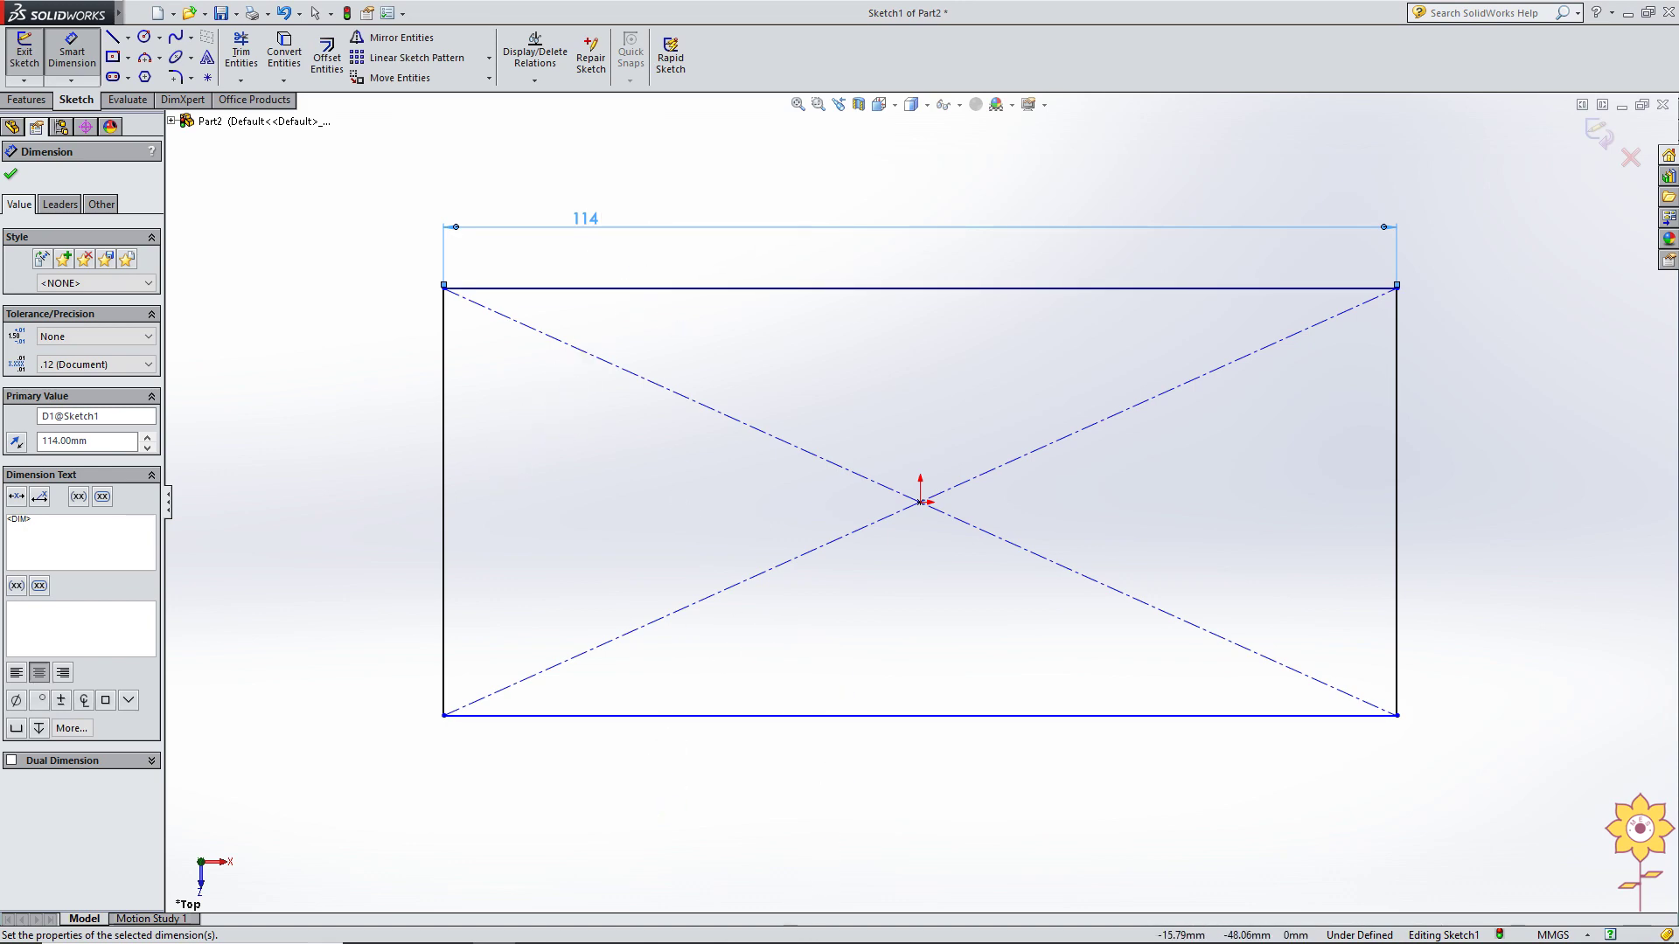
left_click(580, 927)
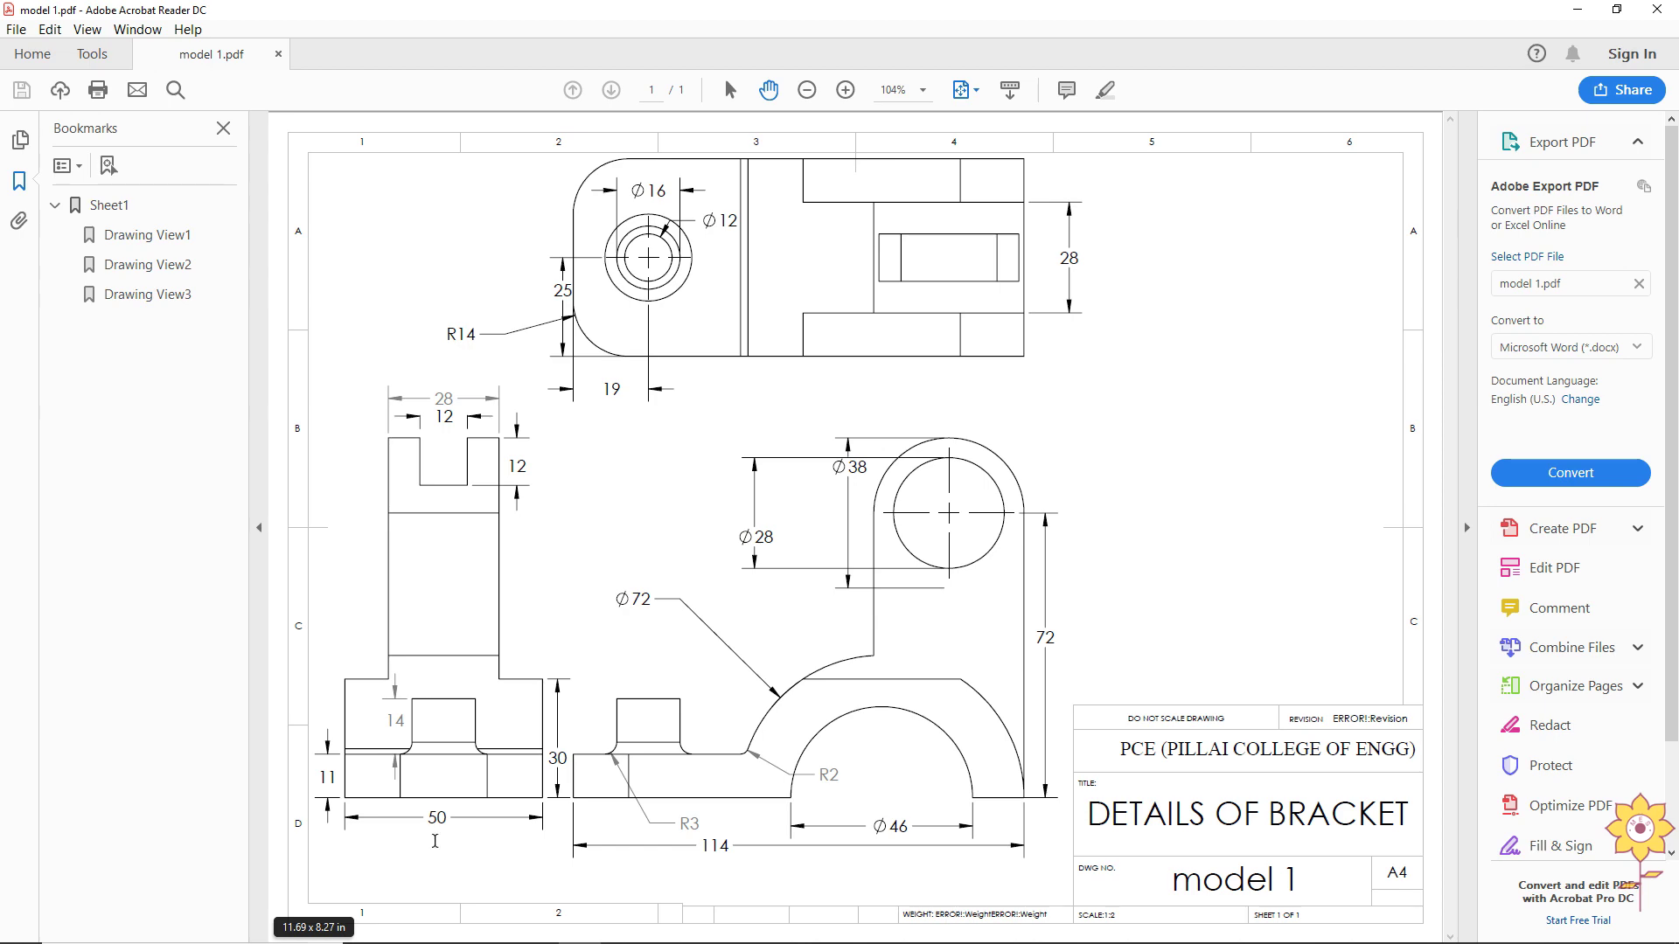
key("alt+Tab")
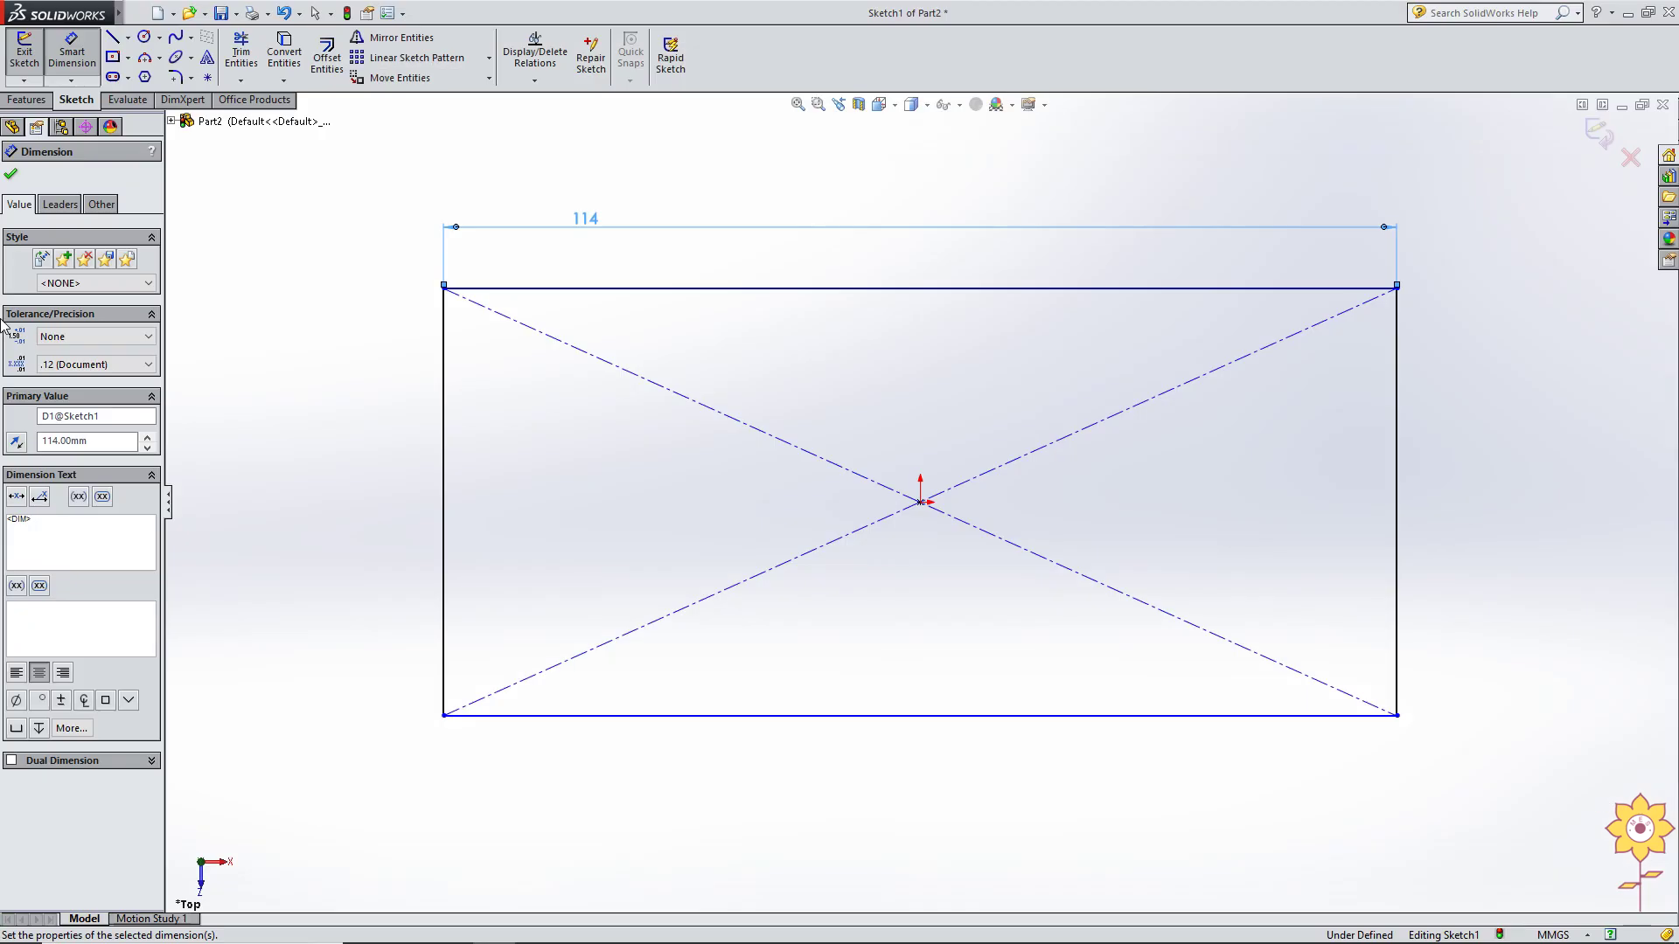
left_click(446, 499)
left_click(403, 479)
type("50")
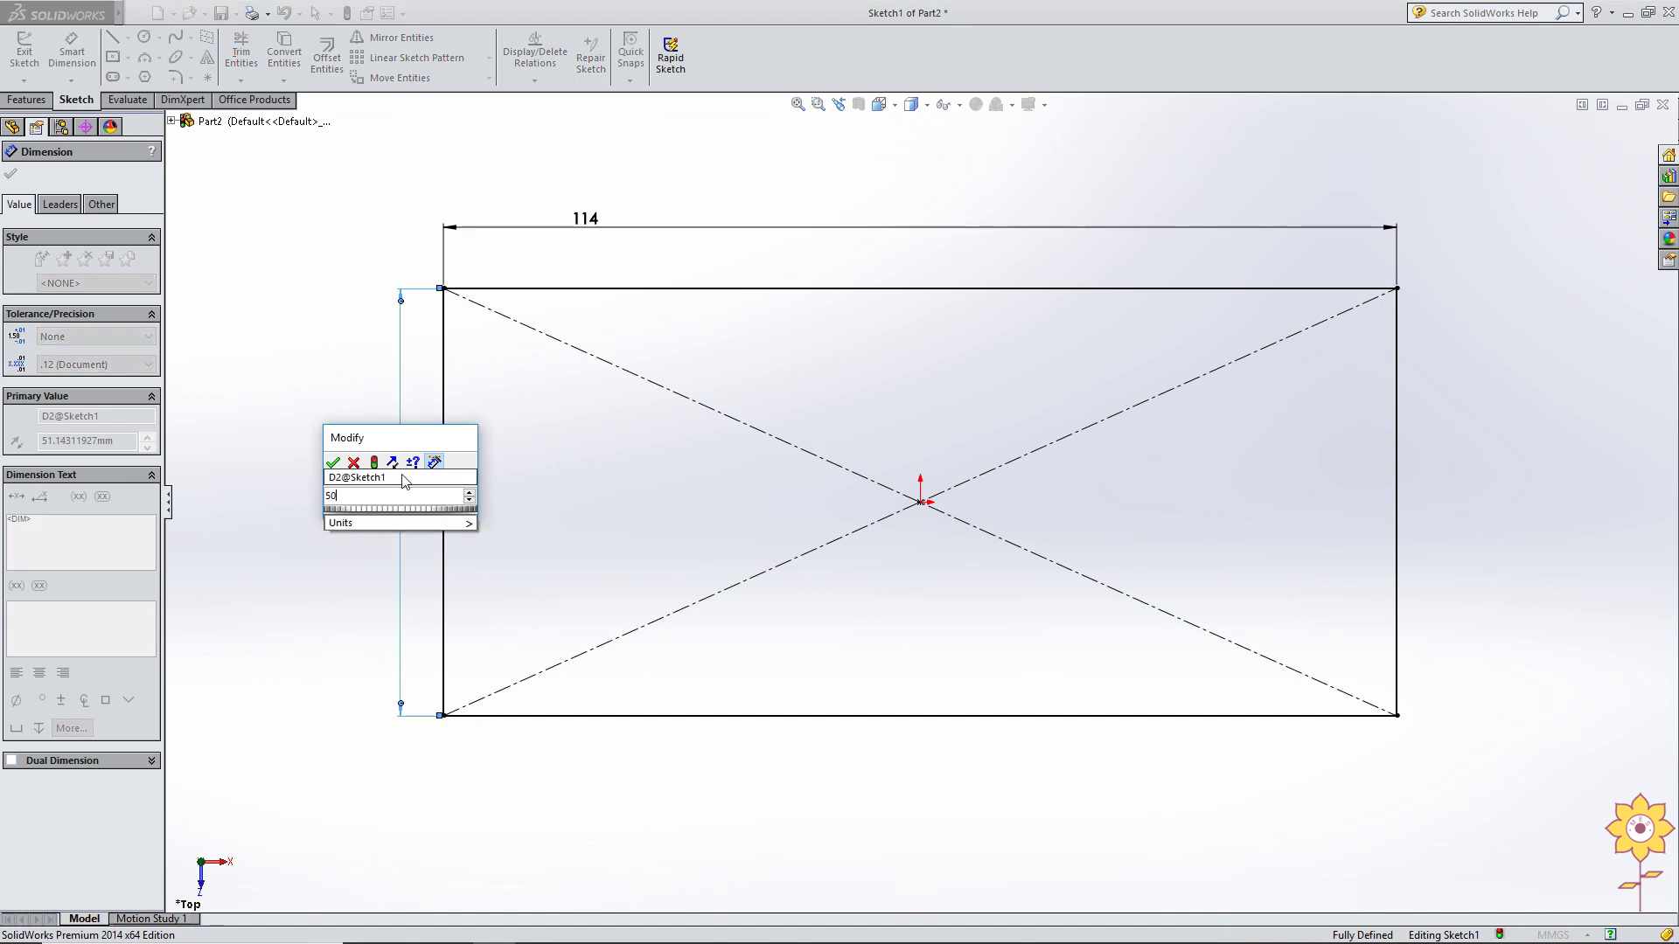
key("Return")
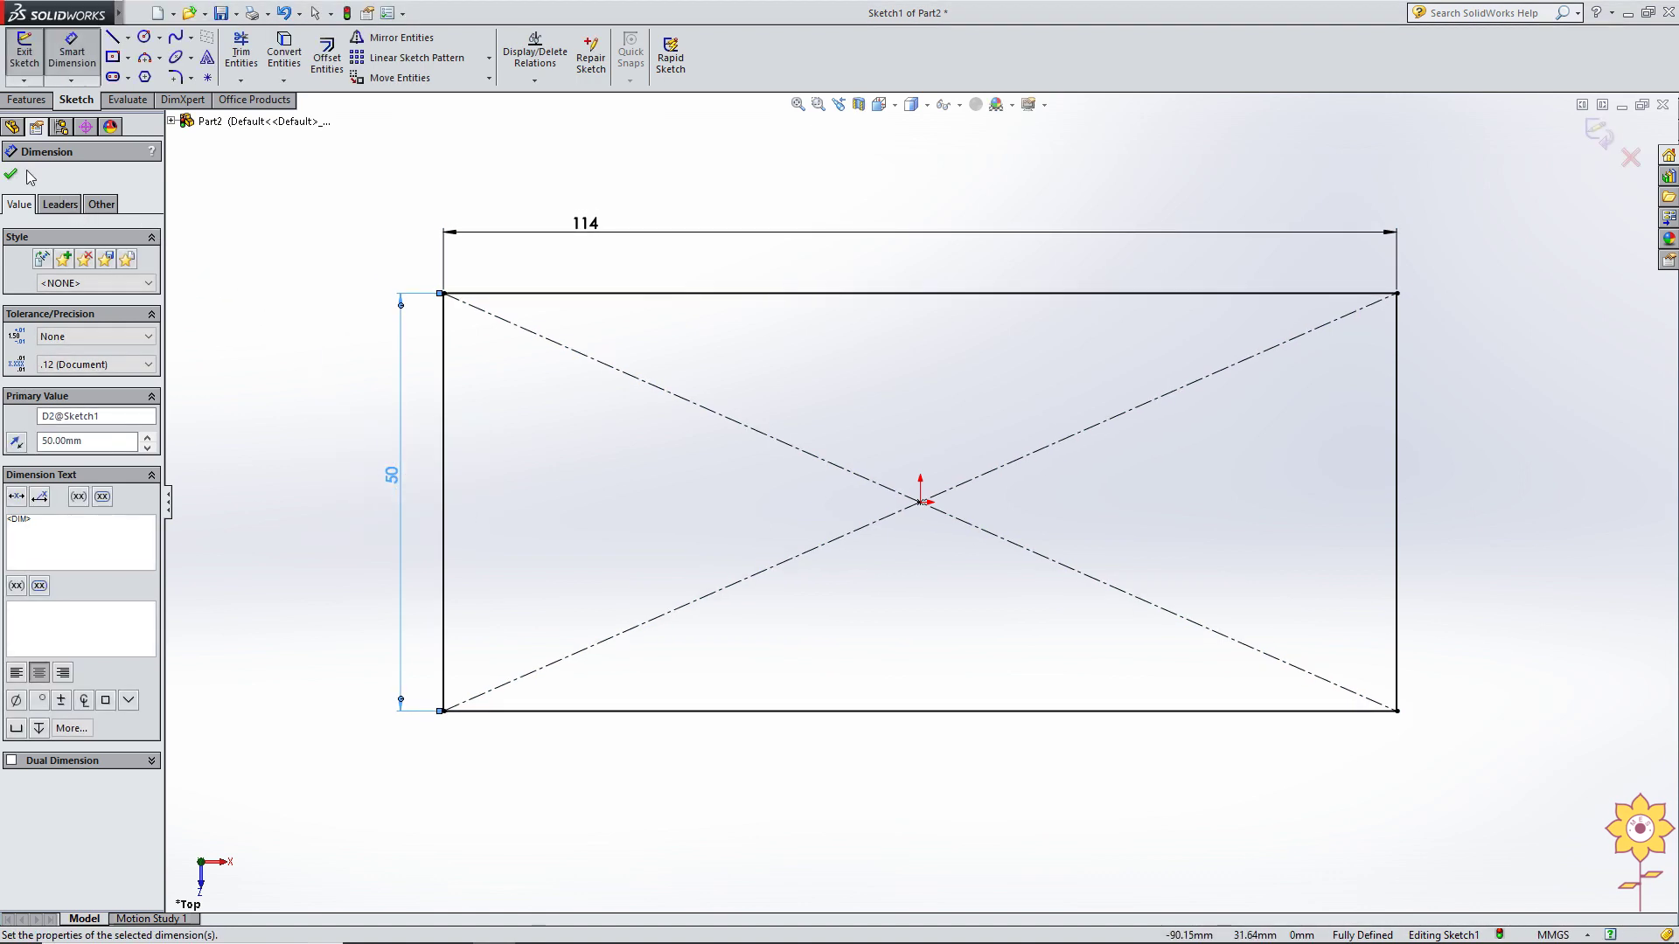
left_click(12, 177)
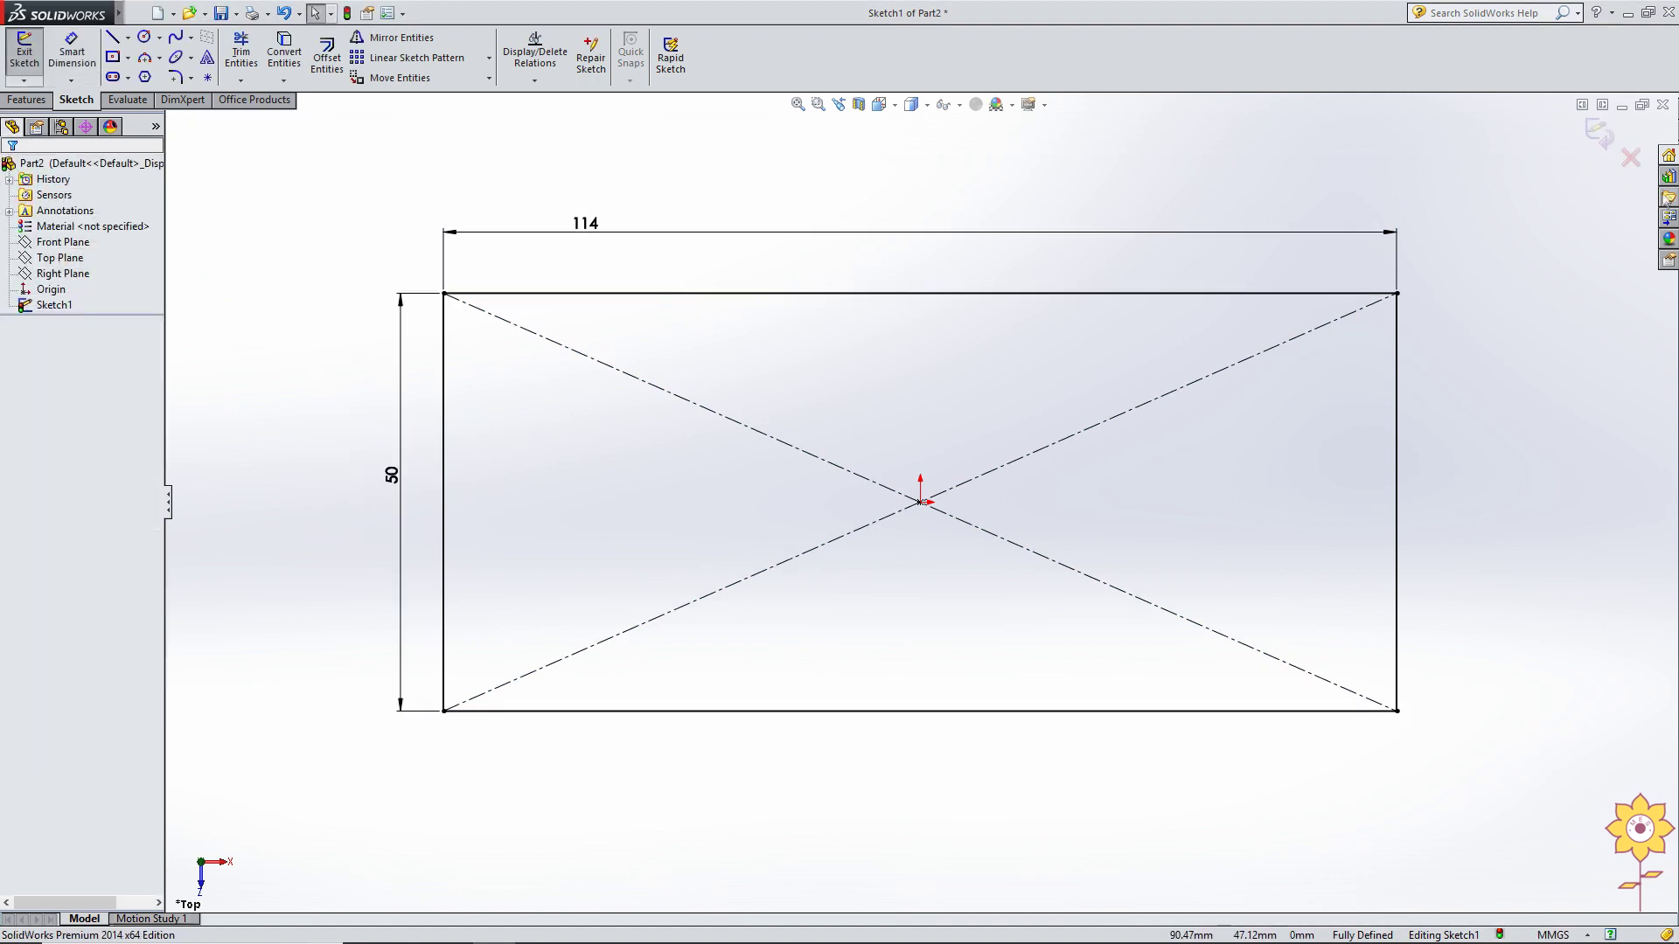
left_click(1598, 133)
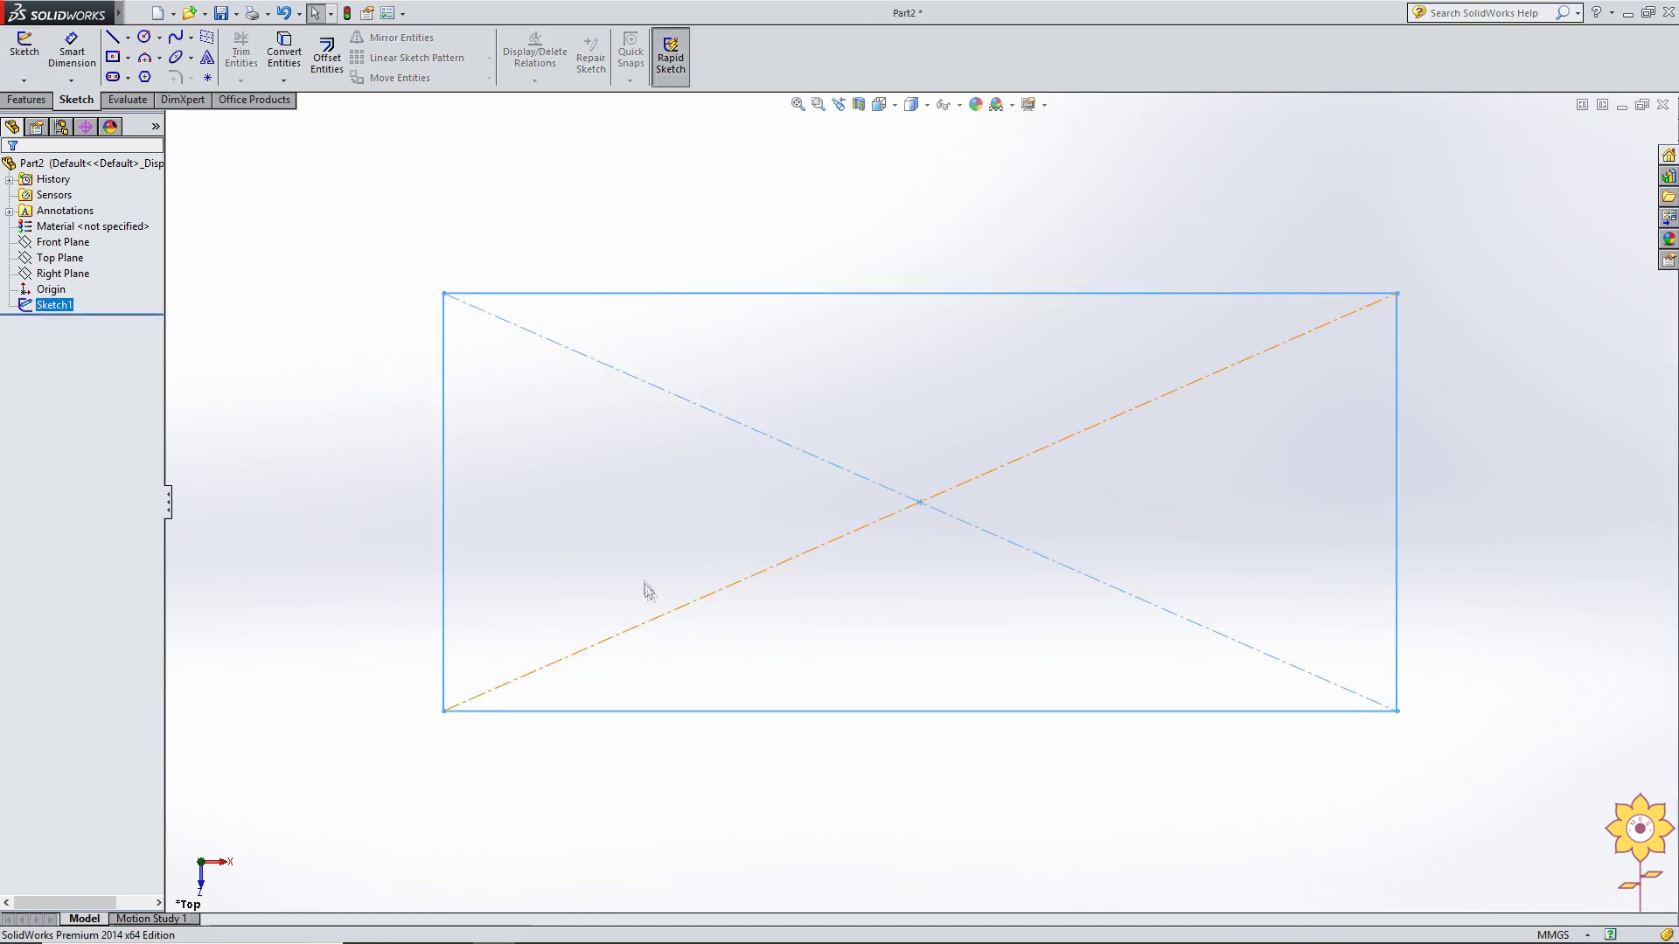
Extrude the 114 × 50 rectangle to an 11 mm deep base block.
middle_click_drag(648, 569, 653, 371)
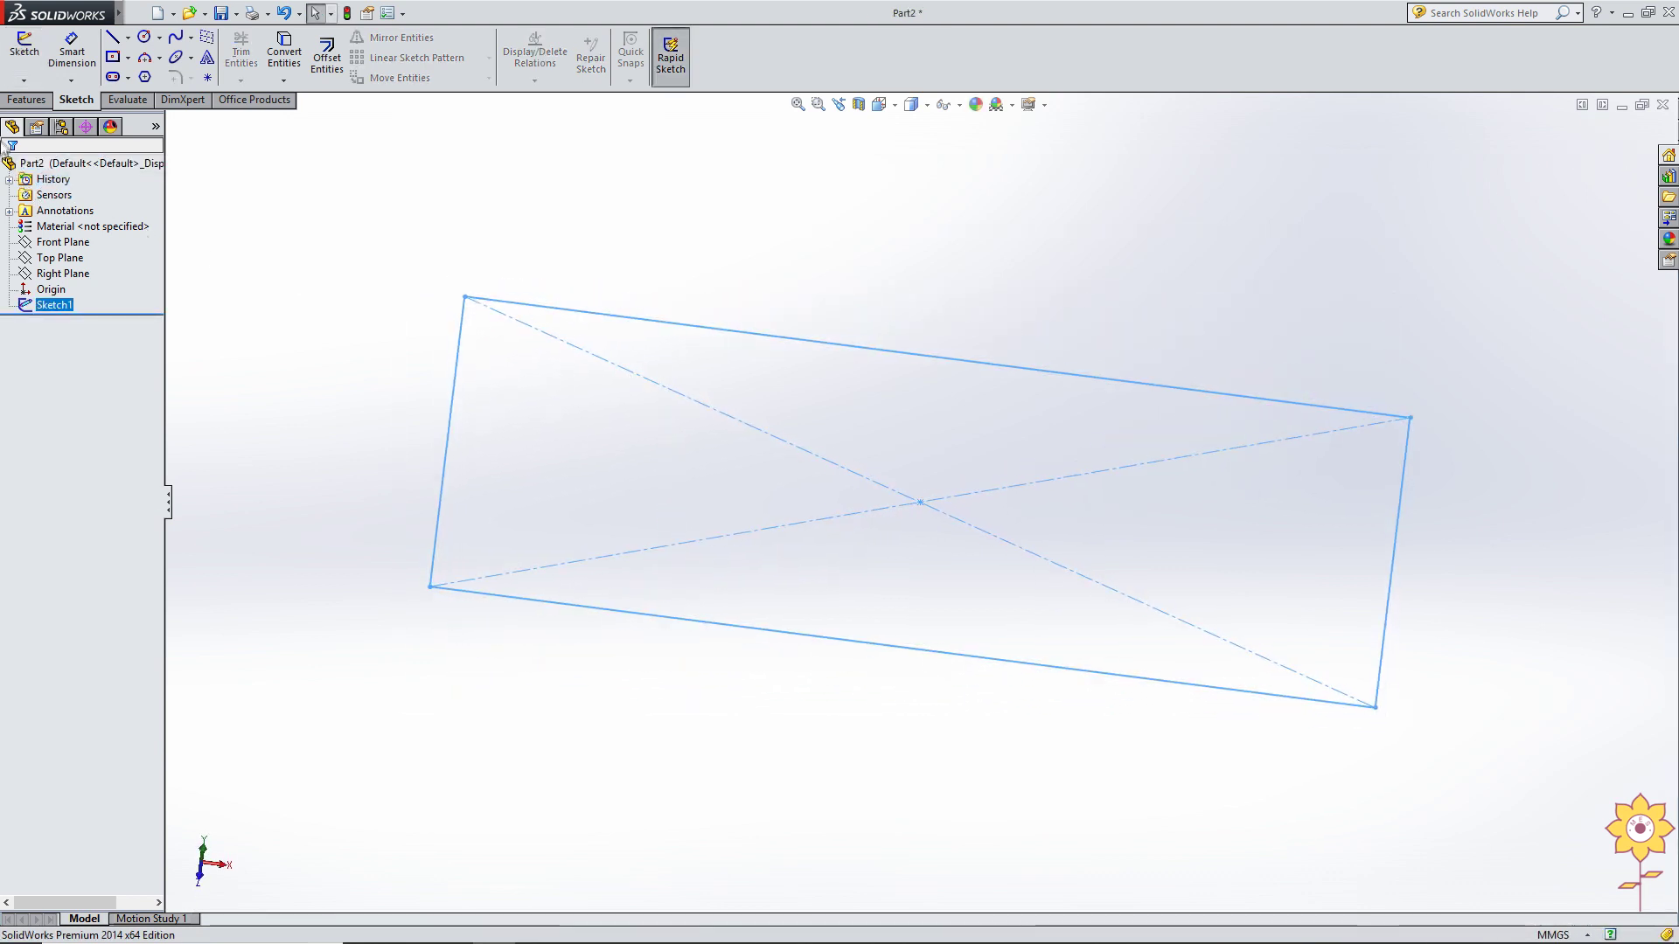
left_click(28, 99)
left_click(33, 54)
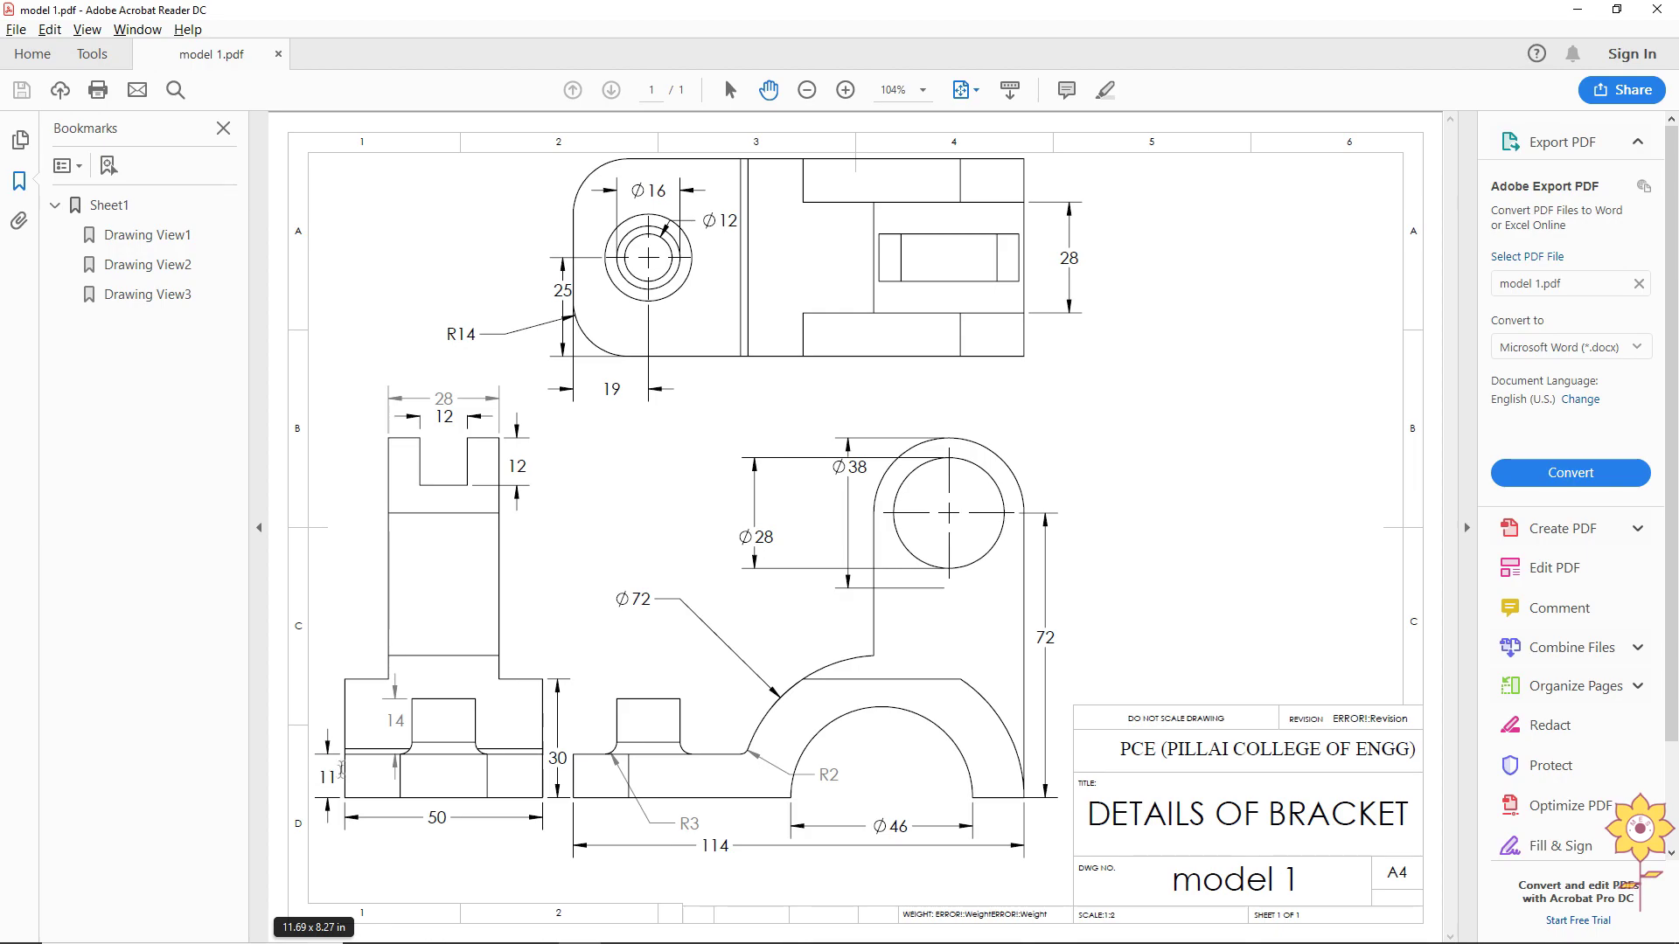
key("alt+Tab")
double_click(80, 336)
type("11")
key("Return")
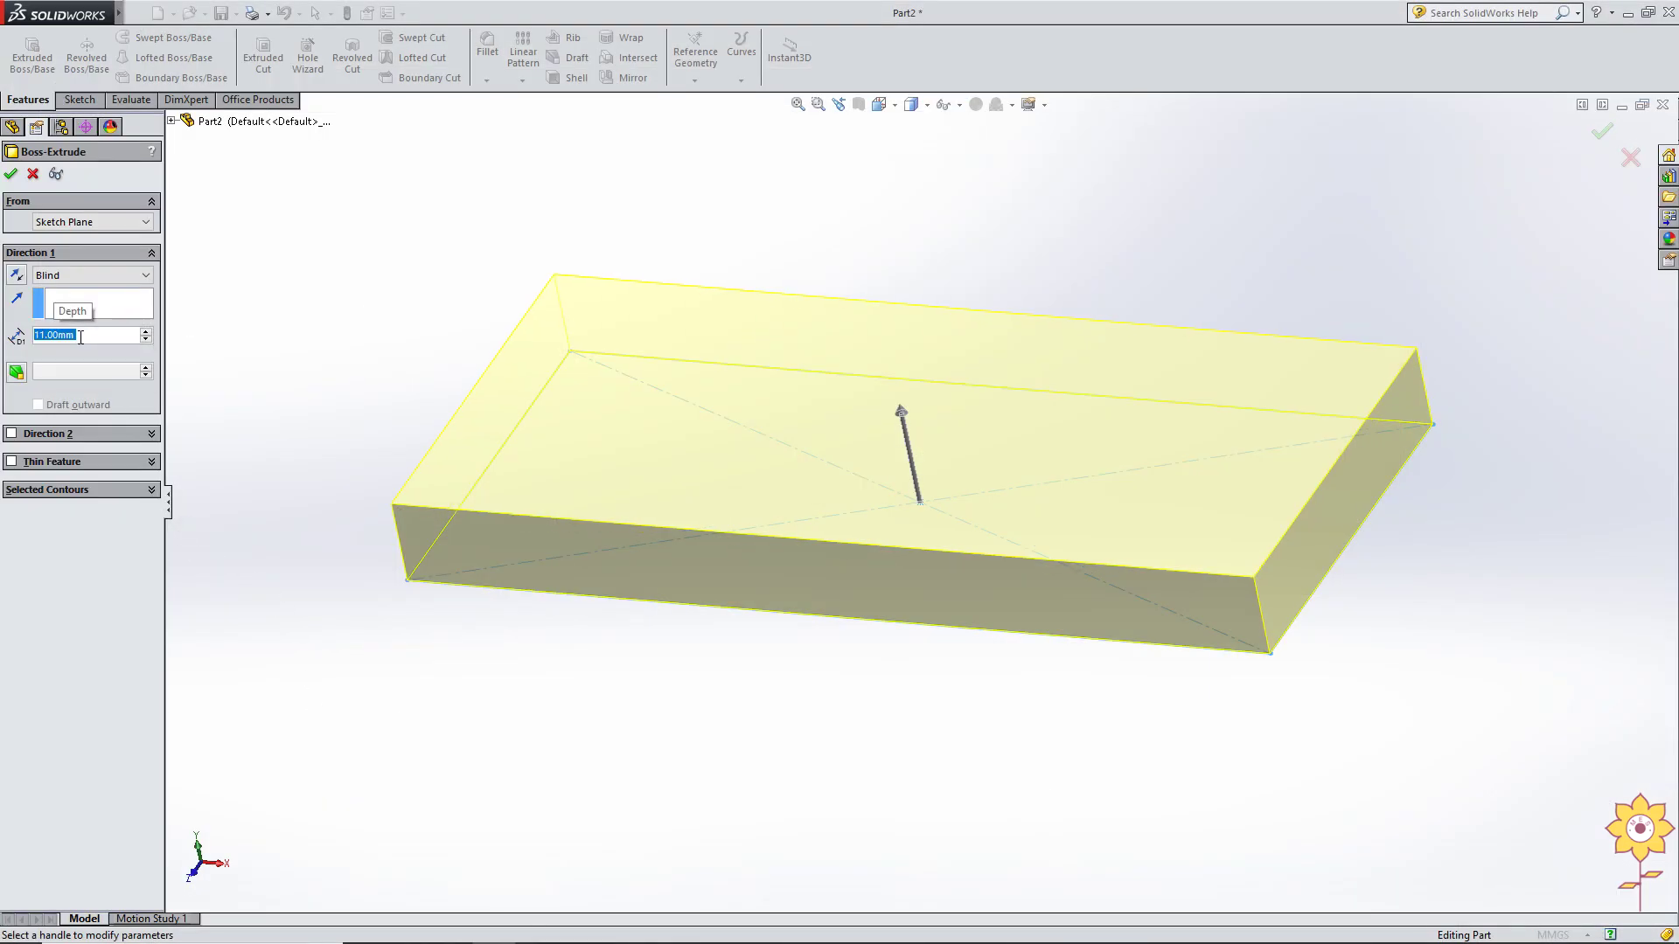
left_click(10, 175)
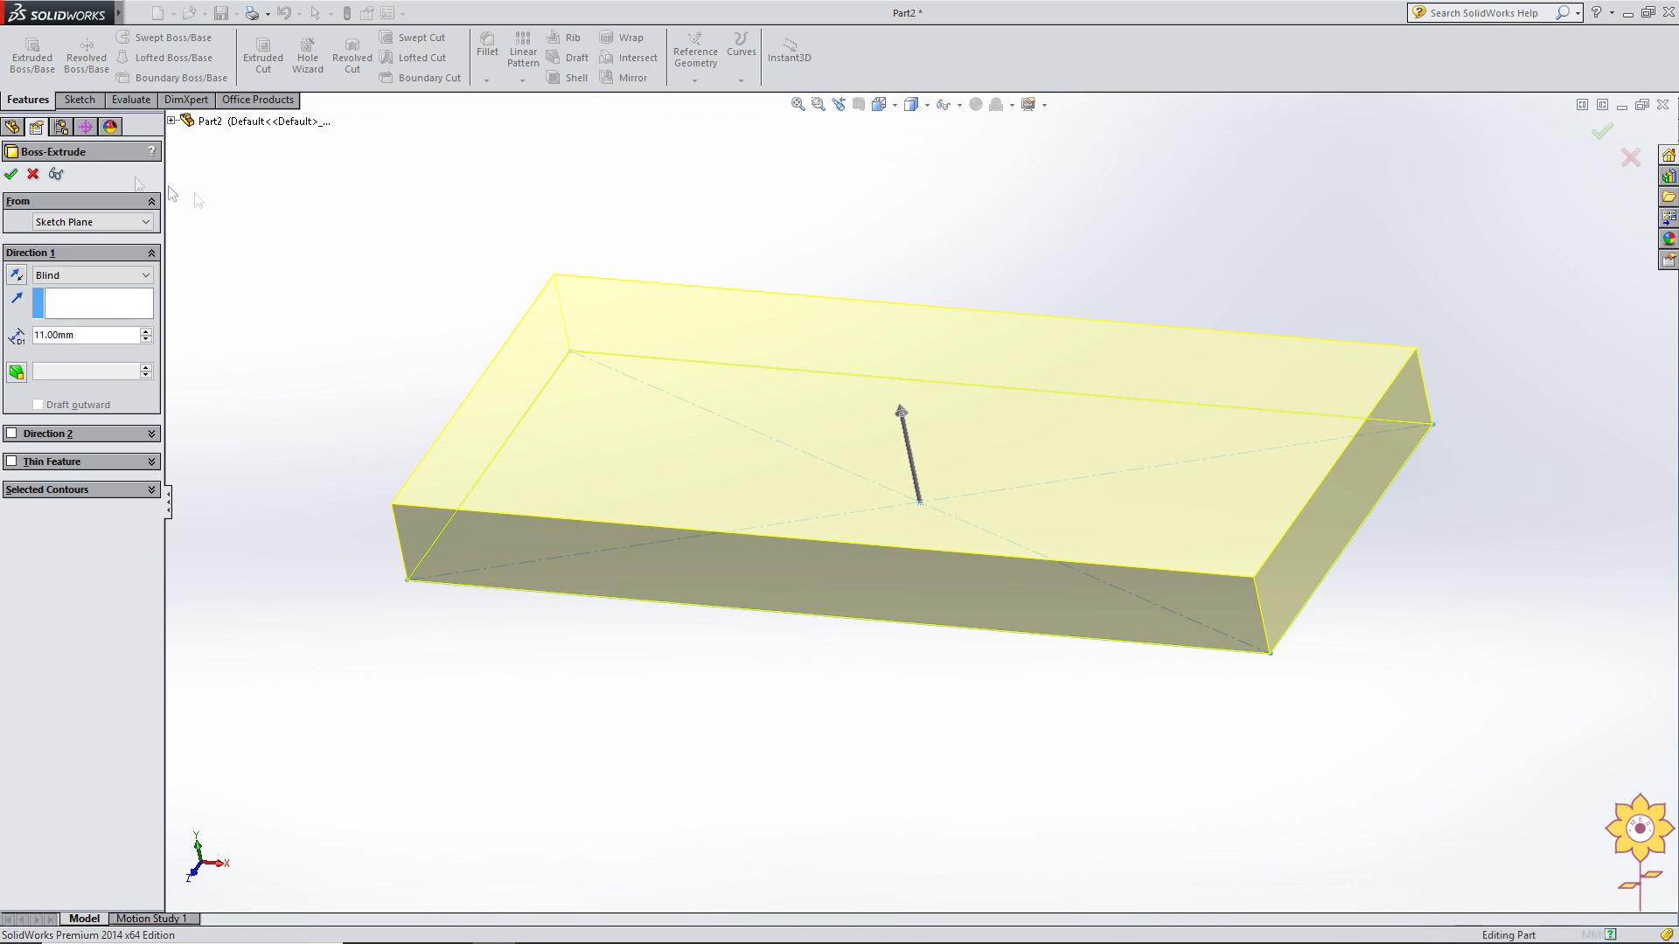
mouse_move(752, 253)
middle_mouse_down()
mouse_move(881, 225)
mouse_move(982, 232)
middle_mouse_up()
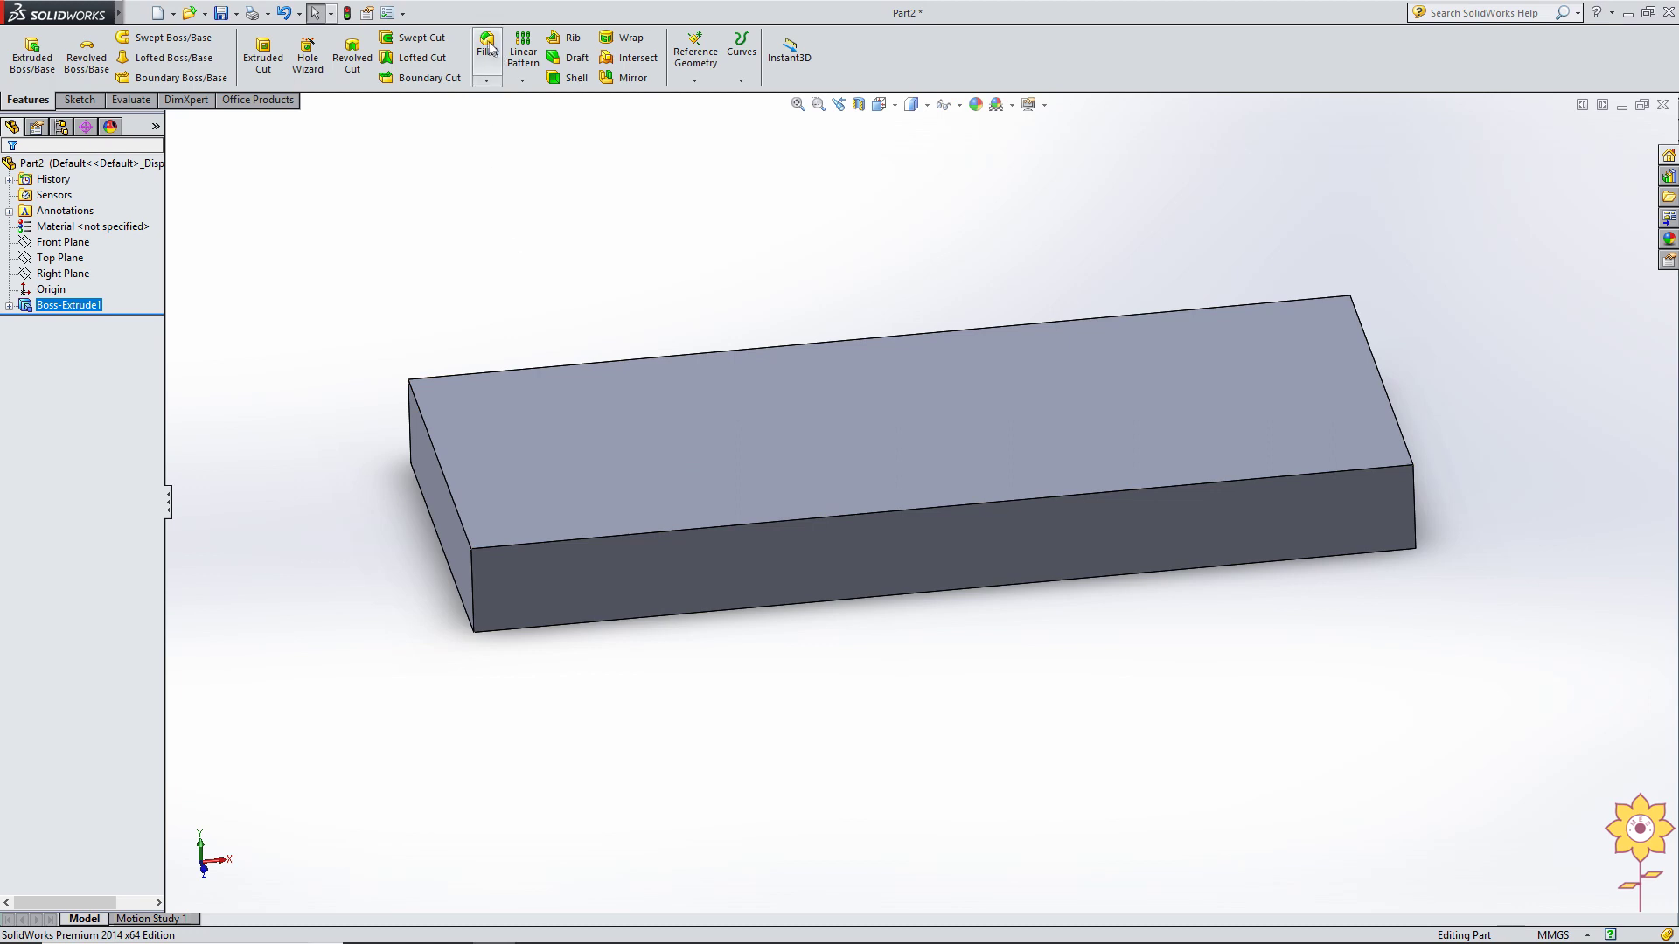
left_click(487, 54)
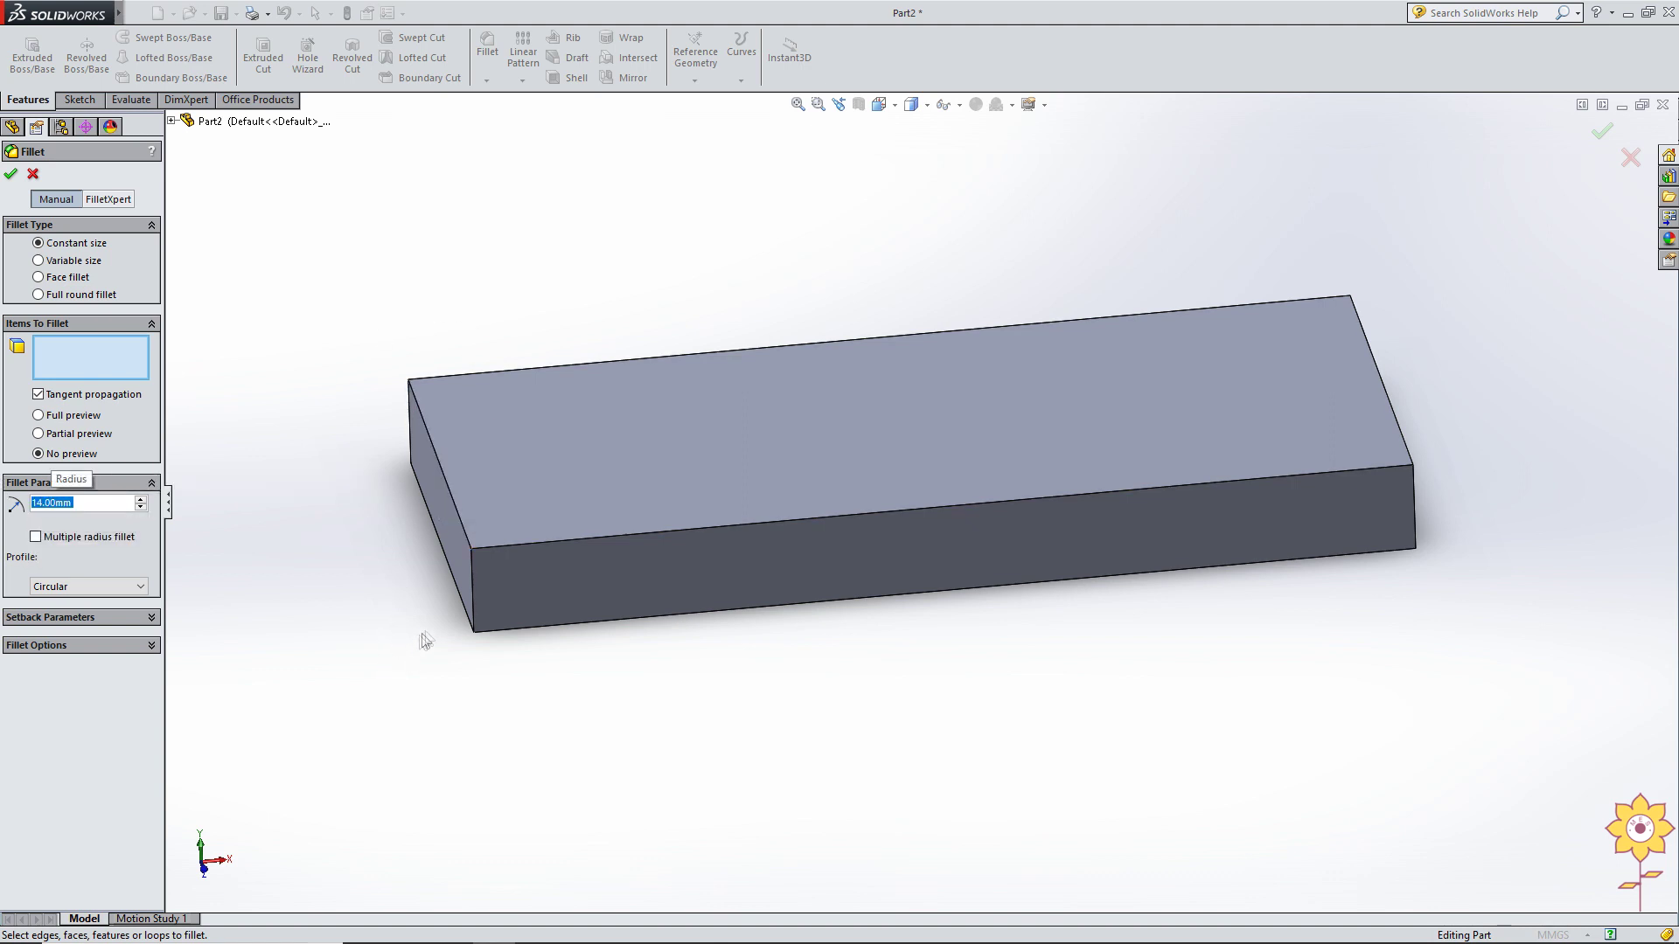
Fillet the two front vertical corners of the block at 14 mm radius.
left_click(471, 596)
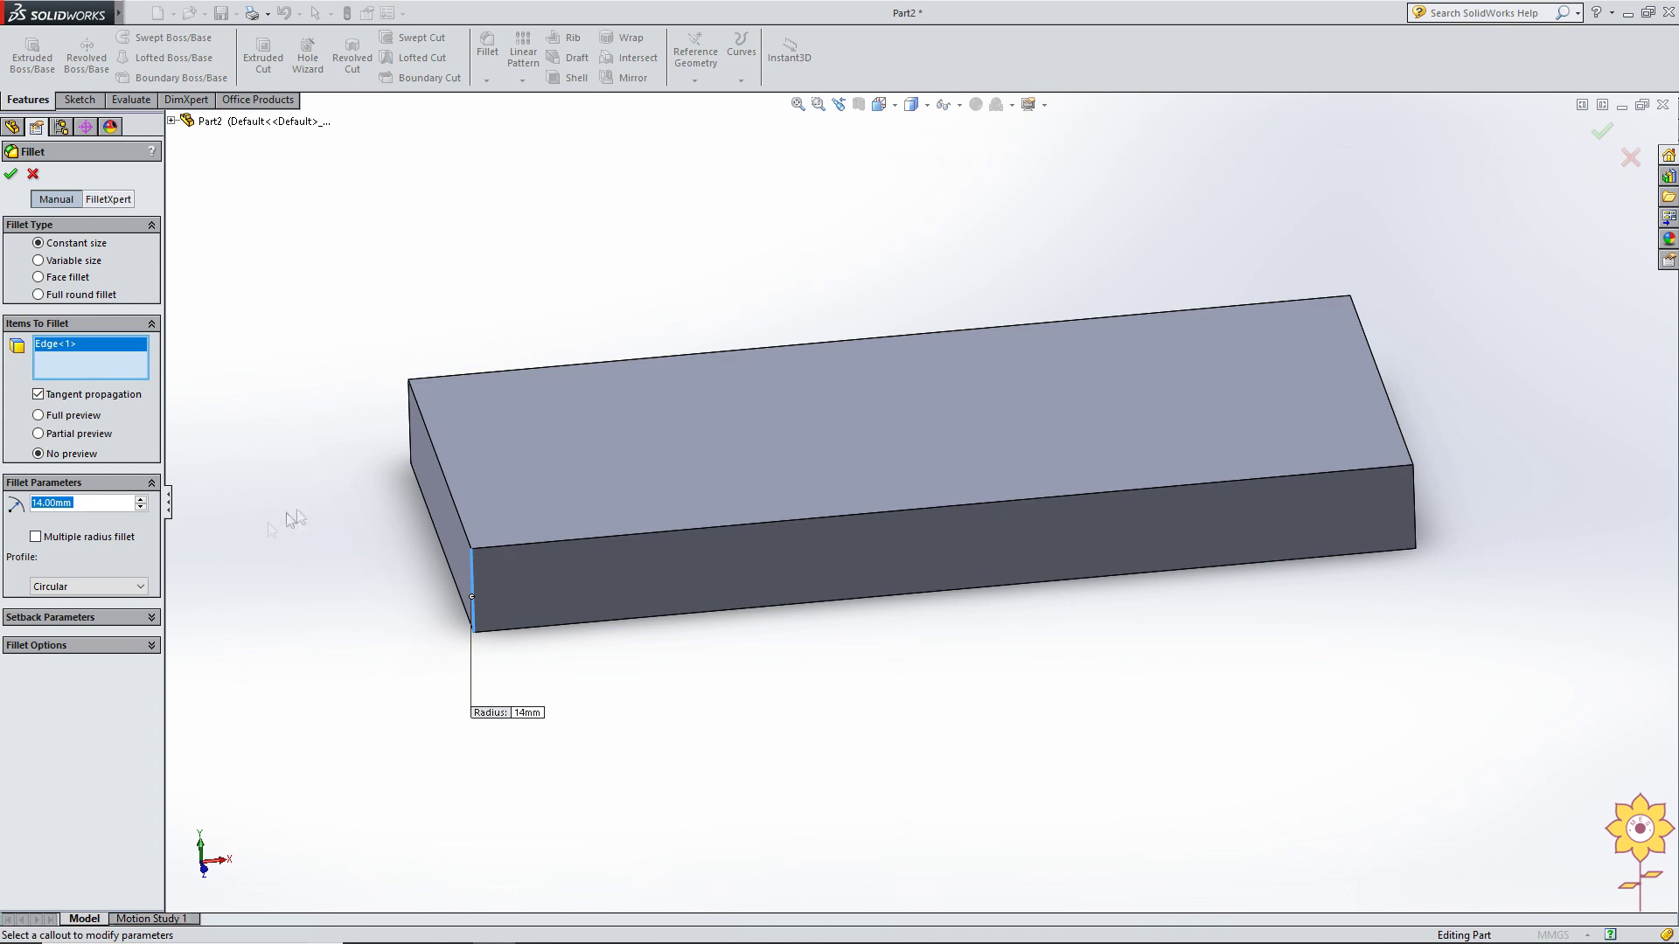
key("ctrl+7")
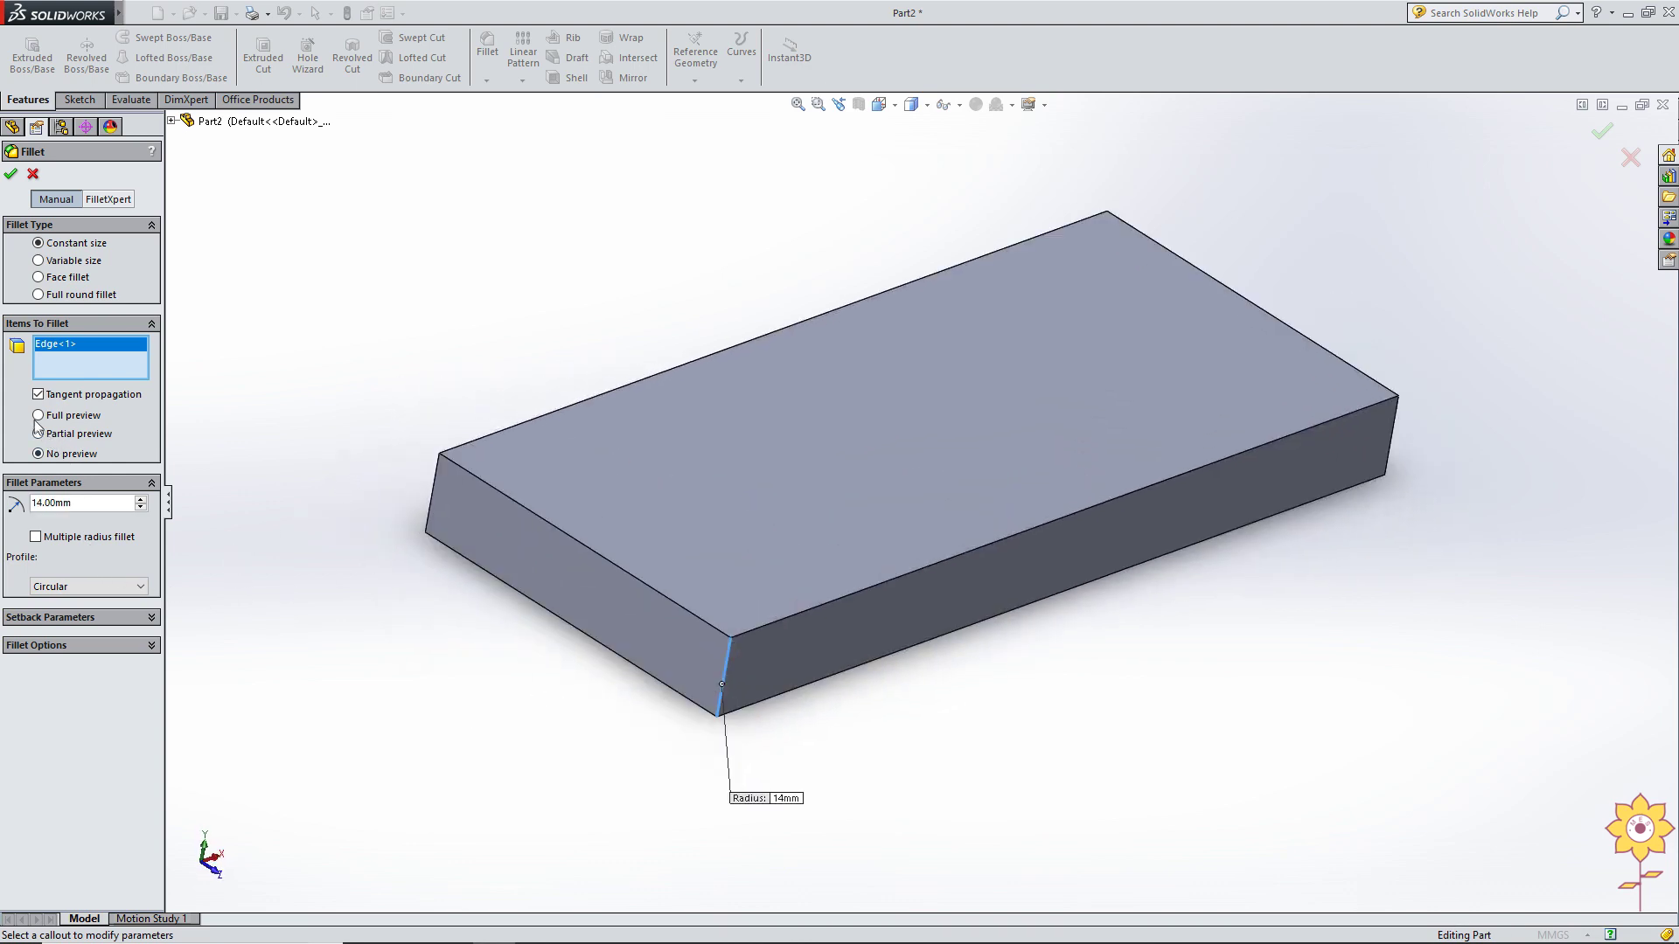
left_click(37, 416)
mouse_move(393, 562)
middle_mouse_down()
mouse_move(655, 546)
mouse_move(600, 697)
middle_mouse_up()
key("ctrl+7")
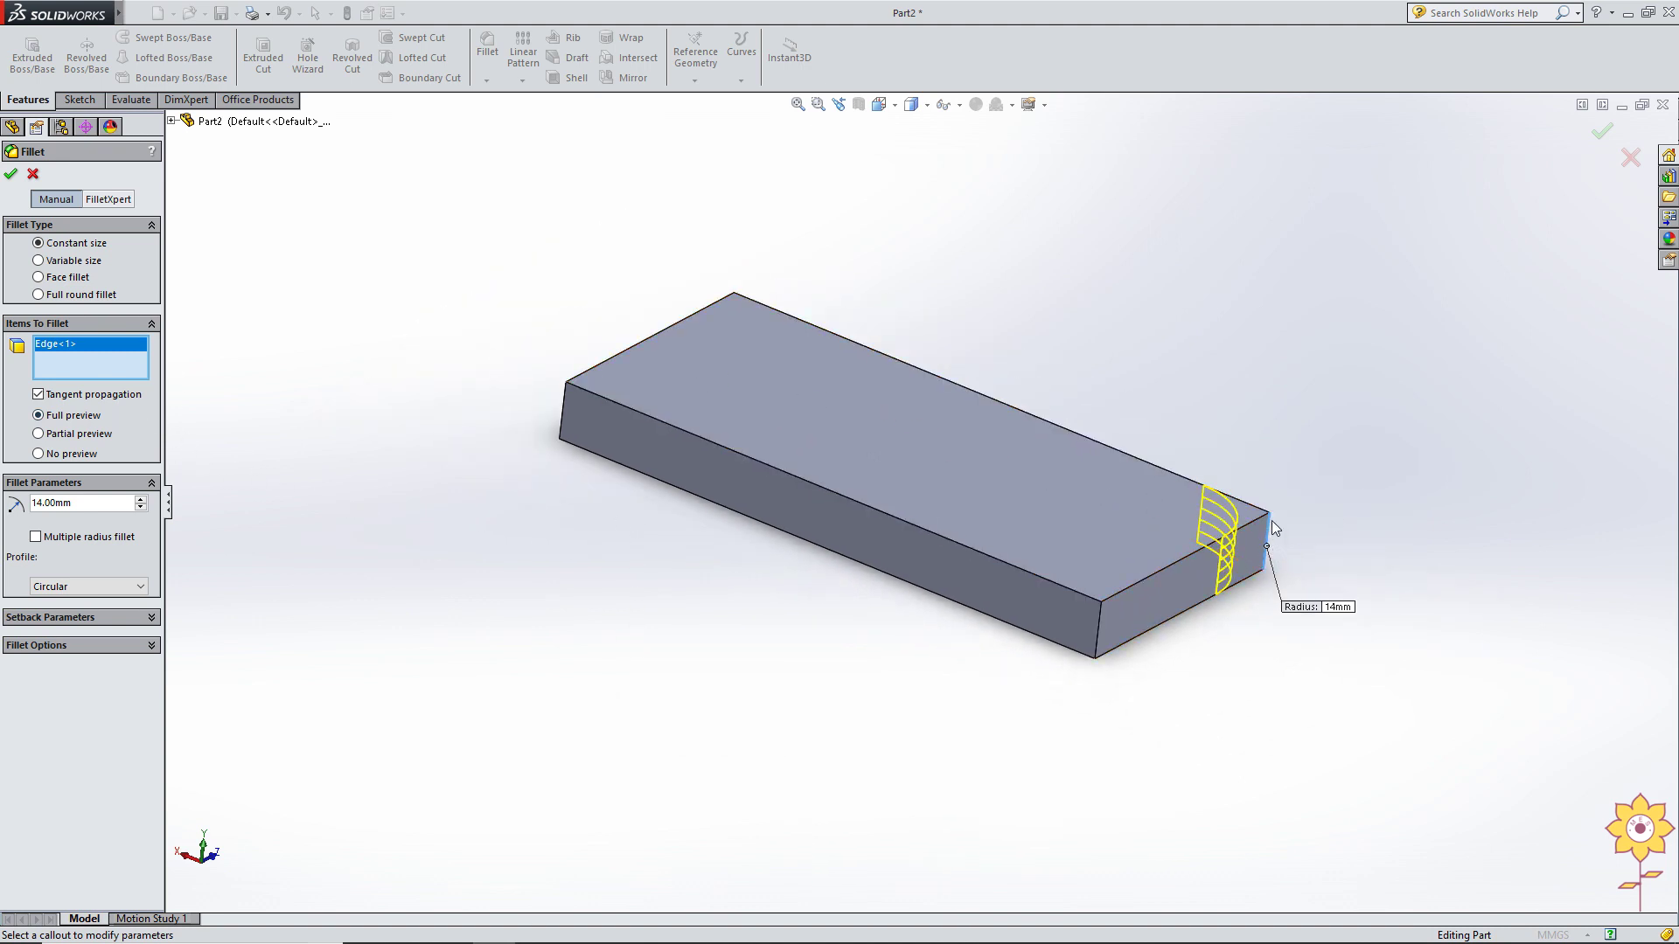
left_click(1090, 636)
mouse_move(1085, 641)
middle_mouse_down()
mouse_move(922, 660)
mouse_move(603, 648)
mouse_move(596, 794)
middle_mouse_up()
left_click(11, 177)
middle_click_drag(563, 538, 824, 593)
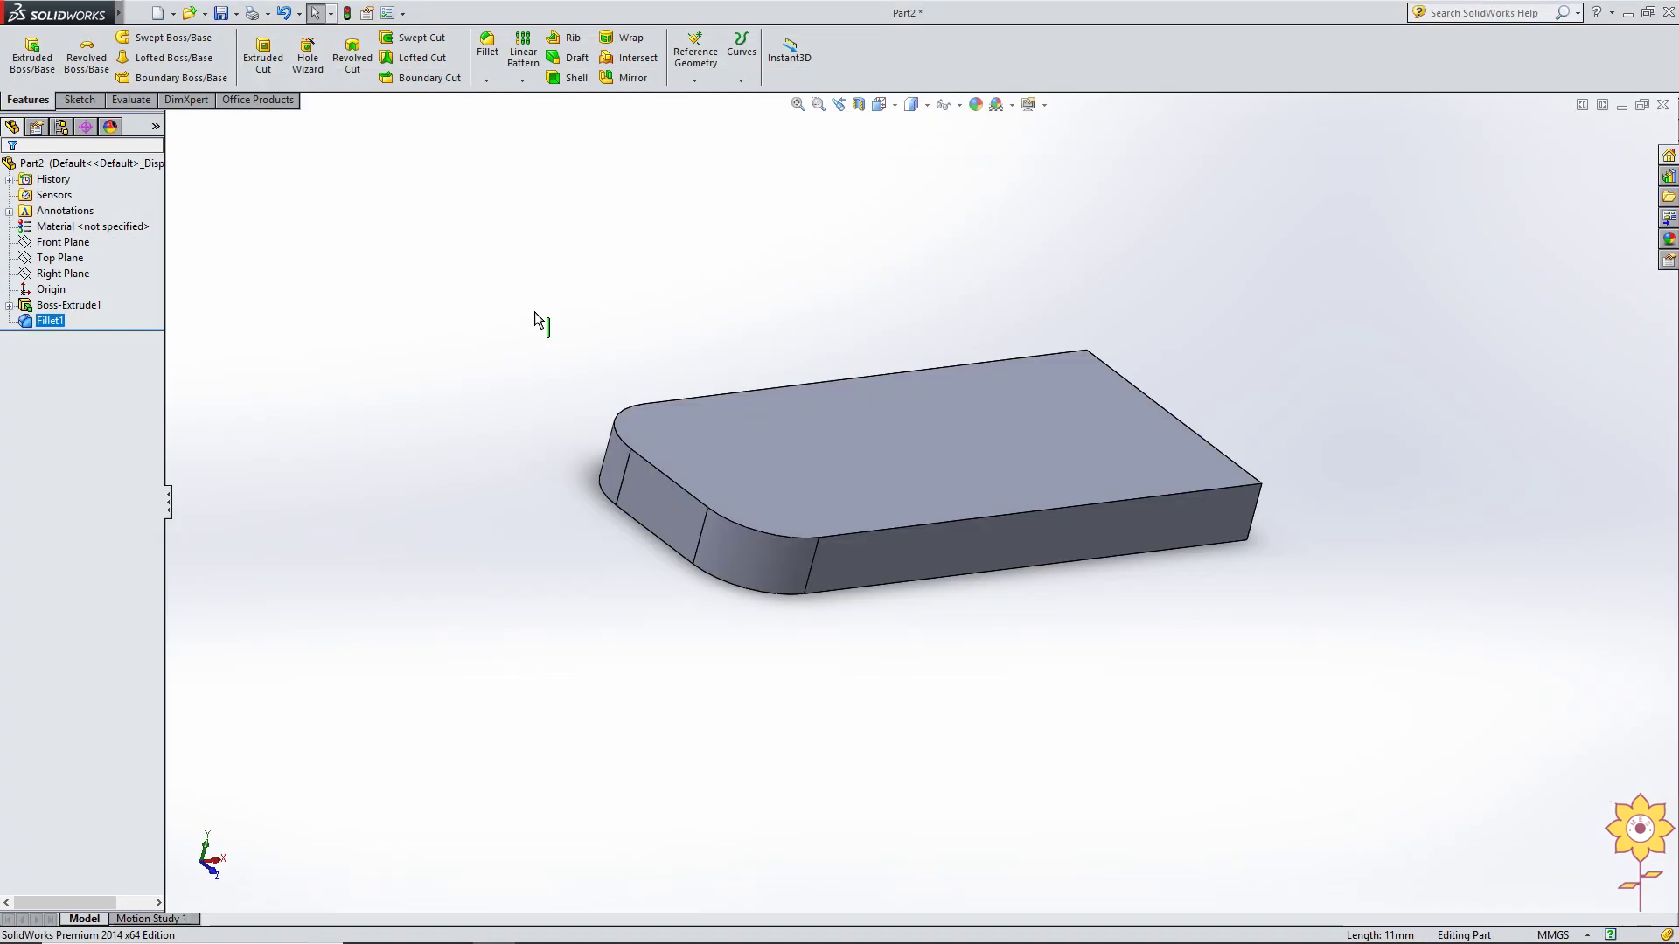
mouse_move(786, 450)
middle_mouse_down()
mouse_move(766, 345)
mouse_move(667, 300)
middle_mouse_up()
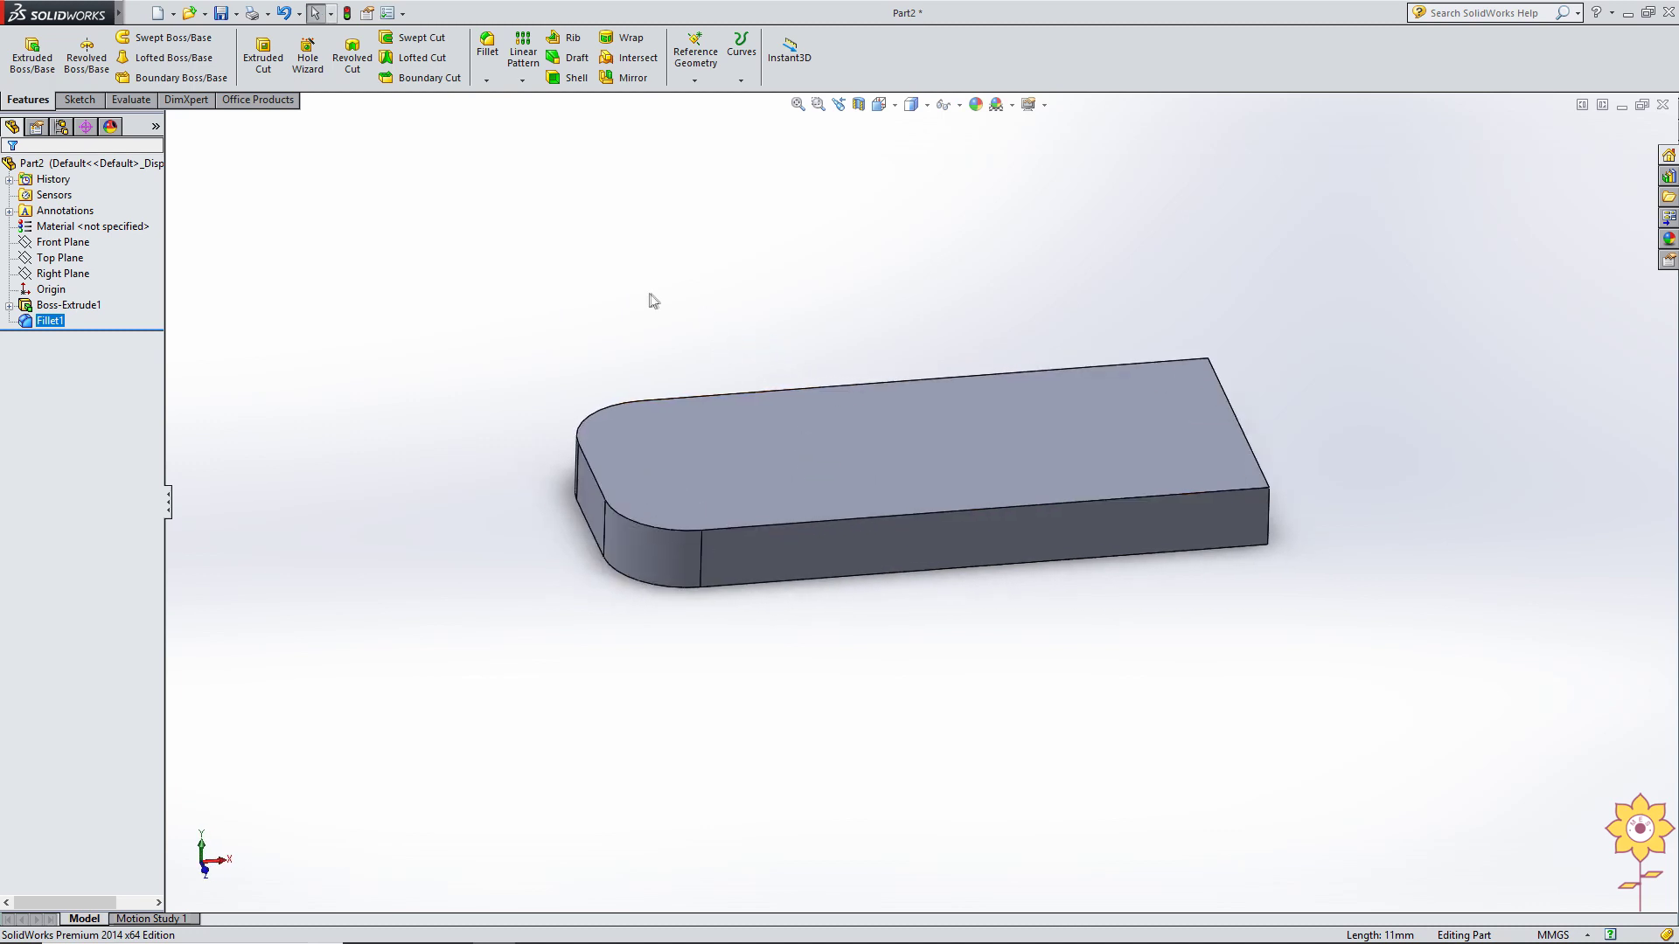
Sketch two concentric circles near the rounded end on the block's top face.
left_click(751, 454)
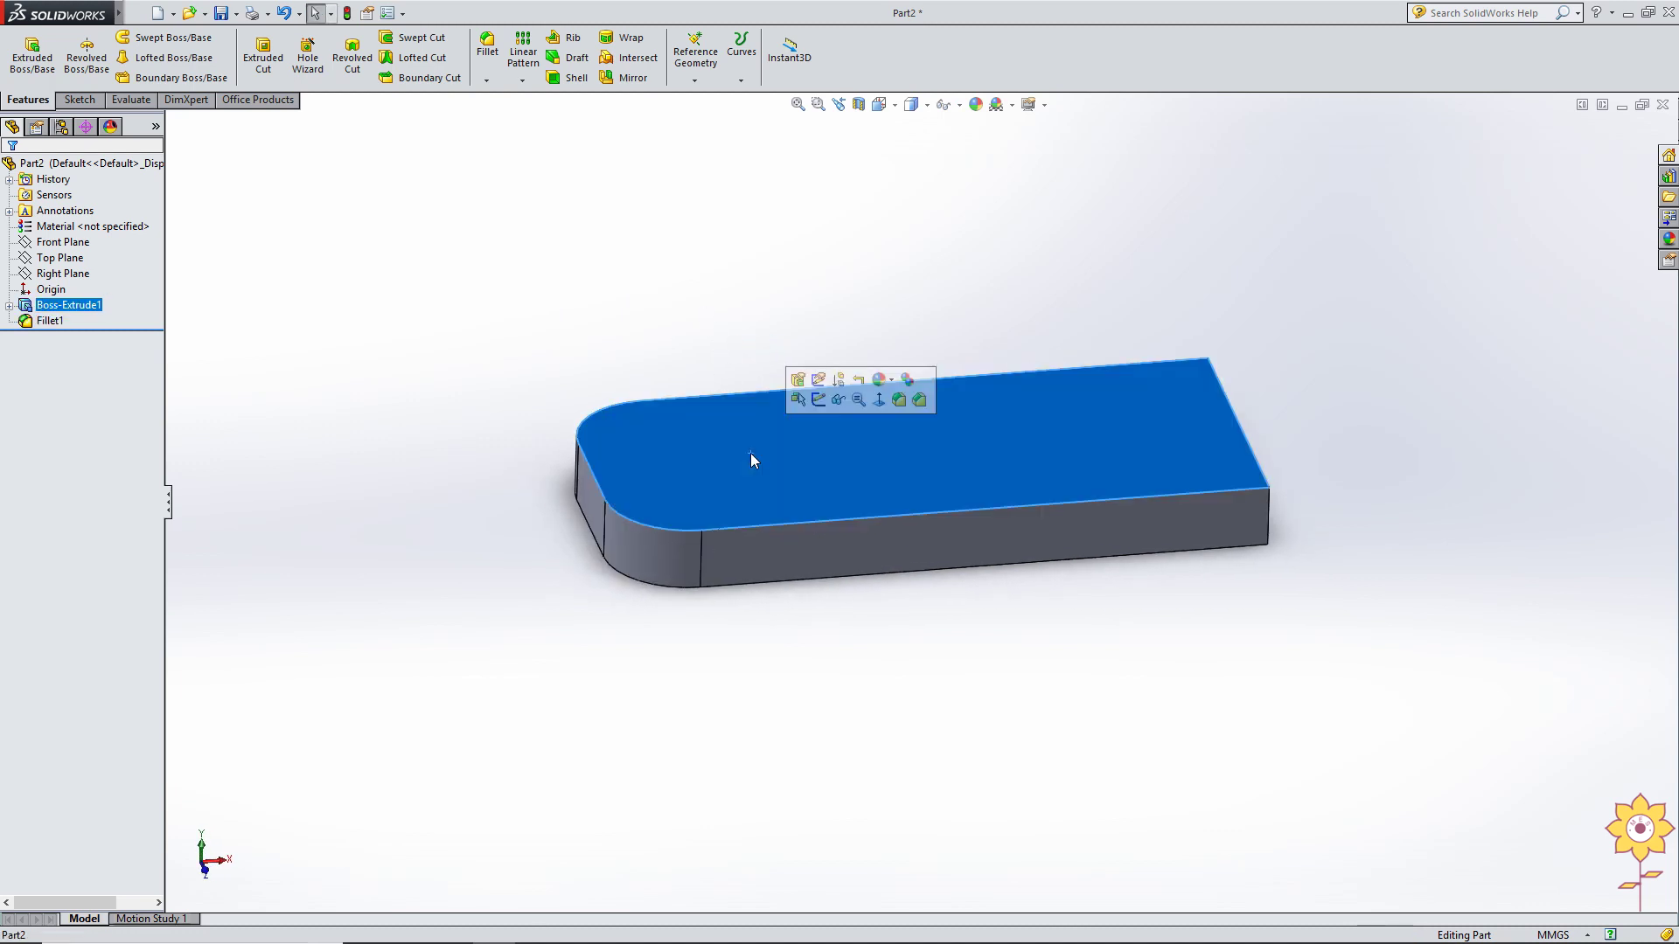
left_click(78, 99)
left_click(24, 53)
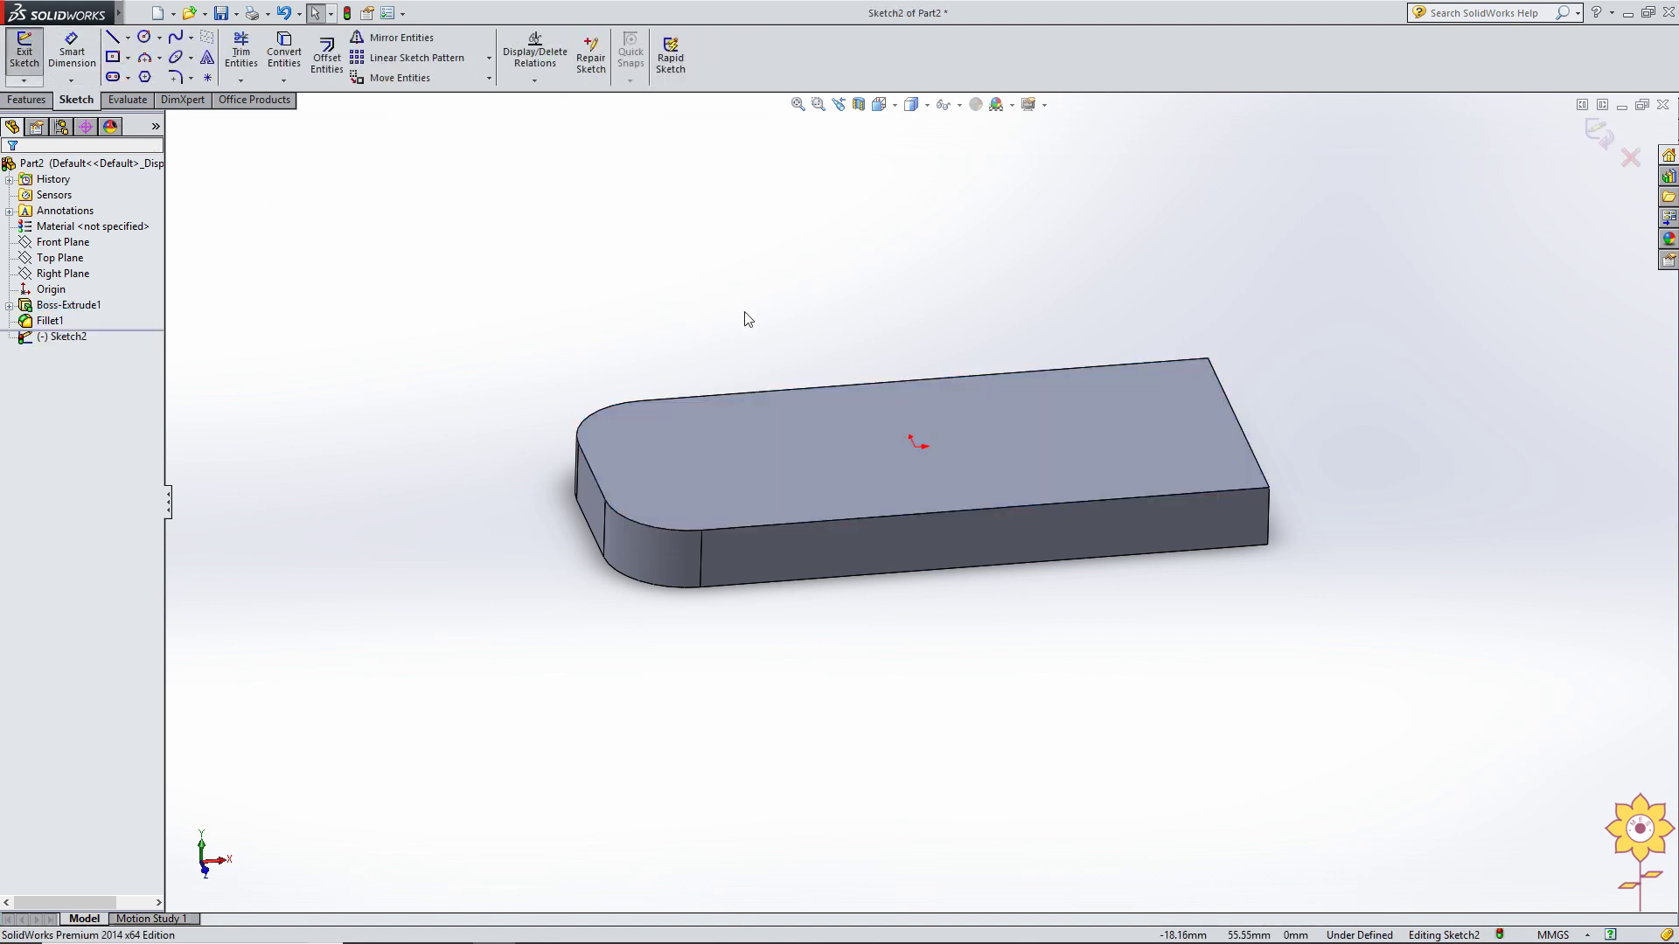
key("ctrl+8")
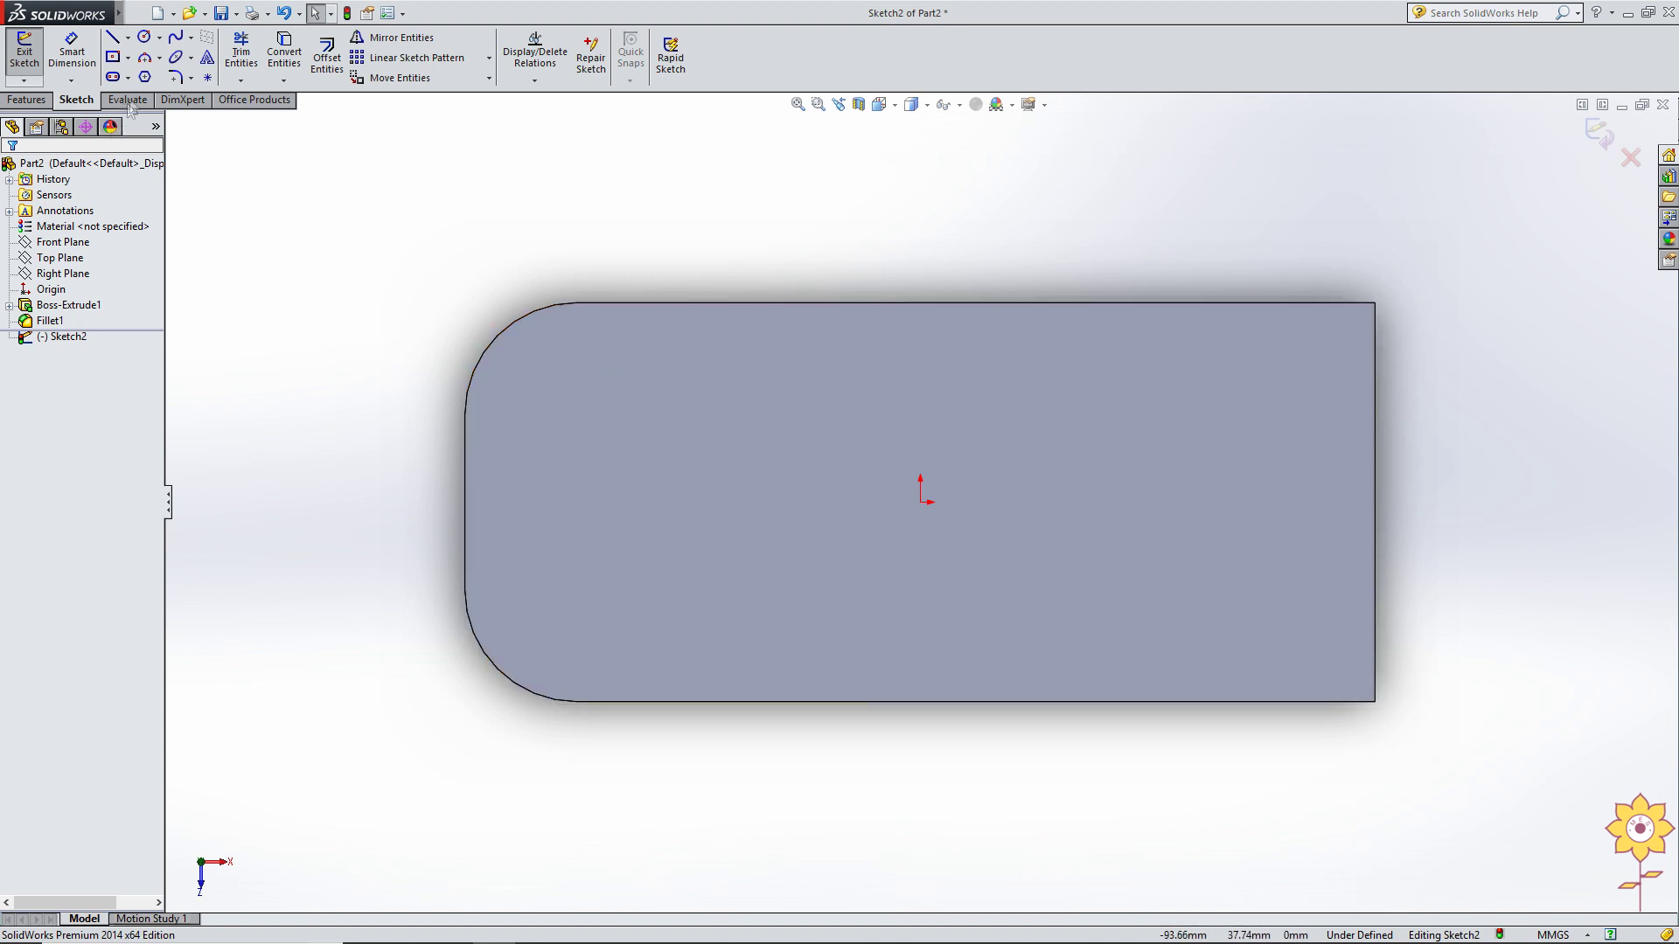
left_click(143, 37)
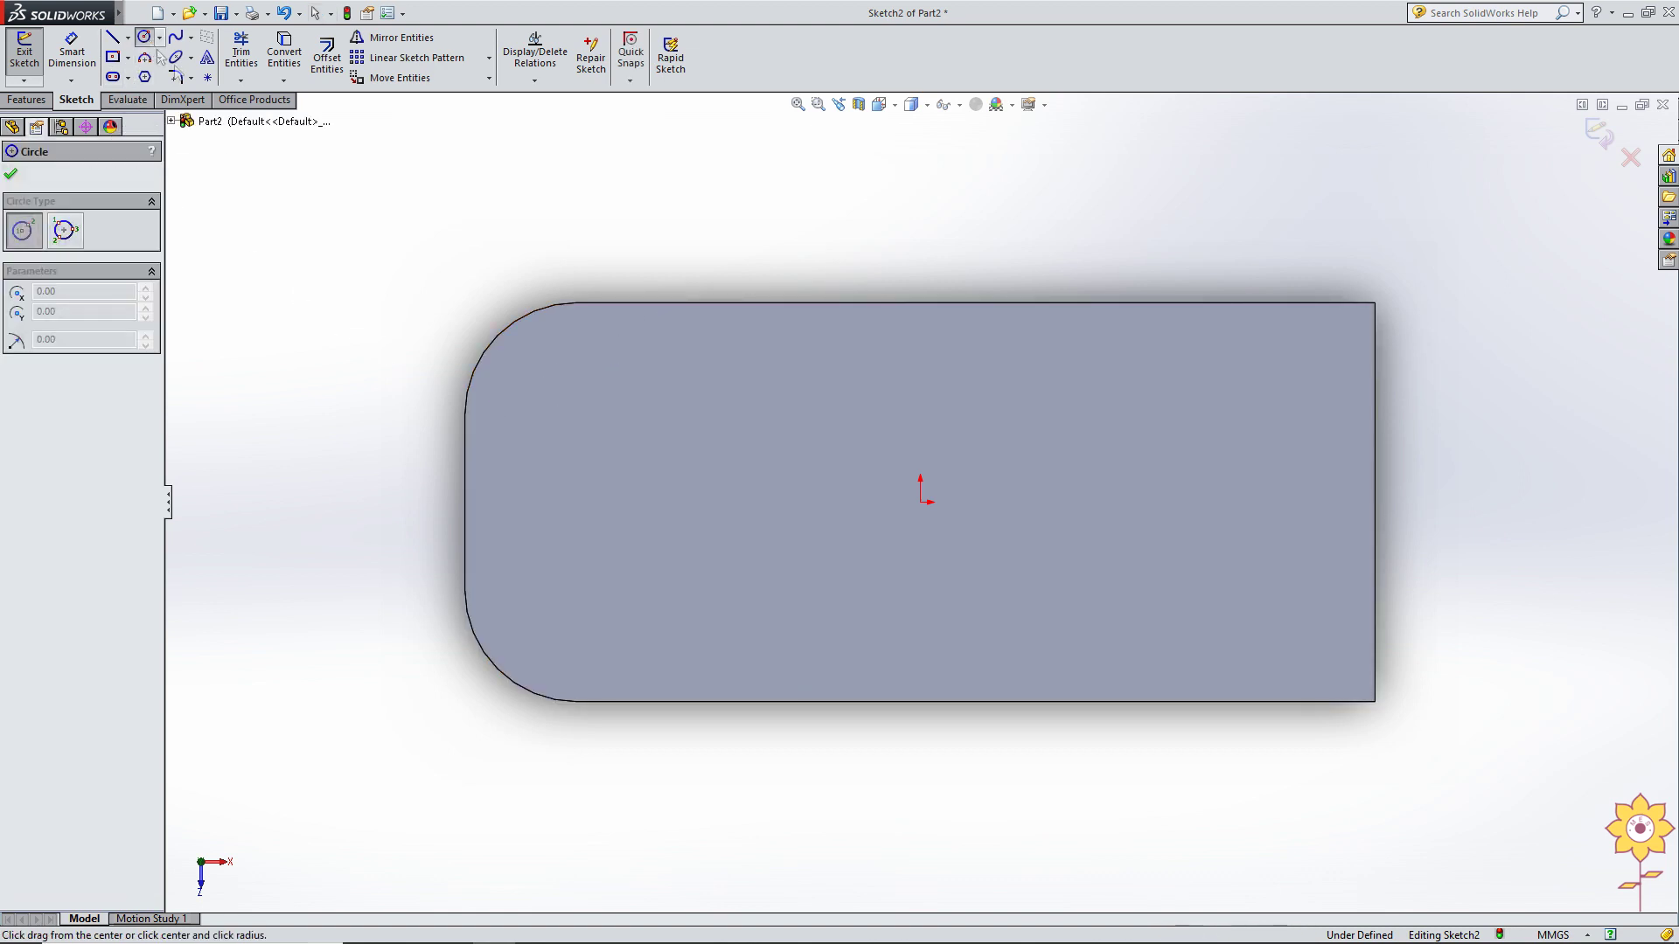
left_click(579, 501)
left_click(592, 436)
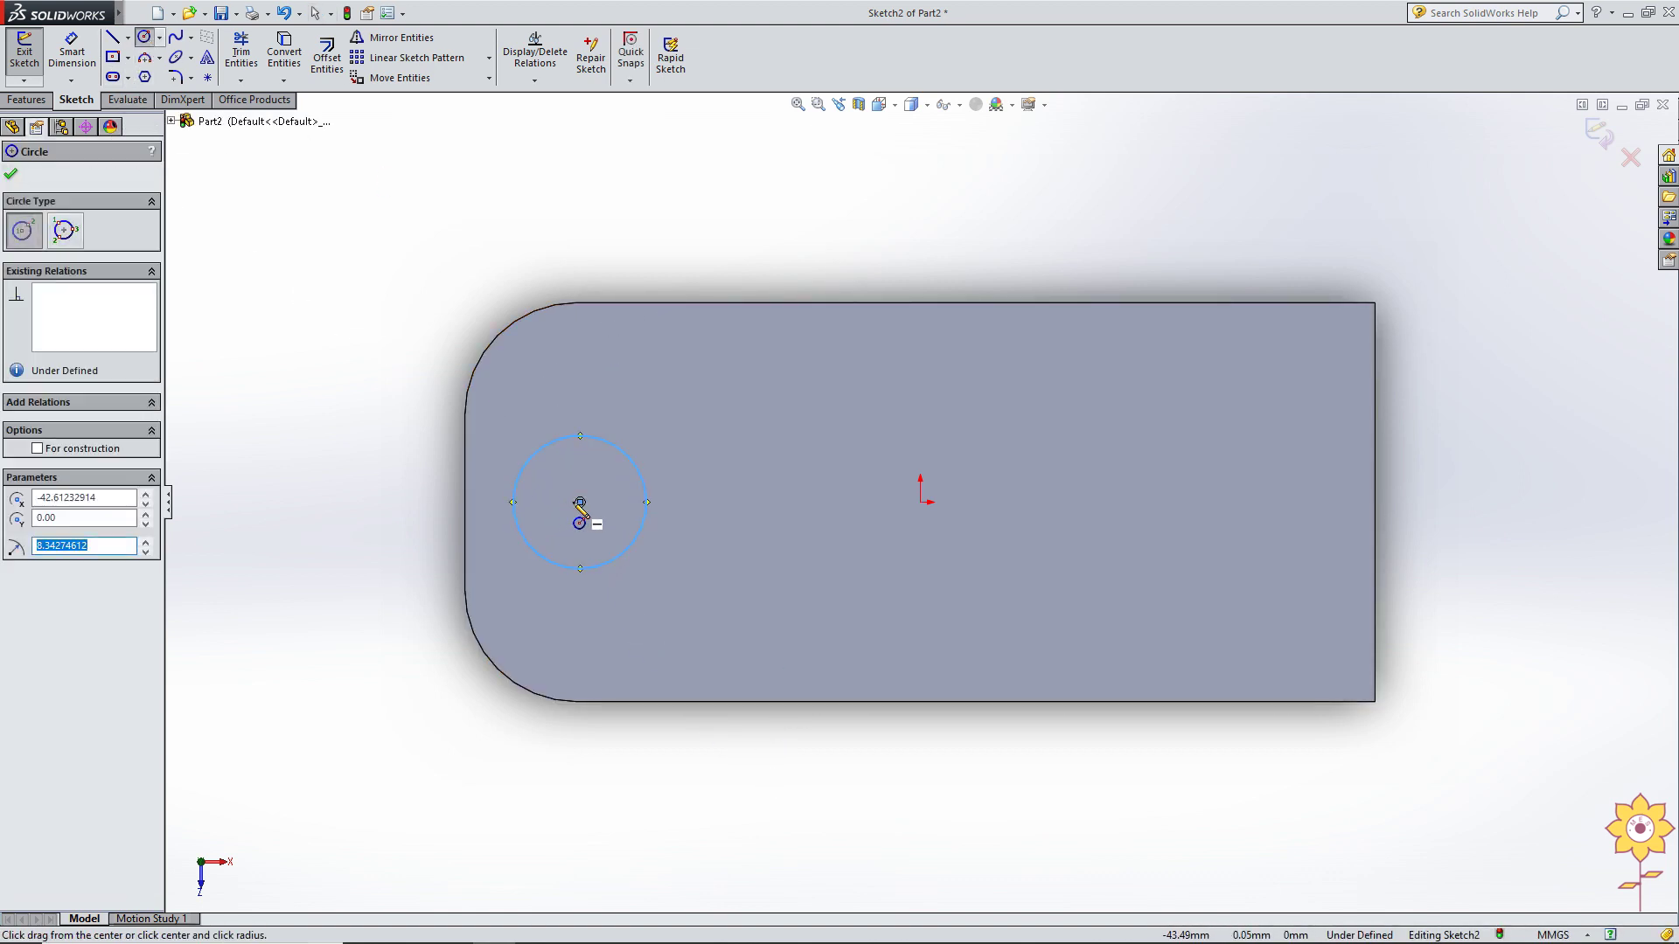
left_click(580, 501)
left_click(570, 461)
right_click(428, 378)
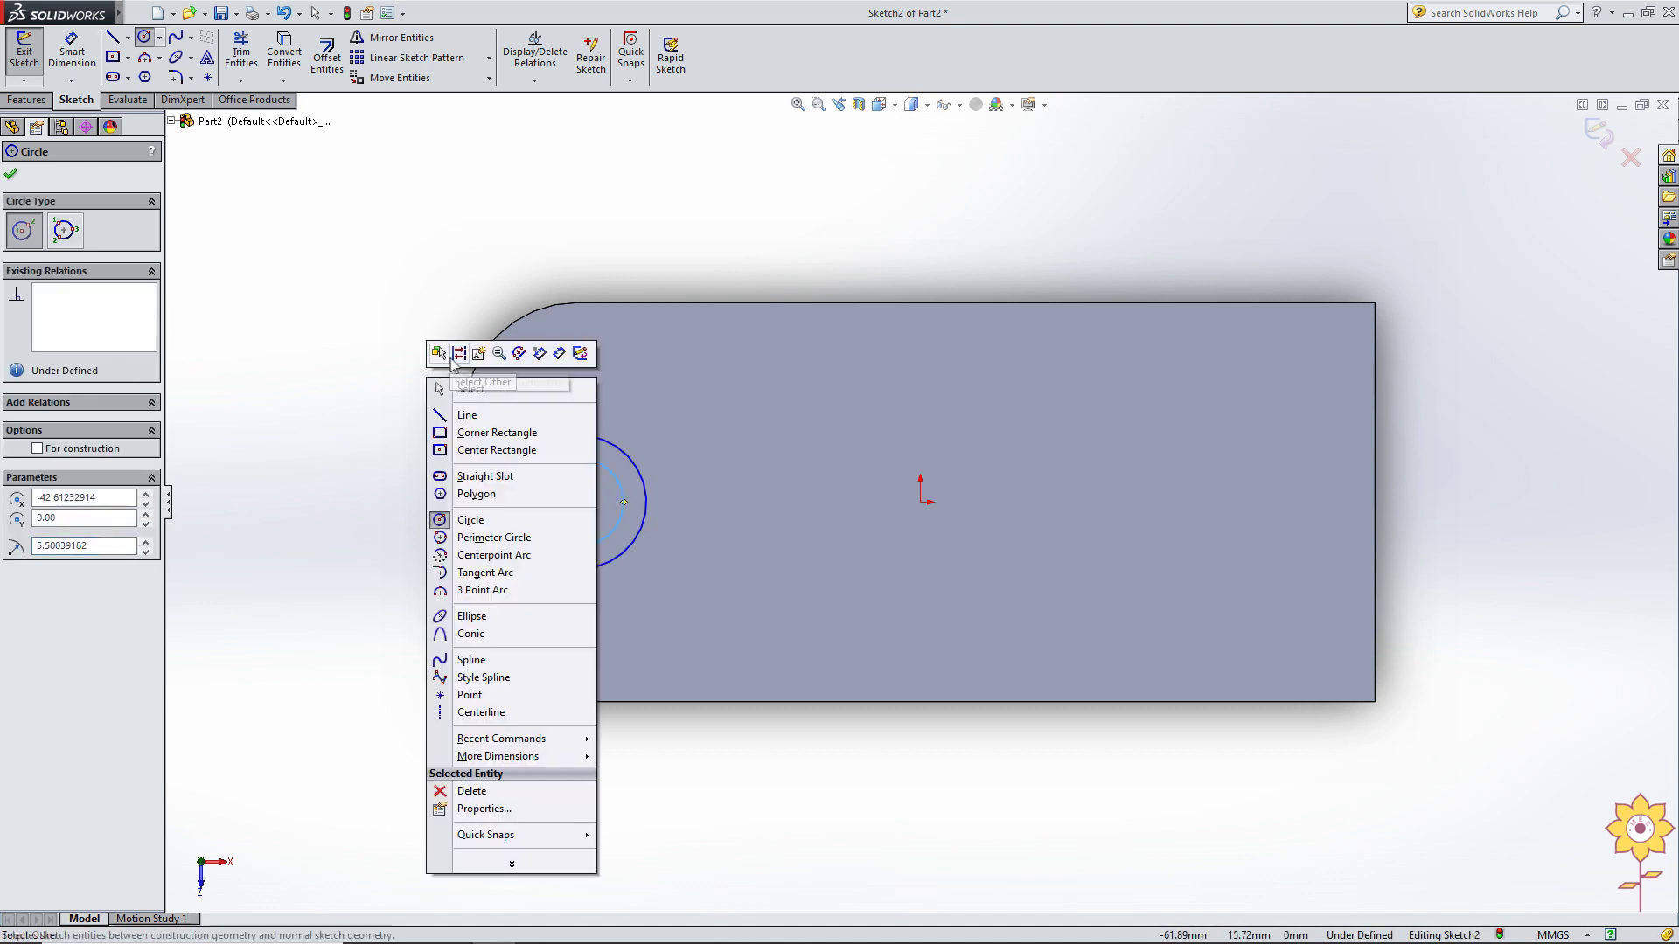
left_click(455, 385)
Dimension the inner circle to Ø12 mm and the outer circle to Ø16 mm.
left_click(71, 50)
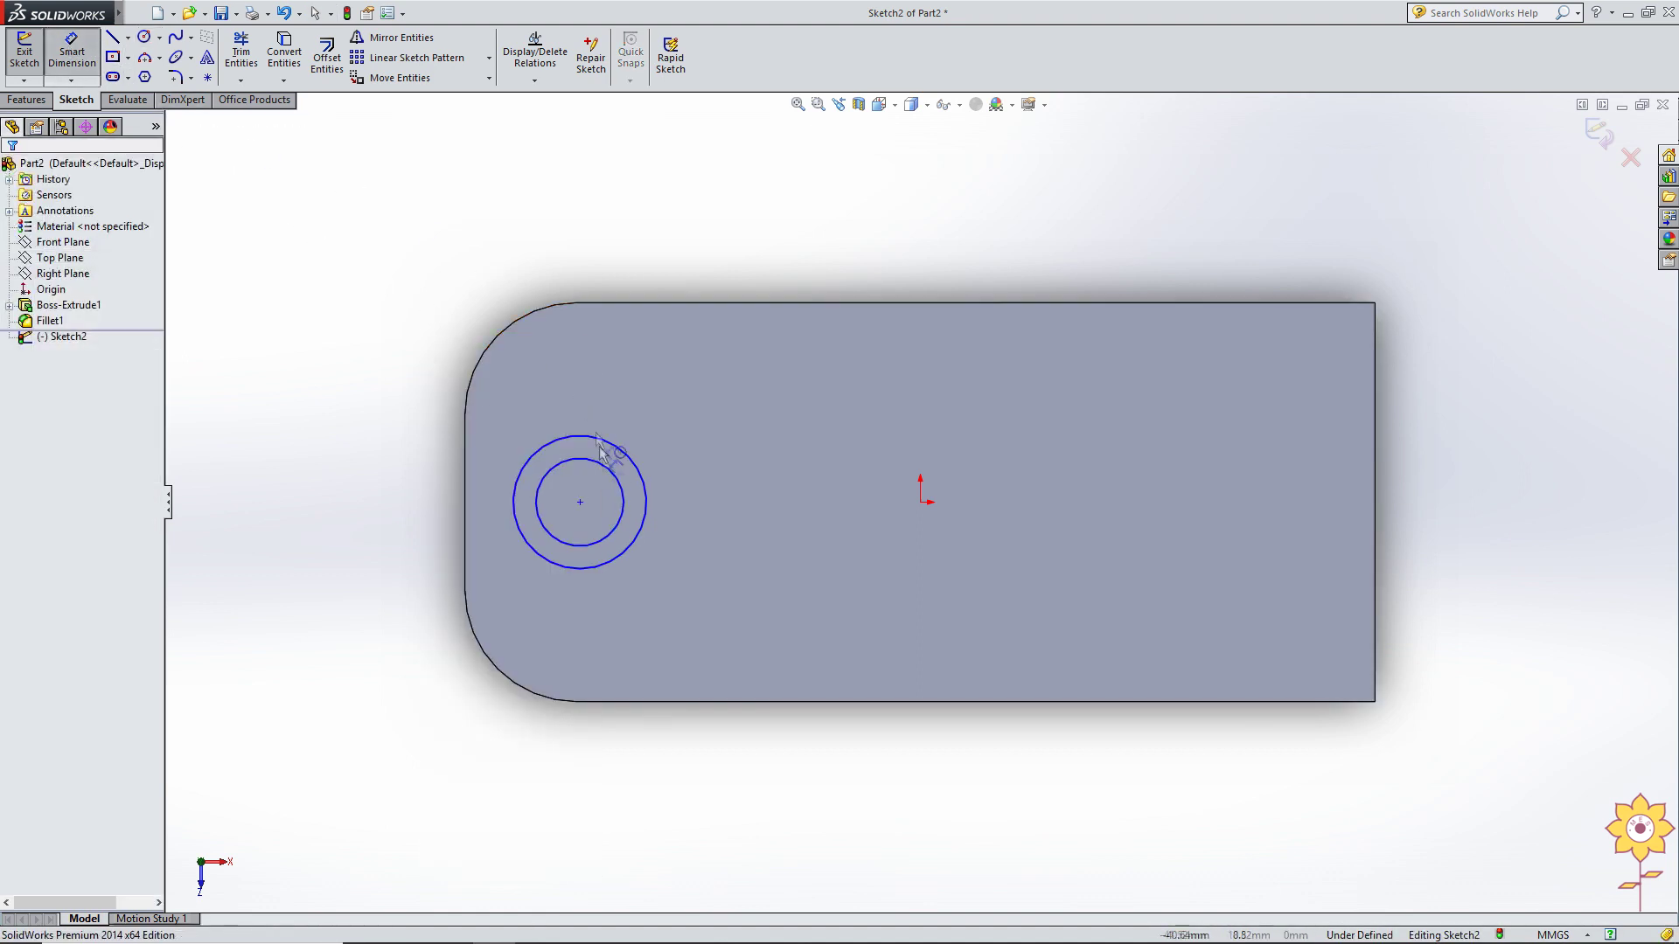
left_click(621, 486)
left_click(696, 409)
type("12")
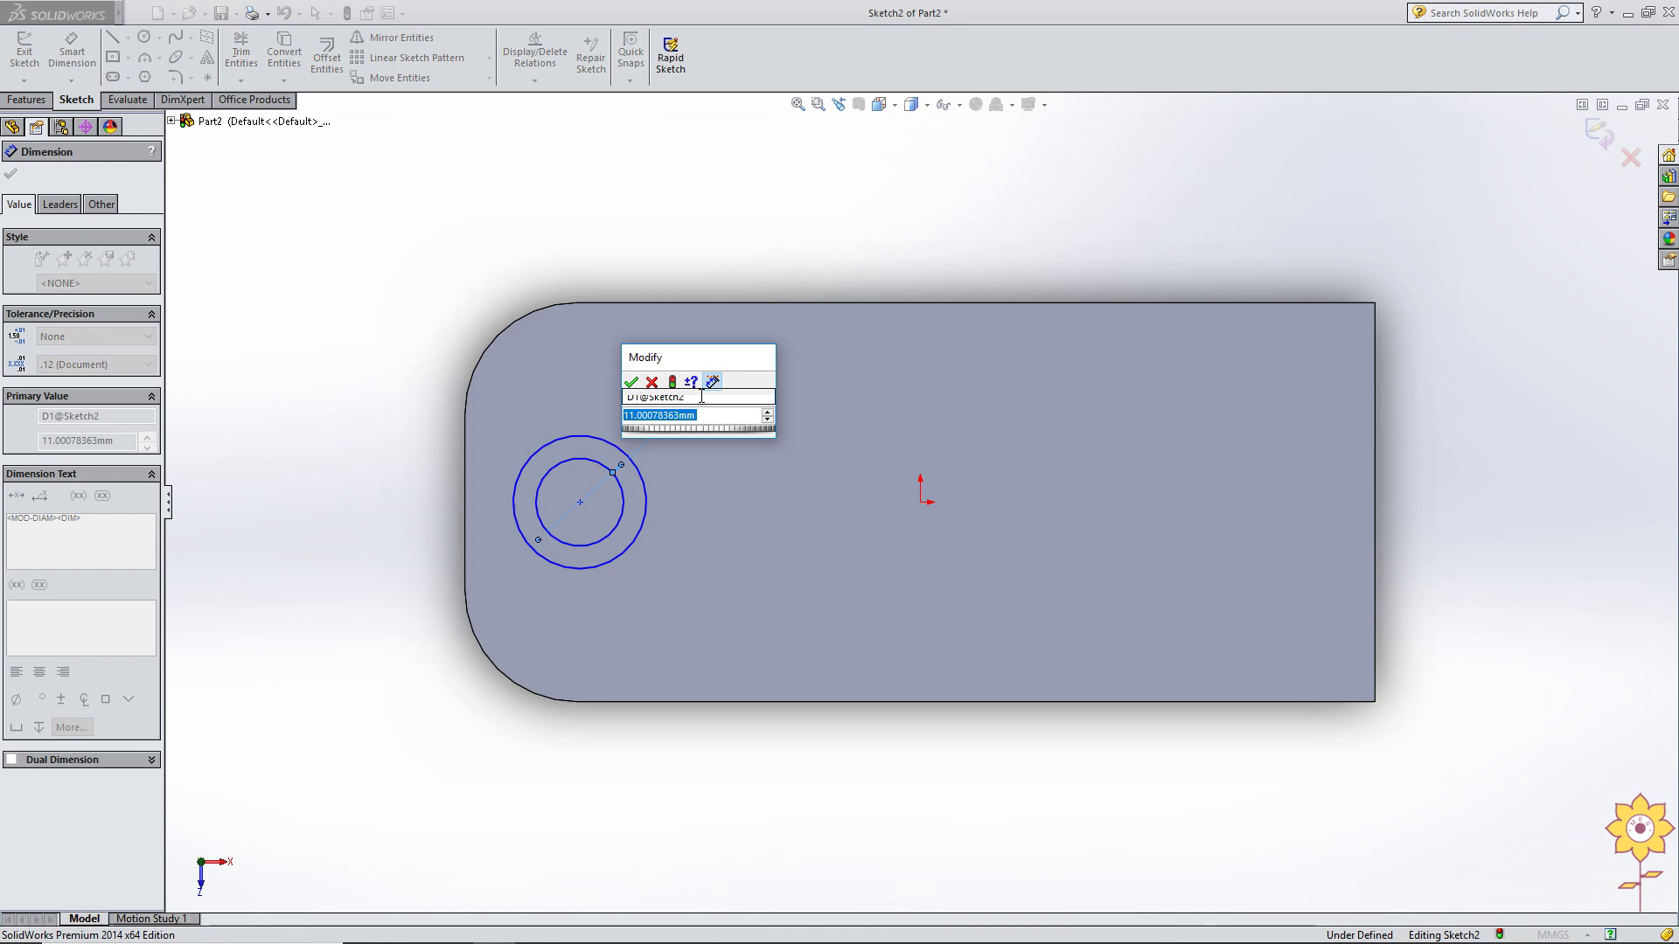
key("Return")
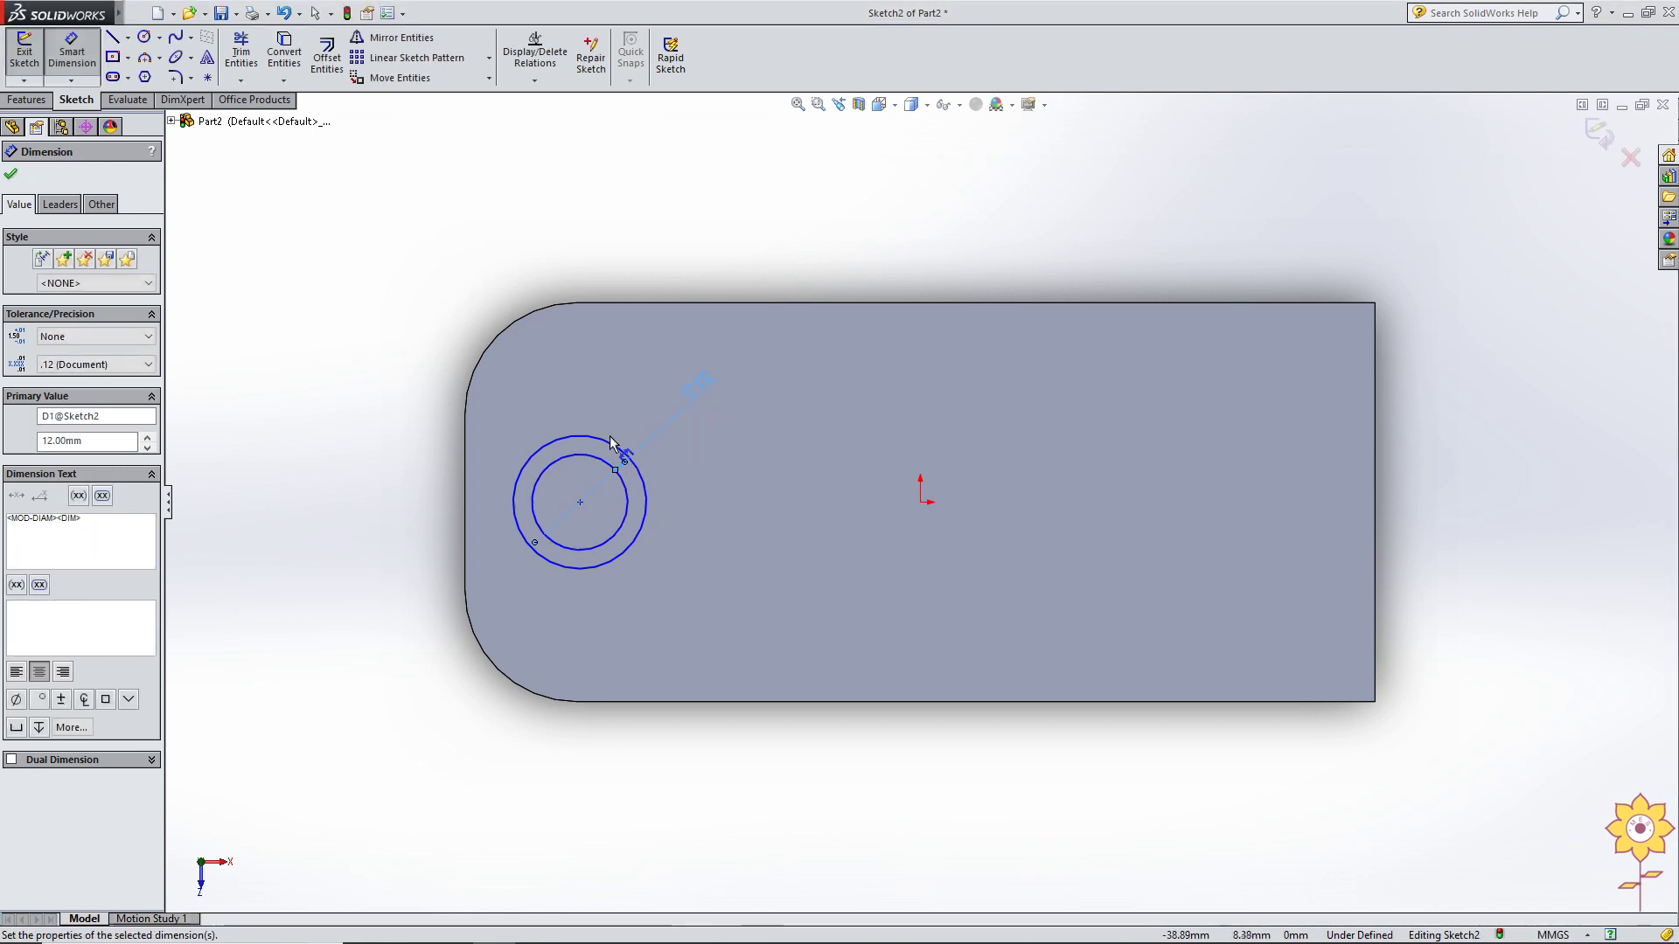
left_click(618, 448)
left_click(624, 398)
type("16")
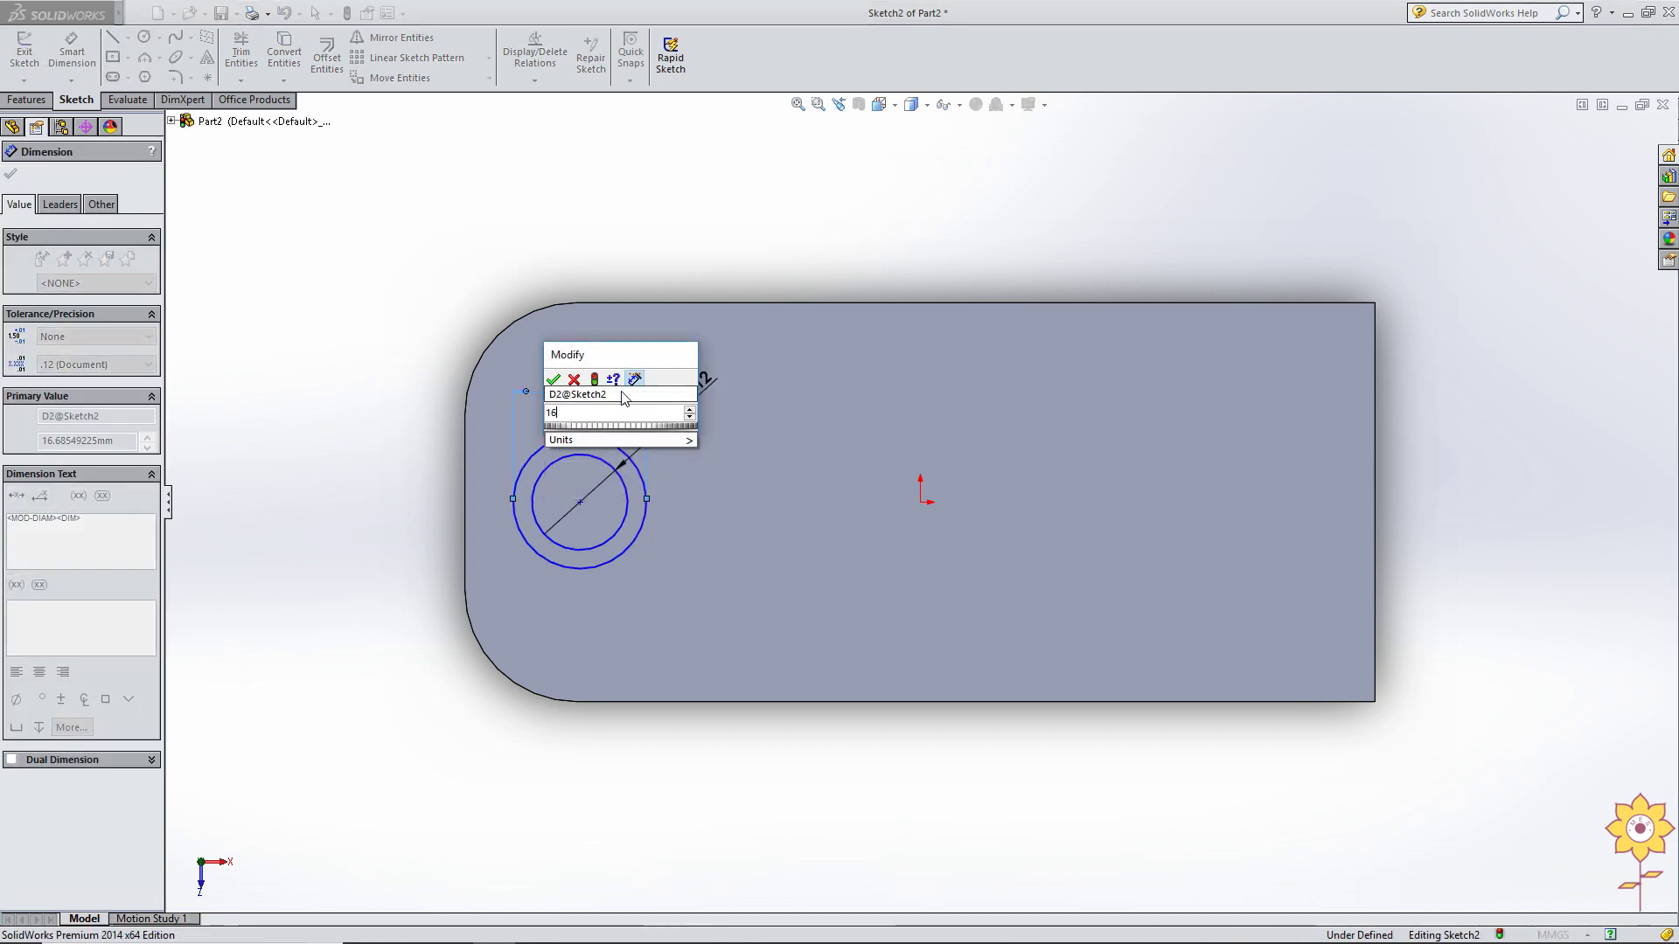
key("Return")
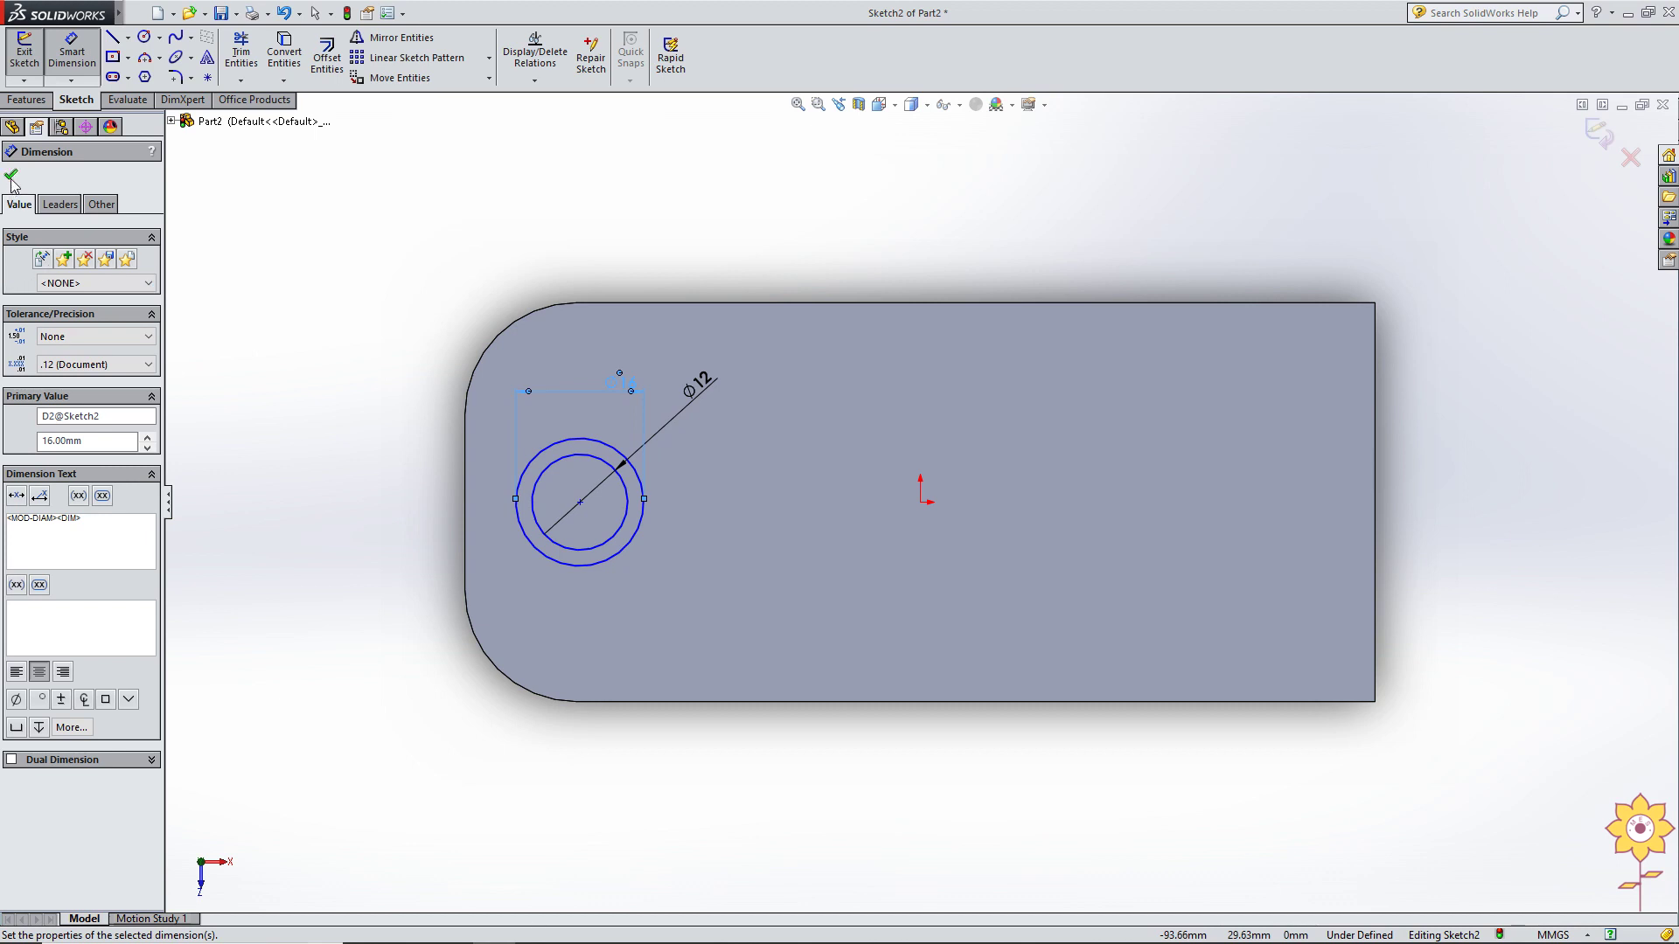
left_click(12, 178)
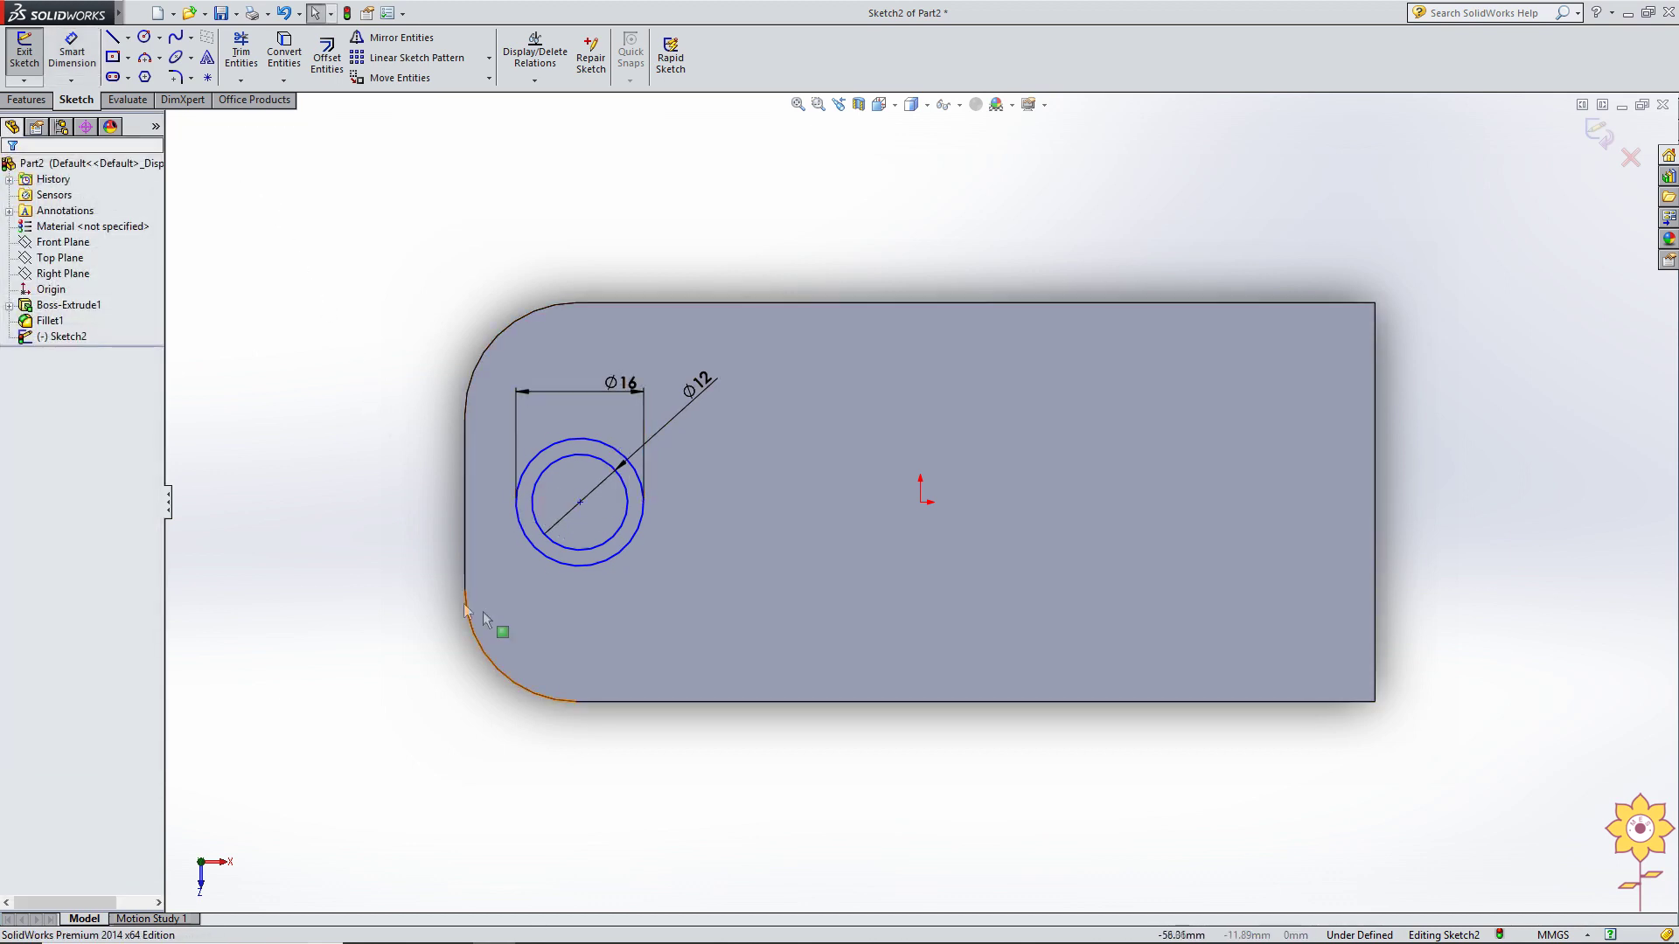
Recheck the bracket drawing for the circle centre's position.
key("alt+Tab")
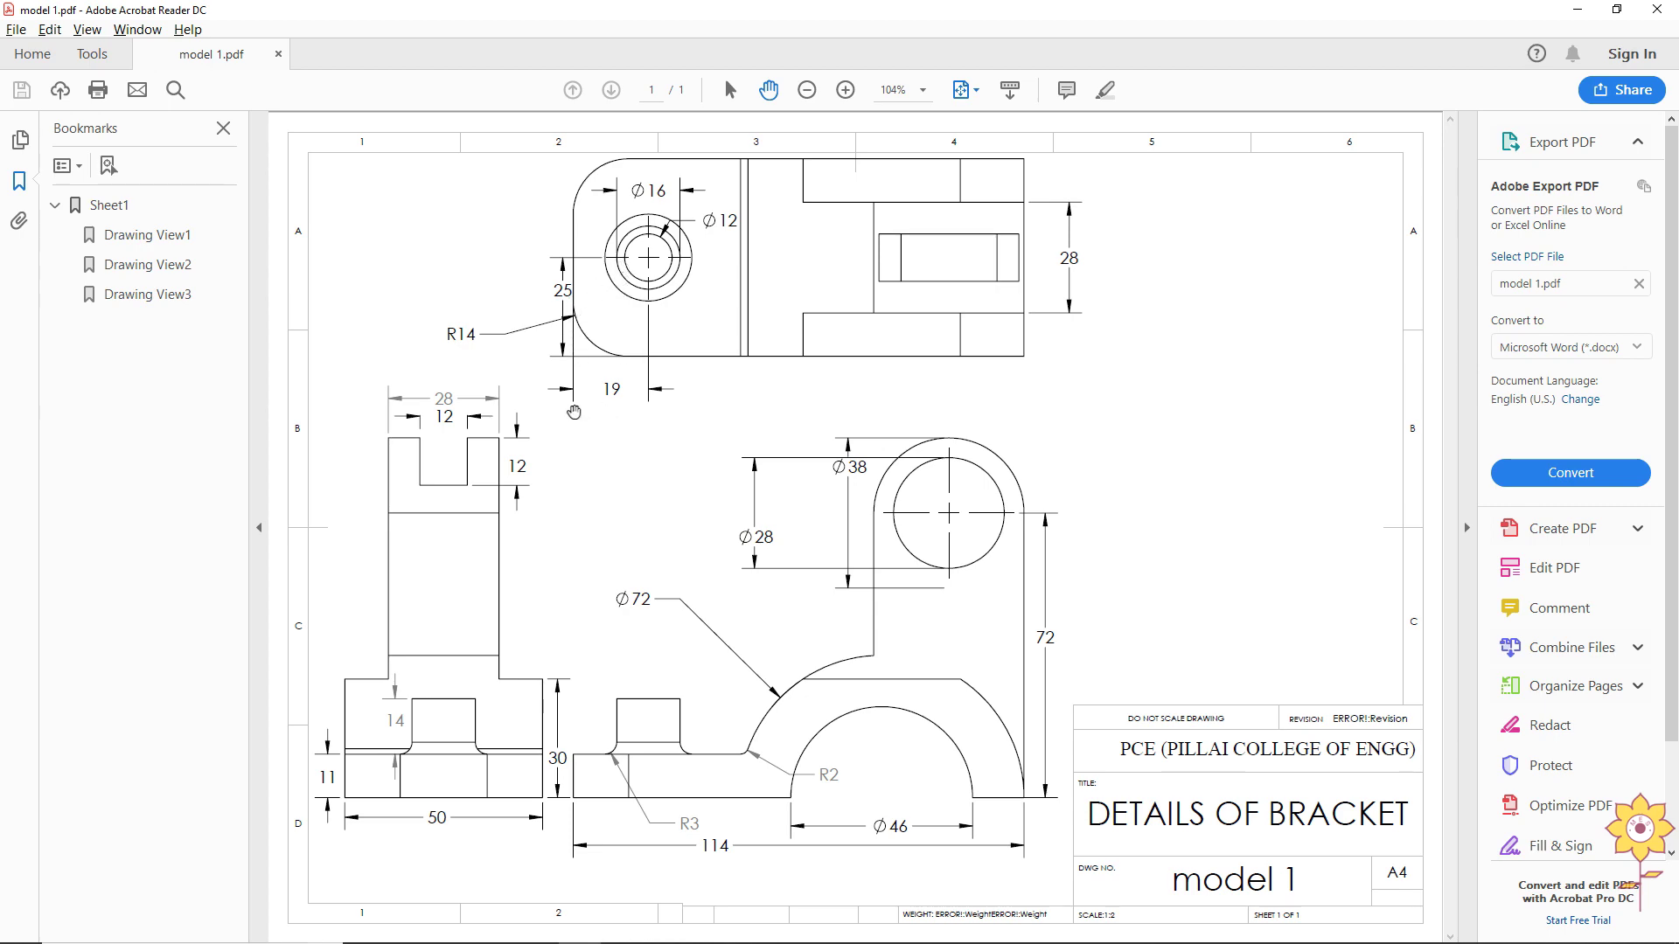
key("alt+Tab")
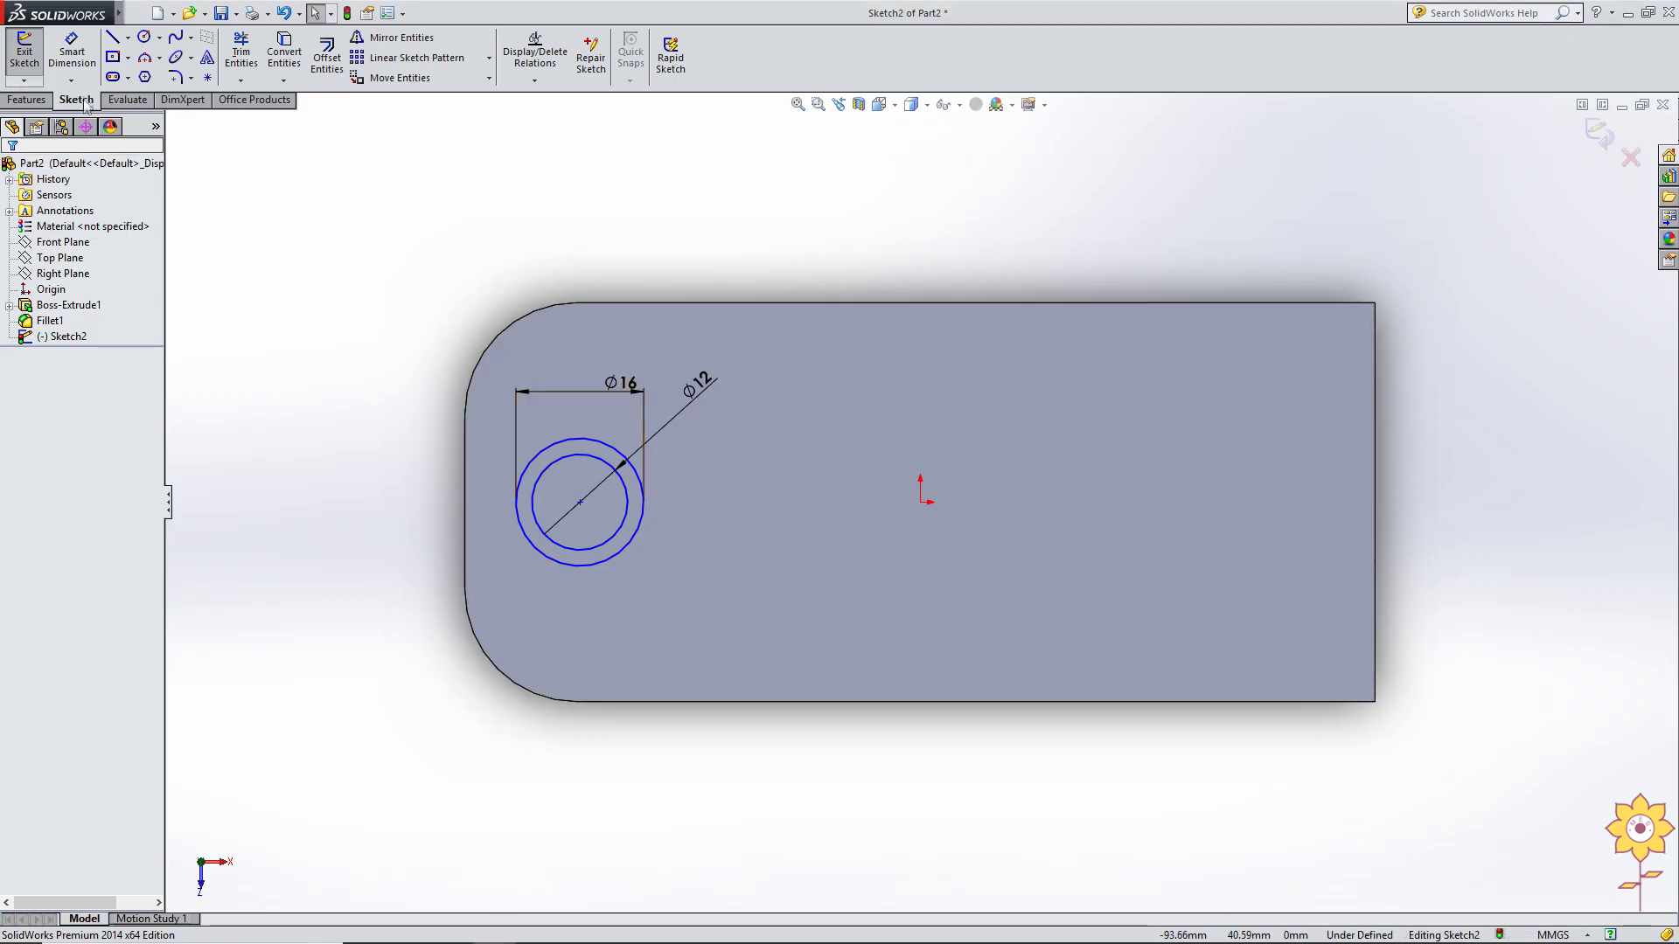
left_click(61, 61)
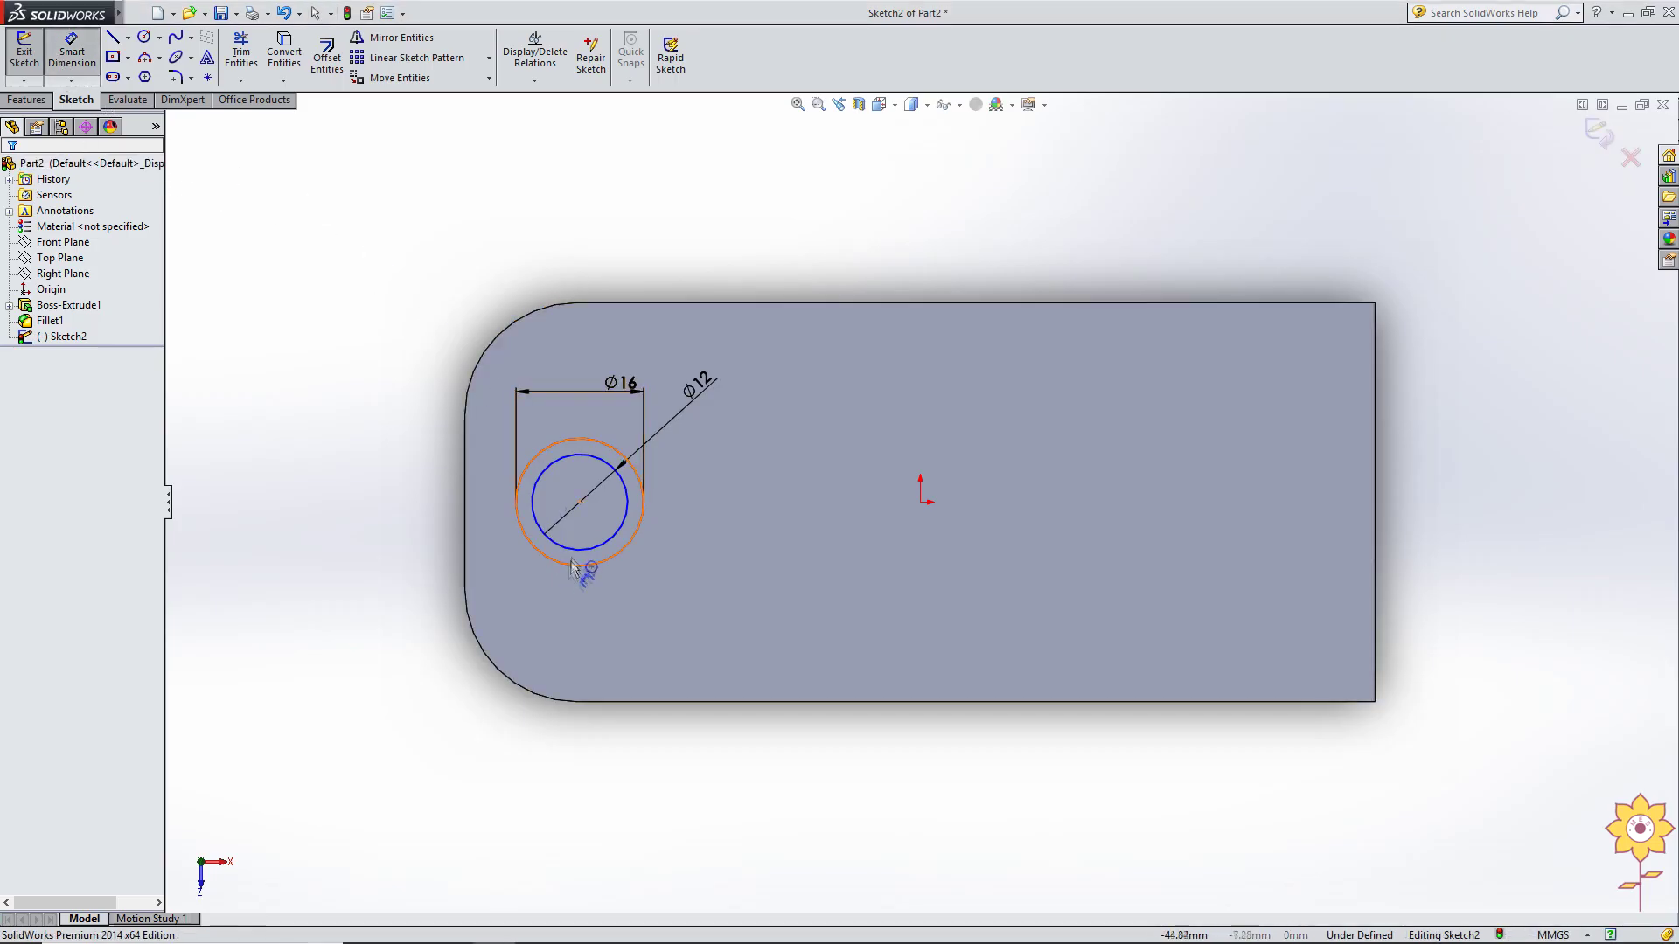
Locate the circle centre 25 mm from the long edge and 19 mm from the end.
left_click(580, 502)
left_click(612, 700)
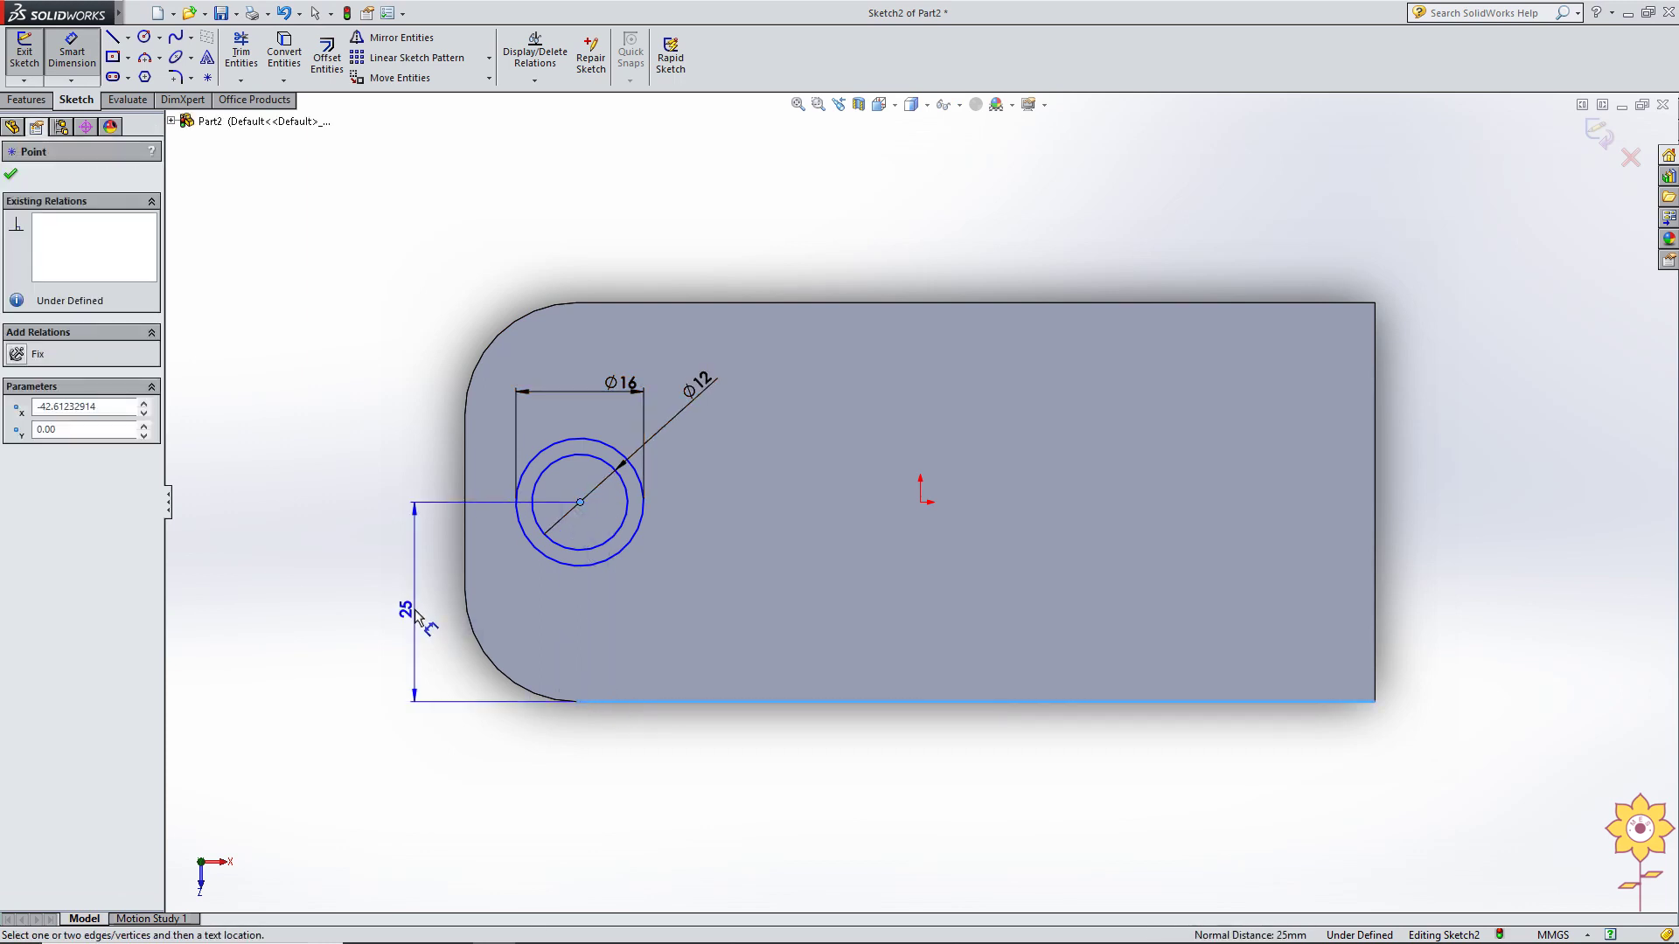
left_click(416, 610)
left_click(347, 595)
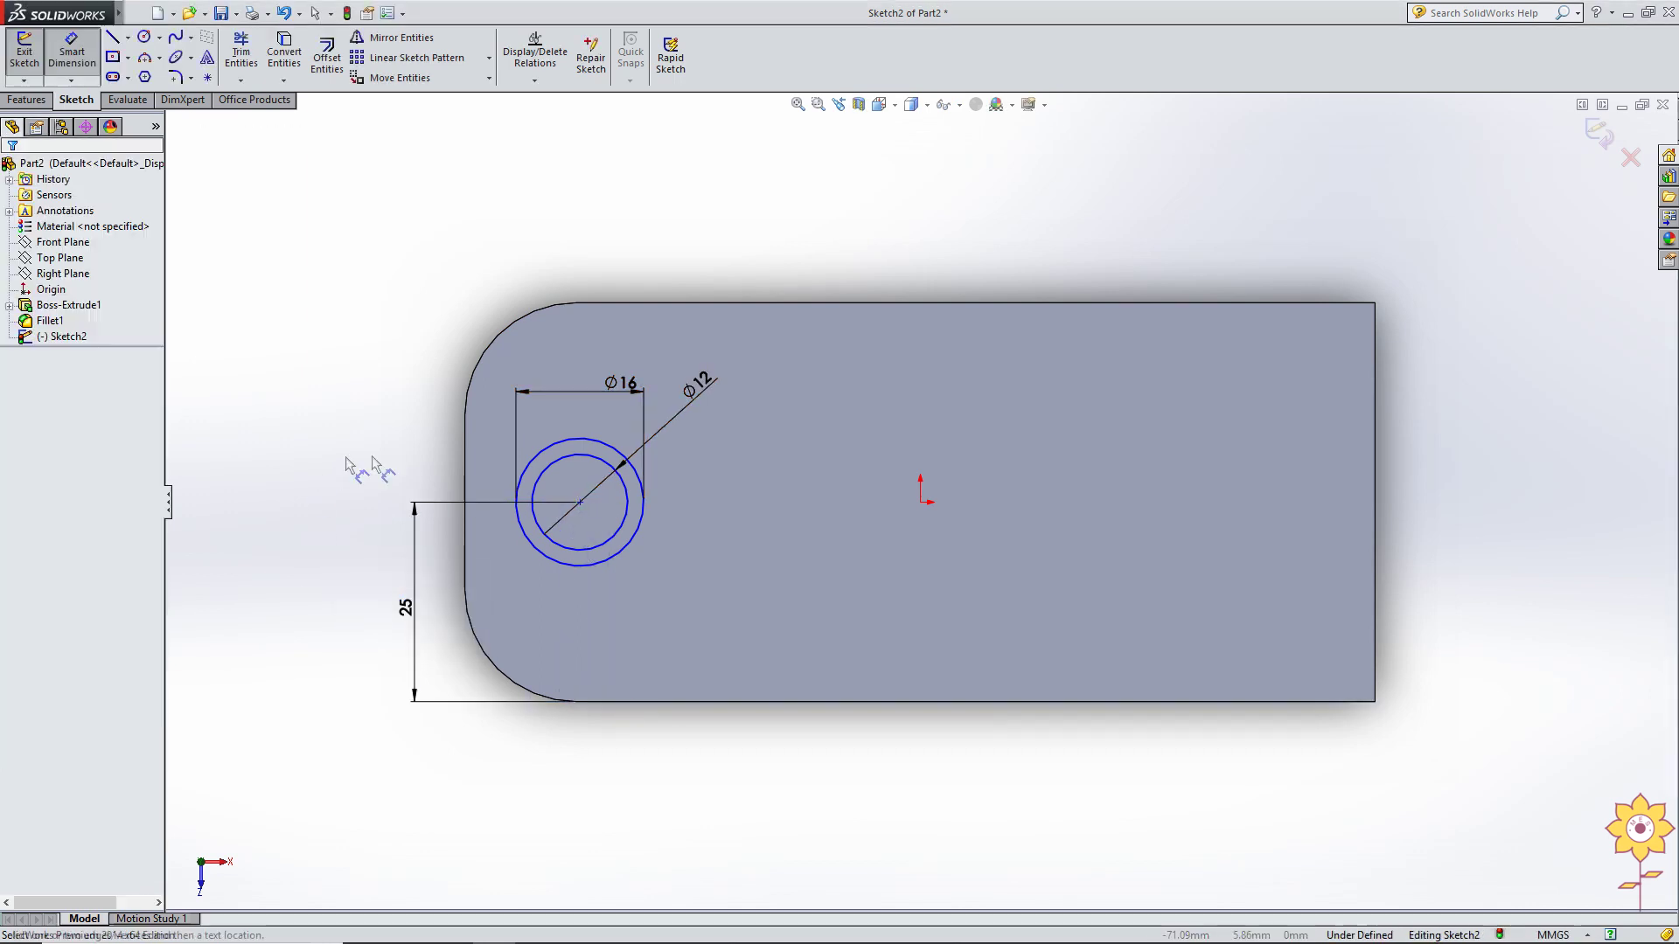
left_click(582, 501)
left_click(466, 477)
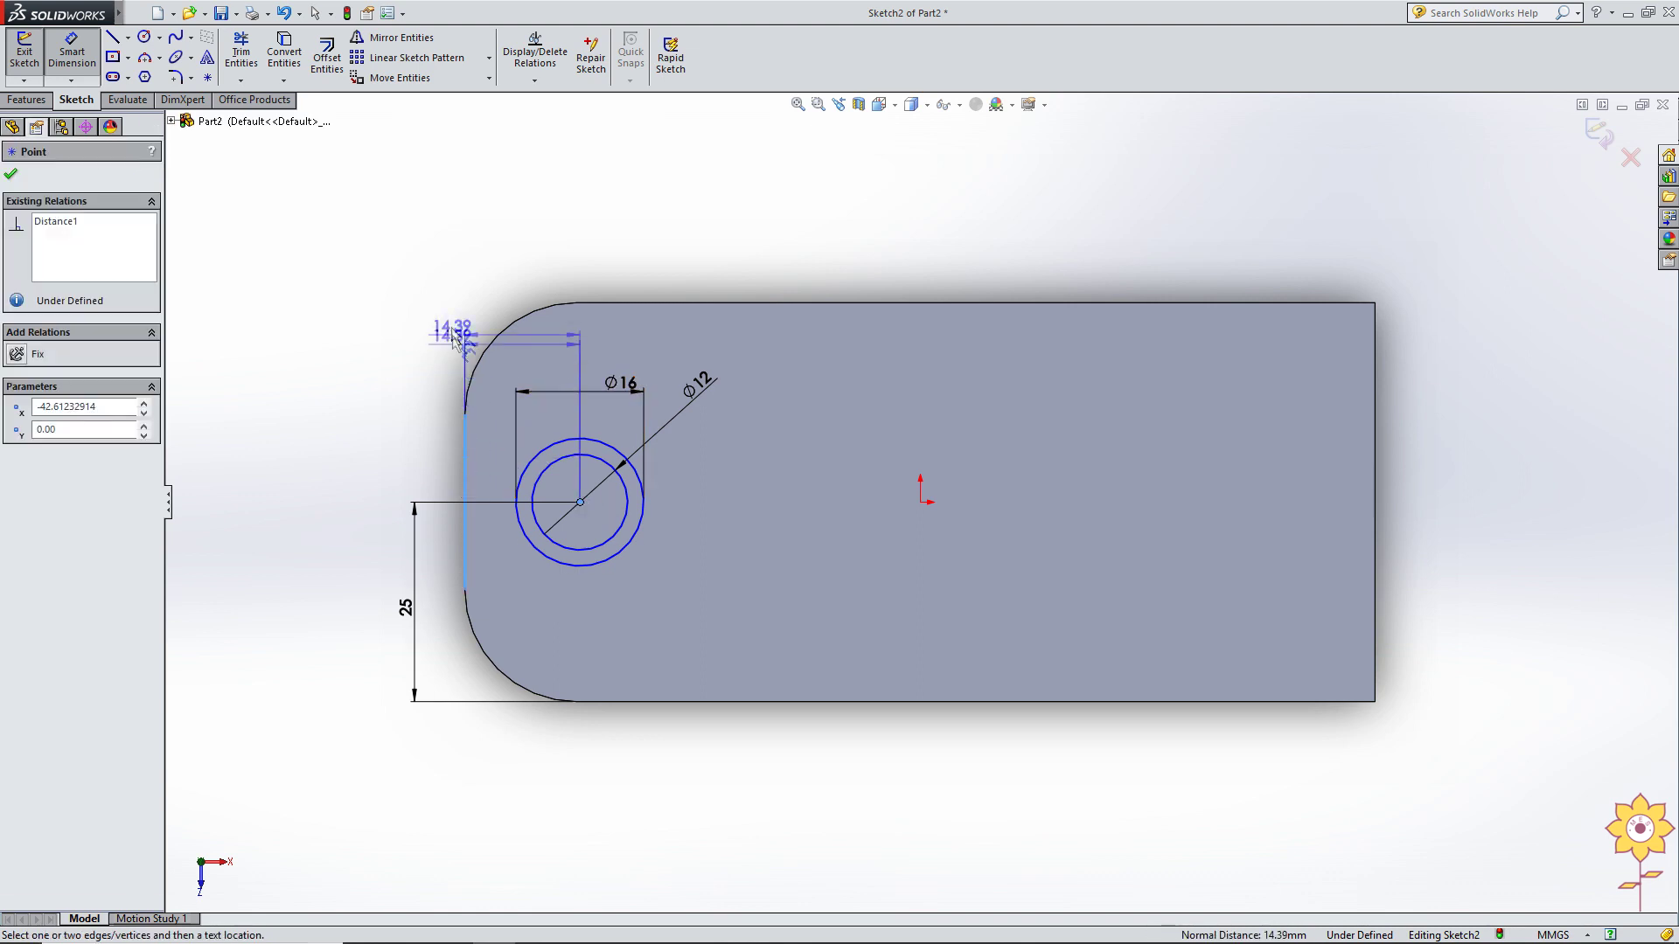
left_click(452, 303)
type("19")
key("Return")
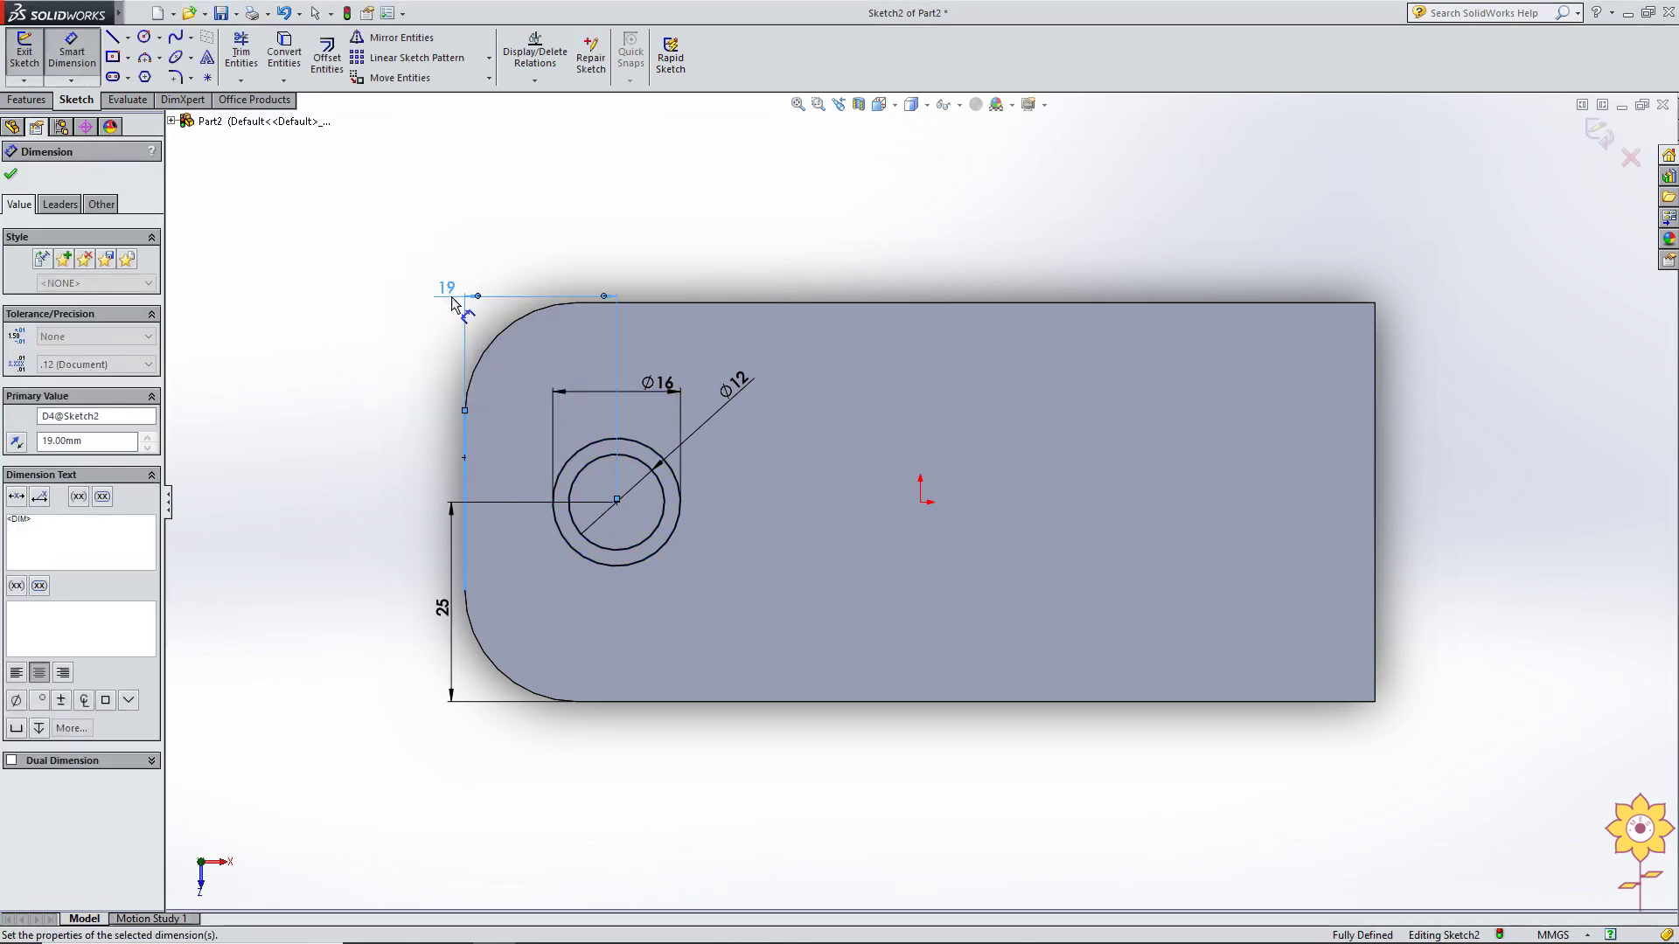
left_click(11, 174)
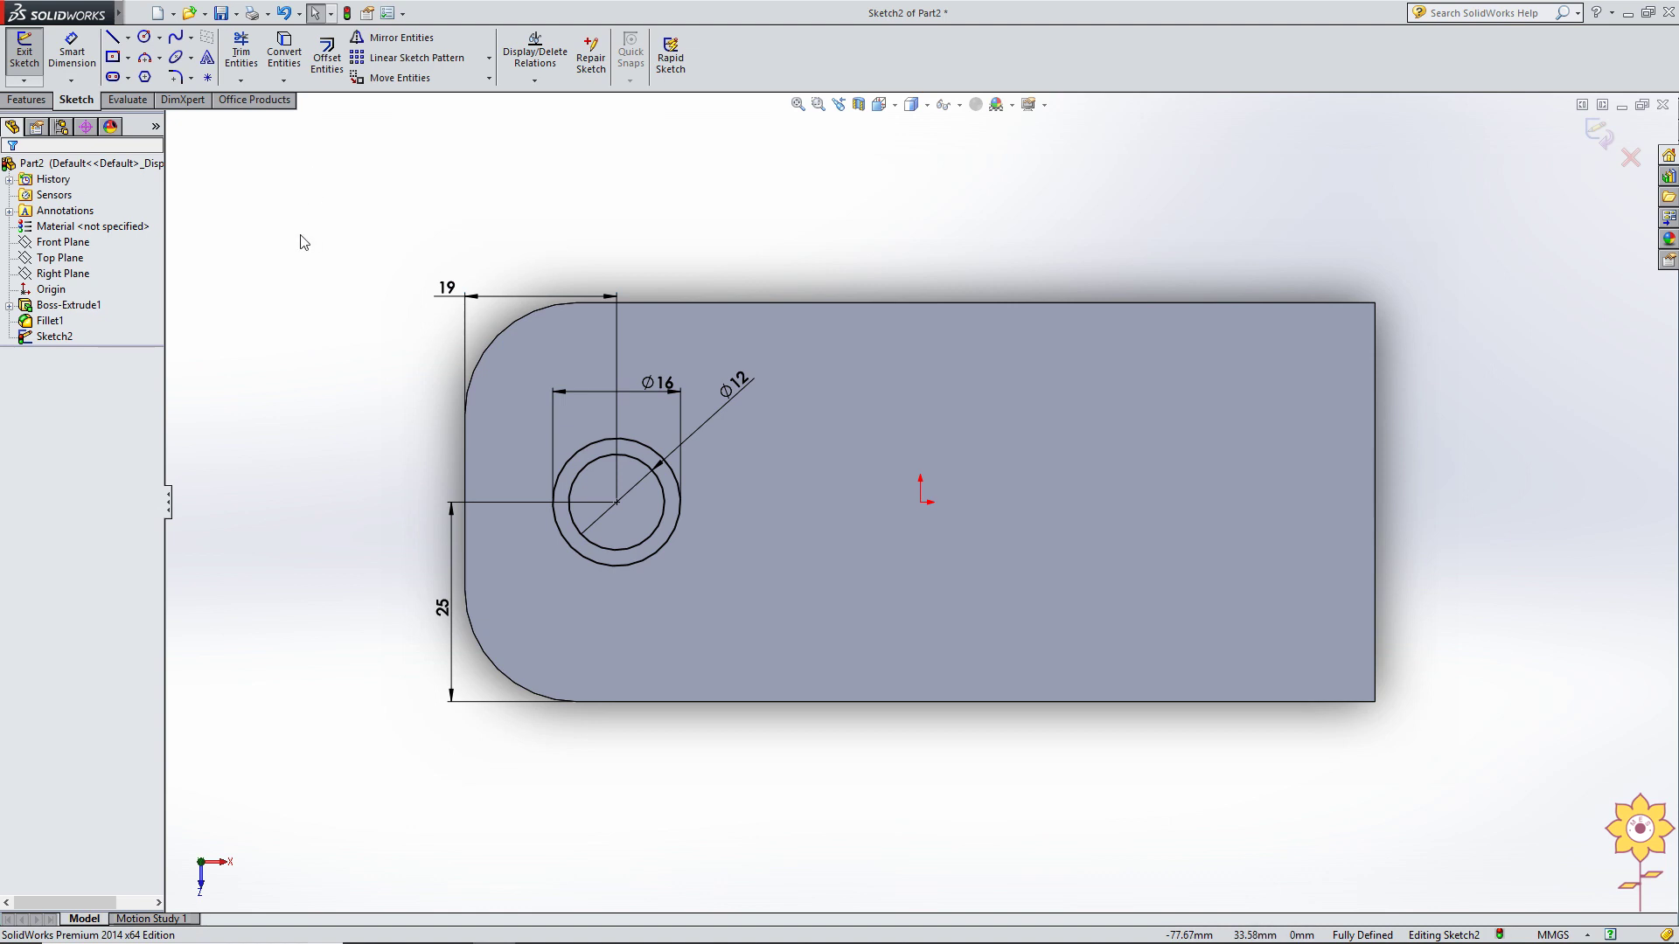
Close Sketch2 and orbit the block to a tilted 3D view.
left_click(1601, 133)
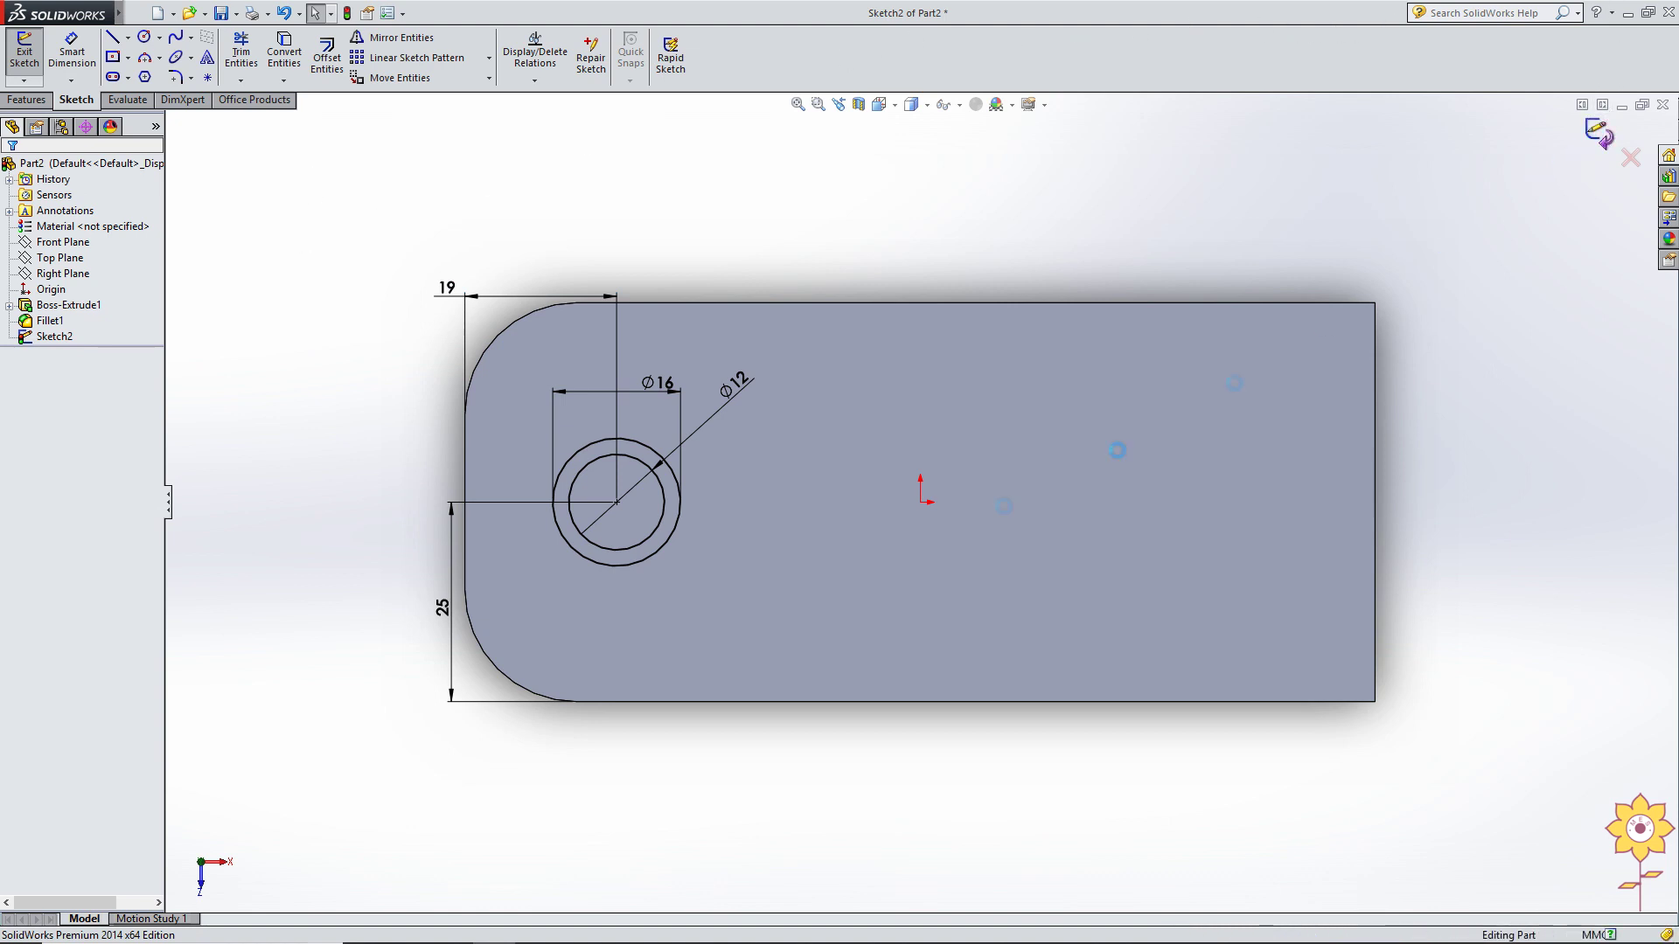
middle_click_drag(634, 623, 634, 330)
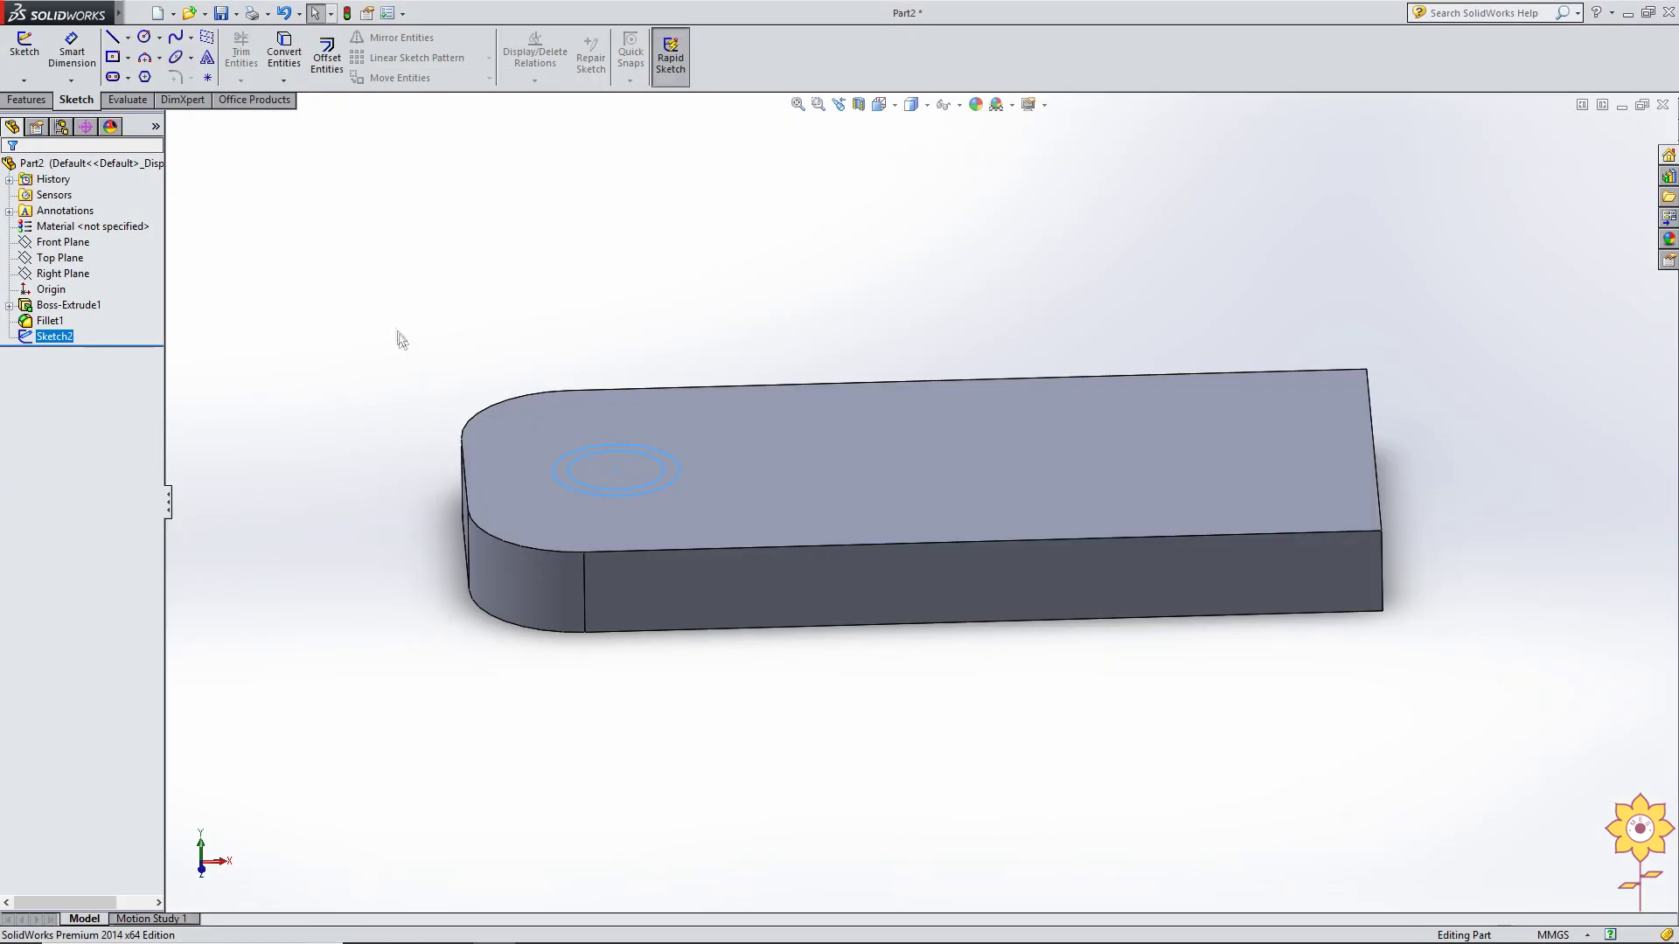
left_click(28, 99)
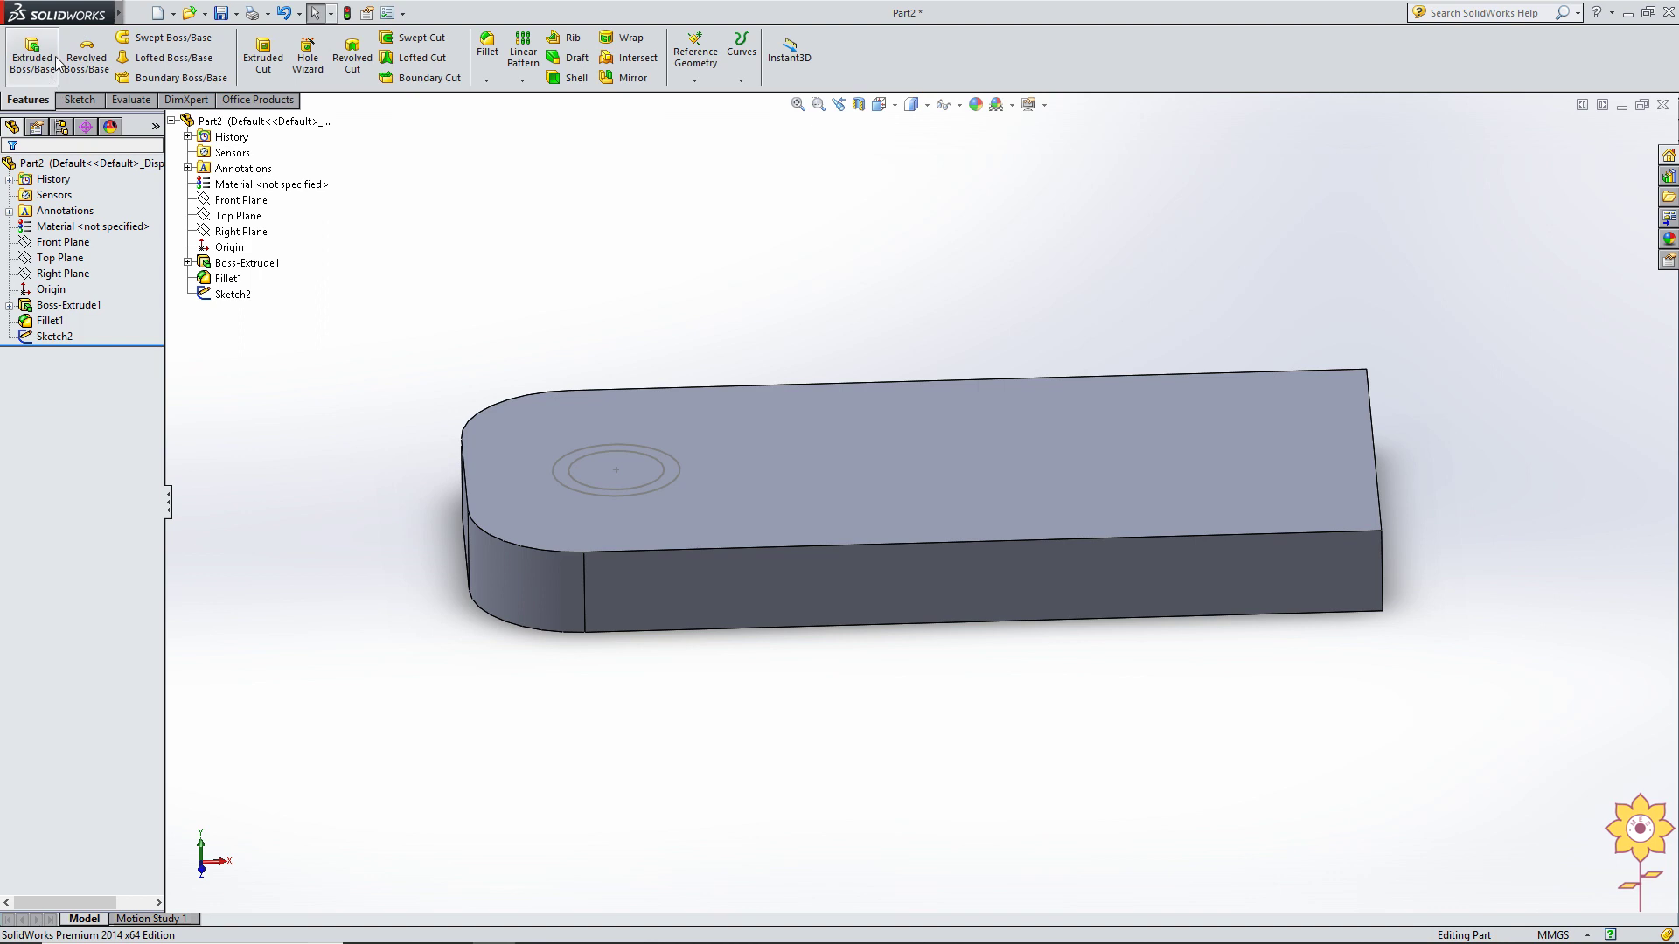
Extrude Sketch2's circles 14 mm upward into a cylindrical boss.
left_click(54, 60)
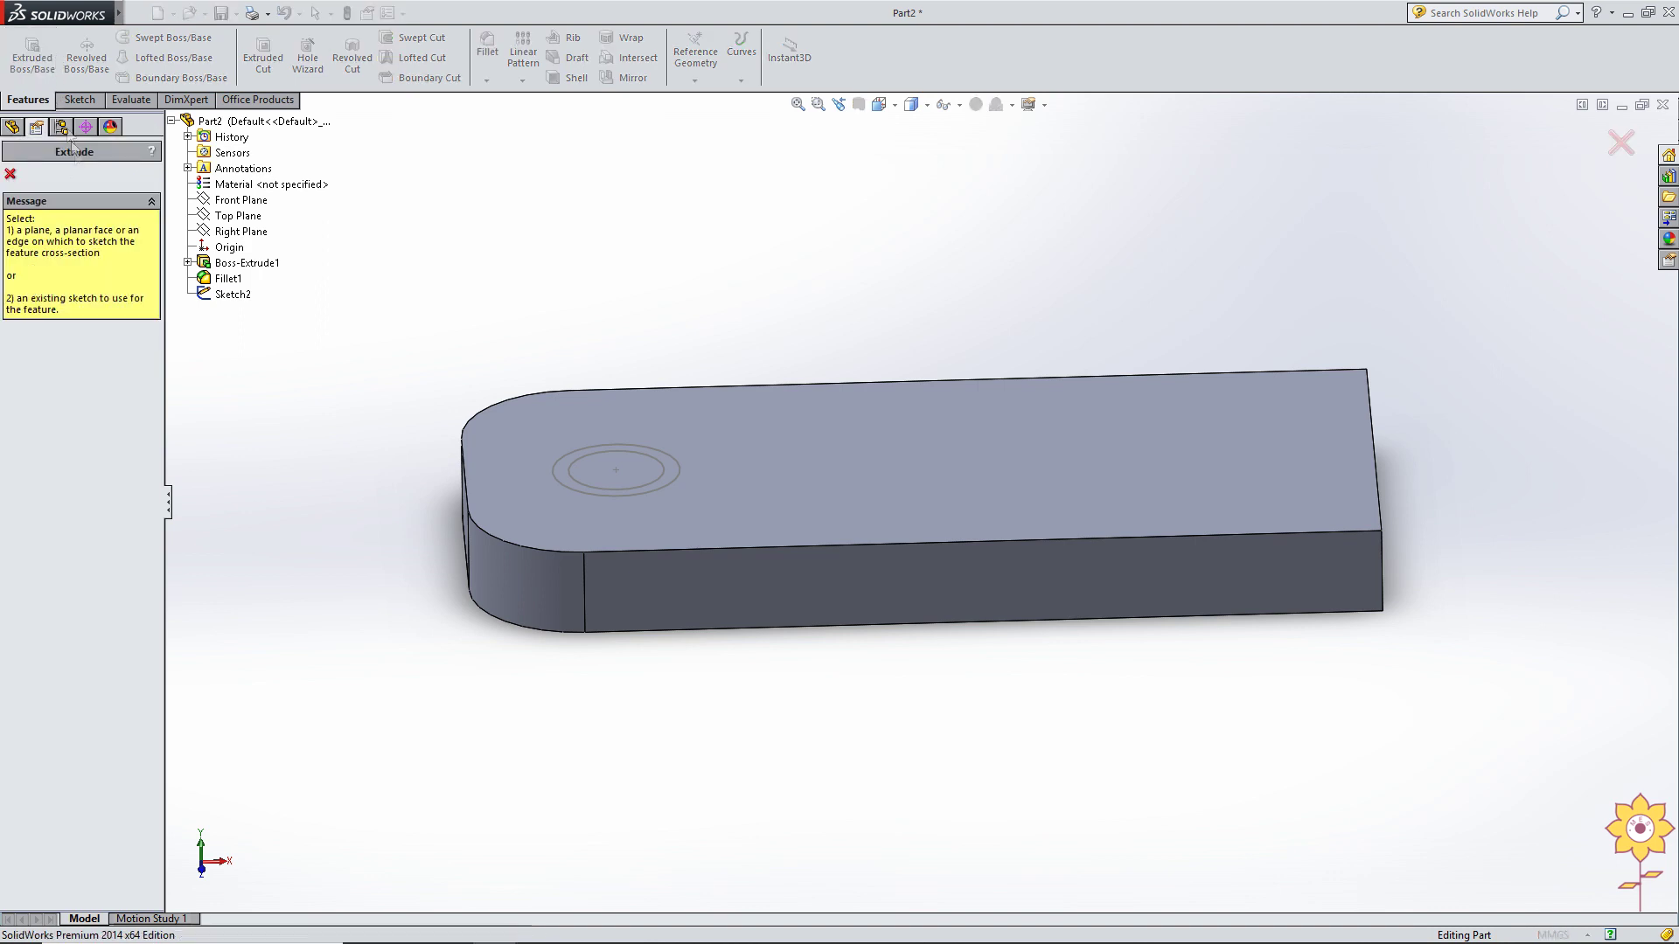
left_click(557, 481)
left_click(119, 333)
left_click_drag(118, 332, 20, 337)
type("14")
key("Return")
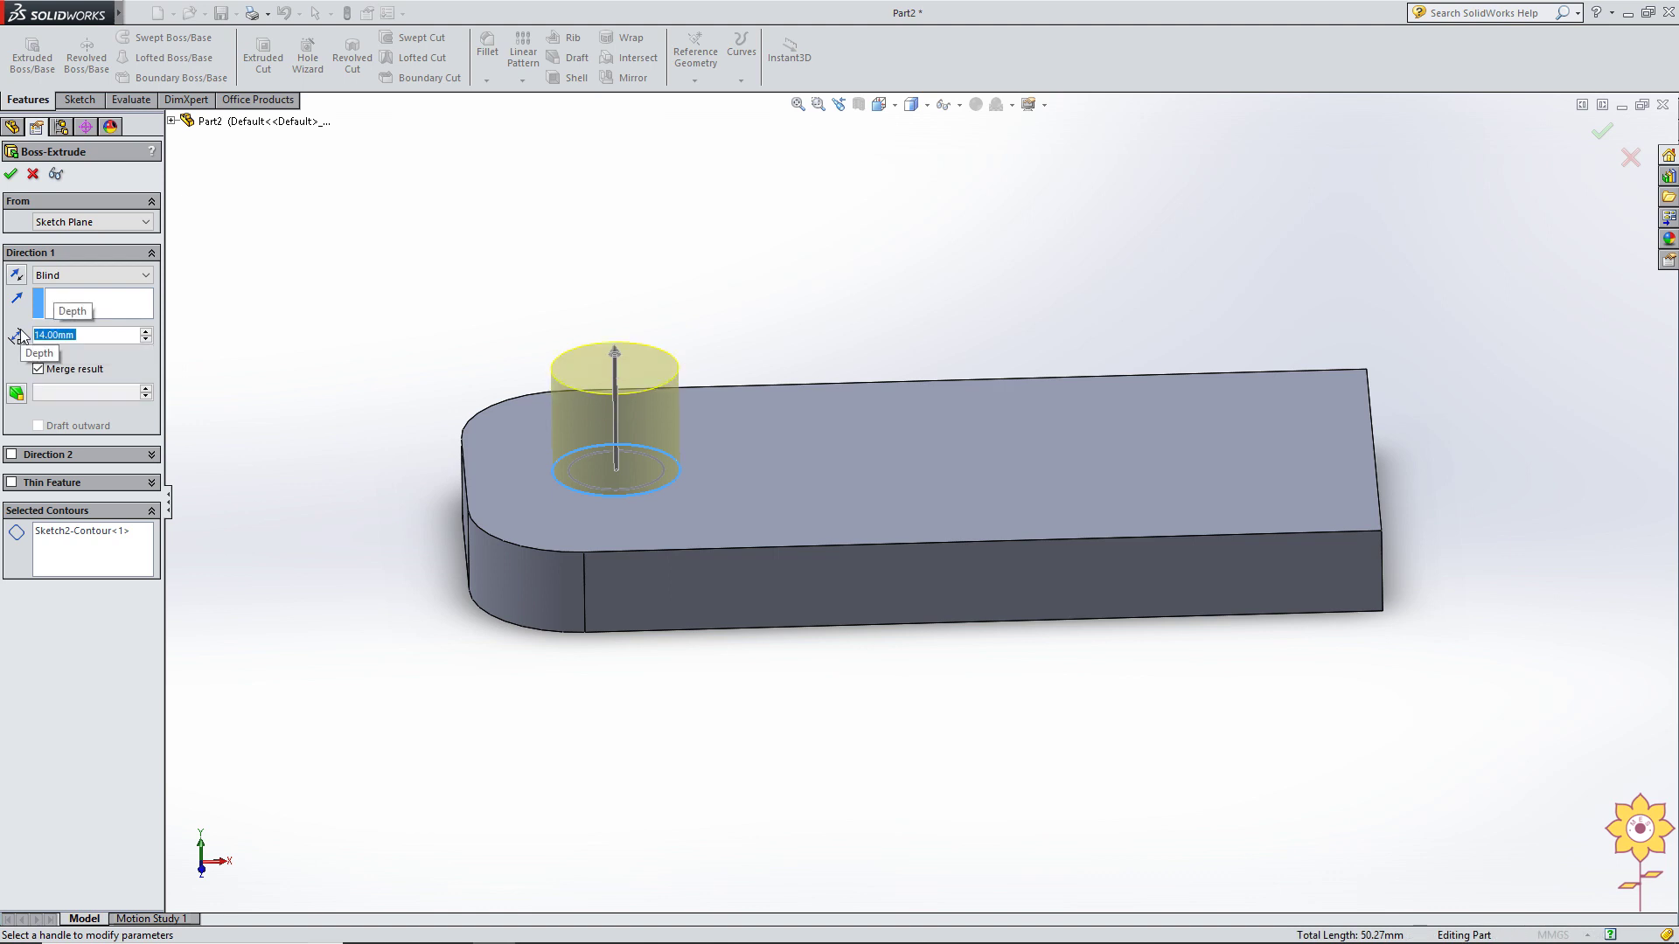
left_click(10, 173)
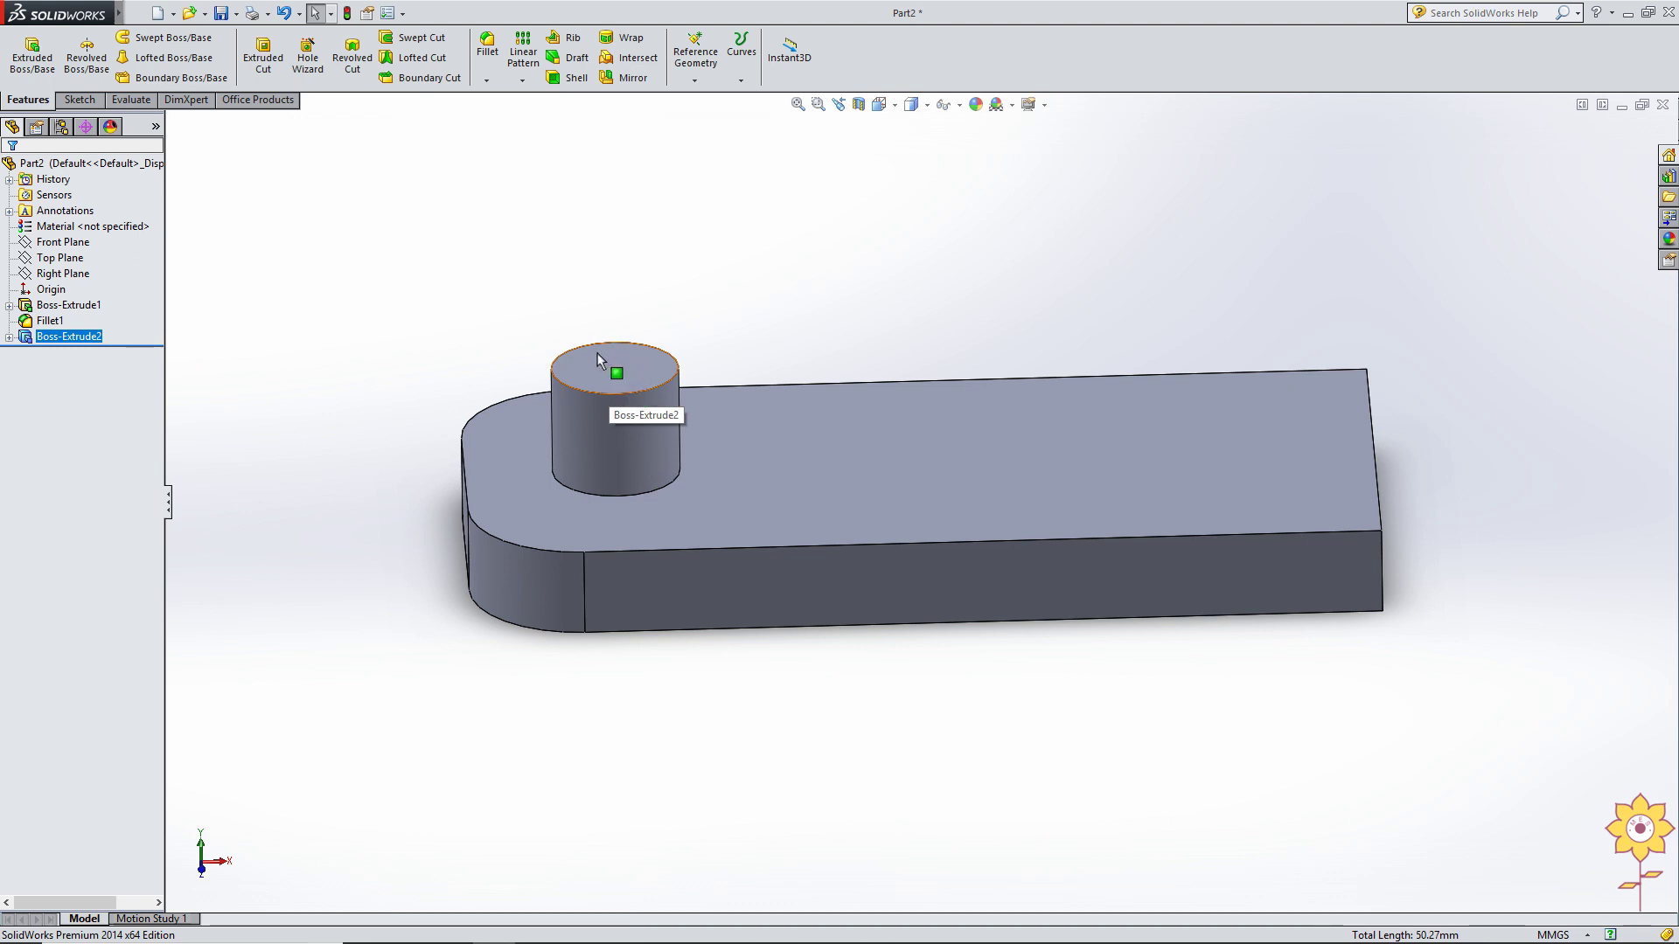
left_click(325, 229)
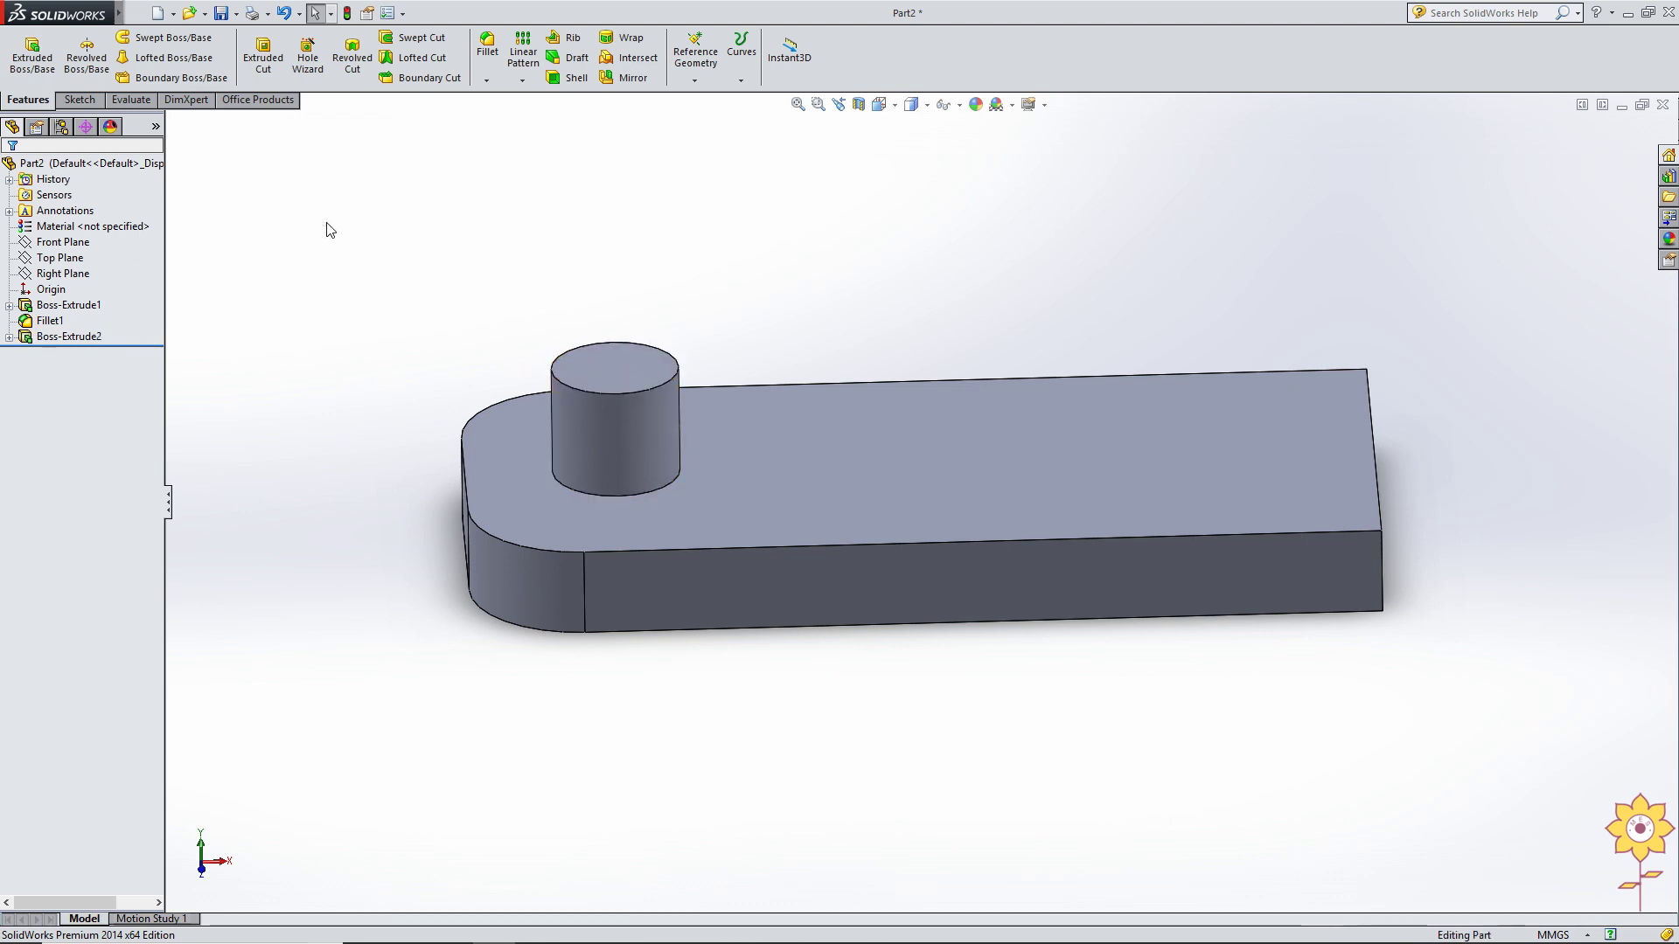
Start an extruded cut using Sketch2 as its profile.
left_click(263, 52)
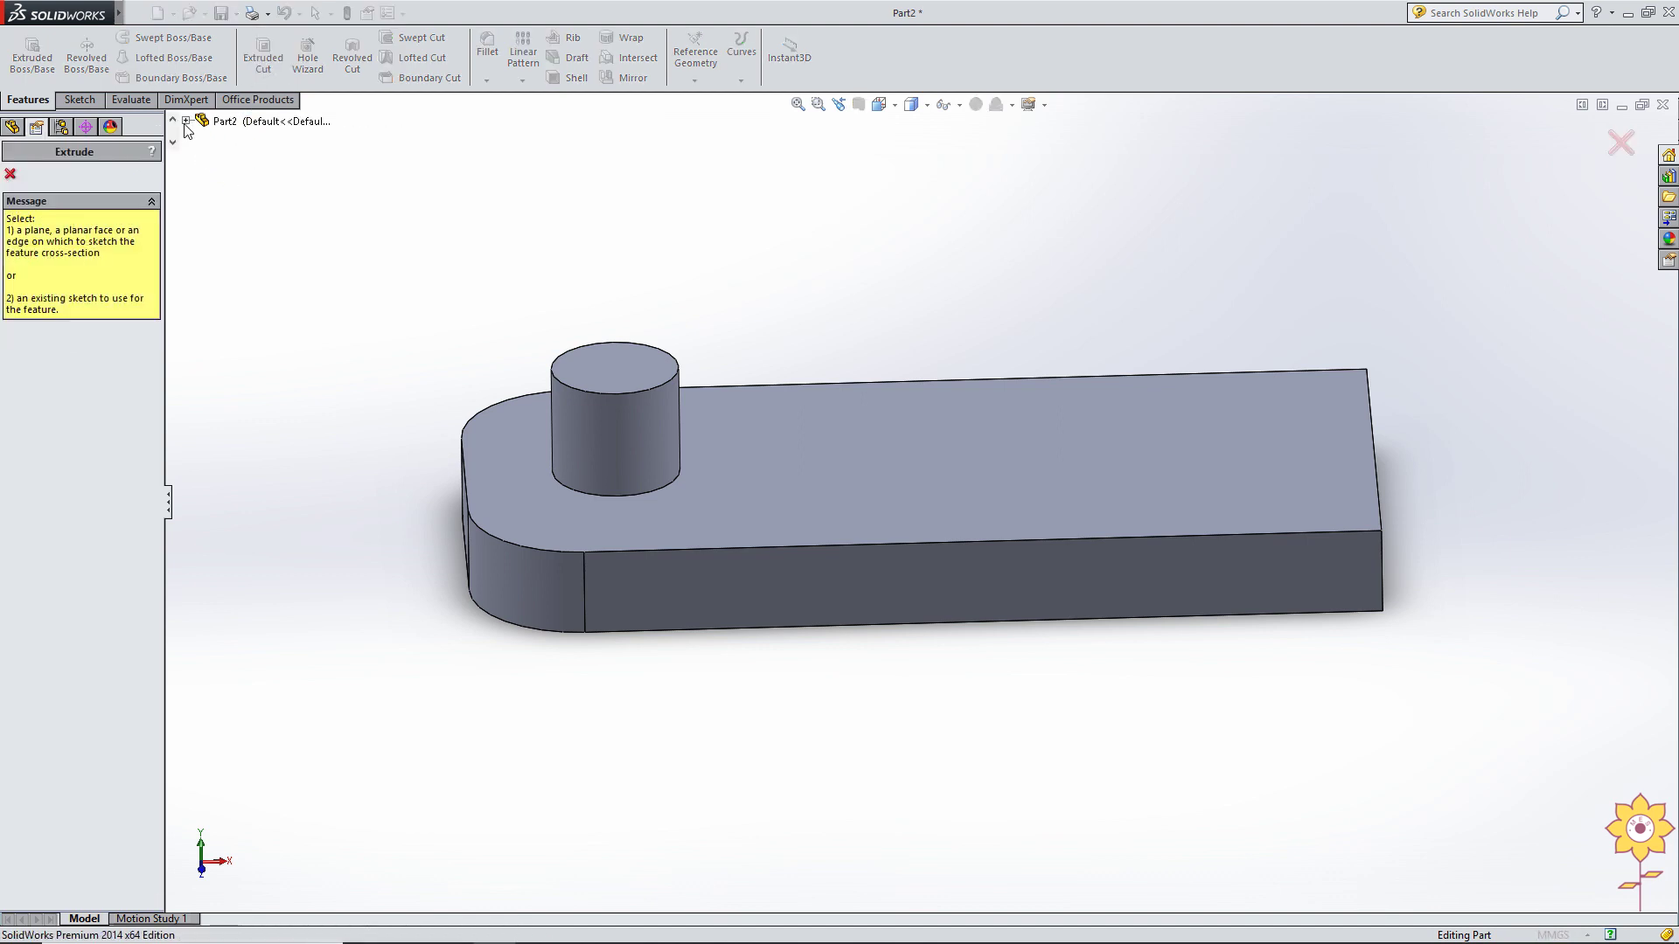
left_click(186, 122)
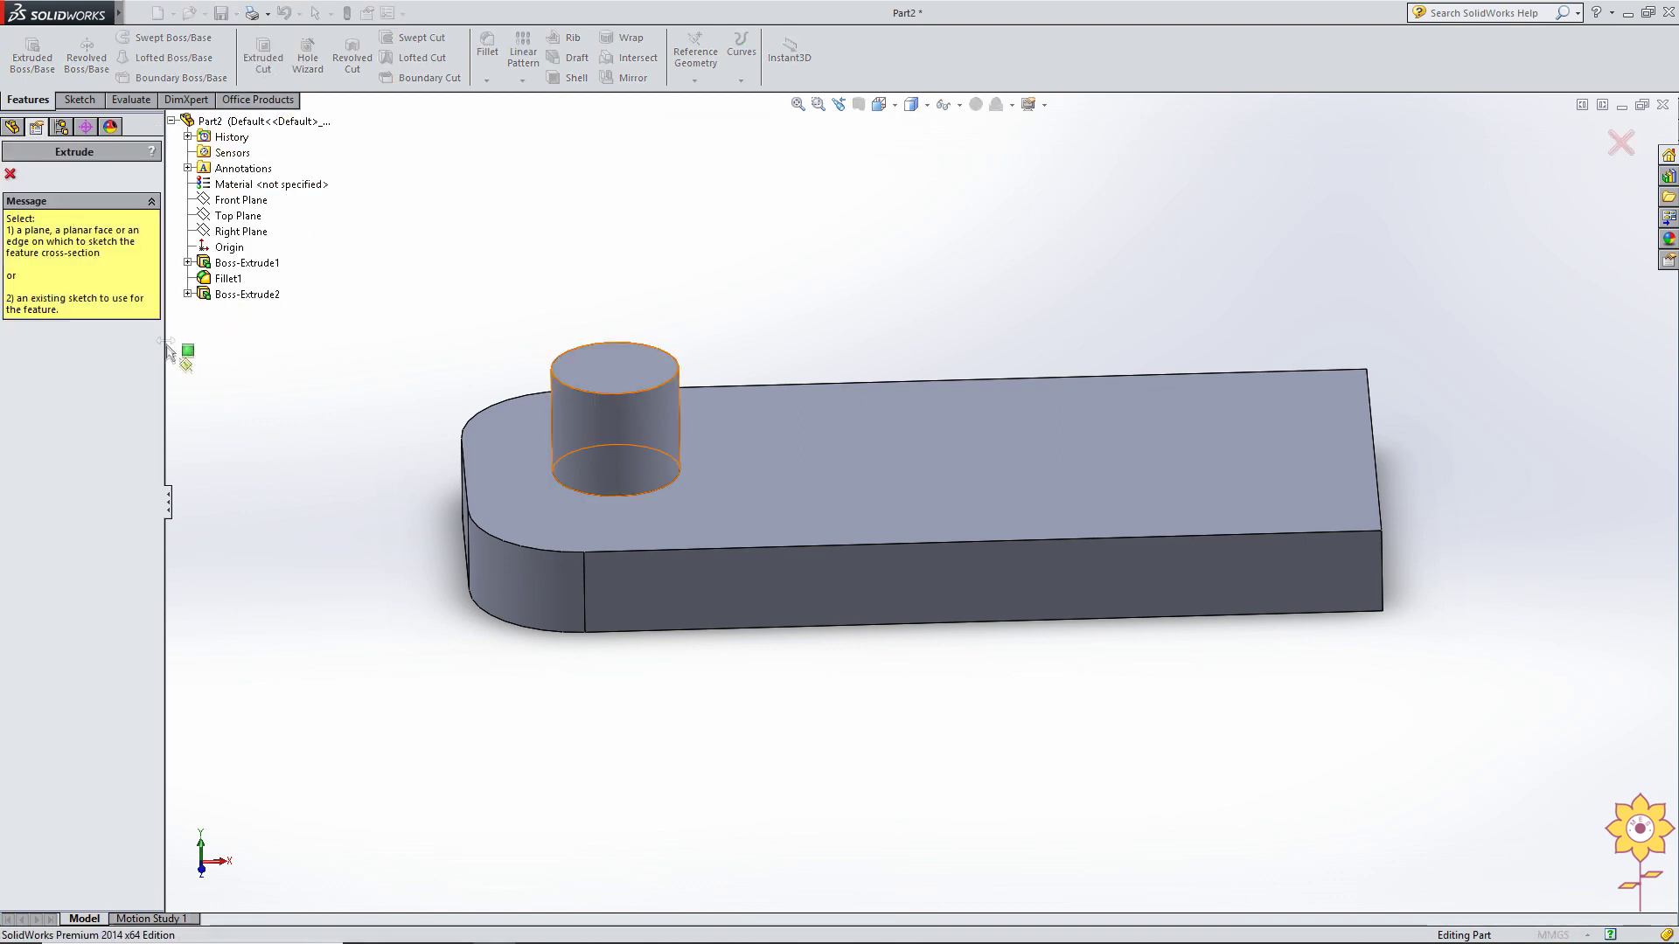
left_click(187, 294)
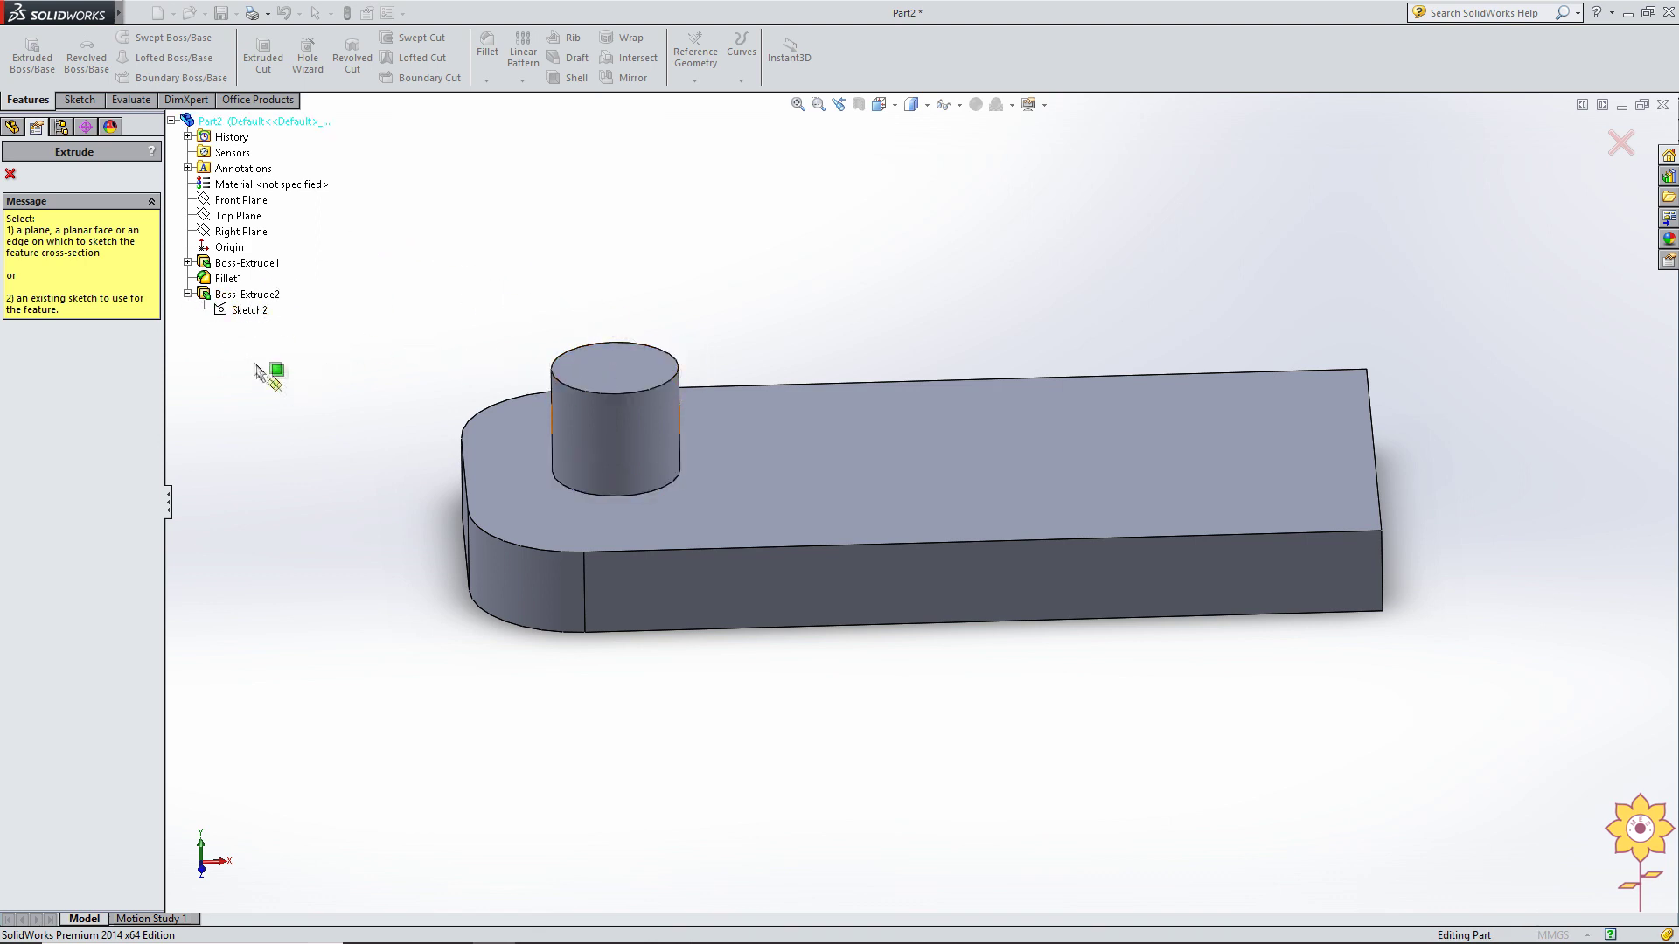
left_click(250, 310)
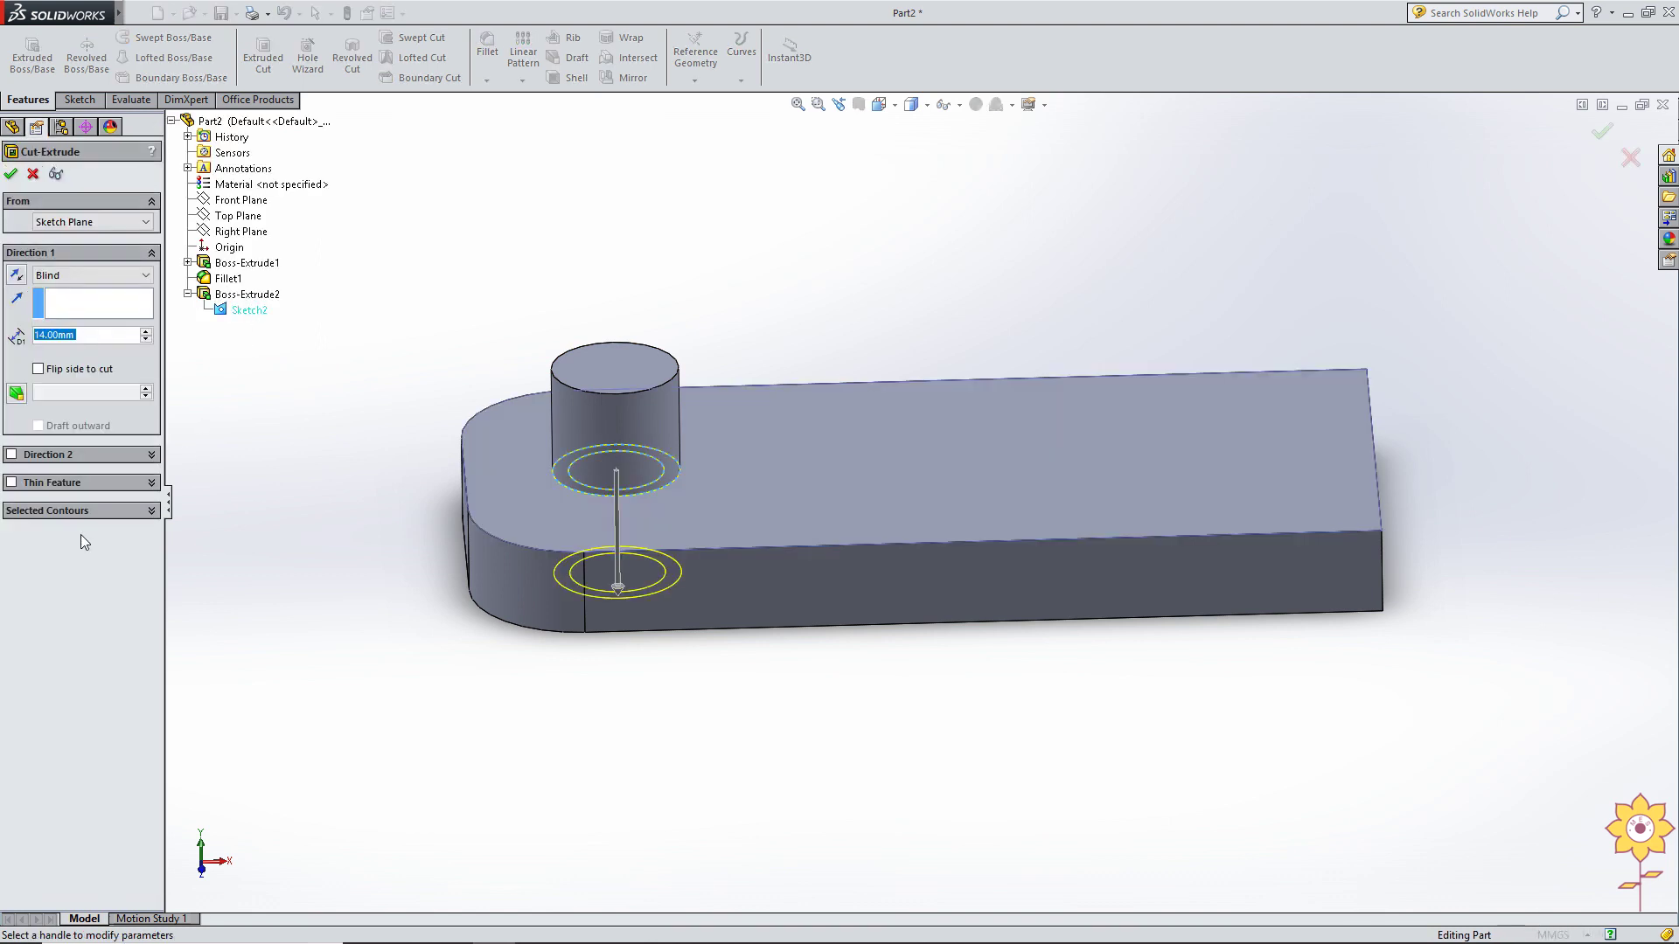
Limit the cut contour to the inner Ø12 circle only.
left_click(84, 511)
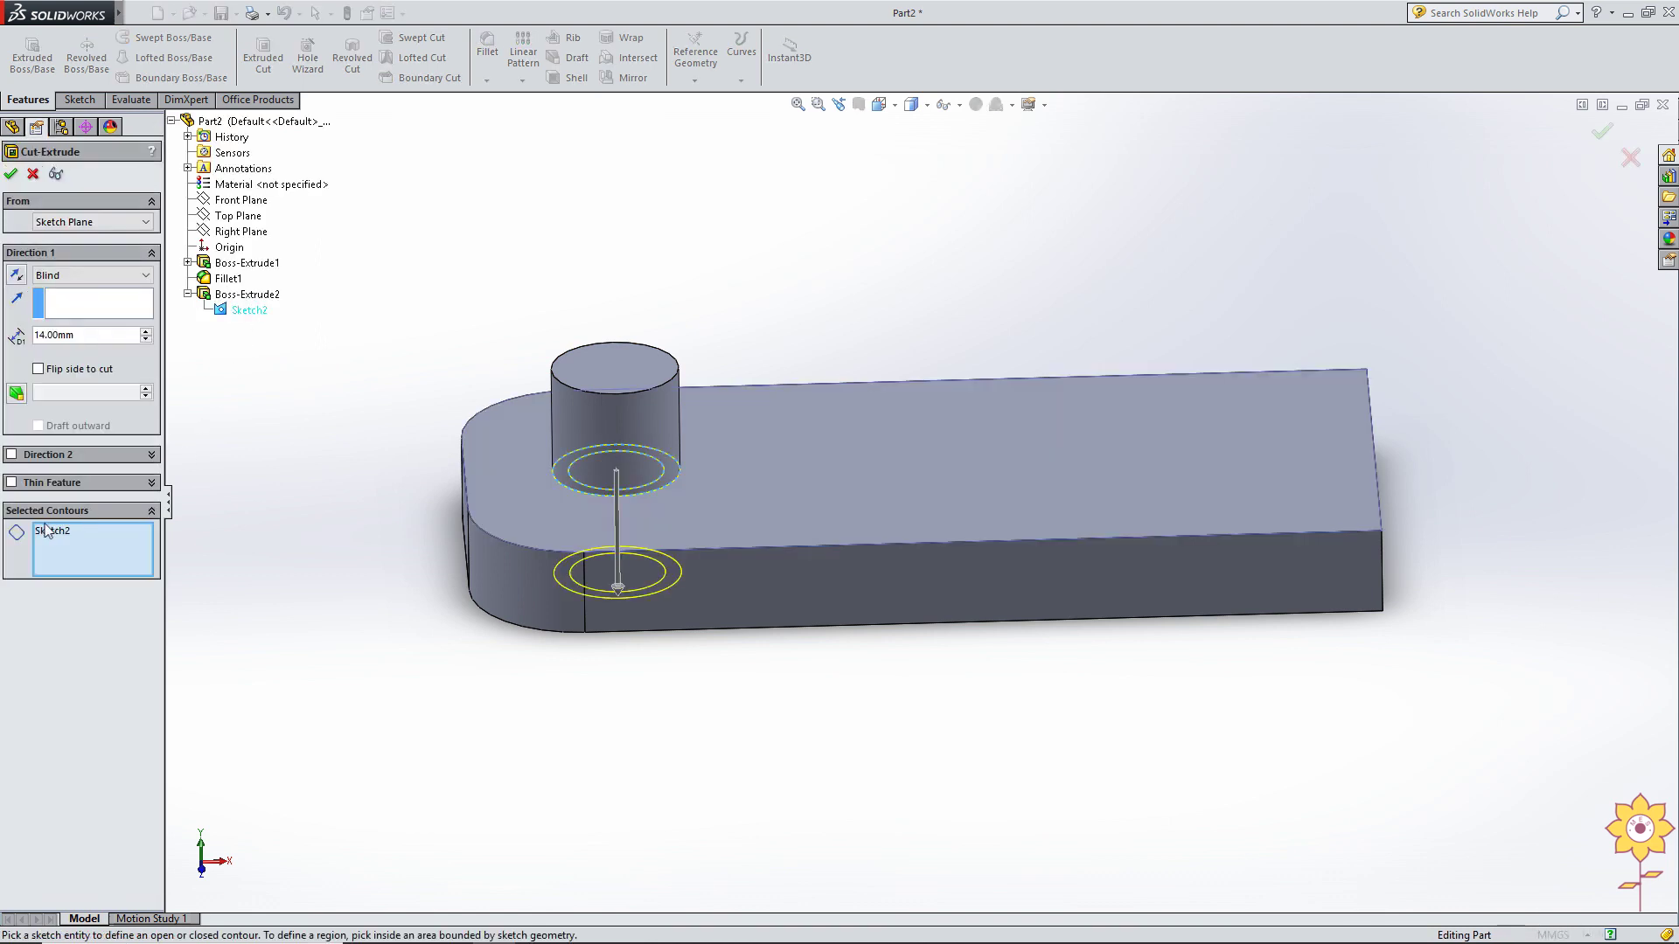
right_click(69, 541)
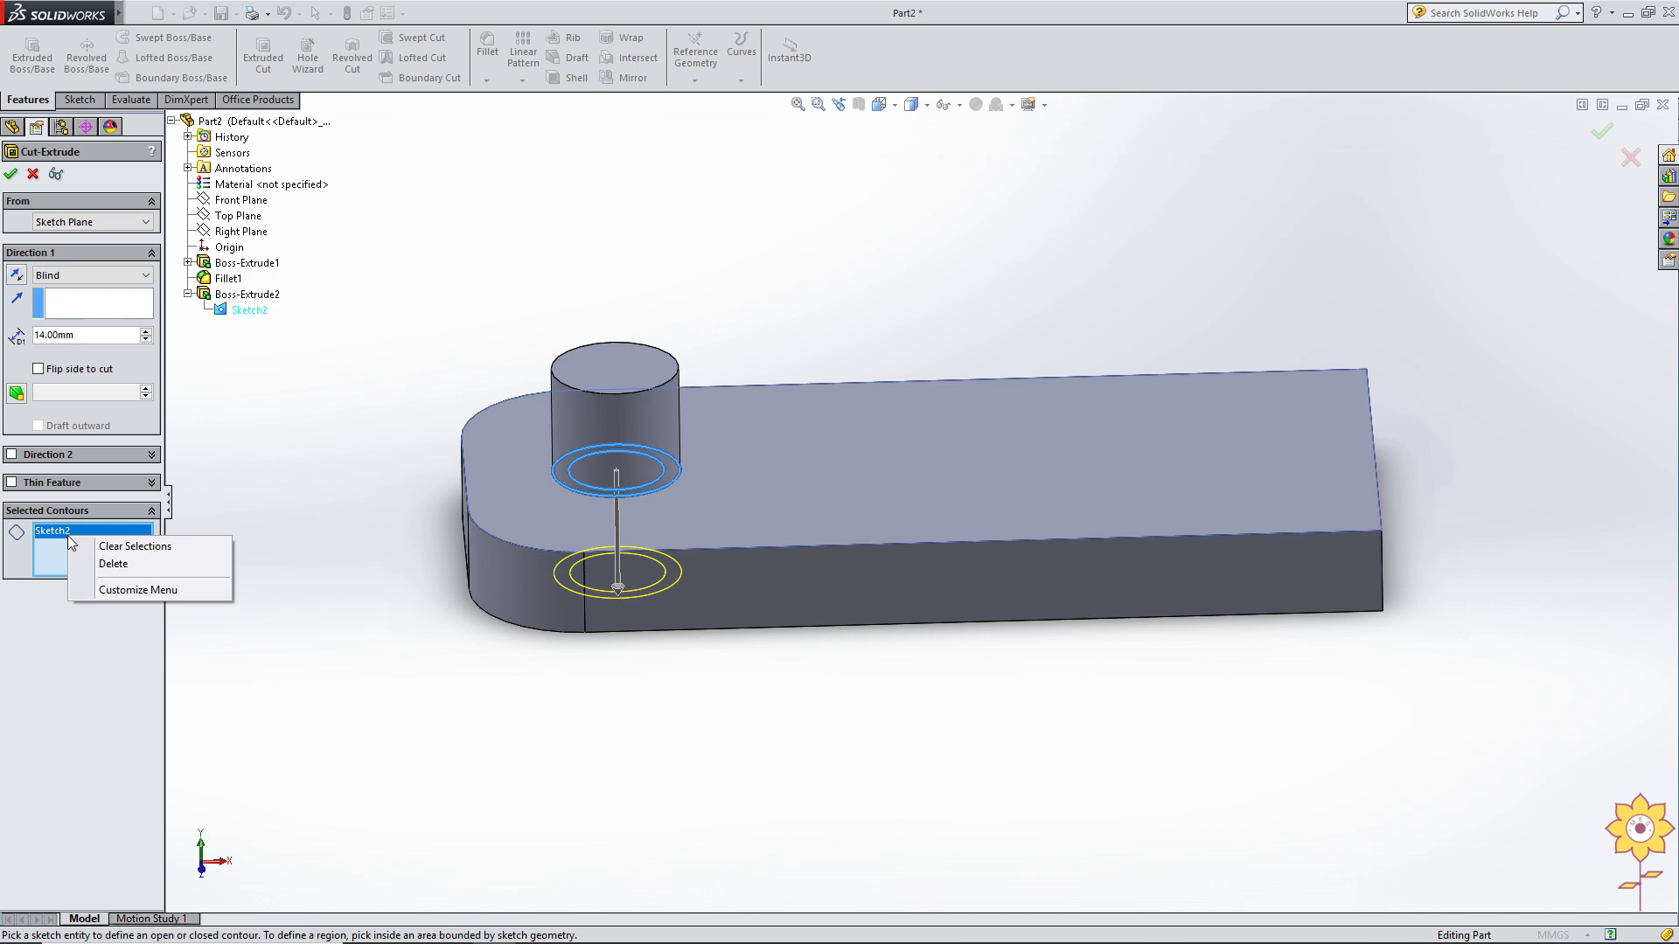
left_click(133, 546)
scroll(603, 485, "up", 3)
scroll(582, 472, "up", 2)
left_click(576, 464)
scroll(601, 432, "down", 3)
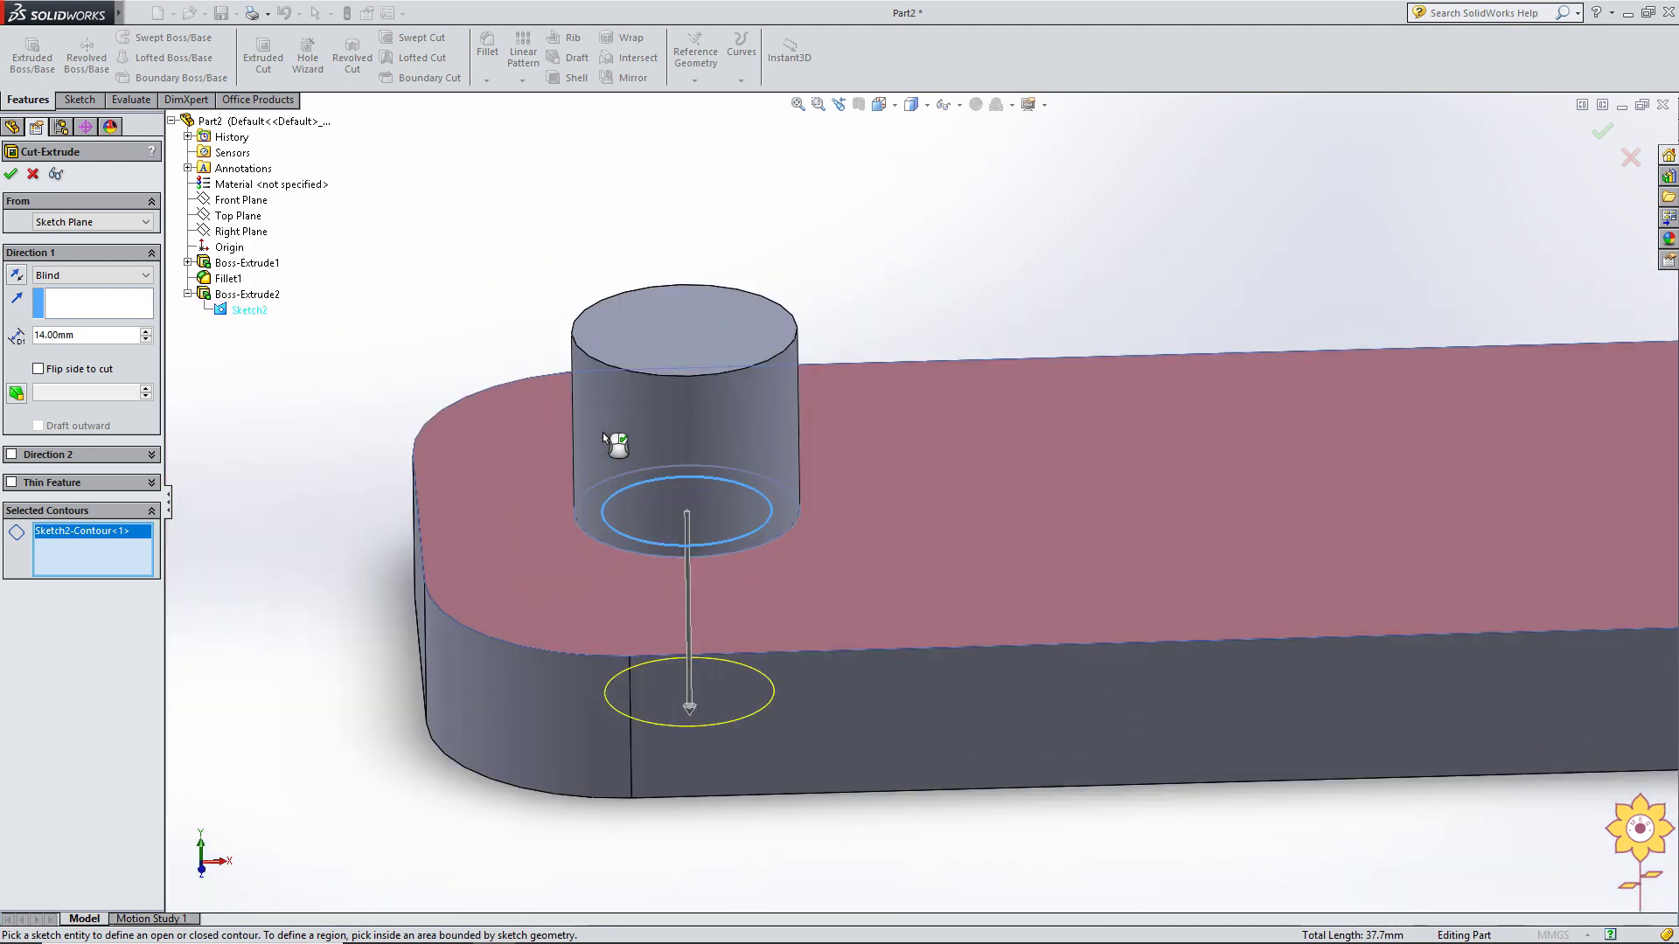
scroll(451, 469, "down", 2)
mouse_move(502, 406)
middle_mouse_down()
mouse_move(525, 255)
mouse_move(465, 405)
middle_mouse_up()
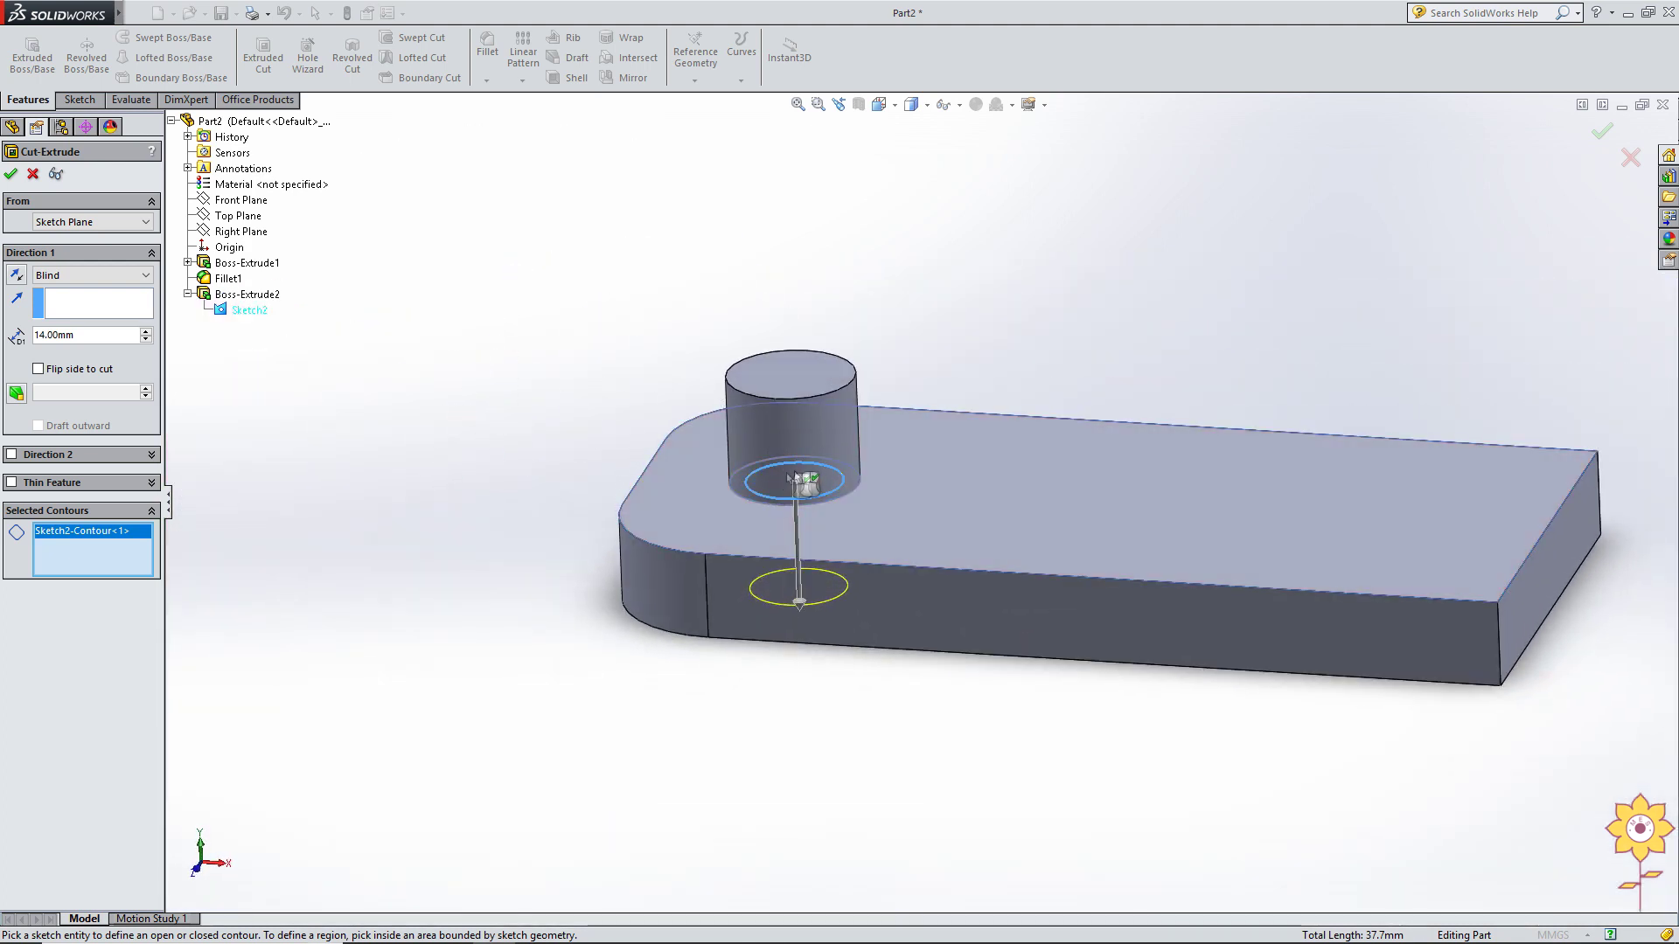
mouse_move(787, 476)
middle_mouse_down()
mouse_move(622, 411)
mouse_move(615, 450)
middle_mouse_up()
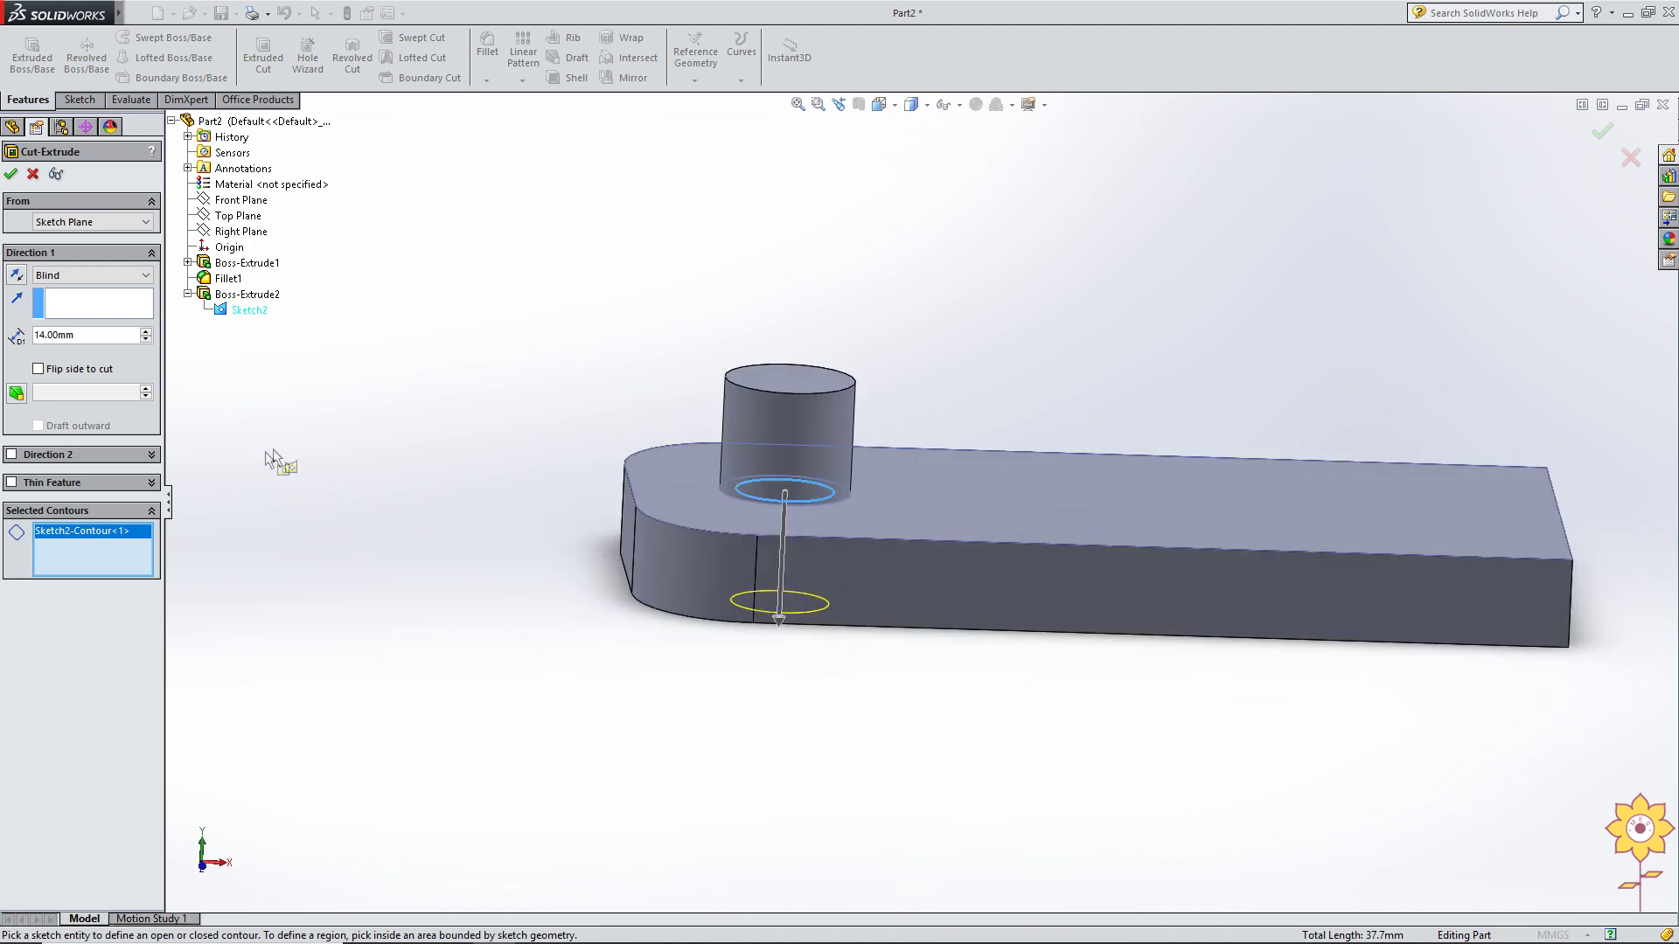
mouse_move(791, 497)
middle_mouse_down()
mouse_move(428, 353)
mouse_move(412, 419)
mouse_move(442, 341)
mouse_move(450, 371)
middle_mouse_up()
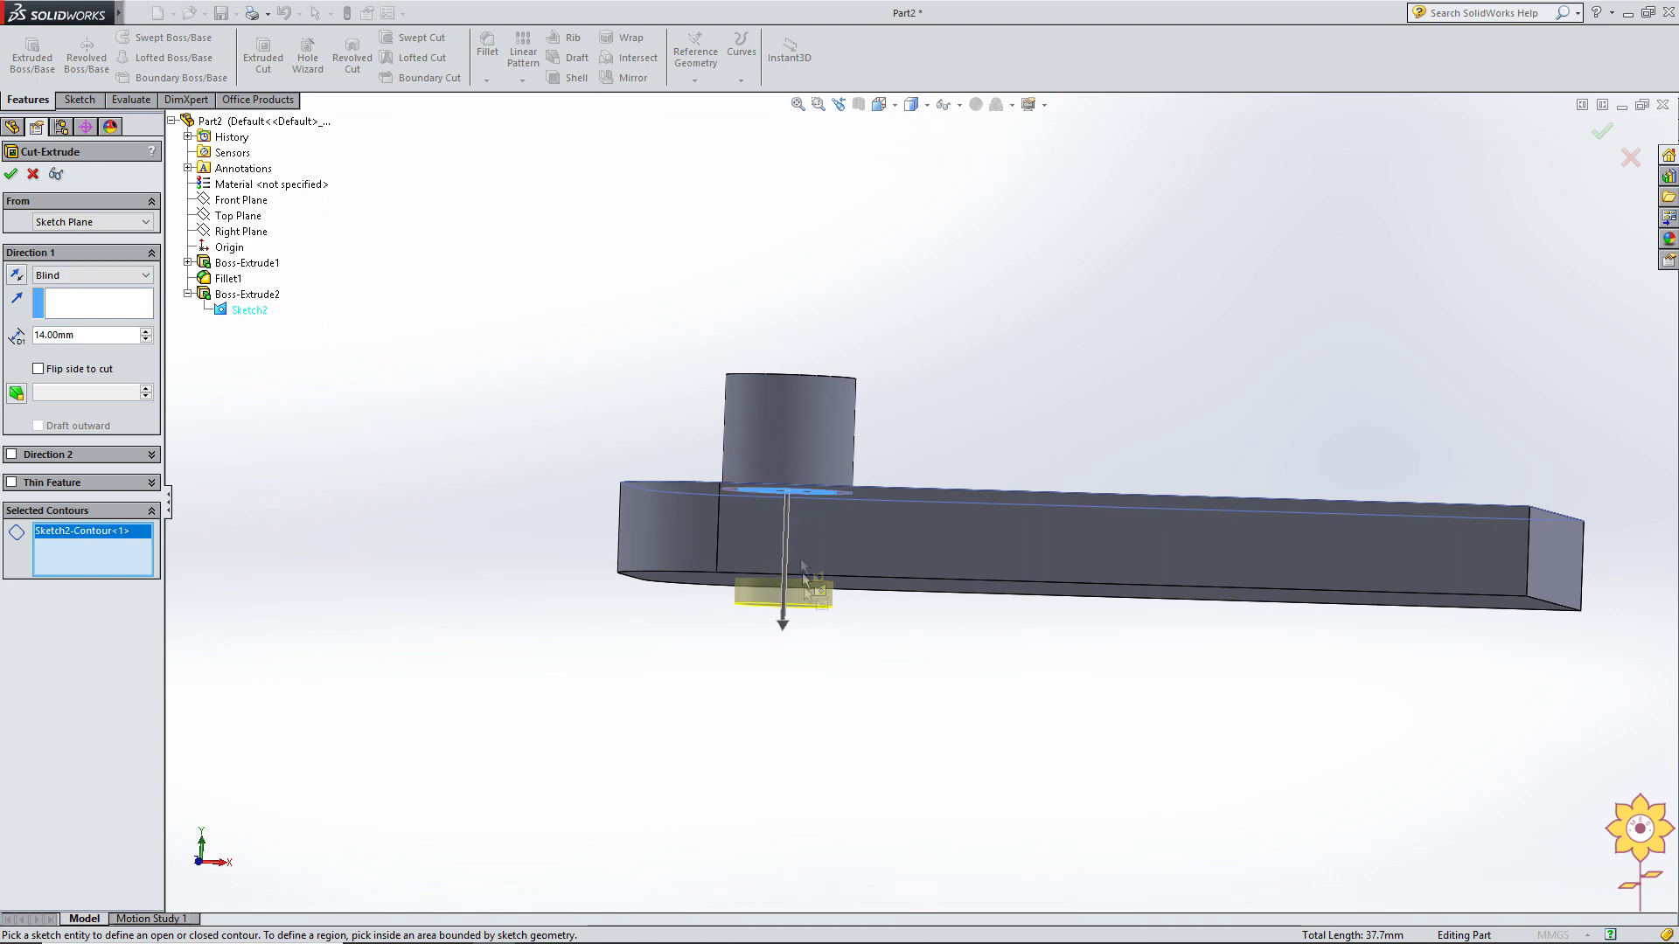
Run the cut 14 mm down and 18 mm up, hollowing the boss.
left_click(11, 455)
middle_click_drag(682, 319, 769, 326)
scroll(835, 350, "down", 3)
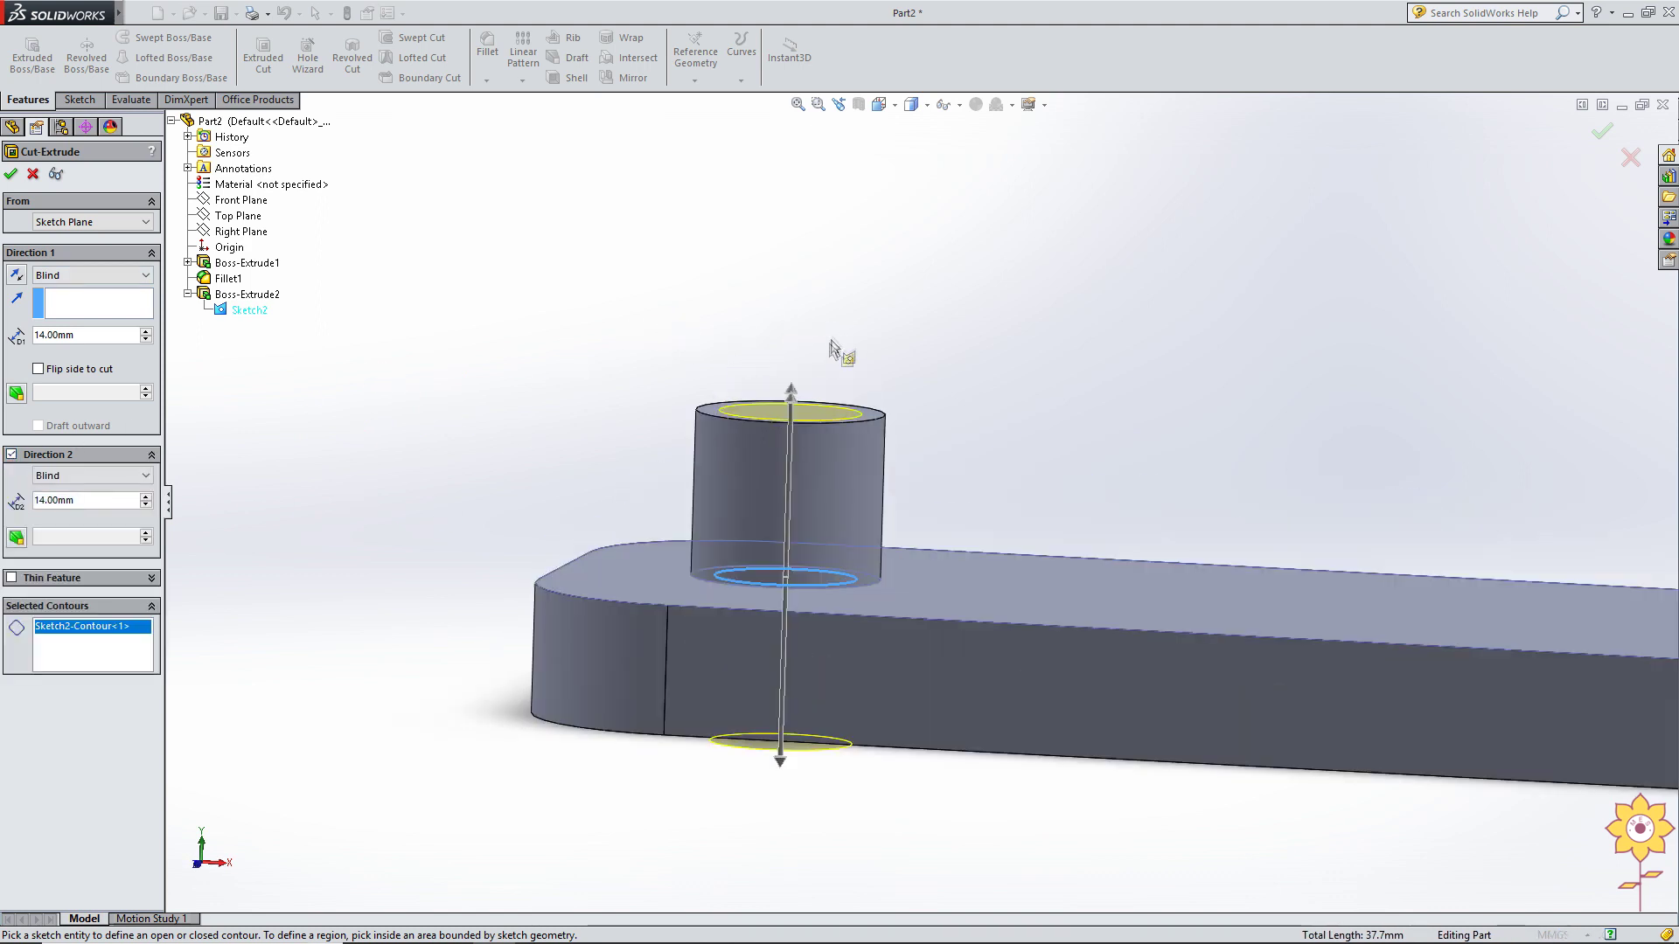
left_click_drag(791, 391, 791, 346)
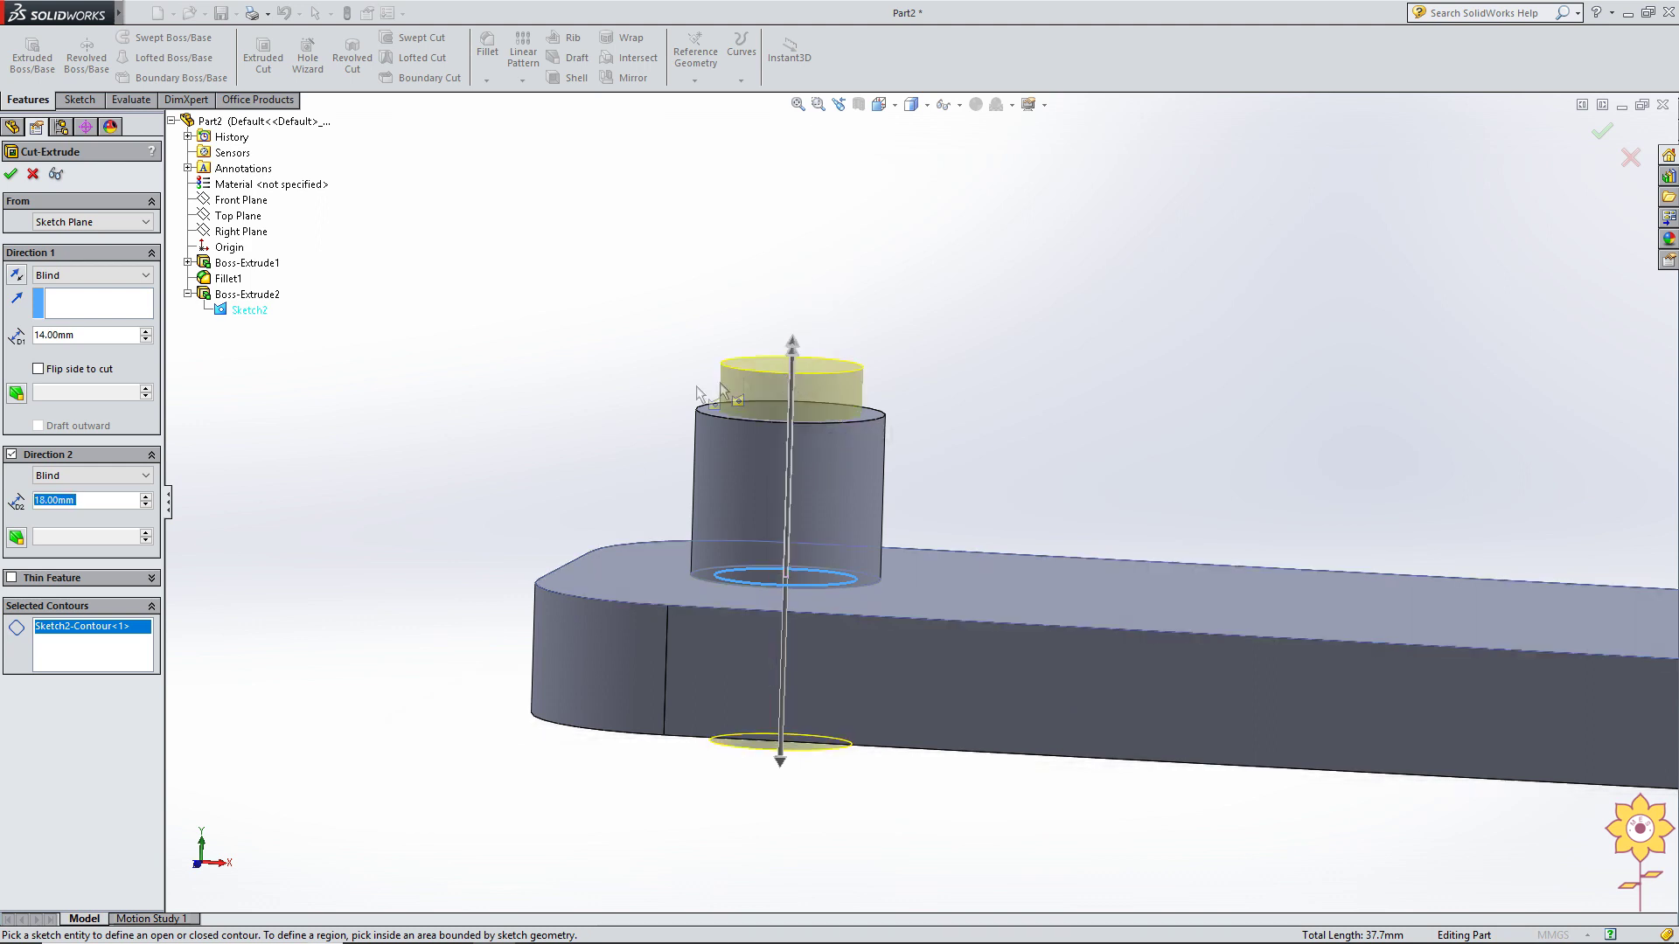
mouse_move(786, 456)
middle_mouse_down()
mouse_move(780, 439)
mouse_move(720, 453)
middle_mouse_up()
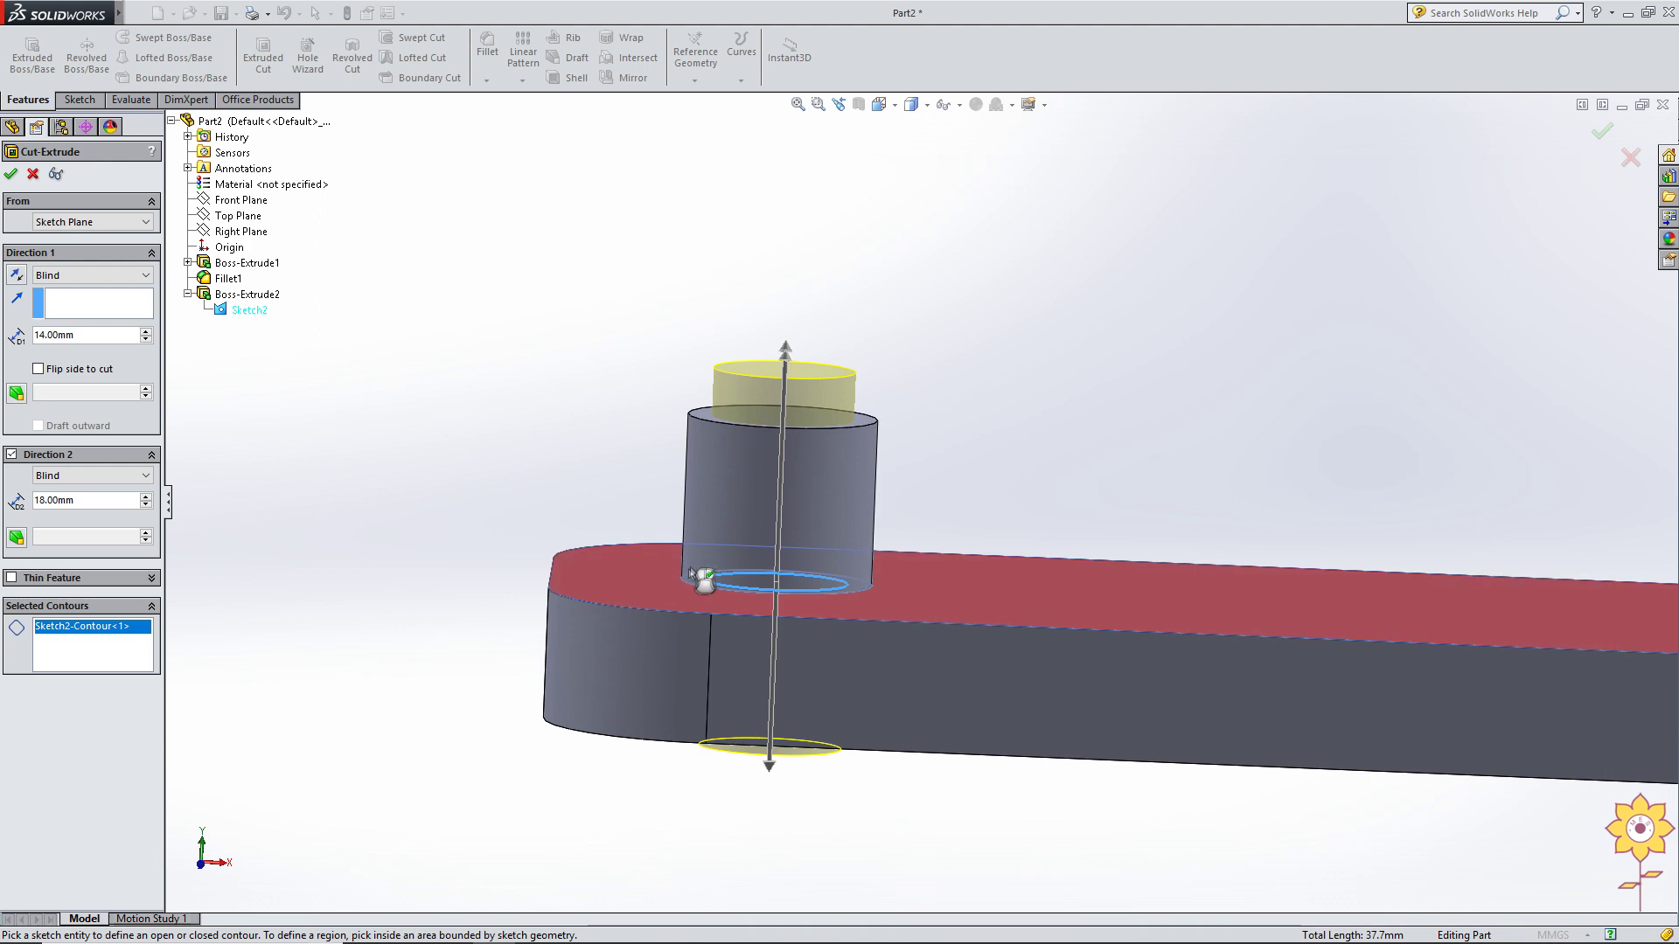
middle_click_drag(592, 487, 525, 450)
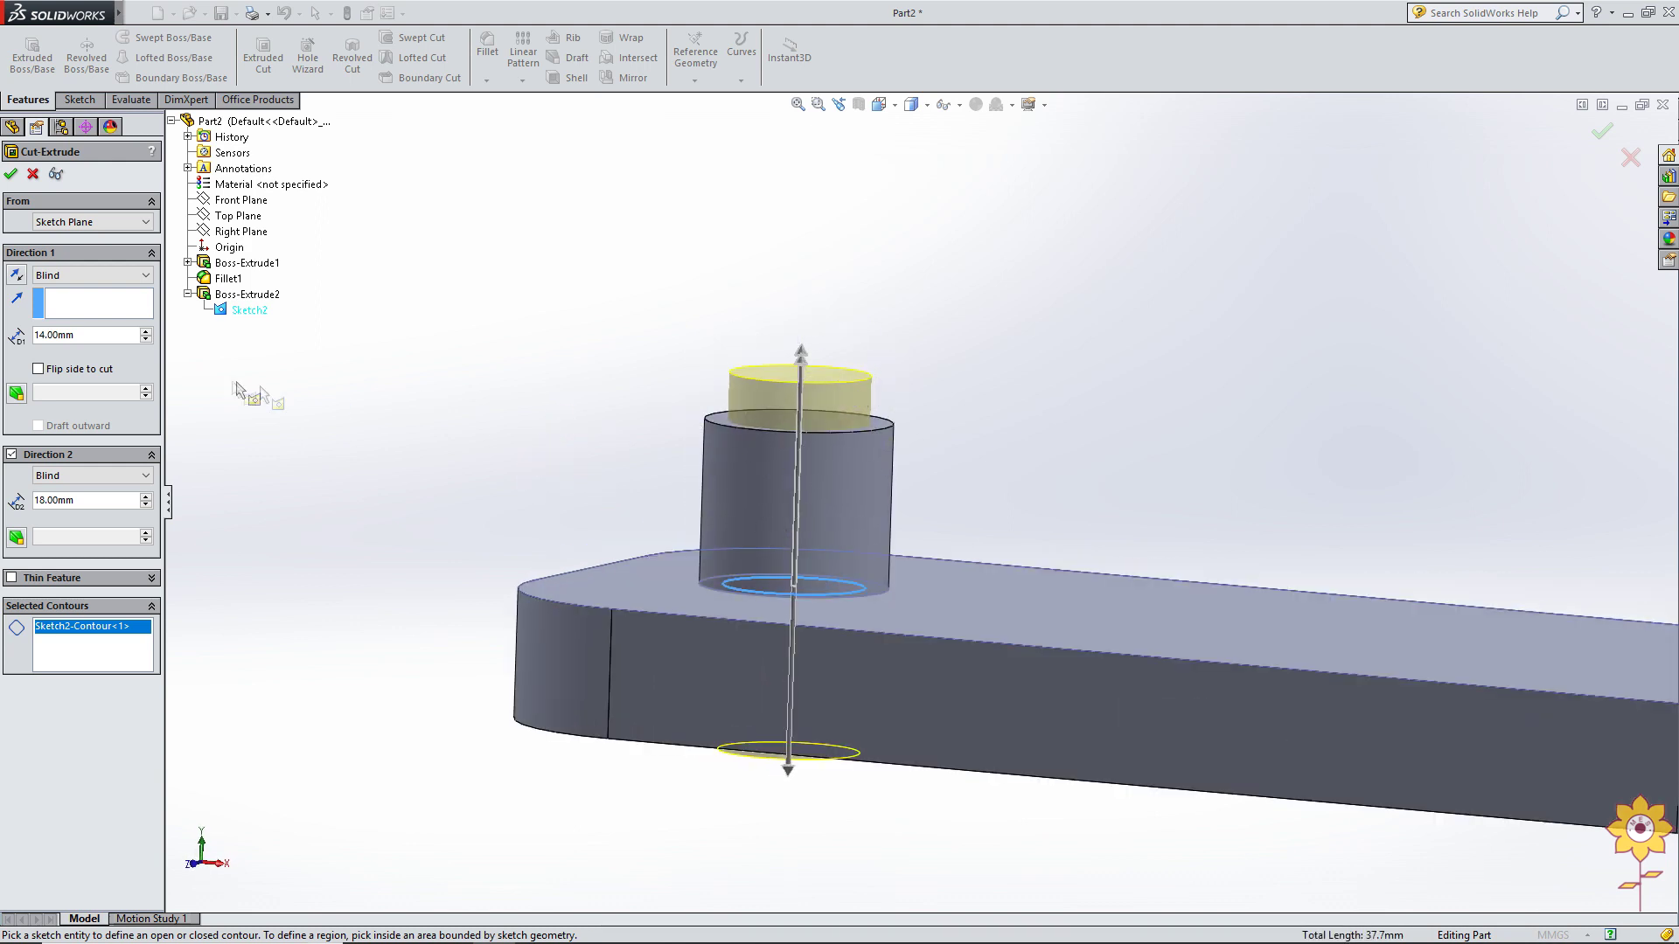
left_click(11, 175)
mouse_move(685, 300)
middle_mouse_down()
mouse_move(626, 726)
mouse_move(667, 360)
mouse_move(772, 349)
middle_mouse_up()
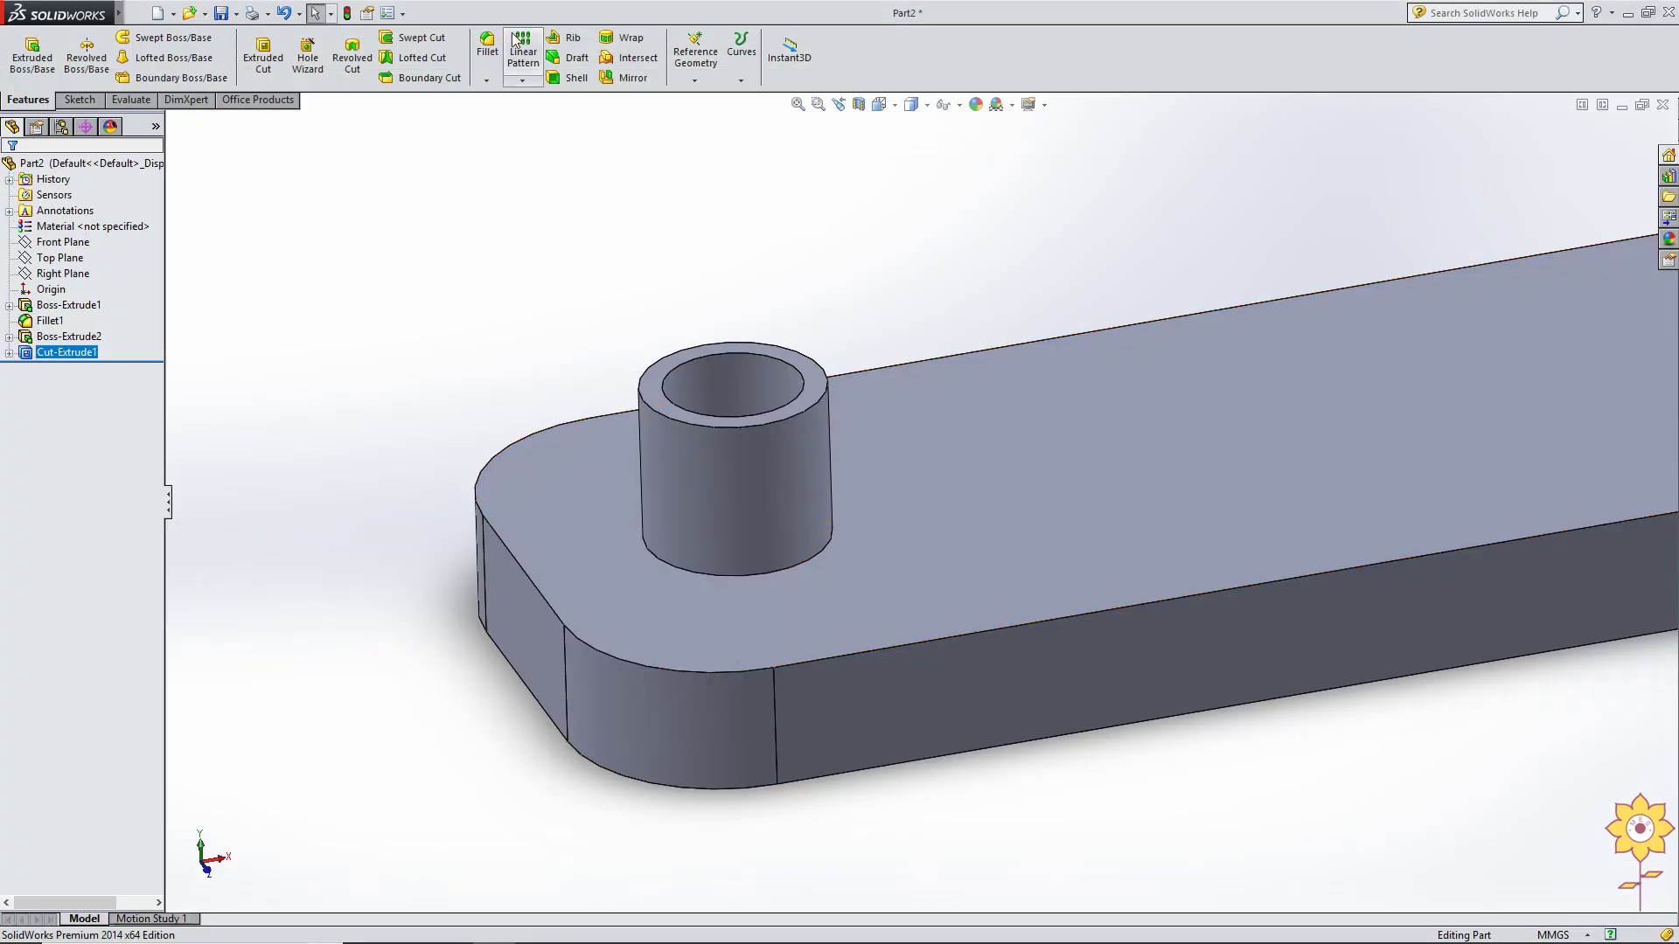
Apply a 3 mm fillet to the boss's base edge, then switch to the drawing PDF.
left_click(487, 46)
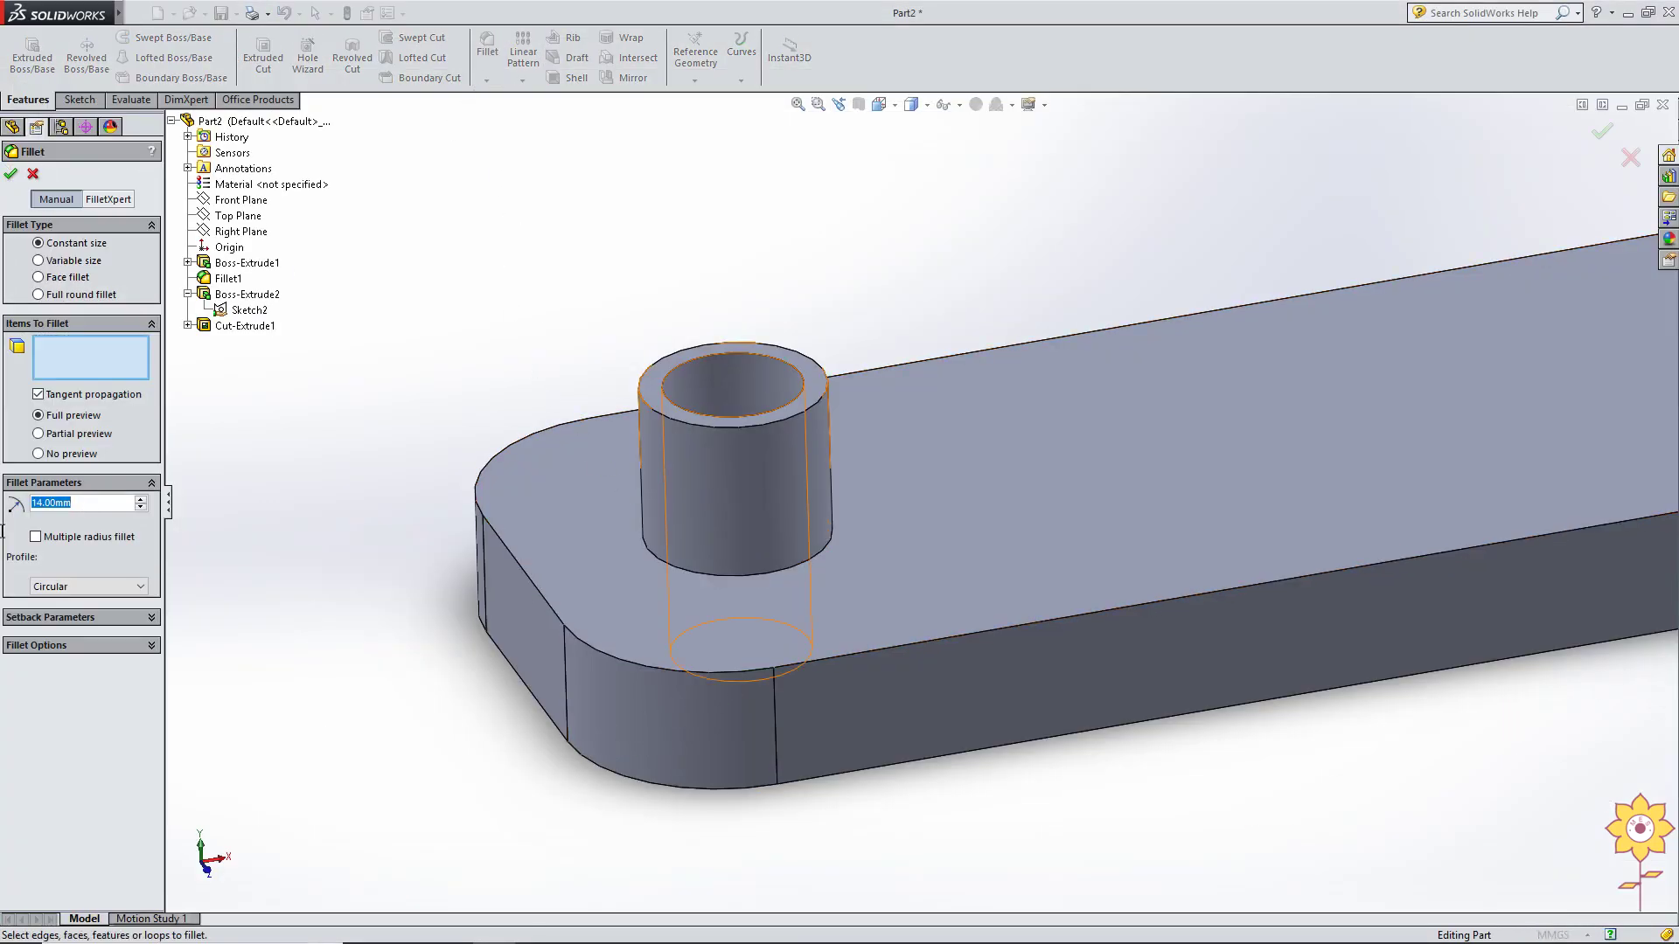
type("3")
key("Return")
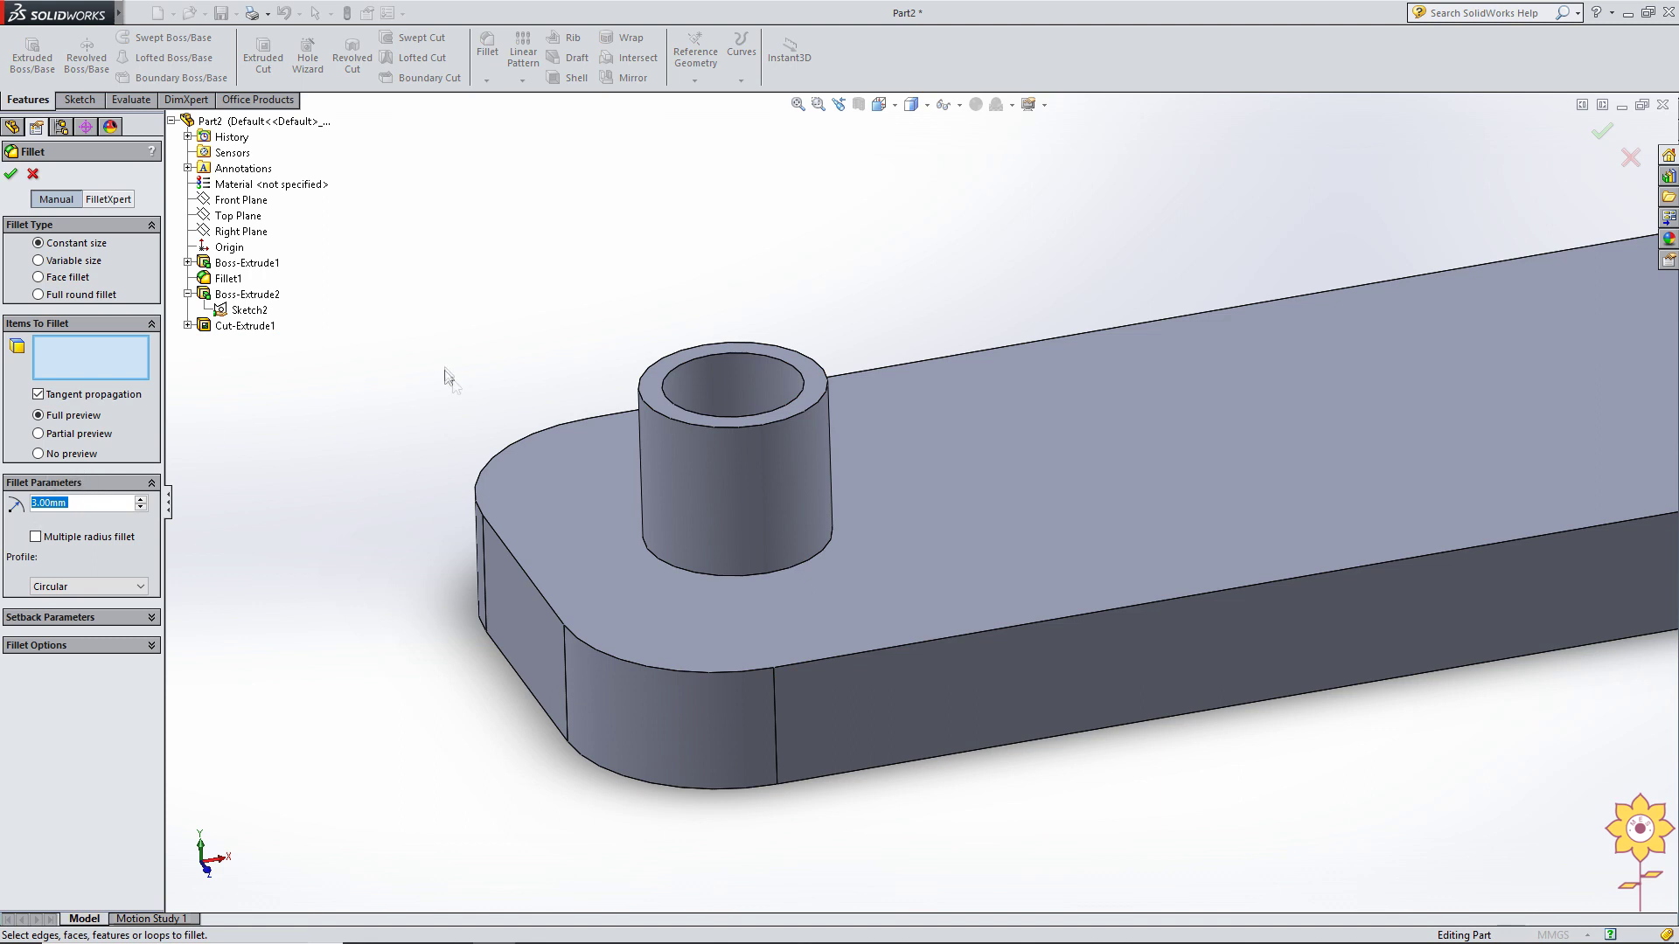
left_click(672, 568)
left_click(12, 175)
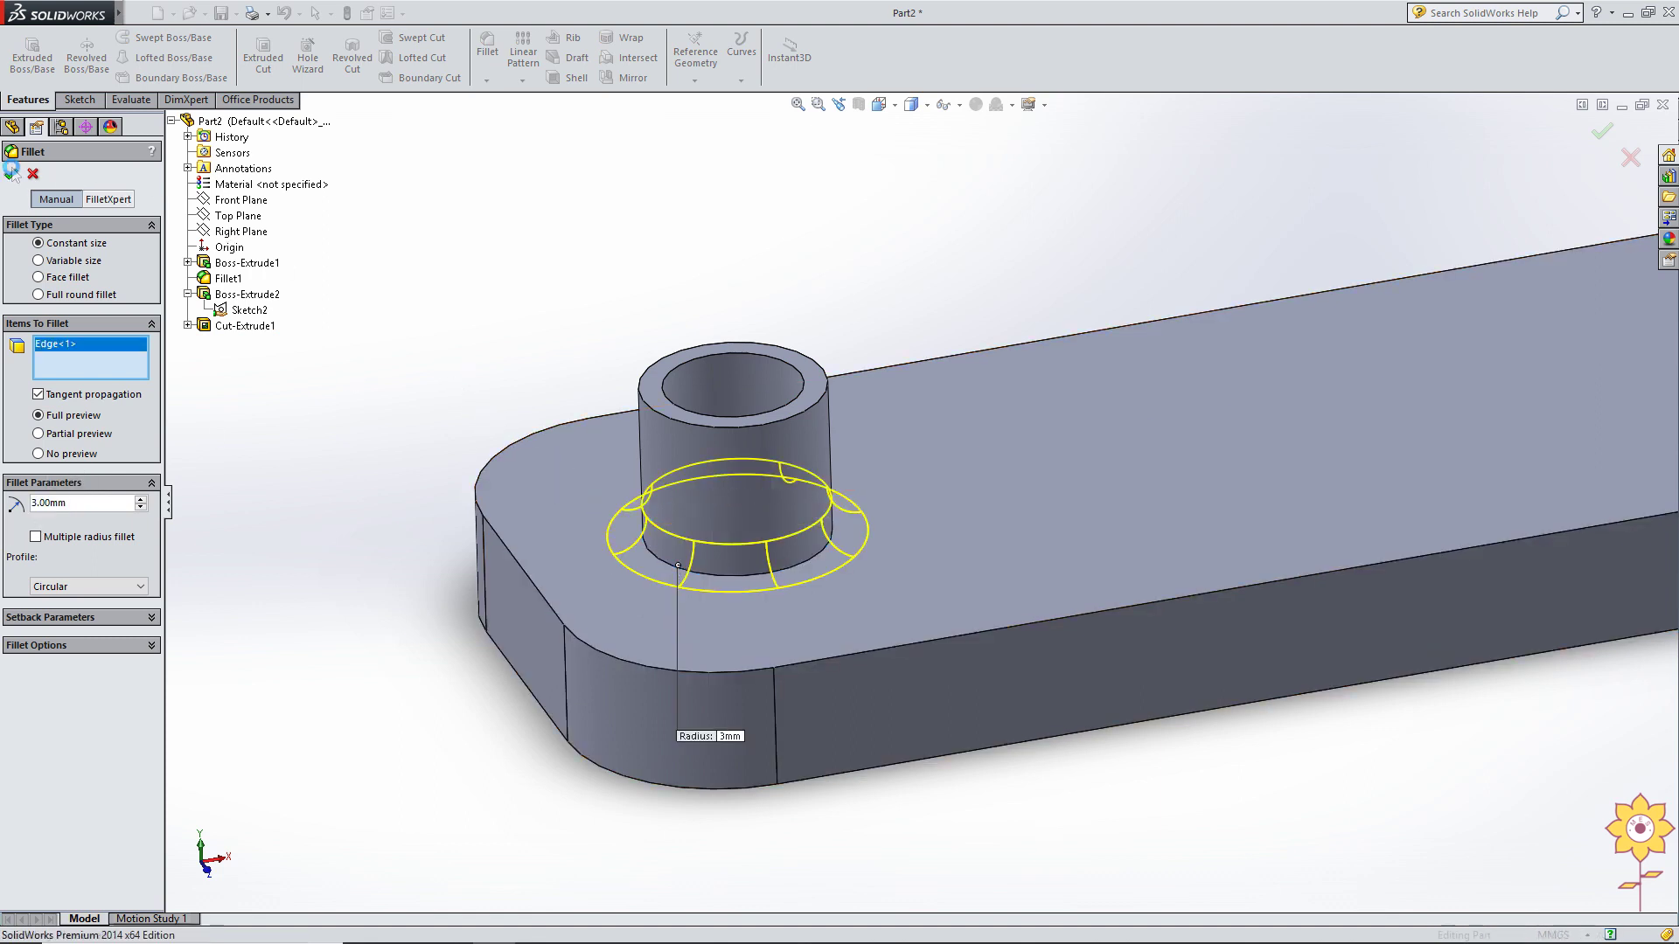
key("alt+Tab")
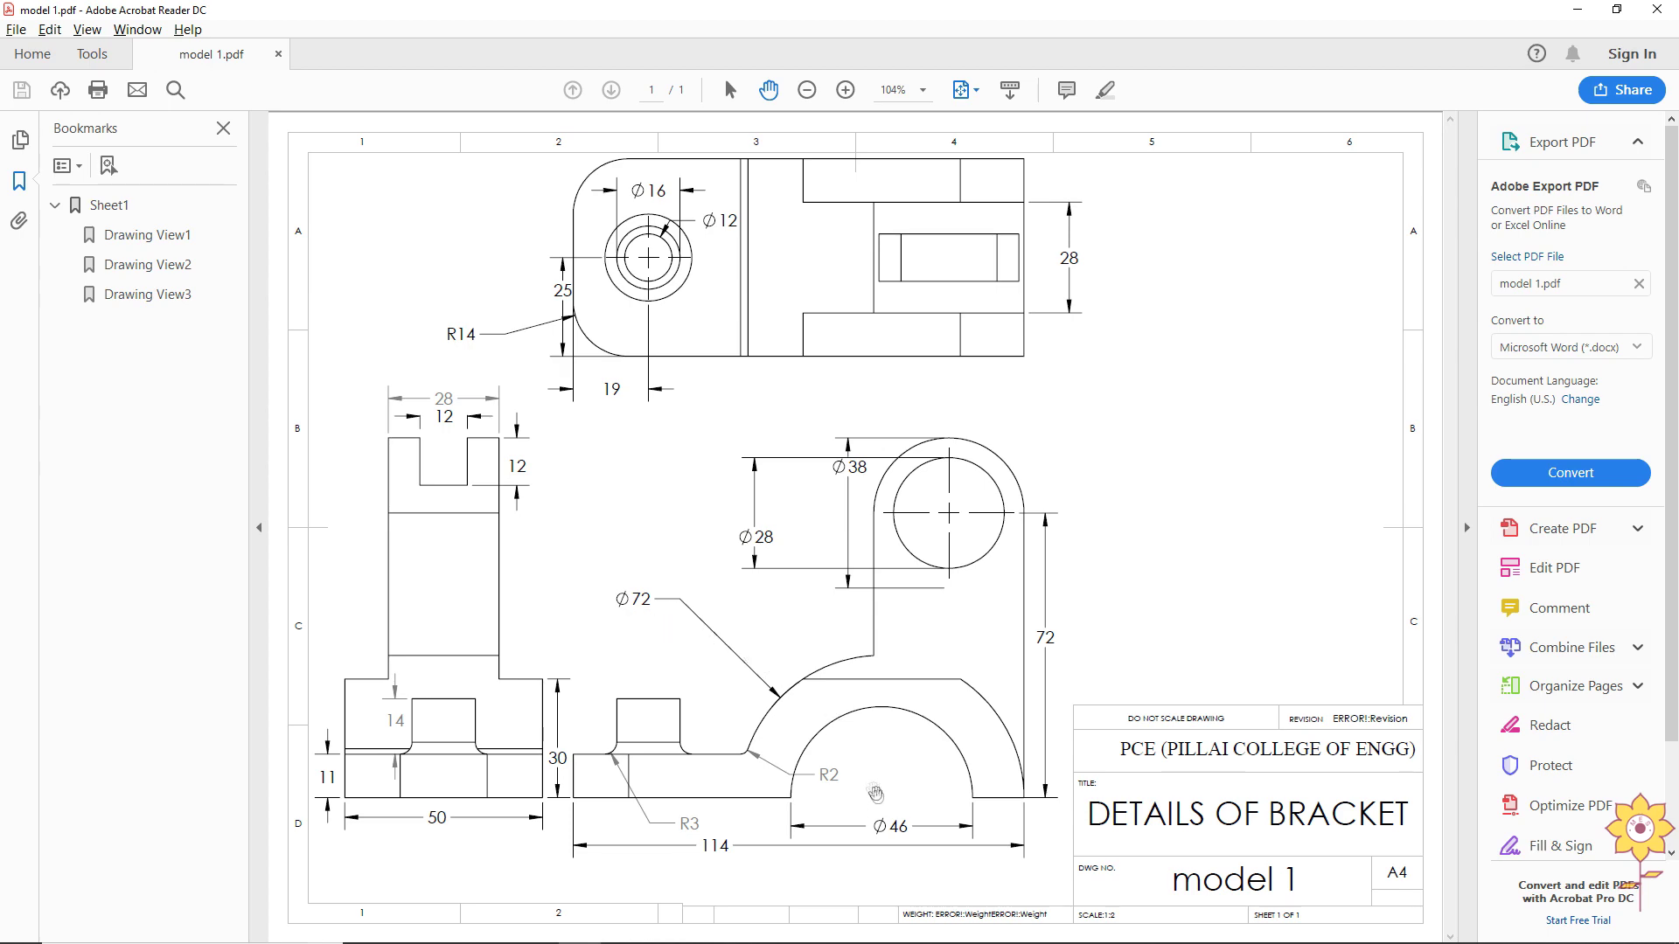
Back in SolidWorks, orbit the model and select the base plate's long front face.
key("alt+Tab")
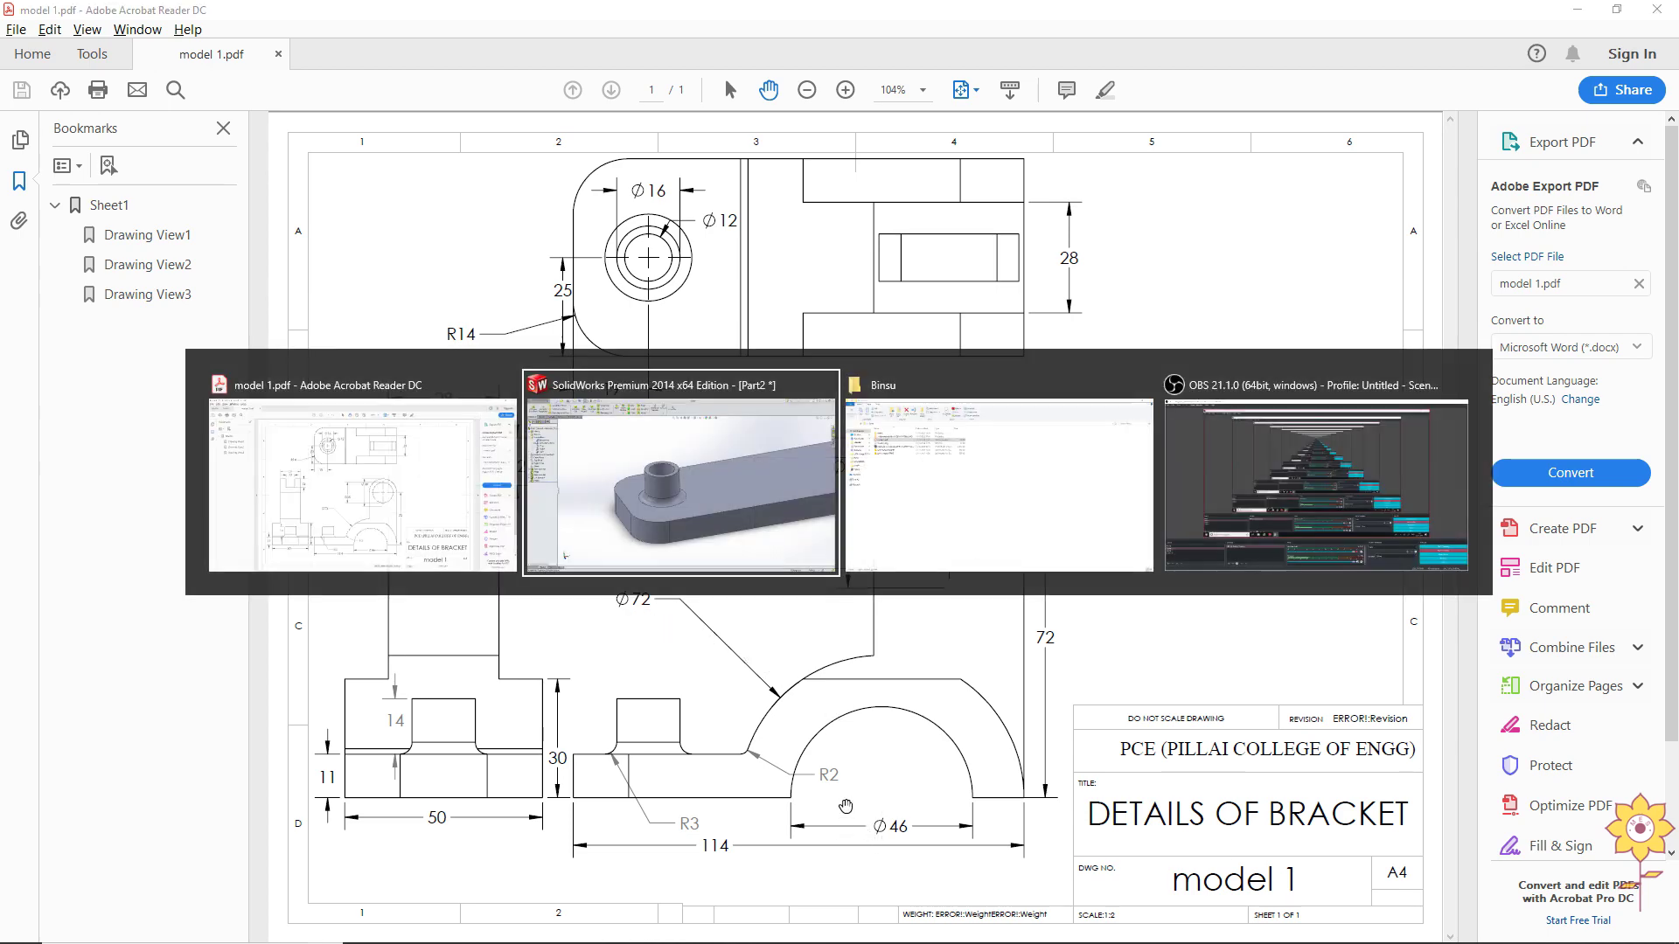
scroll(636, 596, "up", 5)
mouse_move(721, 408)
middle_mouse_down()
mouse_move(919, 375)
mouse_move(740, 529)
middle_mouse_up()
left_click(1052, 532)
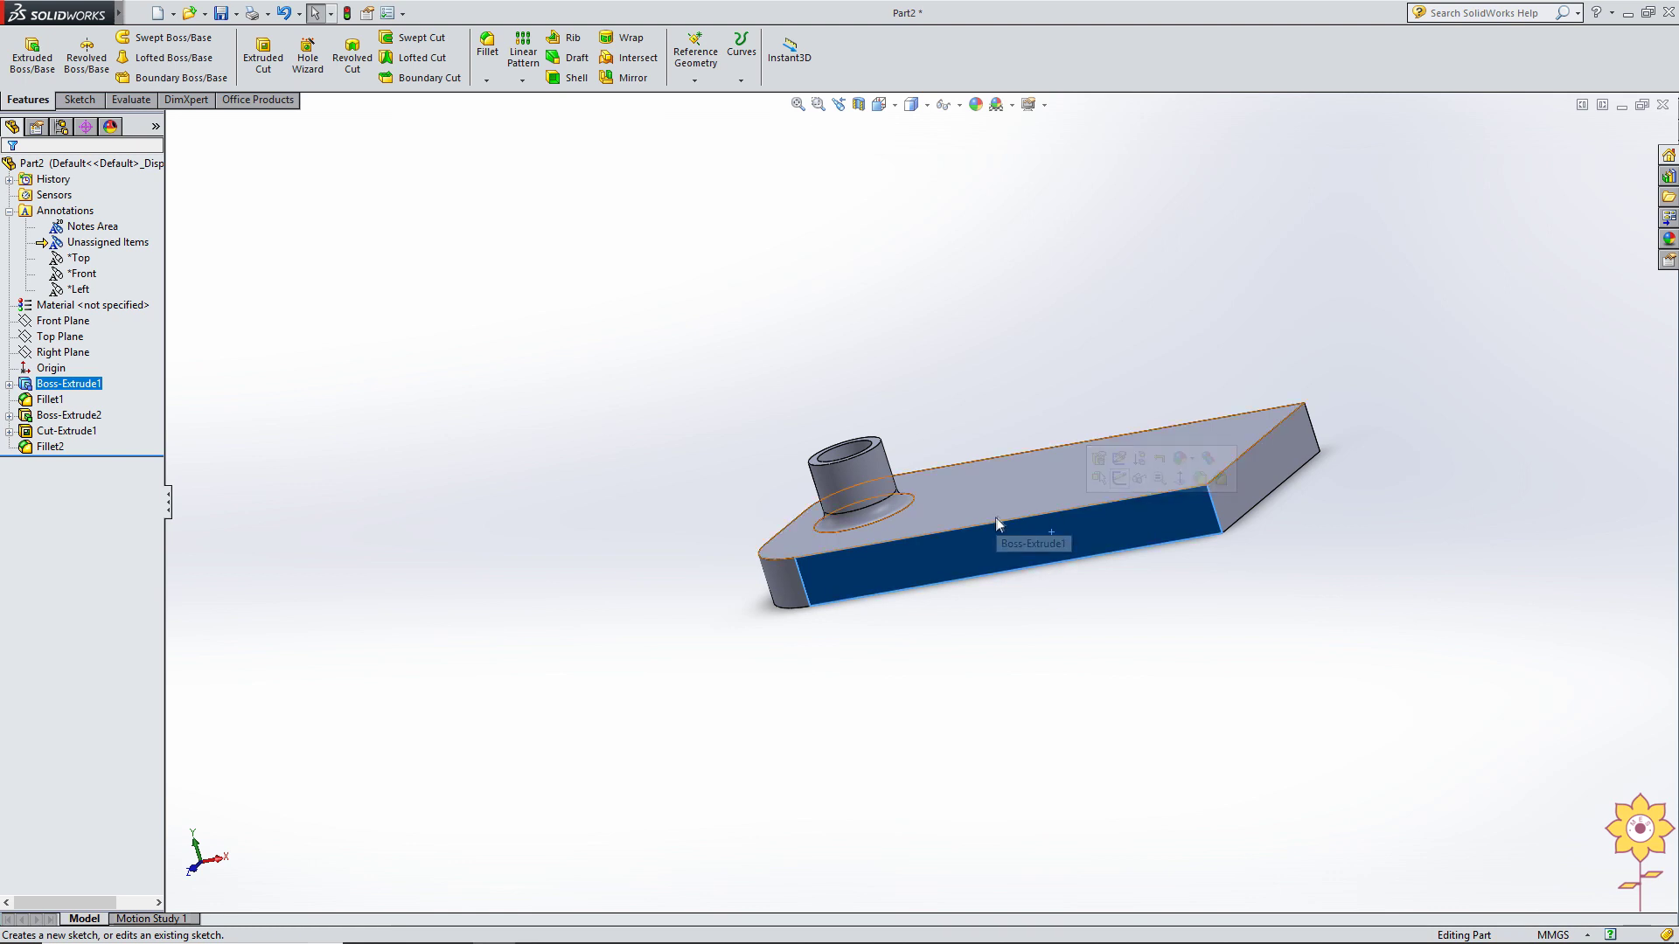
Start a sketch on the front face, view it normal, and draw a circle on the plate.
left_click(1115, 480)
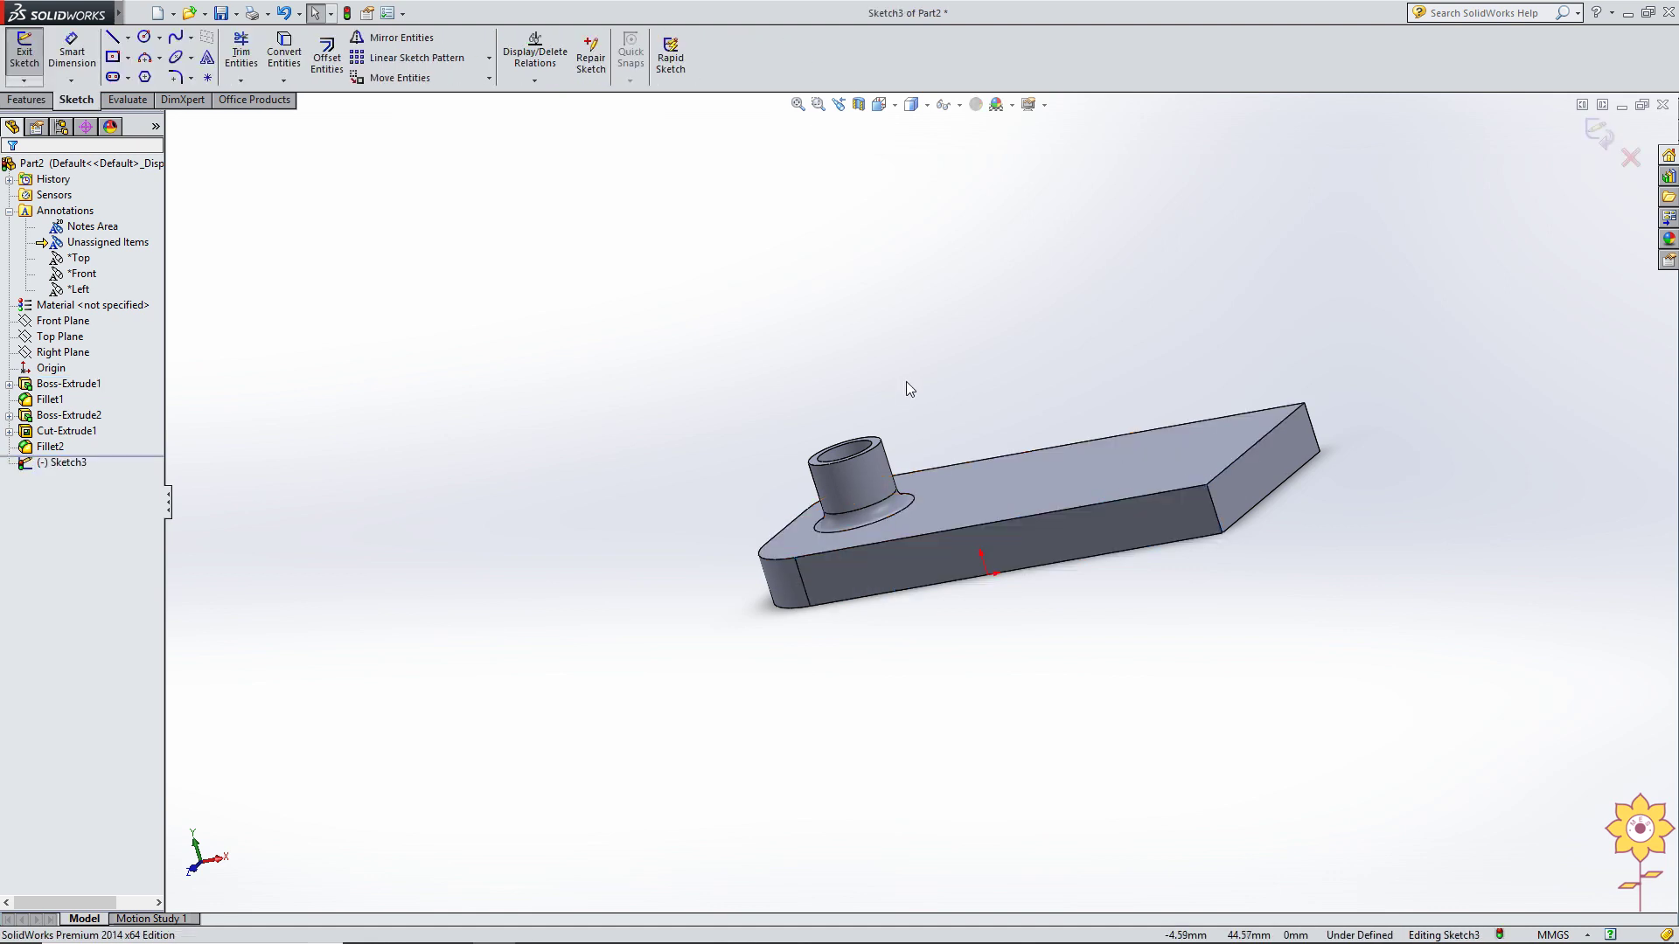
key("ctrl+8")
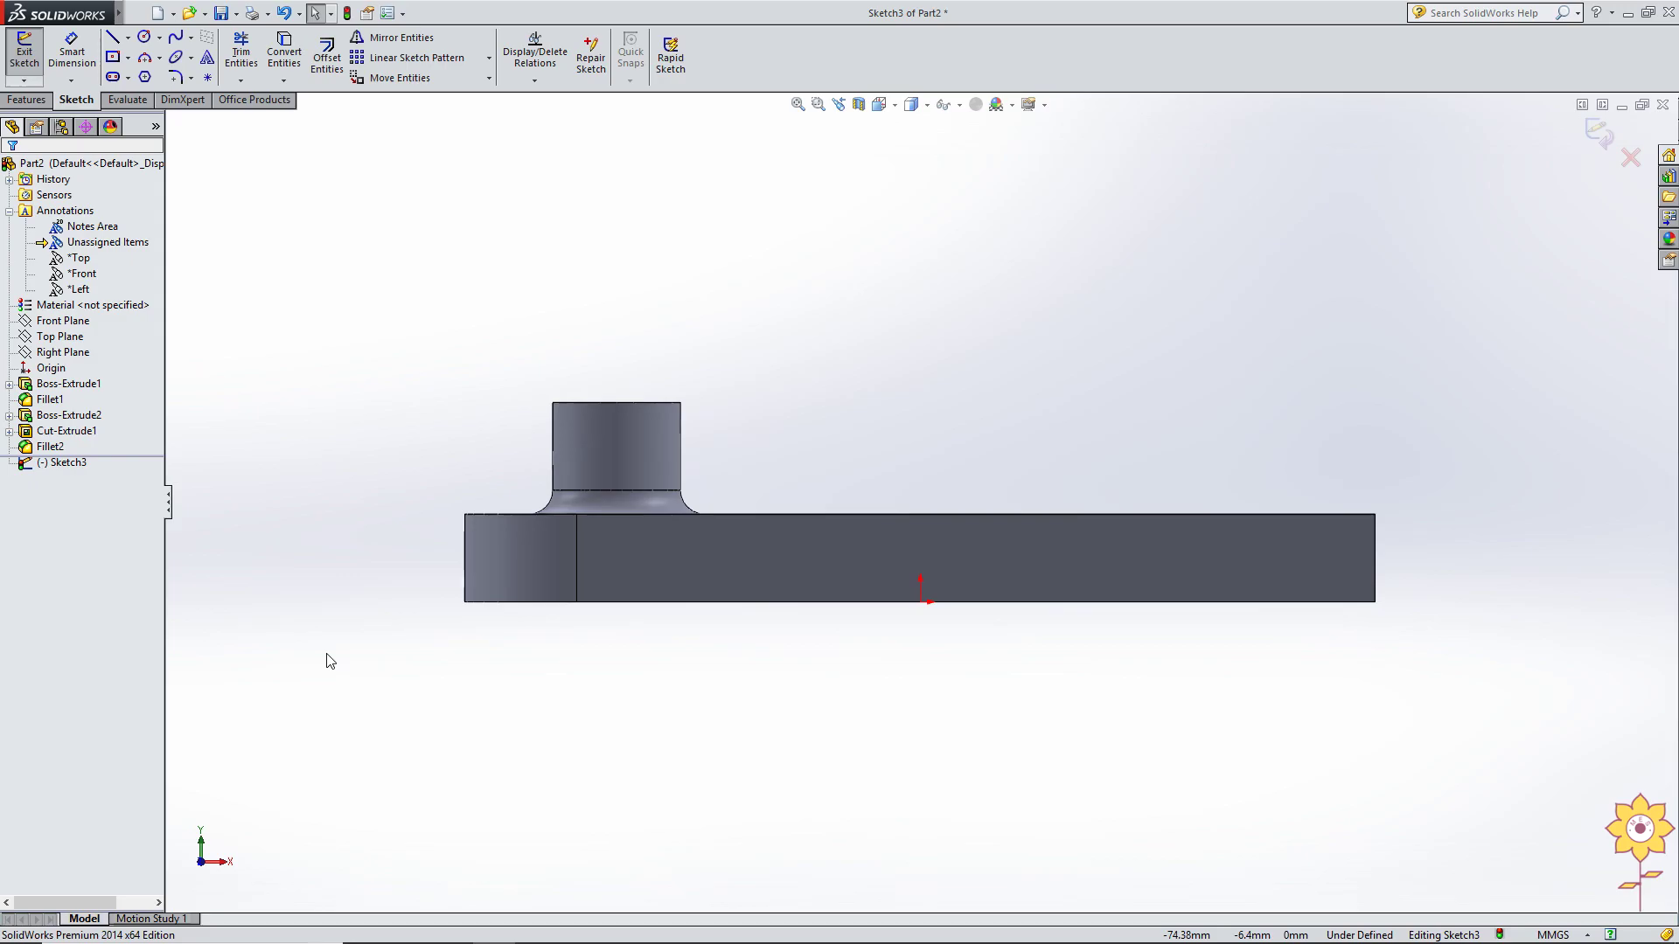
key("alt+Tab")
left_click(143, 37)
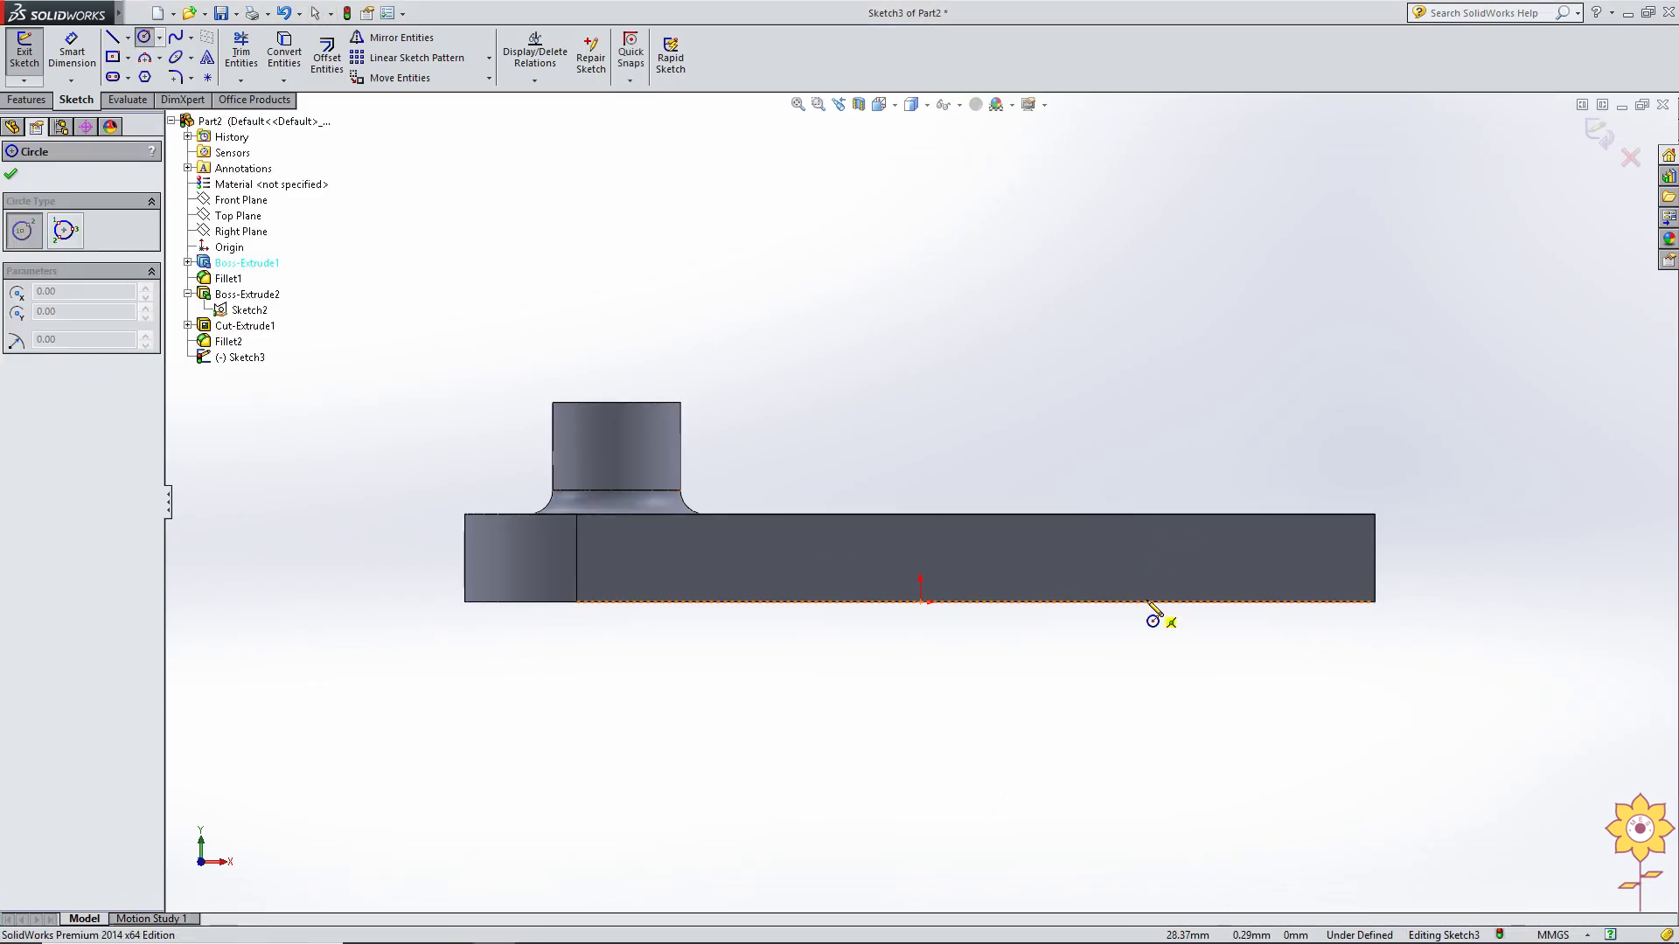
left_click(1149, 598)
left_click(1143, 378)
Dimension the circle's diameter to 72 mm.
right_click(1127, 345)
left_click(1143, 347)
left_click(72, 52)
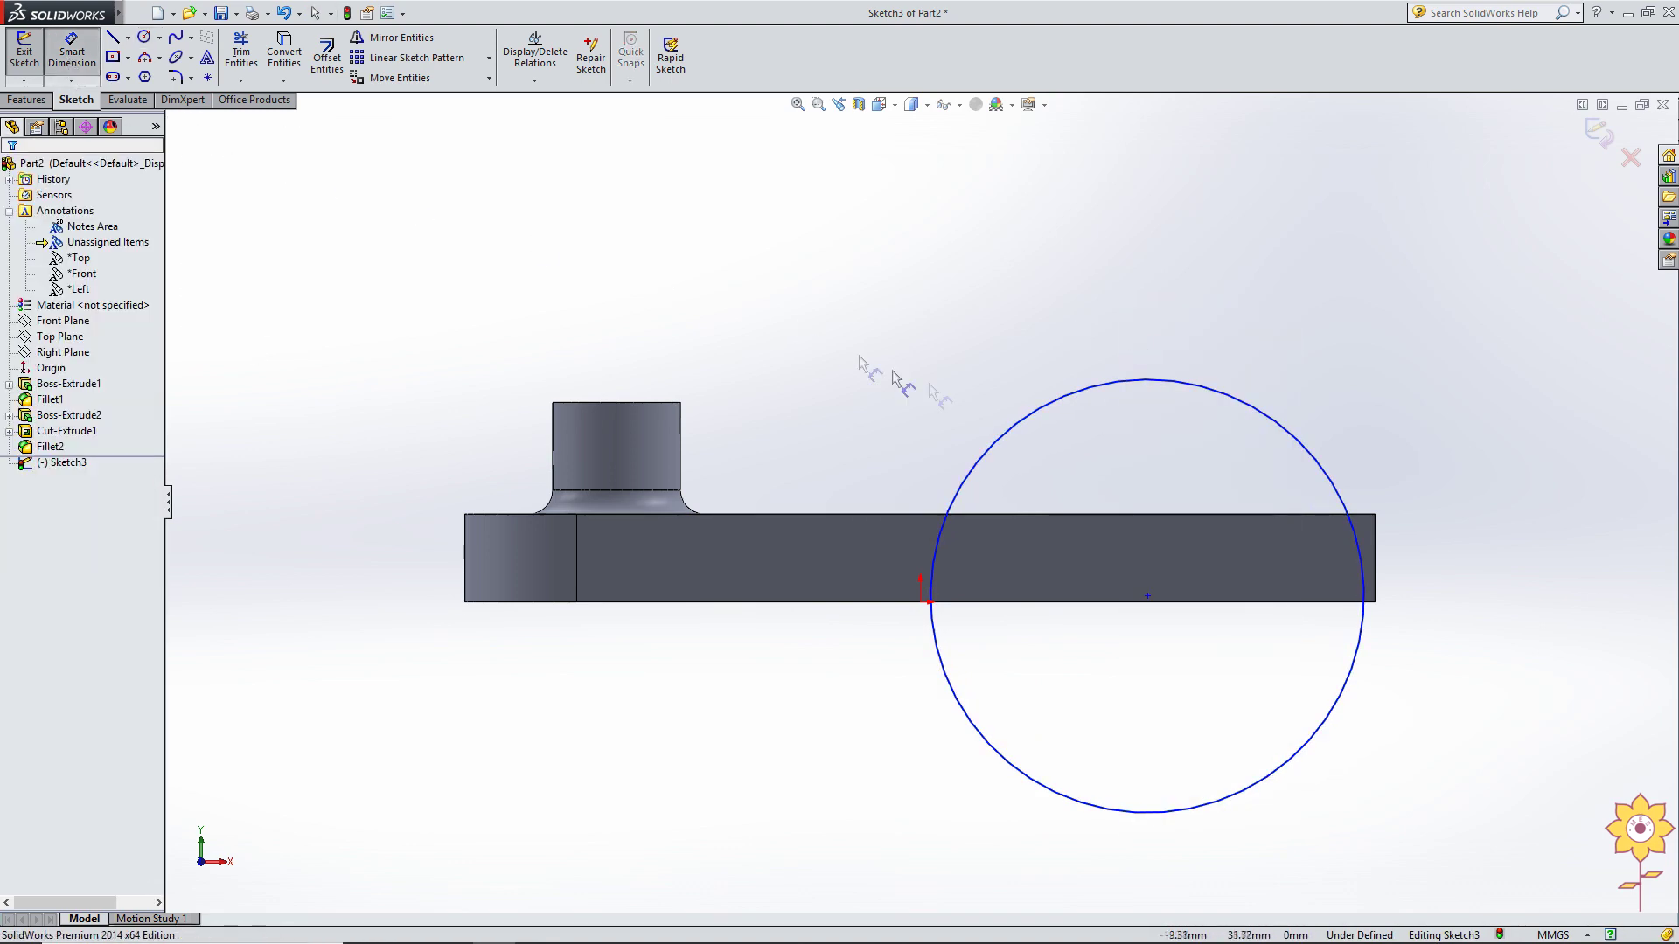
left_click(1042, 407)
left_click(988, 320)
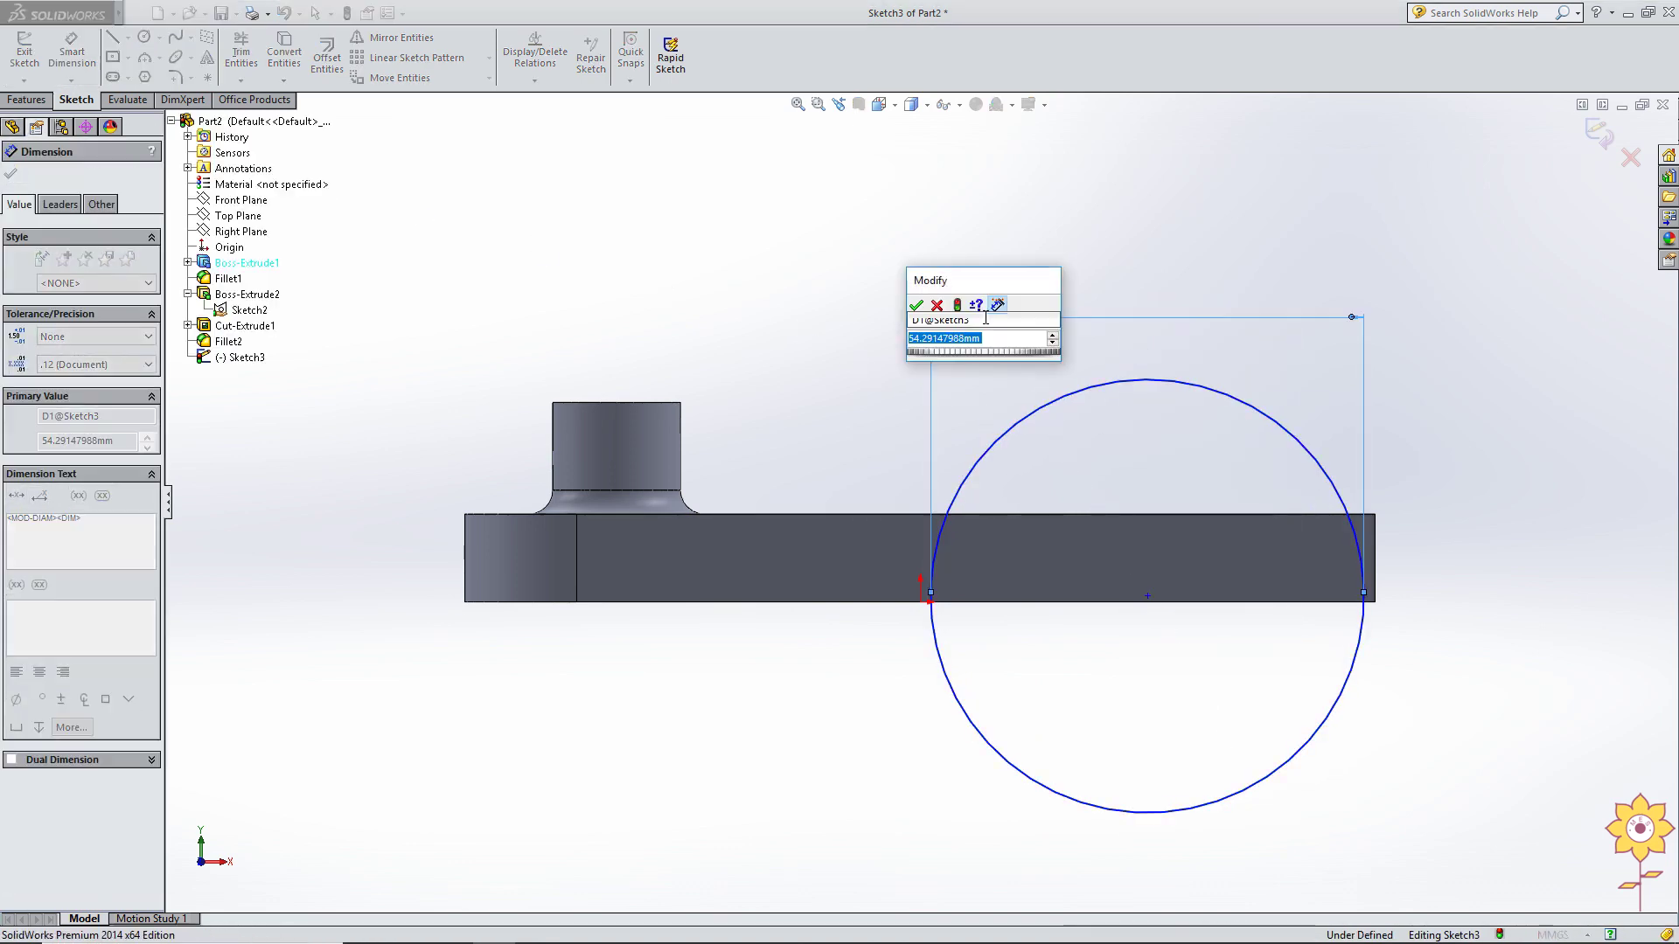
type("72")
key("Return")
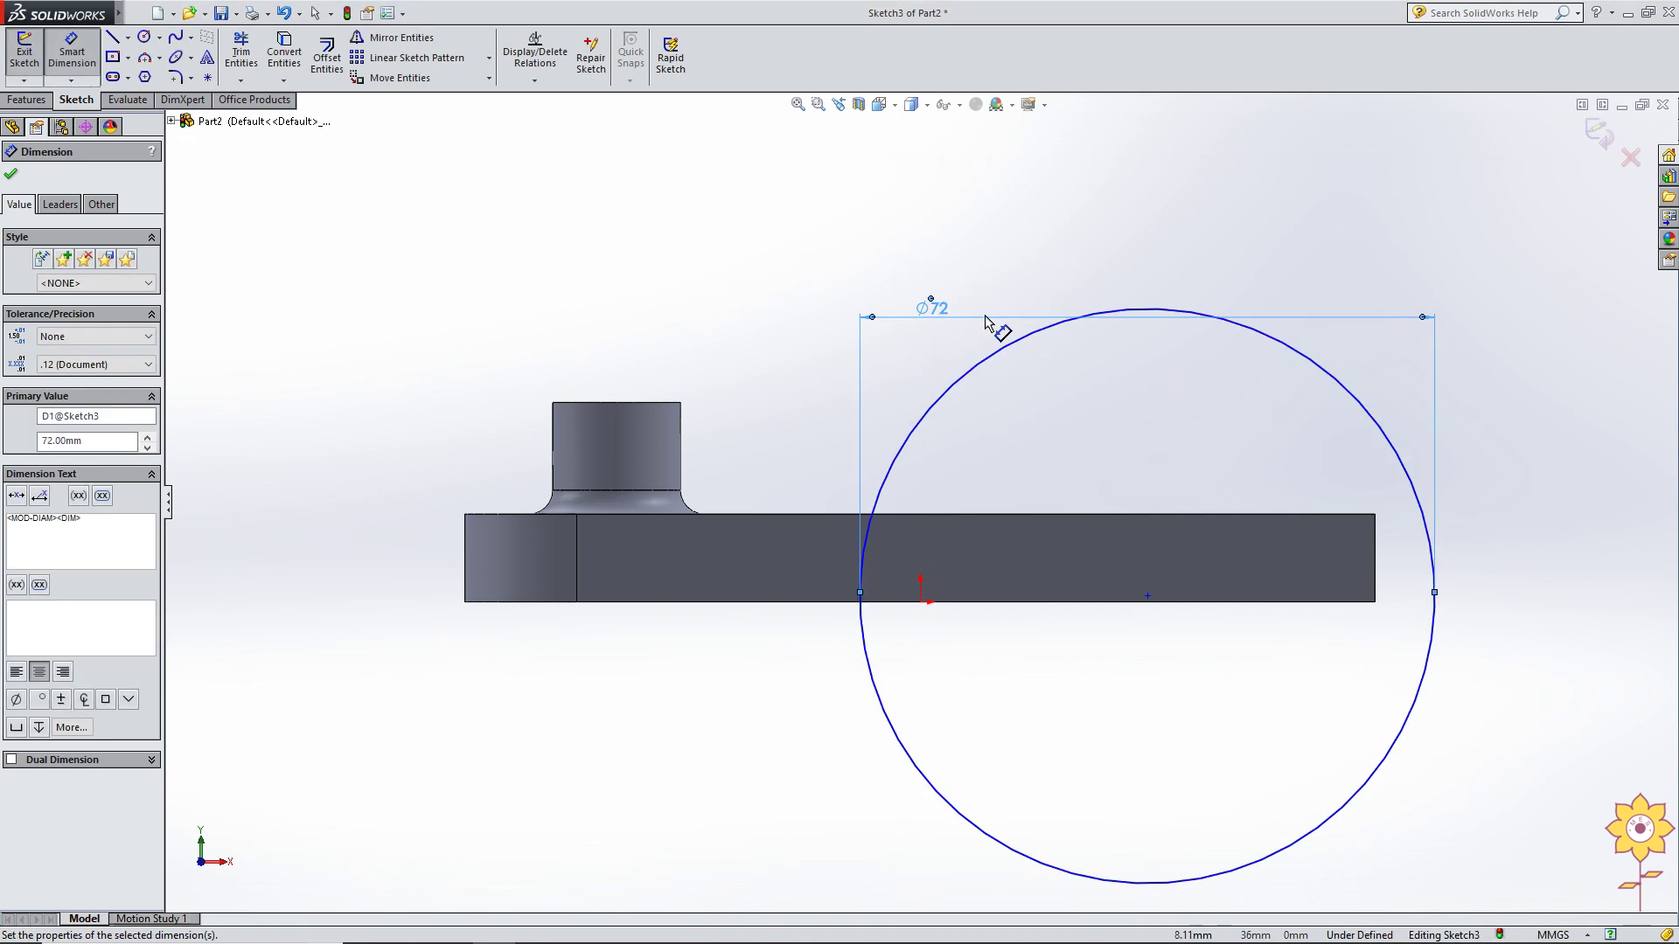
right_click(1006, 229)
left_click(1084, 266)
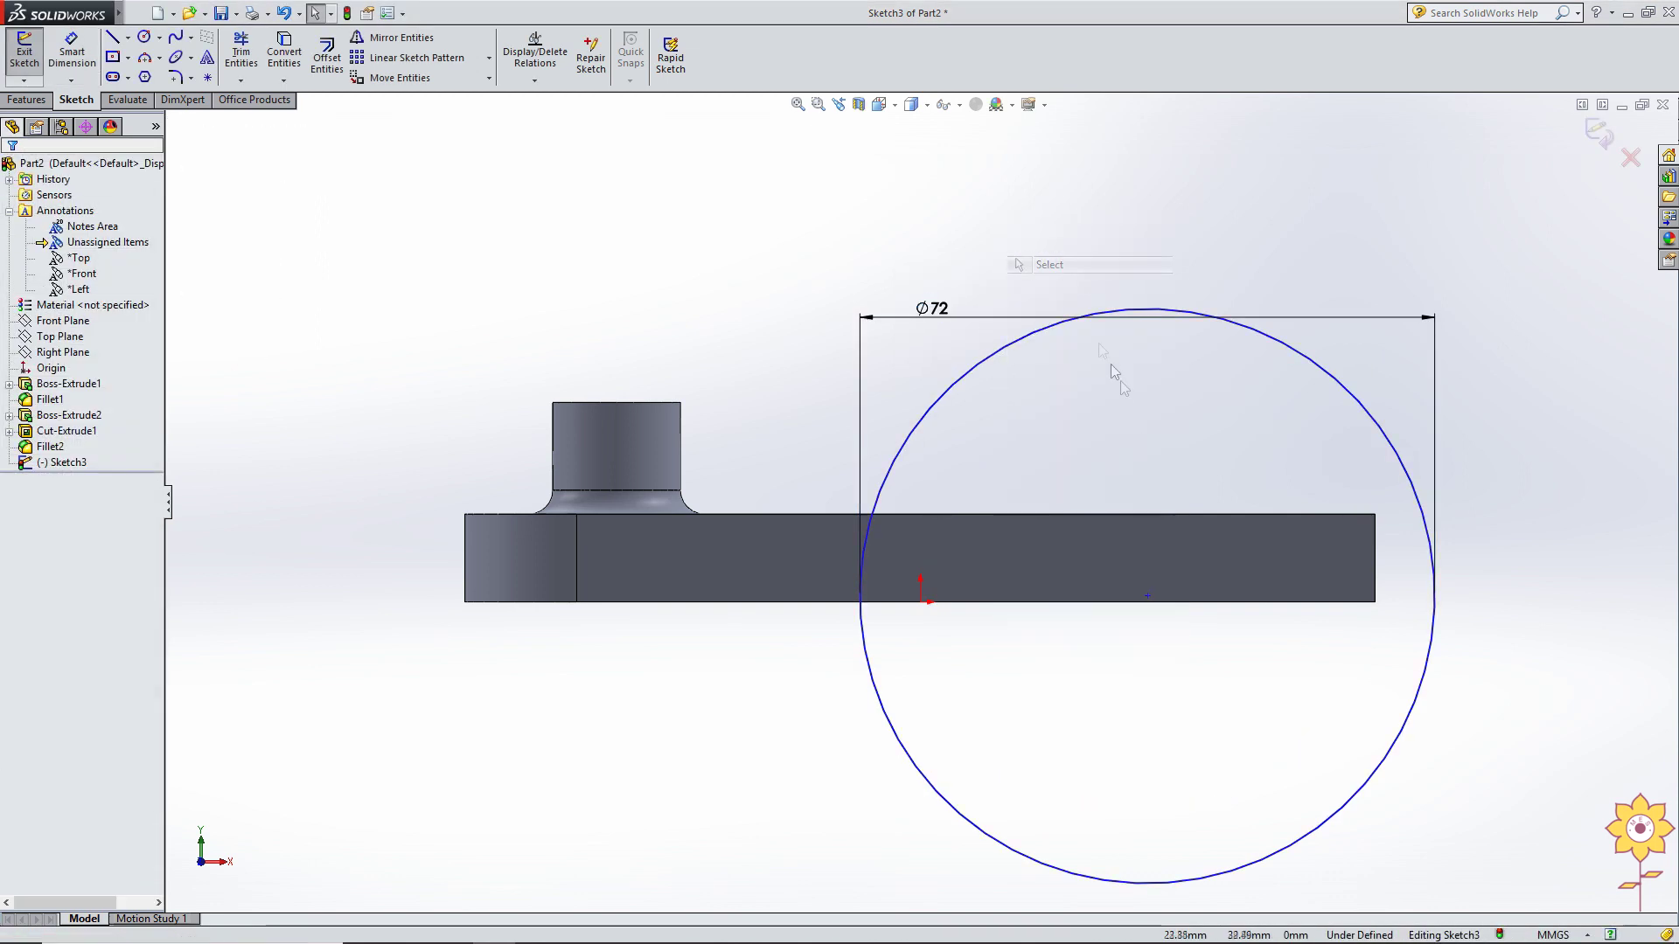
Make the circle's centre coincident with the plate's bottom edge.
left_click(1150, 597)
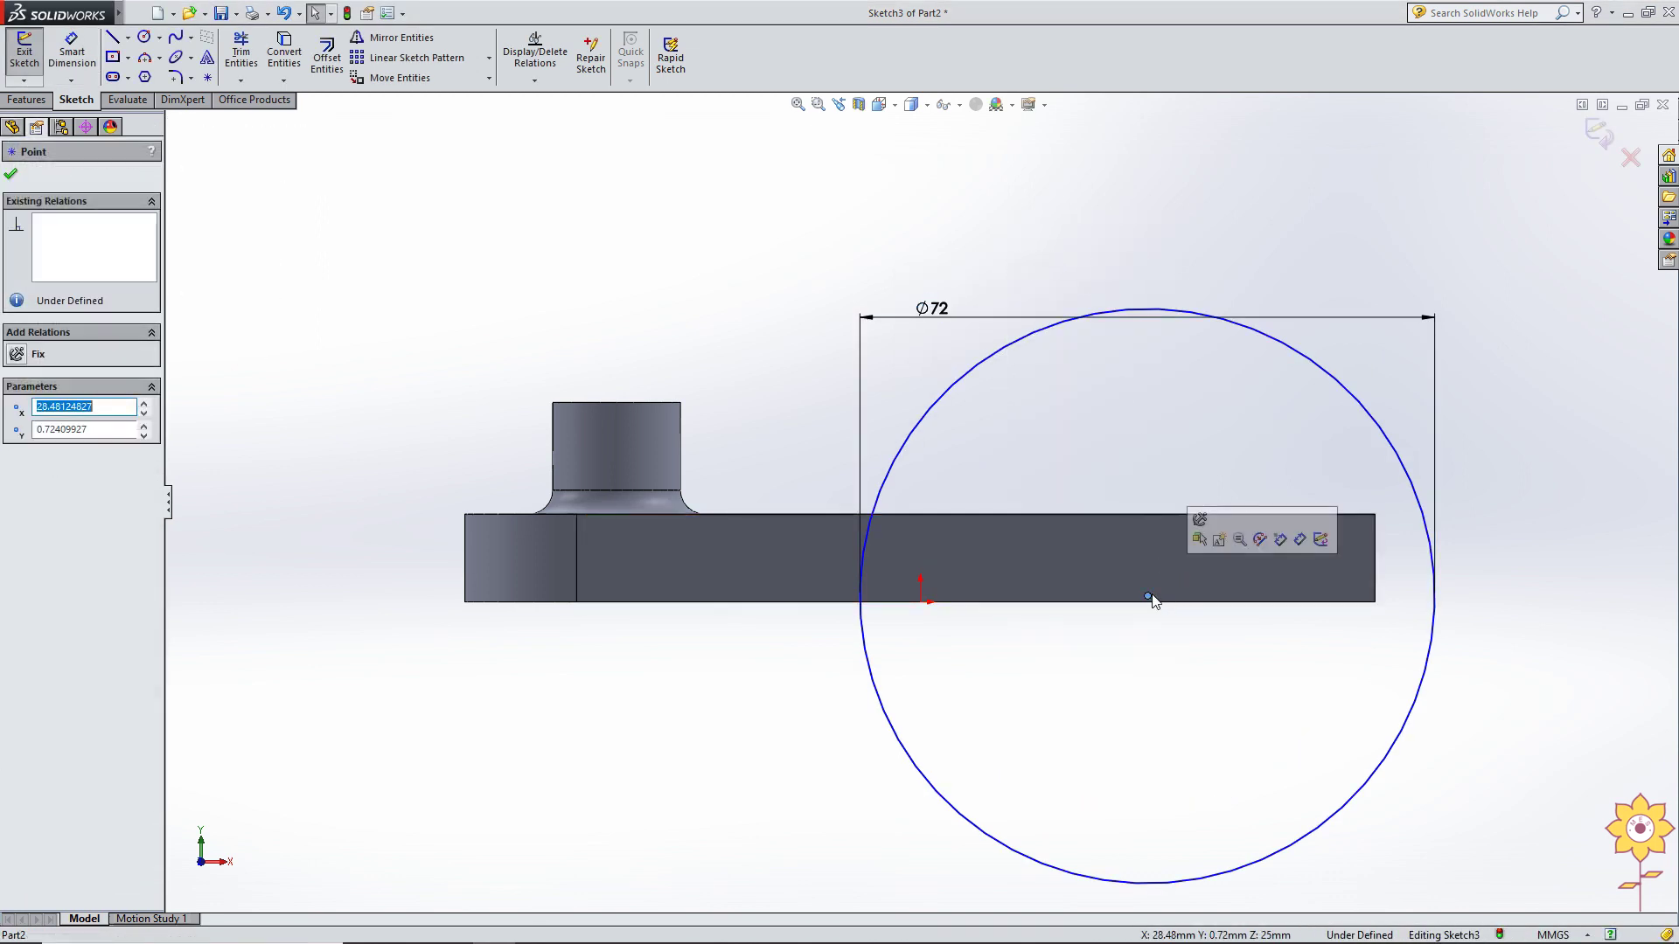
left_click(1039, 603, "ctrl")
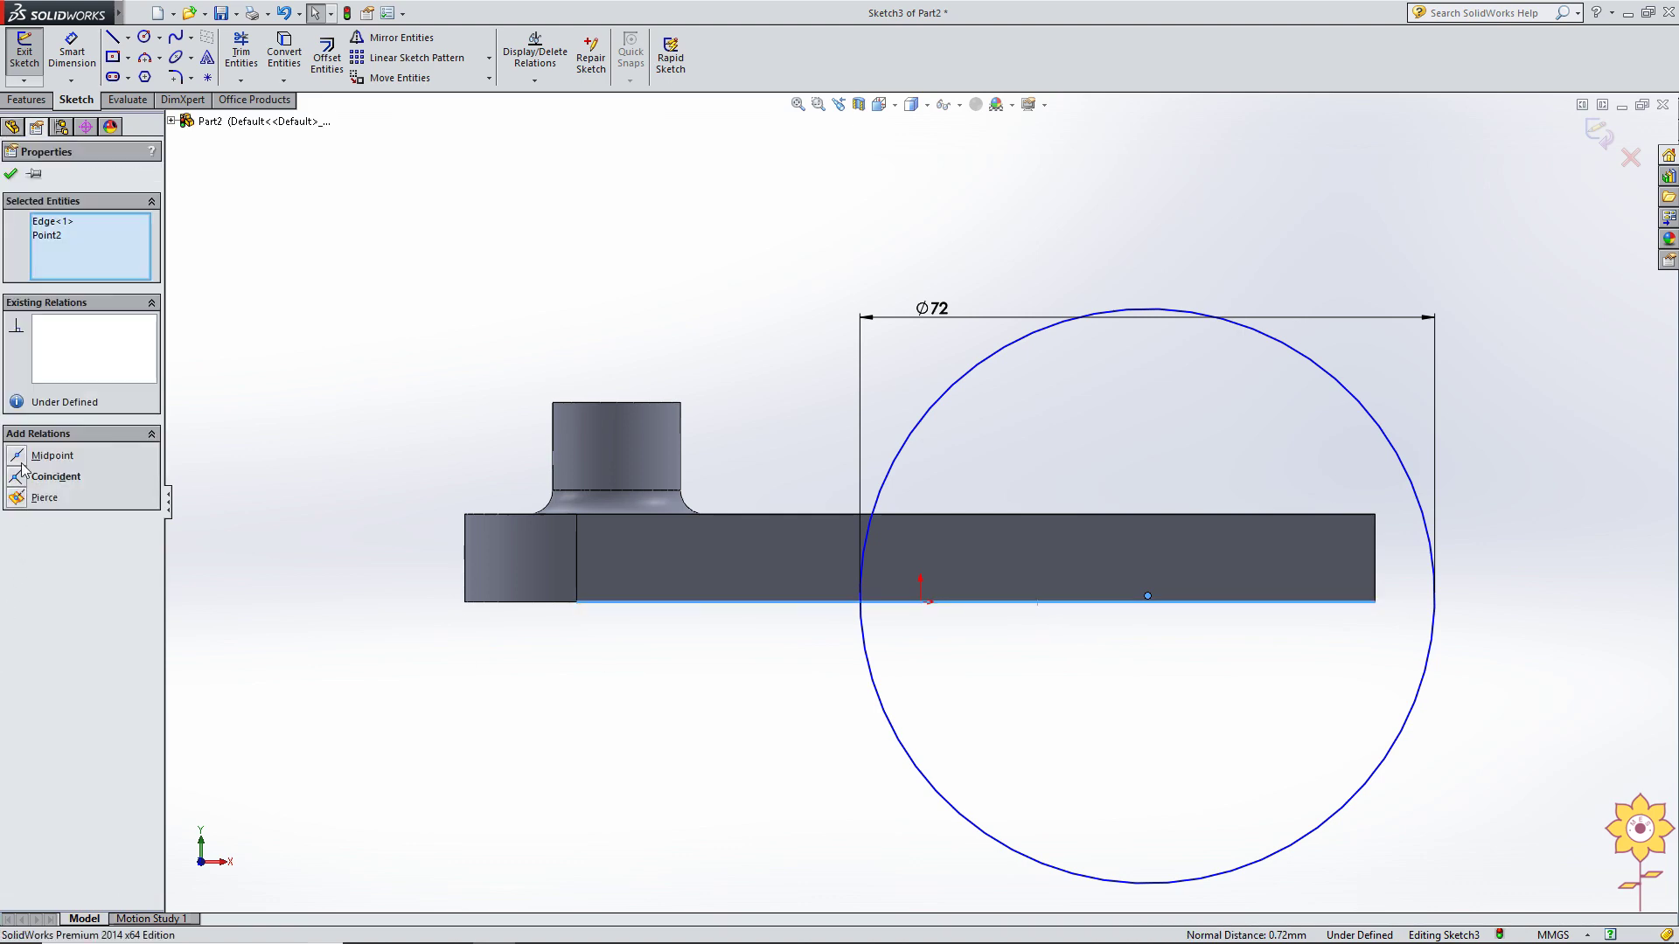
left_click(20, 480)
key("Escape")
scroll(1312, 570, "down", 2)
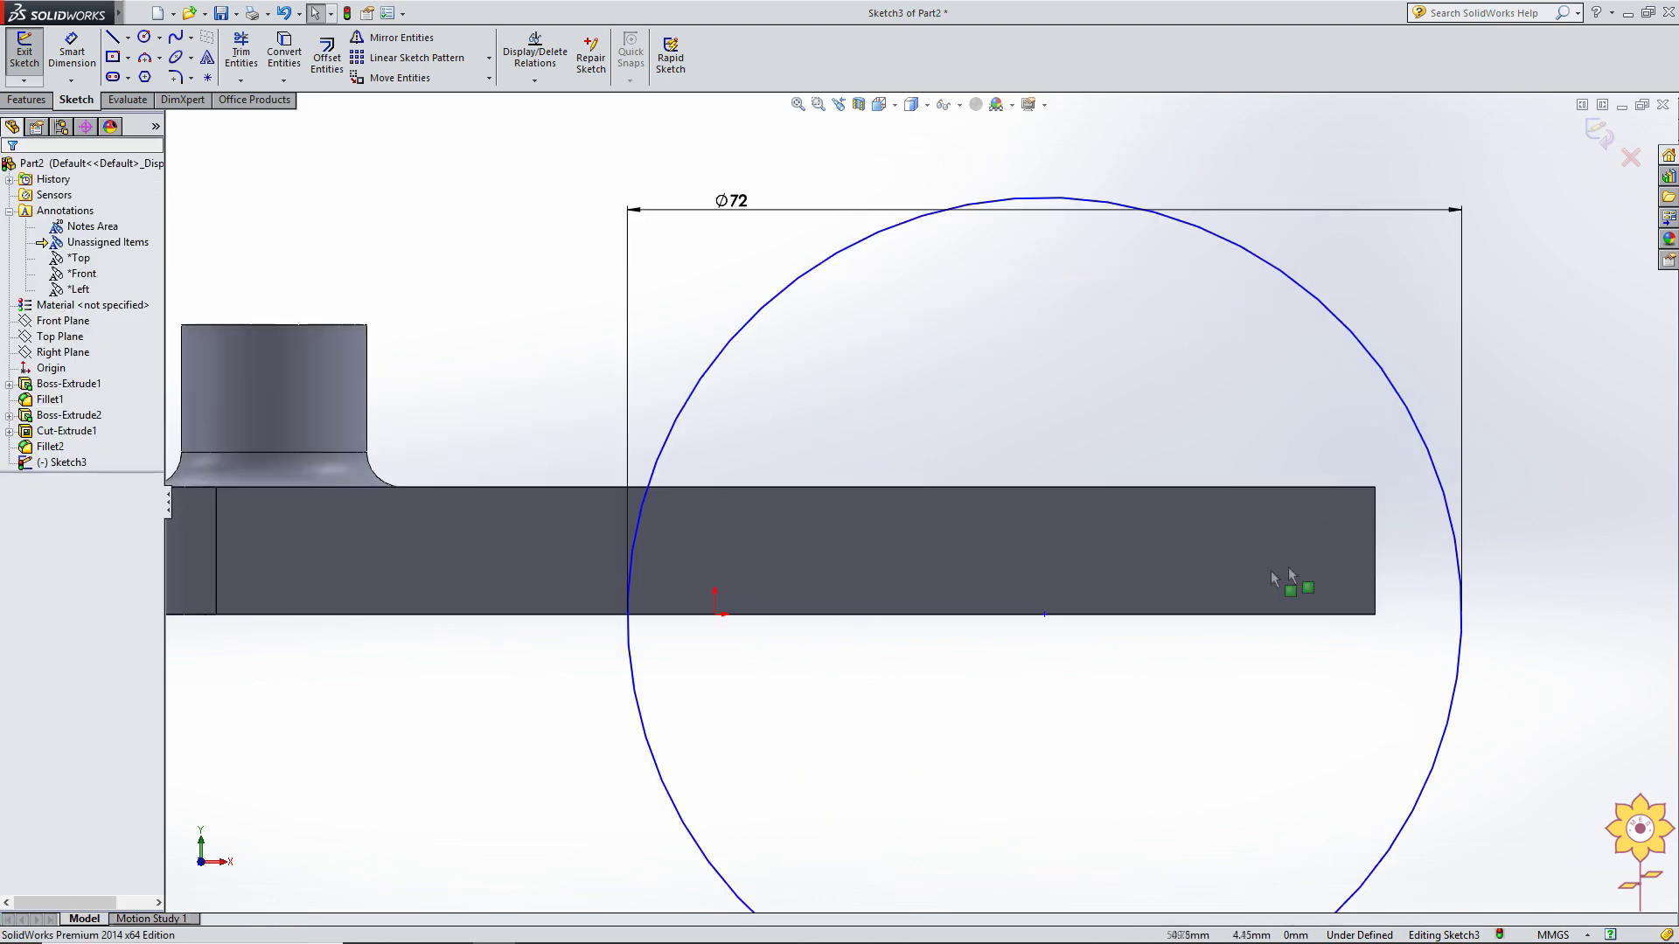
scroll(1383, 557, "up", 3)
Add a Tangent relation between the Ø72 circle and the base's right end edge.
left_click(1182, 537)
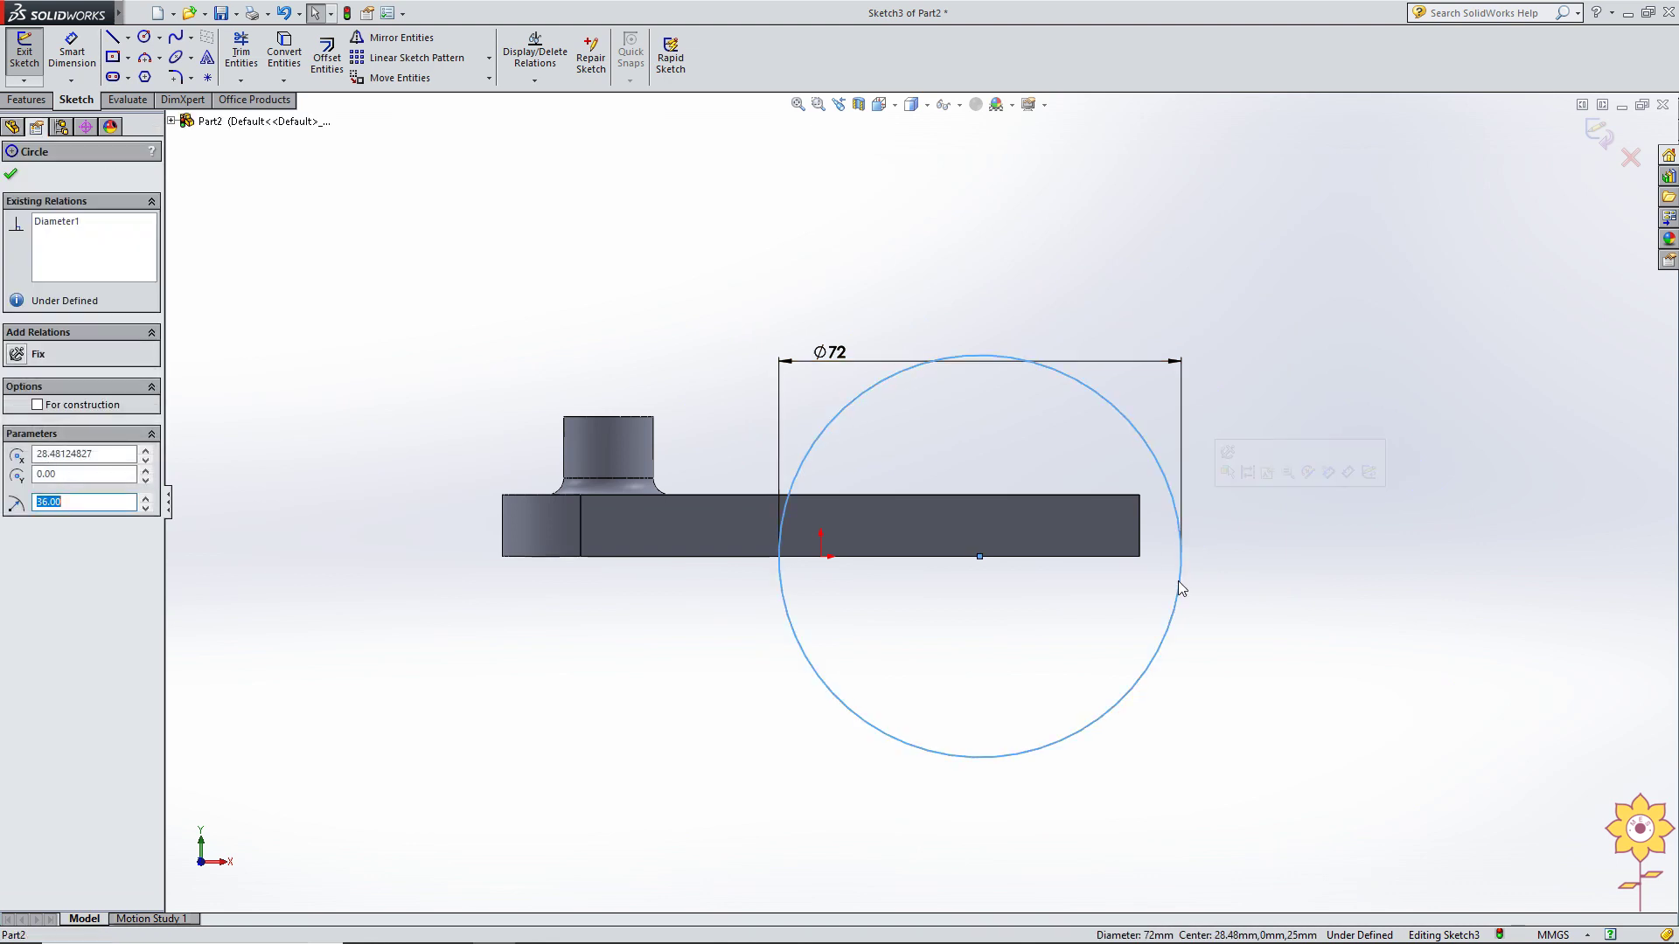
left_click(1137, 521, "ctrl")
left_click(15, 456)
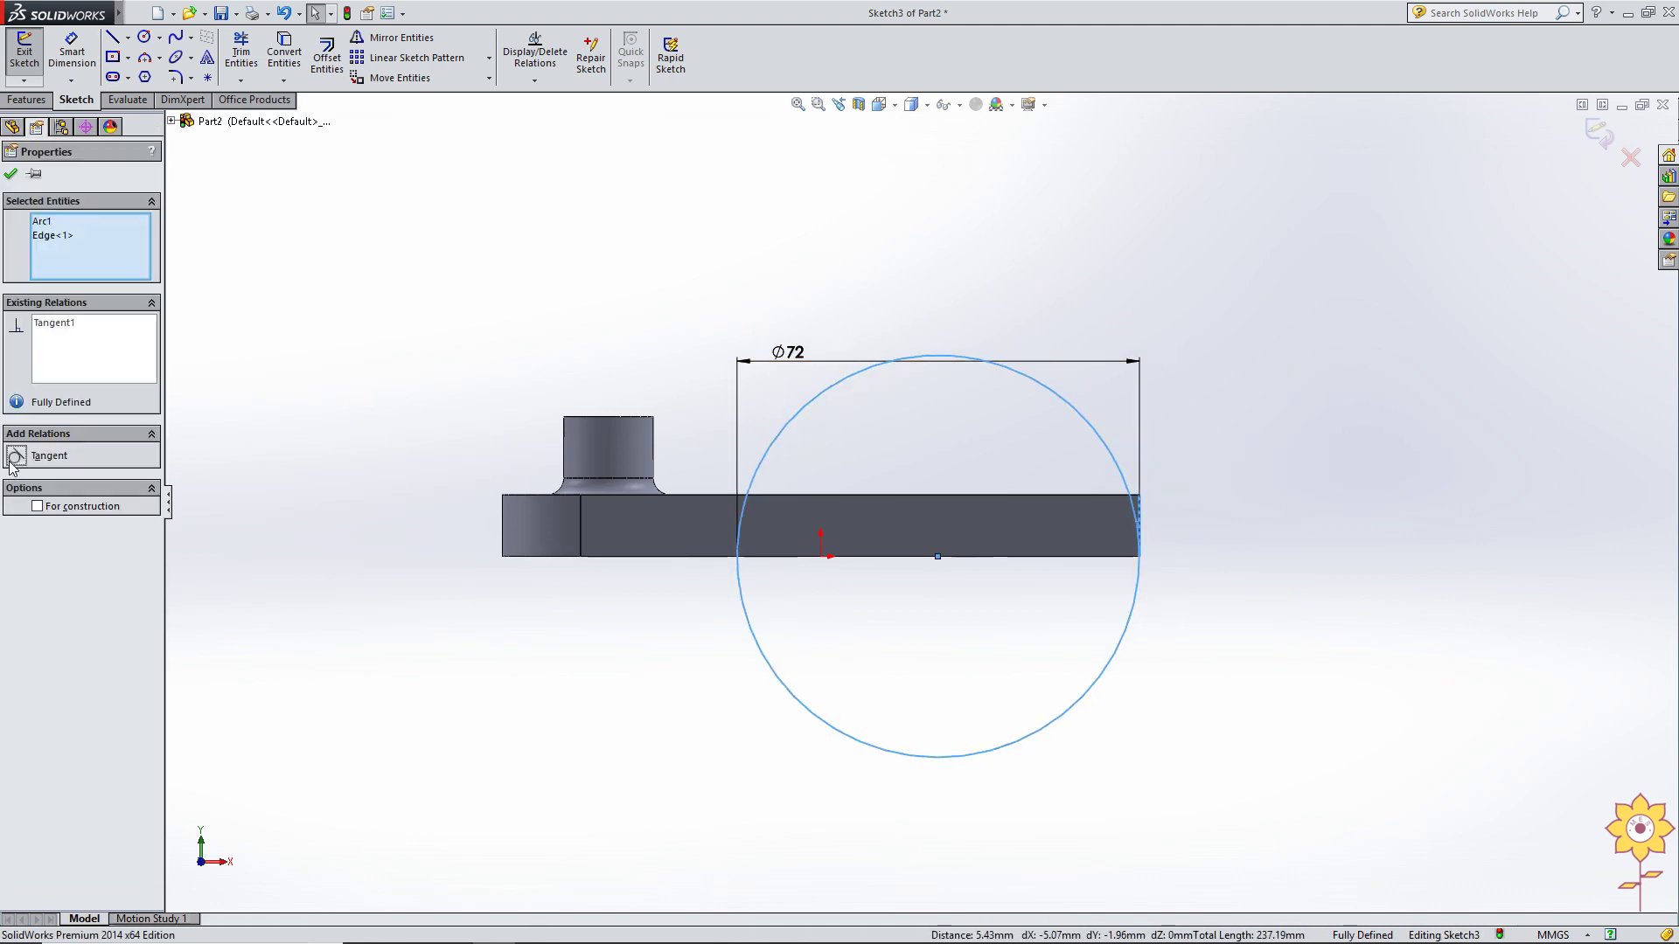
left_click(10, 175)
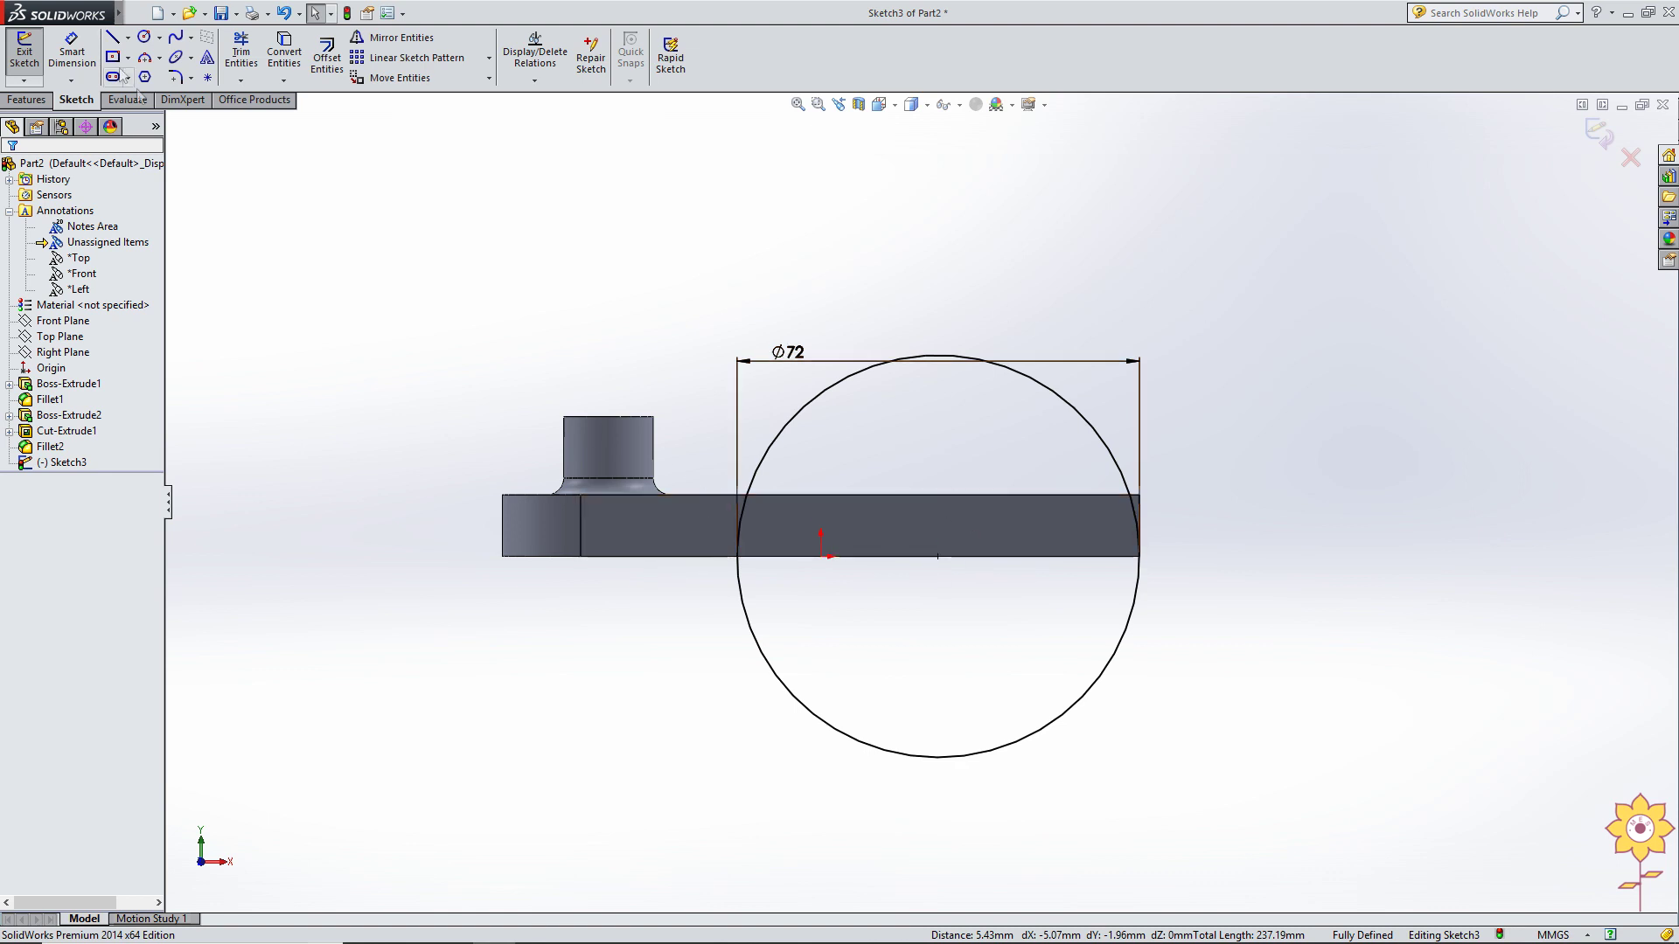
left_click(112, 39)
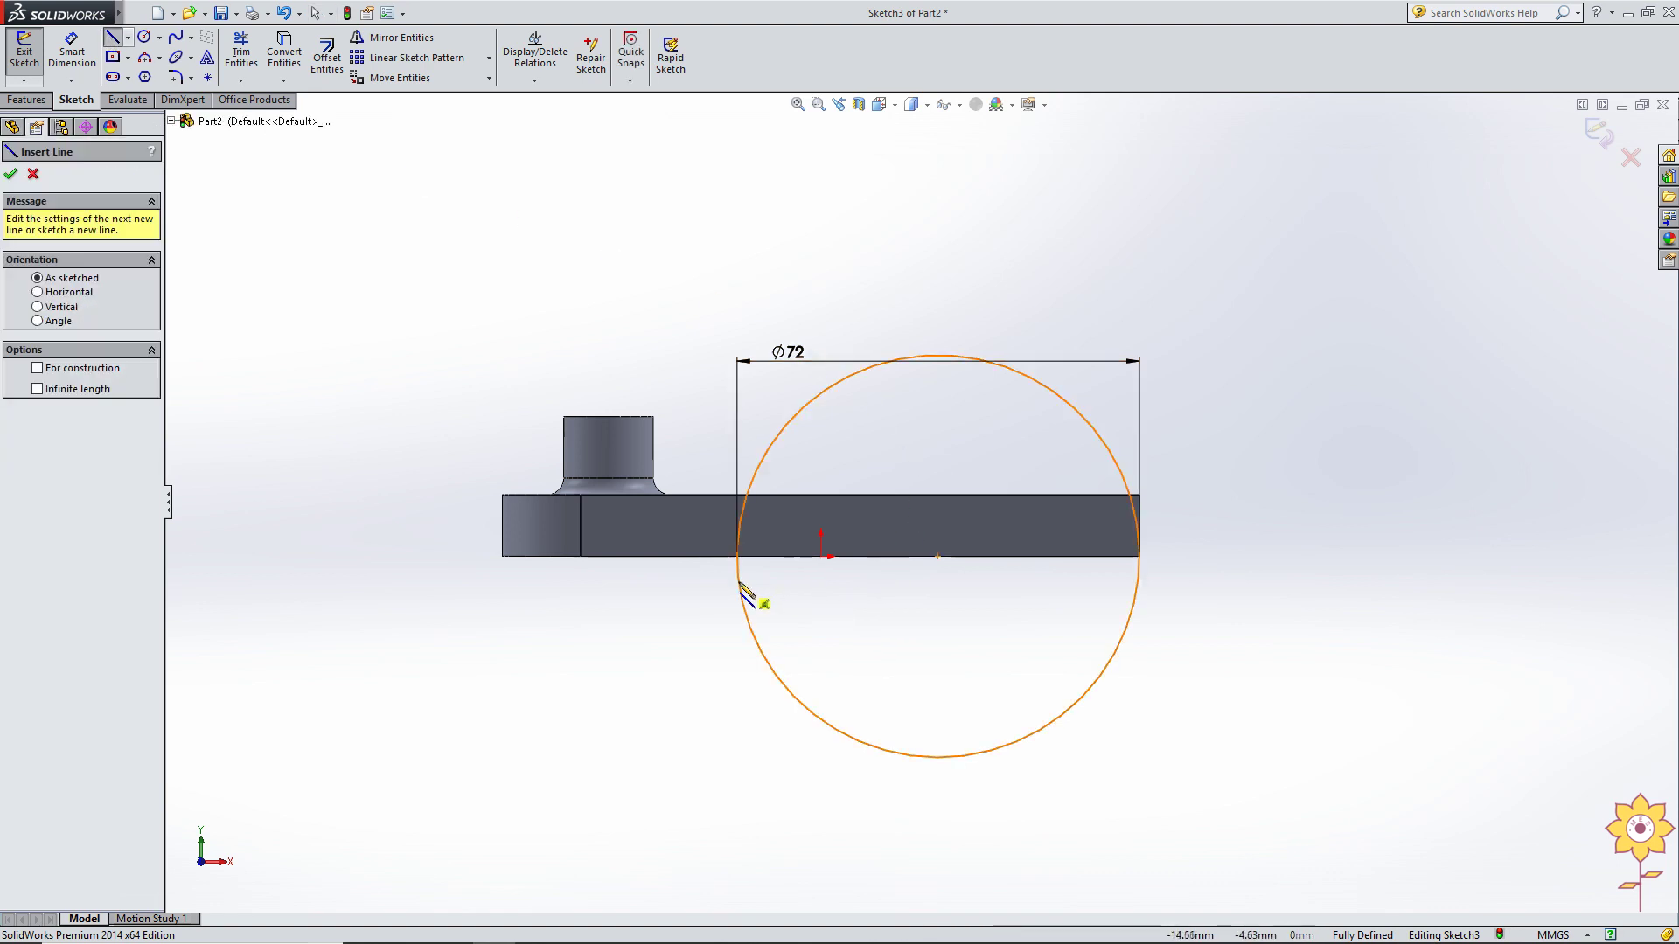
Draw a line across the circle between its left and right quadrants.
left_click(735, 557)
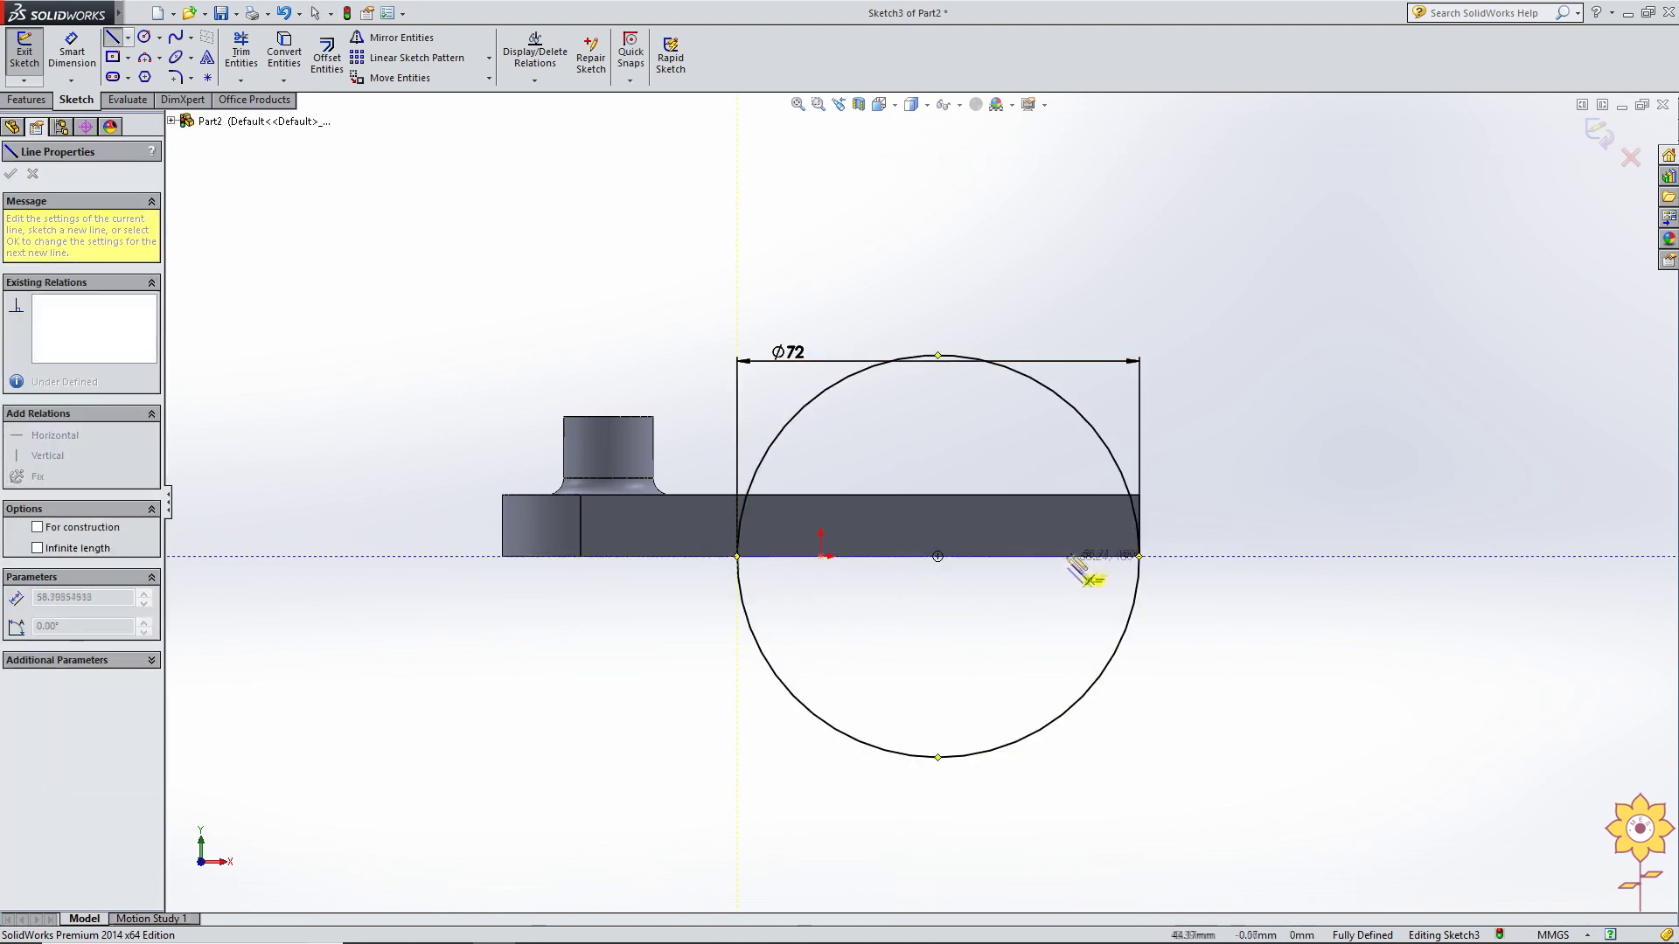
left_click(1140, 557)
right_click(787, 271)
left_click(813, 288)
Trim away the circle's lower half and exit the sketch.
key("t")
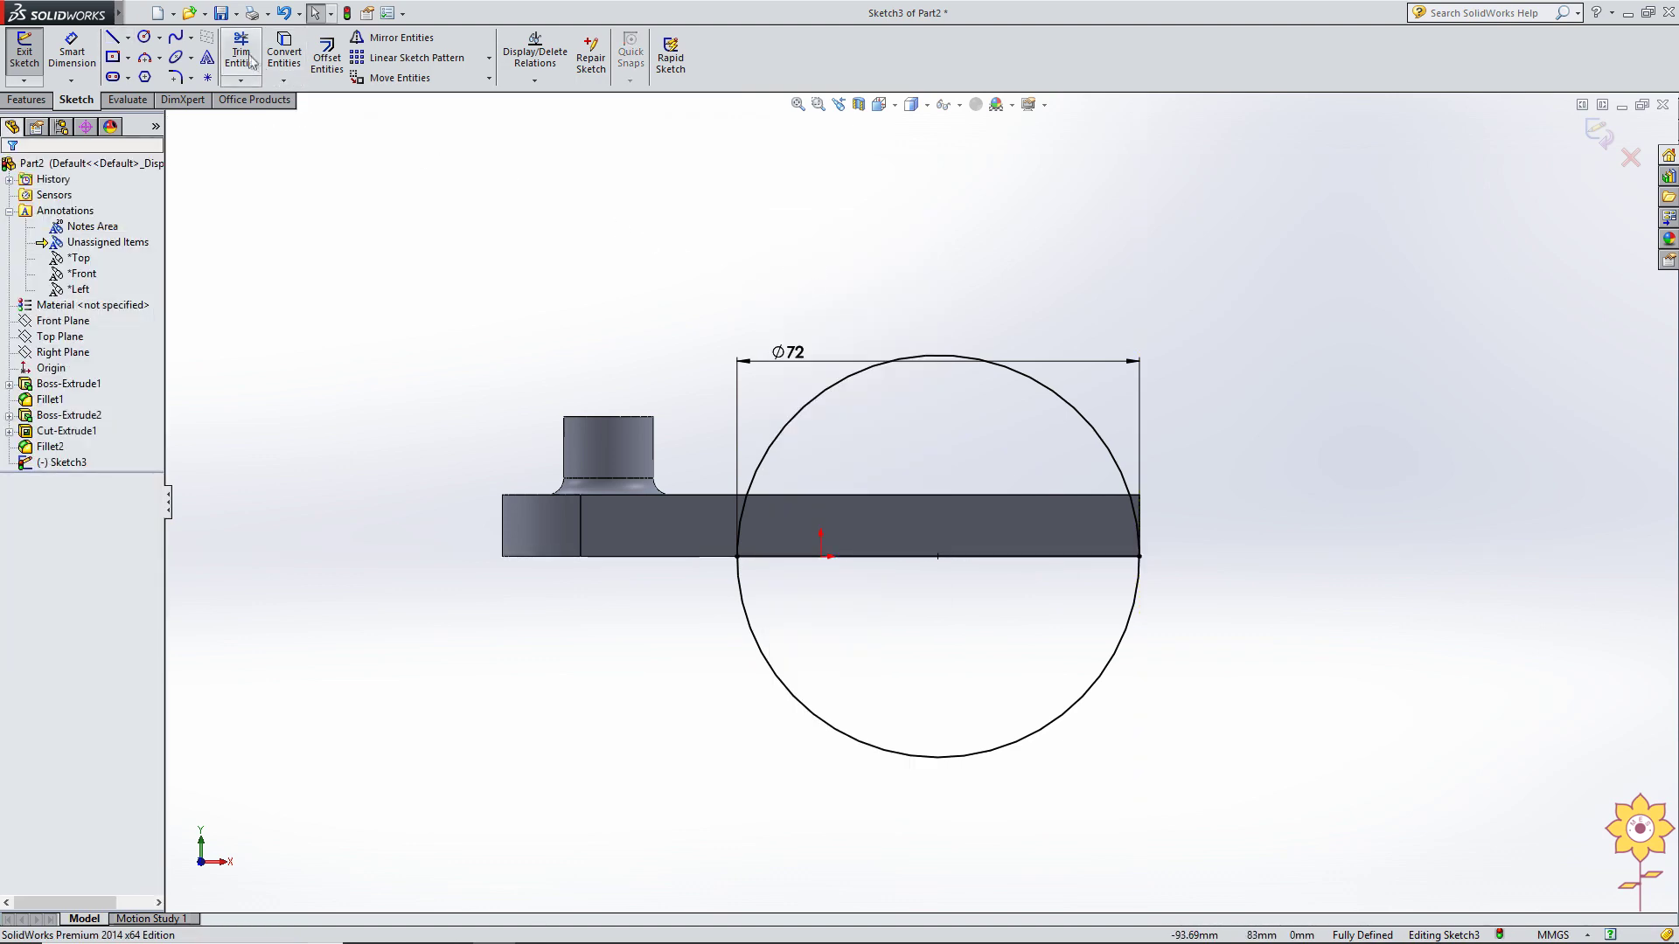
left_click_drag(1260, 674, 1107, 652)
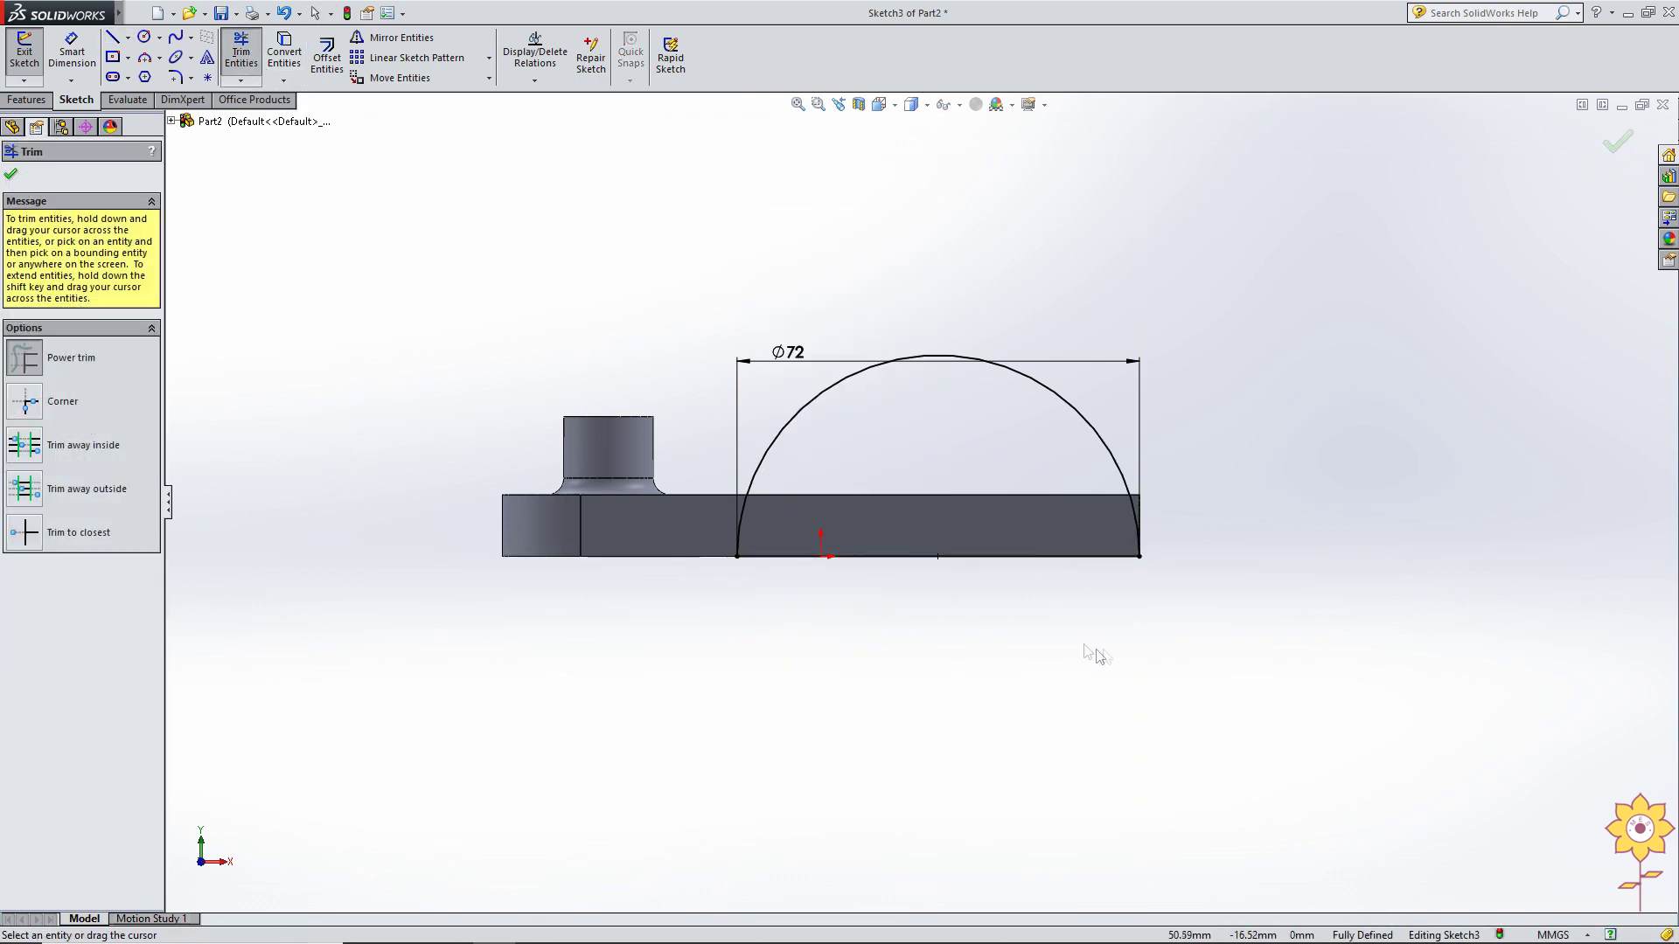
middle_click_drag(633, 307, 699, 420)
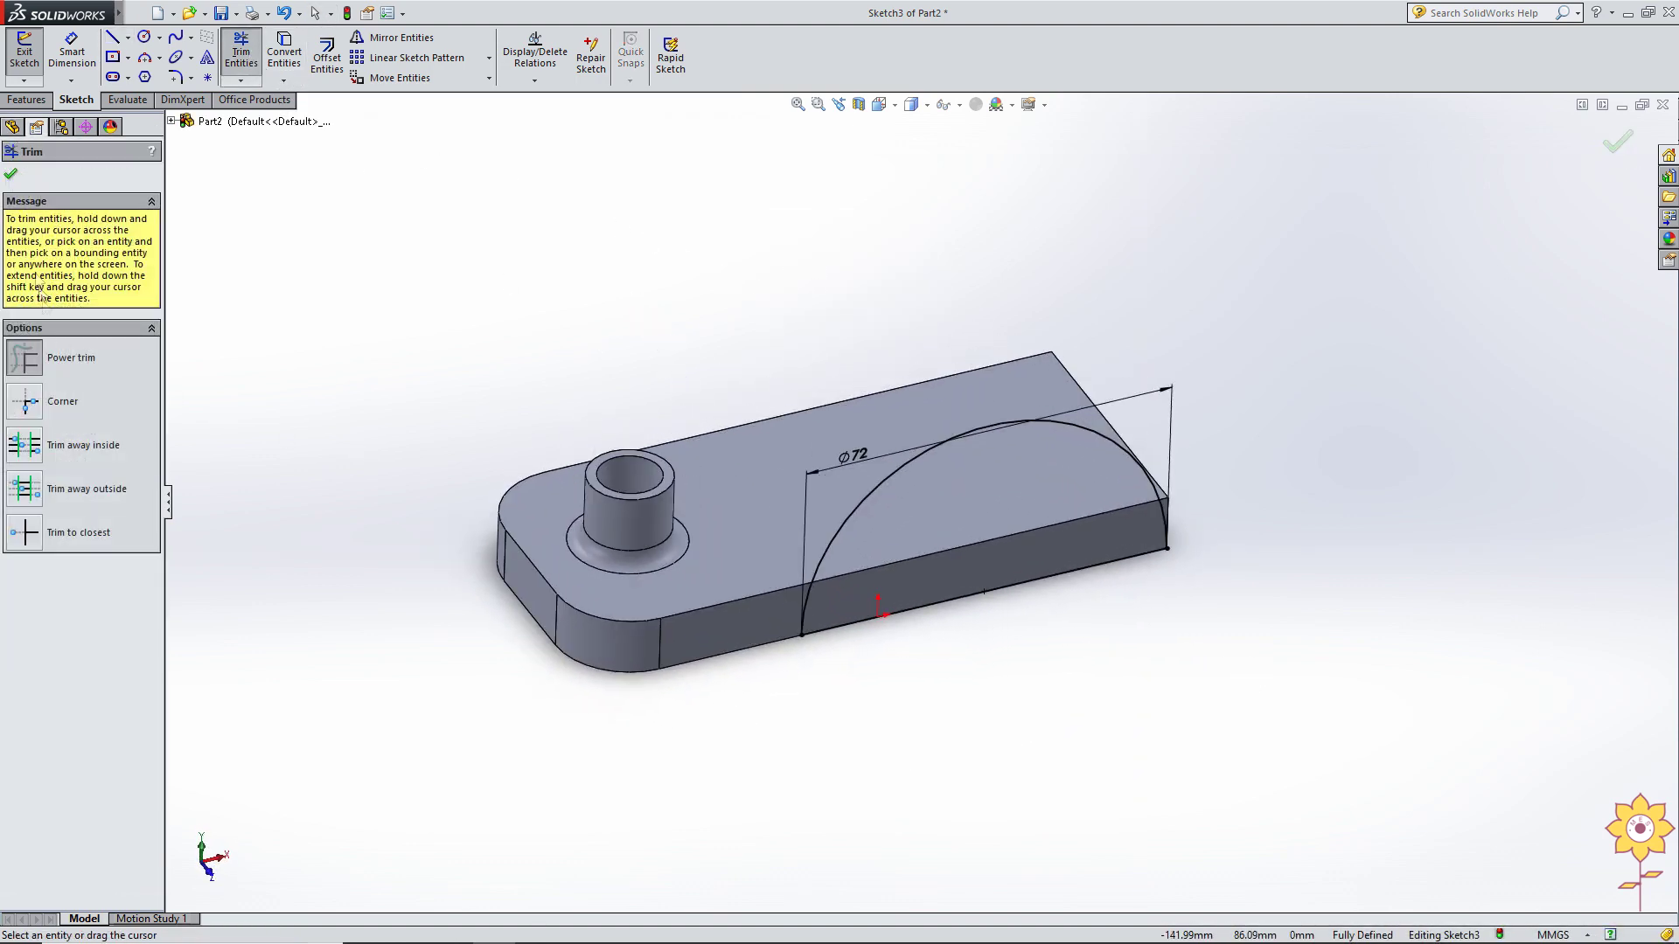
left_click(9, 173)
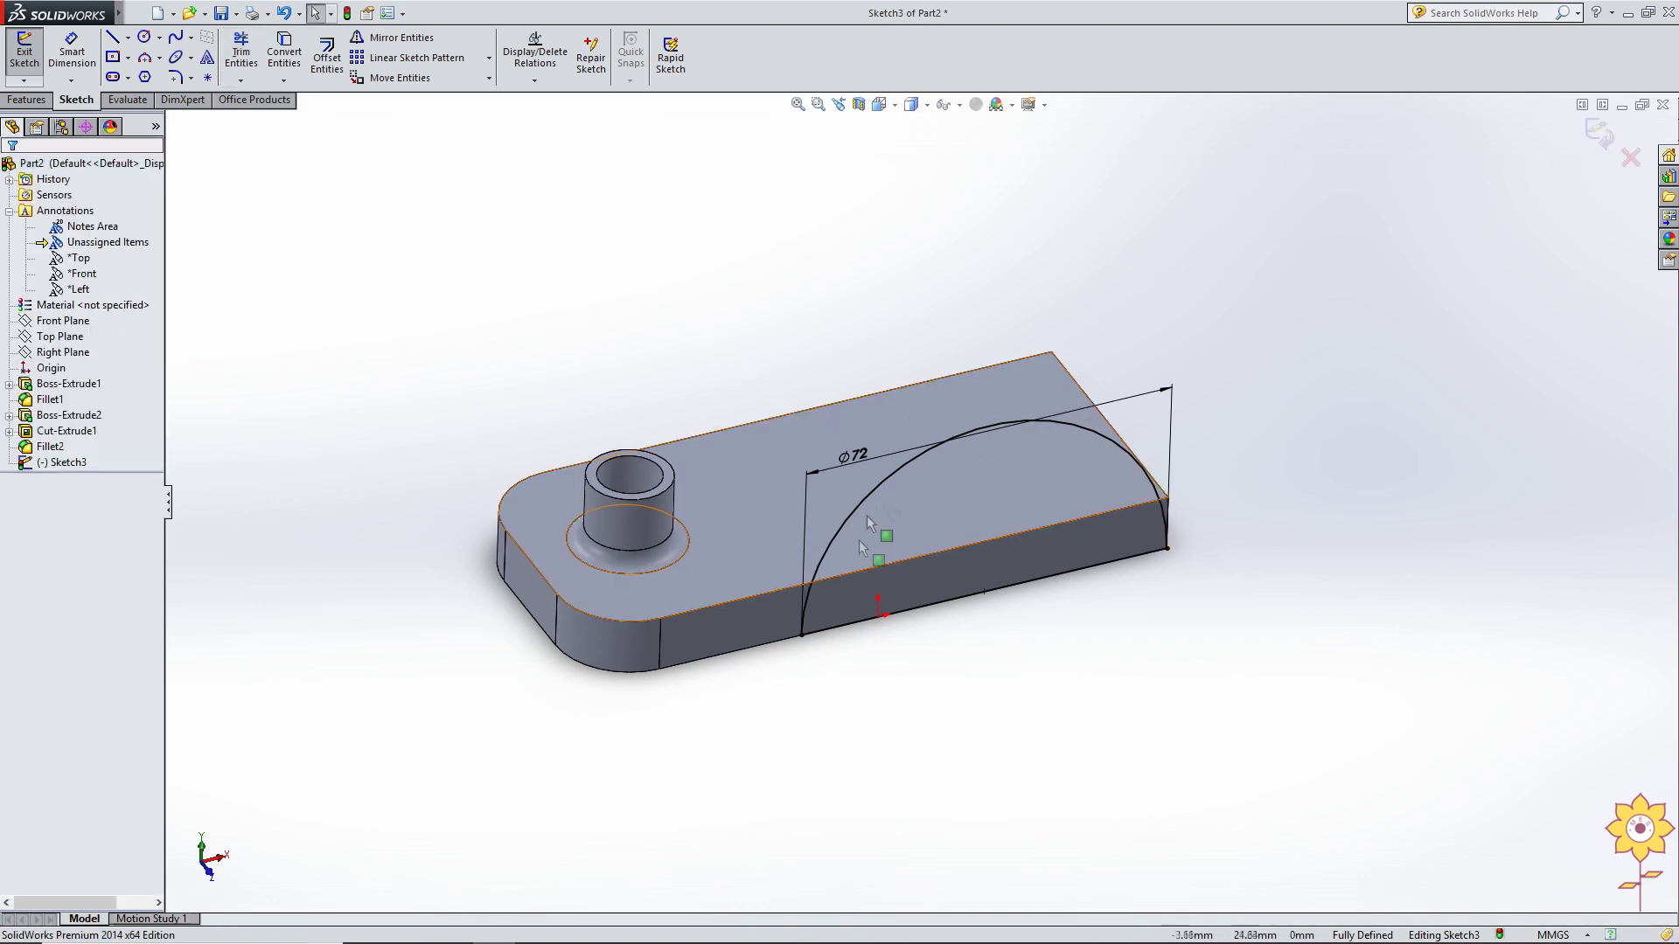
mouse_move(956, 514)
middle_mouse_down()
mouse_move(953, 401)
mouse_move(764, 352)
mouse_move(822, 363)
mouse_move(753, 263)
middle_mouse_up()
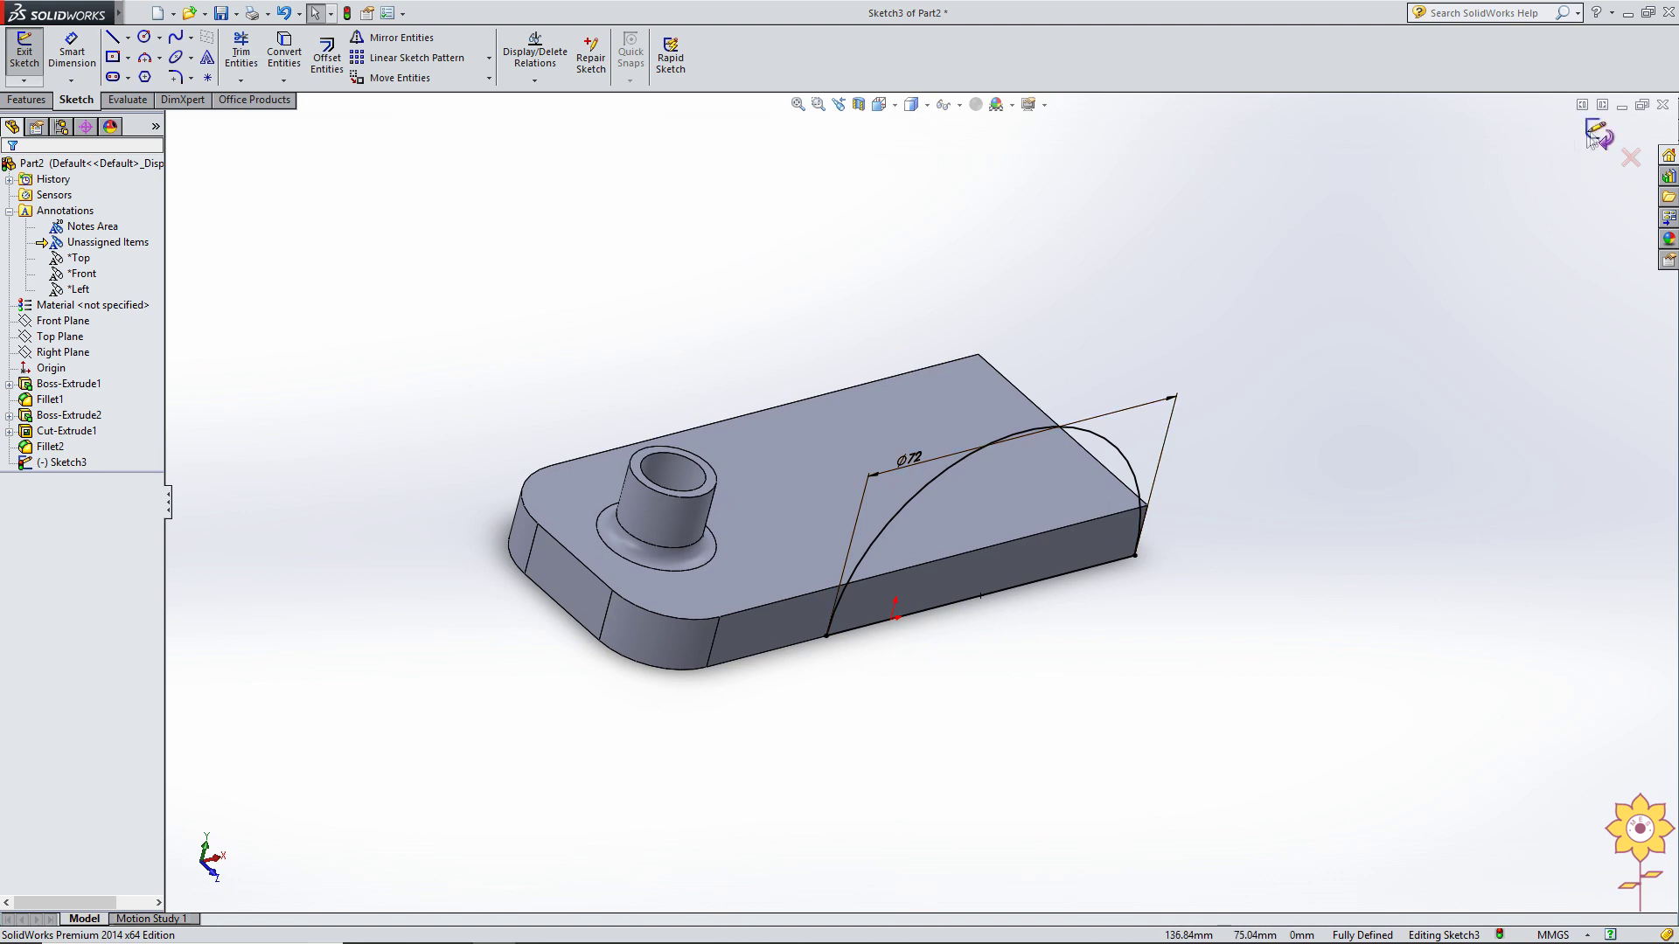
left_click(1600, 133)
left_click(33, 55)
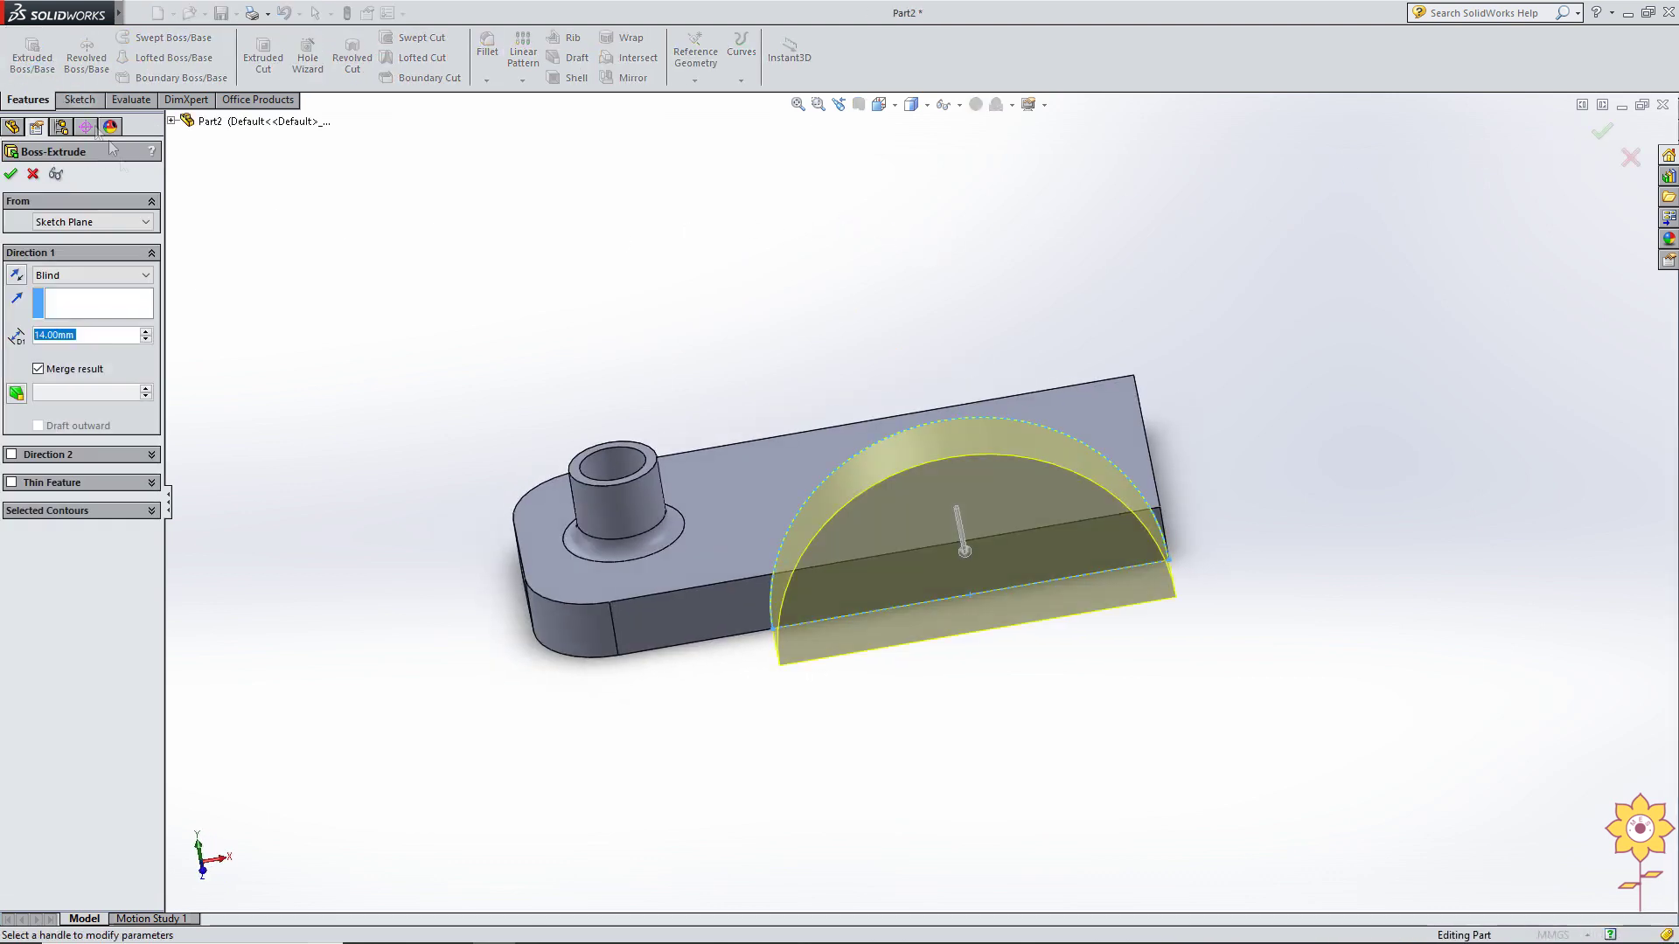
Extrude the semicircle in reverse, Up To Surface at the picked part face, creating Boss-Extrude3.
middle_click_drag(825, 282, 936, 263)
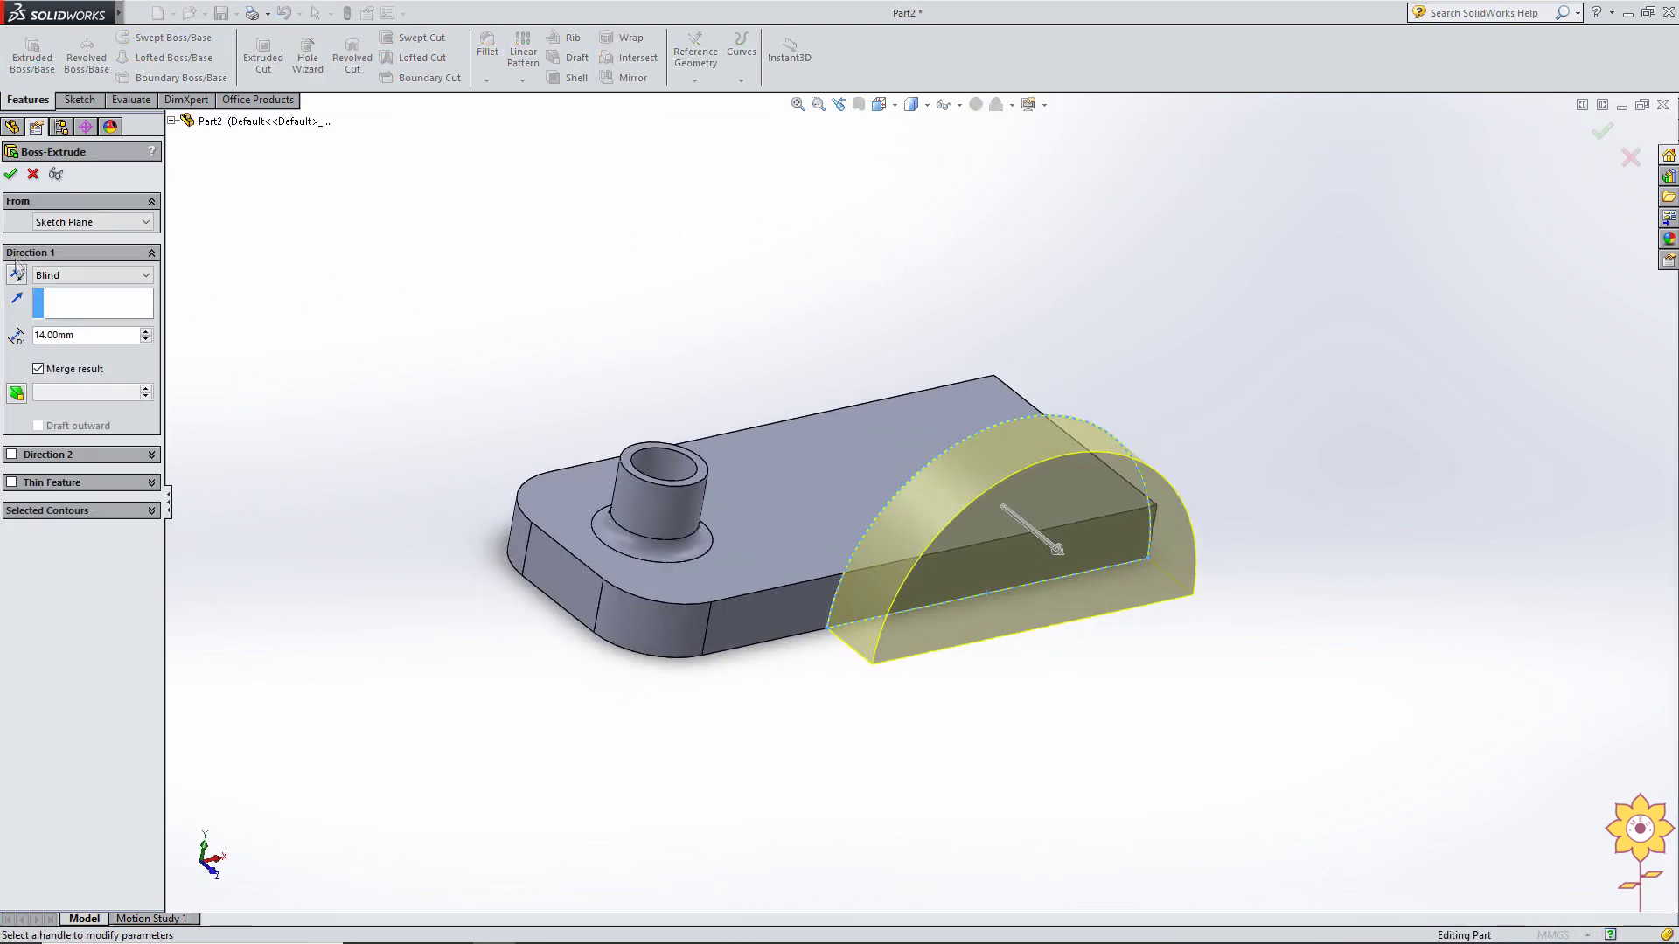
left_click(16, 276)
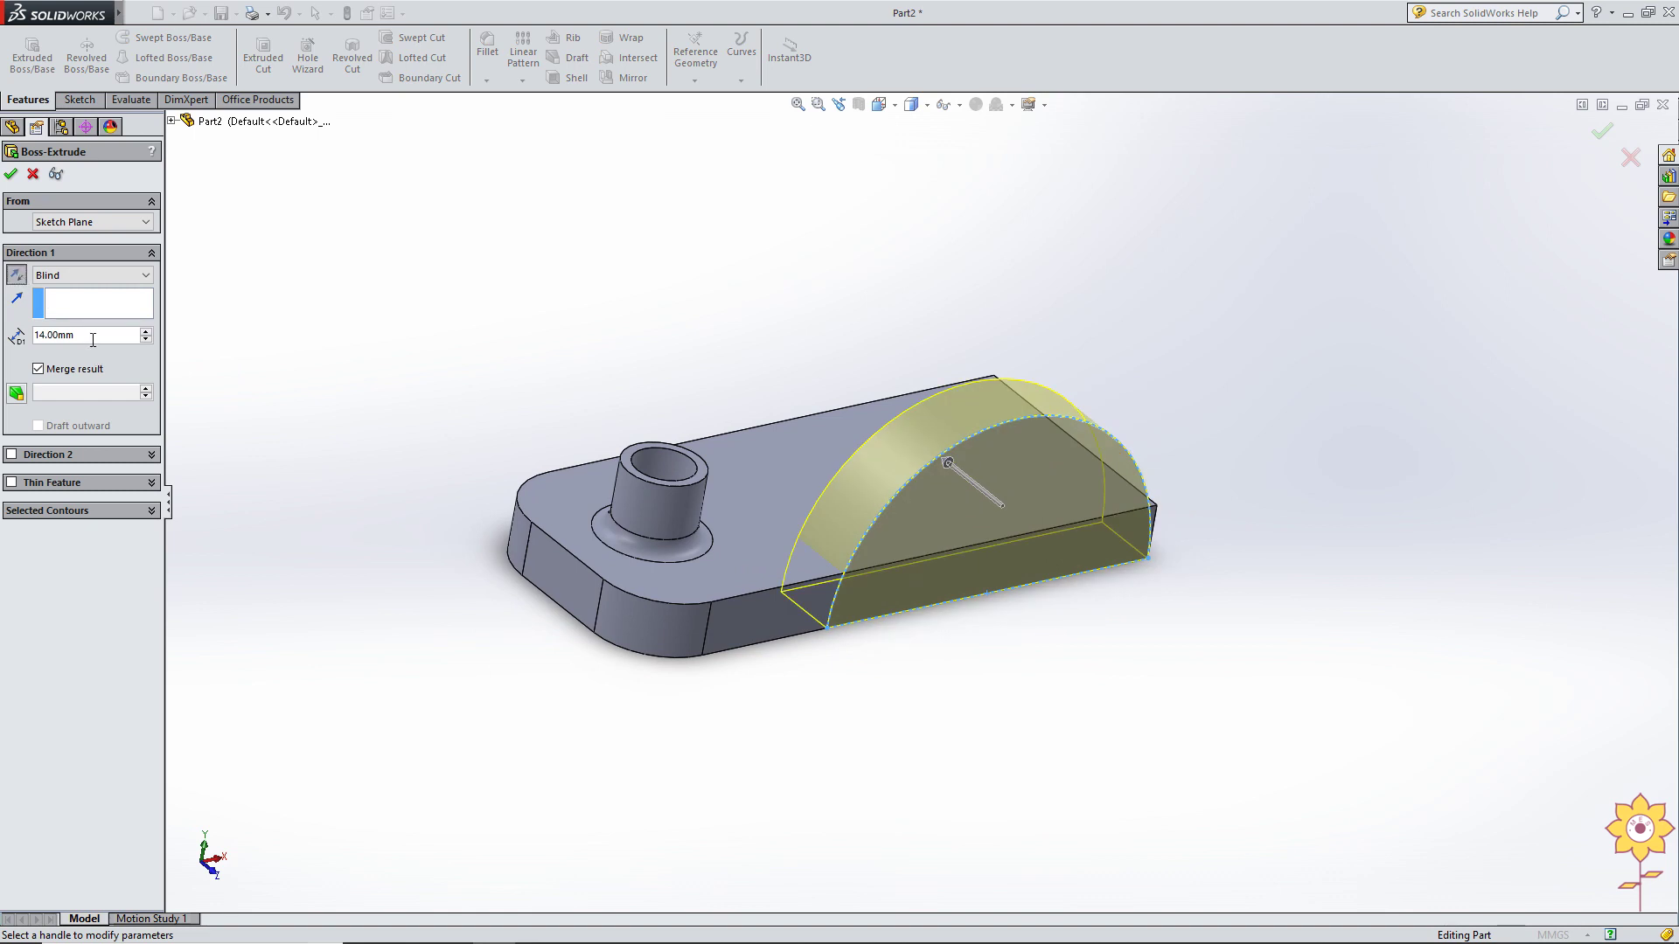
middle_click_drag(479, 404, 515, 454)
left_click(116, 278)
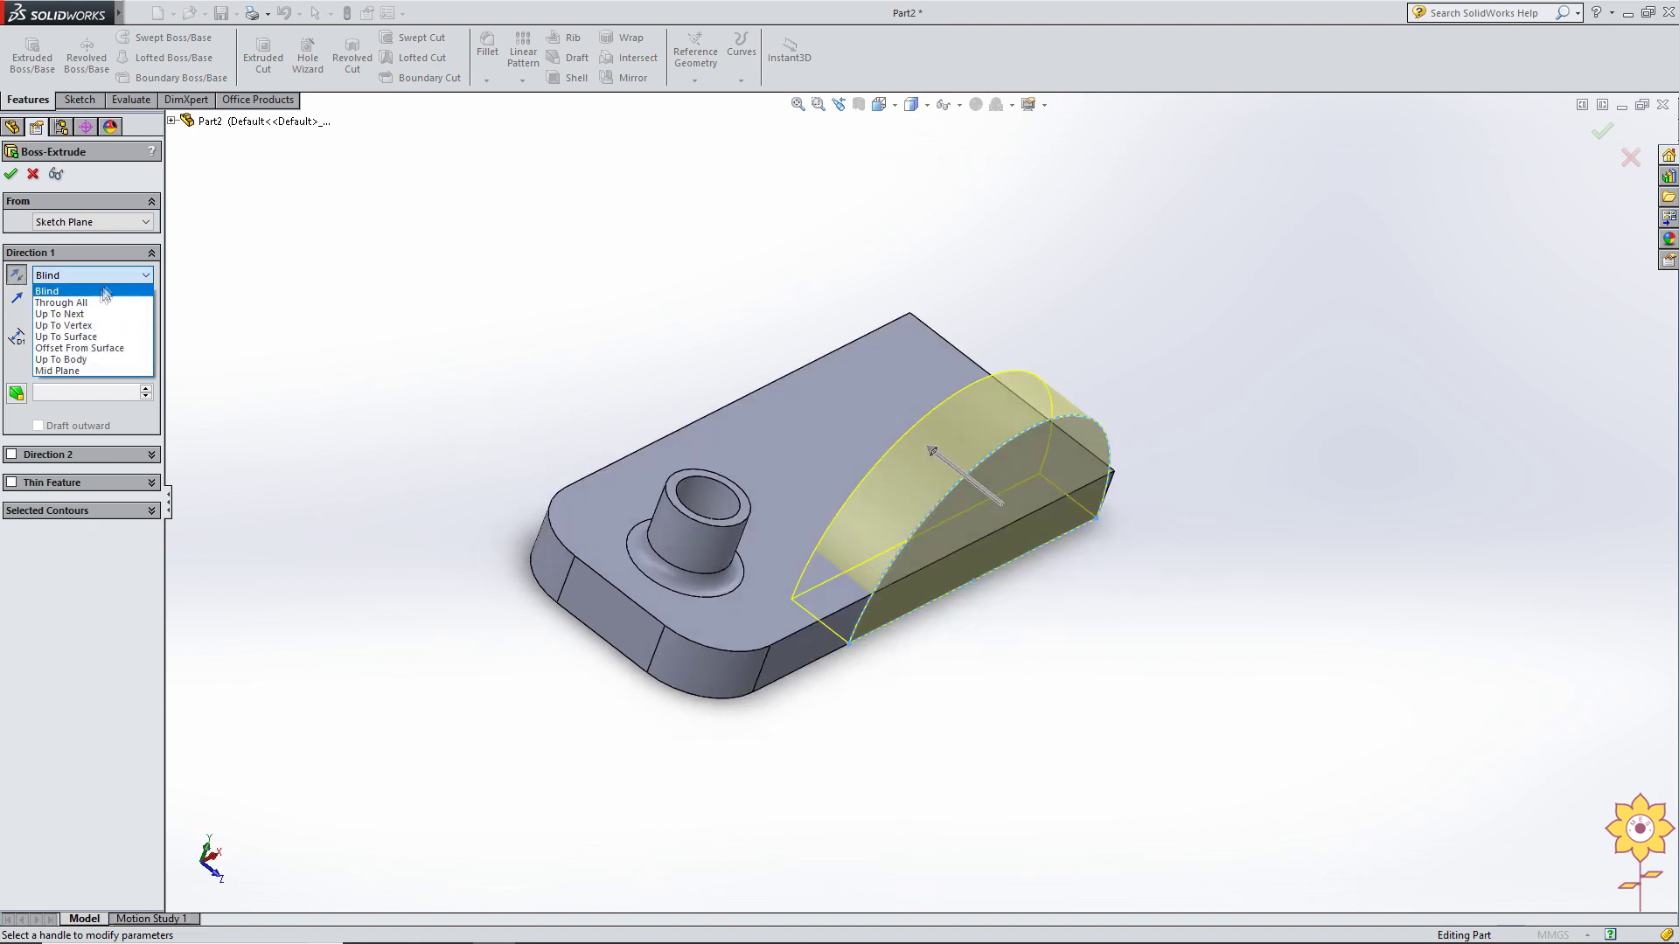
left_click(81, 313)
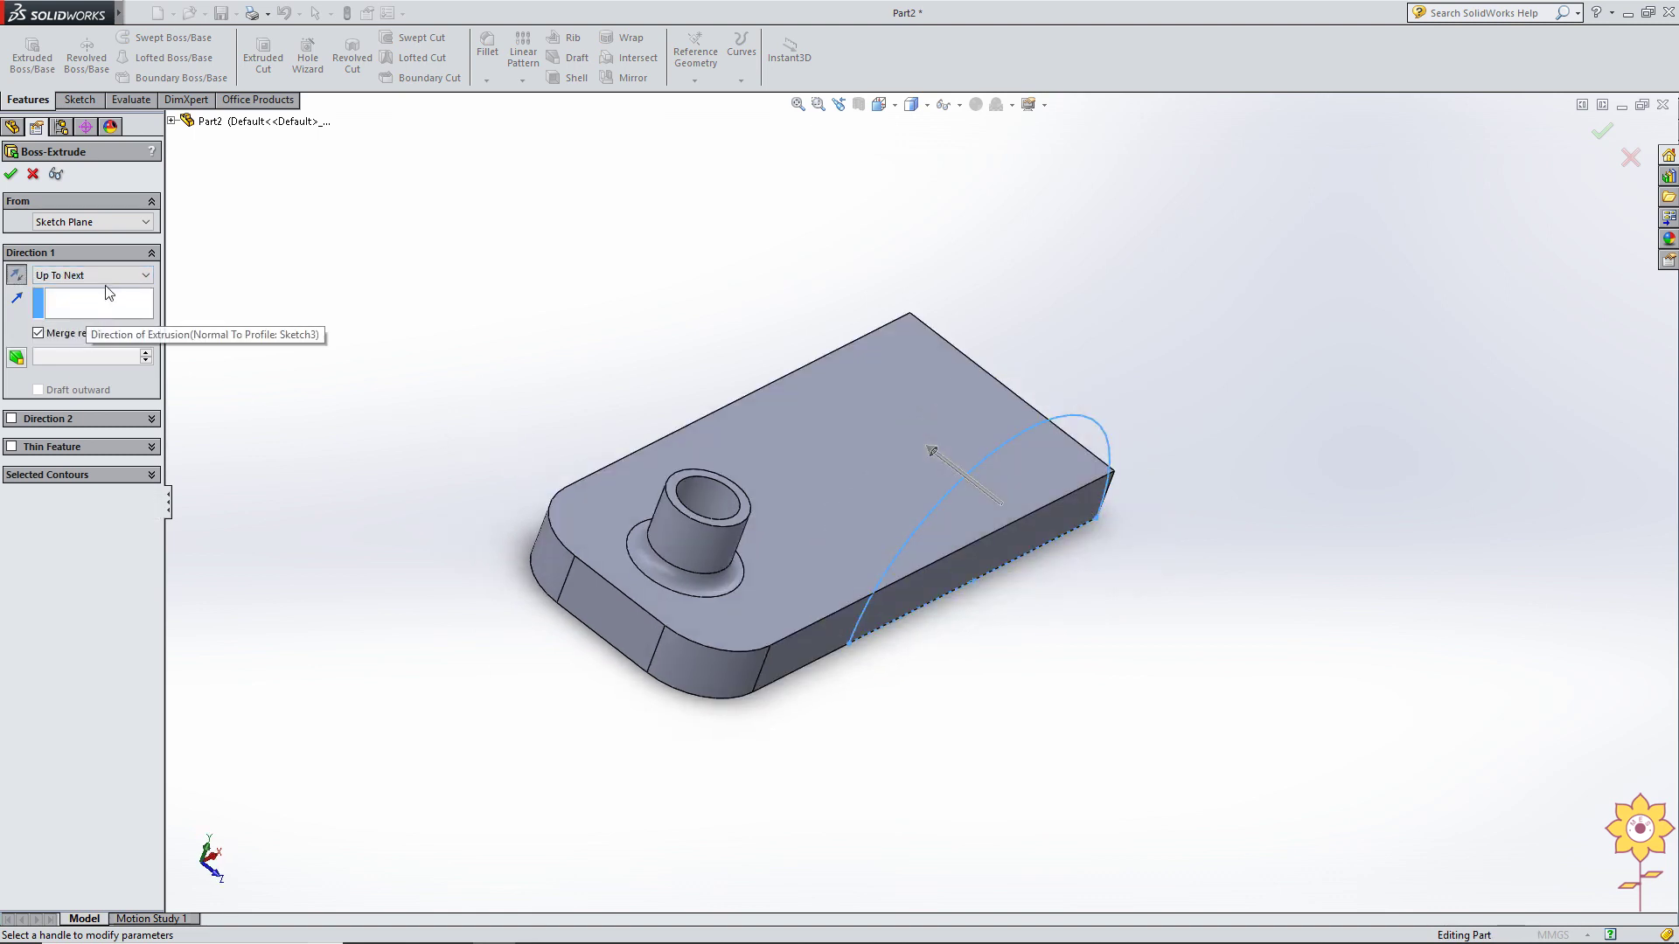
middle_click_drag(962, 302, 1120, 355)
left_click(92, 276)
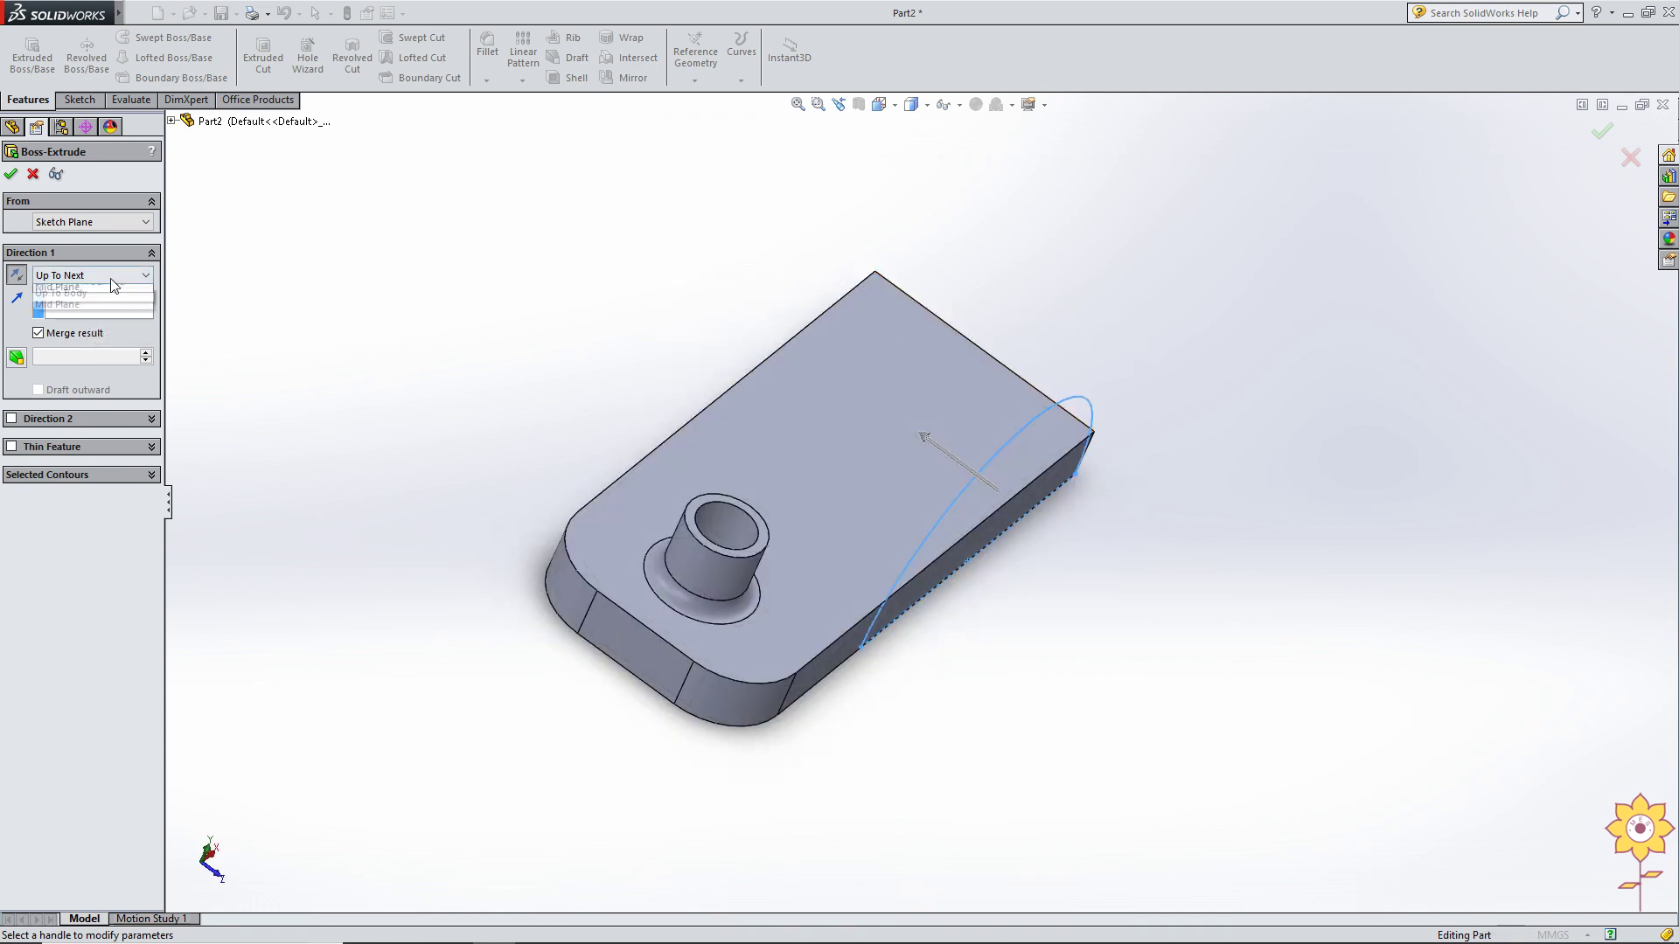
left_click(89, 336)
mouse_move(805, 254)
middle_mouse_down()
mouse_move(621, 448)
mouse_move(592, 314)
mouse_move(856, 292)
mouse_move(881, 317)
middle_mouse_up()
left_click(558, 505)
left_click(10, 175)
mouse_move(1272, 381)
middle_mouse_down()
mouse_move(1172, 284)
mouse_move(1053, 339)
middle_mouse_up()
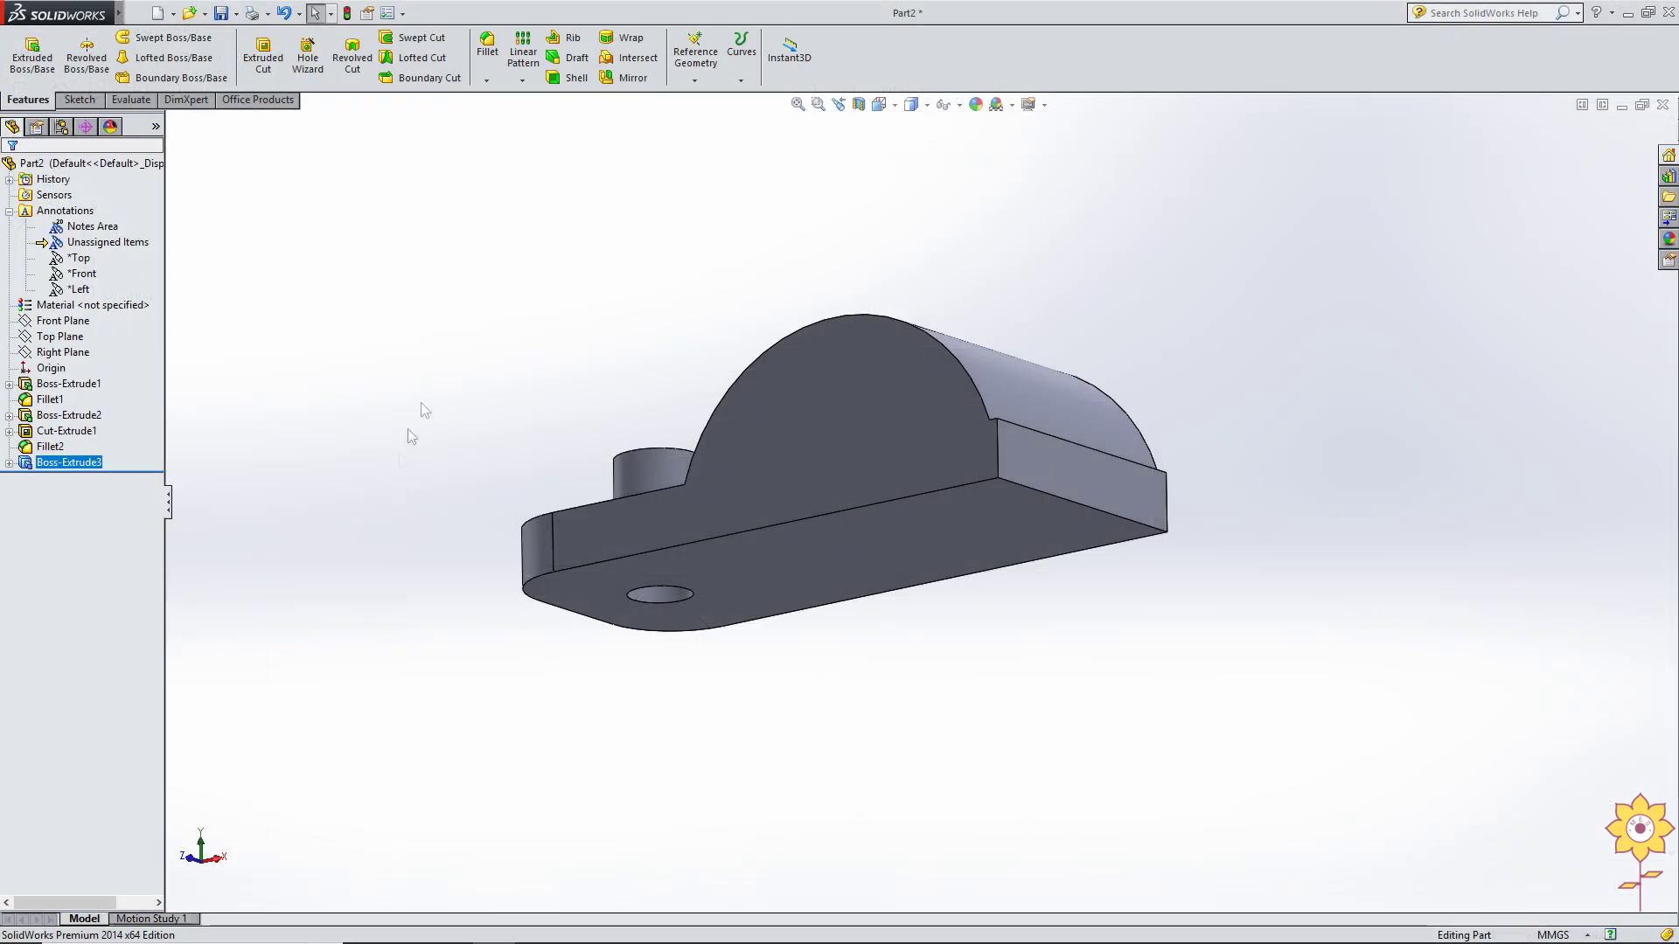
middle_click_drag(421, 404, 458, 375)
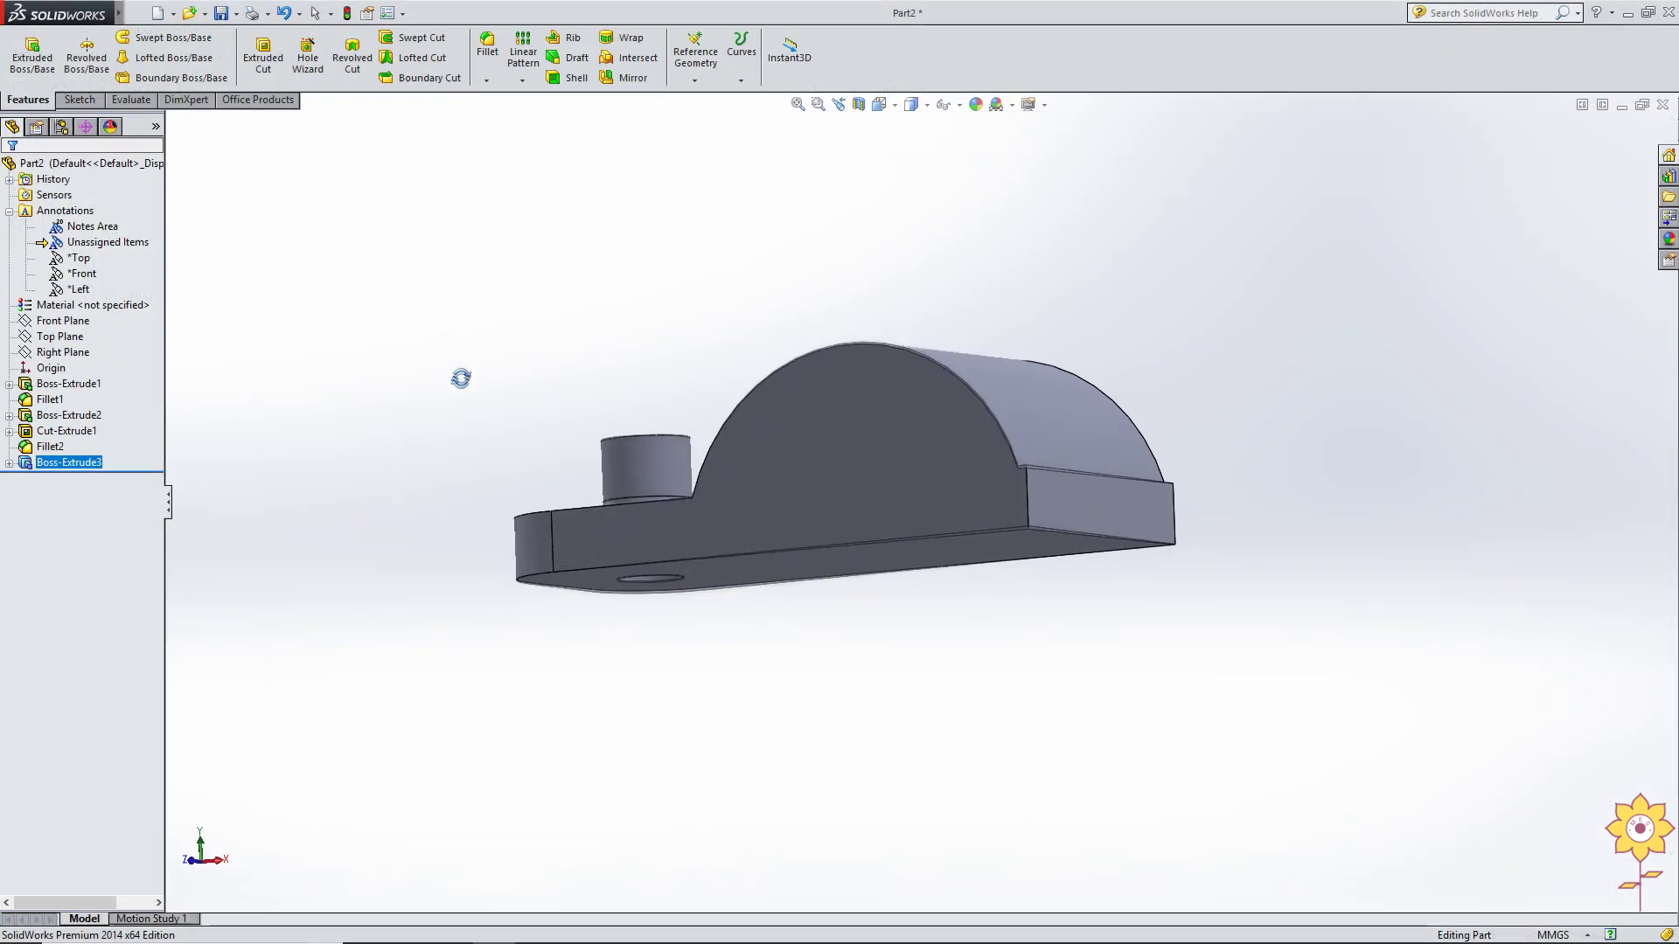
Open Sketch4 on the arch's front face, viewed normal, with the Circle tool active.
left_click(834, 430)
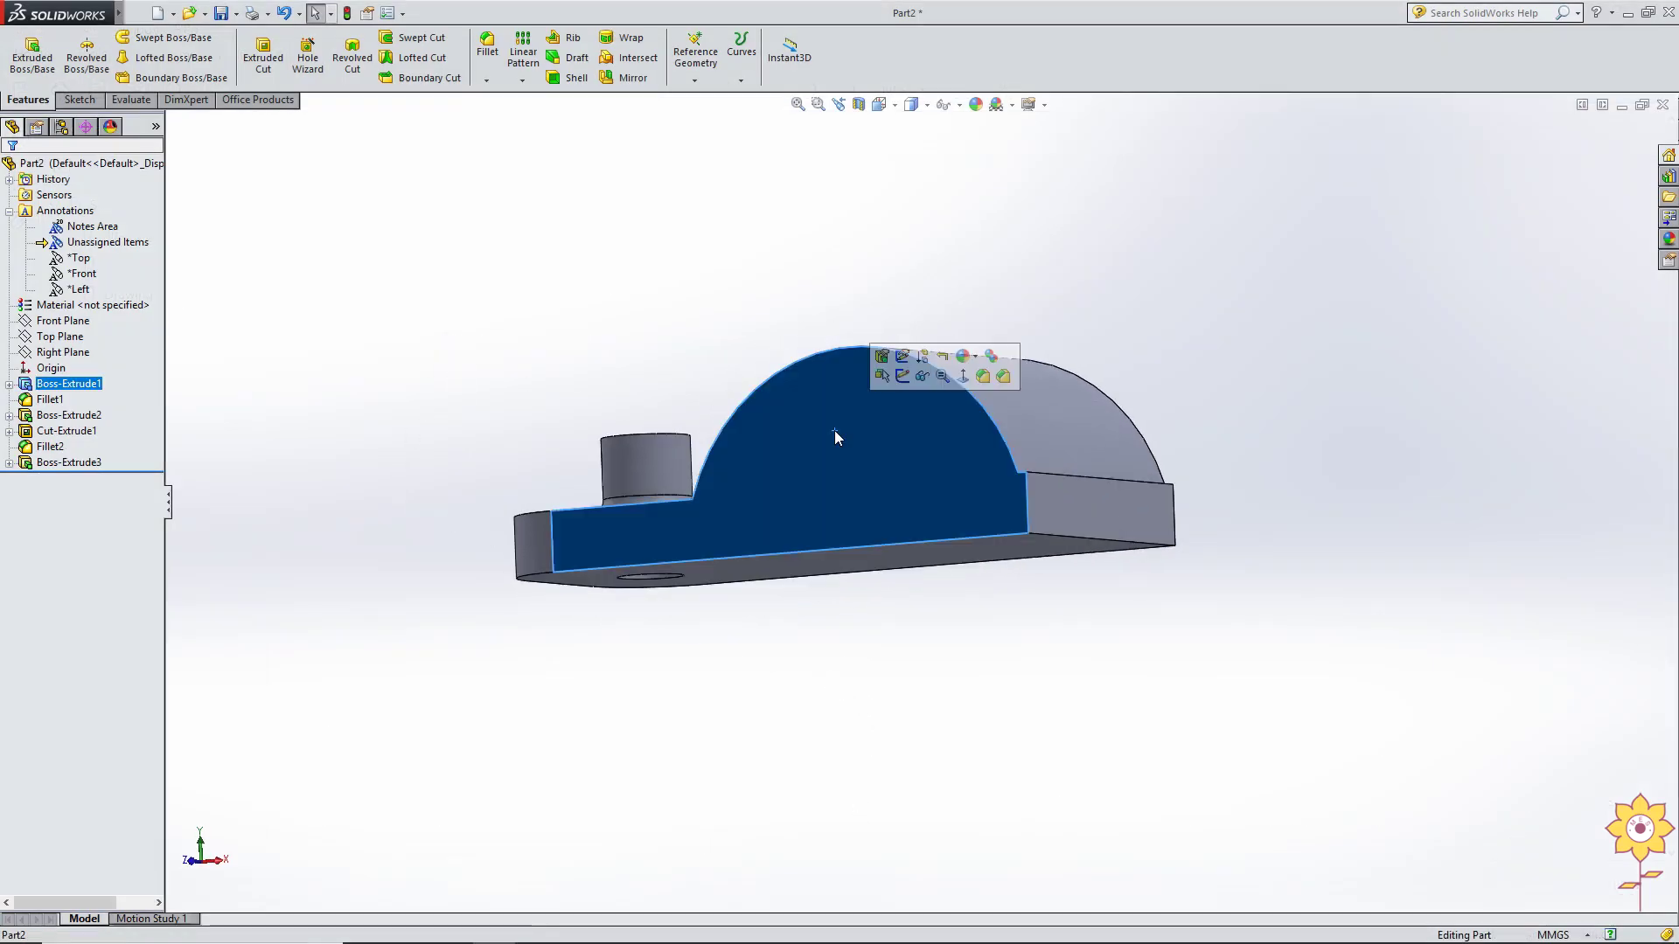
left_click(902, 376)
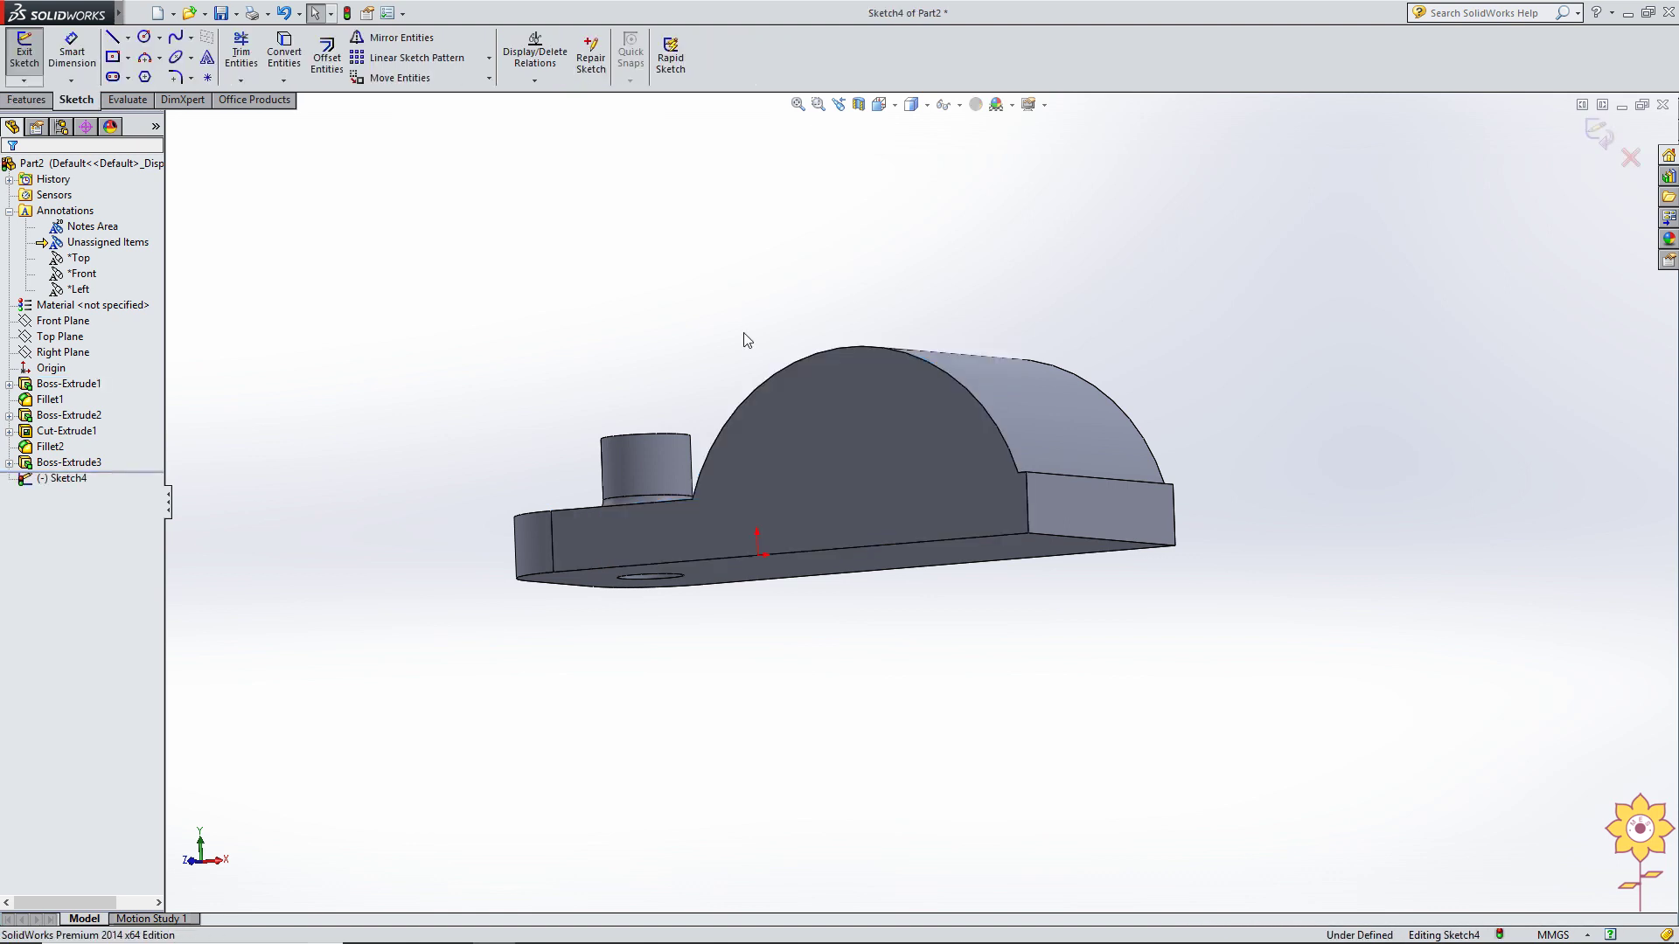
key("ctrl+8")
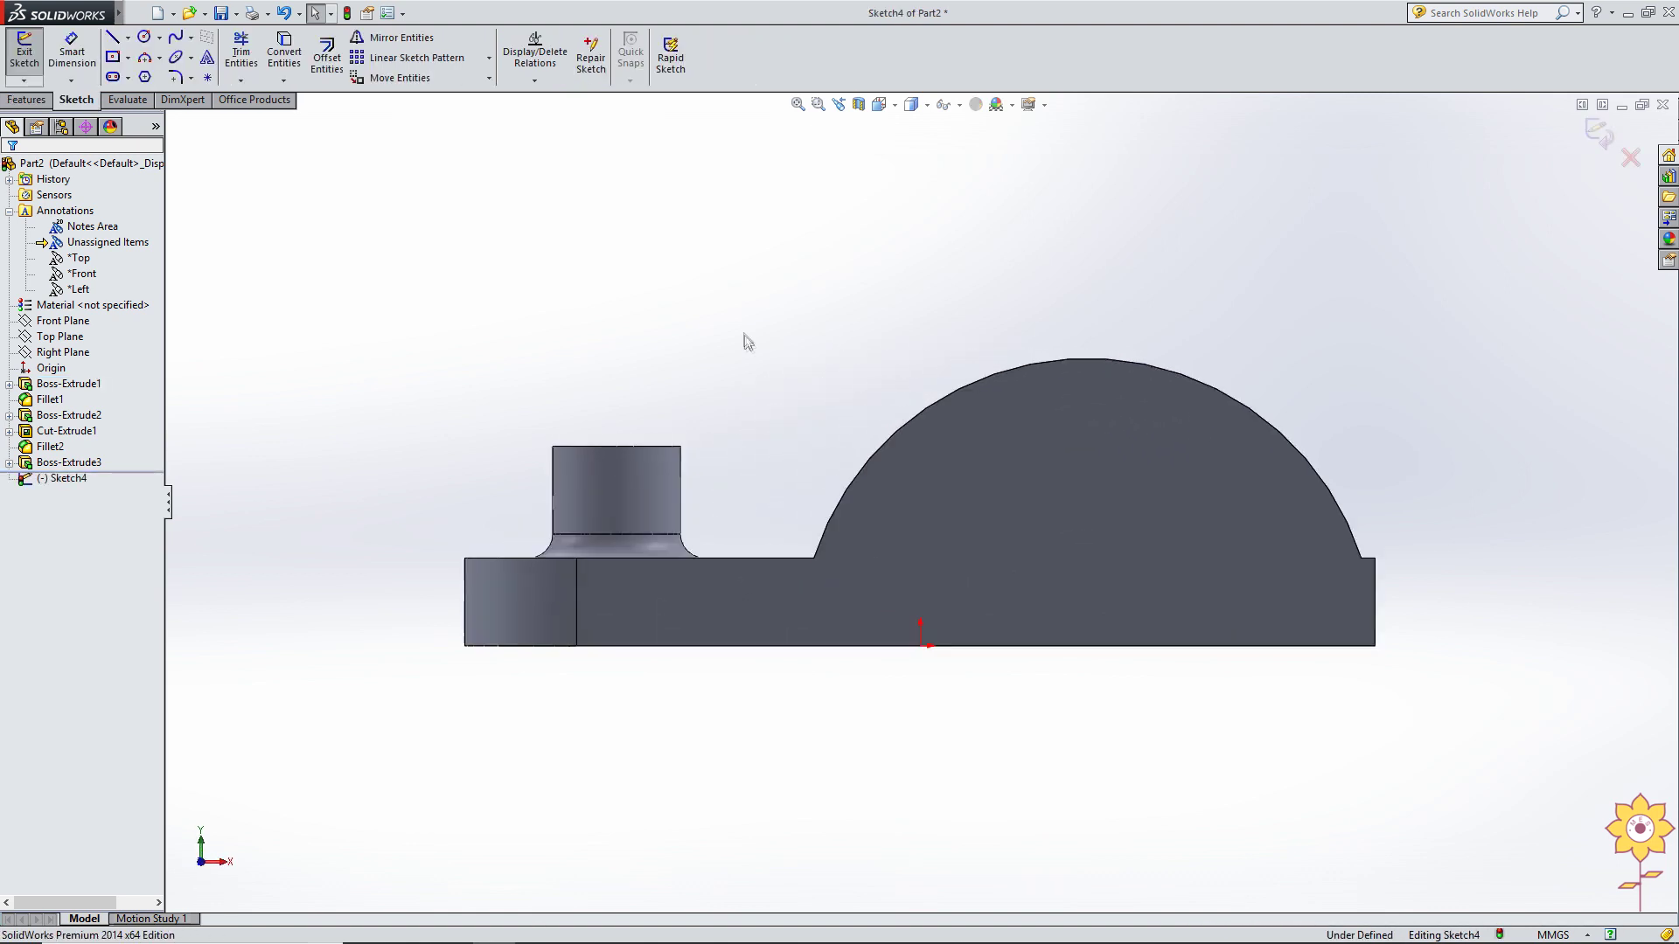
left_click(143, 37)
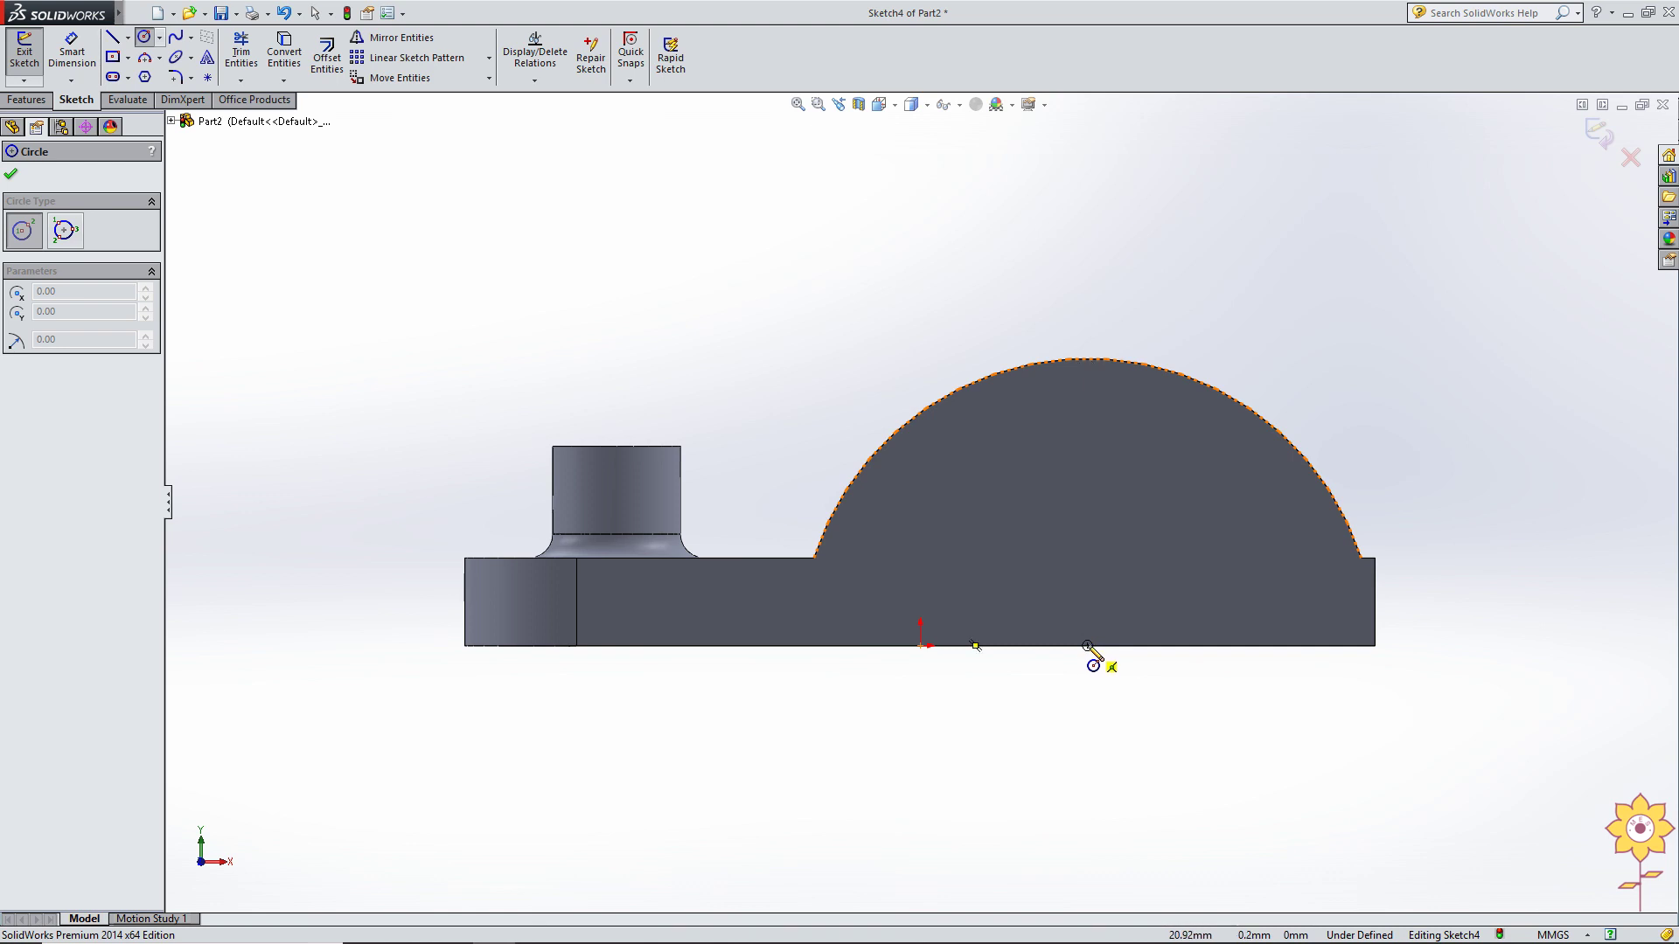
Draw a circle centred on the base's bottom edge beneath the arch.
left_click(1087, 646)
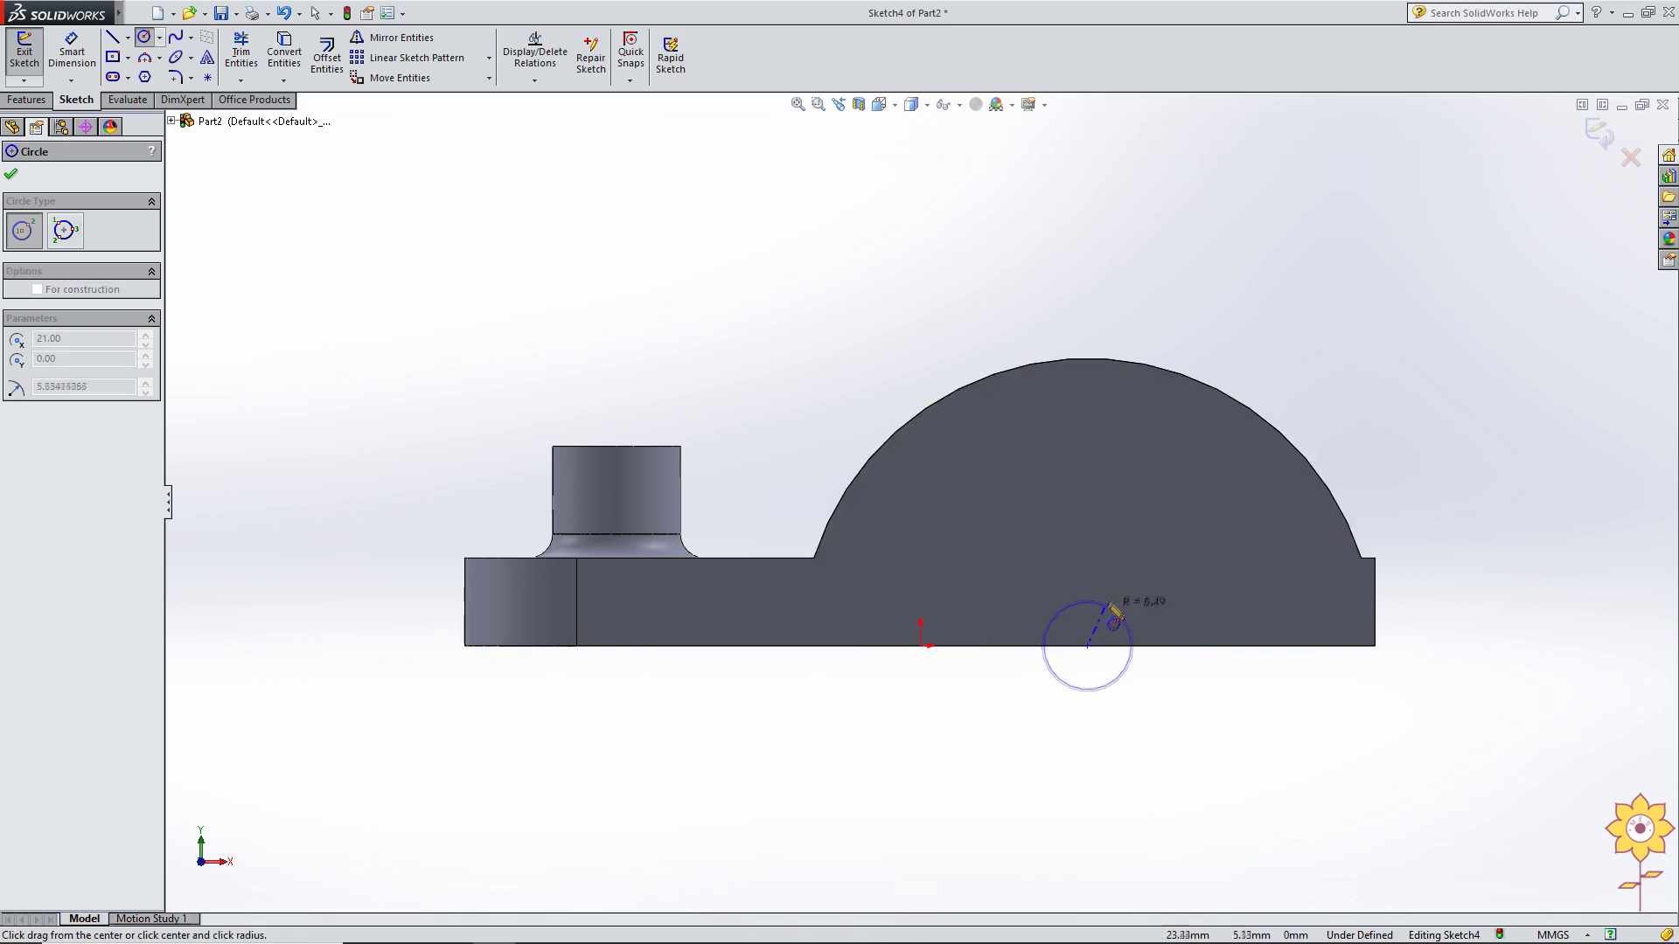
left_click(1171, 443)
right_click(1164, 300)
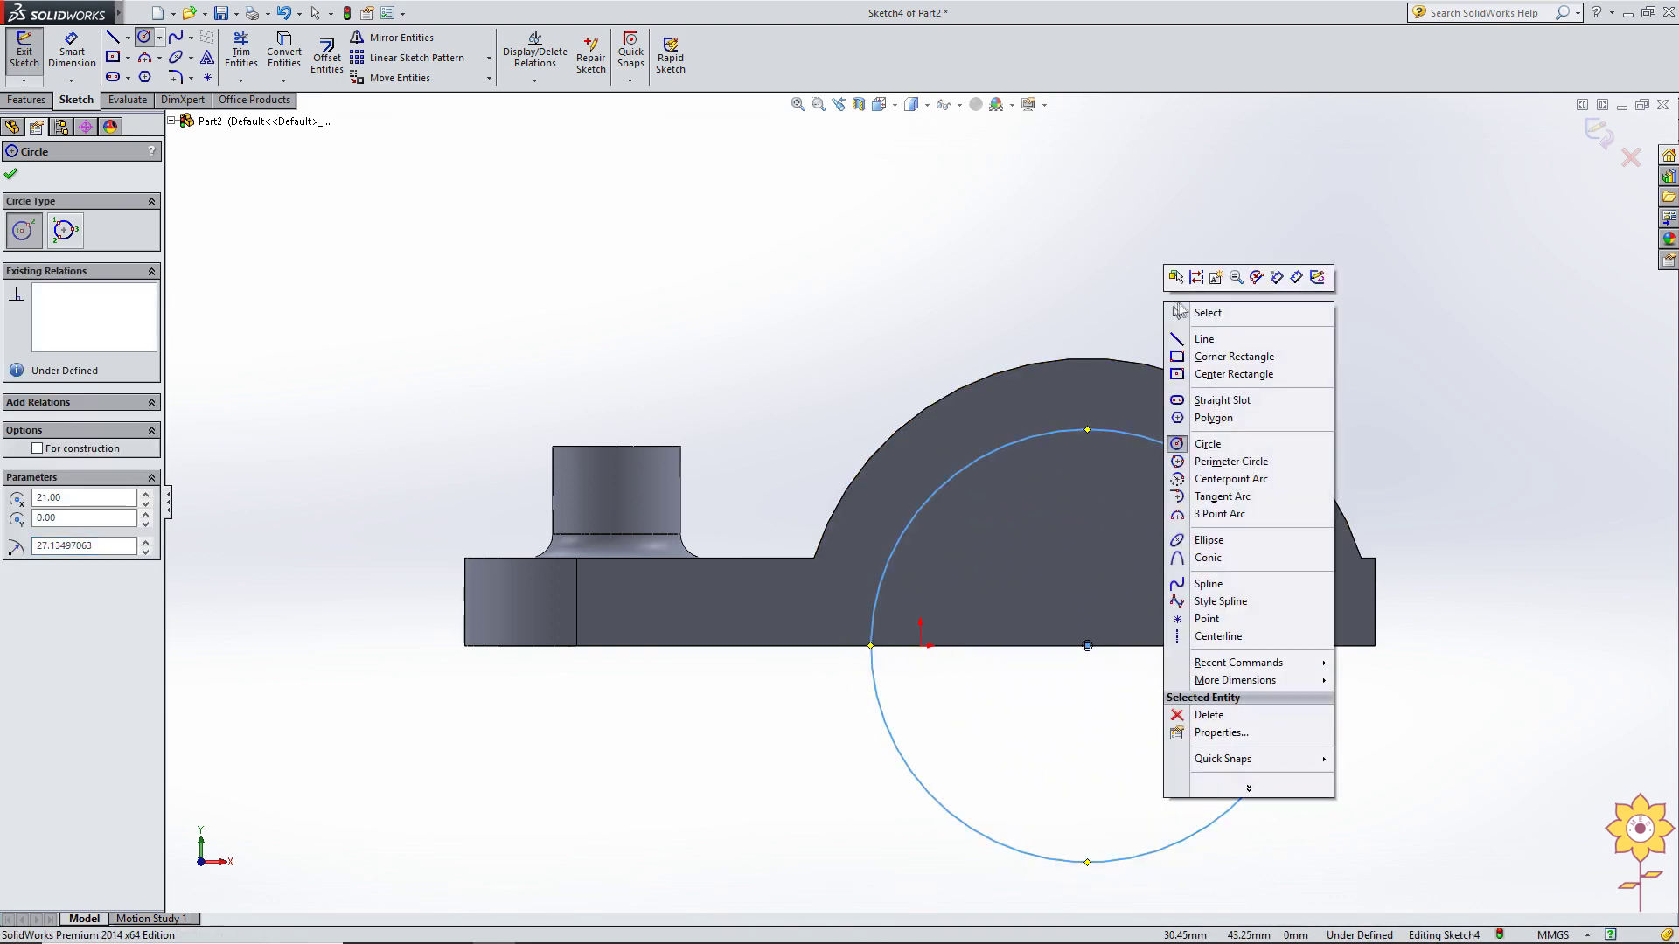
left_click(1215, 314)
Dimension the circle to Ø46 mm and exit the sketch.
left_click(72, 51)
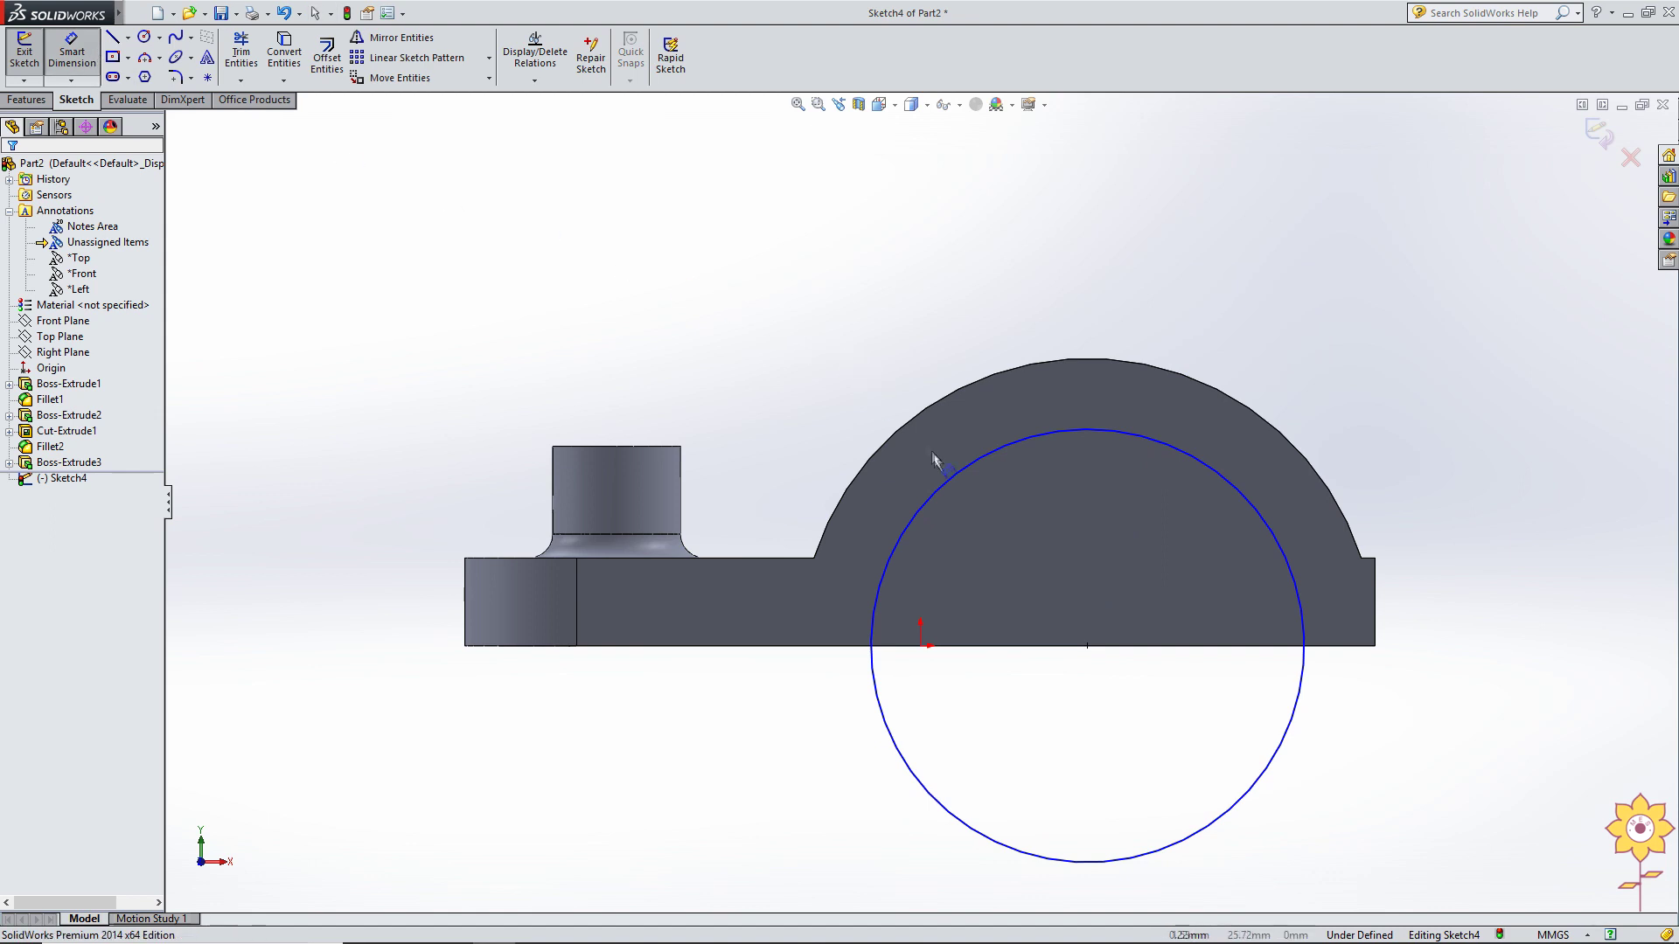
left_click(960, 483)
left_click(861, 317)
type("46")
key("Return")
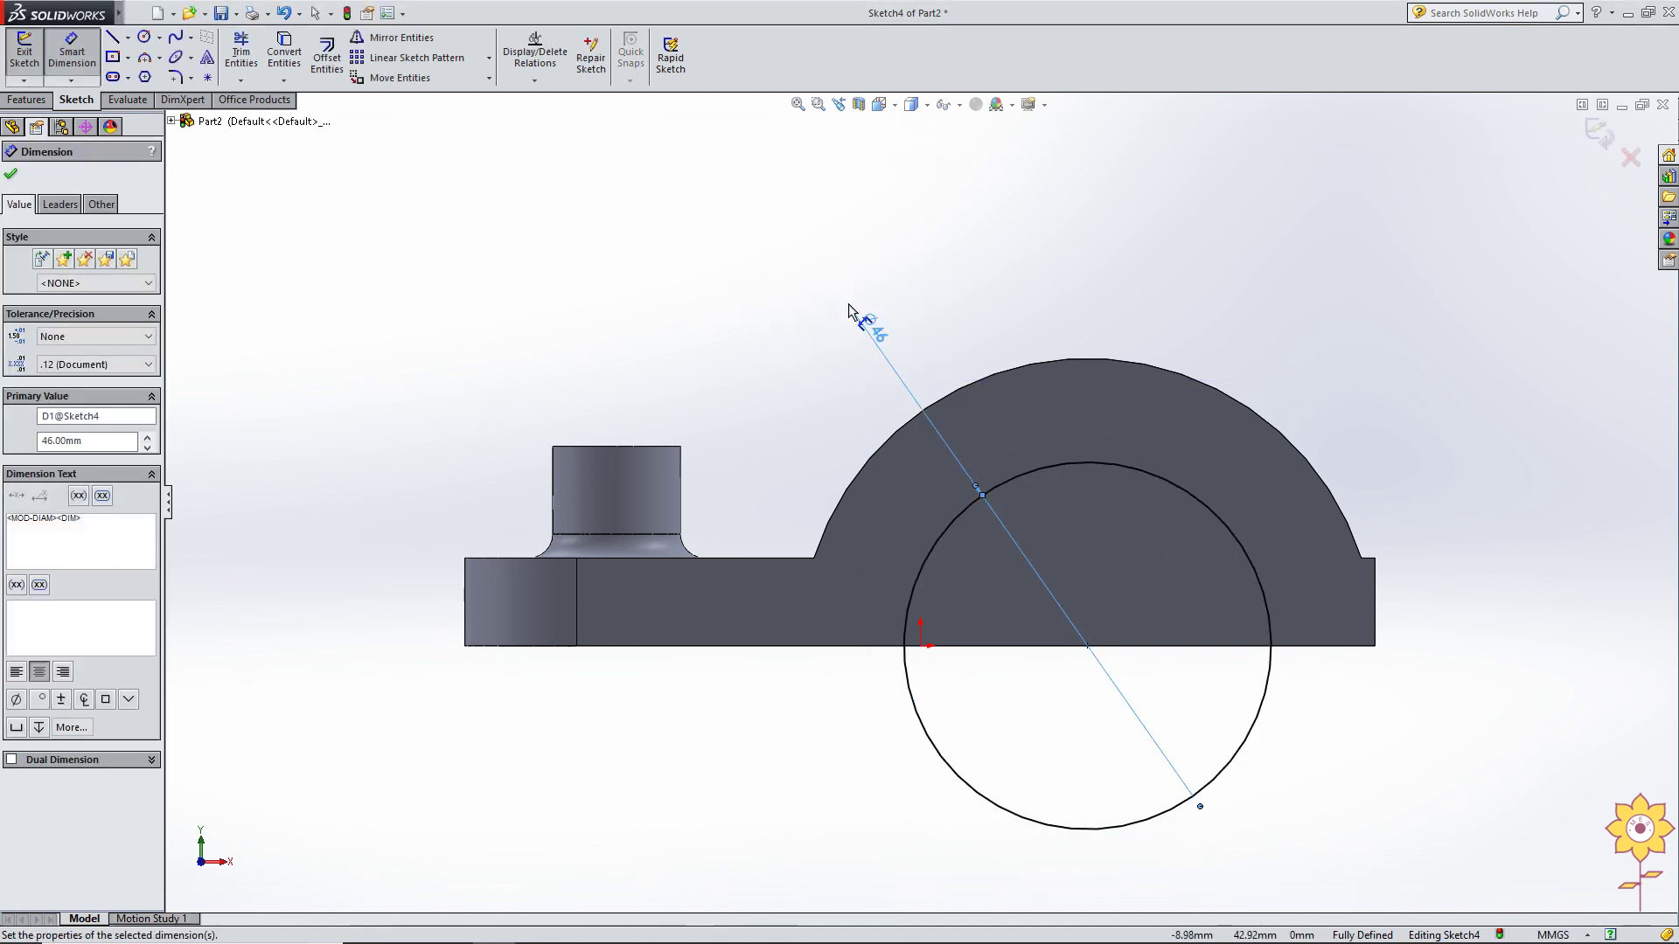
left_click(10, 175)
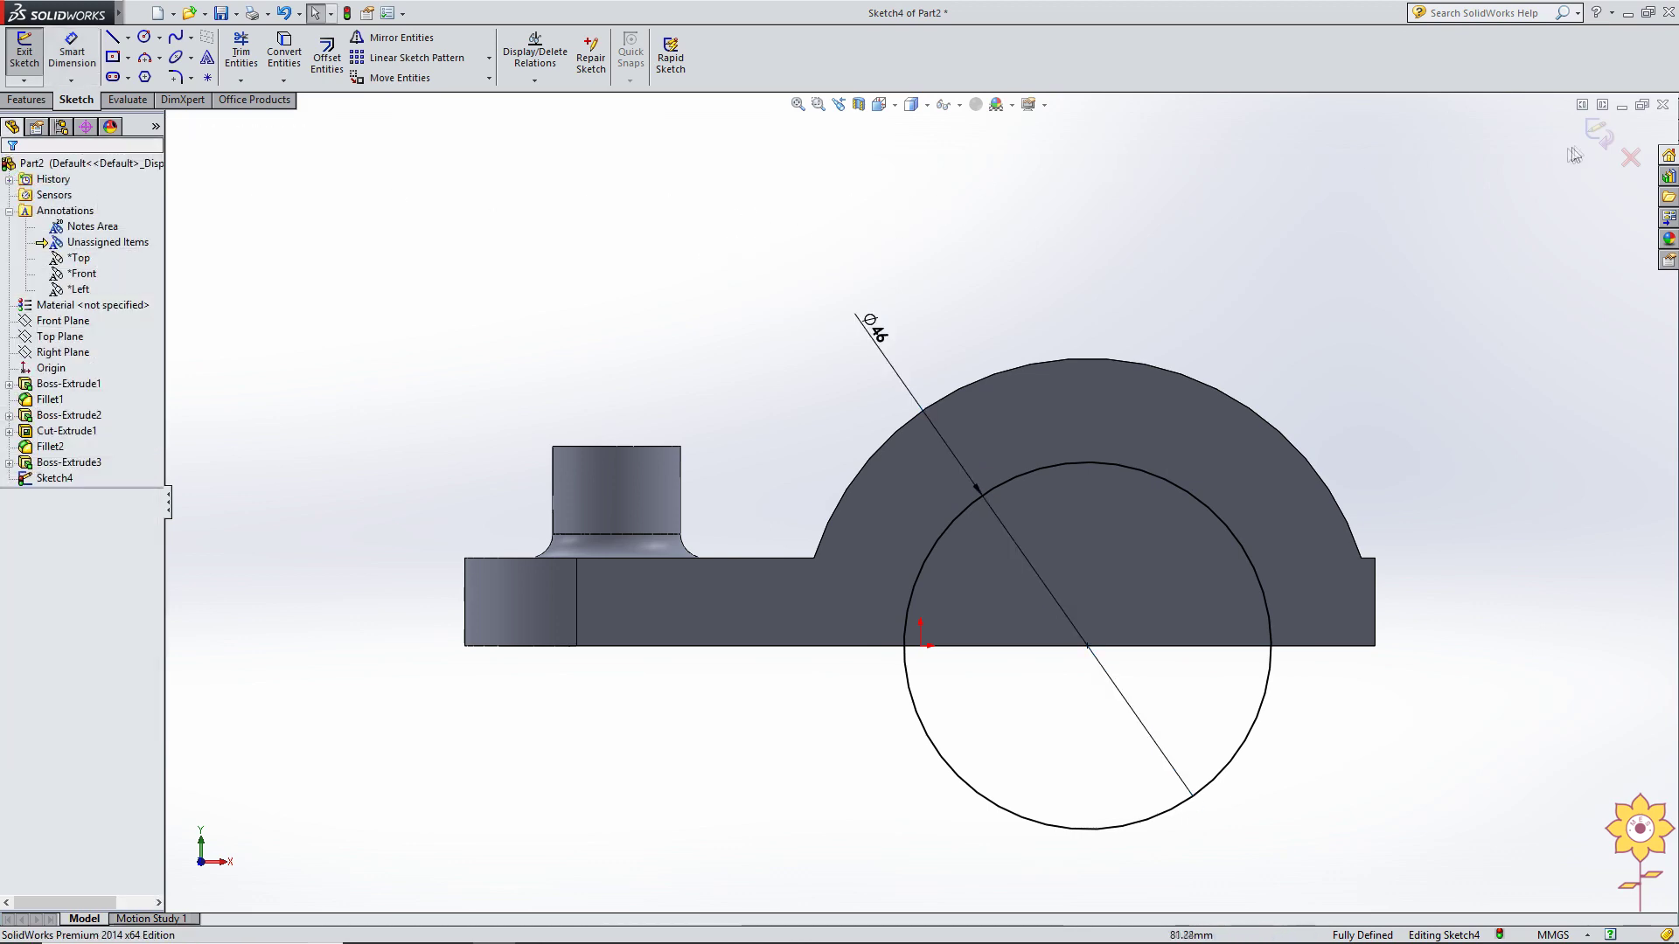
left_click(1599, 131)
middle_click_drag(758, 313, 804, 392)
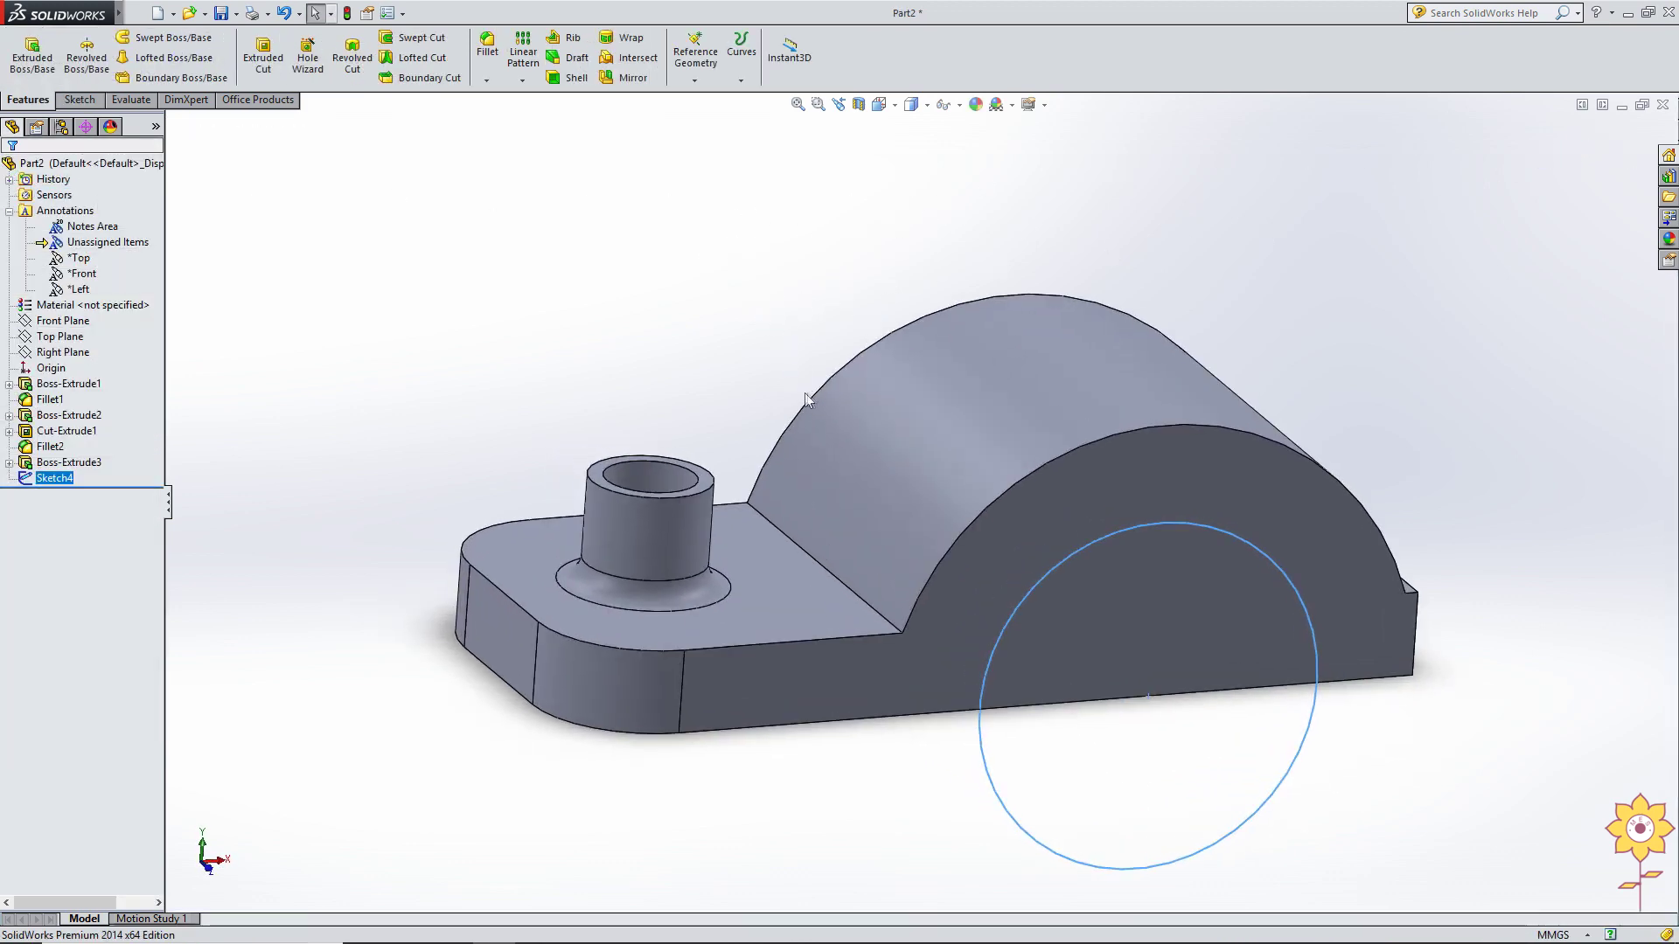
Cut-extrude the Ø46 circle Up To Next through the arch, then glance at the PDF drawing.
left_click(263, 52)
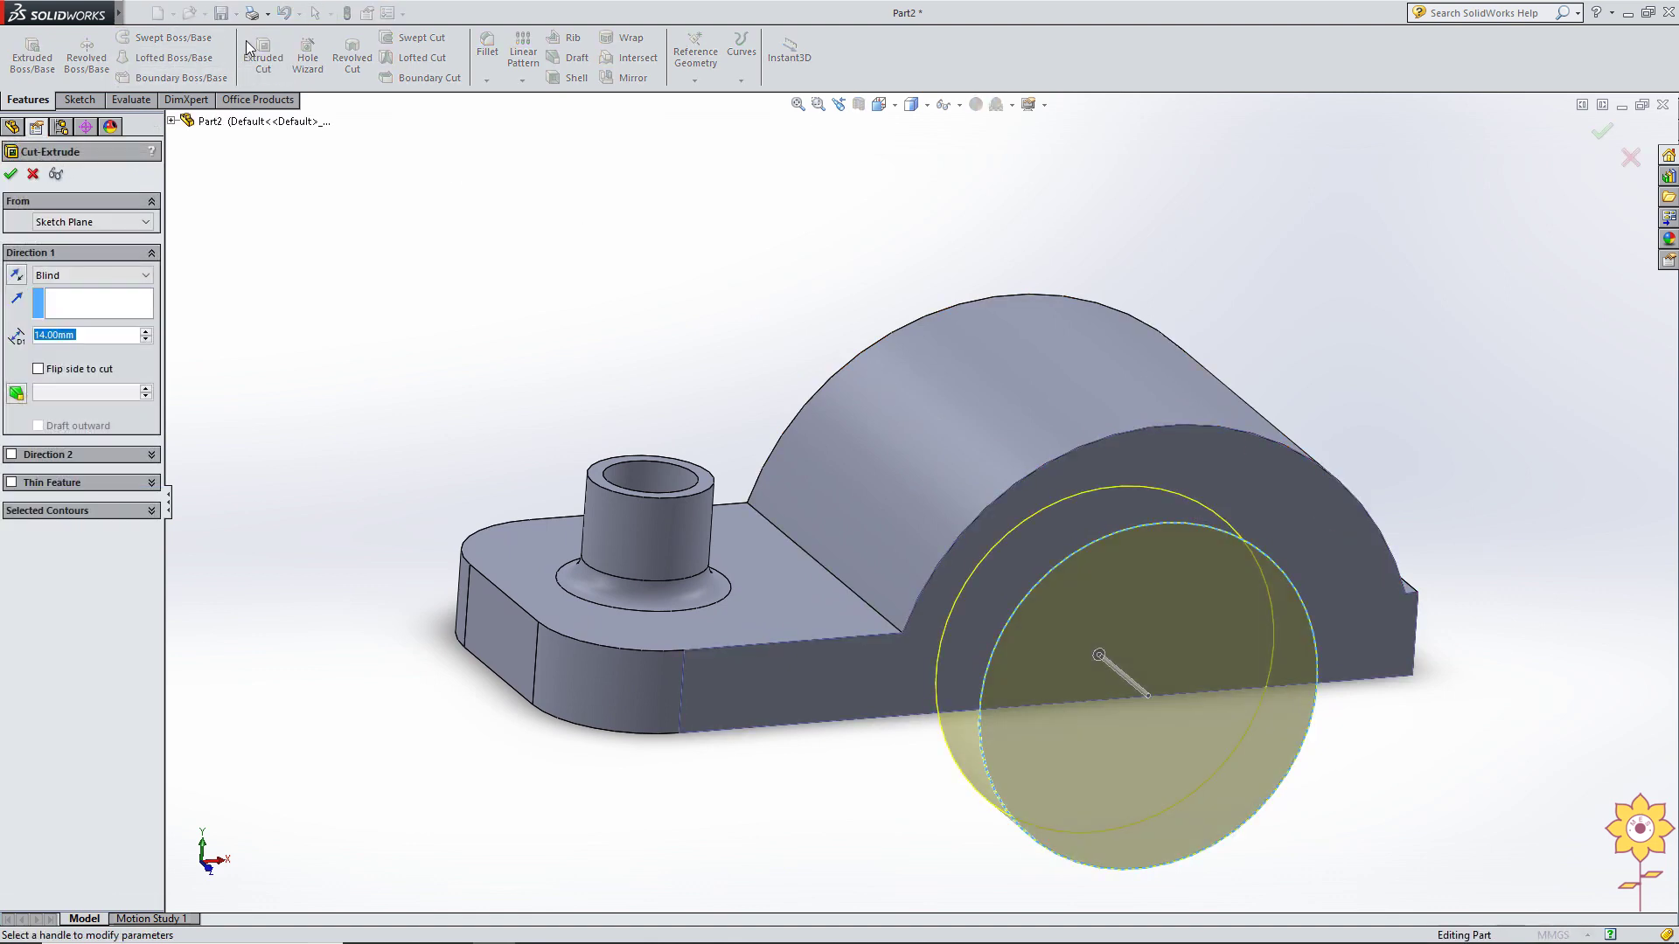
left_click(88, 275)
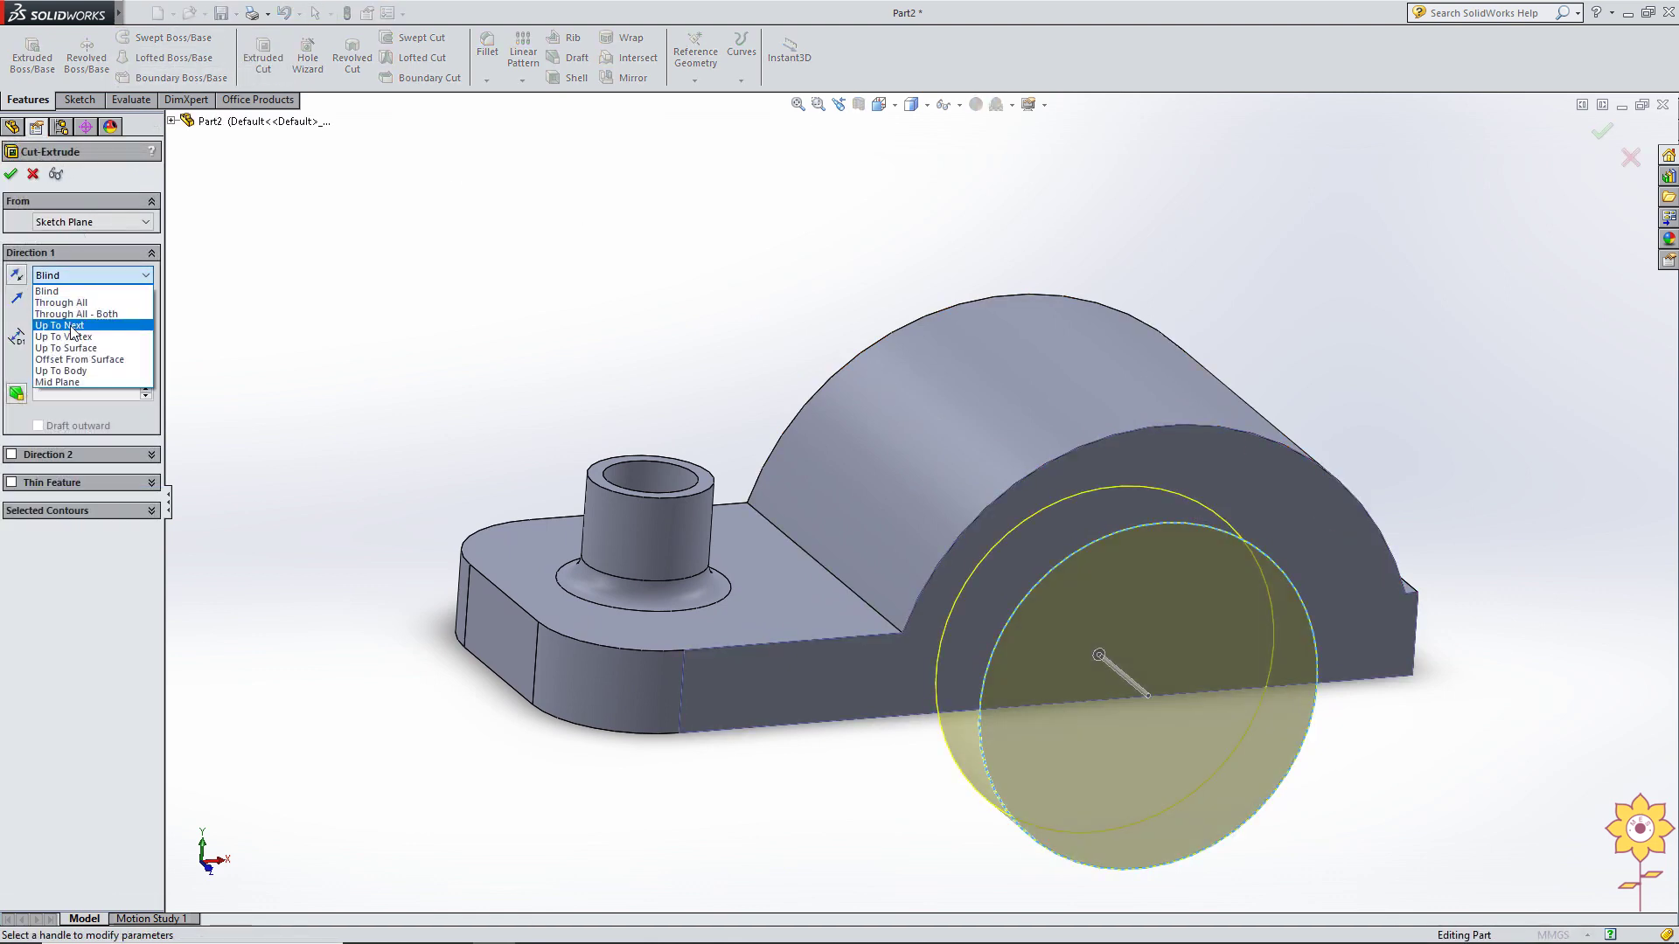
left_click(70, 326)
left_click(11, 176)
mouse_move(1104, 214)
middle_mouse_down()
mouse_move(1087, 187)
mouse_move(790, 131)
mouse_move(1115, 173)
middle_mouse_up()
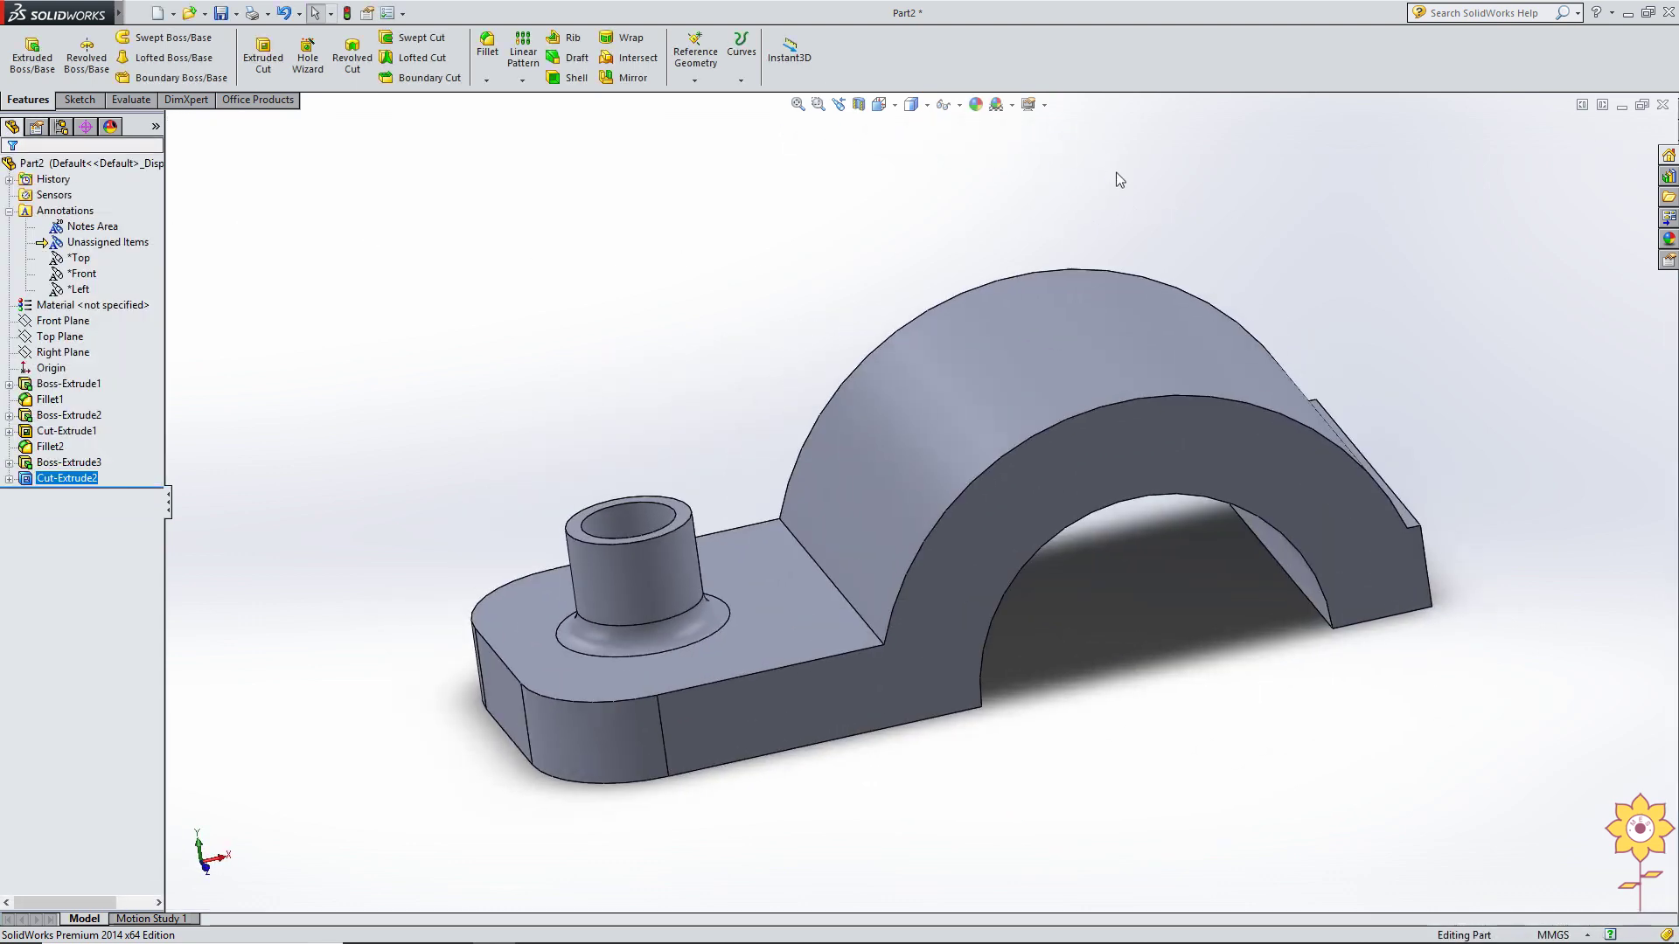
mouse_move(1020, 338)
middle_mouse_down()
mouse_move(1004, 262)
mouse_move(1386, 282)
middle_mouse_up()
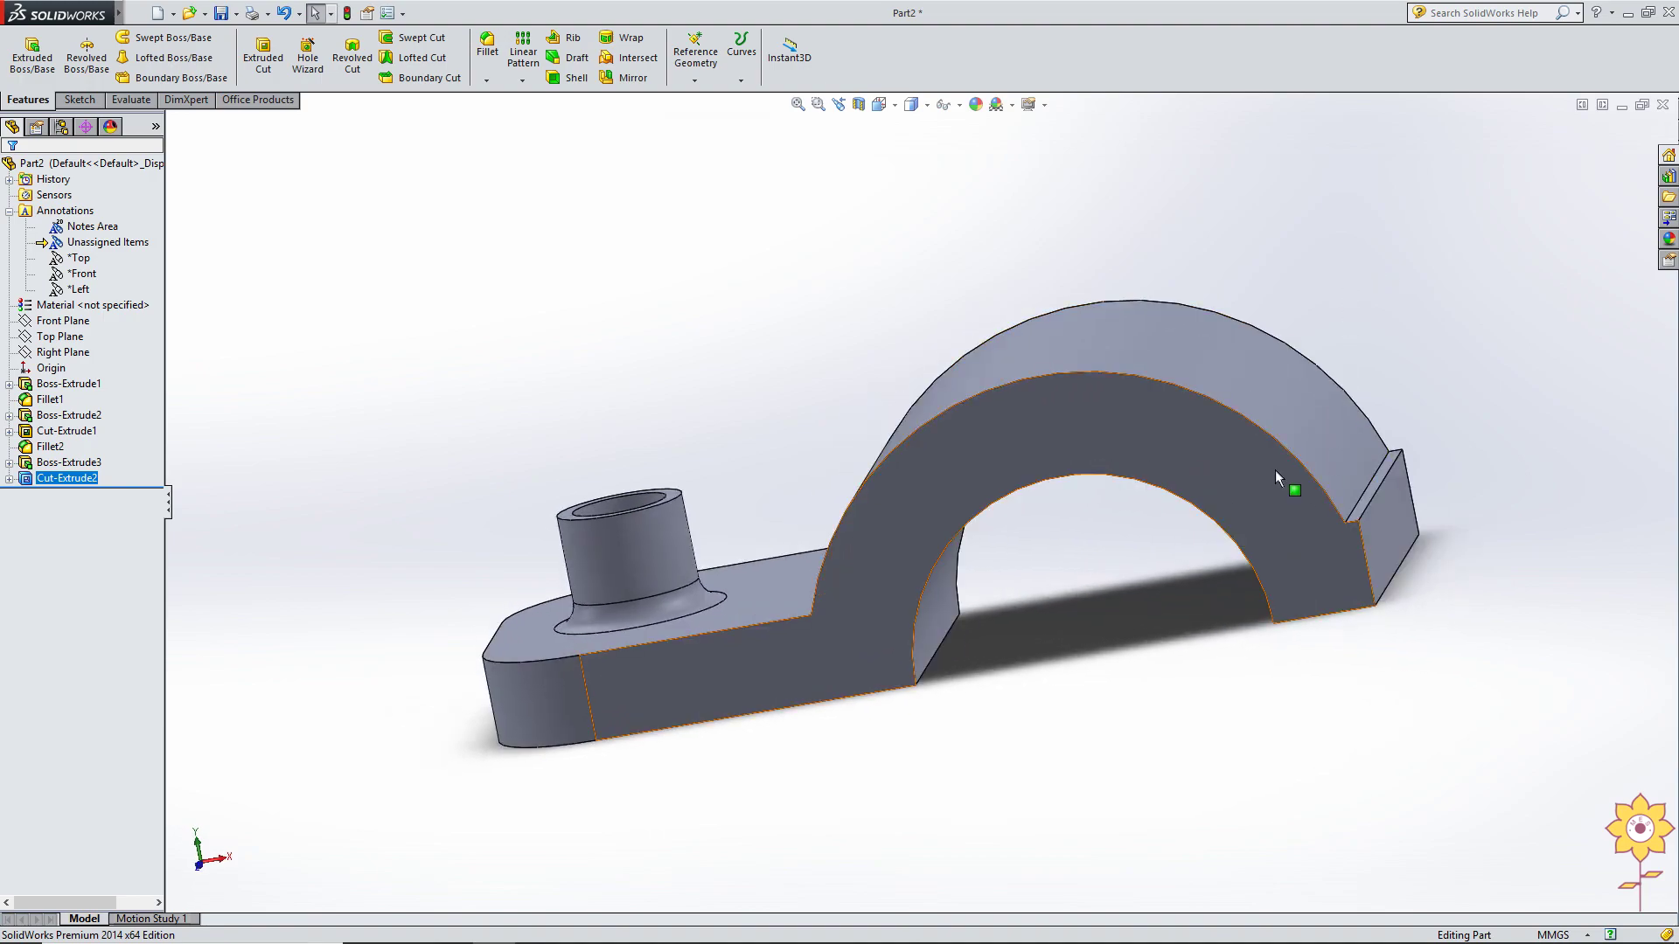
key("alt+Tab")
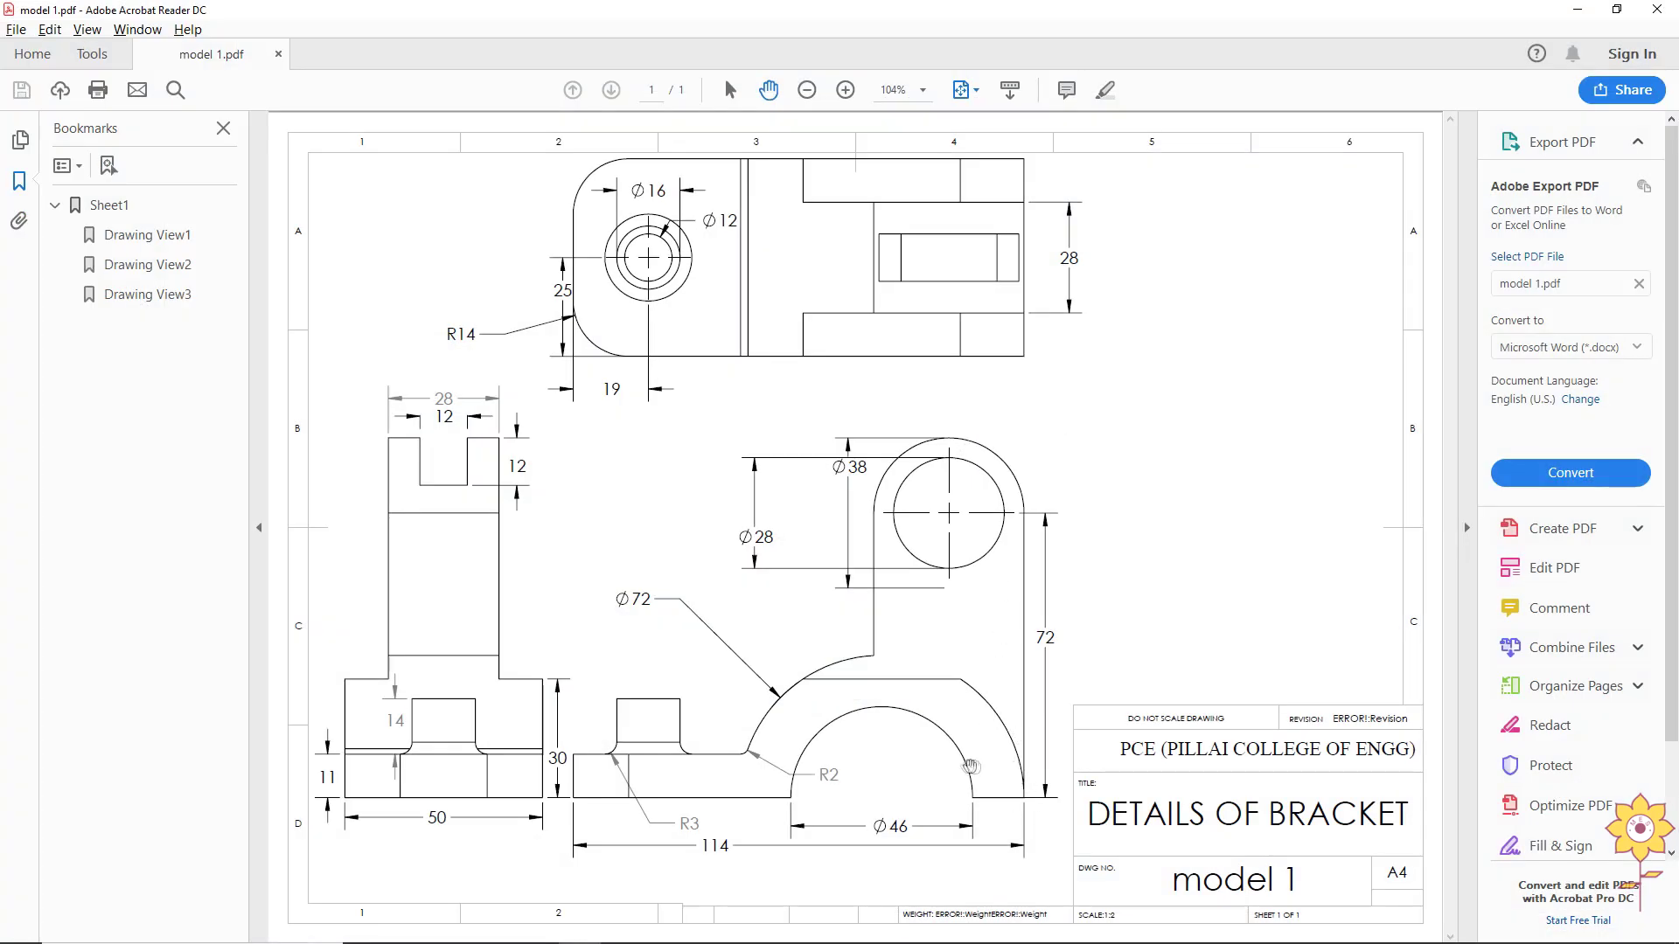
key("alt+Tab")
Start a sketch on the arch's front face and view it normal.
left_click(1284, 500)
right_click(1284, 500)
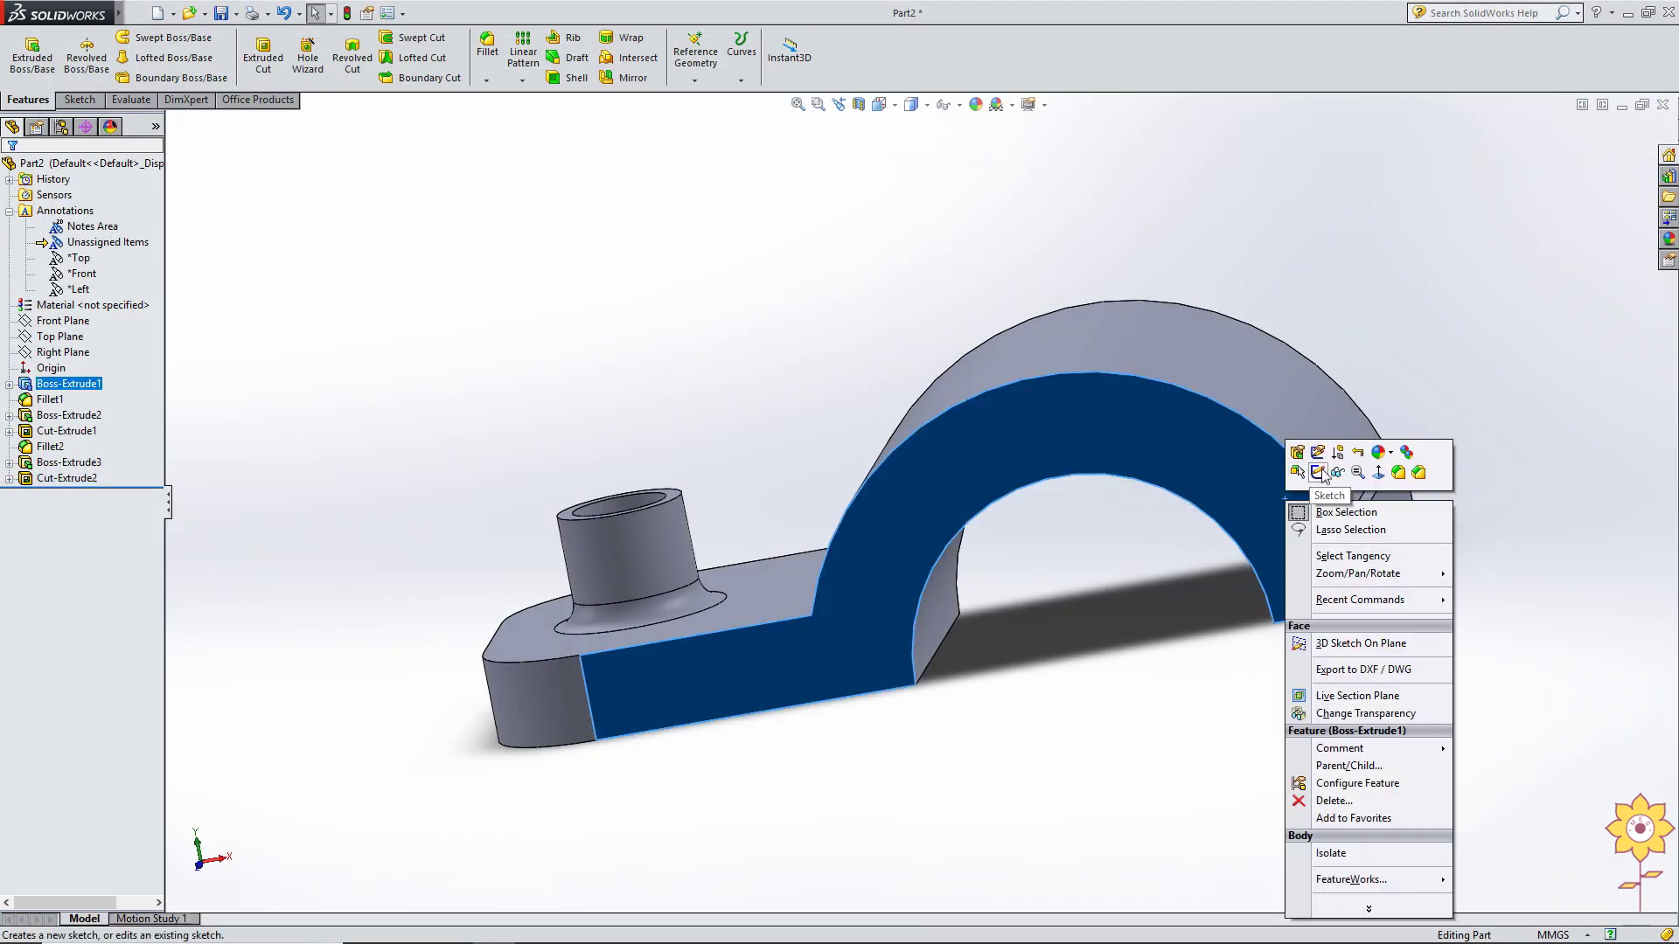
left_click(1319, 472)
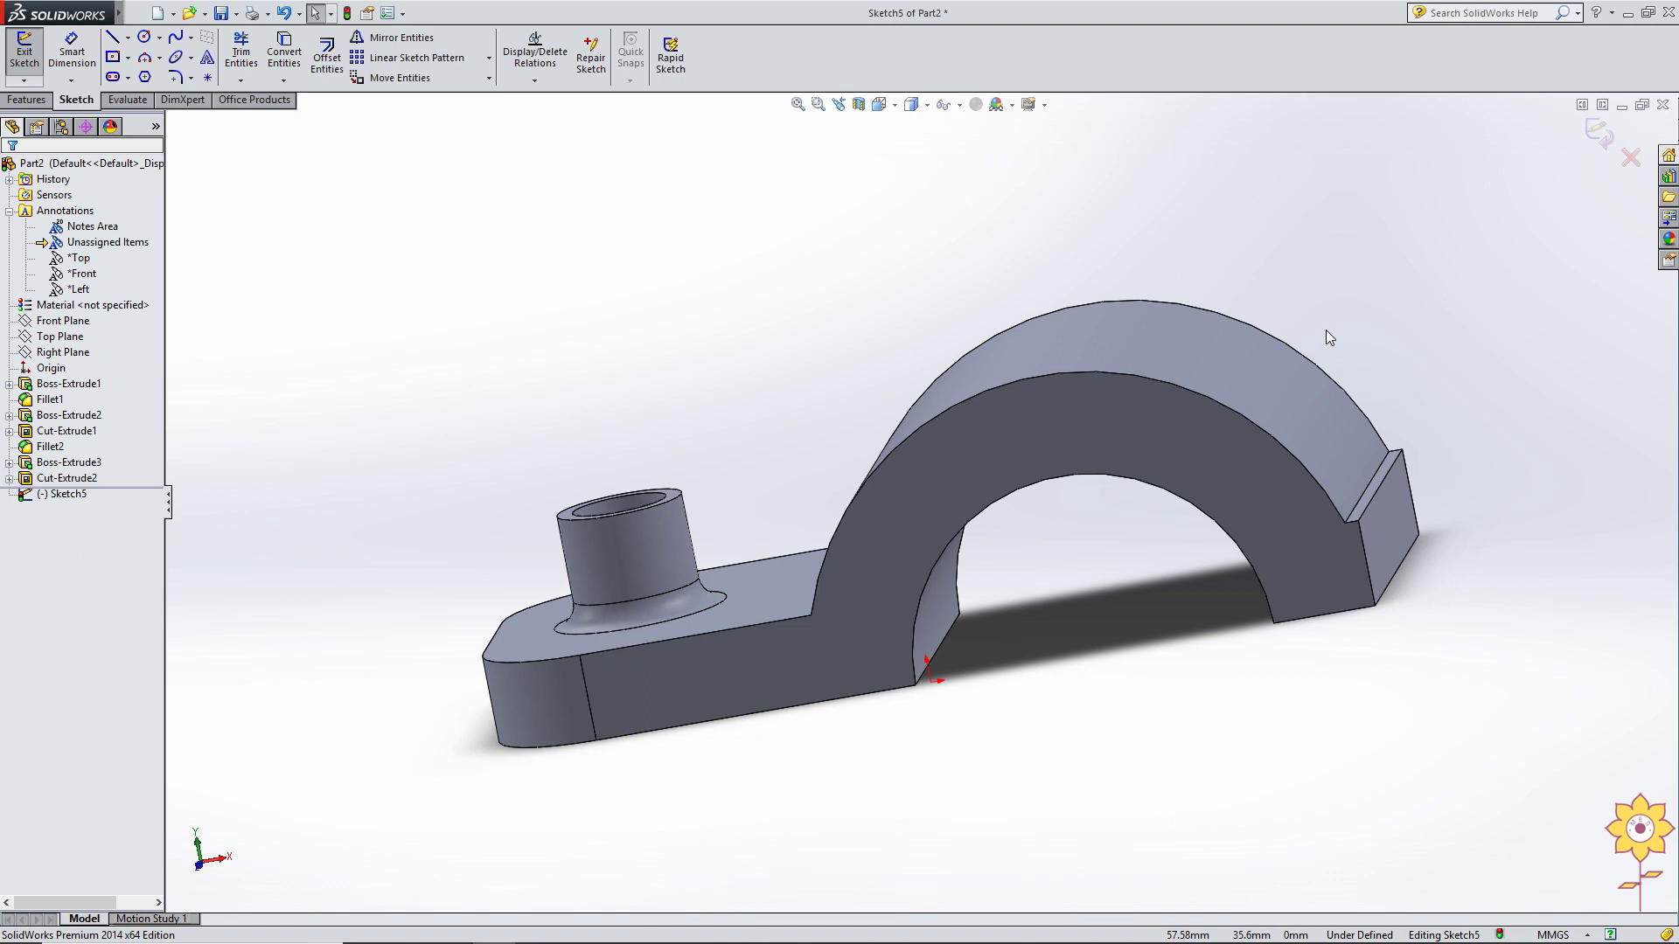
key("ctrl+8")
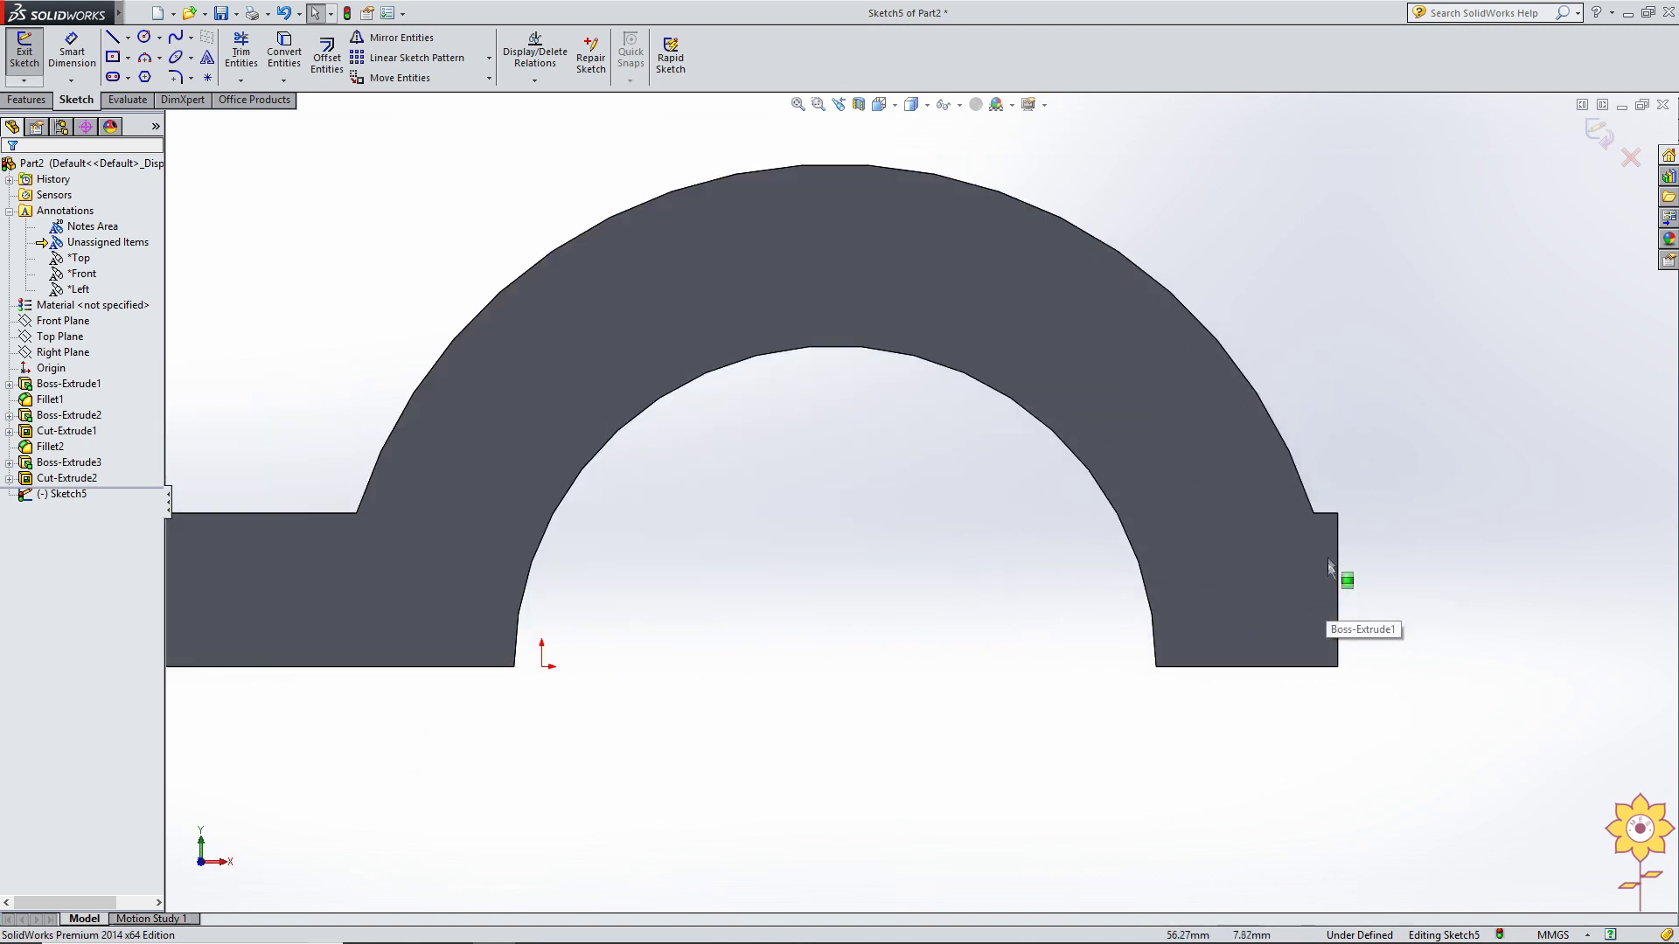
Draw a three-point arc along the inner arch edge.
left_click(160, 58)
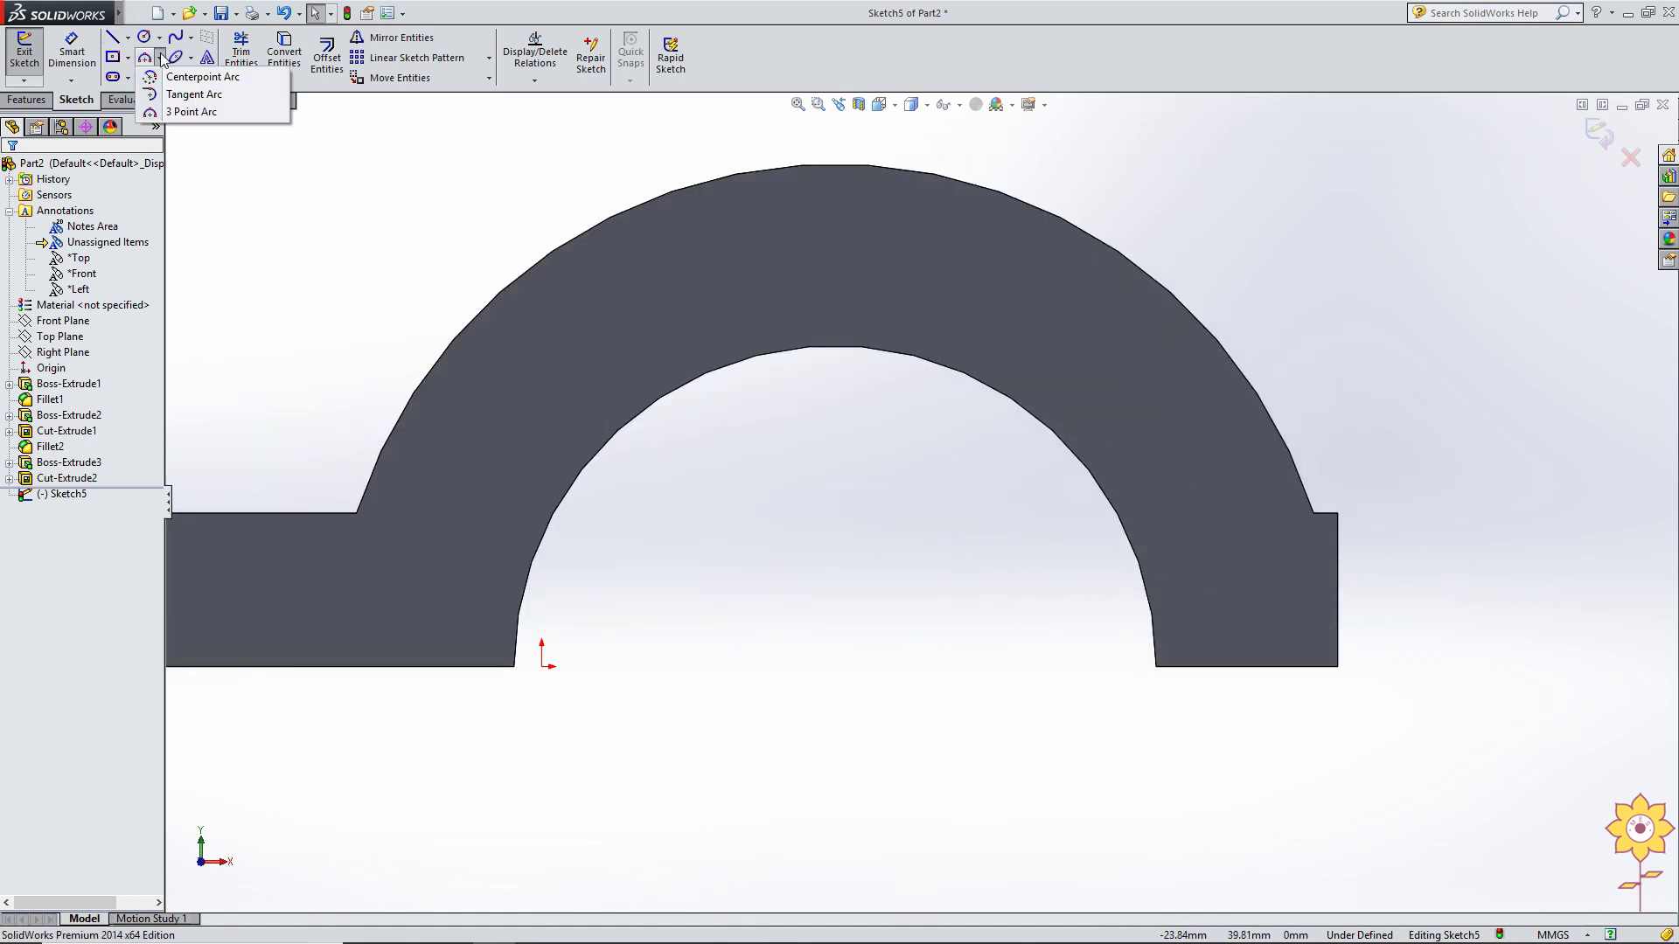
left_click(184, 112)
left_click(800, 349)
left_click(835, 669)
scroll(1500, 499, "down", 4)
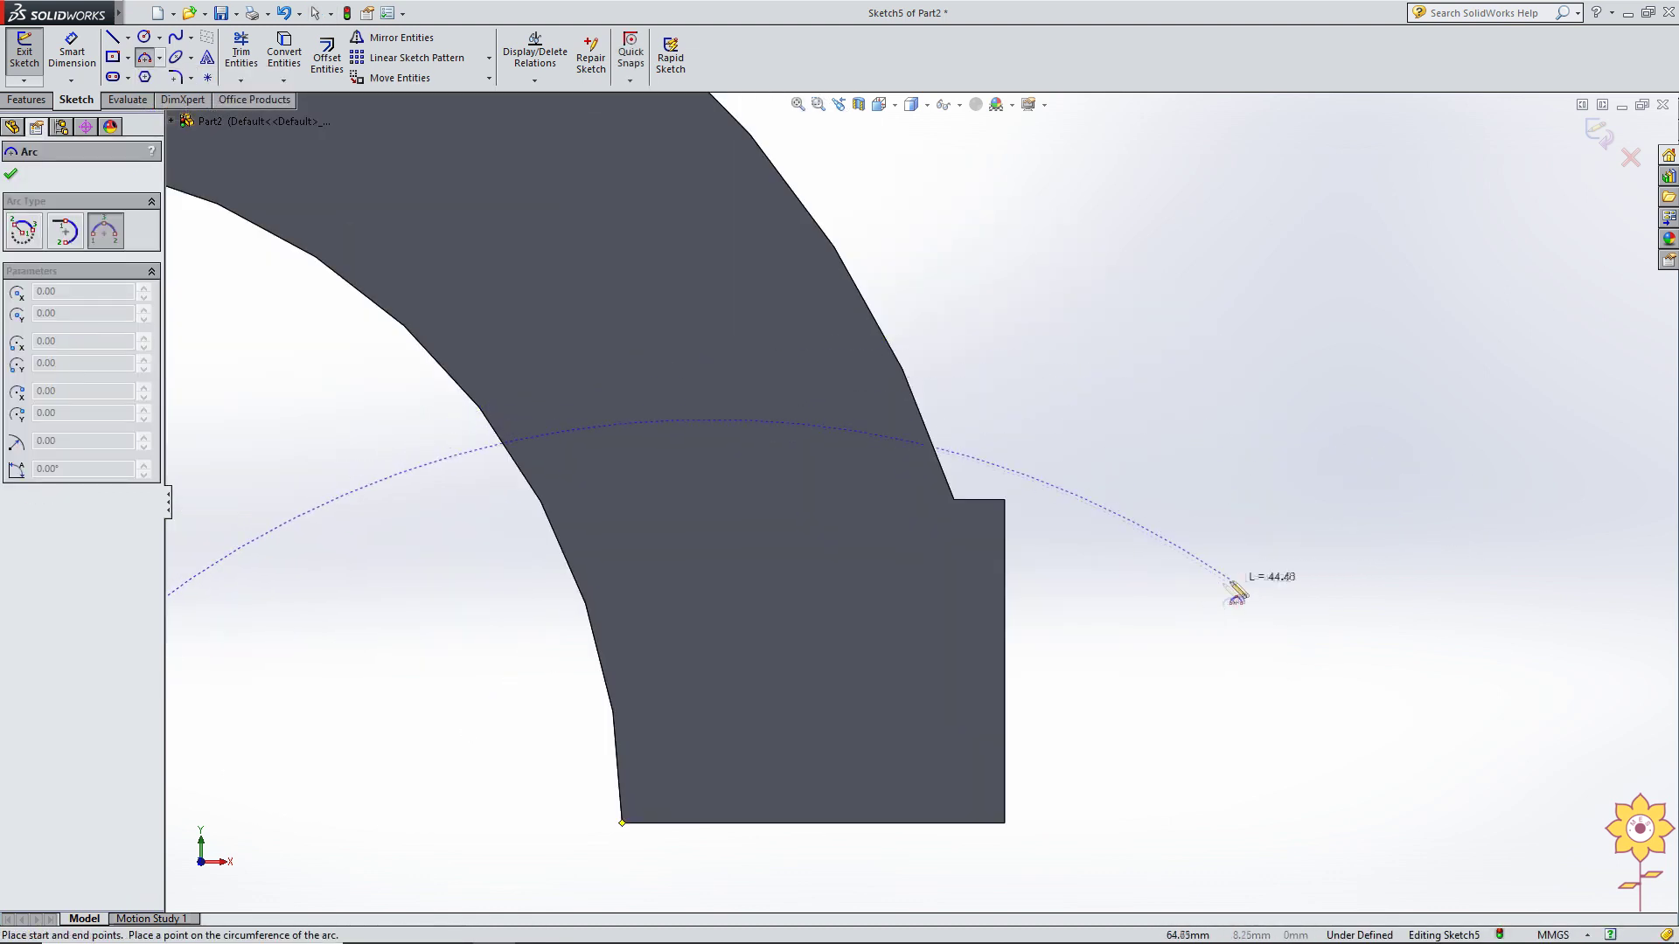
scroll(1240, 591, "up", 3)
left_click(528, 359)
Draw a centre-point arc on the outer arch down to its right foot.
left_click(160, 58)
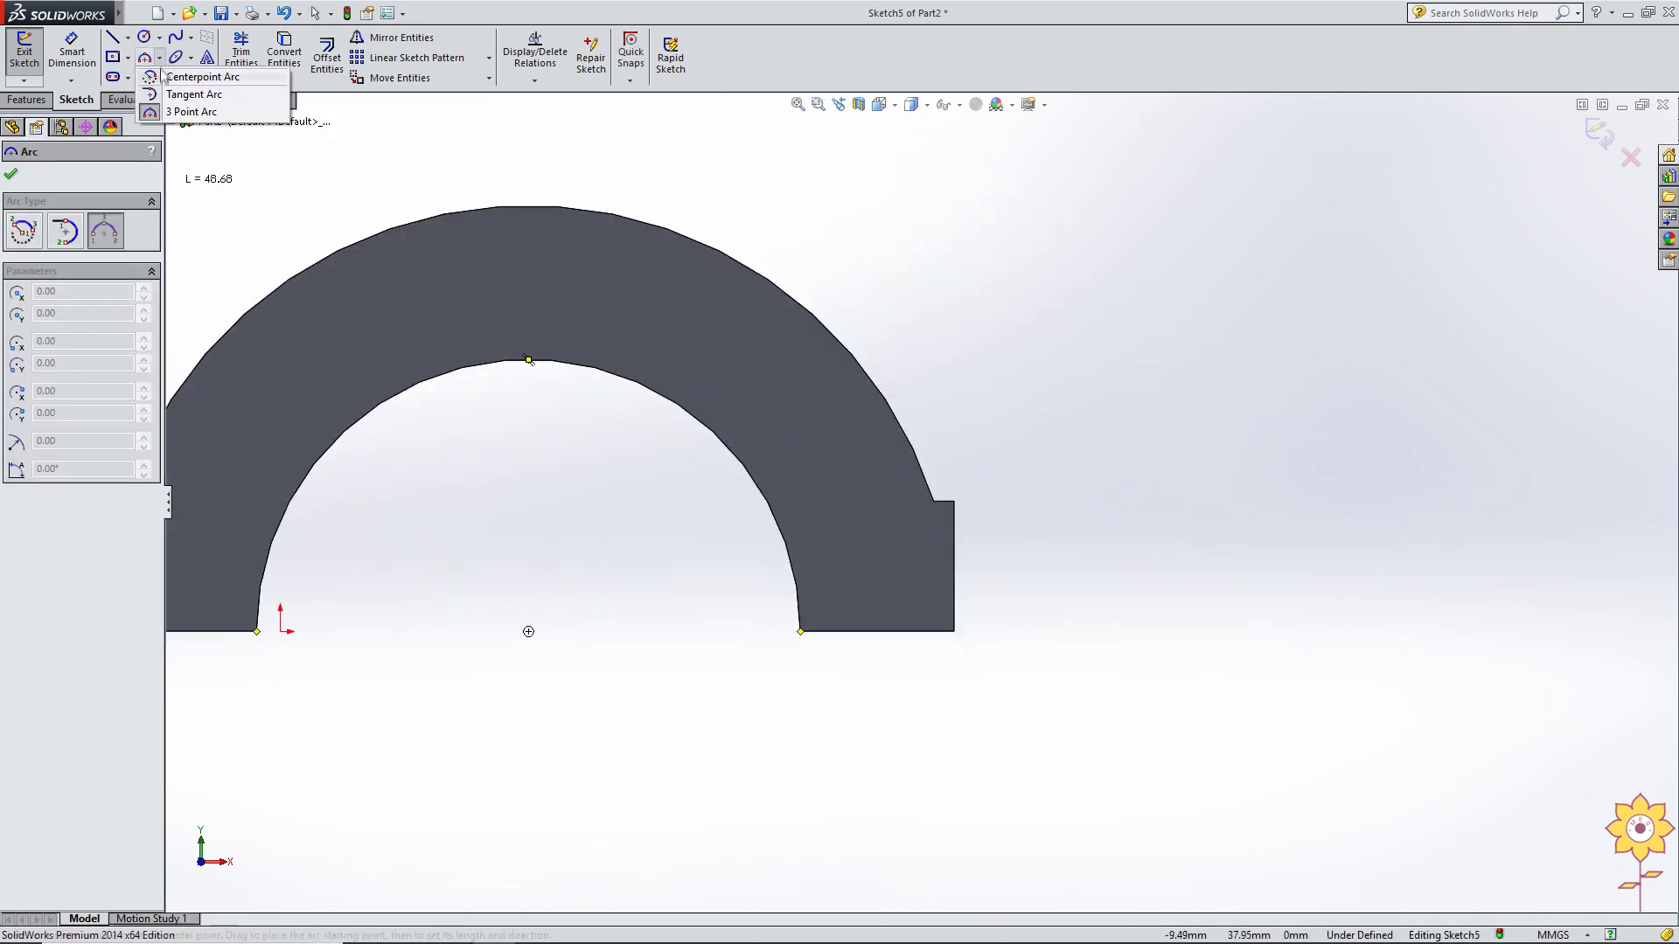
left_click(201, 77)
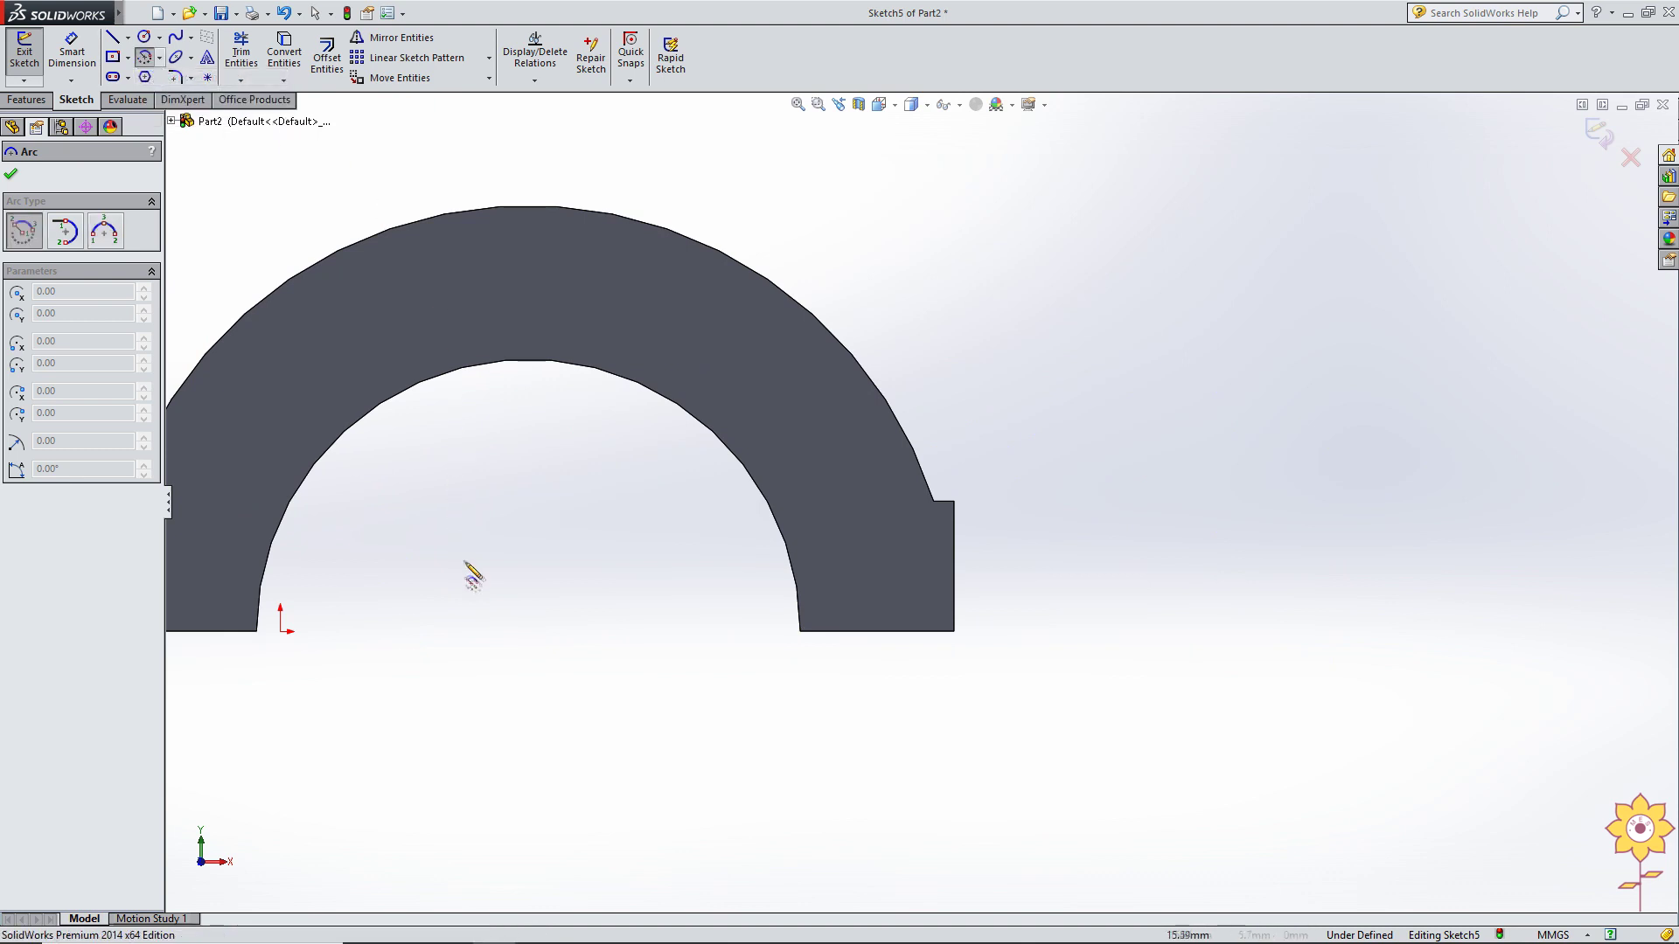
left_click(529, 631)
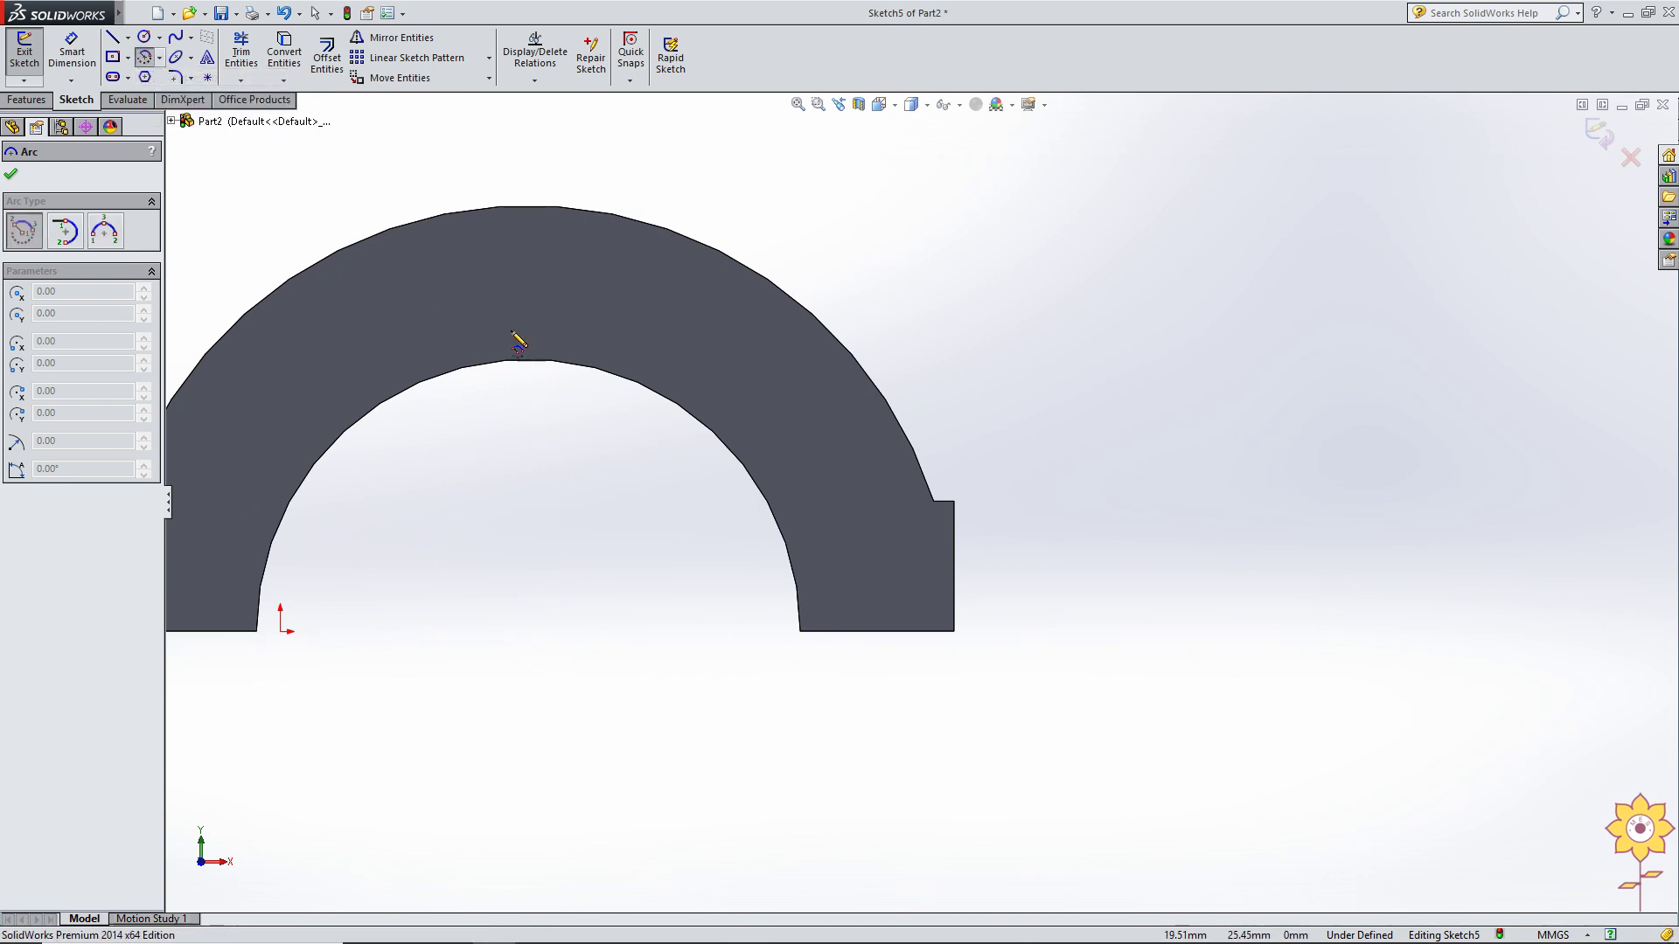
left_click(529, 632)
scroll(936, 573, "down", 3)
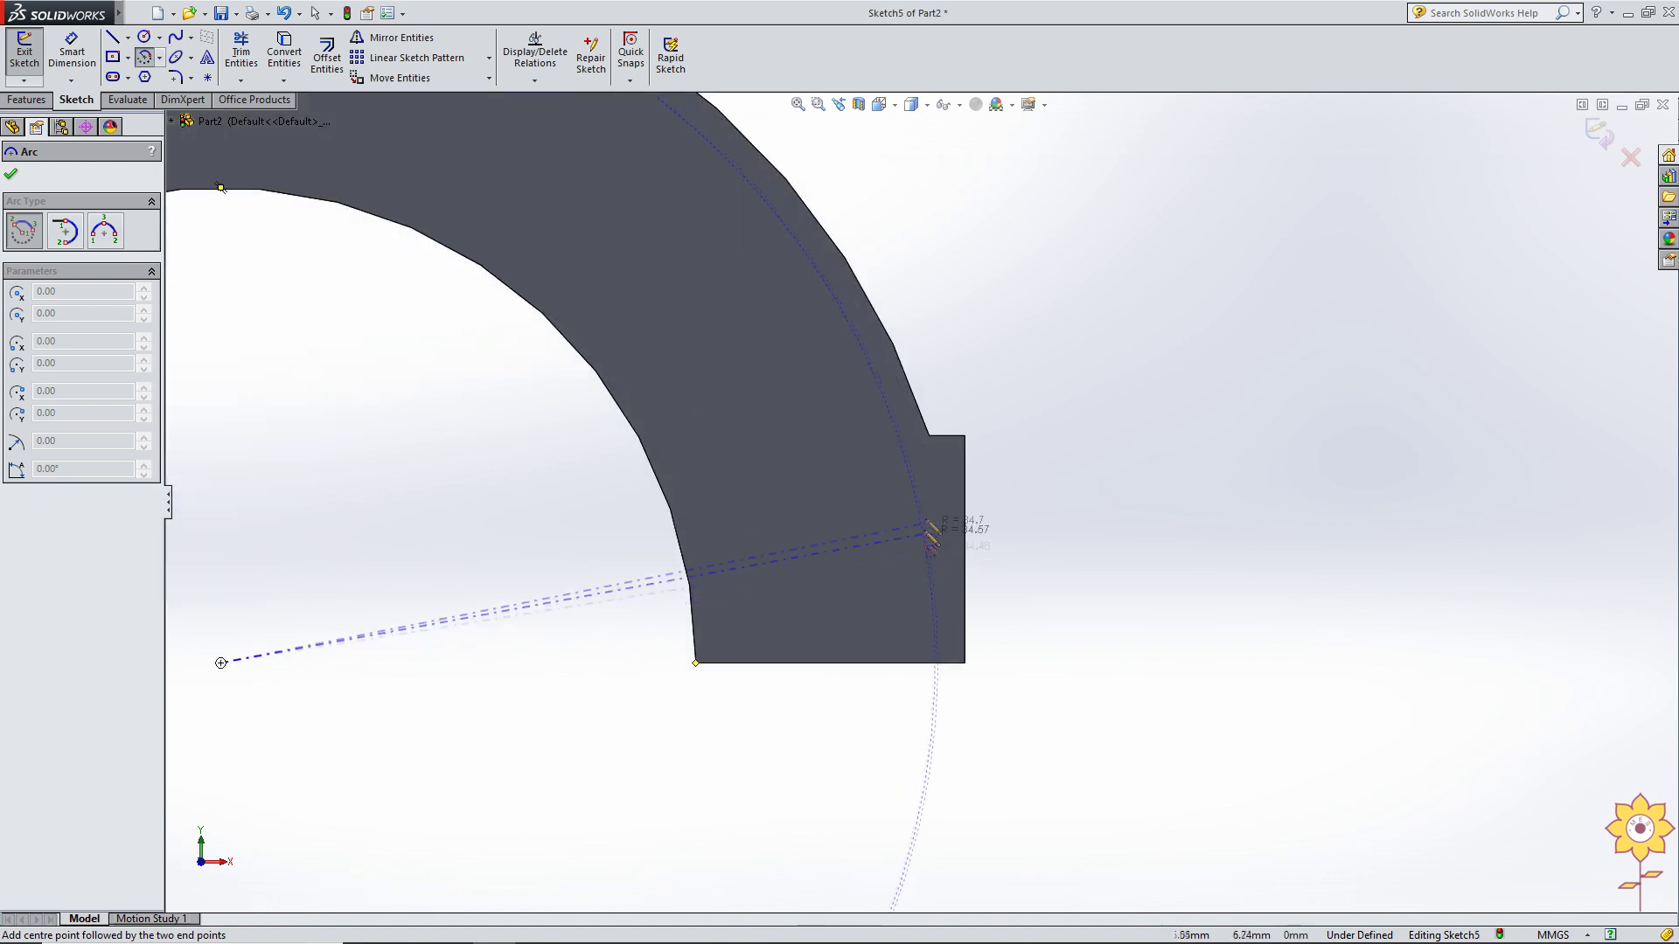
scroll(932, 555, "up", 3)
left_click(929, 479)
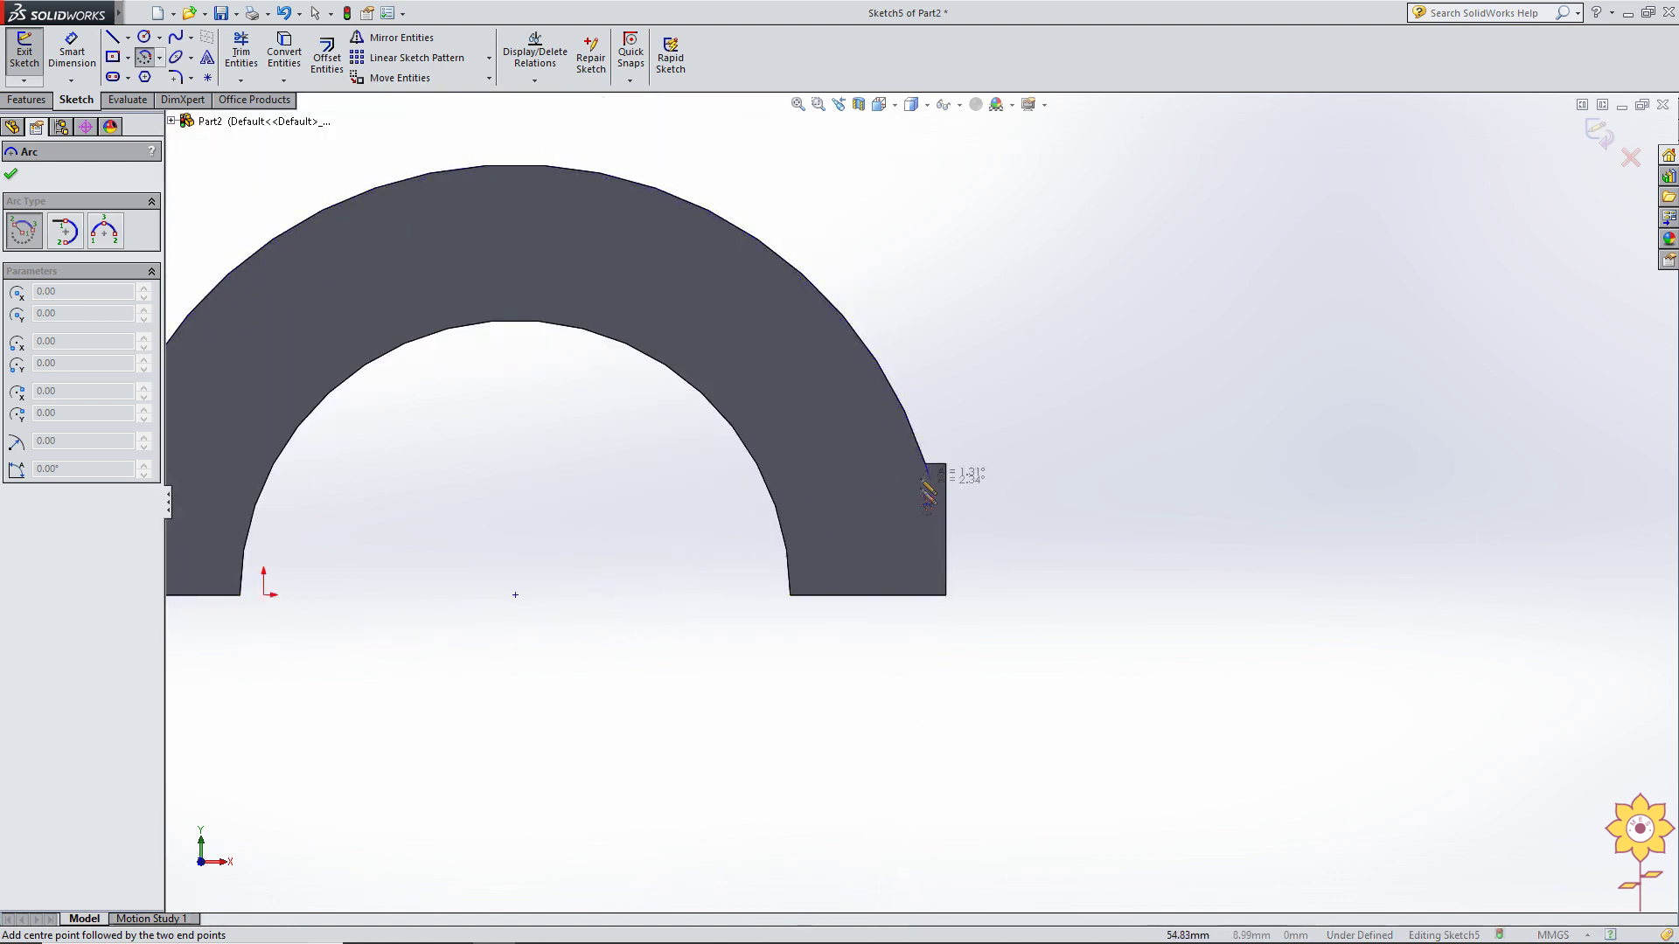
left_click(948, 596)
right_click(1055, 464)
left_click(1087, 458)
Draw three lines from the arc's corners to close a rectangle on the right.
left_click(112, 37)
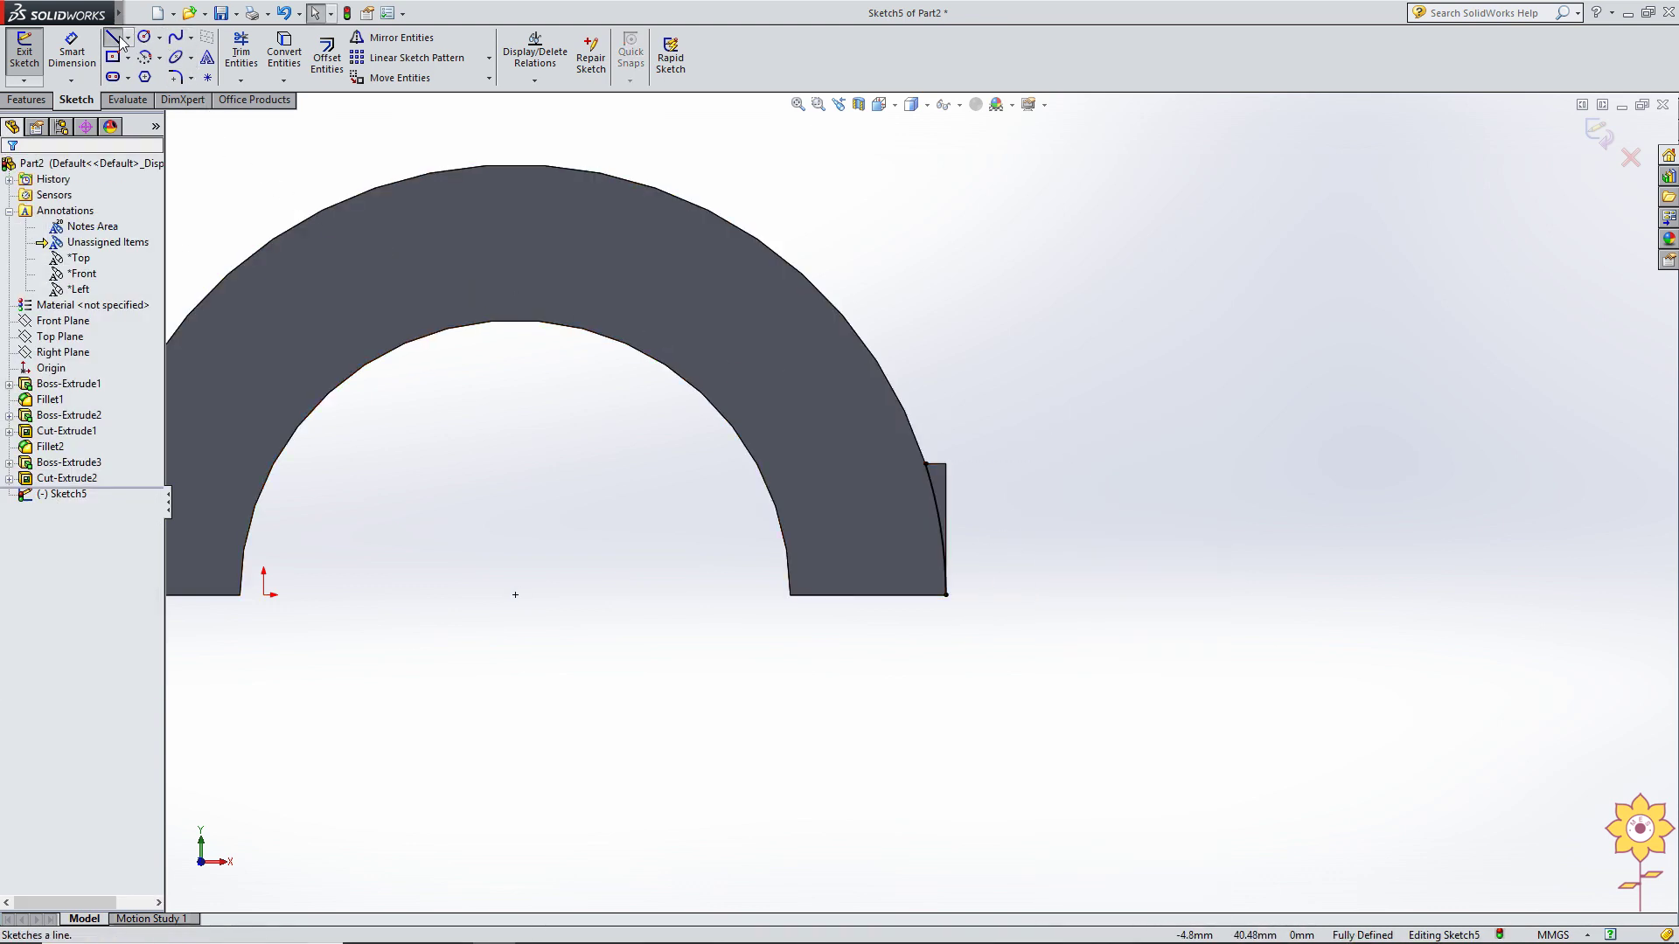
left_click(927, 464)
left_click(1135, 463)
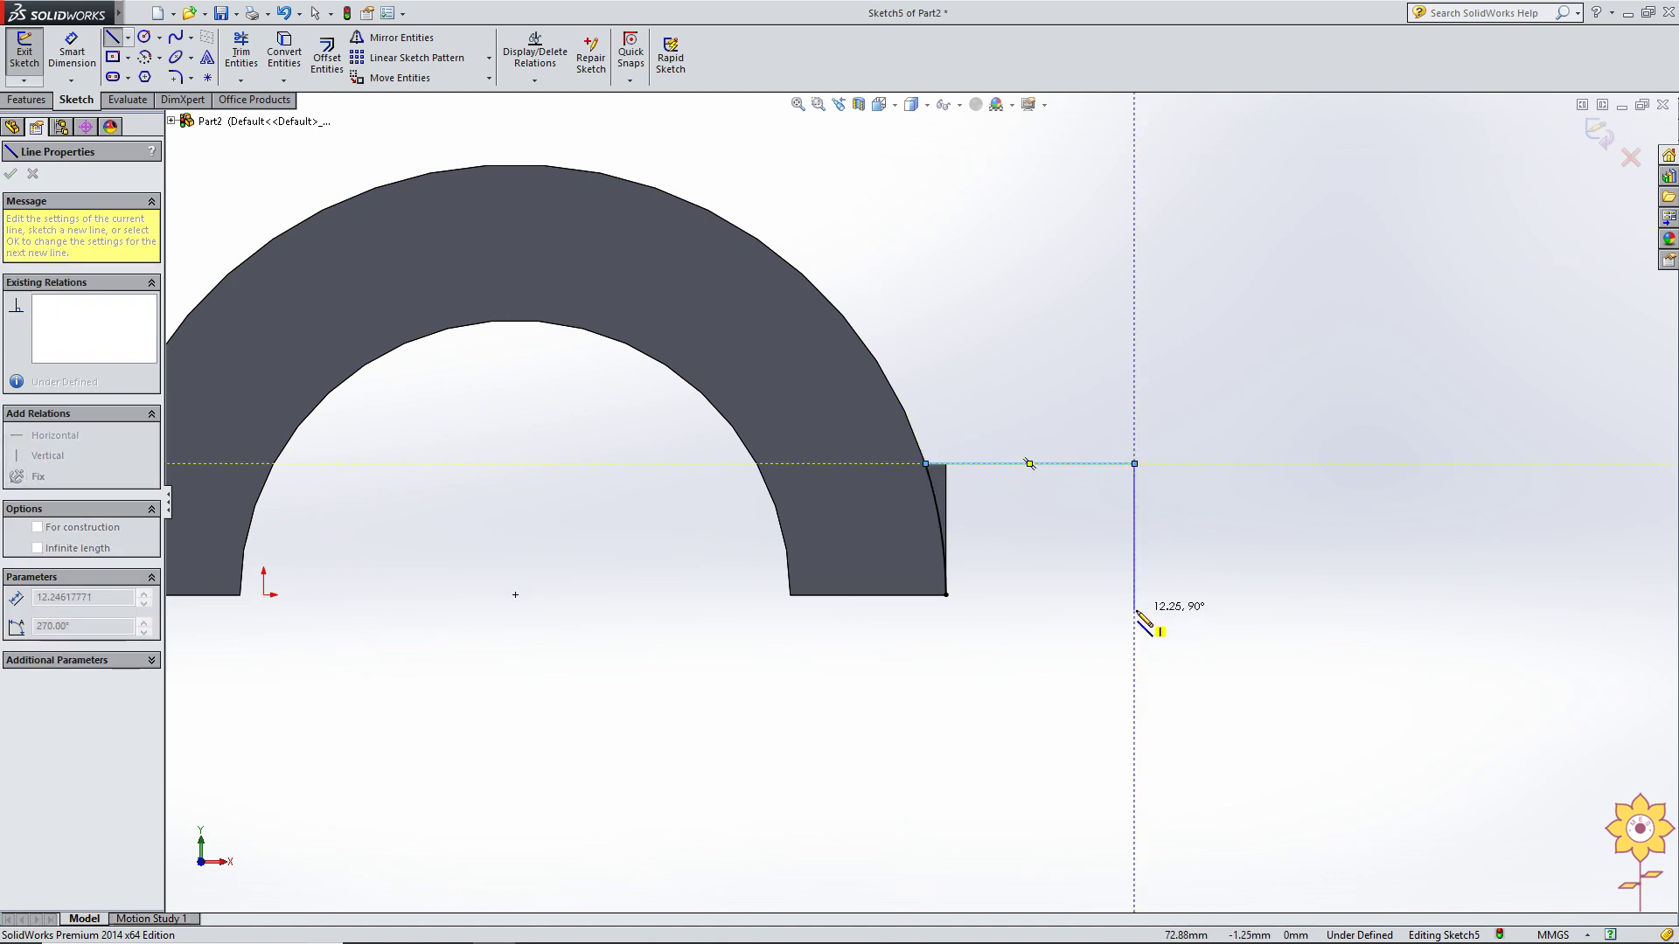
left_click(1134, 596)
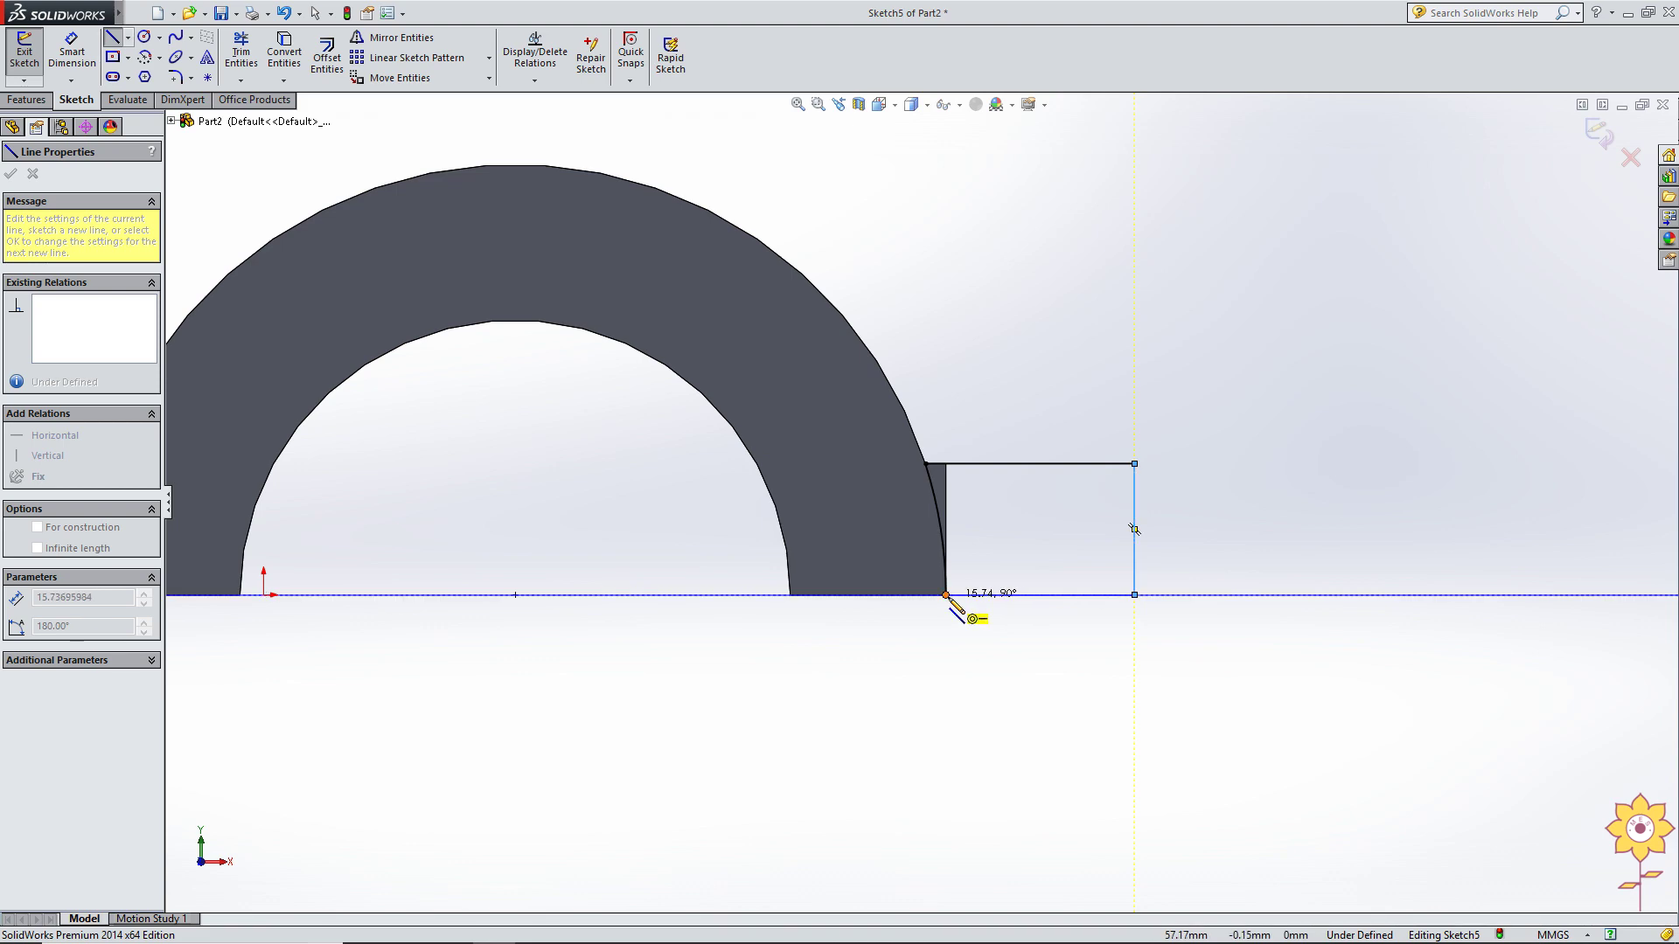
left_click(946, 596)
right_click(1005, 395)
left_click(1045, 404)
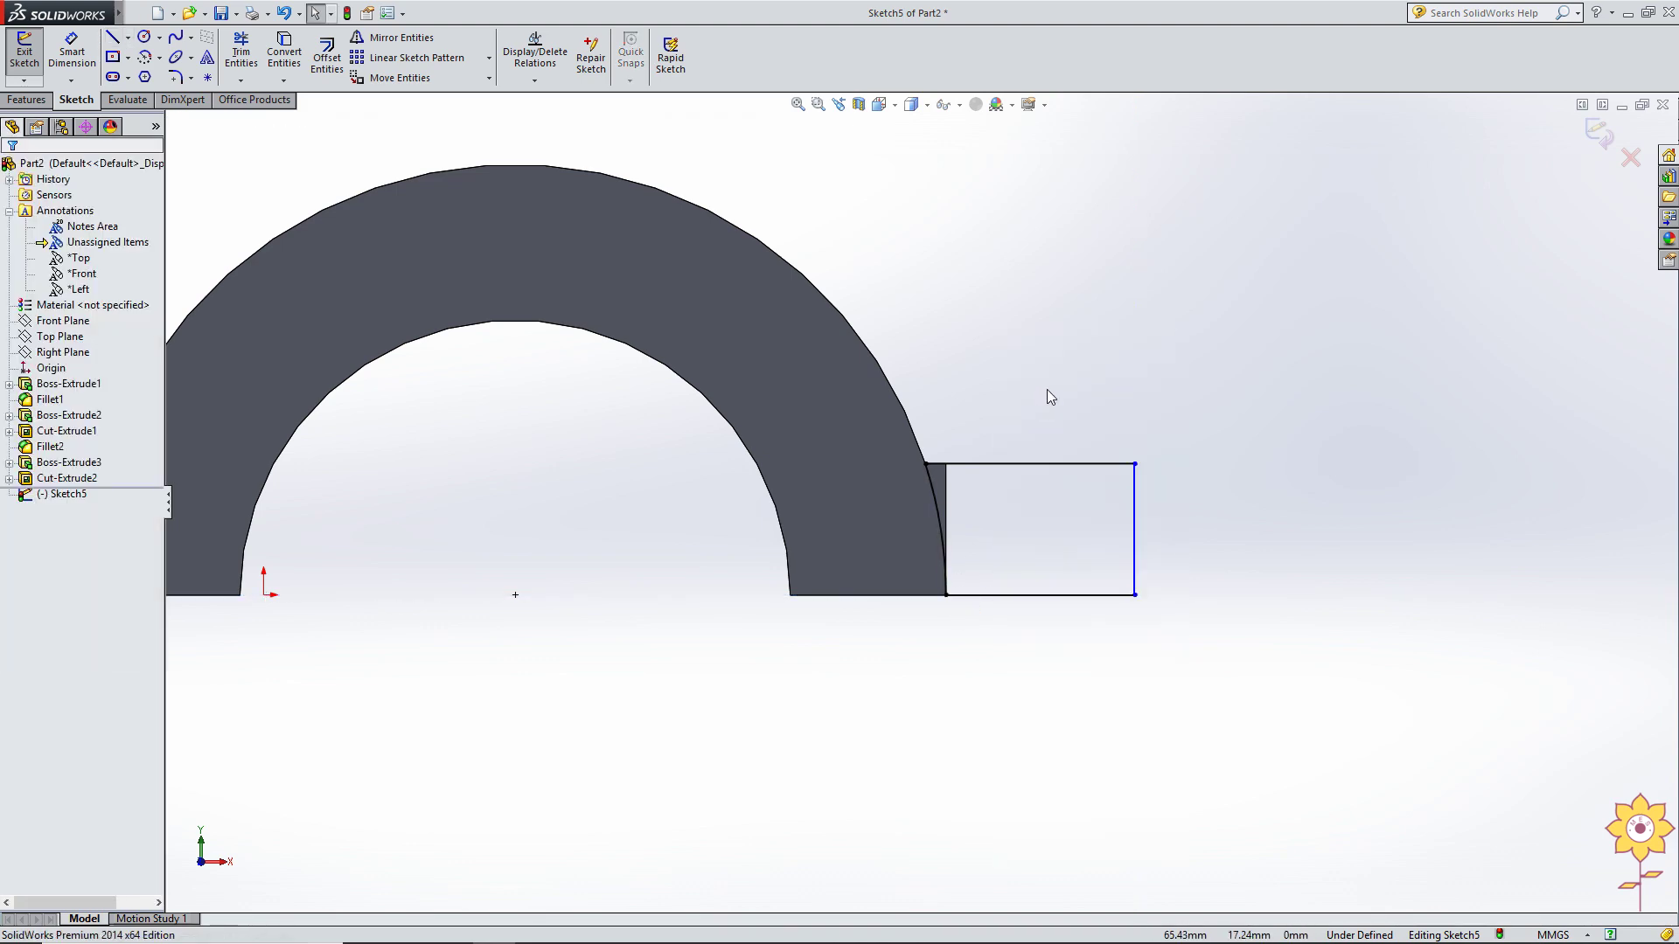
scroll(1095, 525, "up", 2)
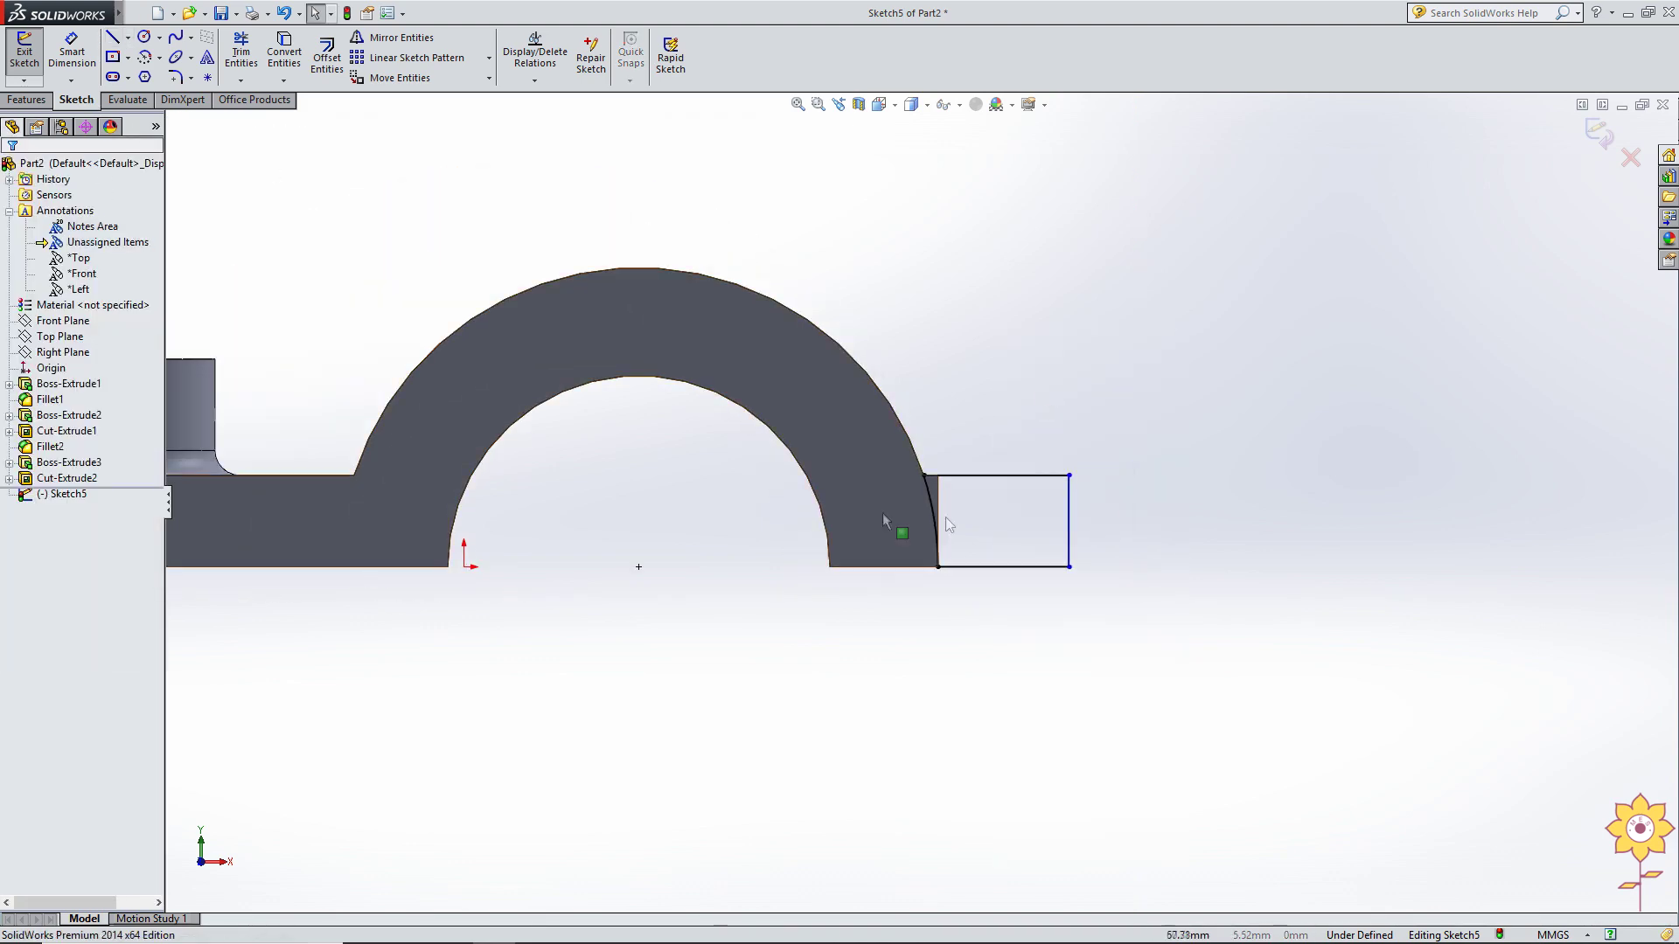
left_click(85, 41)
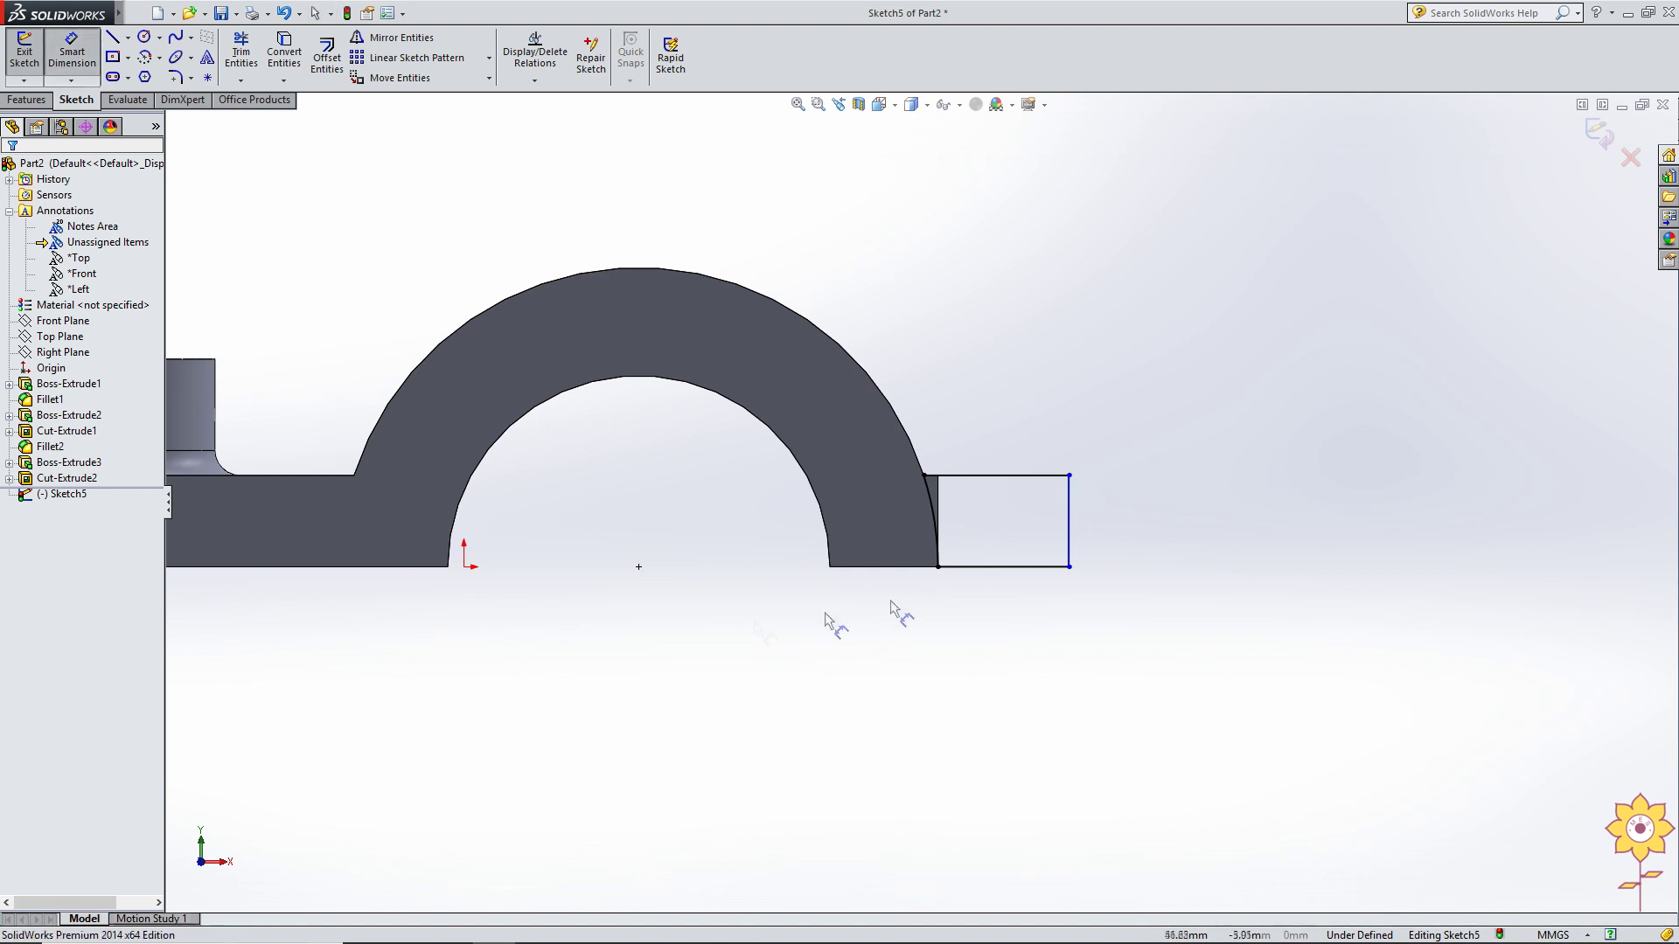
Dimension the rectangle's right edge 72 mm from the sketch origin.
left_click(465, 567)
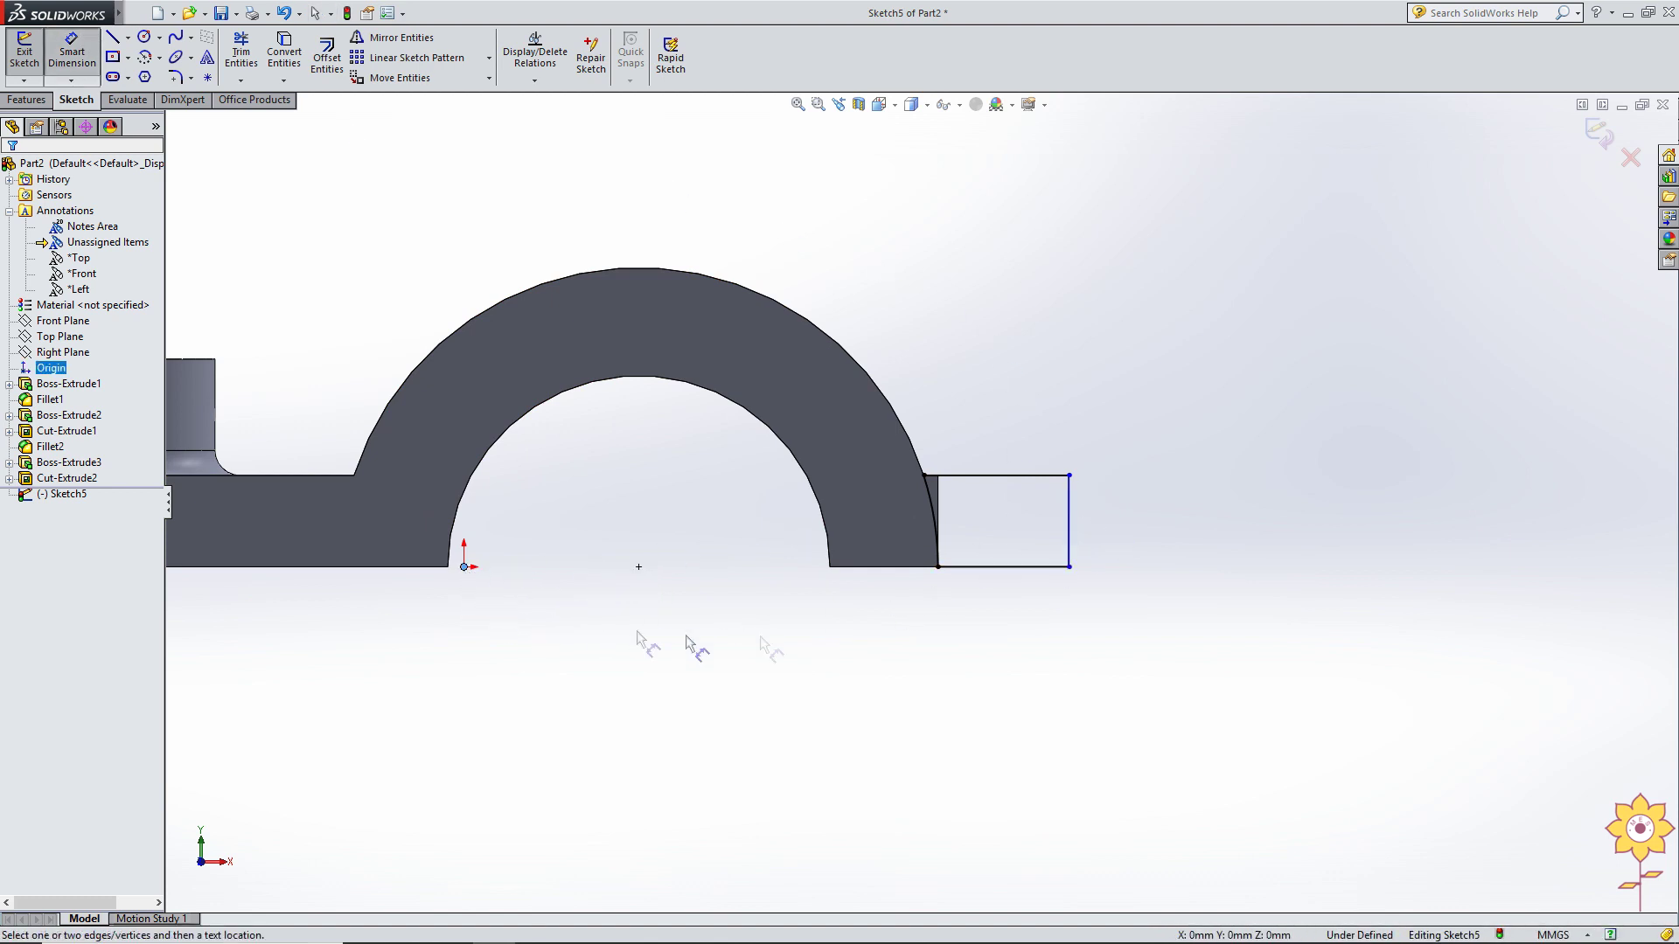
left_click(1069, 520)
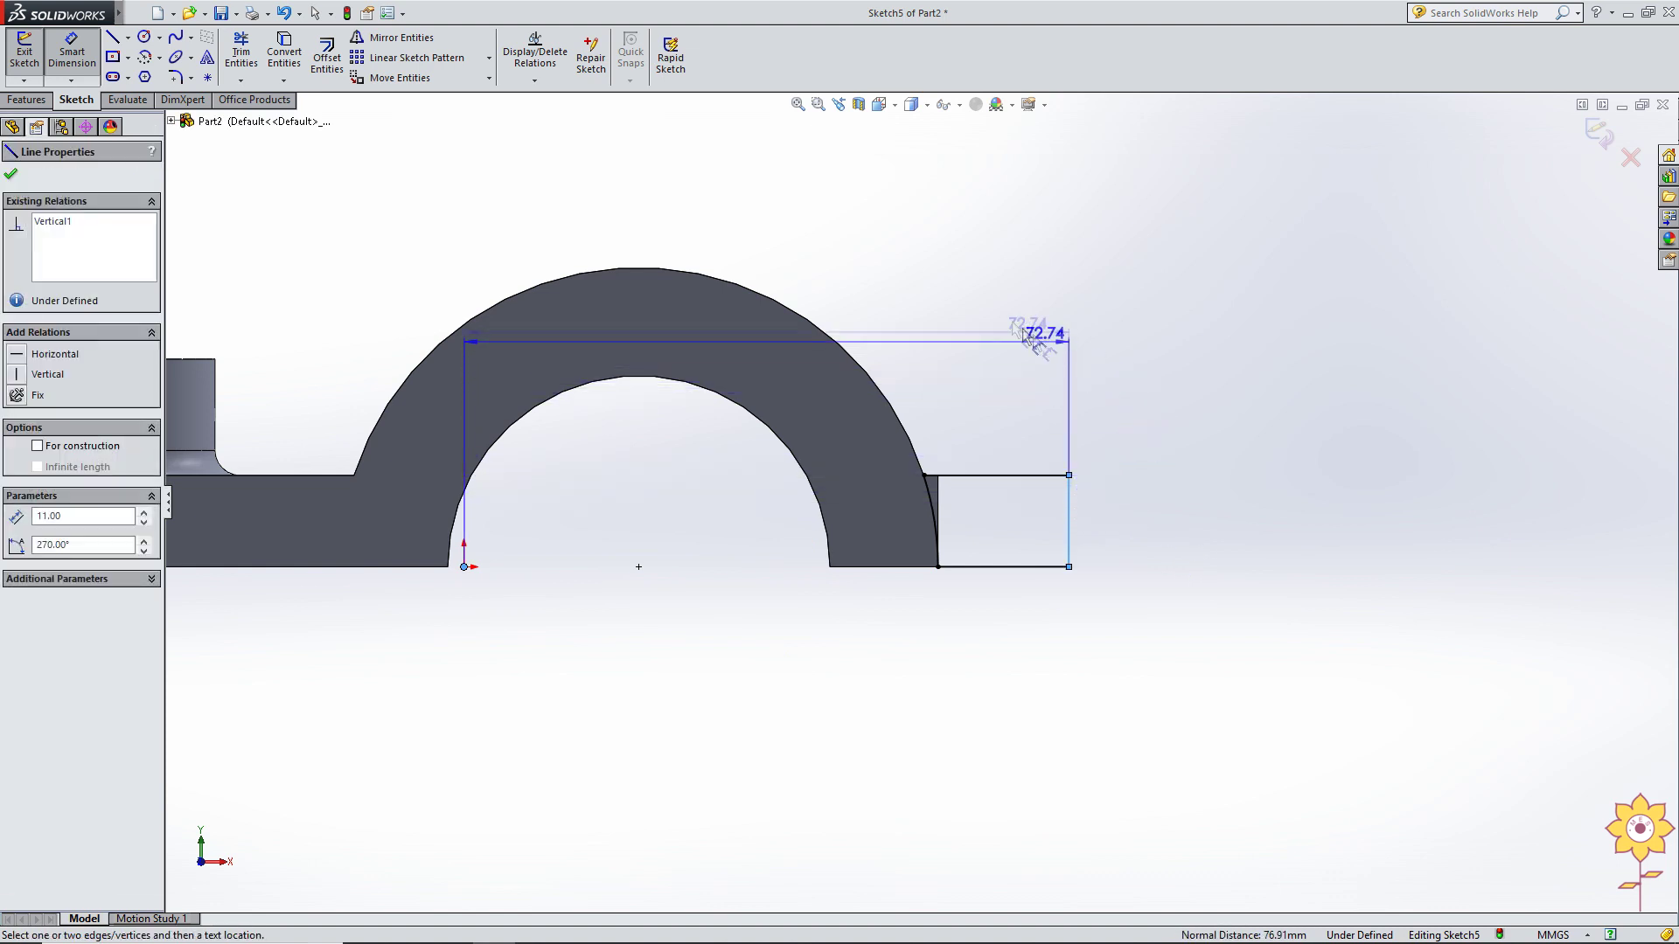
left_click(939, 273)
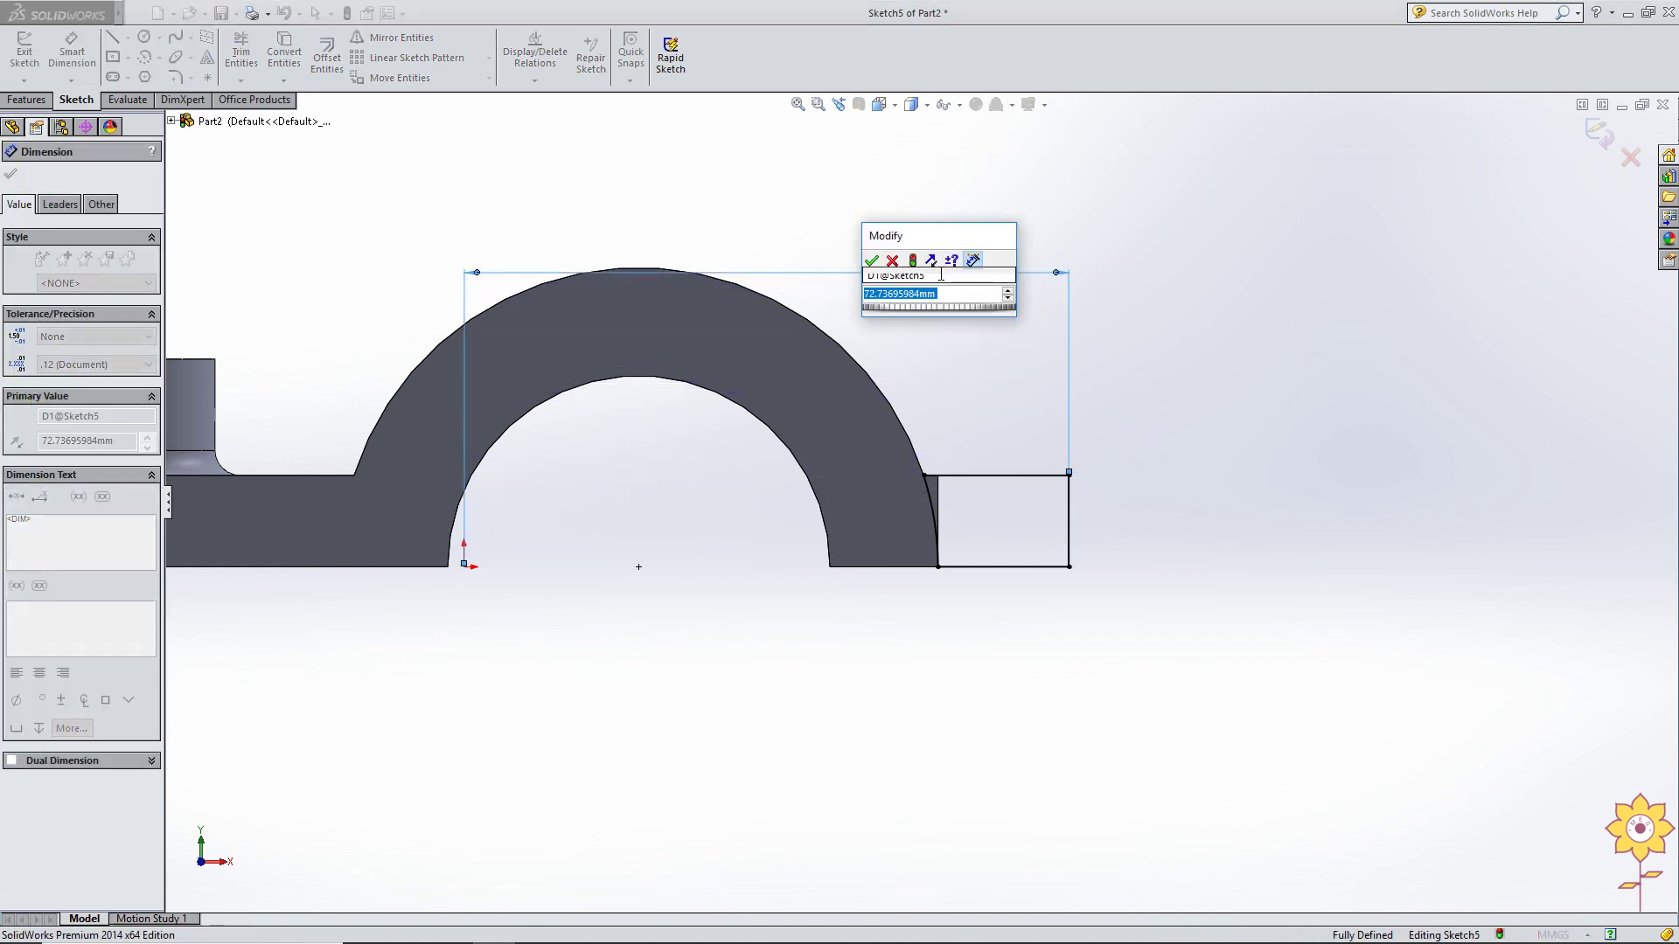
type("72")
key("Return")
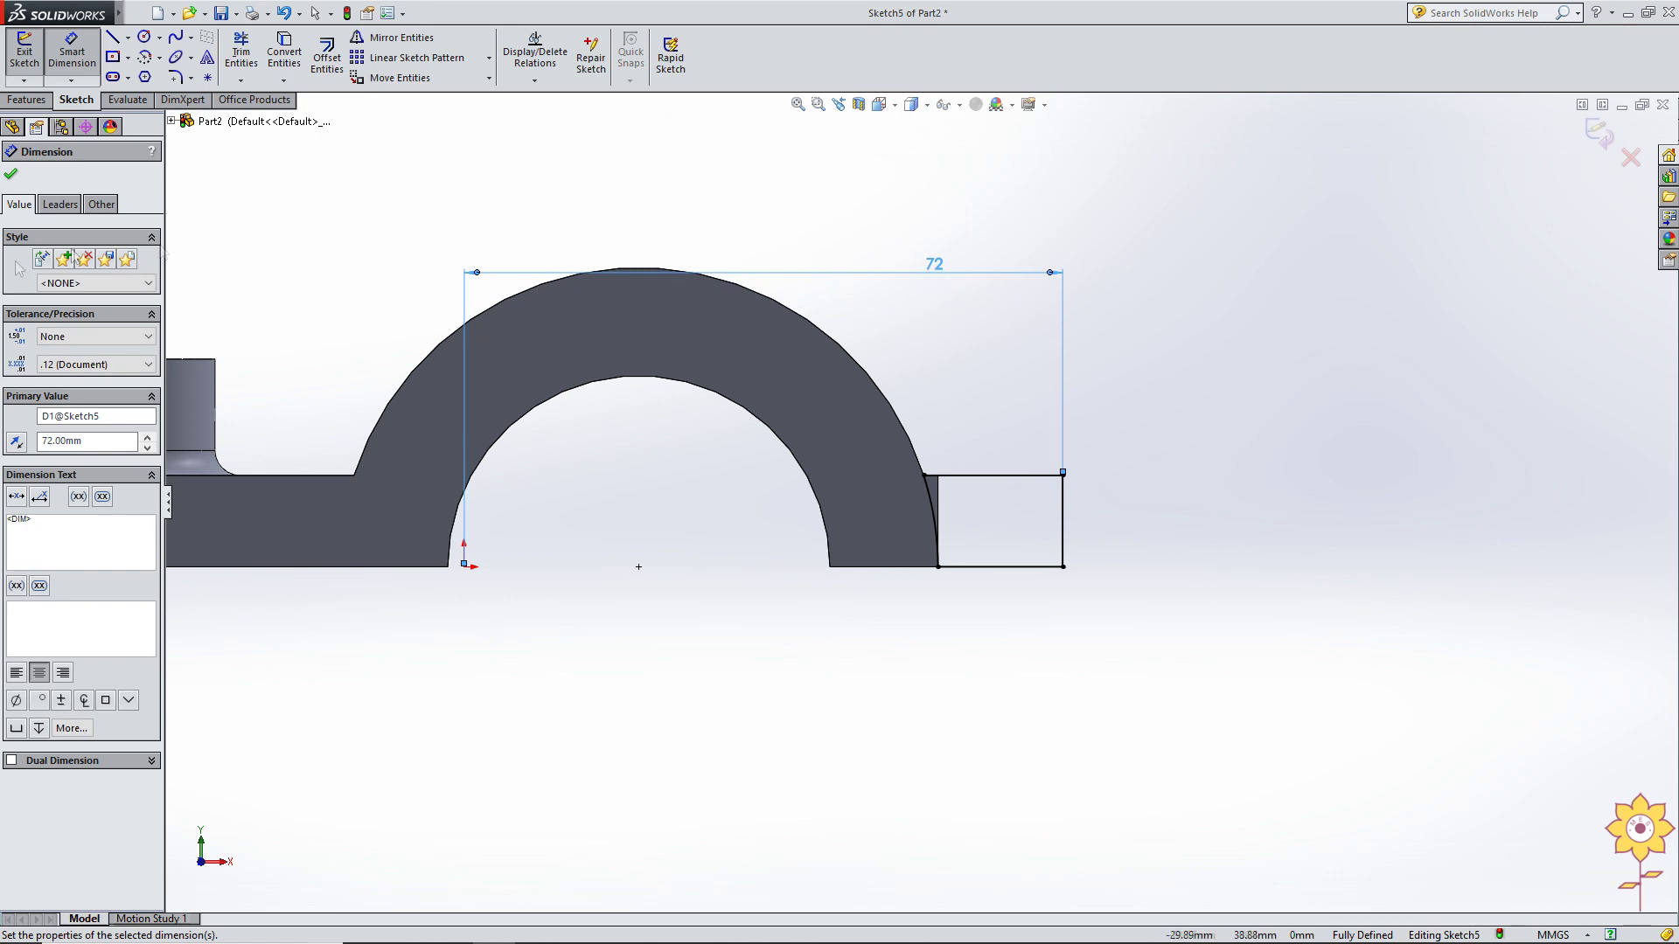
left_click(12, 177)
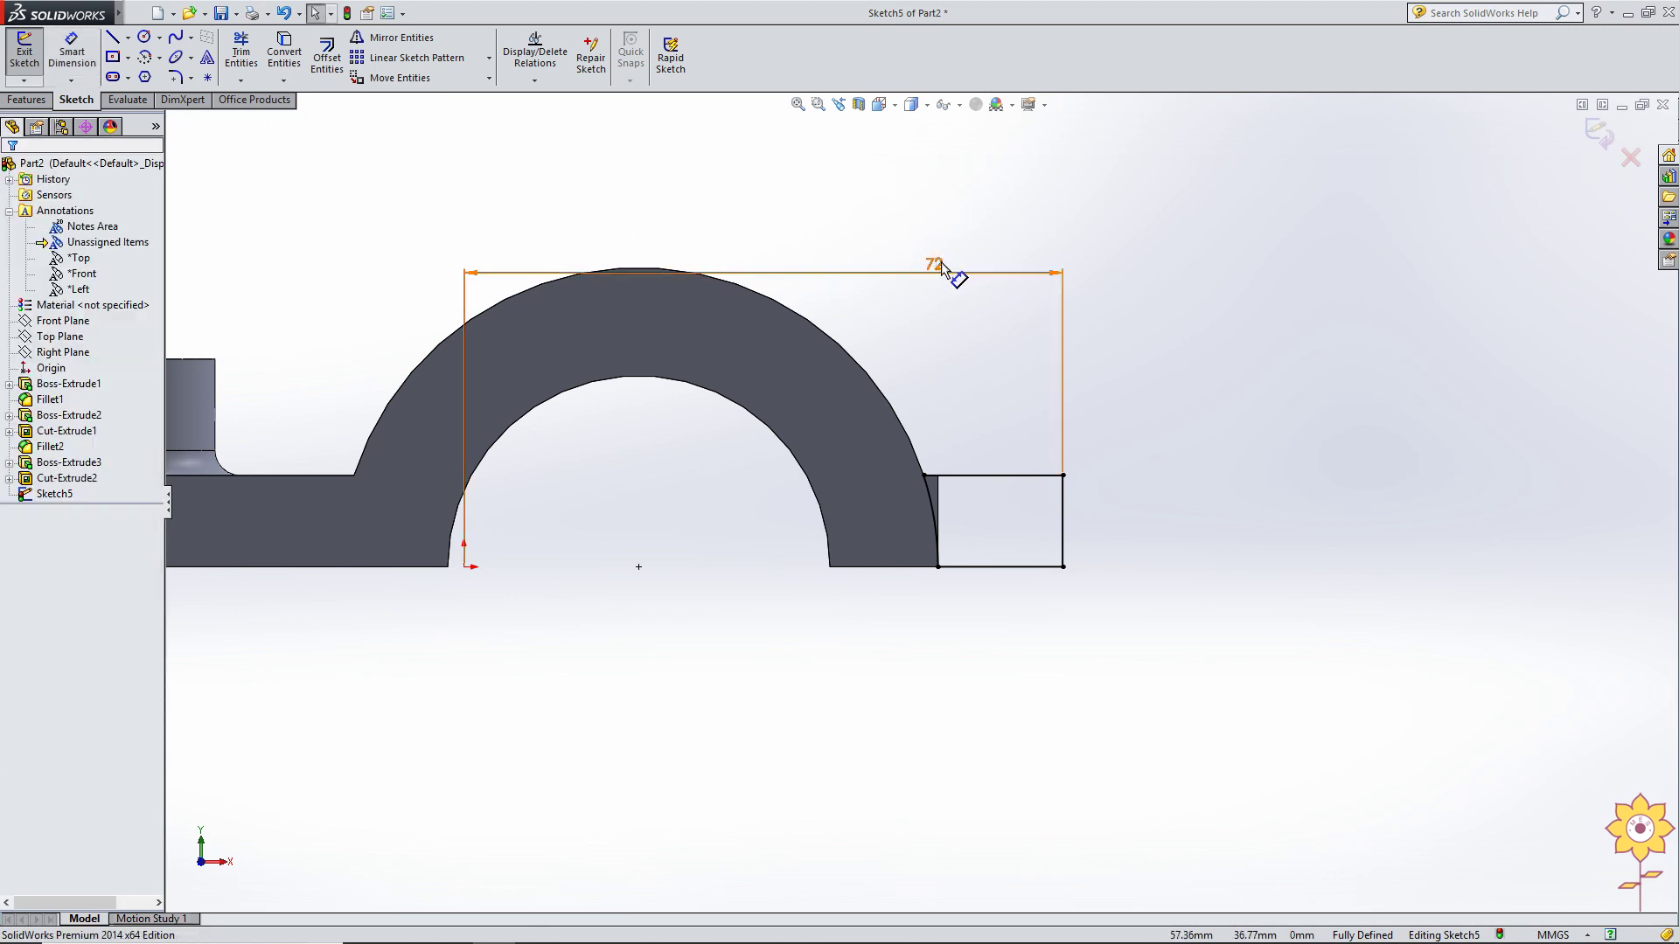
scroll(1013, 517, "down", 2)
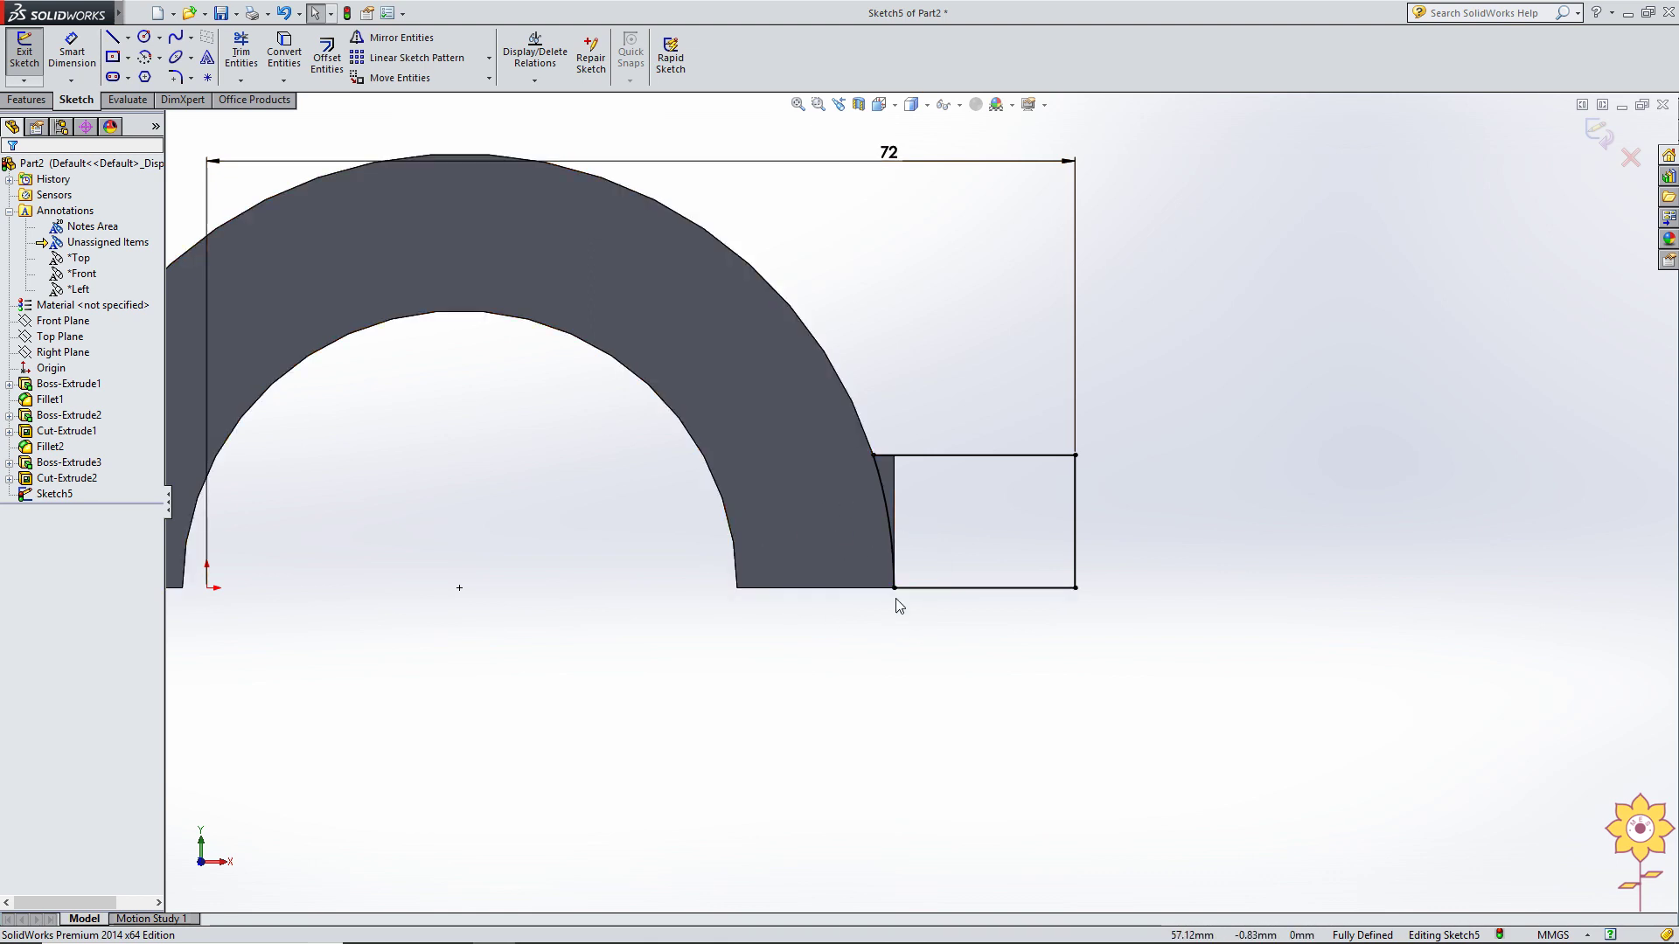
scroll(897, 603, "down", 2)
scroll(948, 514, "up", 3)
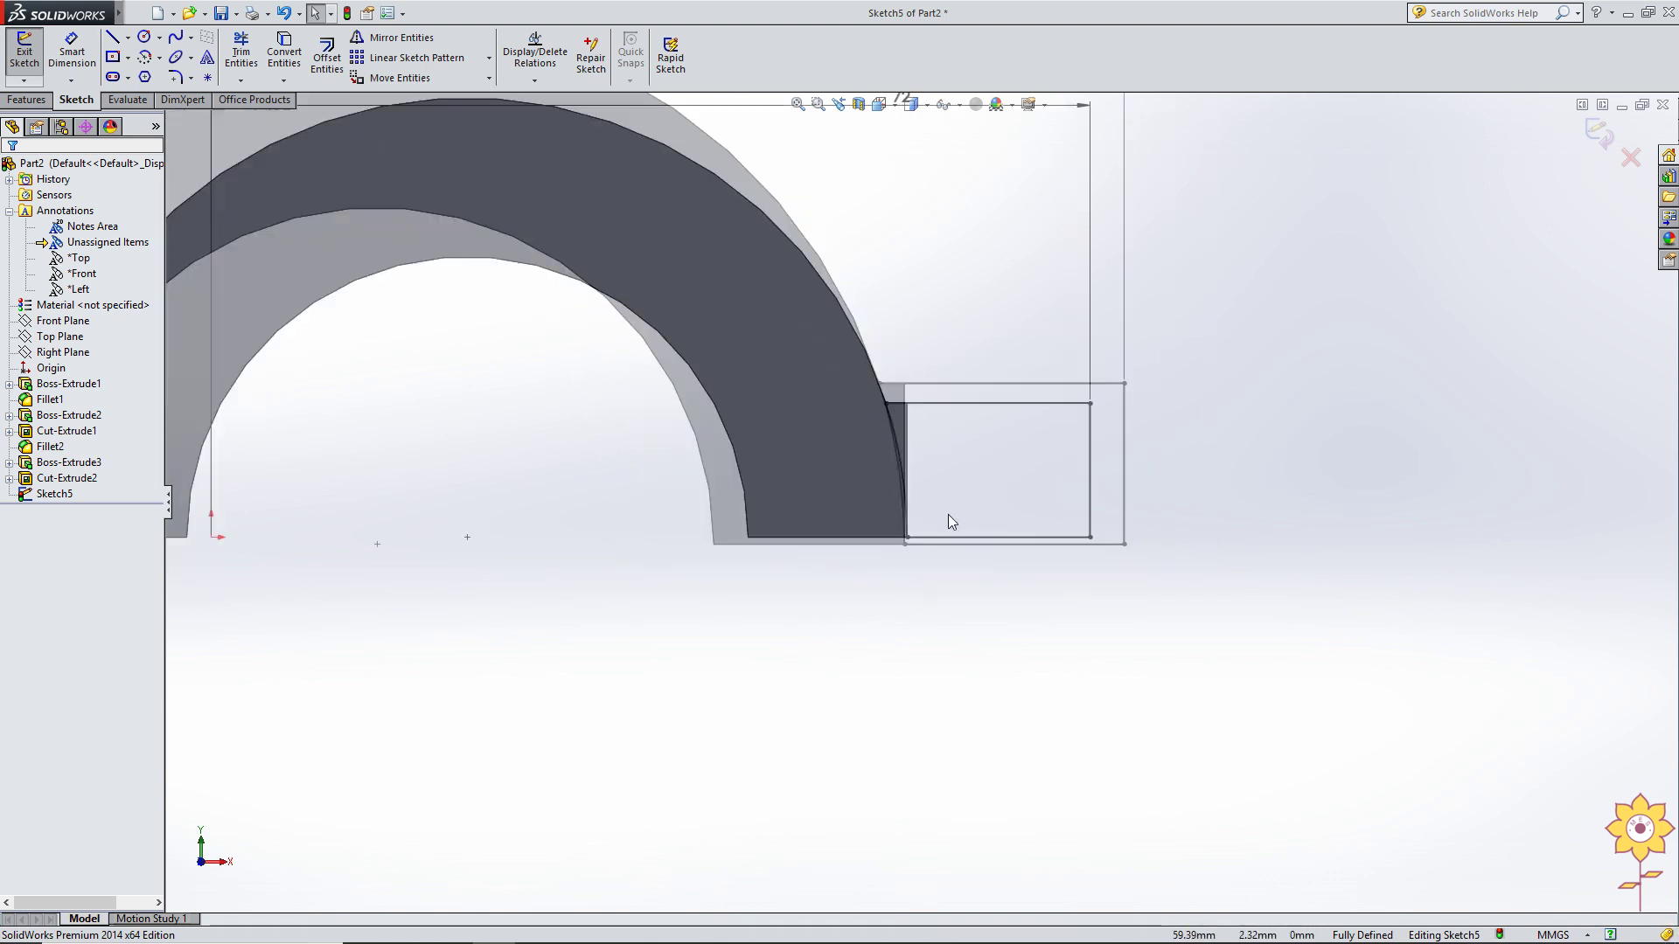
middle_click_drag(1014, 459, 999, 495)
Cut Sketch5's rectangle Up To Next to trim the block at the arch end, creating Cut-Extrude3.
left_click(1598, 131)
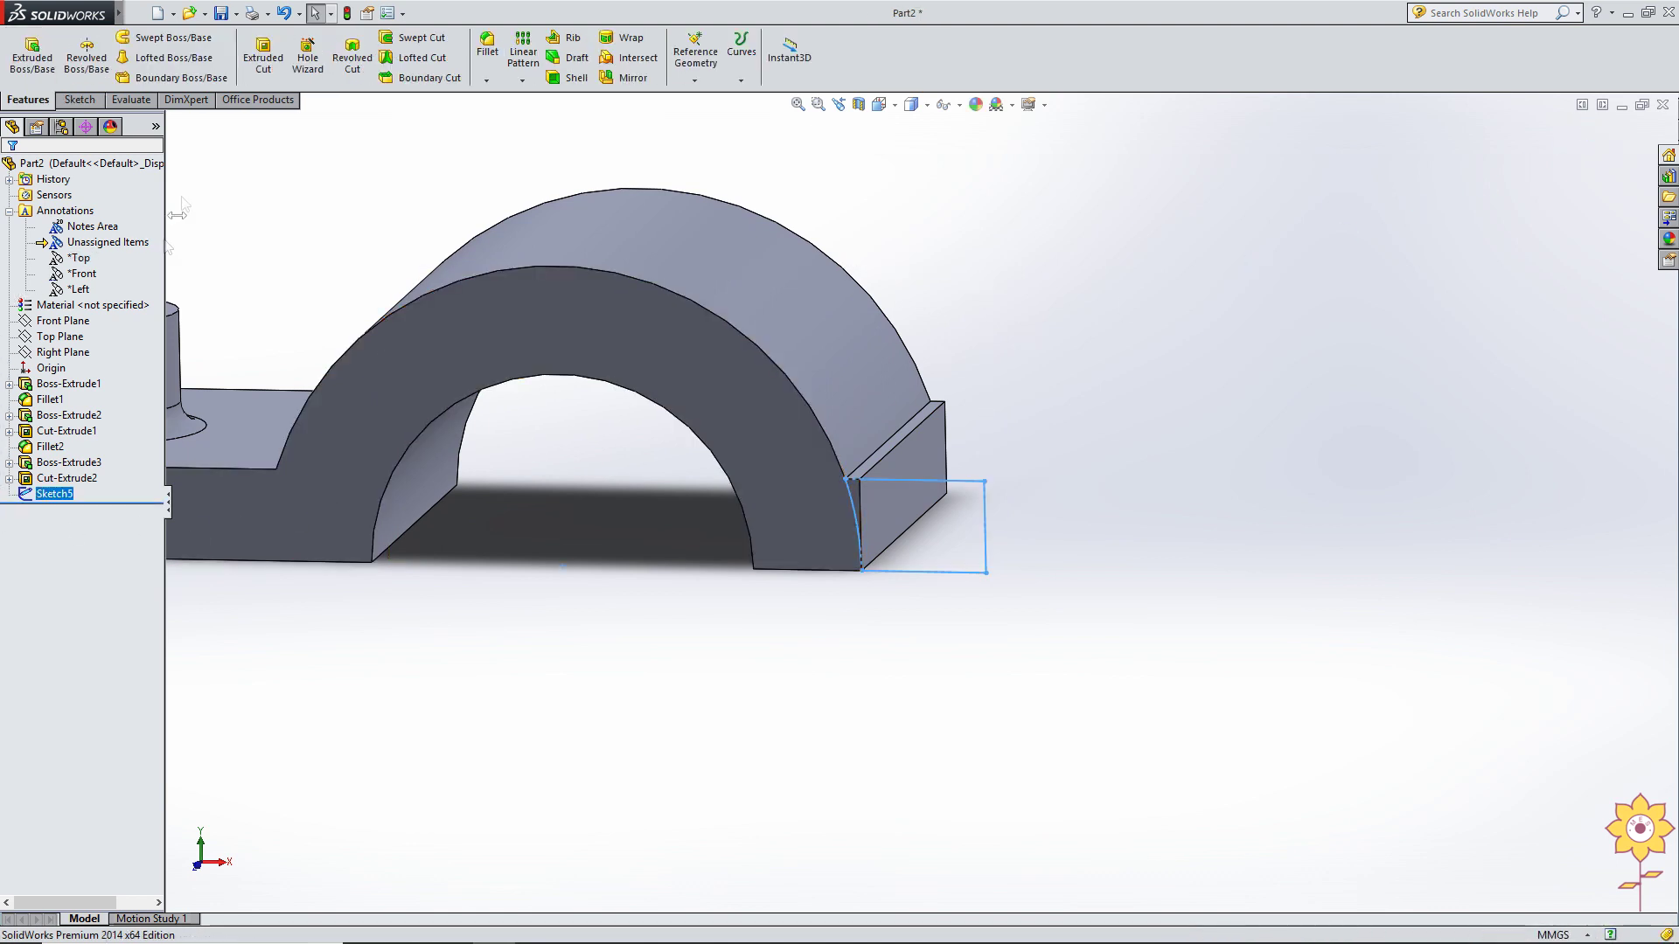
left_click(247, 52)
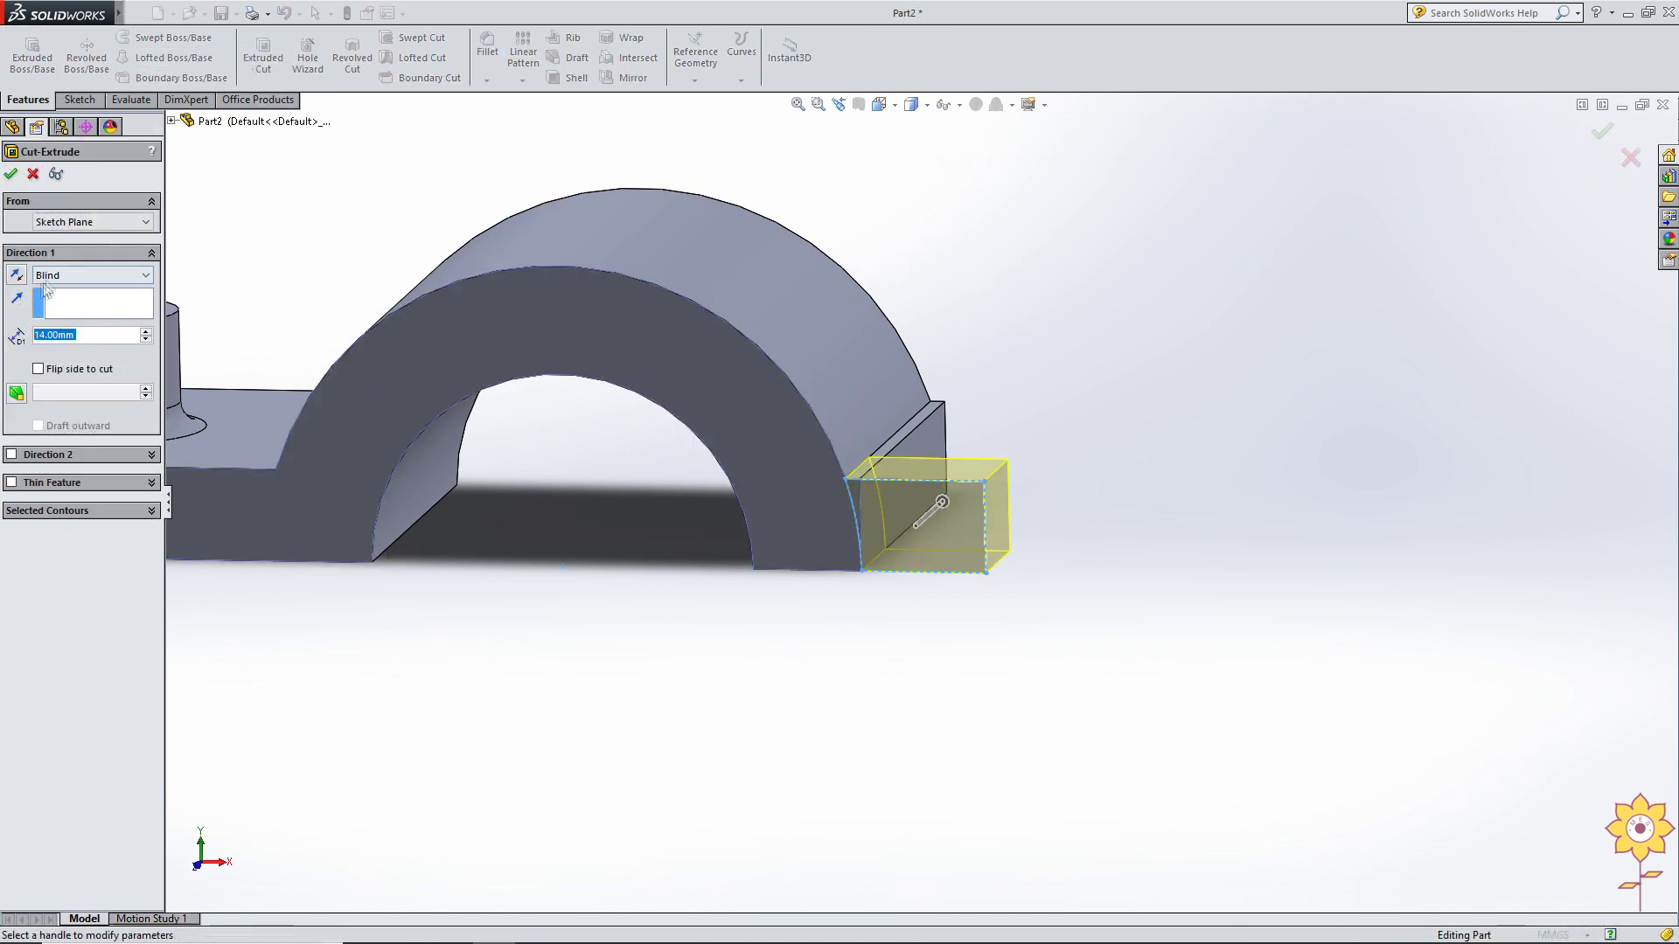
left_click(55, 277)
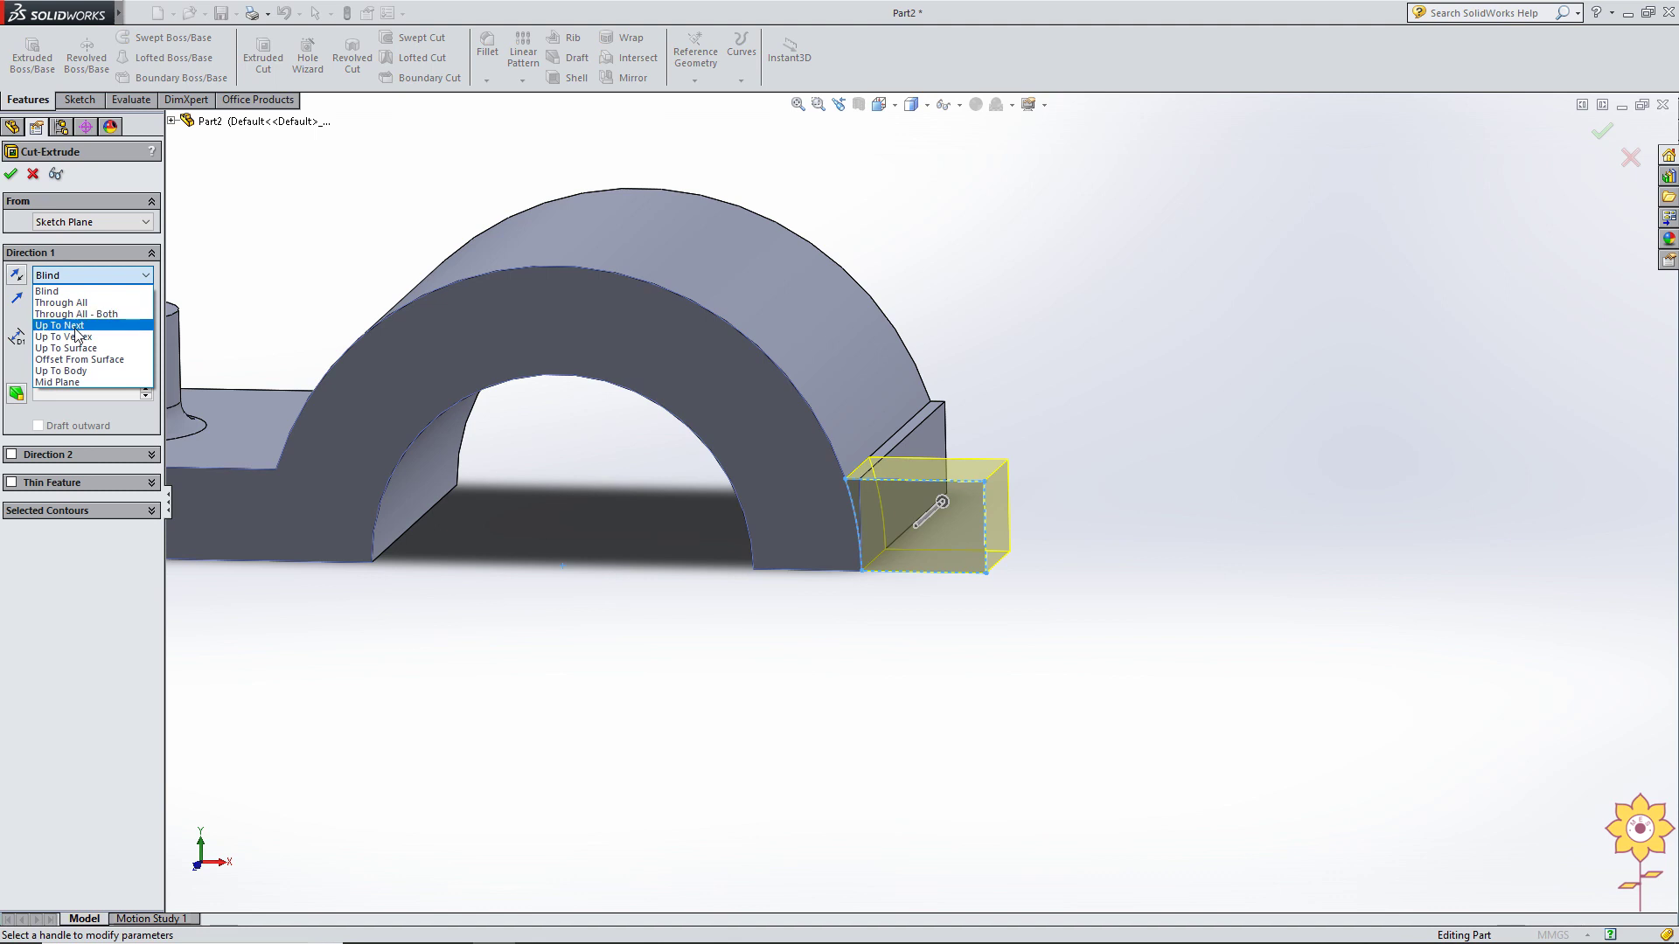
left_click(77, 335)
middle_click_drag(841, 335, 5, 354)
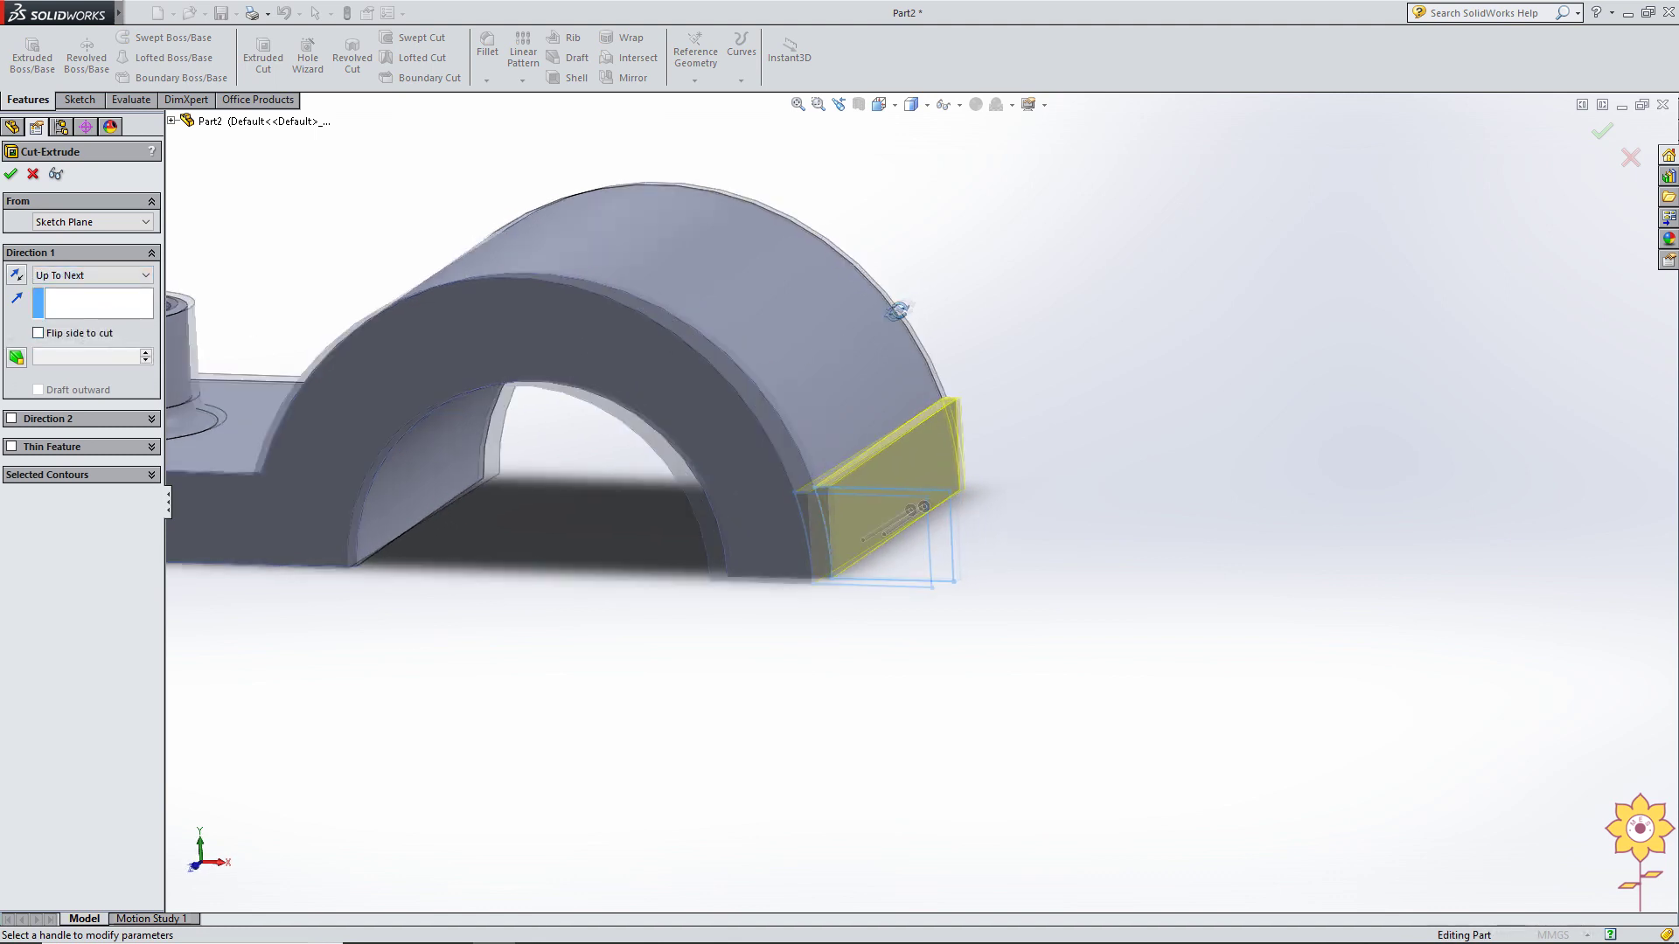
left_click(11, 175)
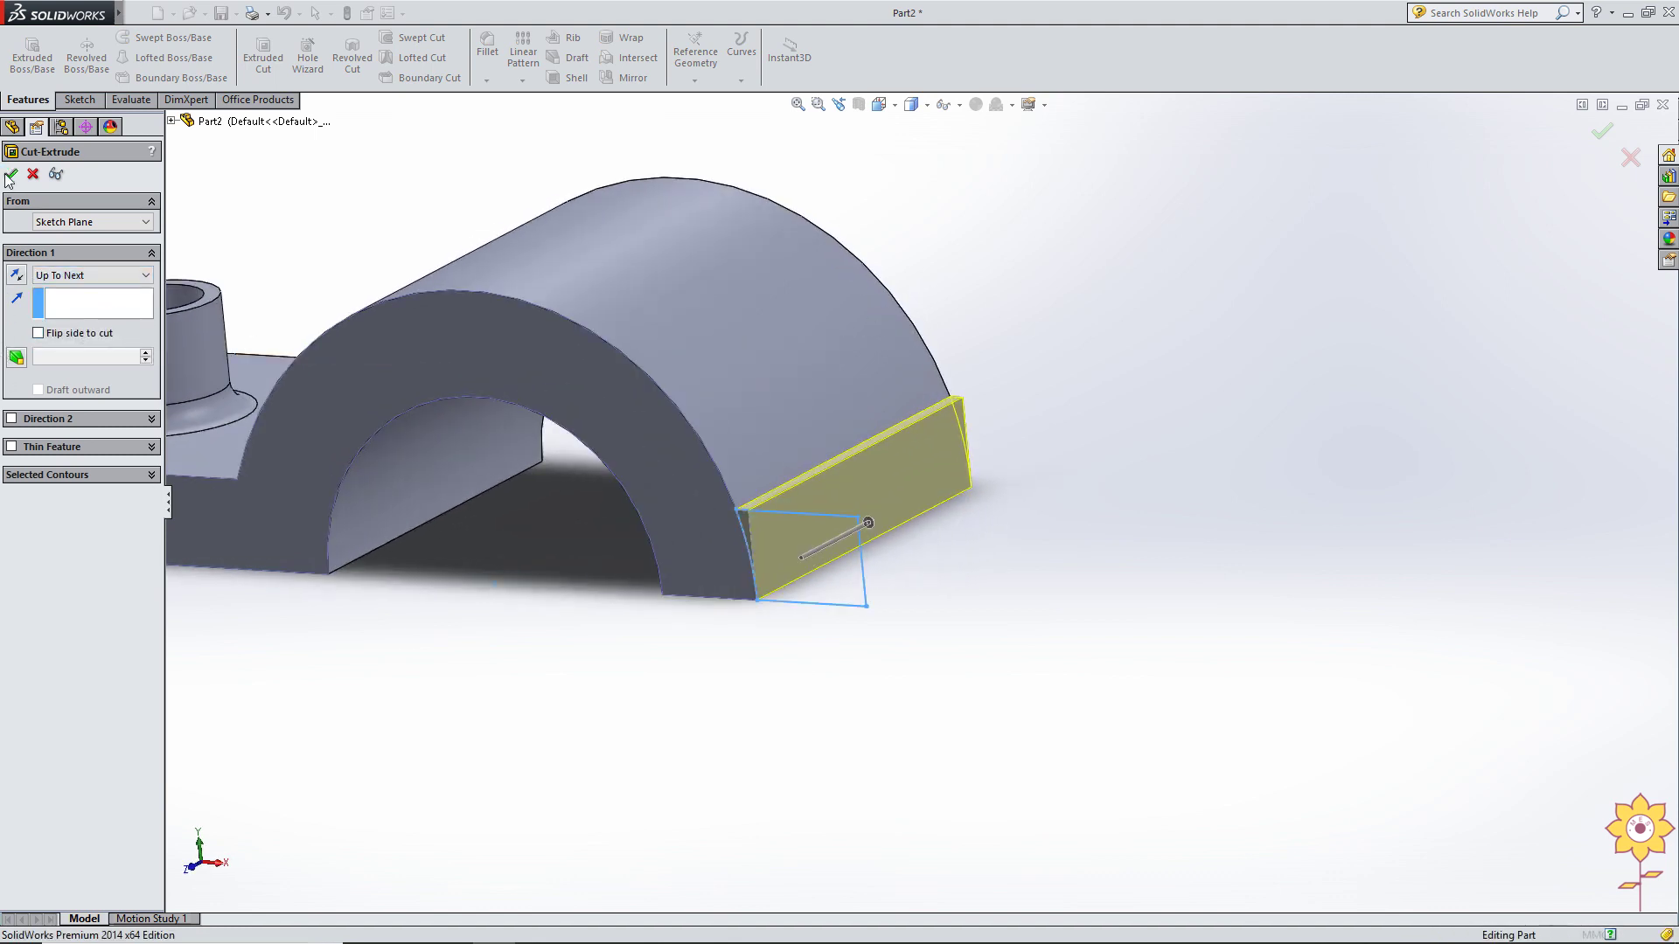
scroll(924, 444, "up", 3)
middle_click_drag(847, 409, 922, 442)
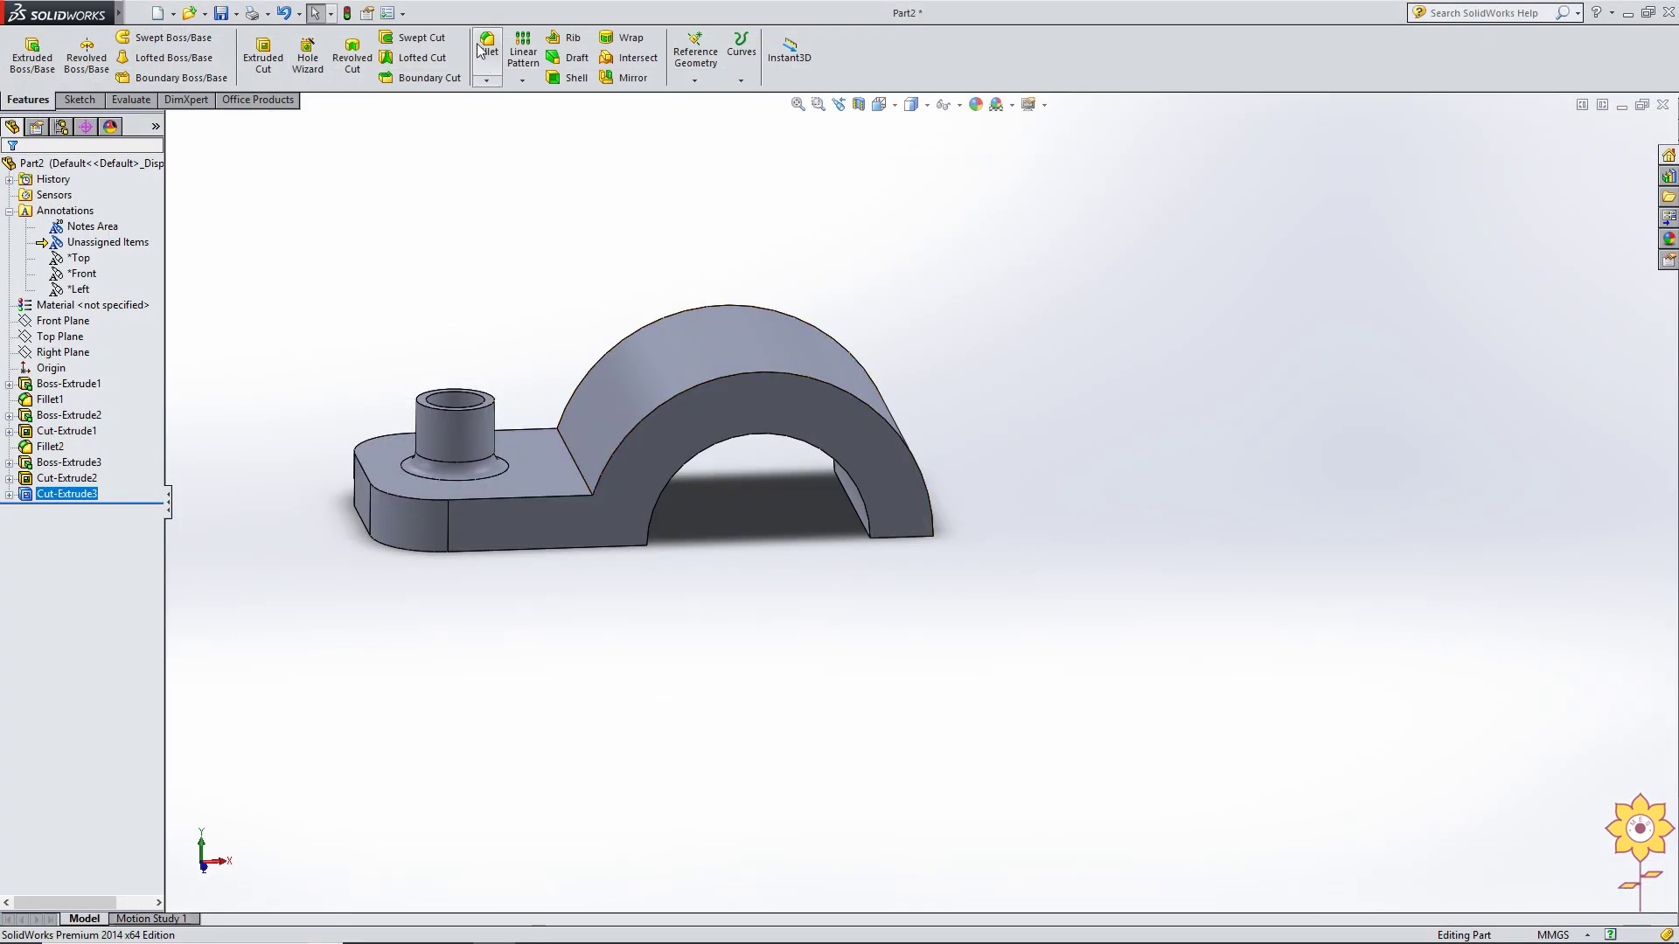
Add a 2 mm fillet (Fillet3) on the edge where the base meets the arch.
left_click(487, 48)
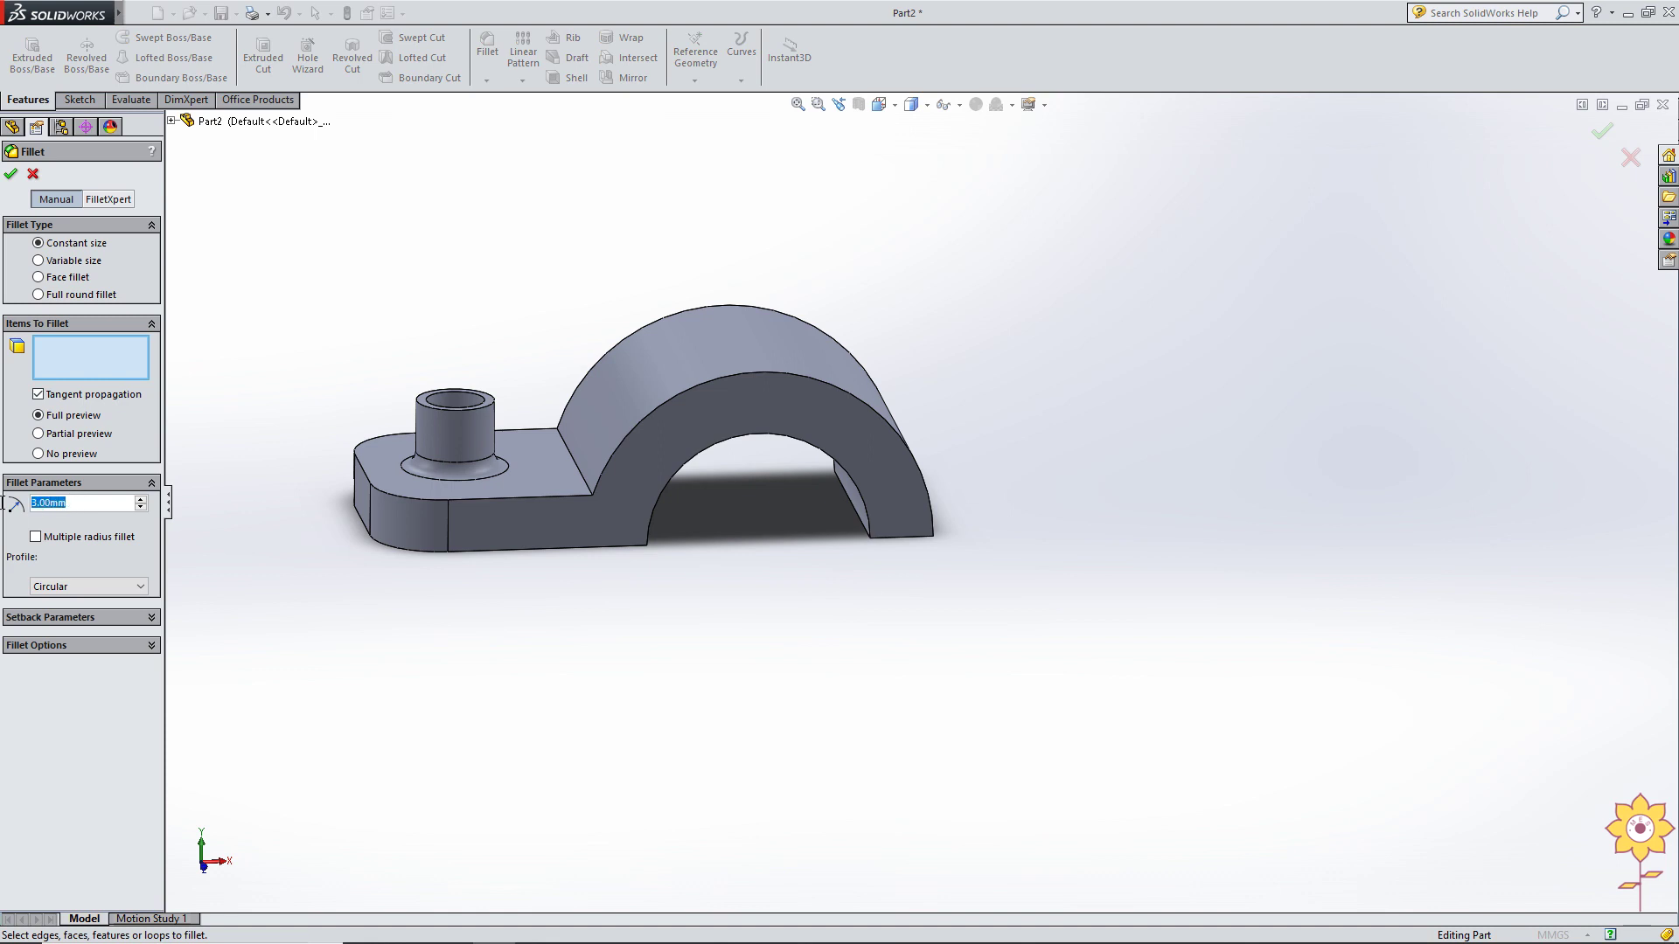
type("2")
key("Return")
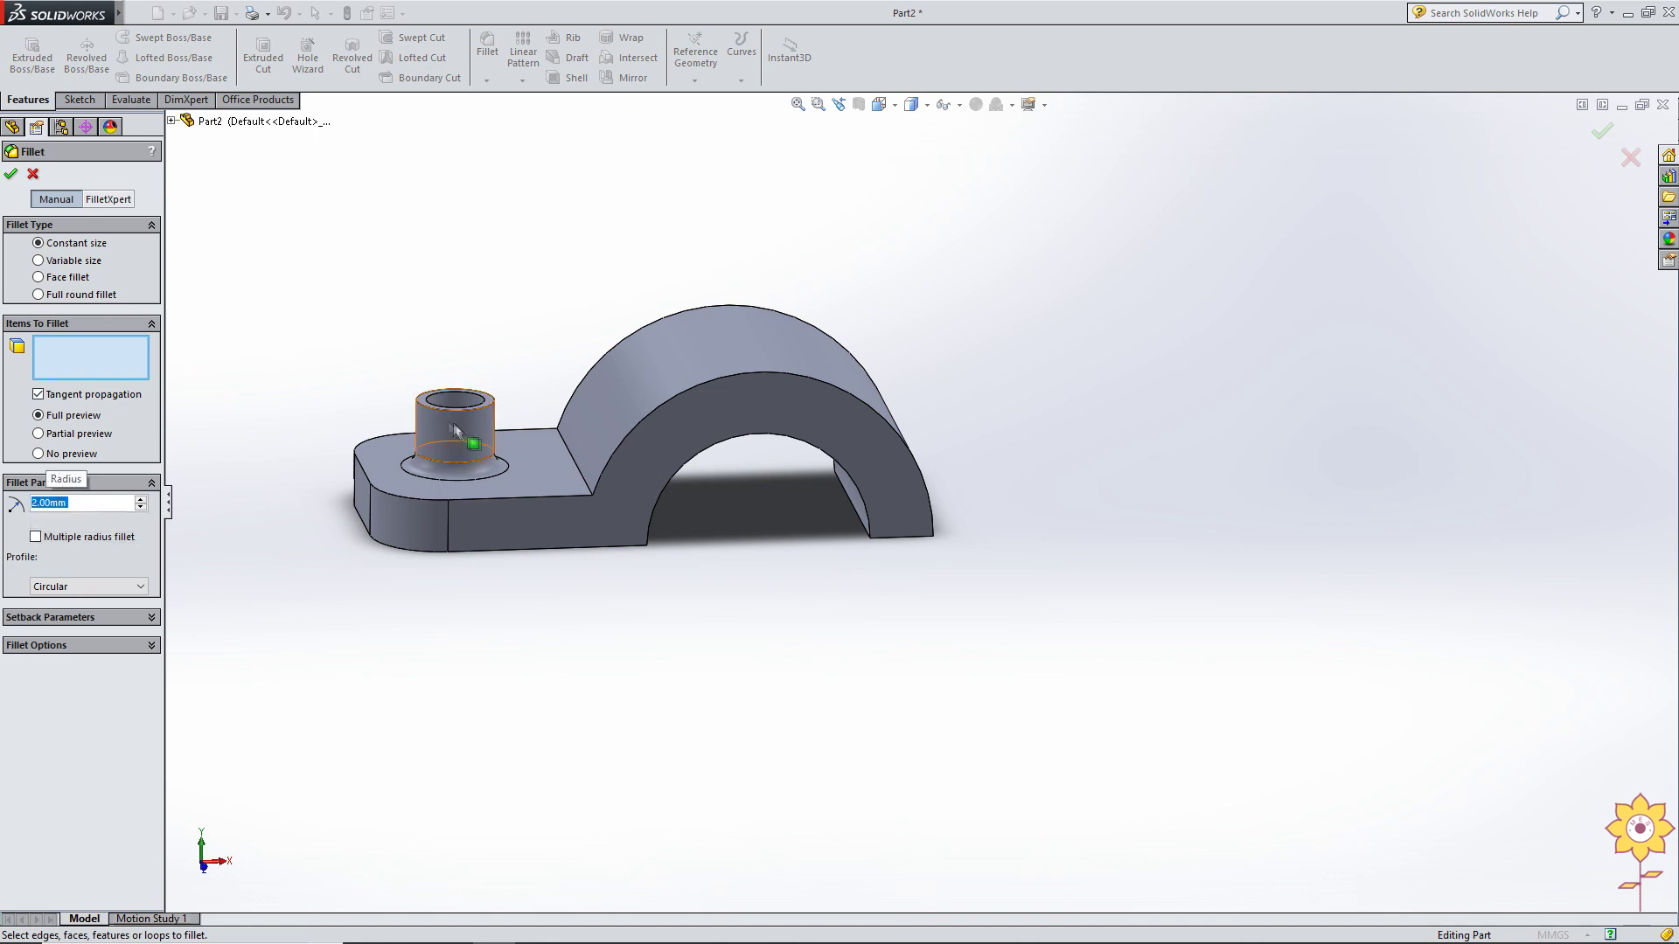
left_click(567, 447)
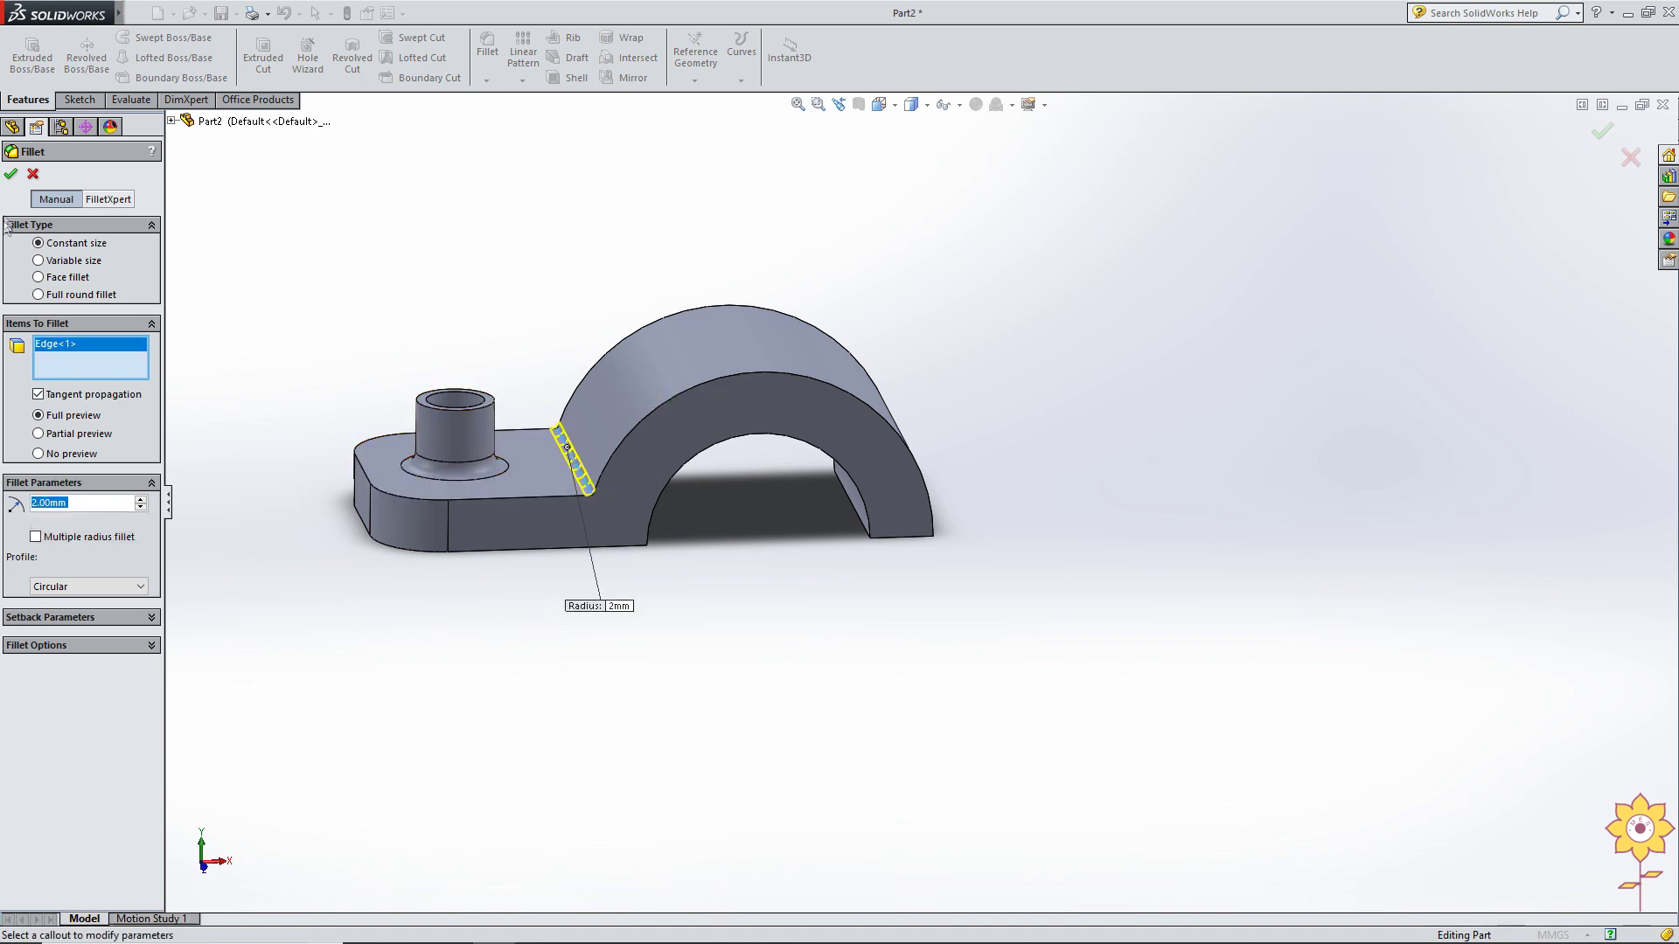
left_click(11, 178)
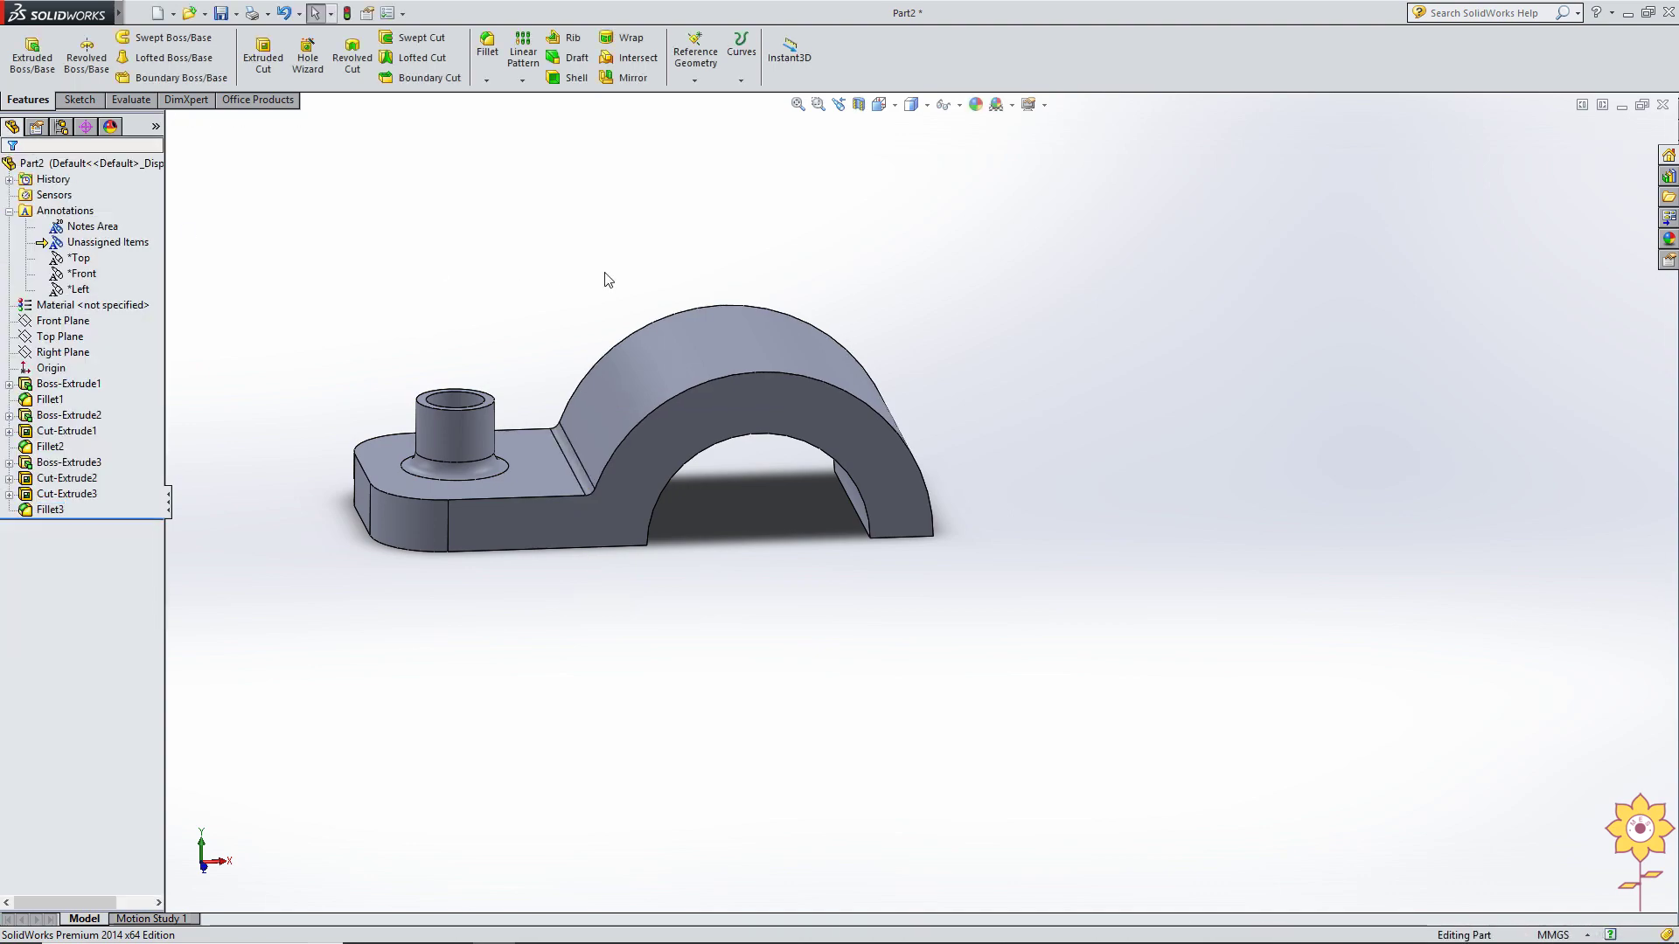
key("alt+Tab")
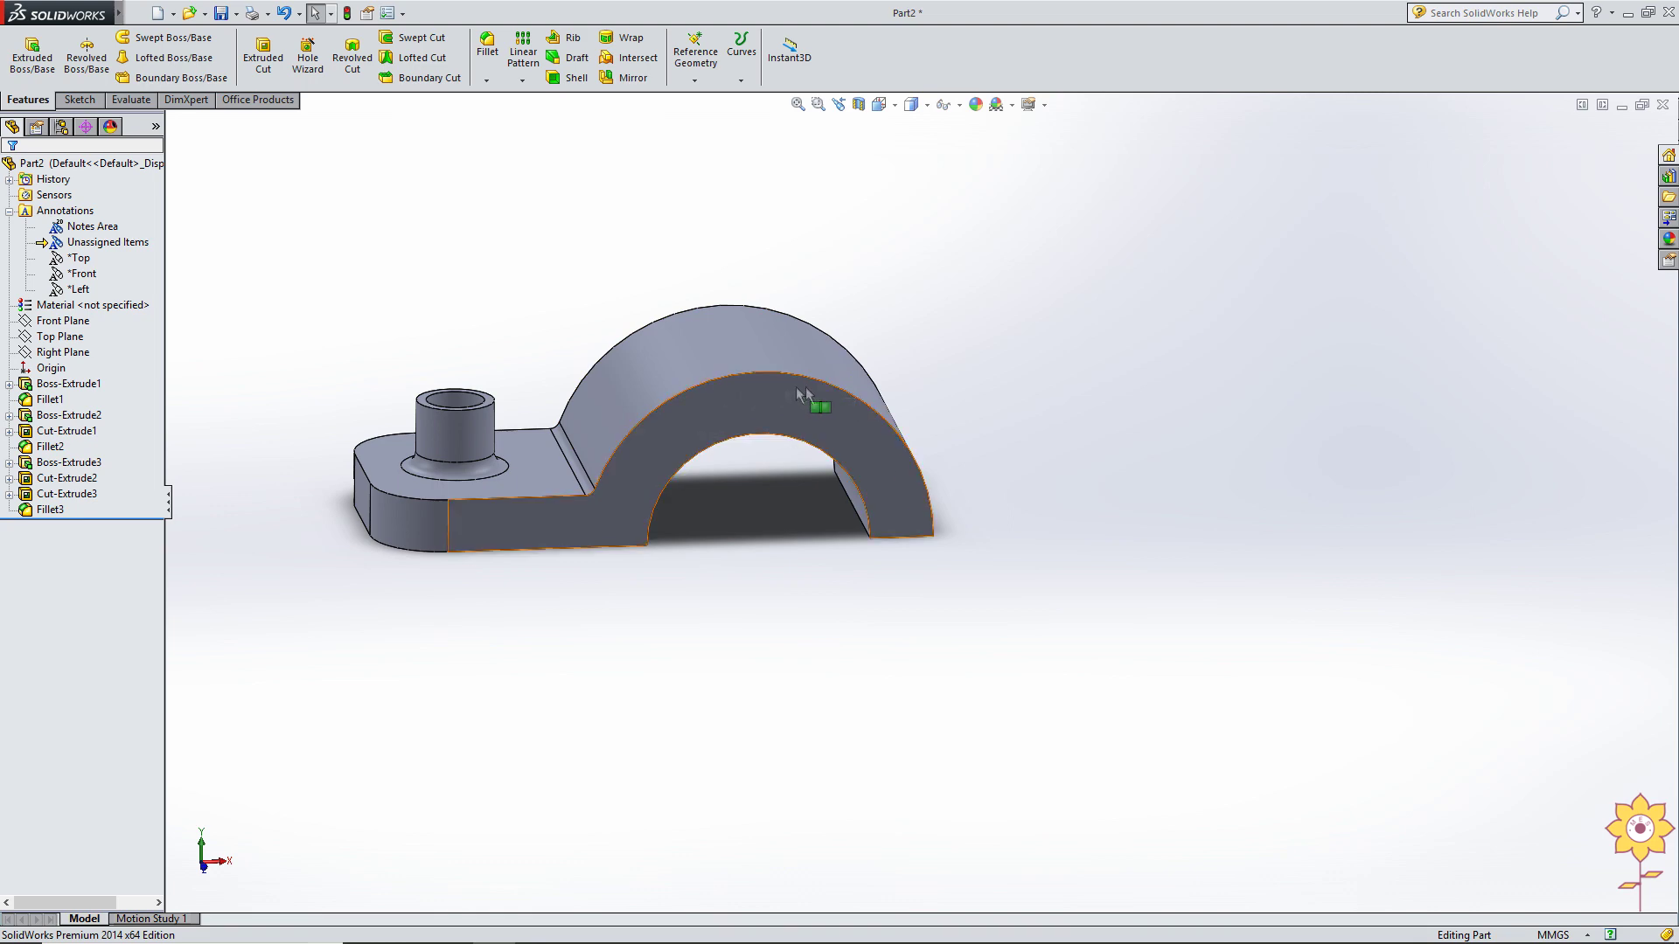
Switch to model 1.pdf in Acrobat Reader to read the bracket's dimensions.
key("alt+Tab")
Start Sketch6 on the arch's front face, checking the bracket drawing for reference.
left_click(805, 396)
left_click(872, 343)
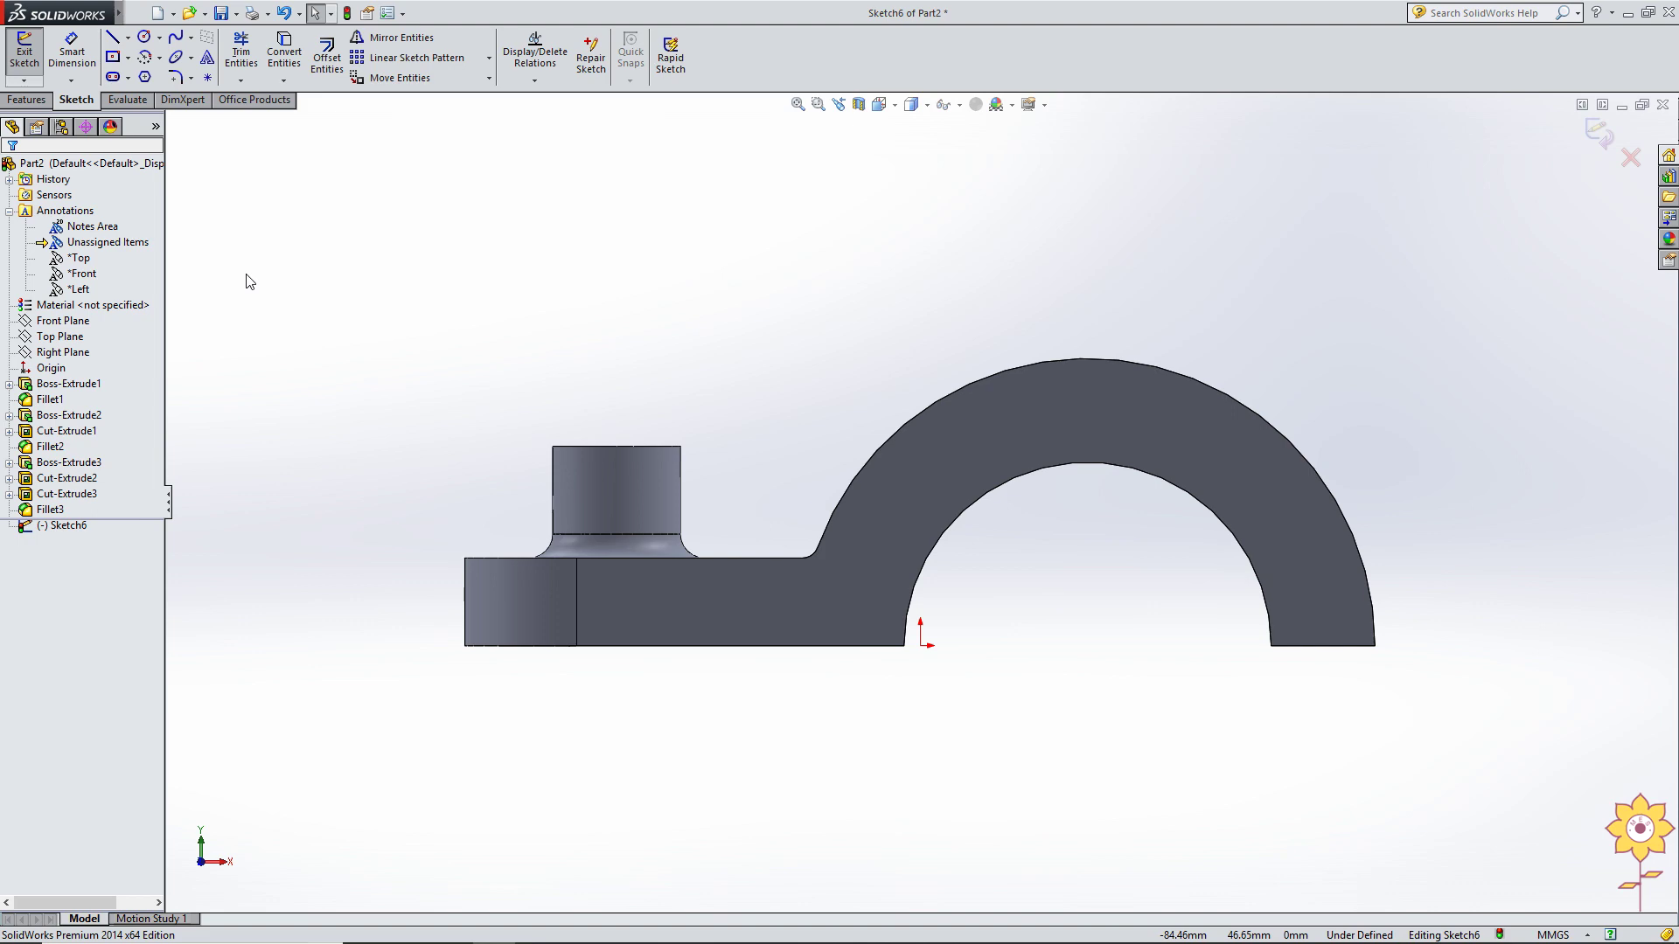
key("alt+Tab")
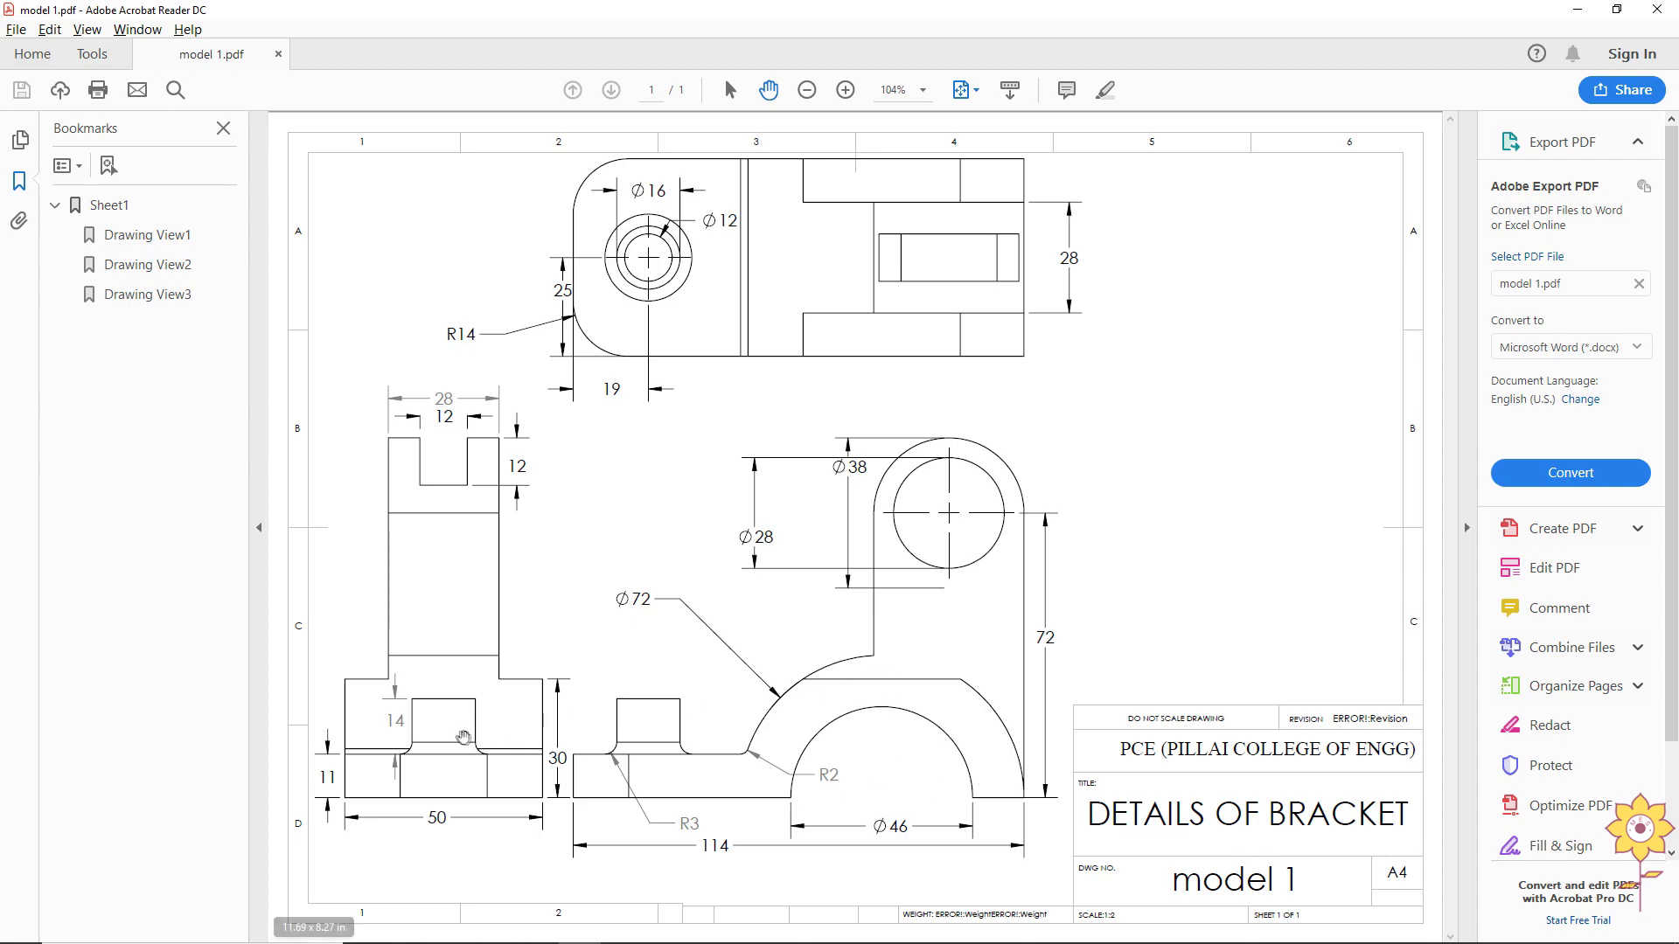
key("alt+Tab")
left_click(112, 37)
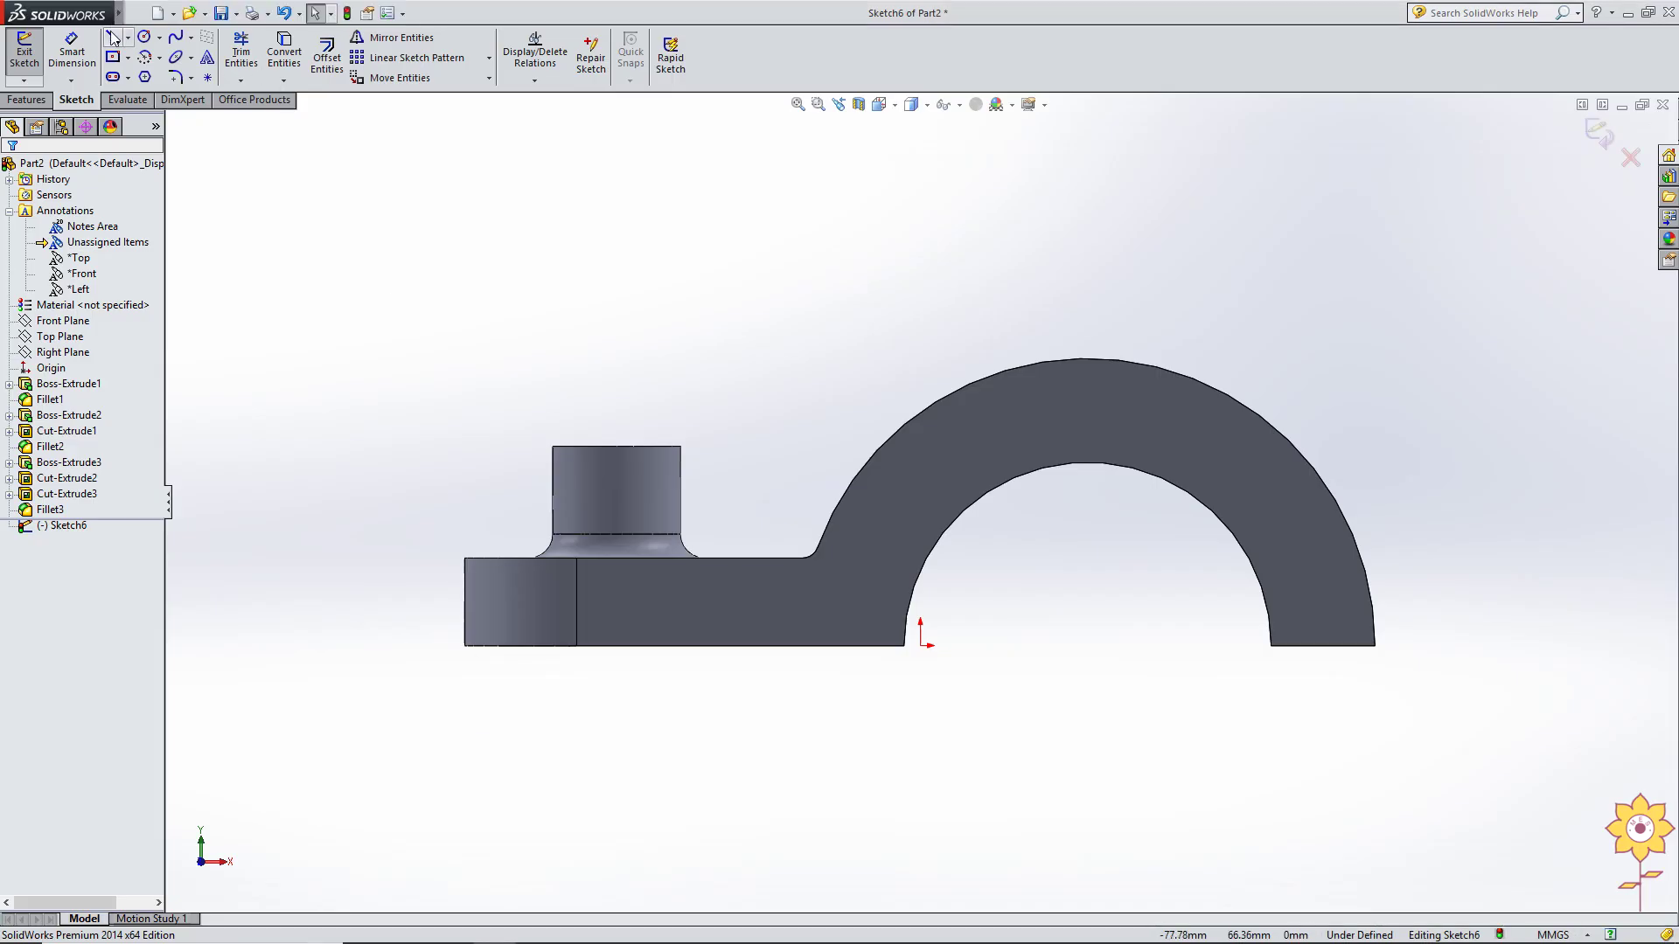
Draw a horizontal line across the arch and dimension it 30 mm above the origin.
left_click(886, 416)
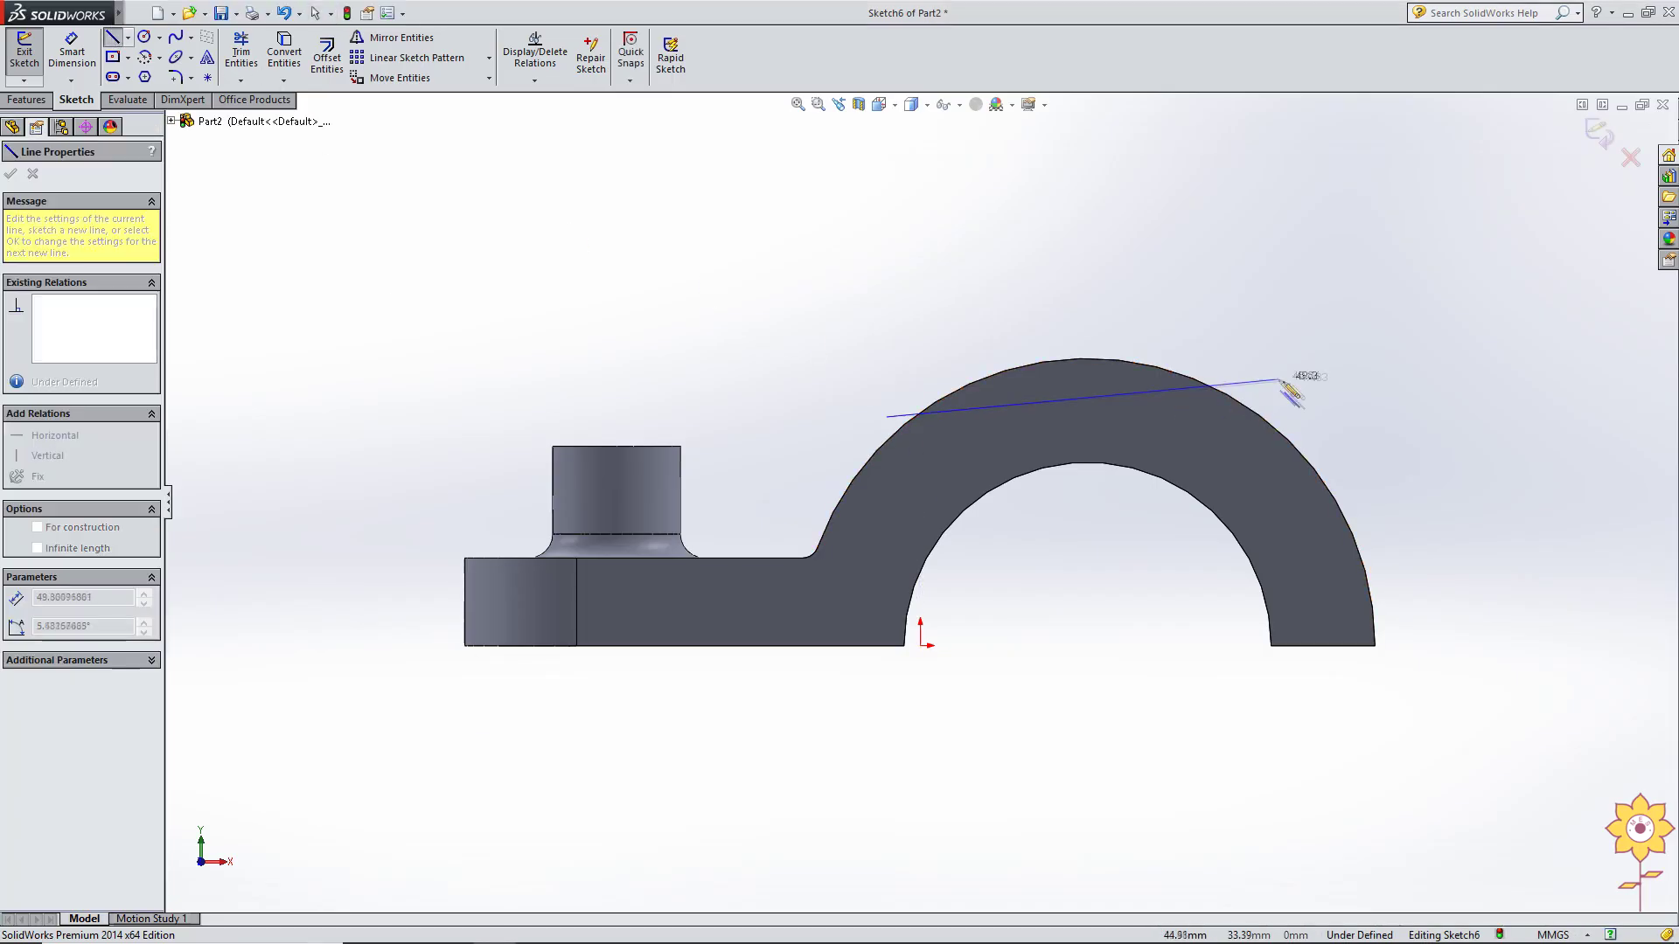
left_click(1317, 416)
right_click(1103, 284)
left_click(1148, 295)
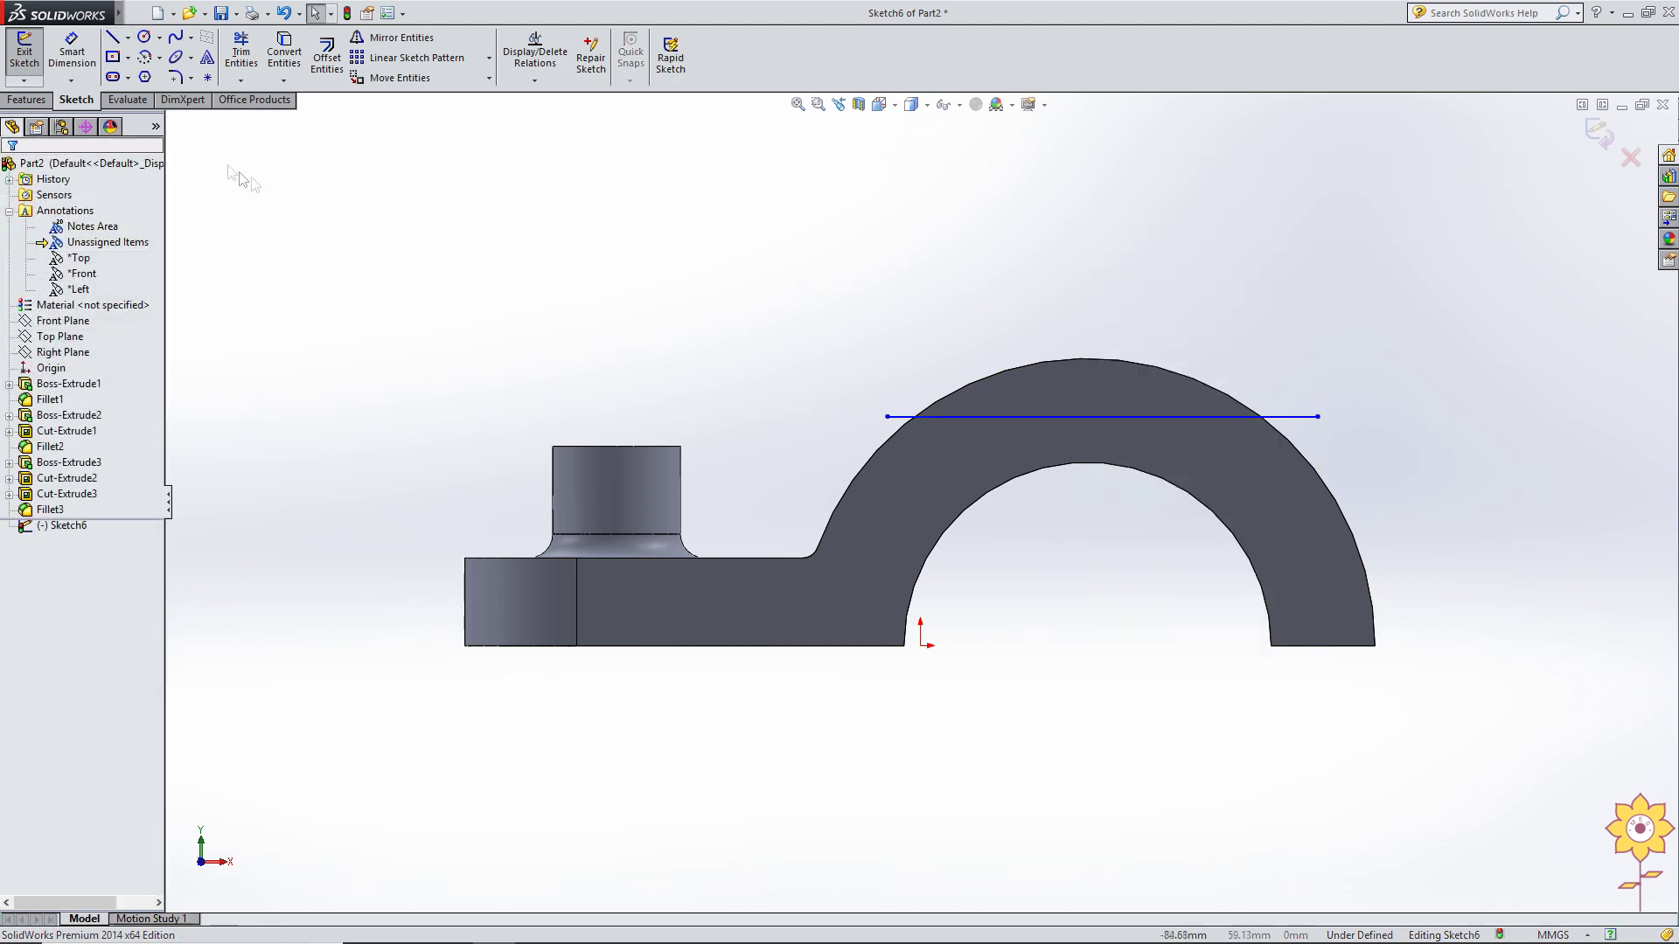
left_click(72, 53)
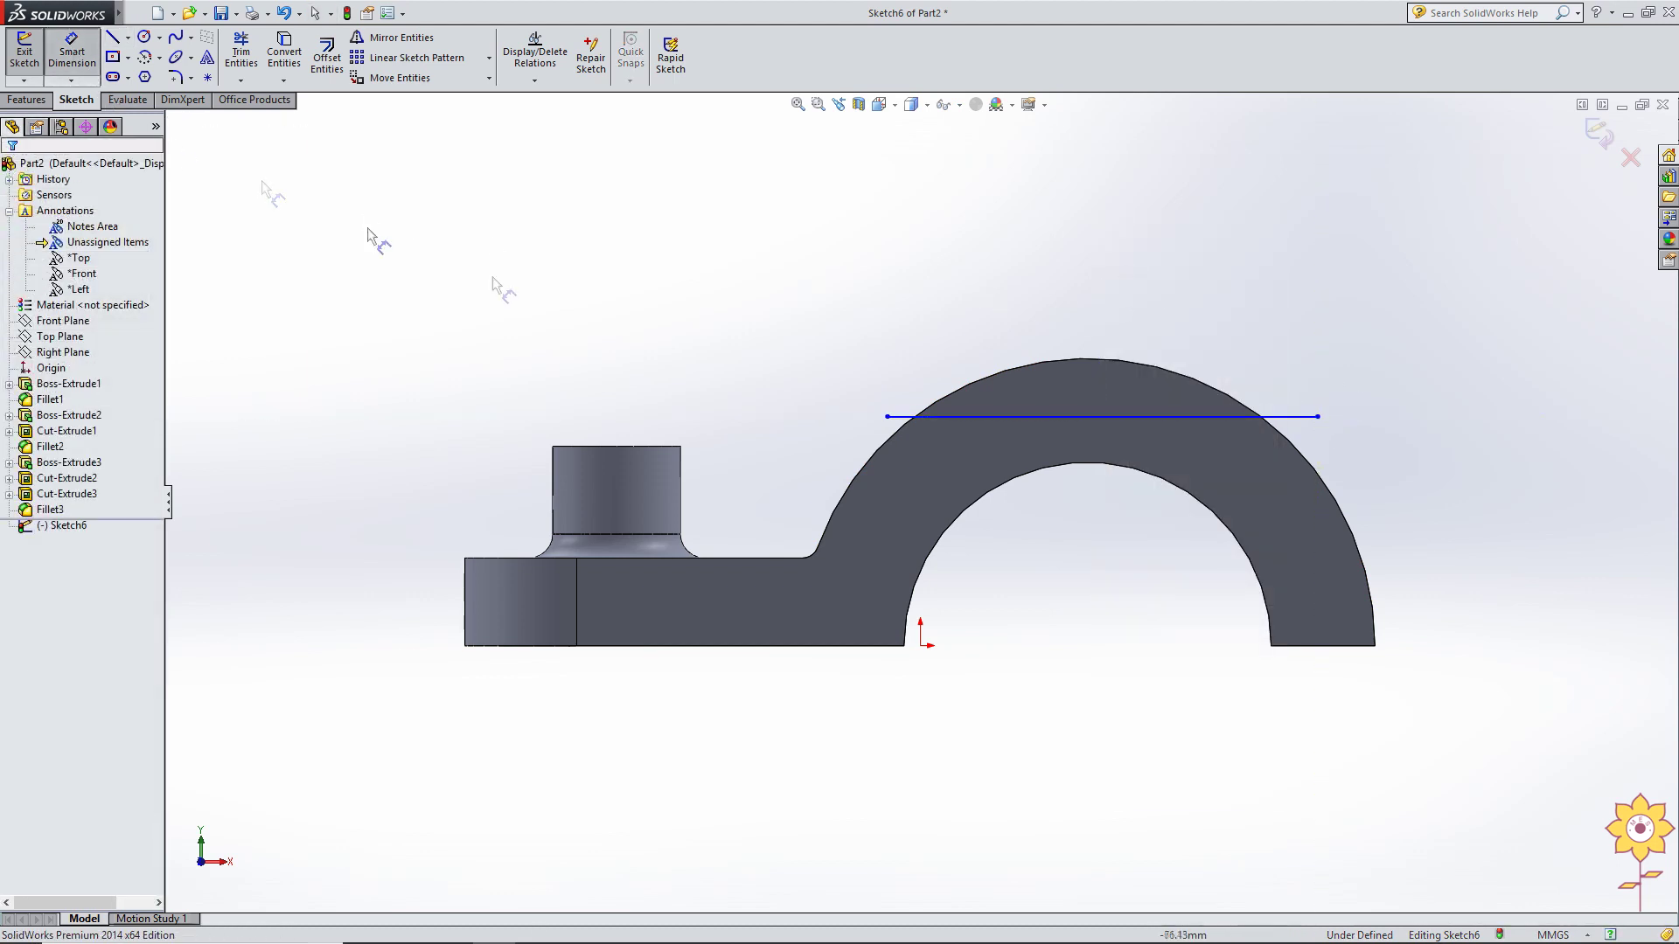
left_click(1100, 416)
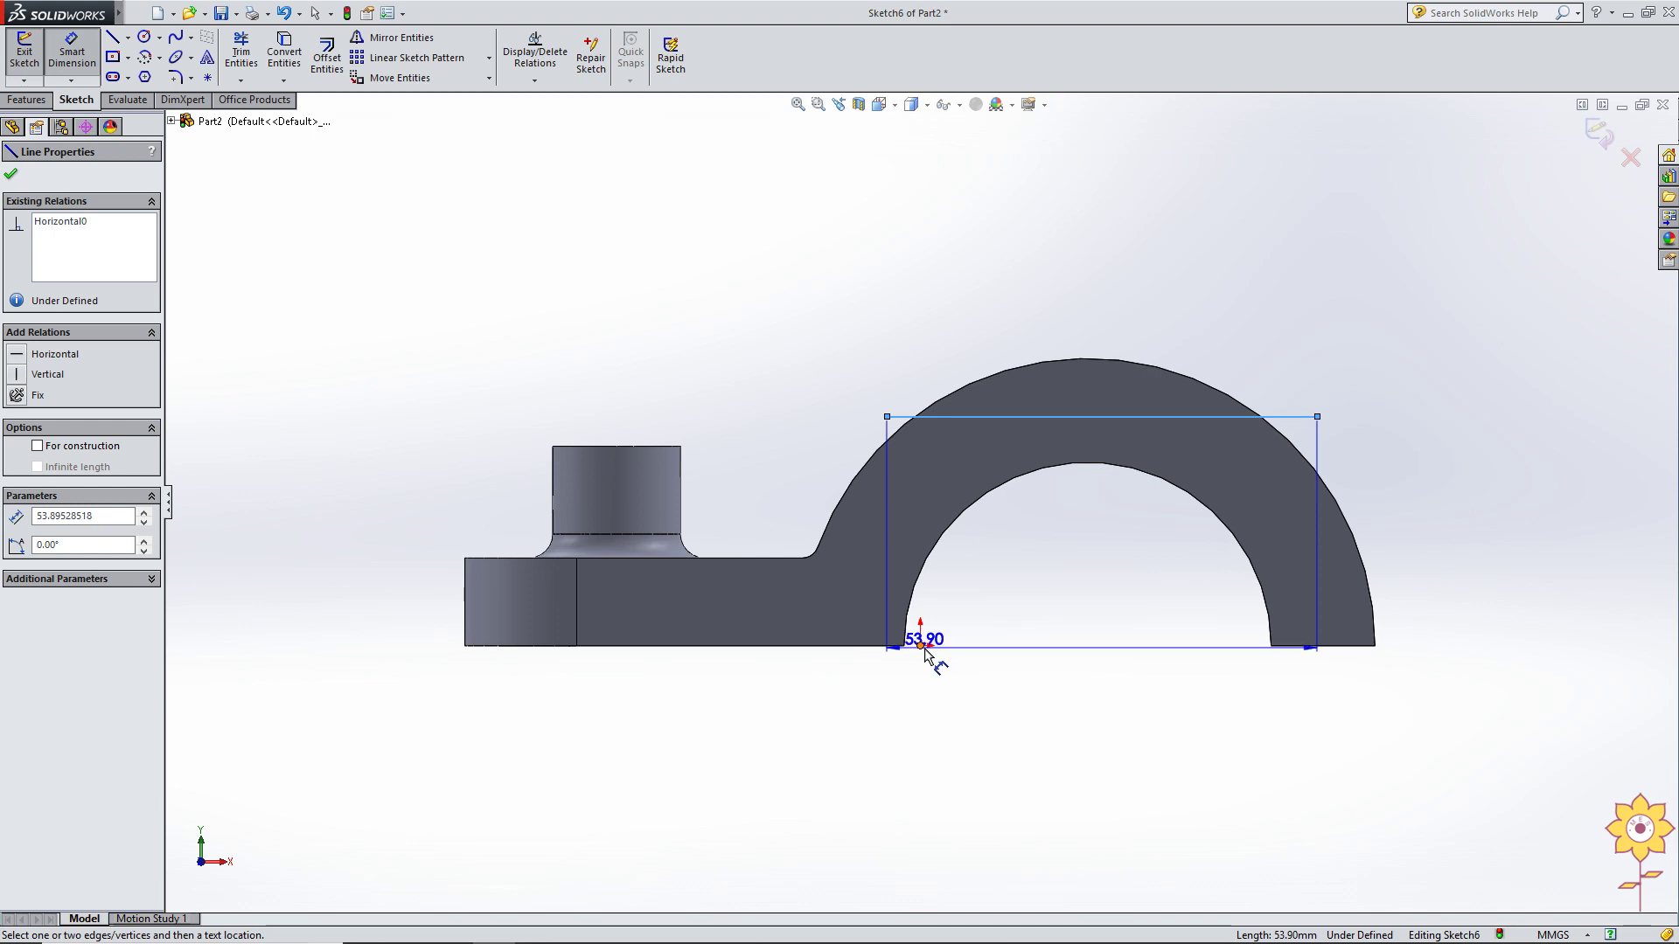
left_click(918, 647)
left_click(781, 536)
type("30")
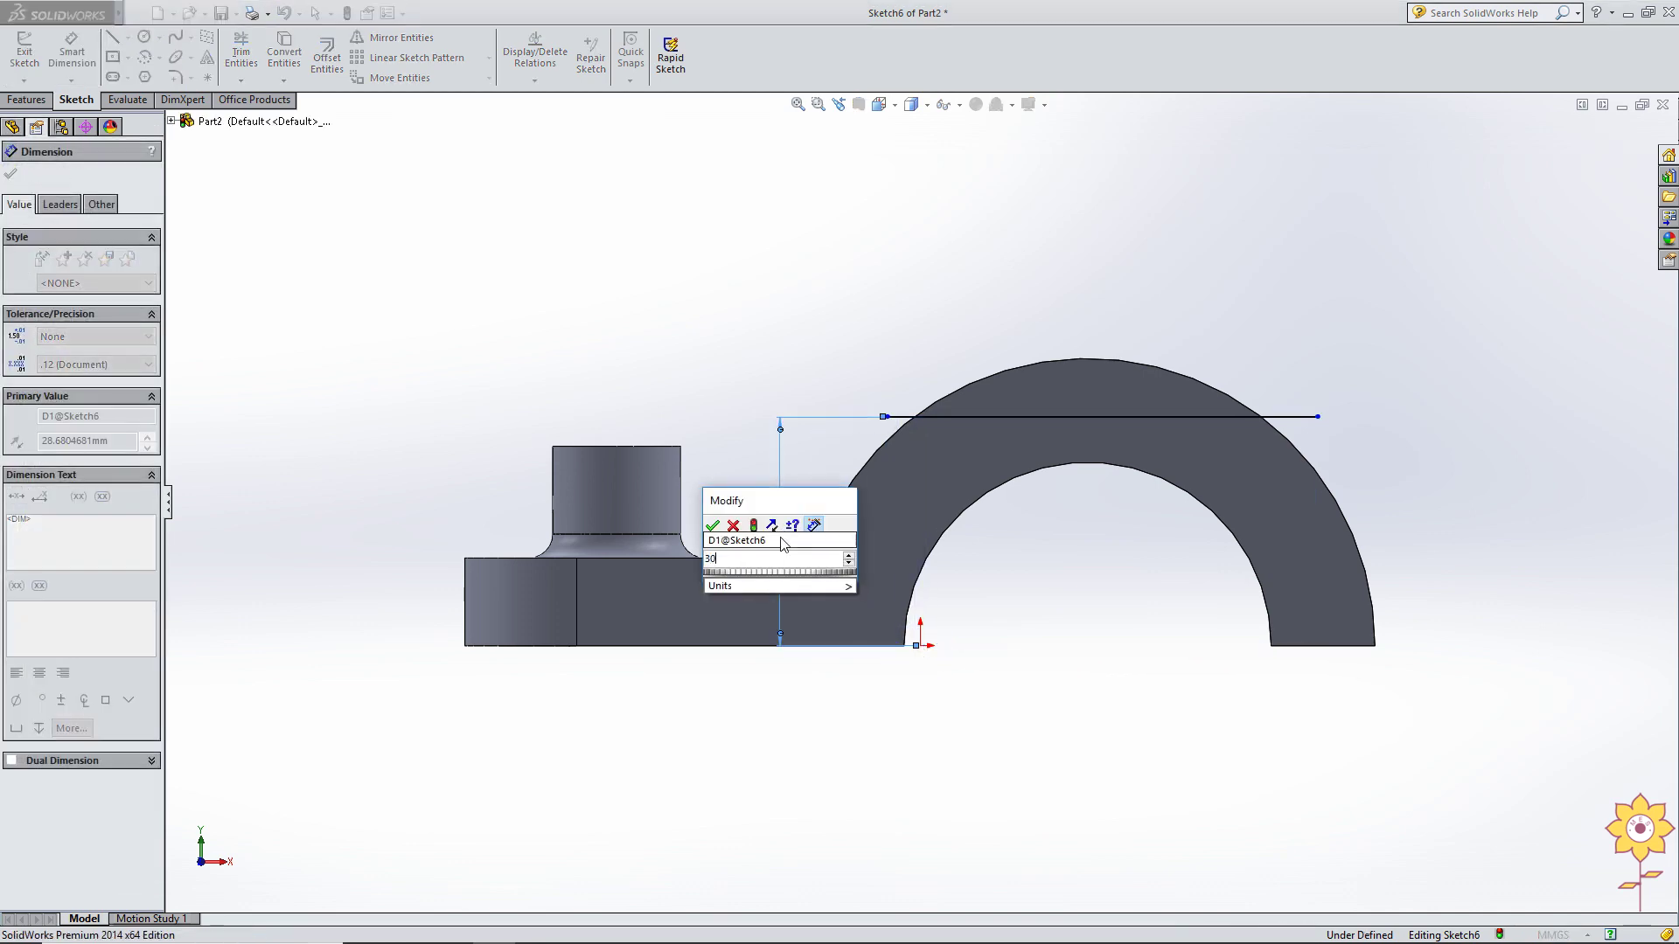
key("Return")
right_click(647, 219)
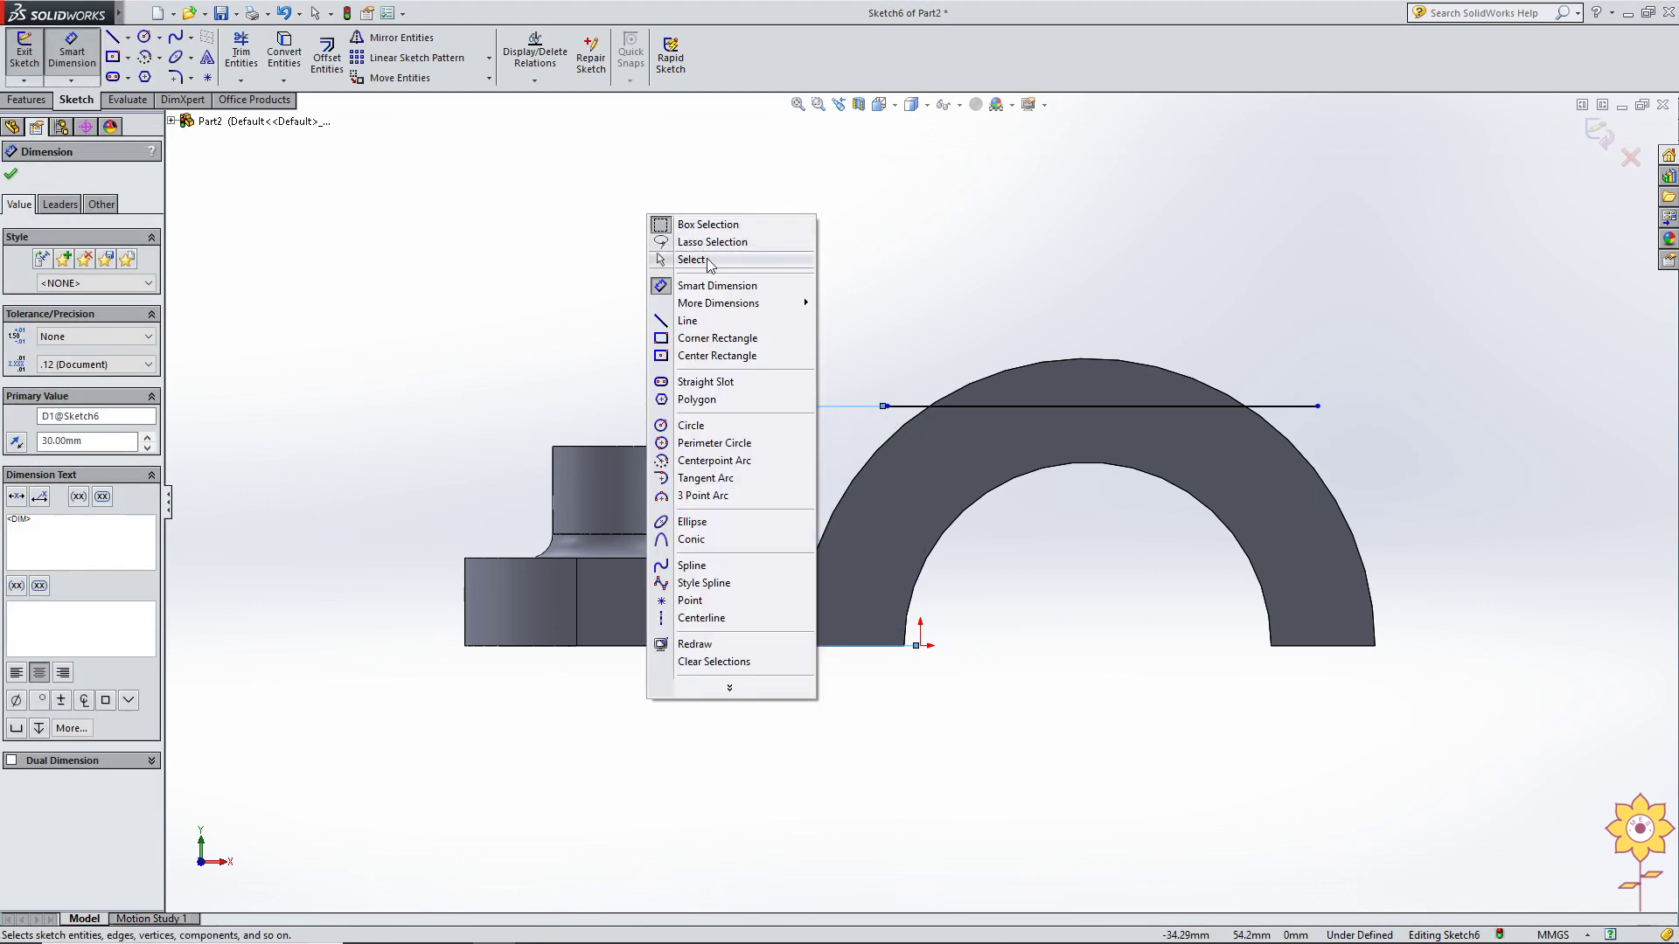
left_click(710, 260)
Convert the arch's outer arc edge into Sketch6 geometry.
left_click(285, 53)
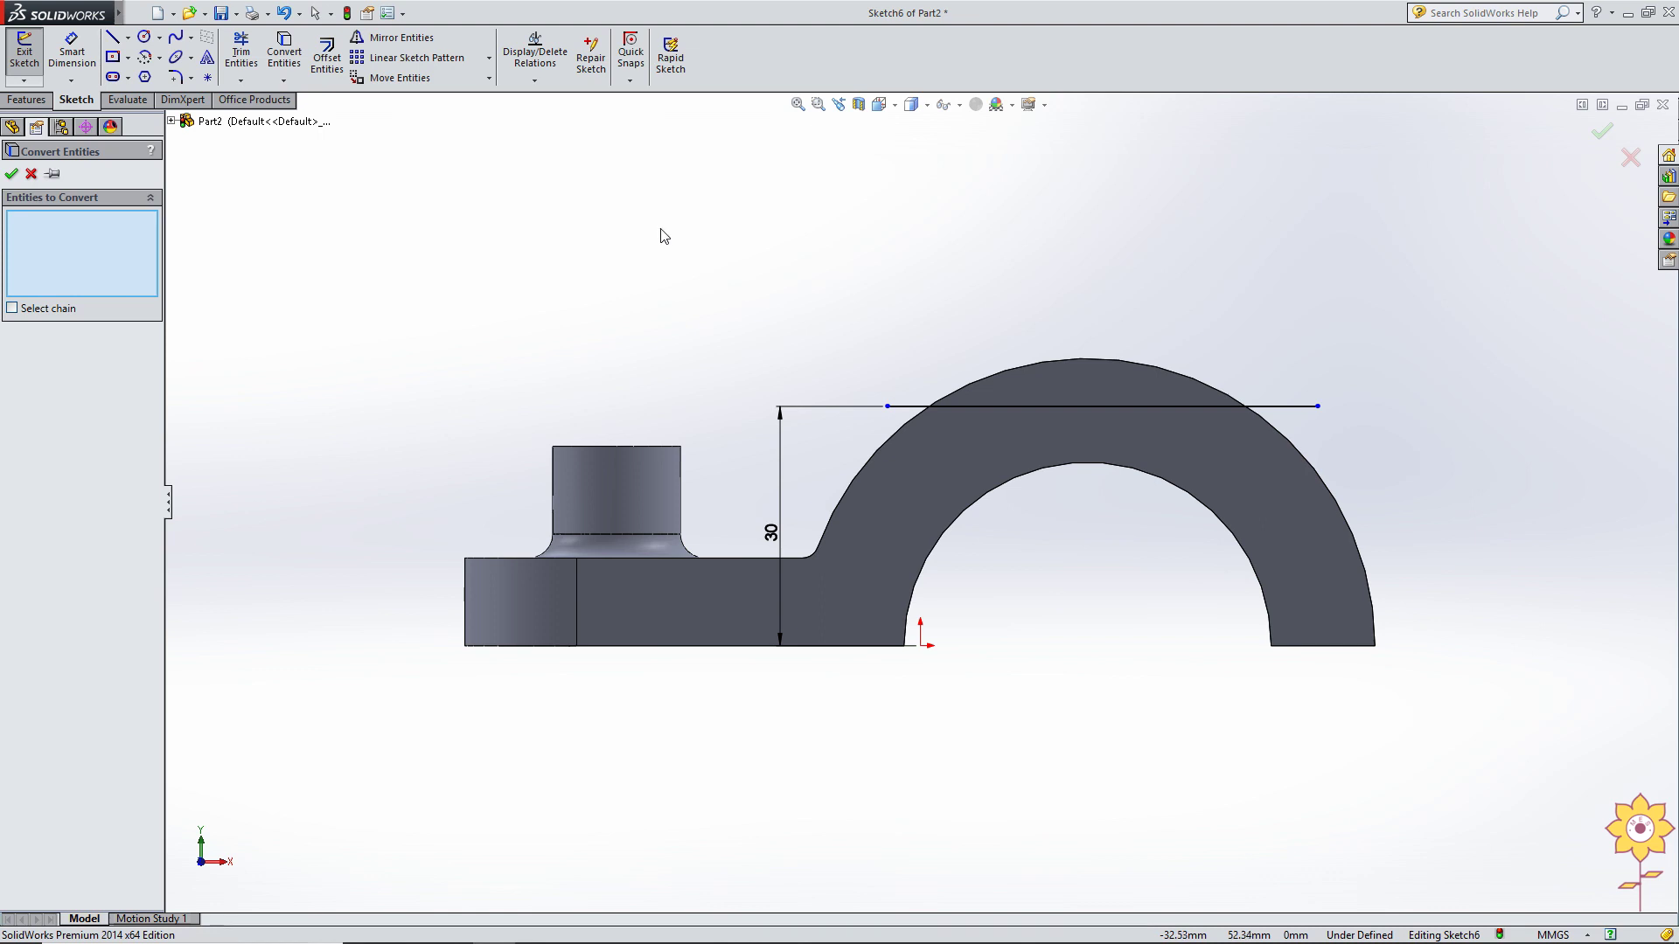
left_click(1100, 364)
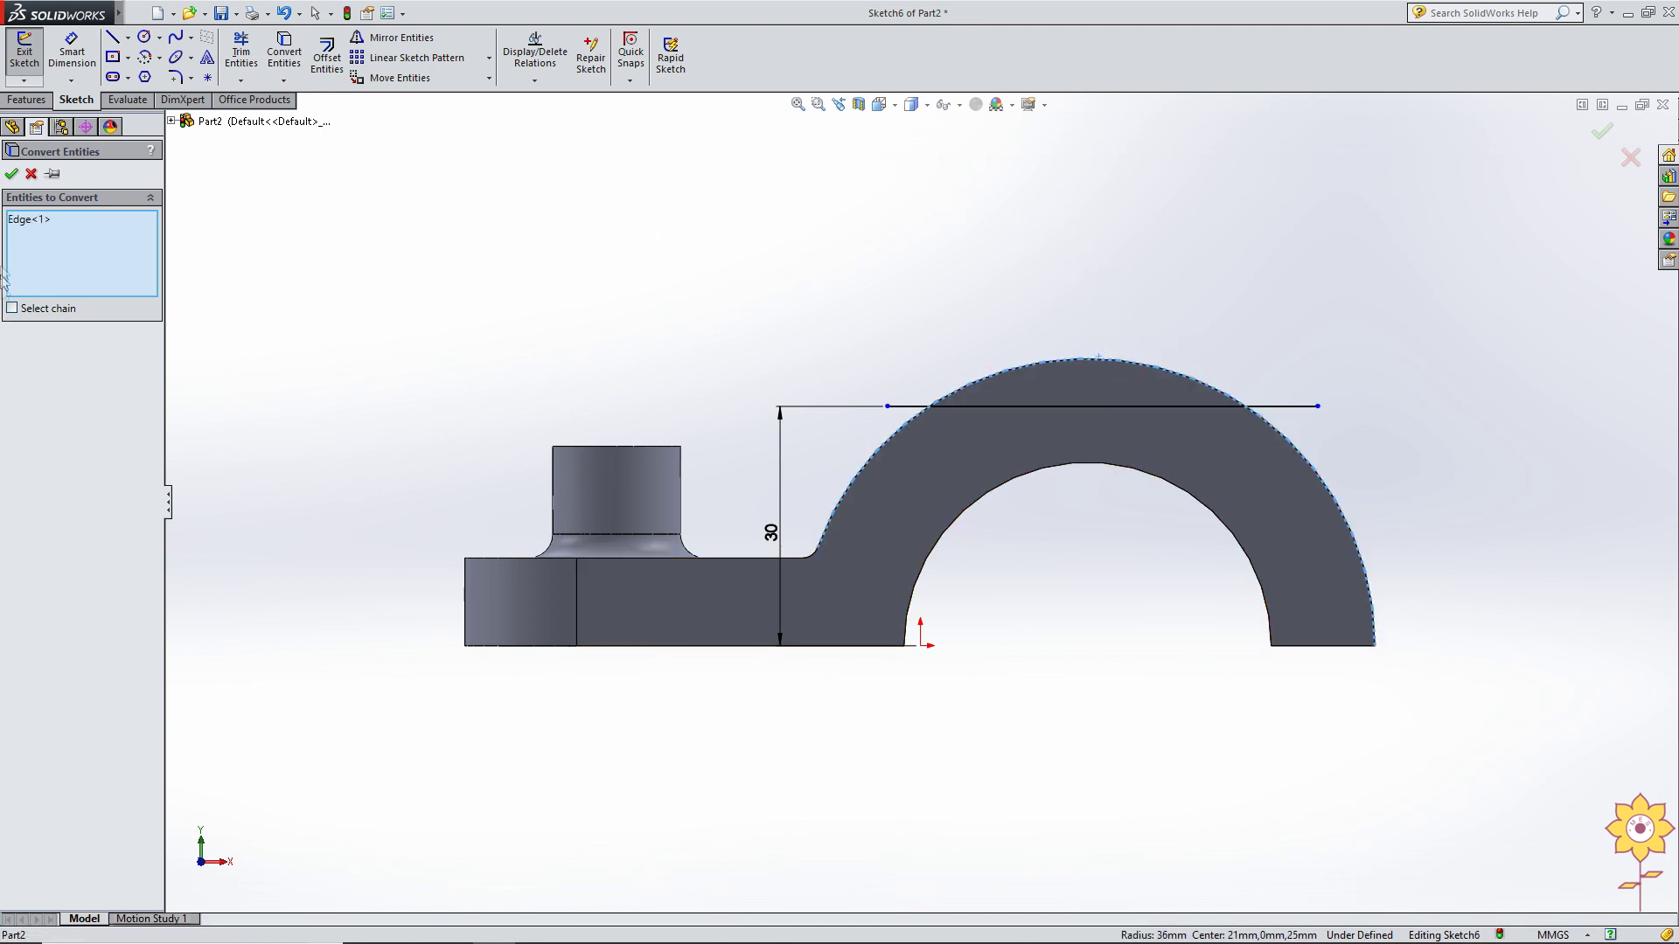
left_click(11, 174)
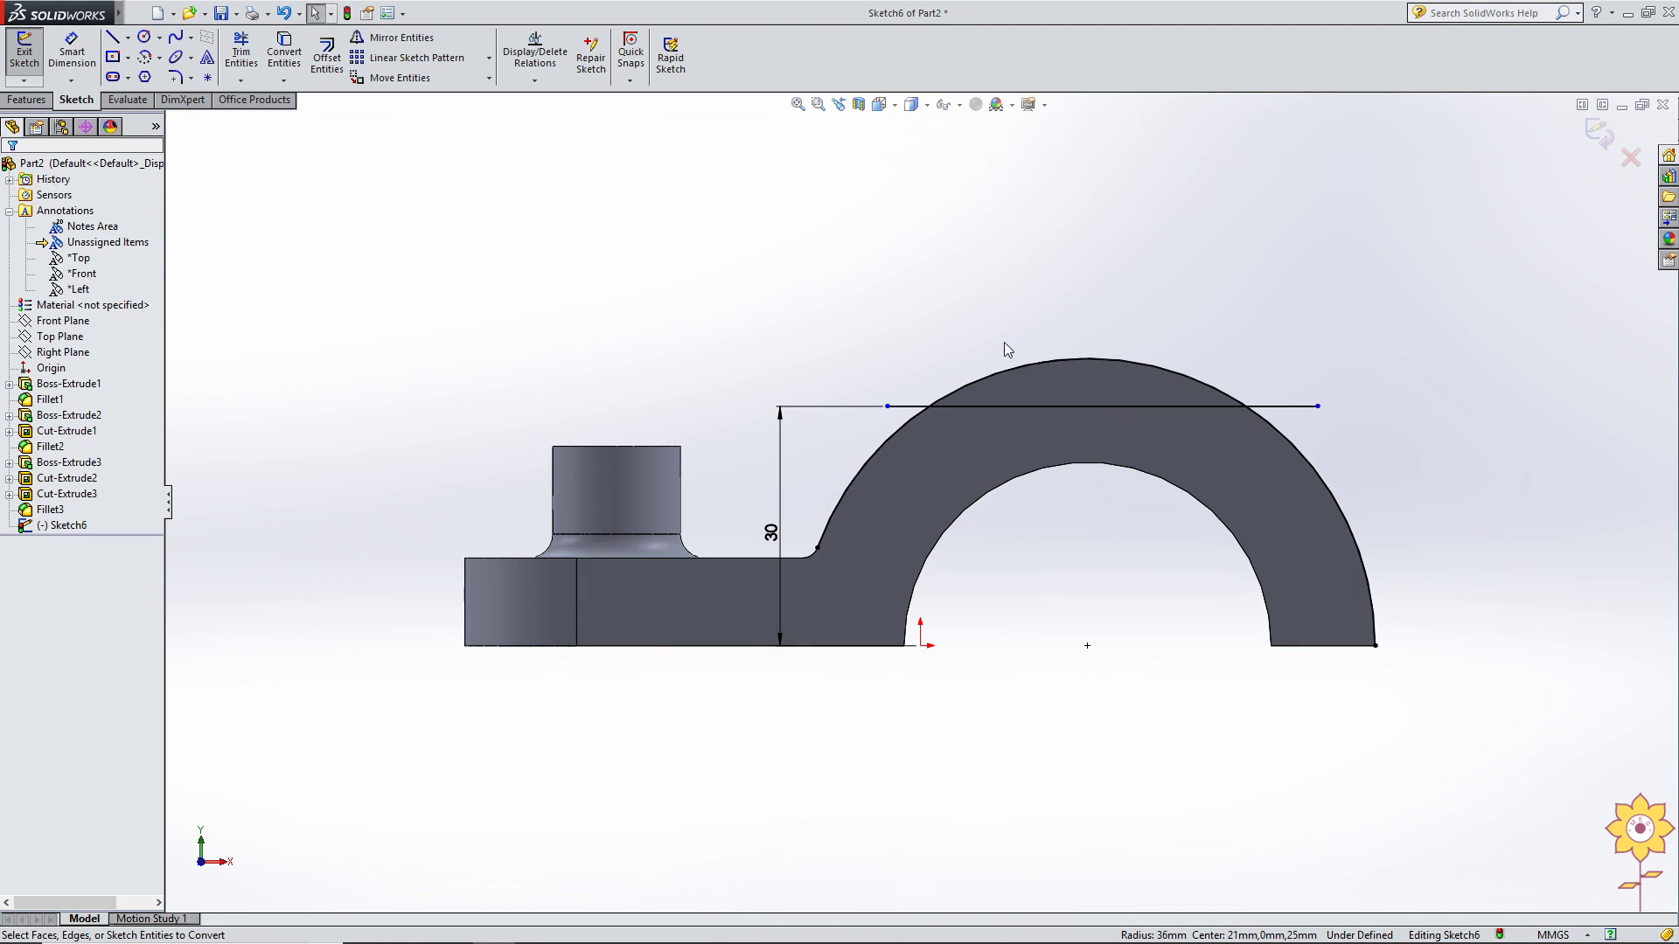
middle_click_drag(1026, 330, 1128, 406)
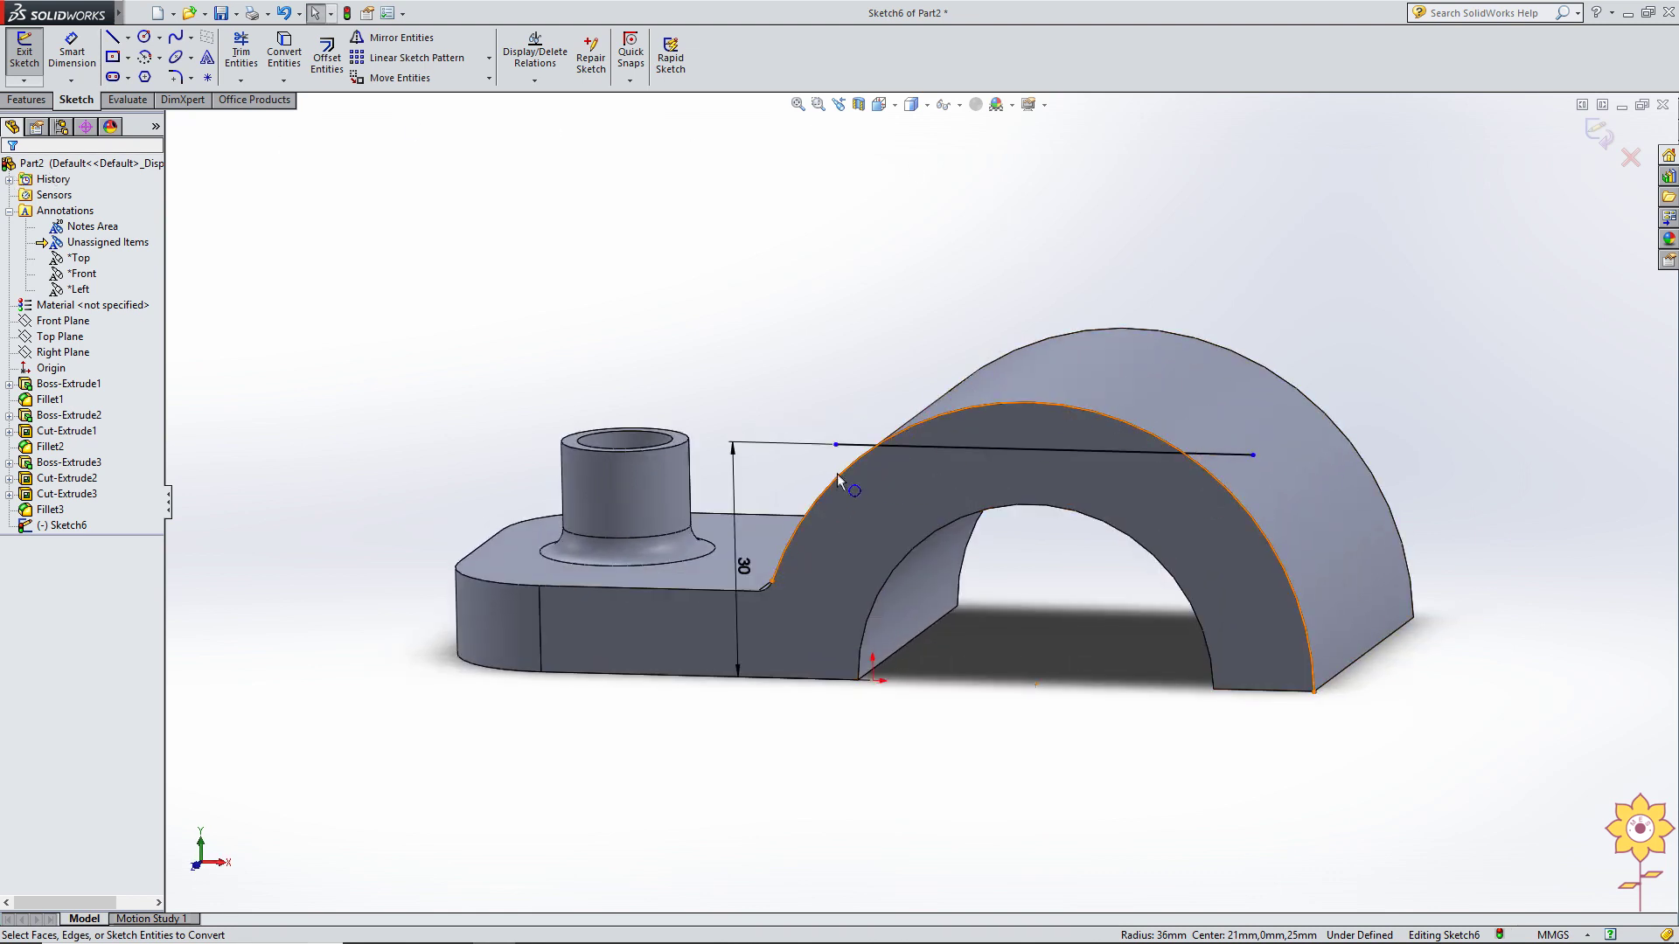
middle_click_drag(565, 366, 600, 326)
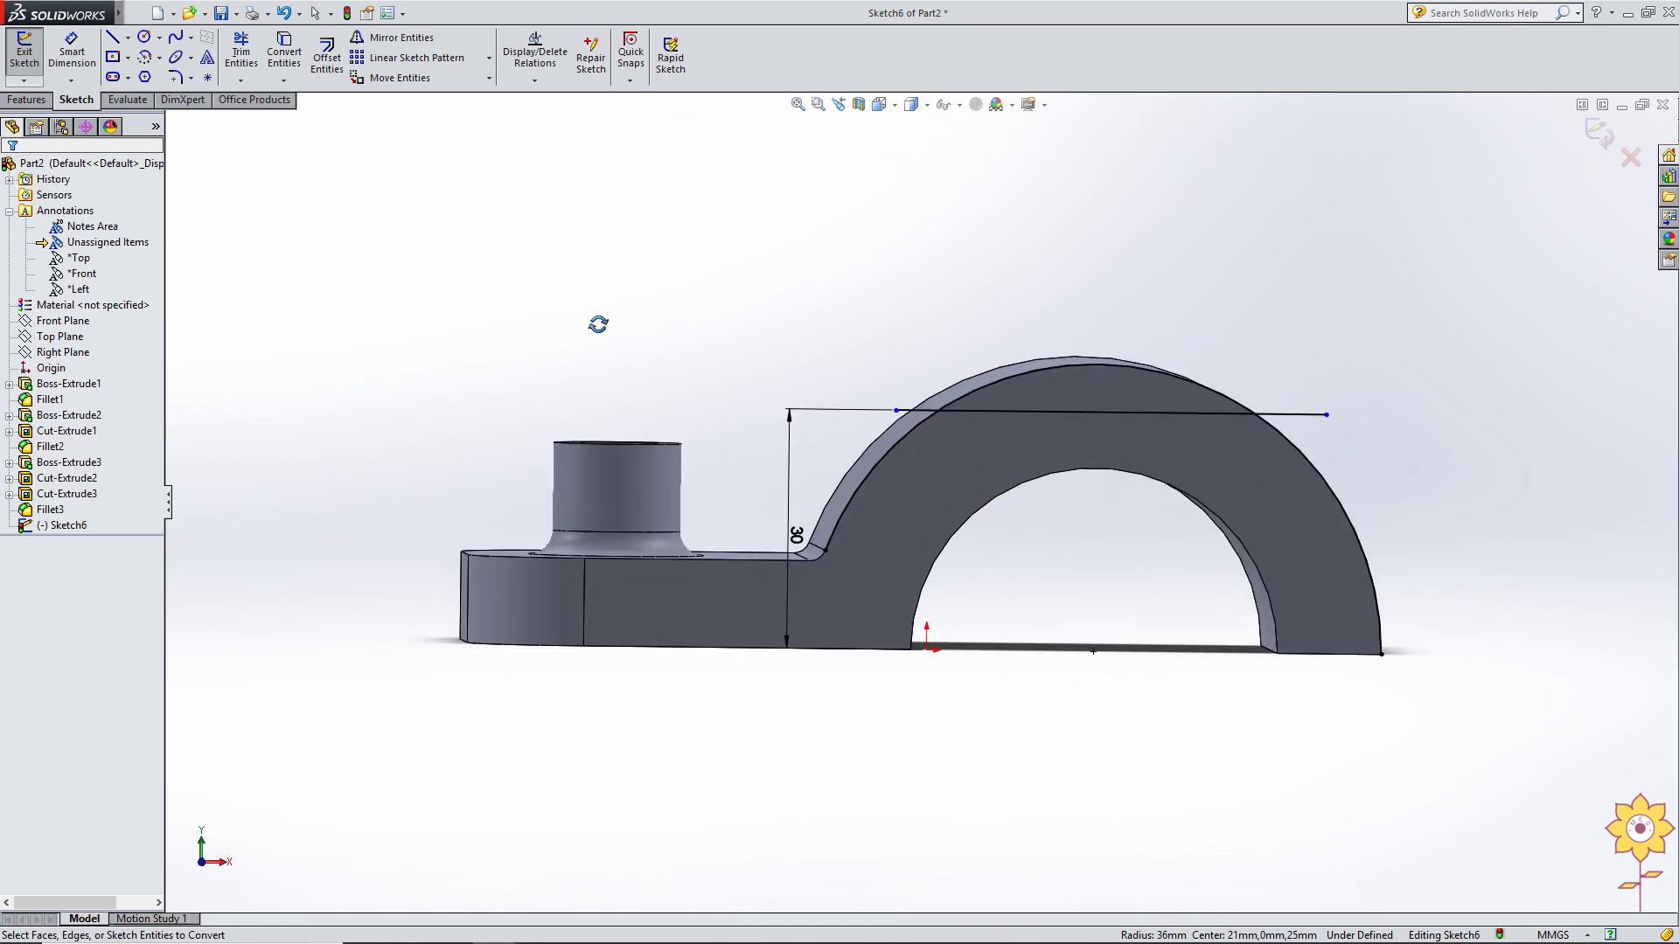
Trim the line's overhanging ends at the arch and exit Sketch6.
left_click(241, 53)
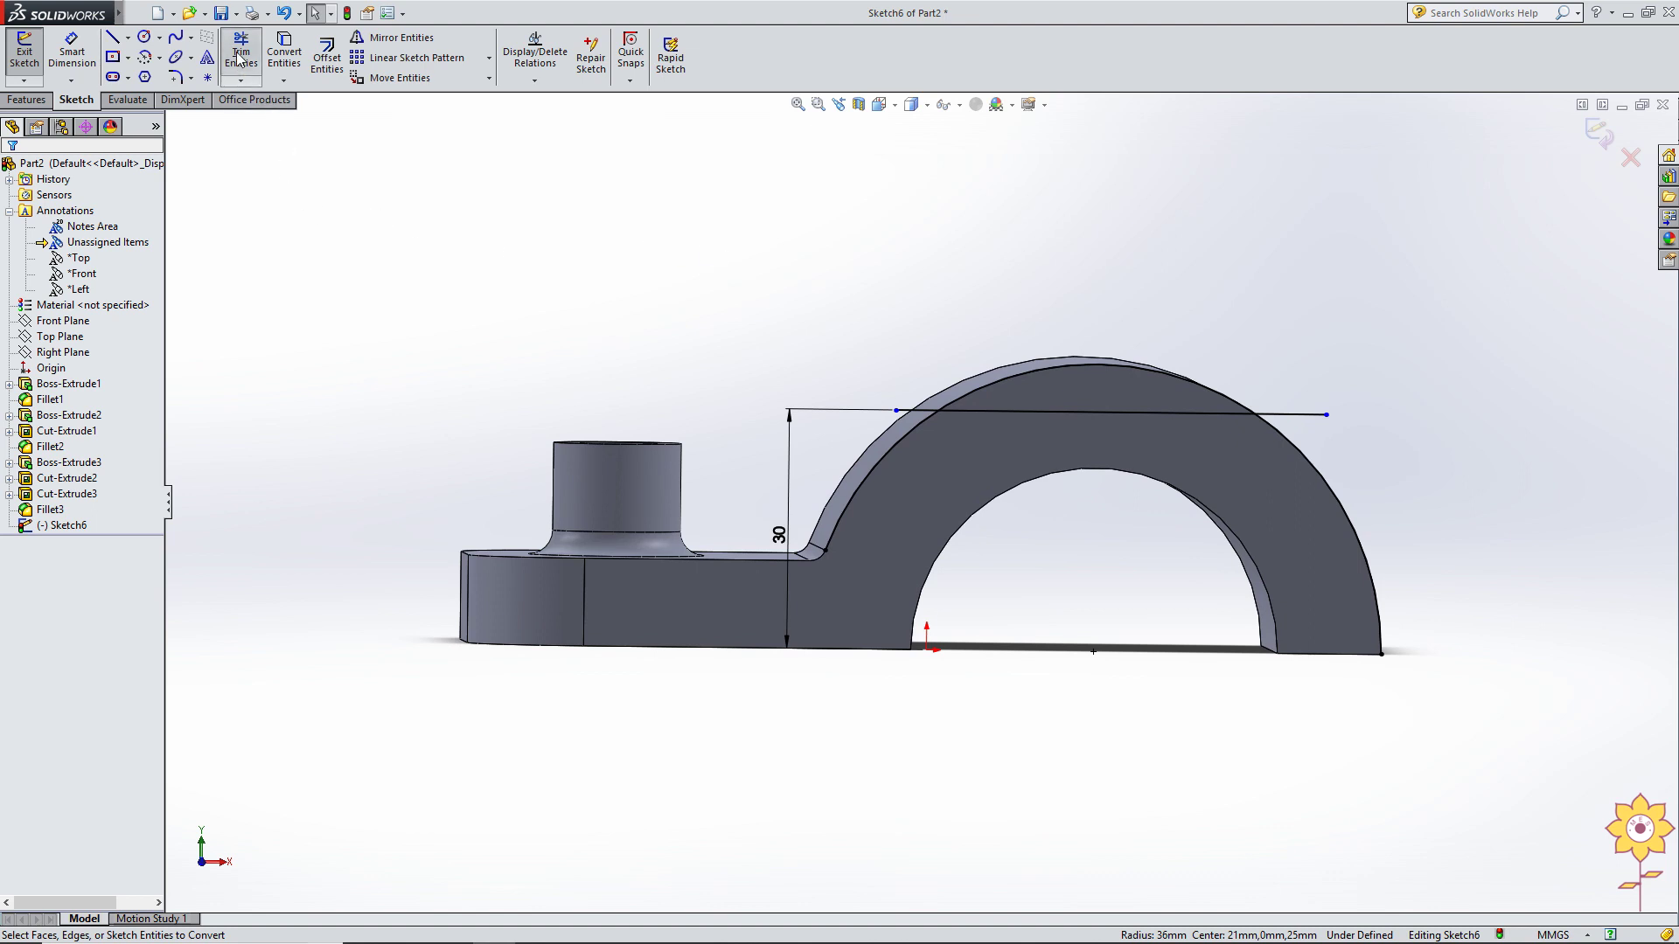
scroll(936, 630, "down", 3)
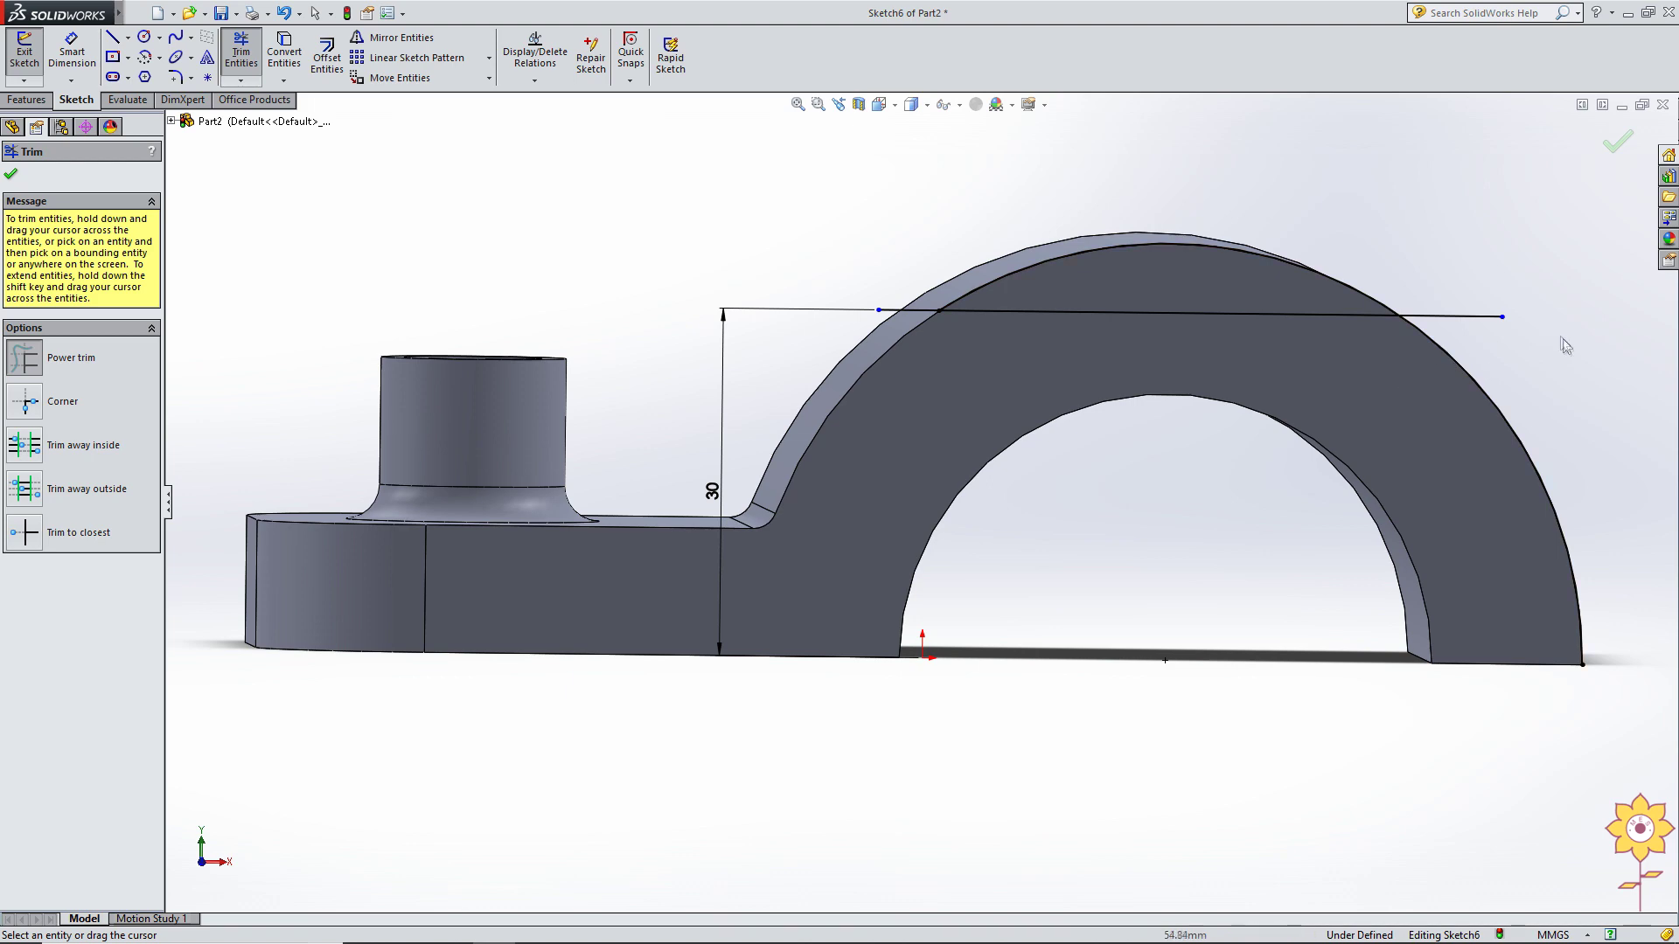
left_click_drag(1502, 269, 1466, 384)
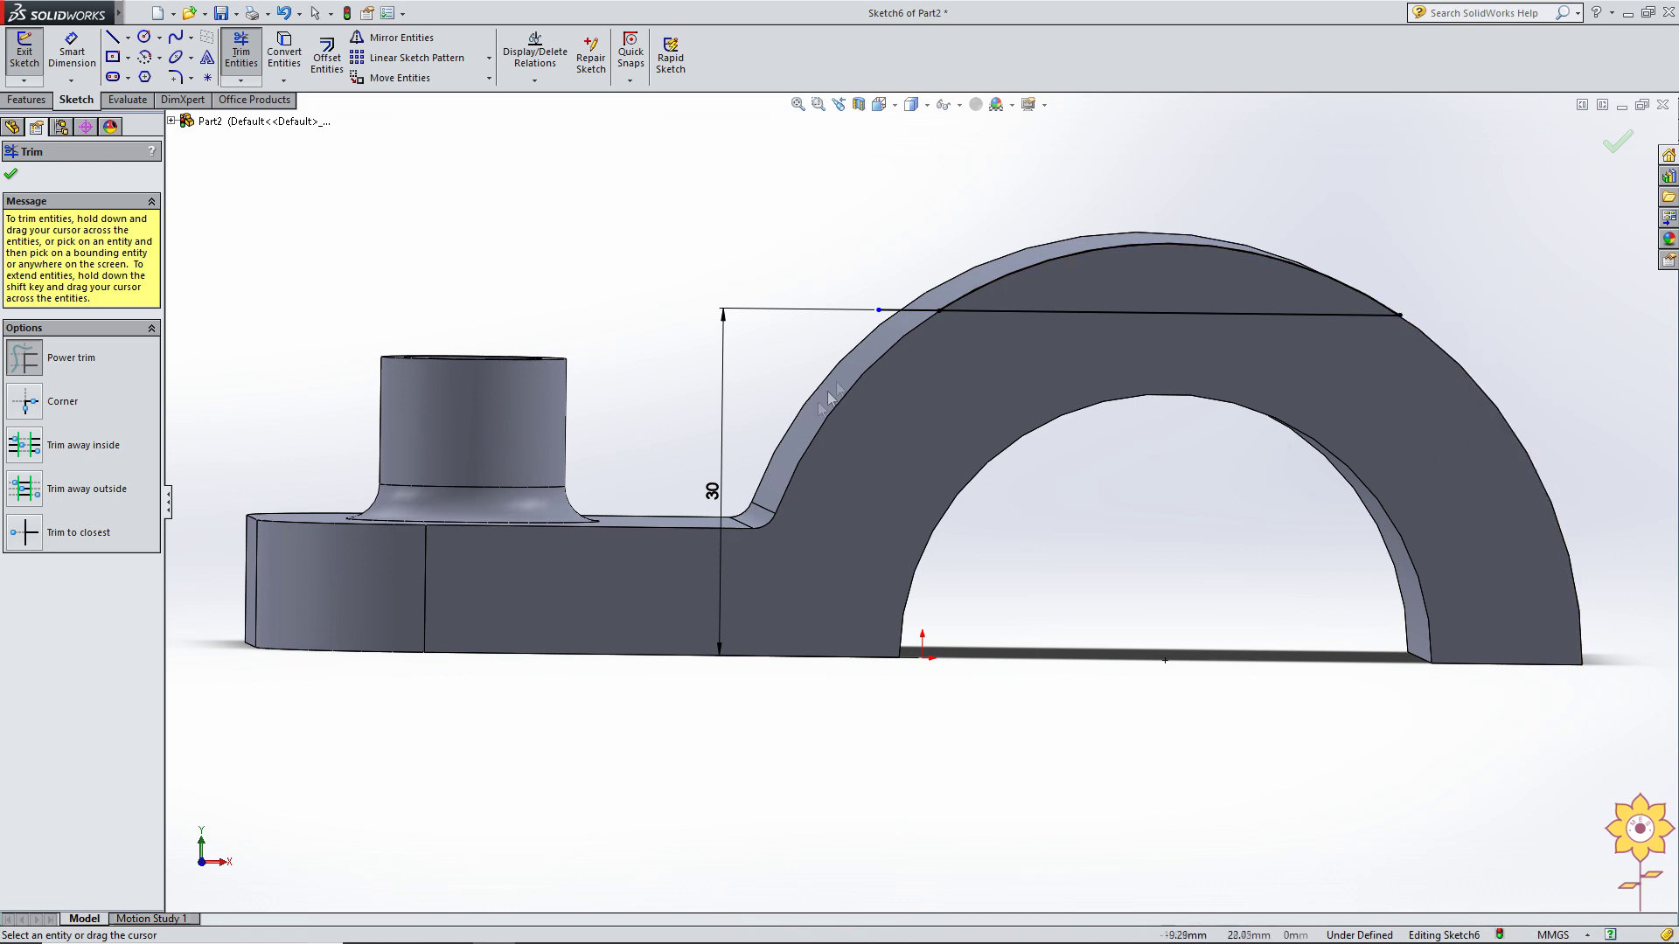
left_click_drag(918, 278, 918, 319)
scroll(932, 406, "up", 2)
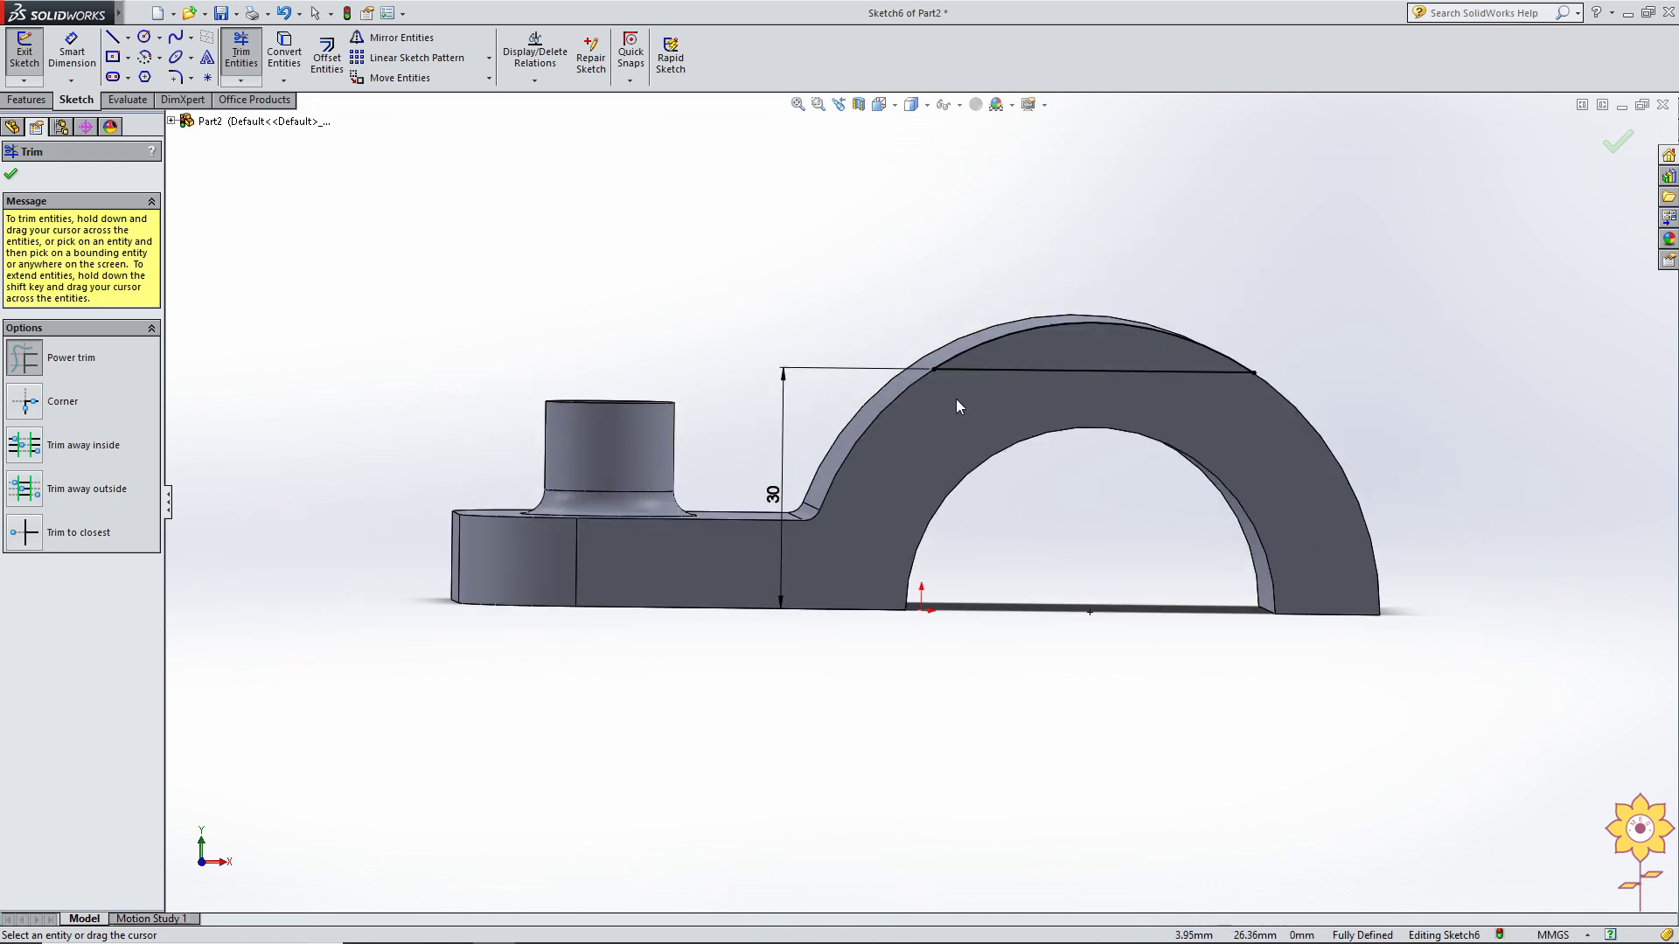
middle_click_drag(957, 399, 815, 514)
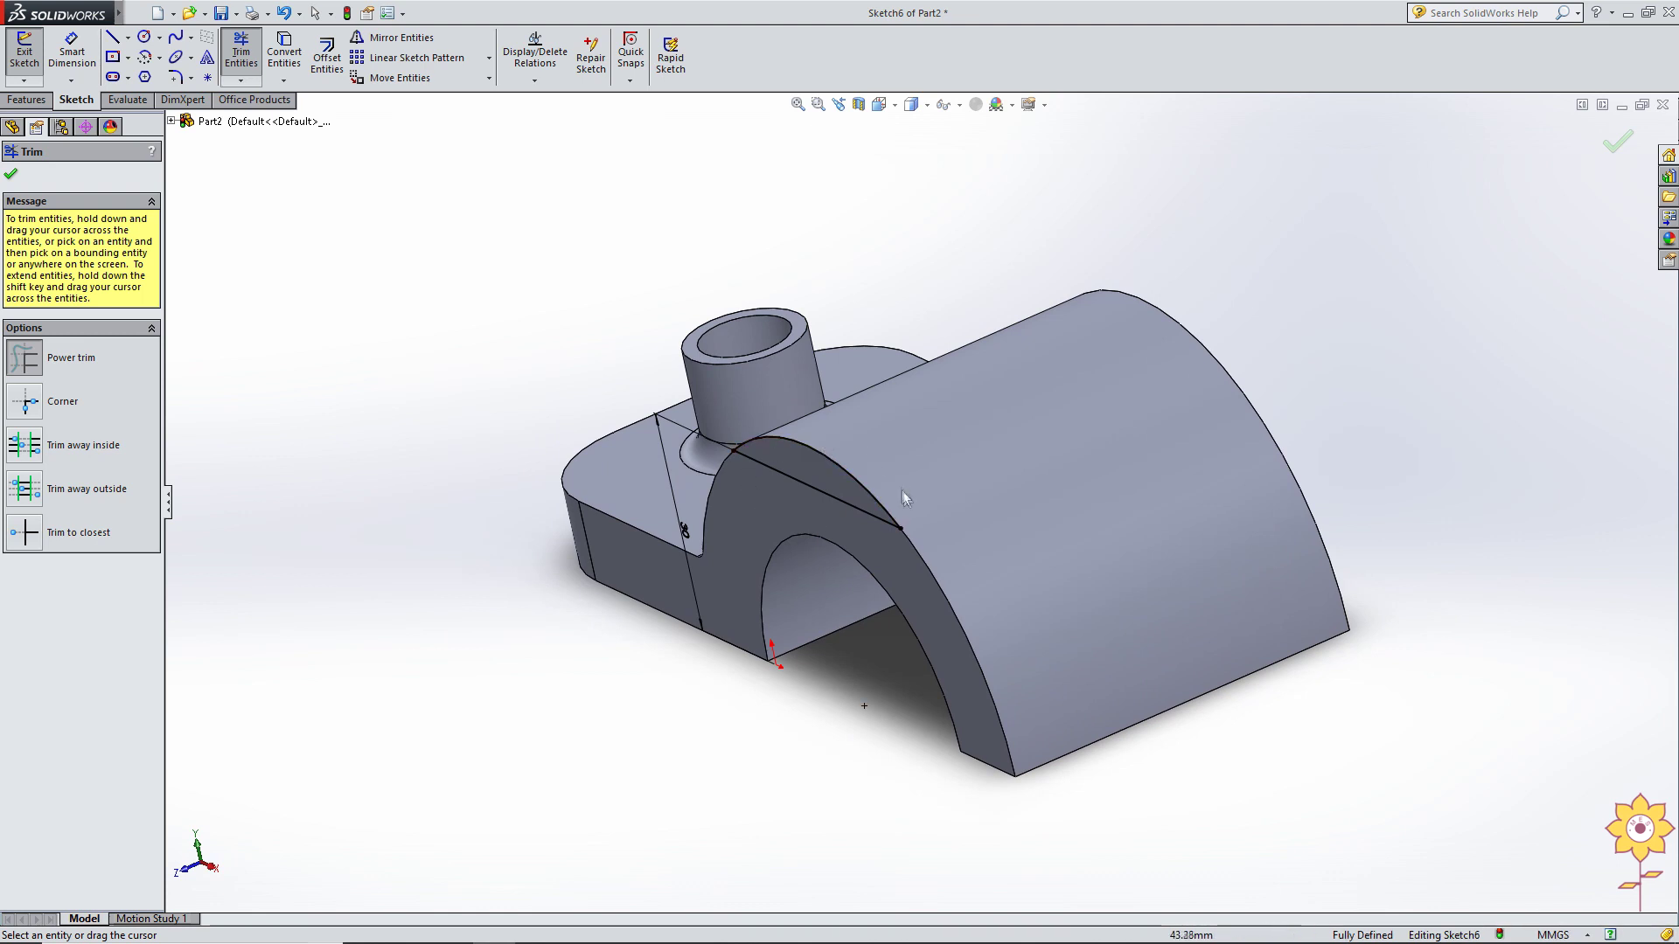
left_click(19, 175)
left_click(1617, 142)
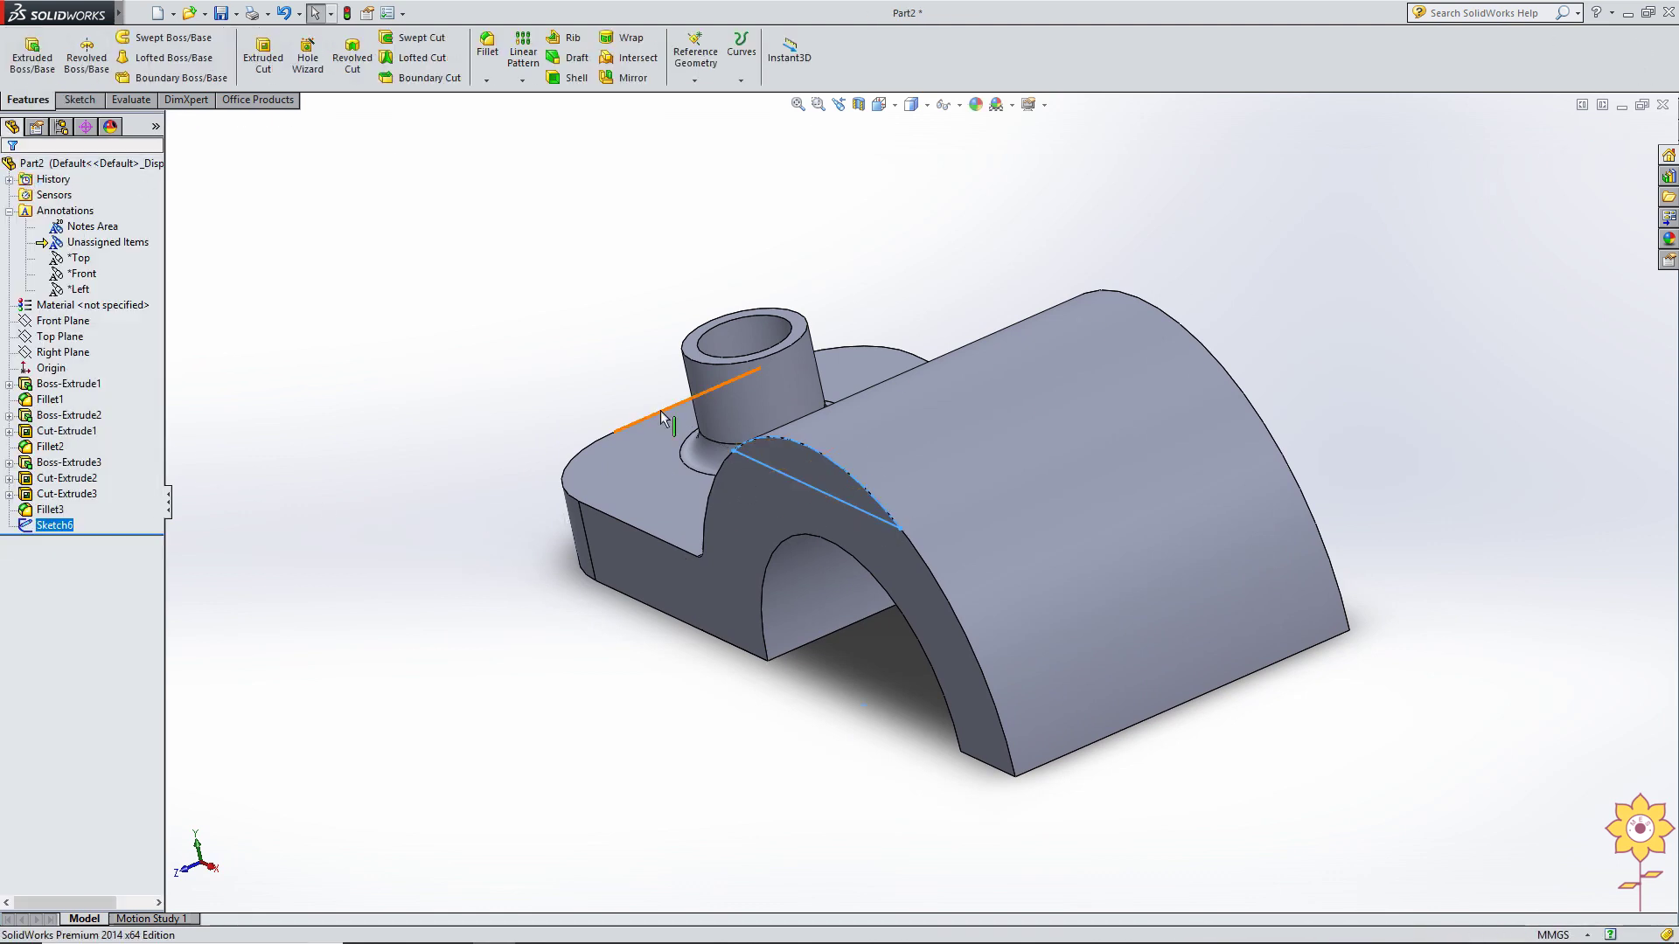
middle_click_drag(662, 418, 606, 363)
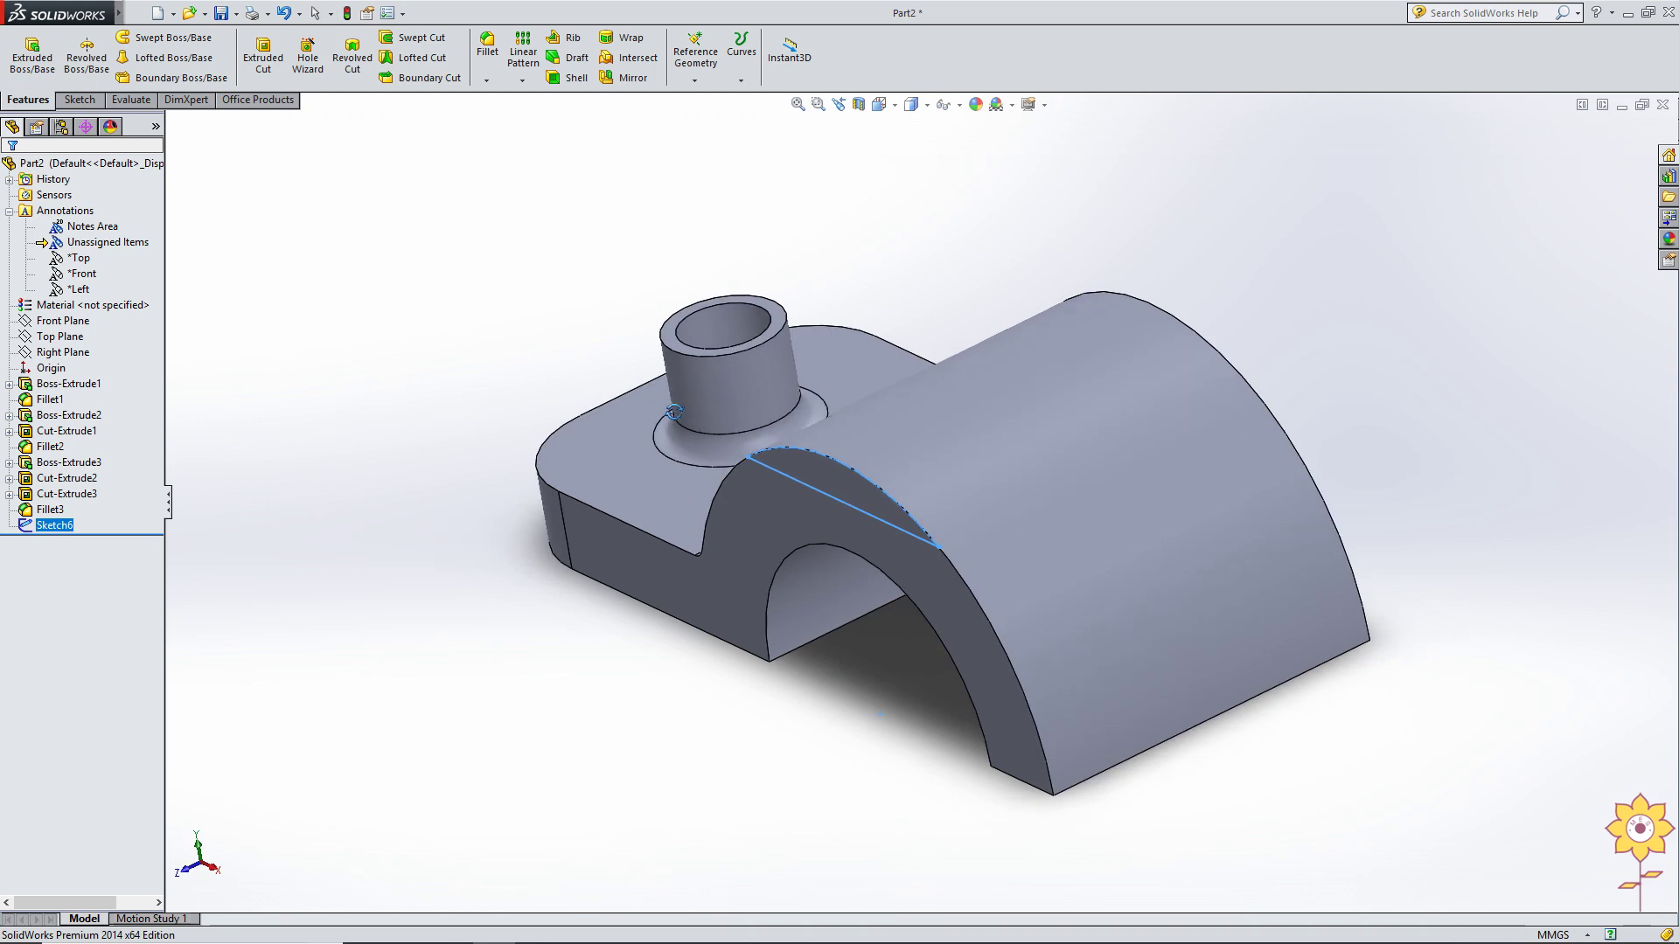
left_click(263, 57)
type("11")
key("Return")
left_click(10, 173)
mouse_move(744, 503)
middle_mouse_down()
mouse_move(1164, 375)
mouse_move(1137, 367)
middle_mouse_up()
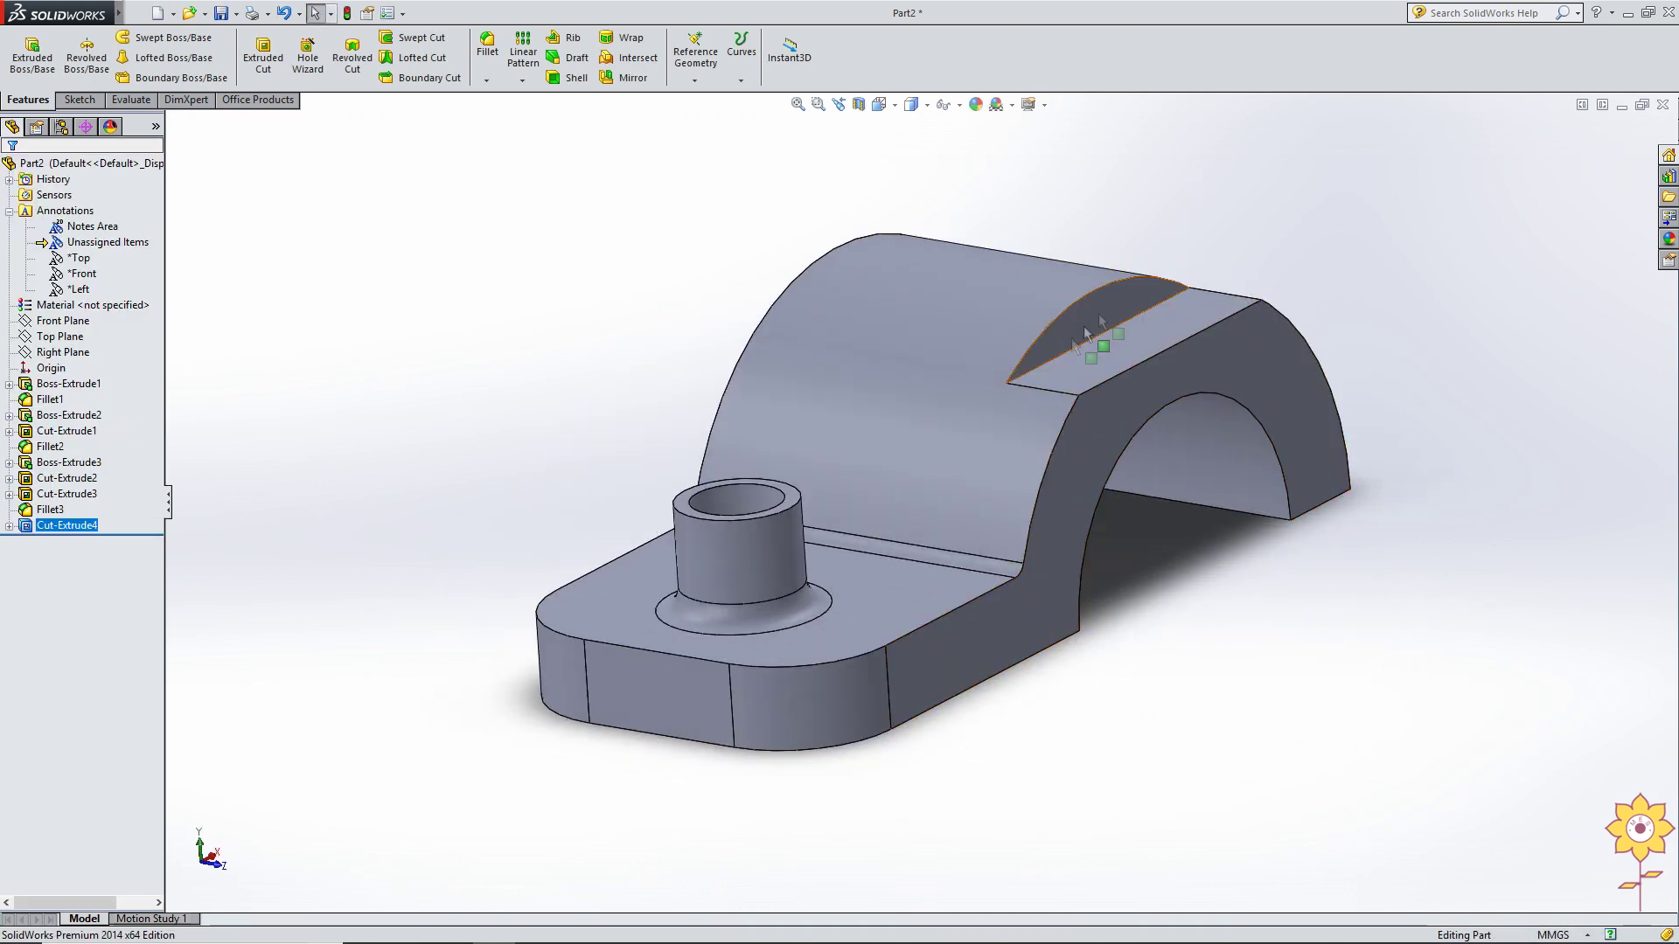
mouse_move(1046, 340)
middle_mouse_down()
mouse_move(857, 470)
mouse_move(519, 534)
mouse_move(431, 588)
middle_mouse_up()
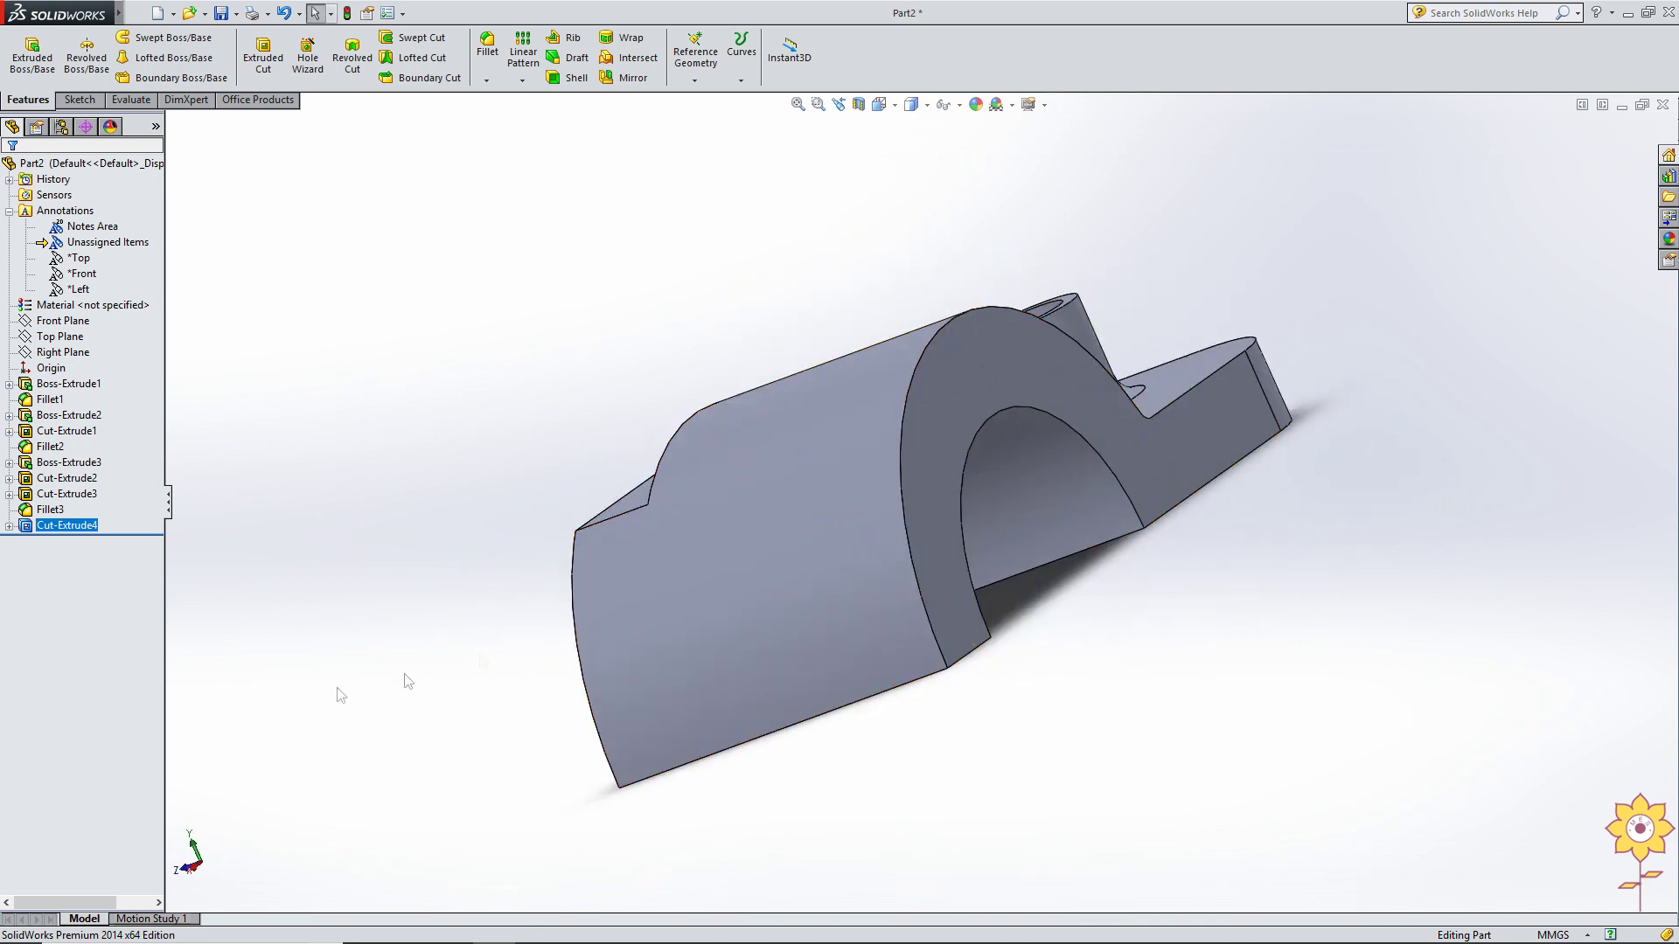
key("ctrl+7")
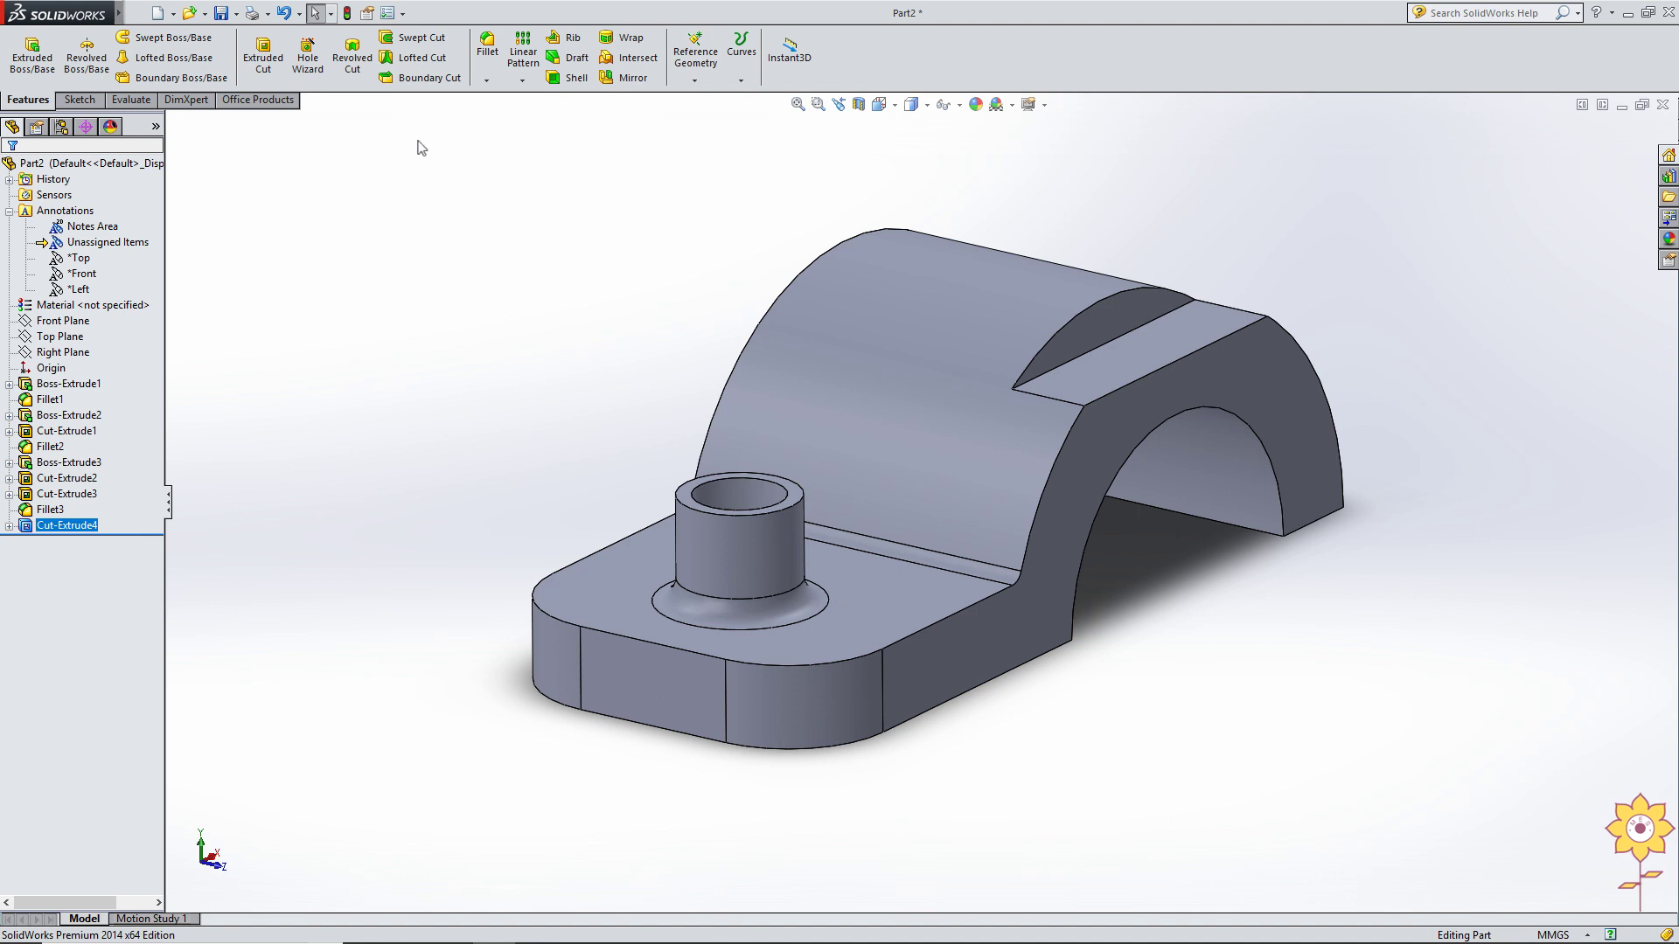
middle_click_drag(1032, 151, 843, 233)
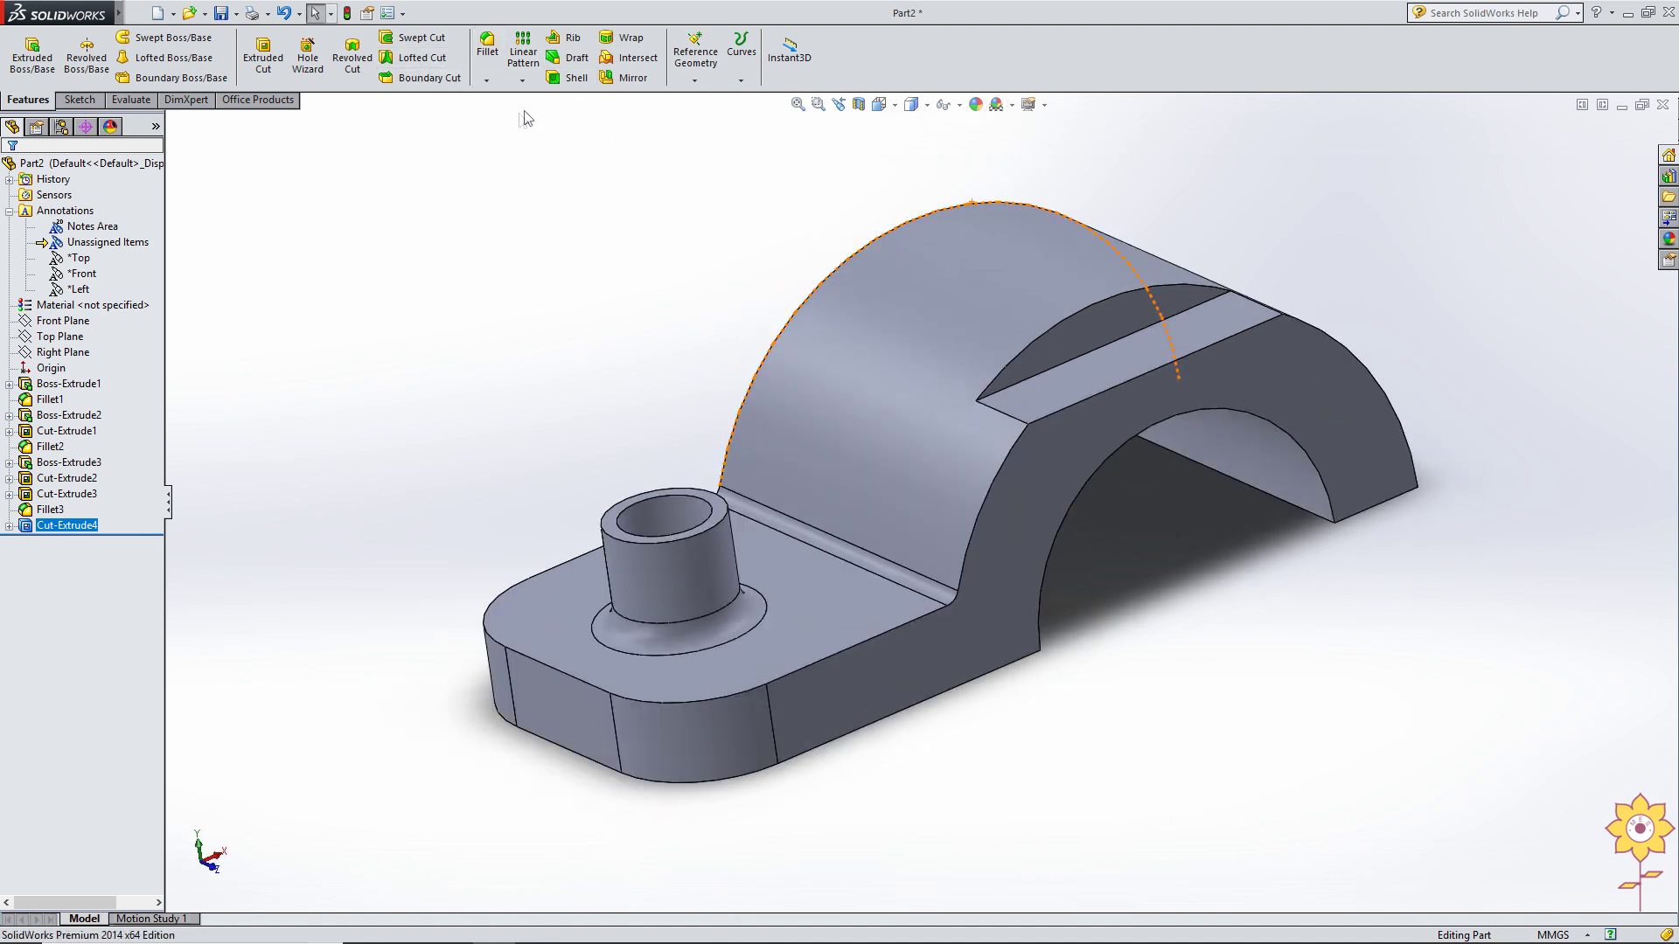
left_click(509, 81)
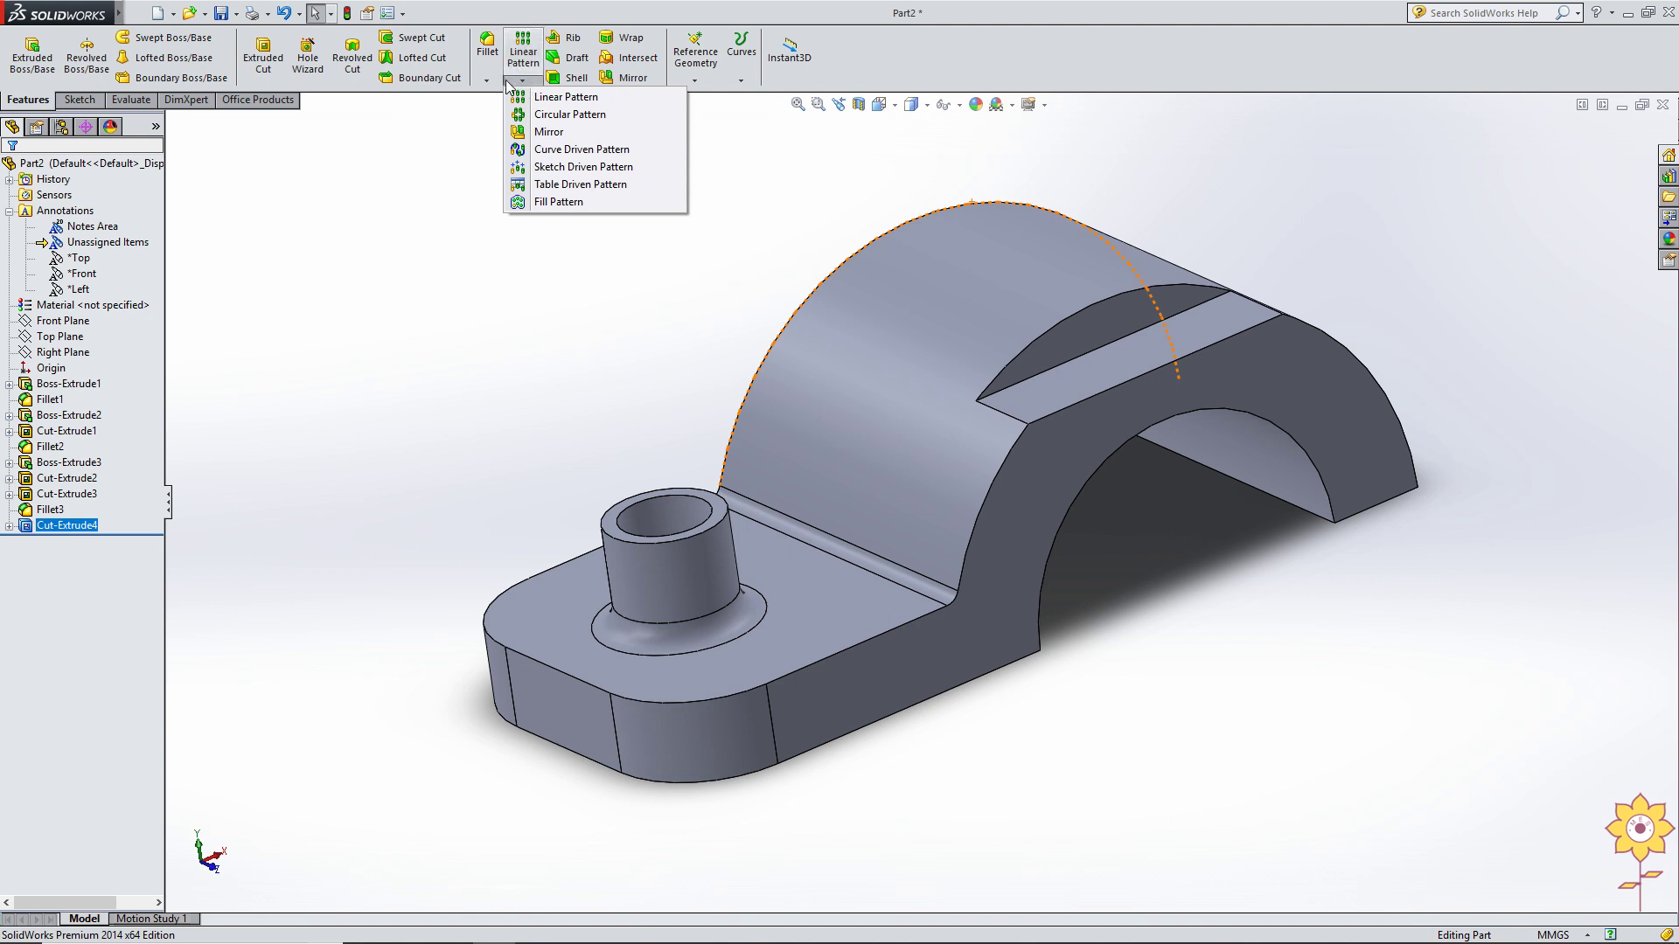
Start a Mirror feature with Cut-Extrude4 as the feature to mirror.
left_click(507, 80)
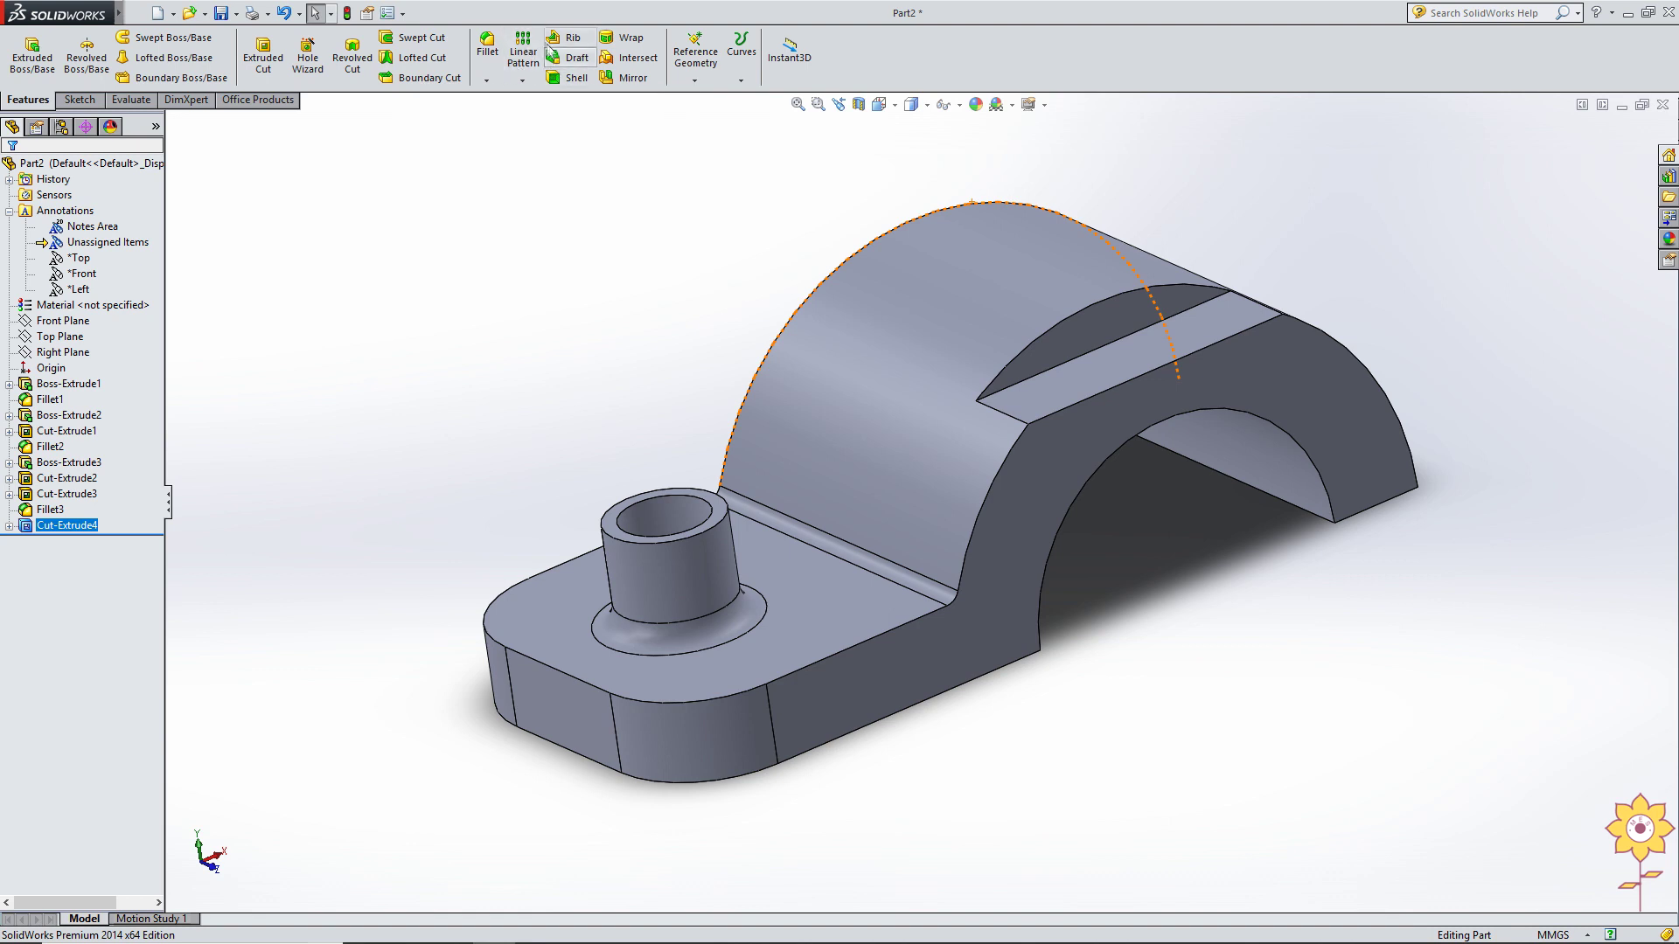
left_click(486, 80)
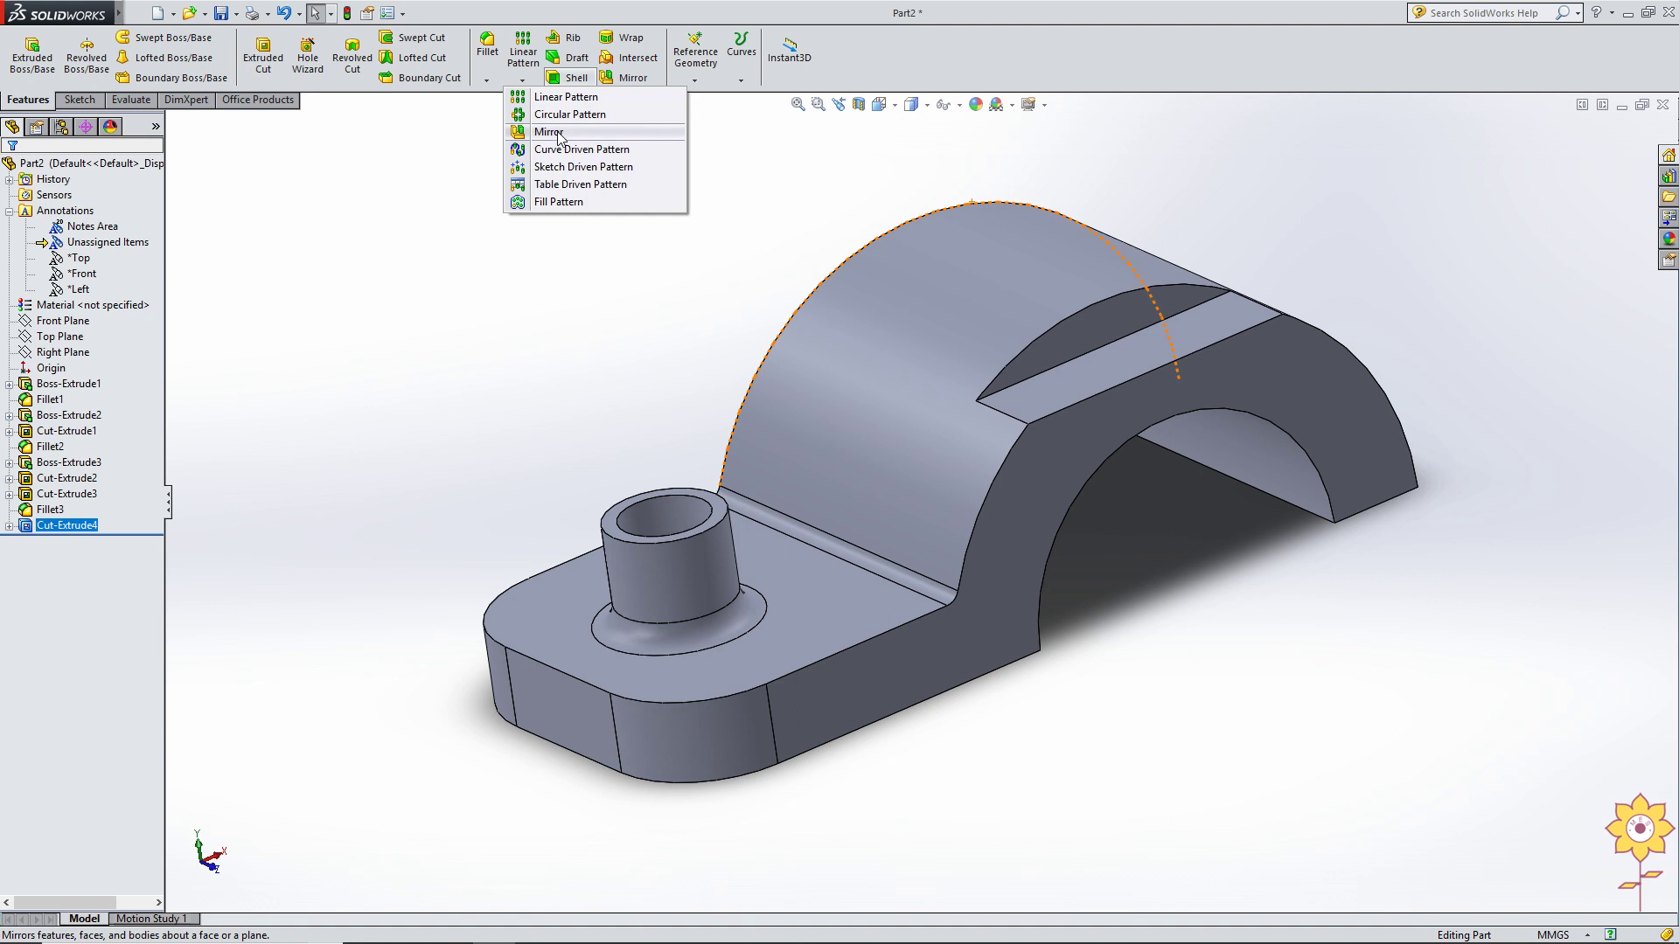
left_click(549, 132)
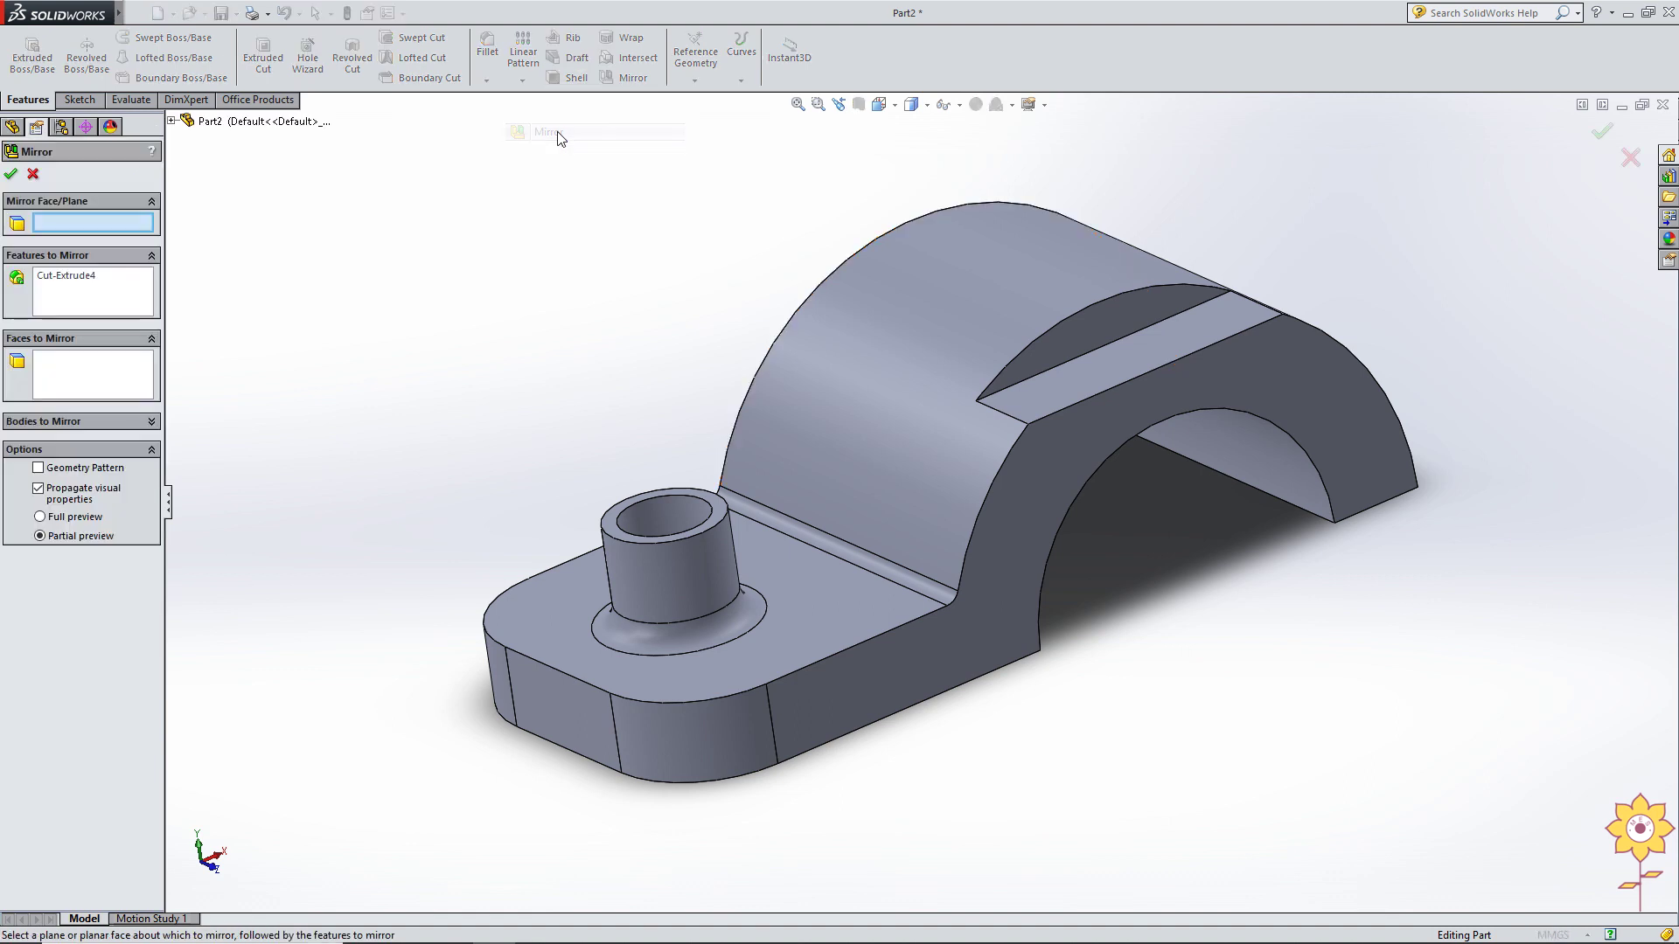
left_click(72, 280)
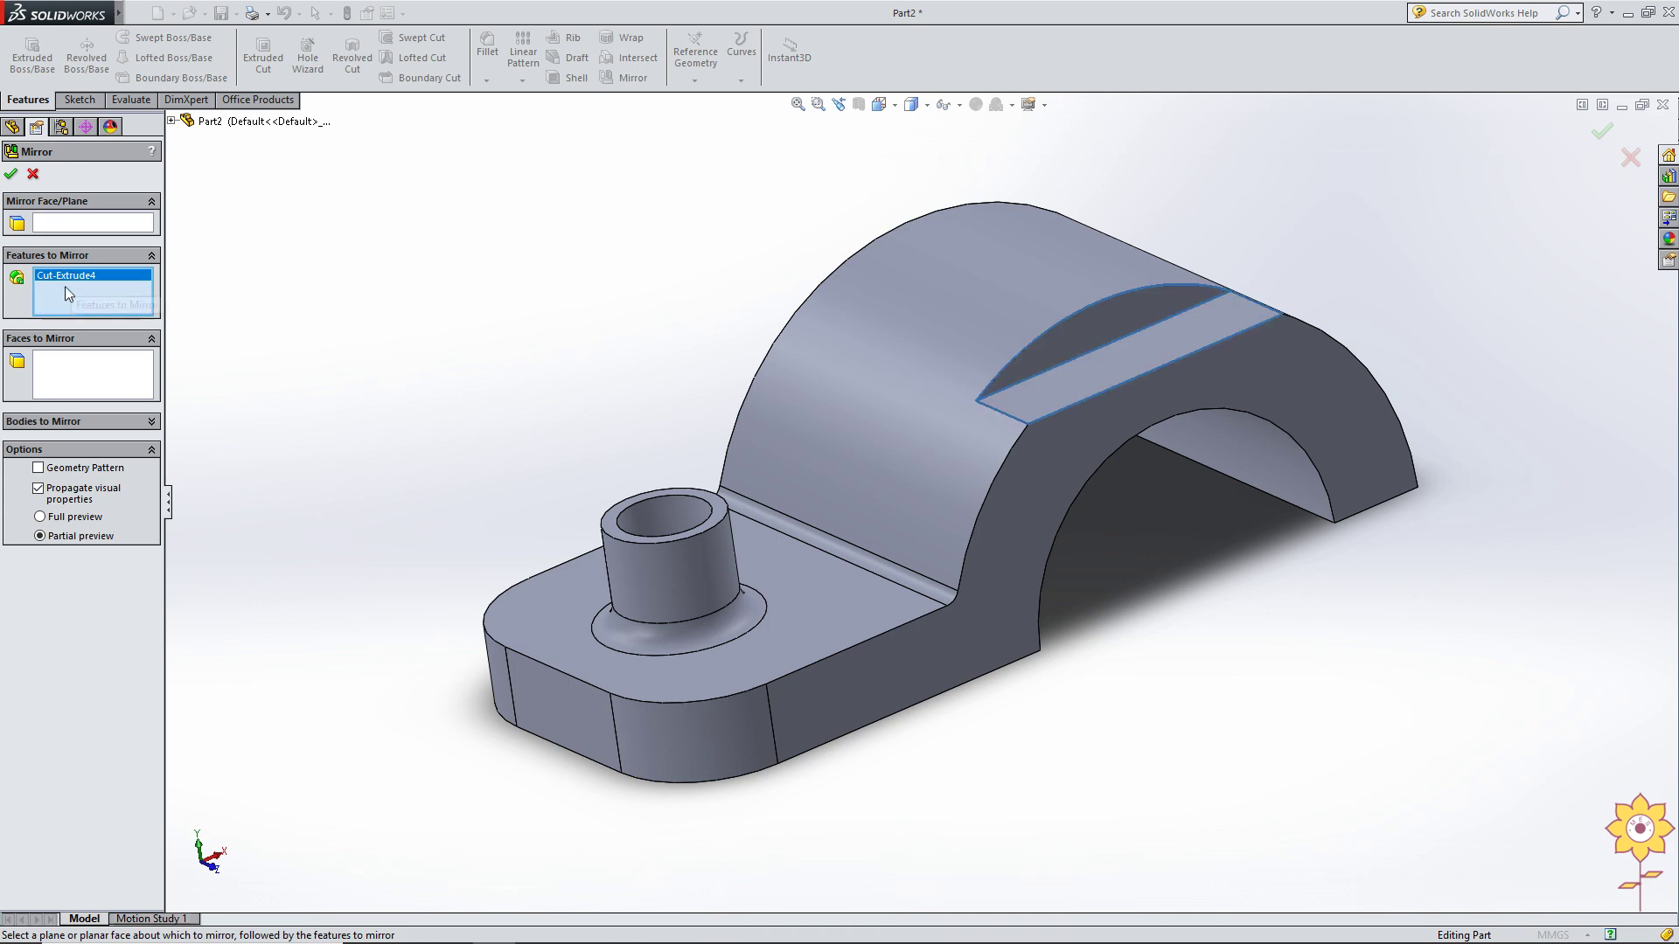
middle_click_drag(405, 348, 491, 382)
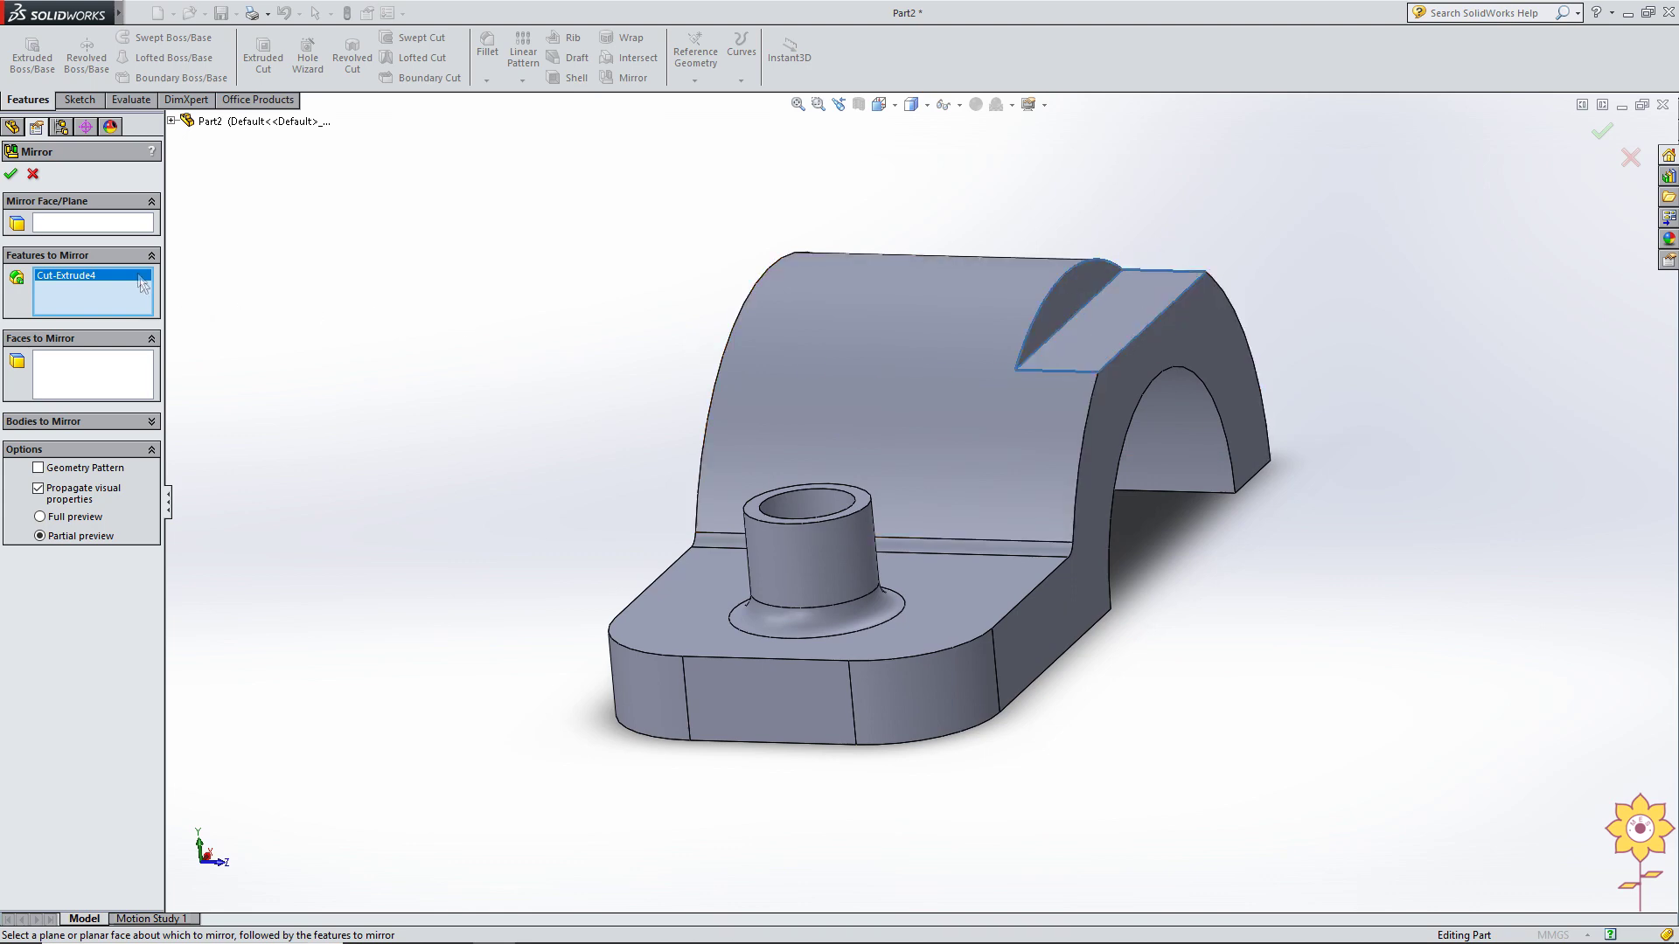
Mirror across the Front Plane and accept, creating Mirror1 with matching top cuts.
left_click(101, 226)
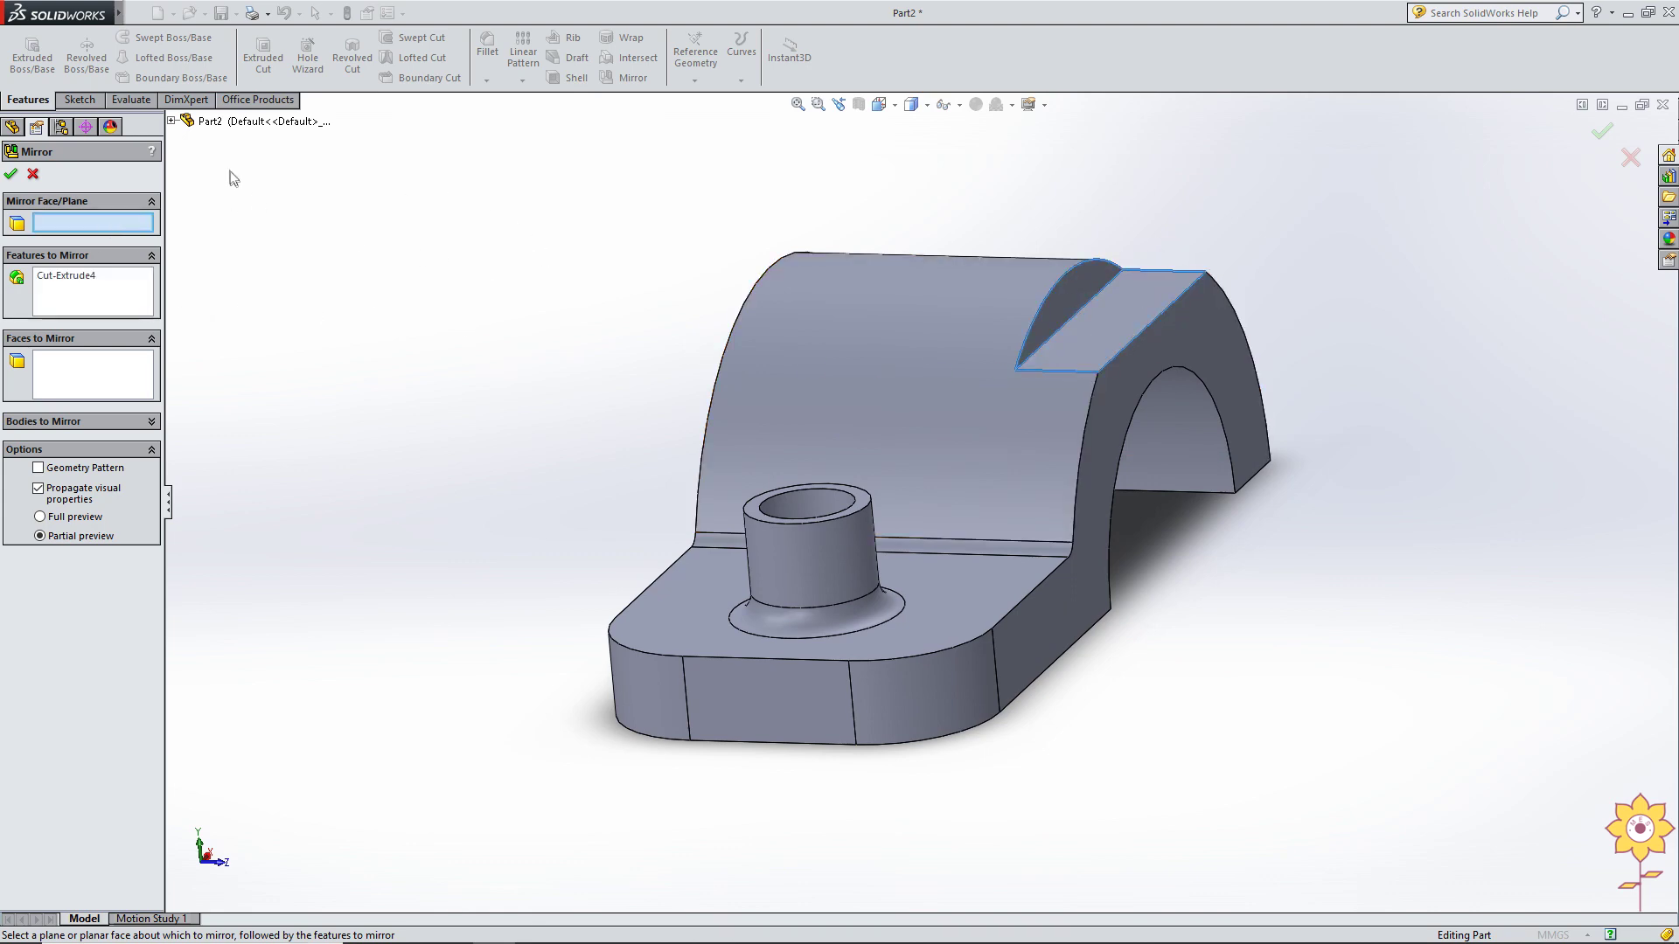
left_click(172, 121)
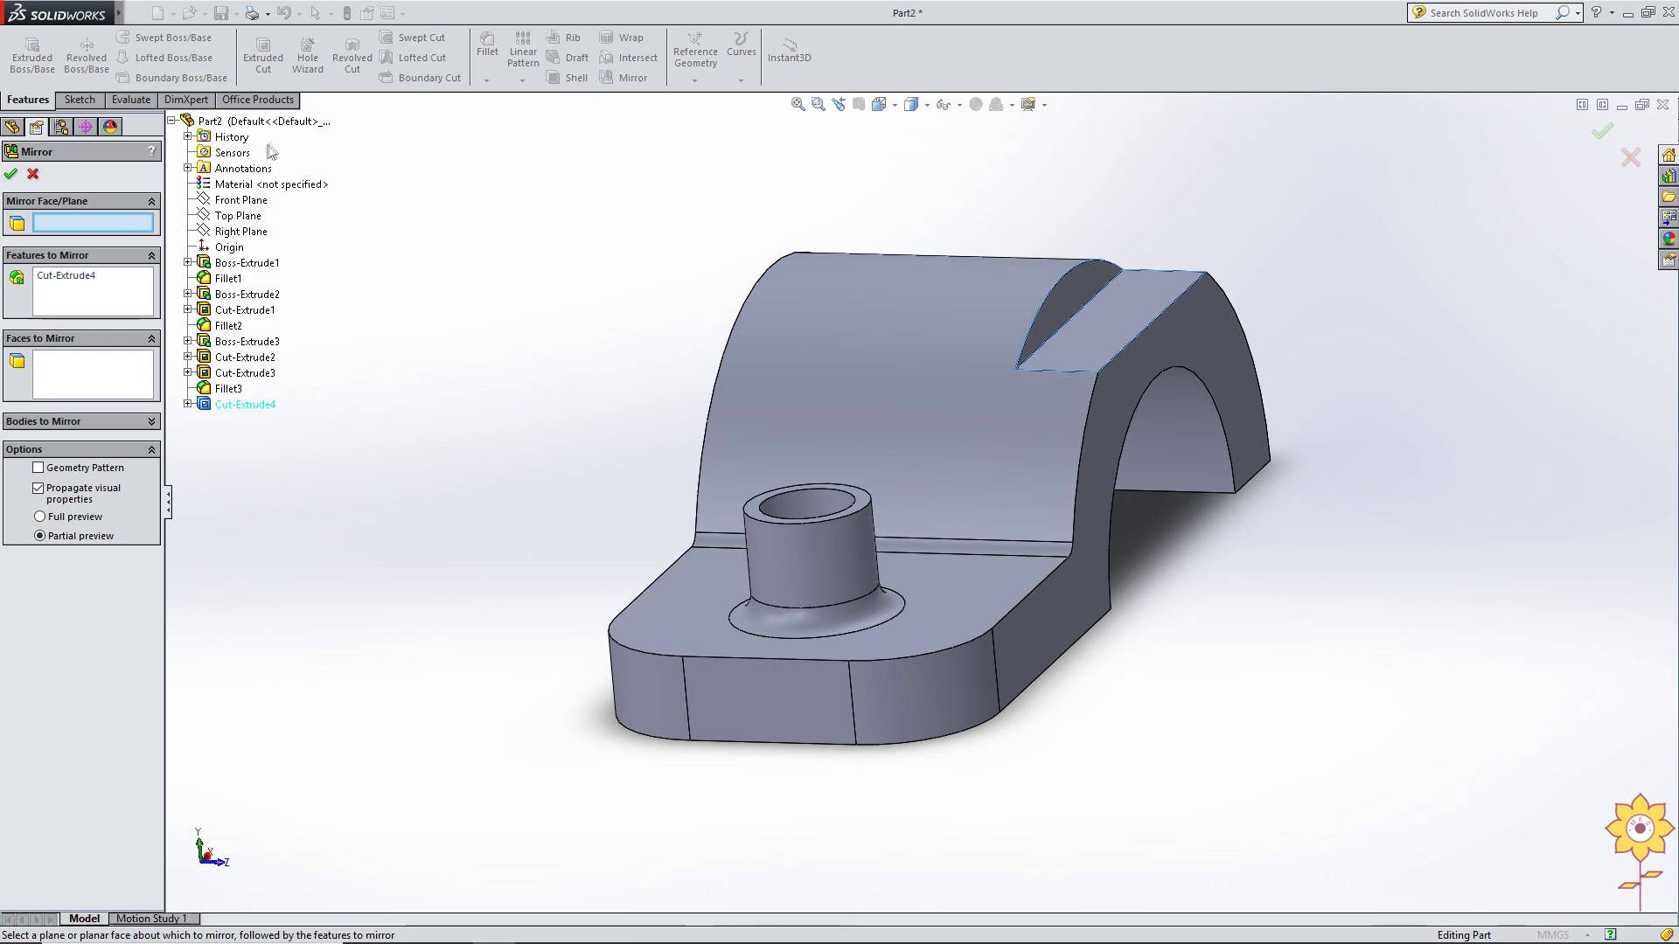
left_click(262, 203)
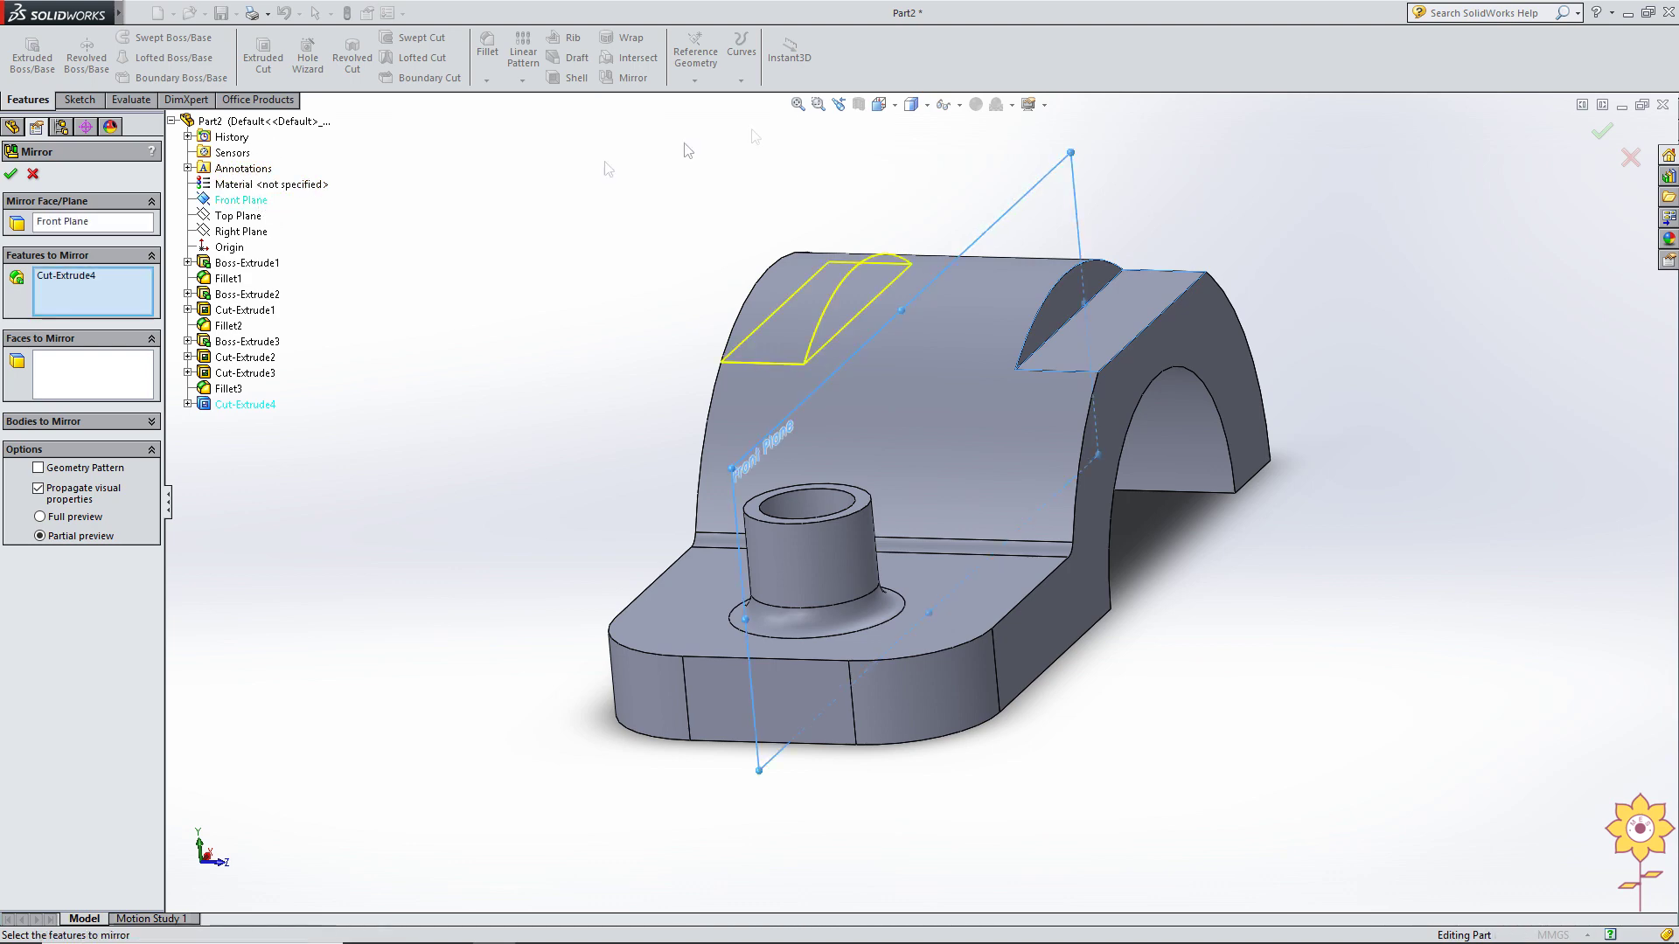
mouse_move(846, 194)
middle_mouse_down()
mouse_move(866, 255)
mouse_move(854, 424)
middle_mouse_up()
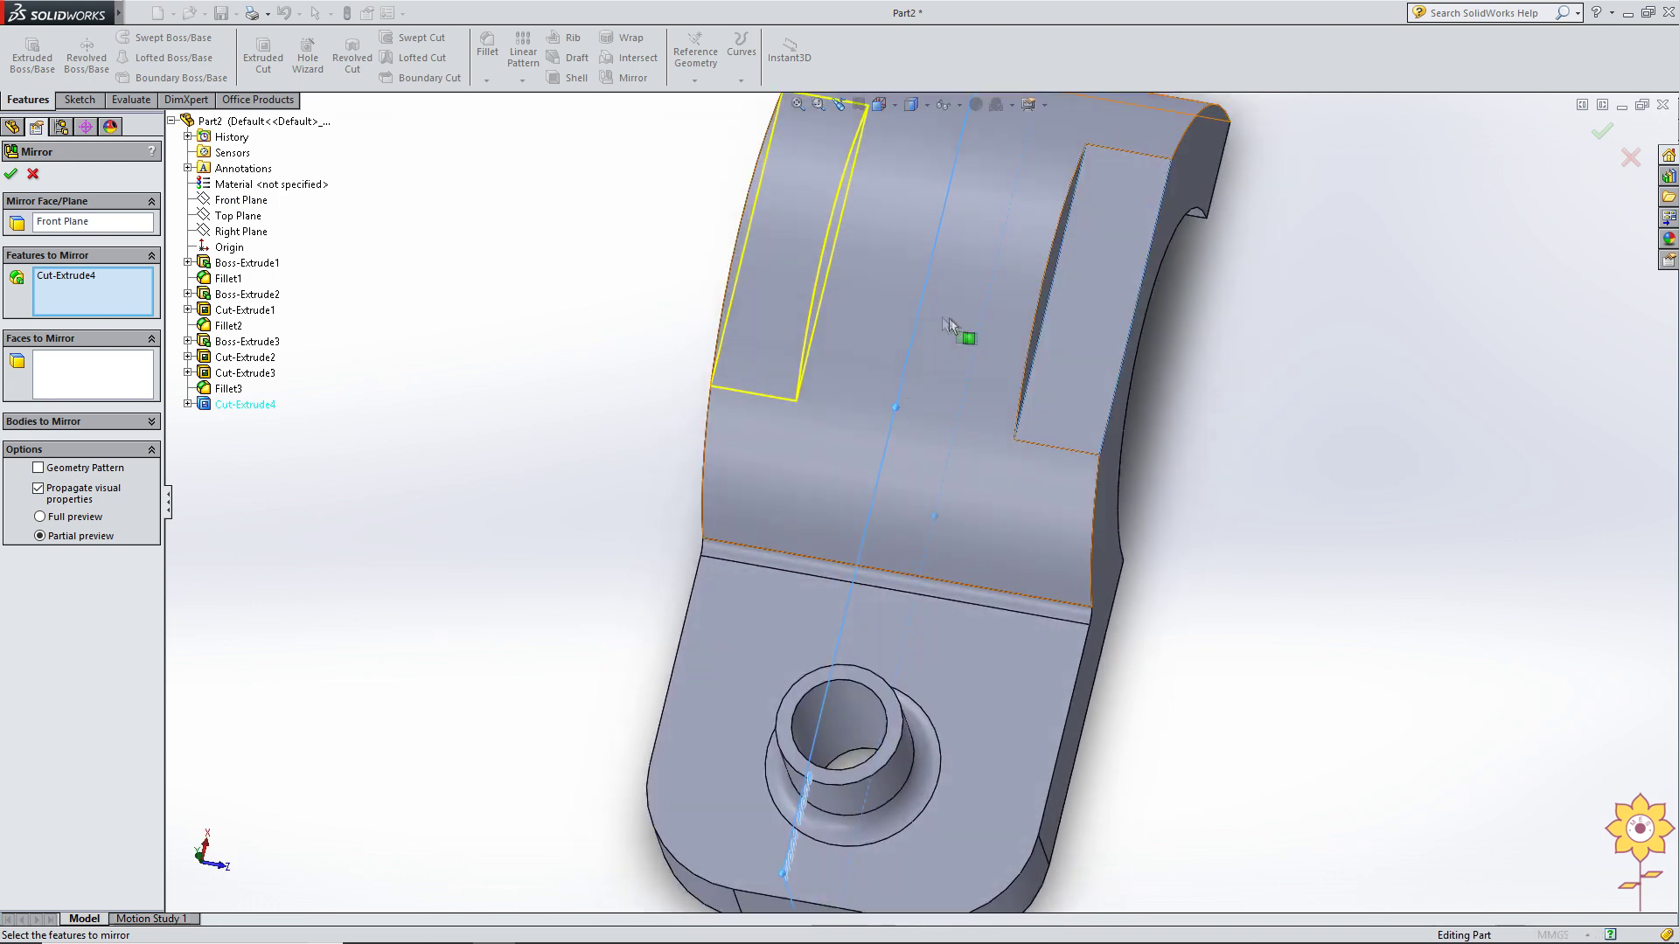
middle_click_drag(955, 330, 921, 315)
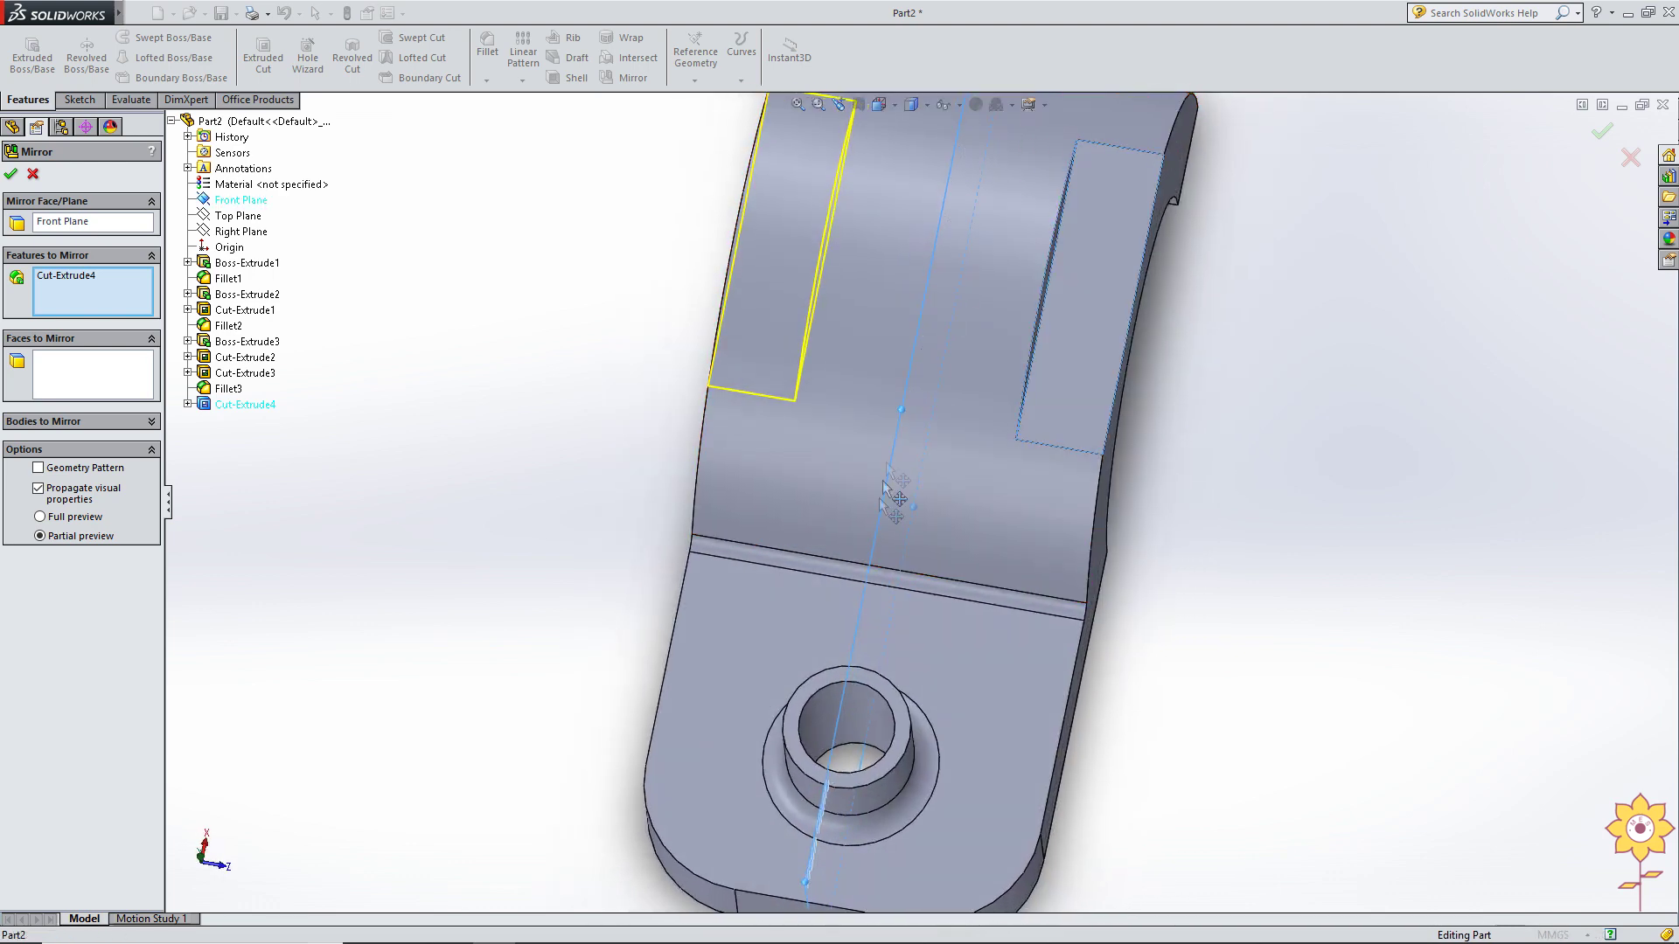
mouse_move(880, 487)
middle_mouse_down()
mouse_move(981, 525)
mouse_move(681, 478)
middle_mouse_up()
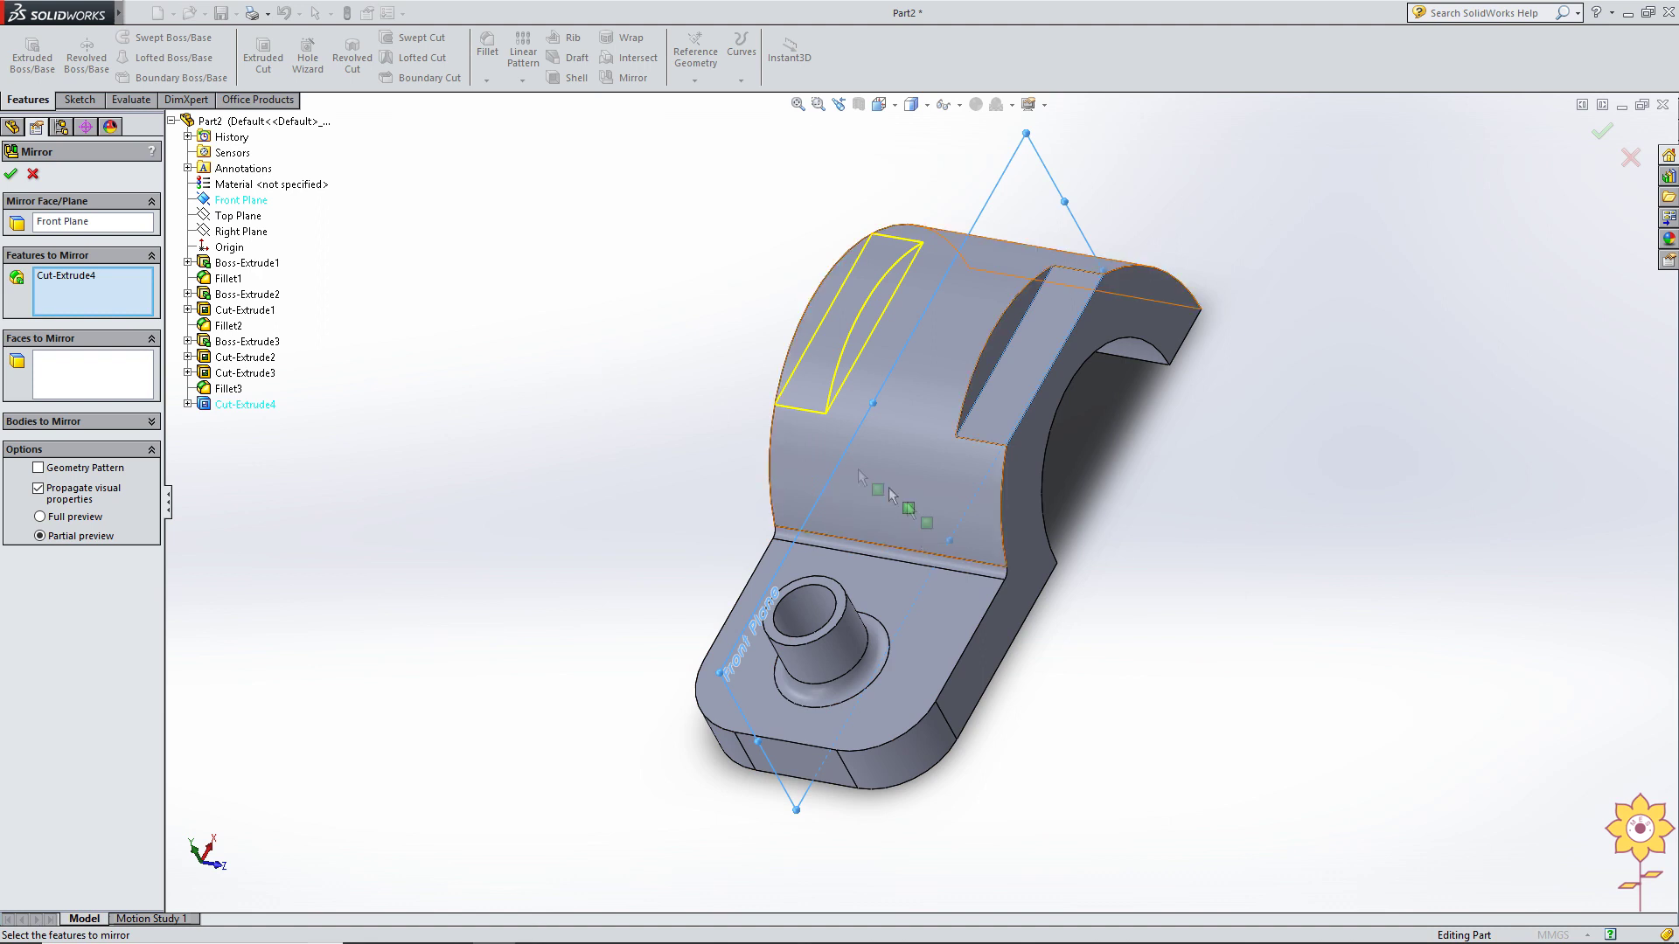
middle_click_drag(929, 524, 757, 318)
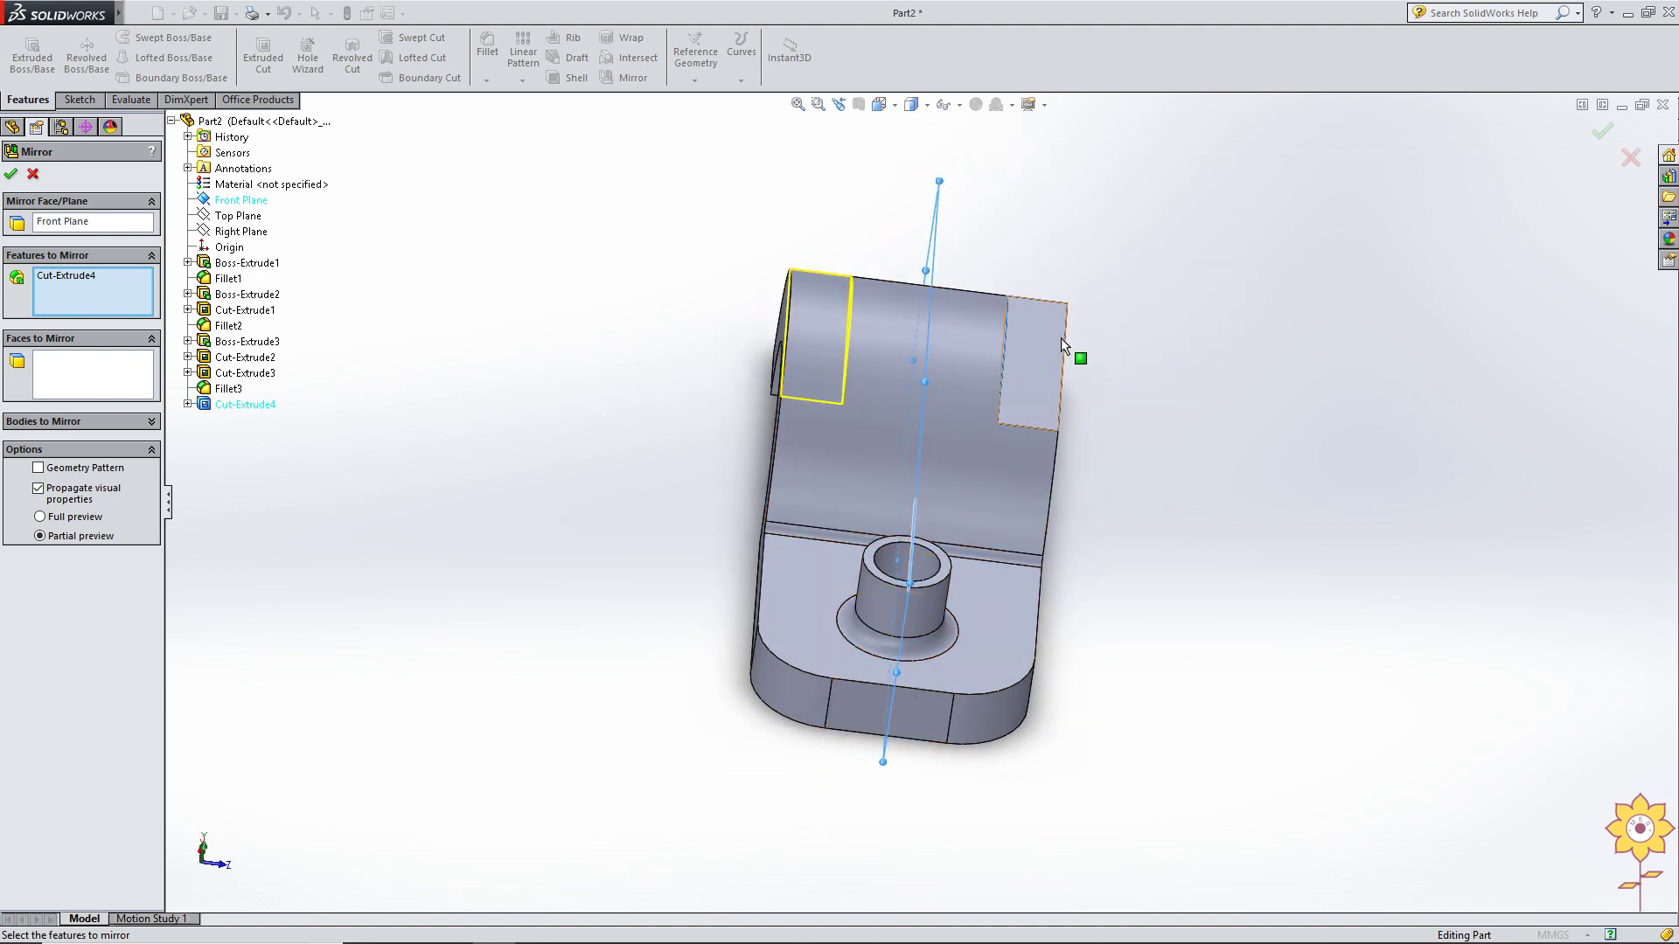
middle_click_drag(761, 386, 678, 406)
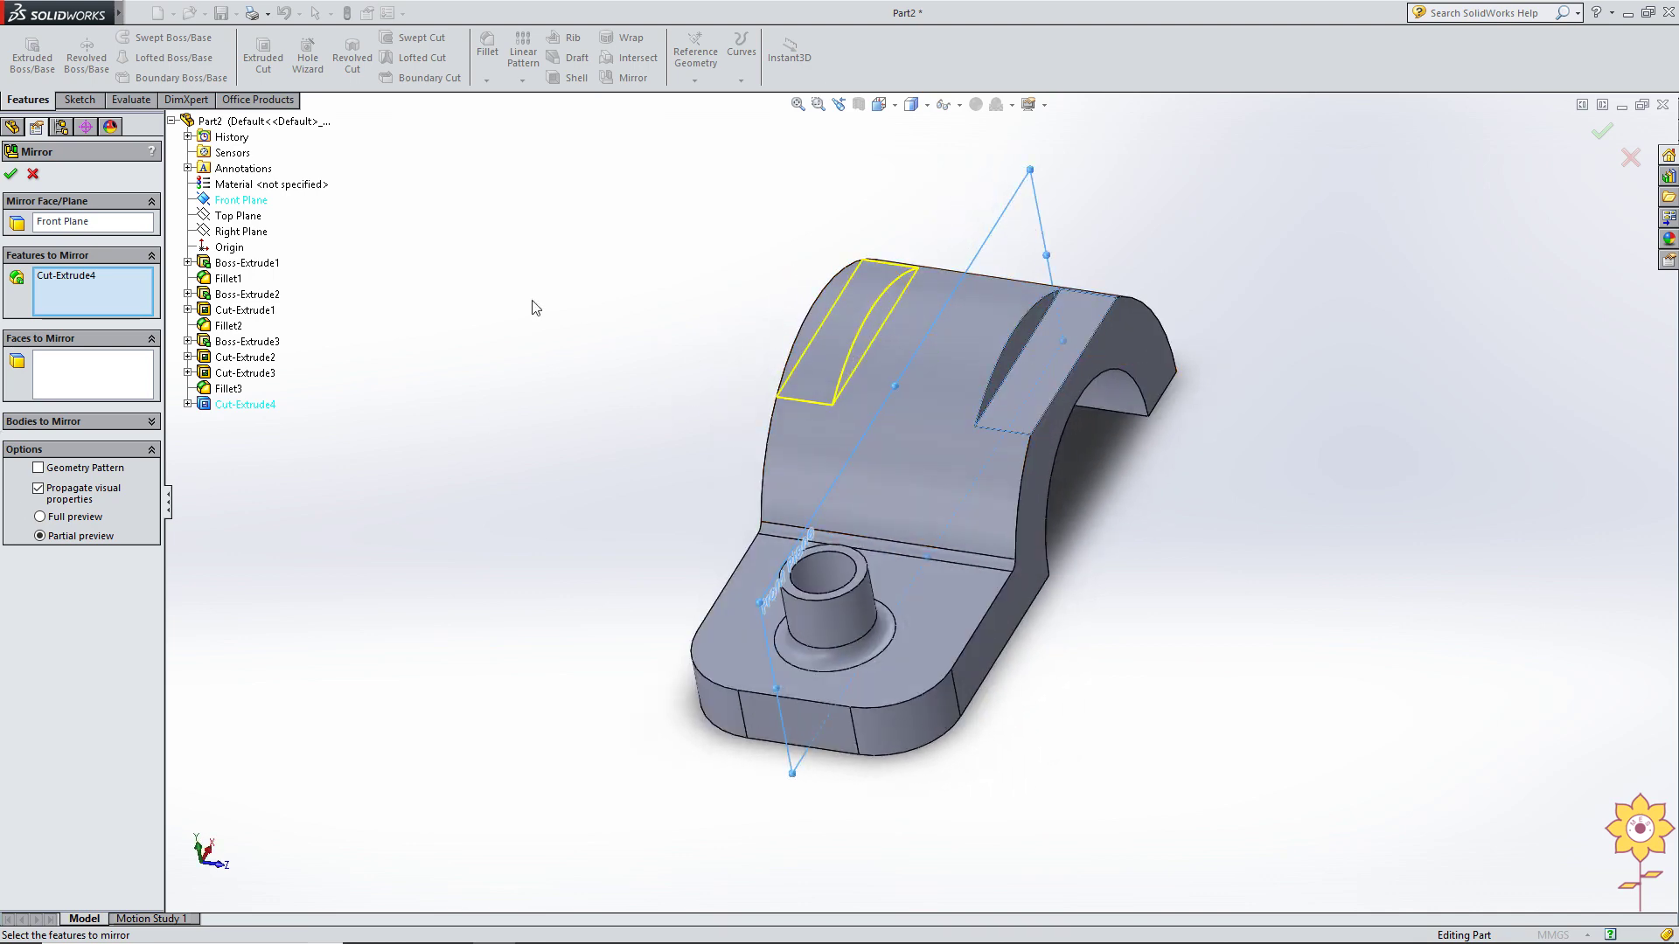
left_click(11, 175)
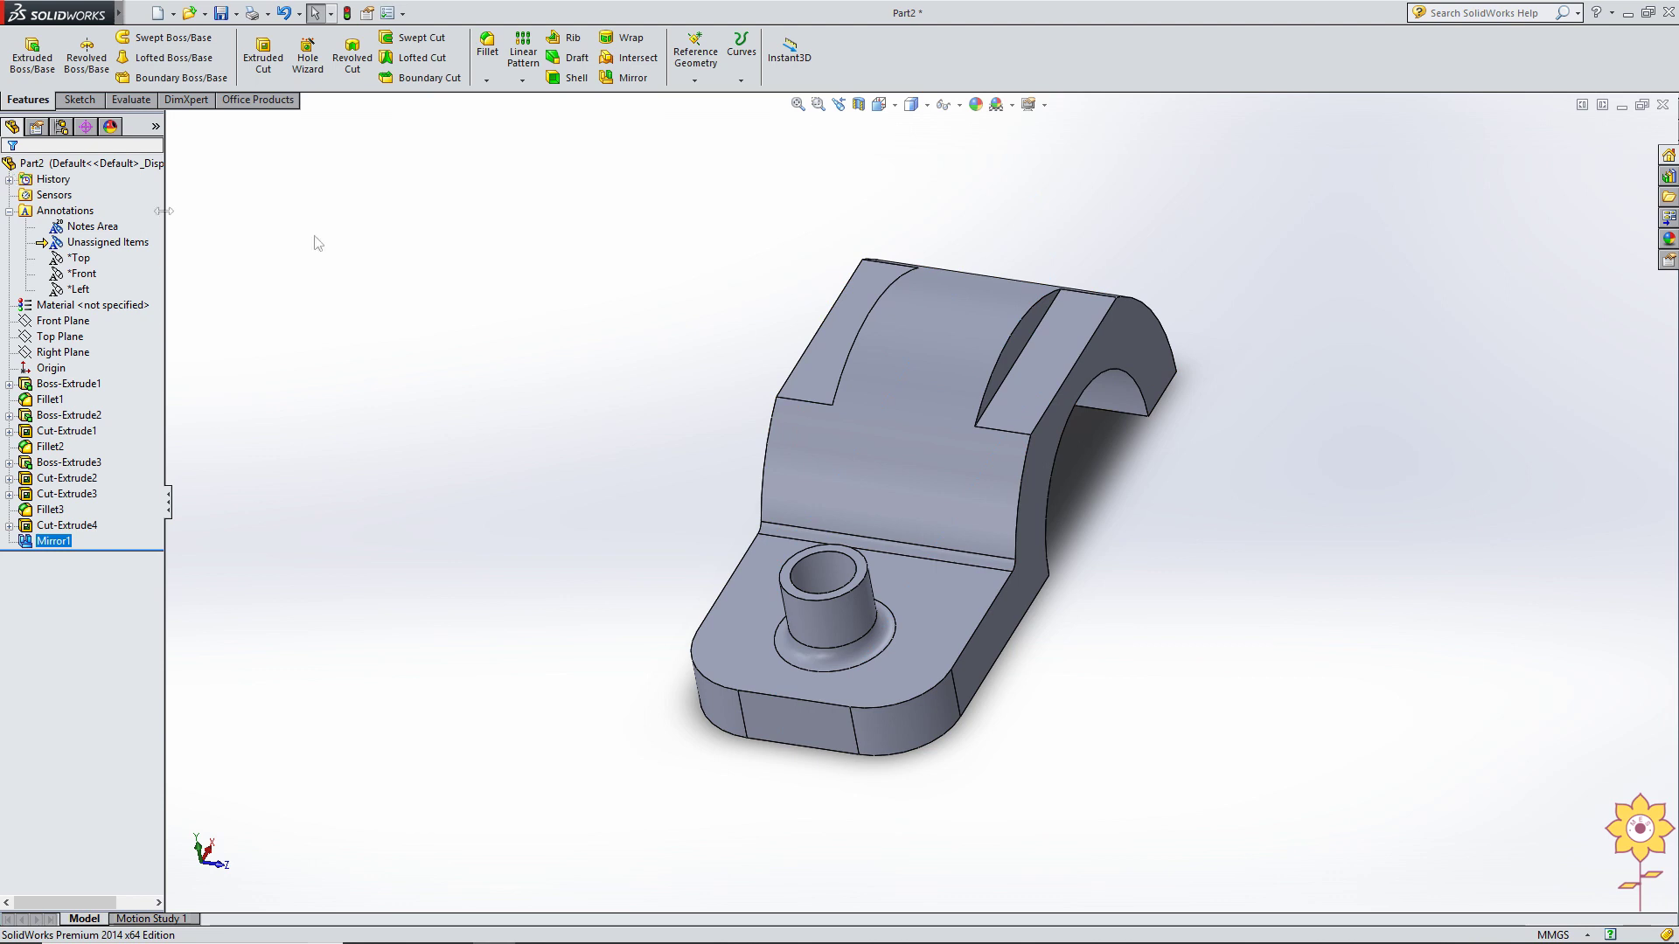
Orbit the part to inspect both top flats, then view the bracket drawing PDF.
mouse_move(969, 365)
middle_mouse_down()
mouse_move(666, 347)
mouse_move(960, 398)
middle_mouse_up()
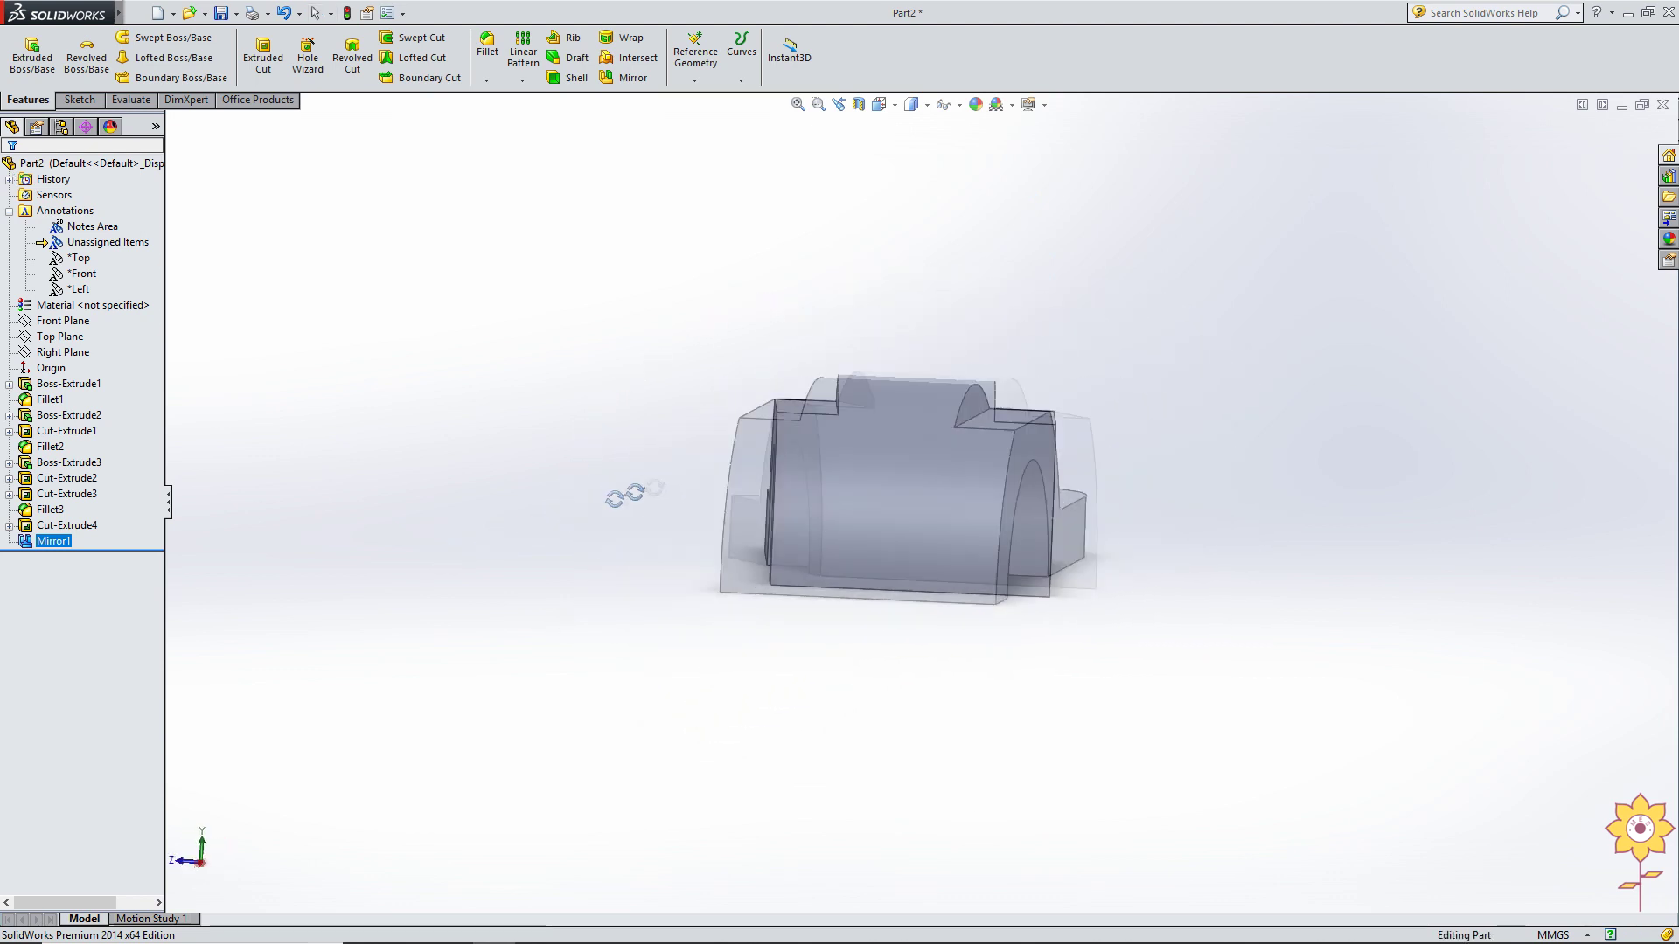
middle_click_drag(960, 398, 1058, 437)
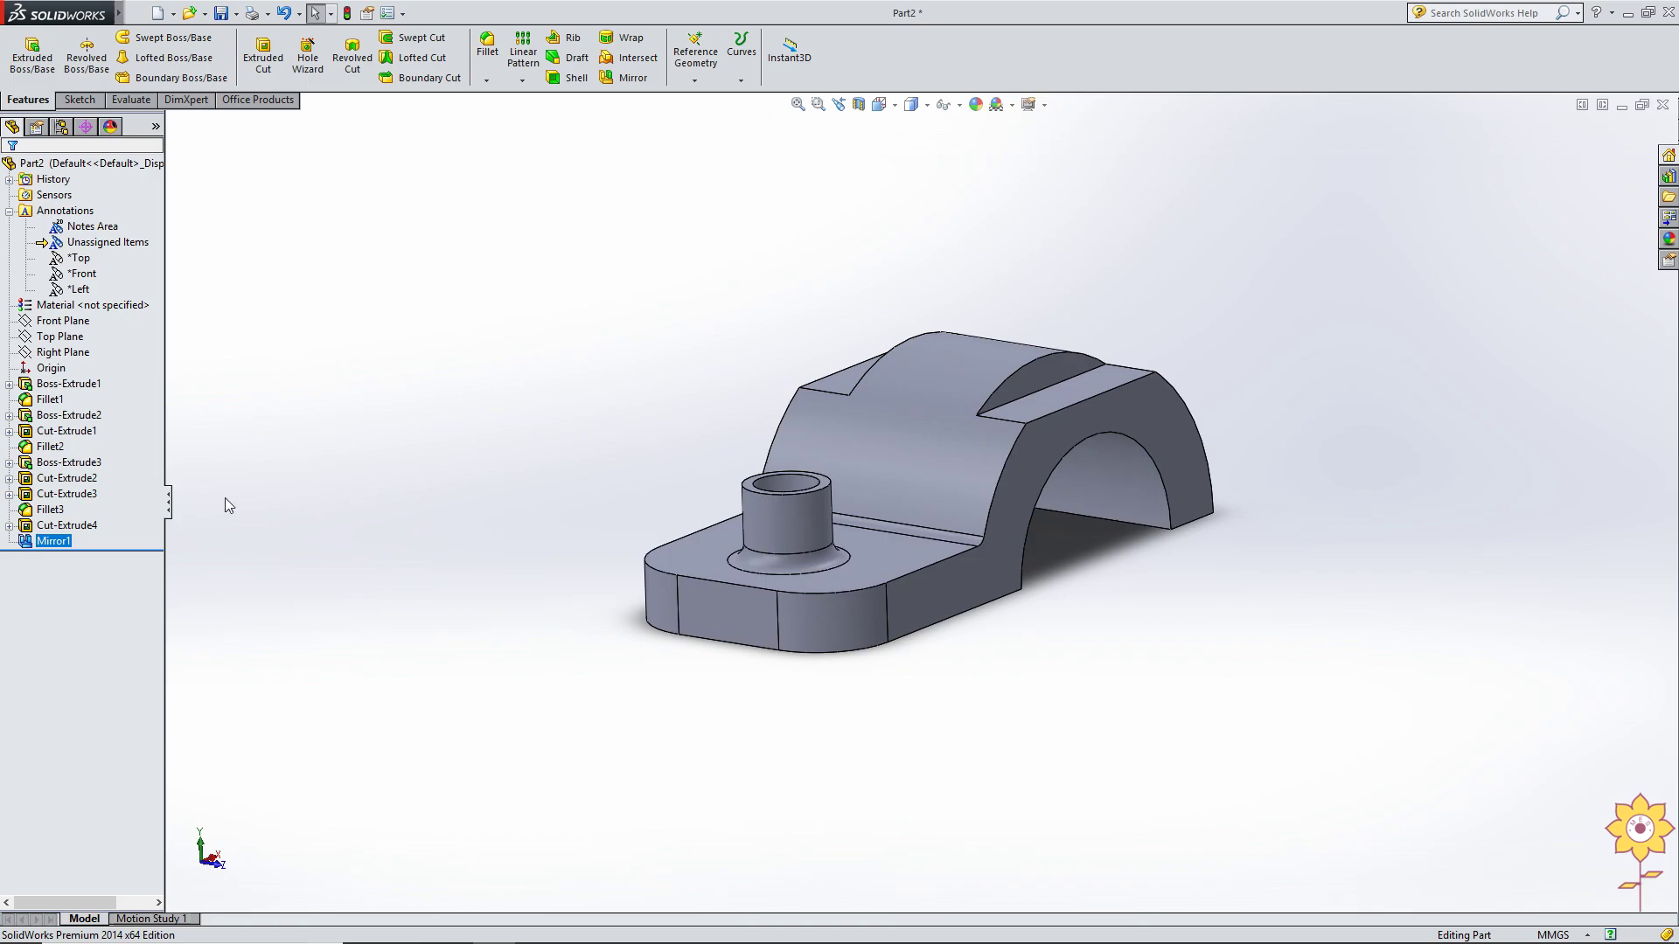
key("alt+Tab")
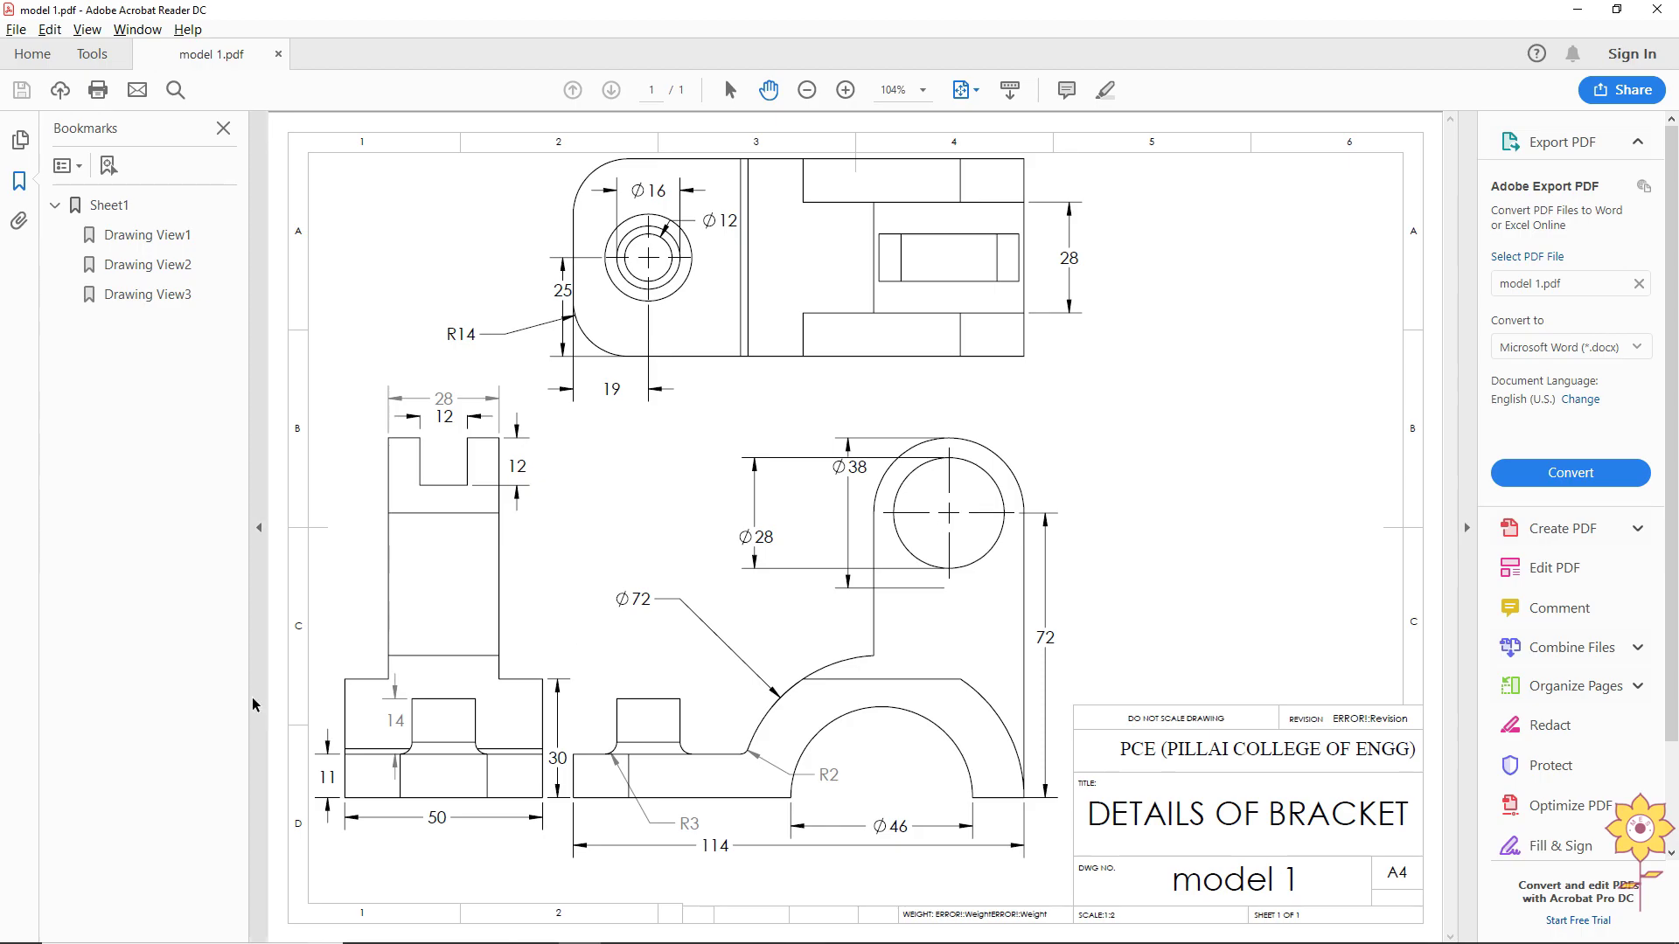
Start Sketch7 on the Front Plane after checking the bracket drawing.
key("alt+Tab")
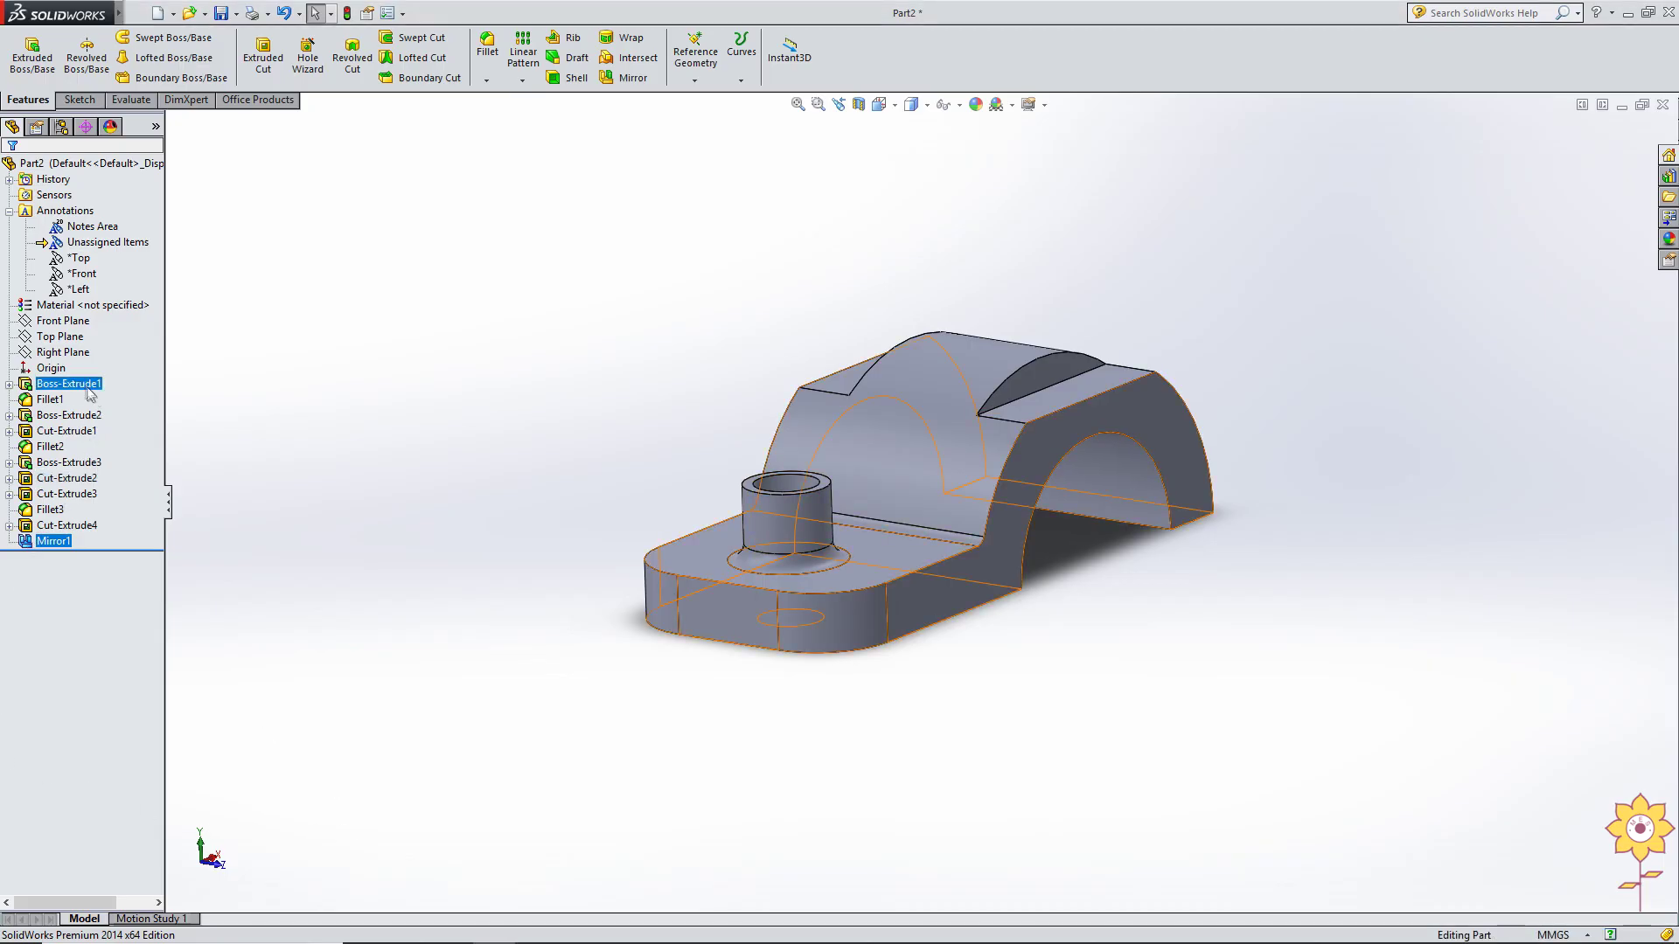
left_click(63, 321)
mouse_move(612, 362)
middle_mouse_down()
mouse_move(686, 423)
mouse_move(612, 401)
middle_mouse_up()
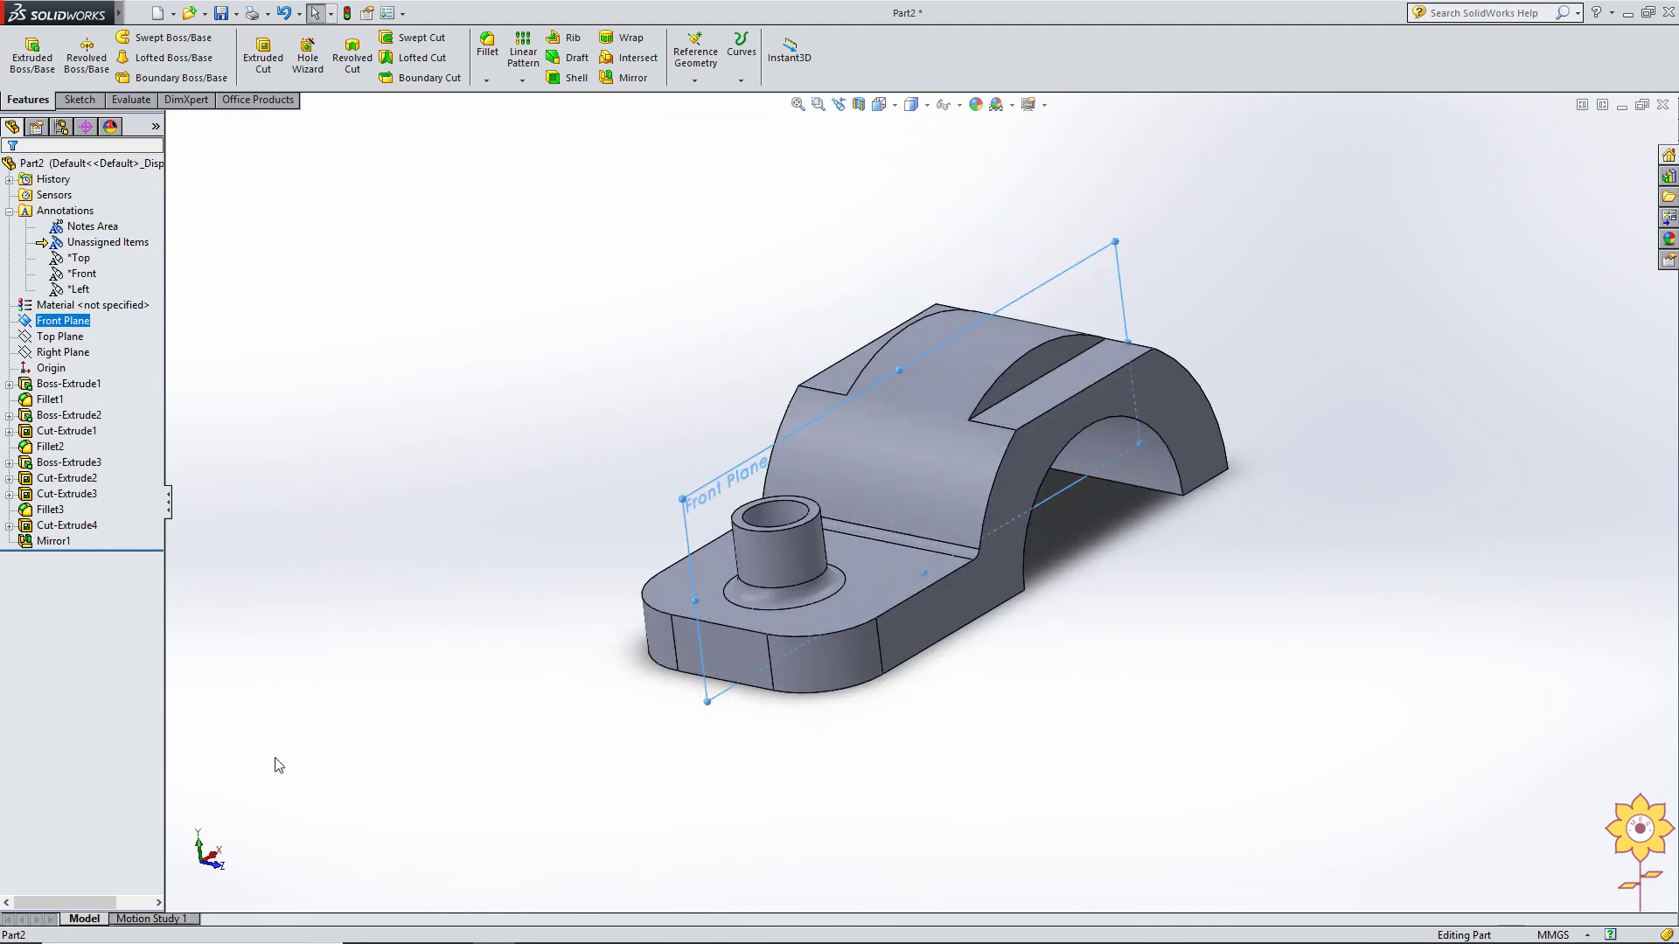
key("alt+Tab")
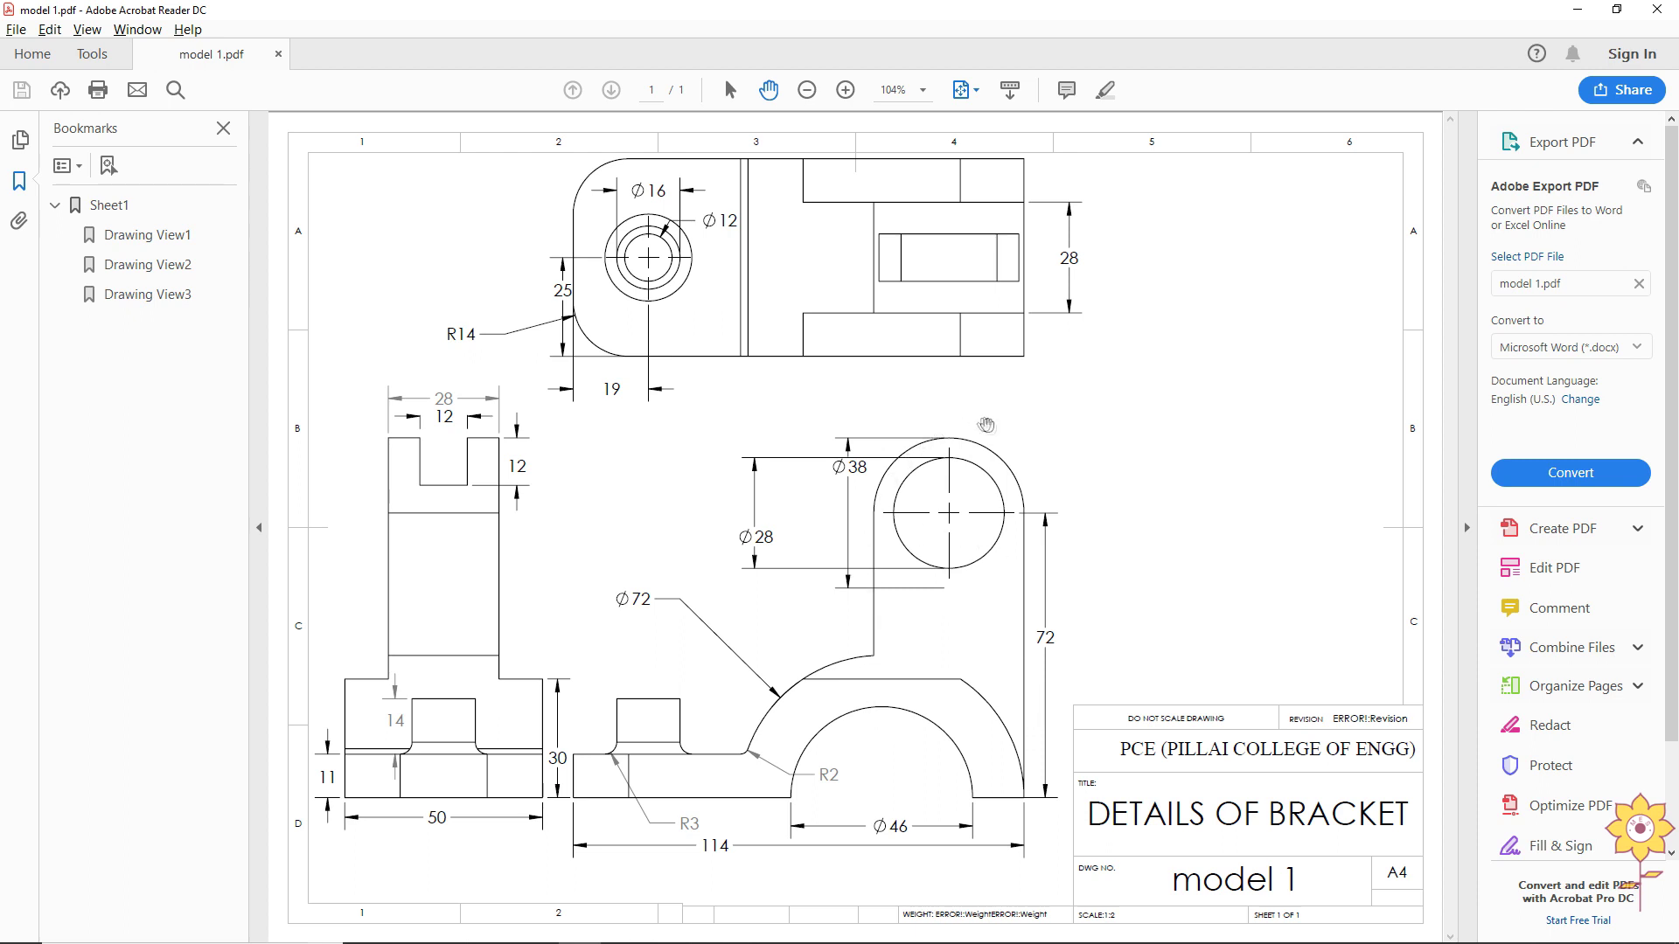
key("alt+Tab")
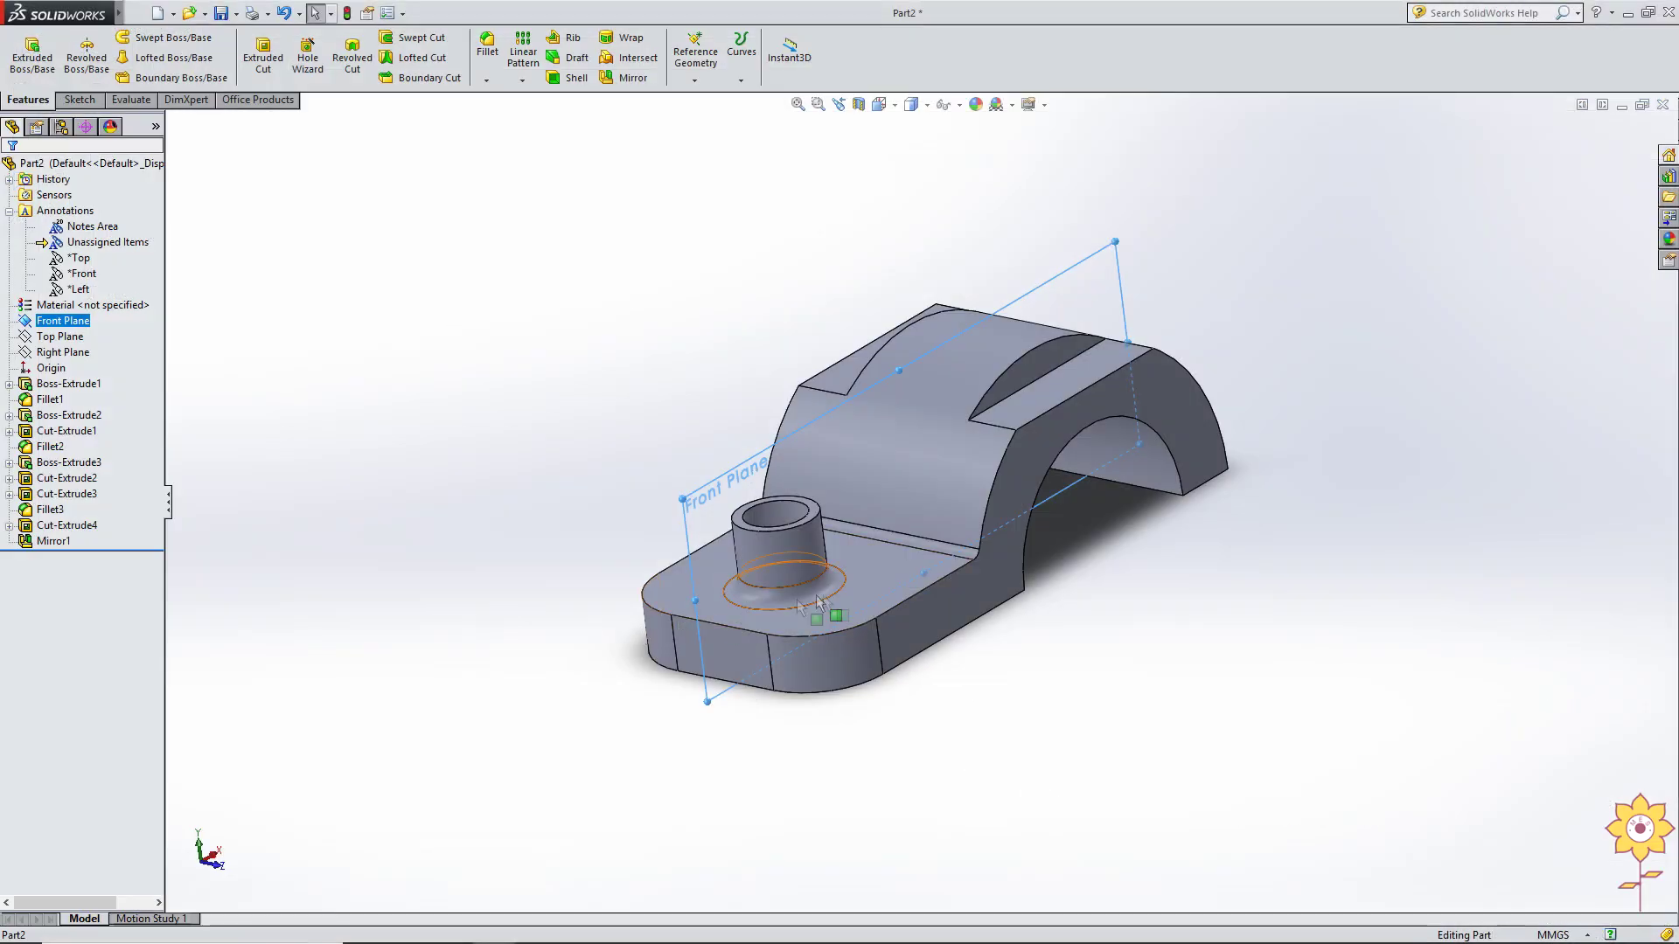
left_click(76, 99)
left_click(24, 52)
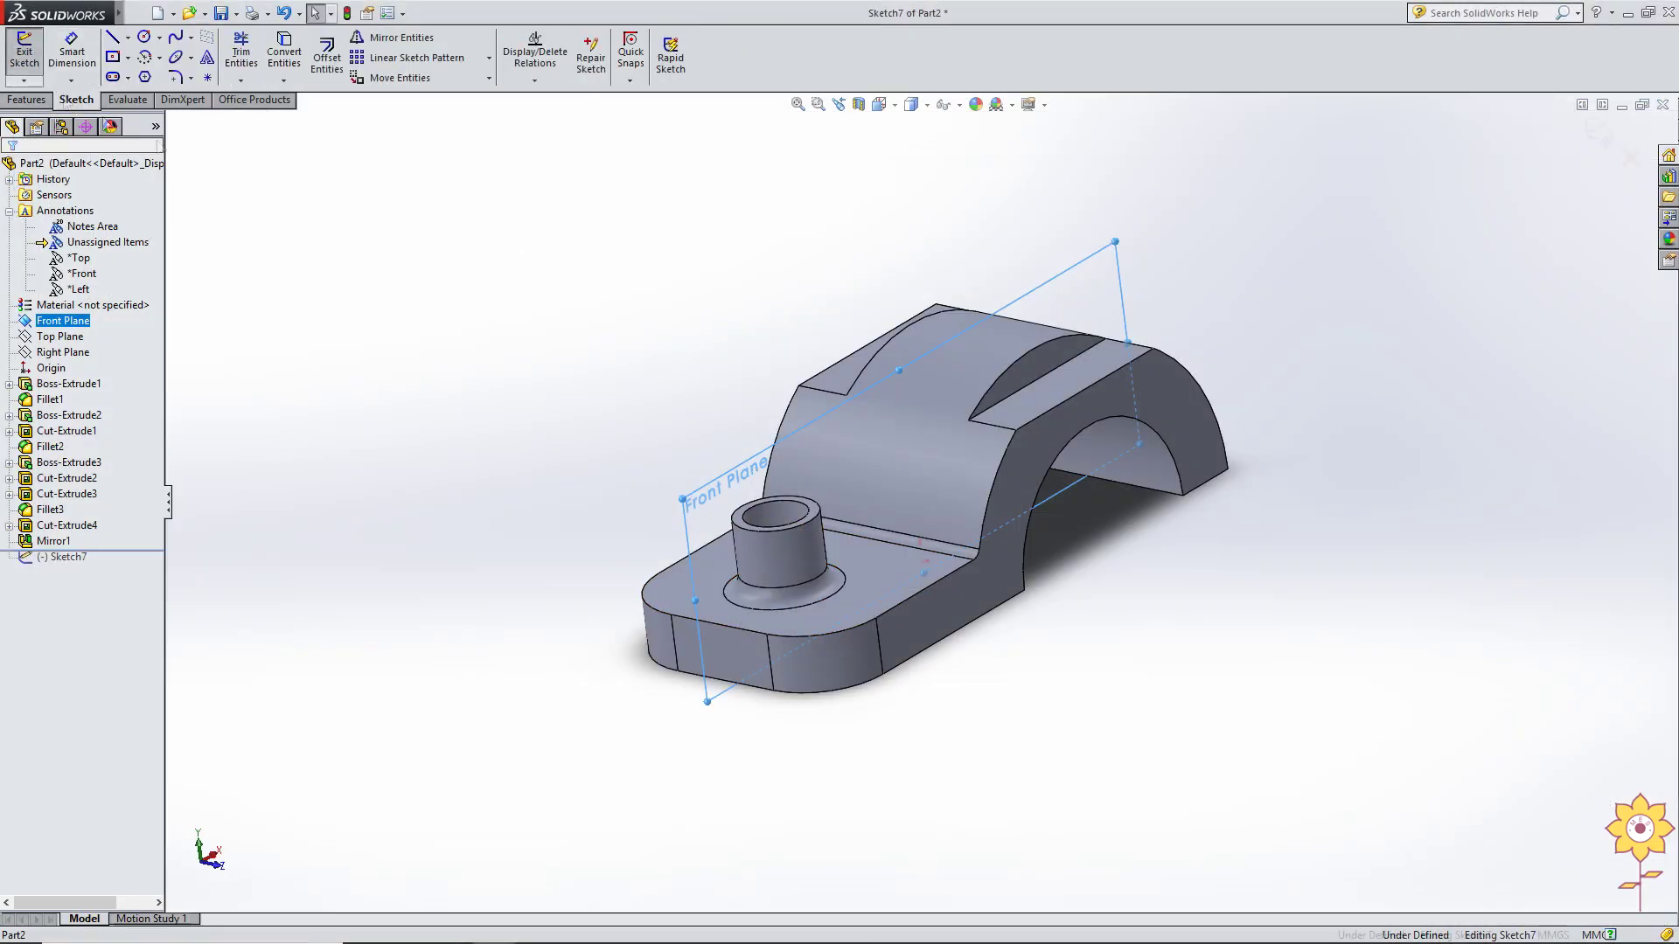
In a Normal To view, draw two concentric circles centred above the arch top.
key("ctrl+8")
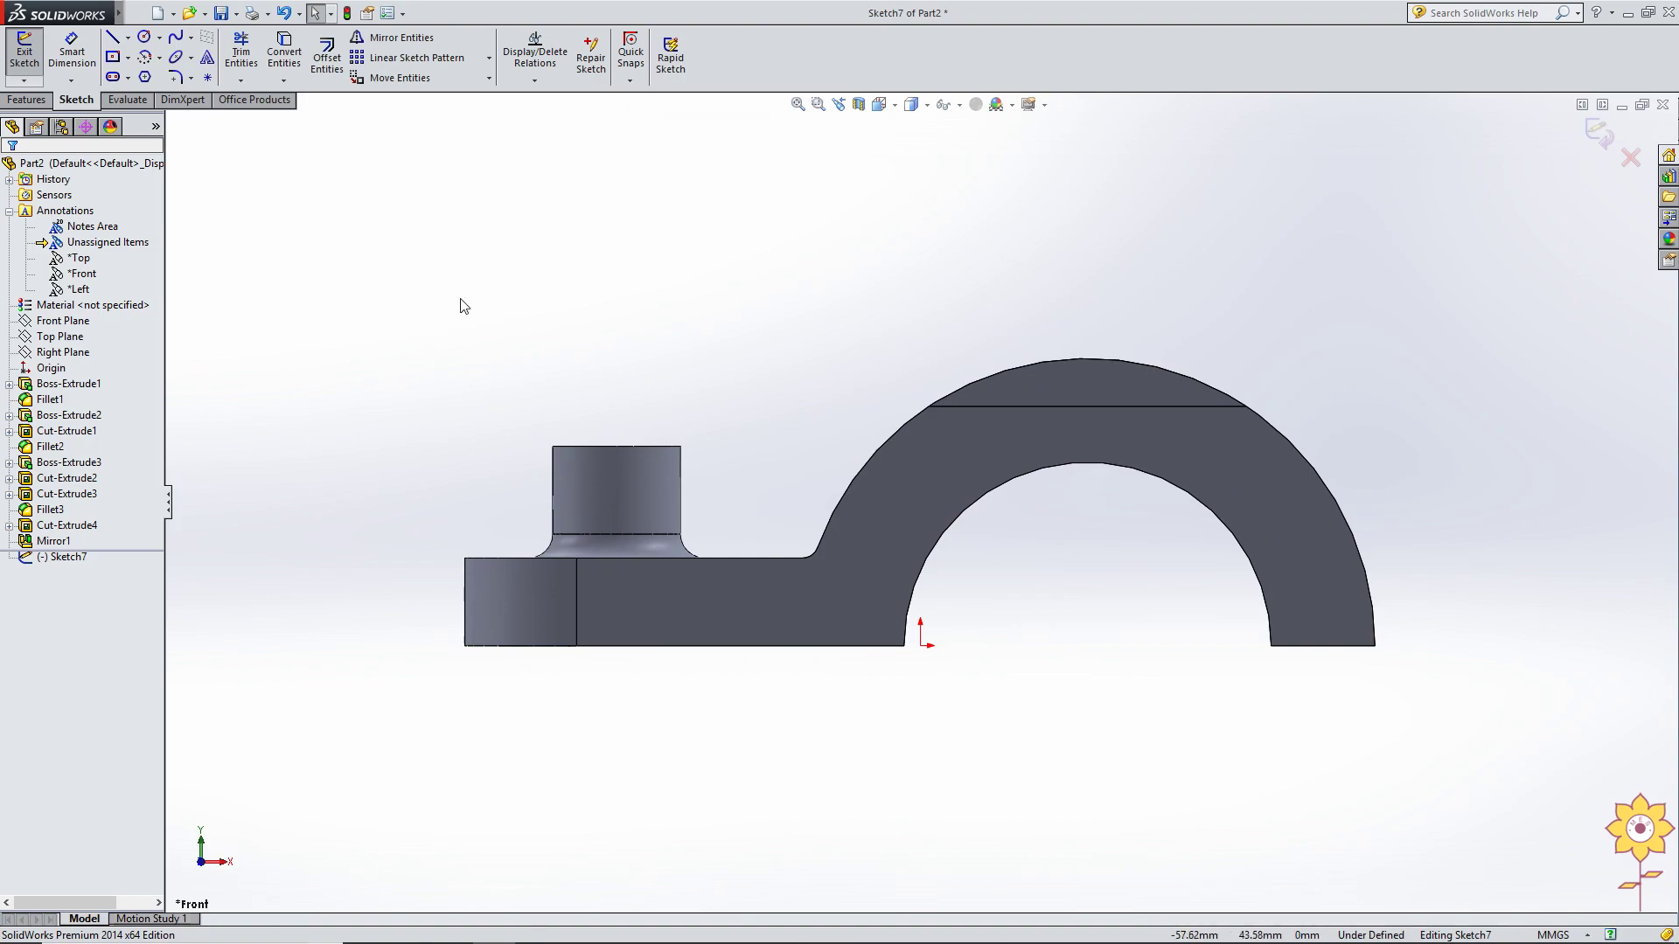
key("alt+Tab")
left_click(145, 36)
left_click(1134, 237)
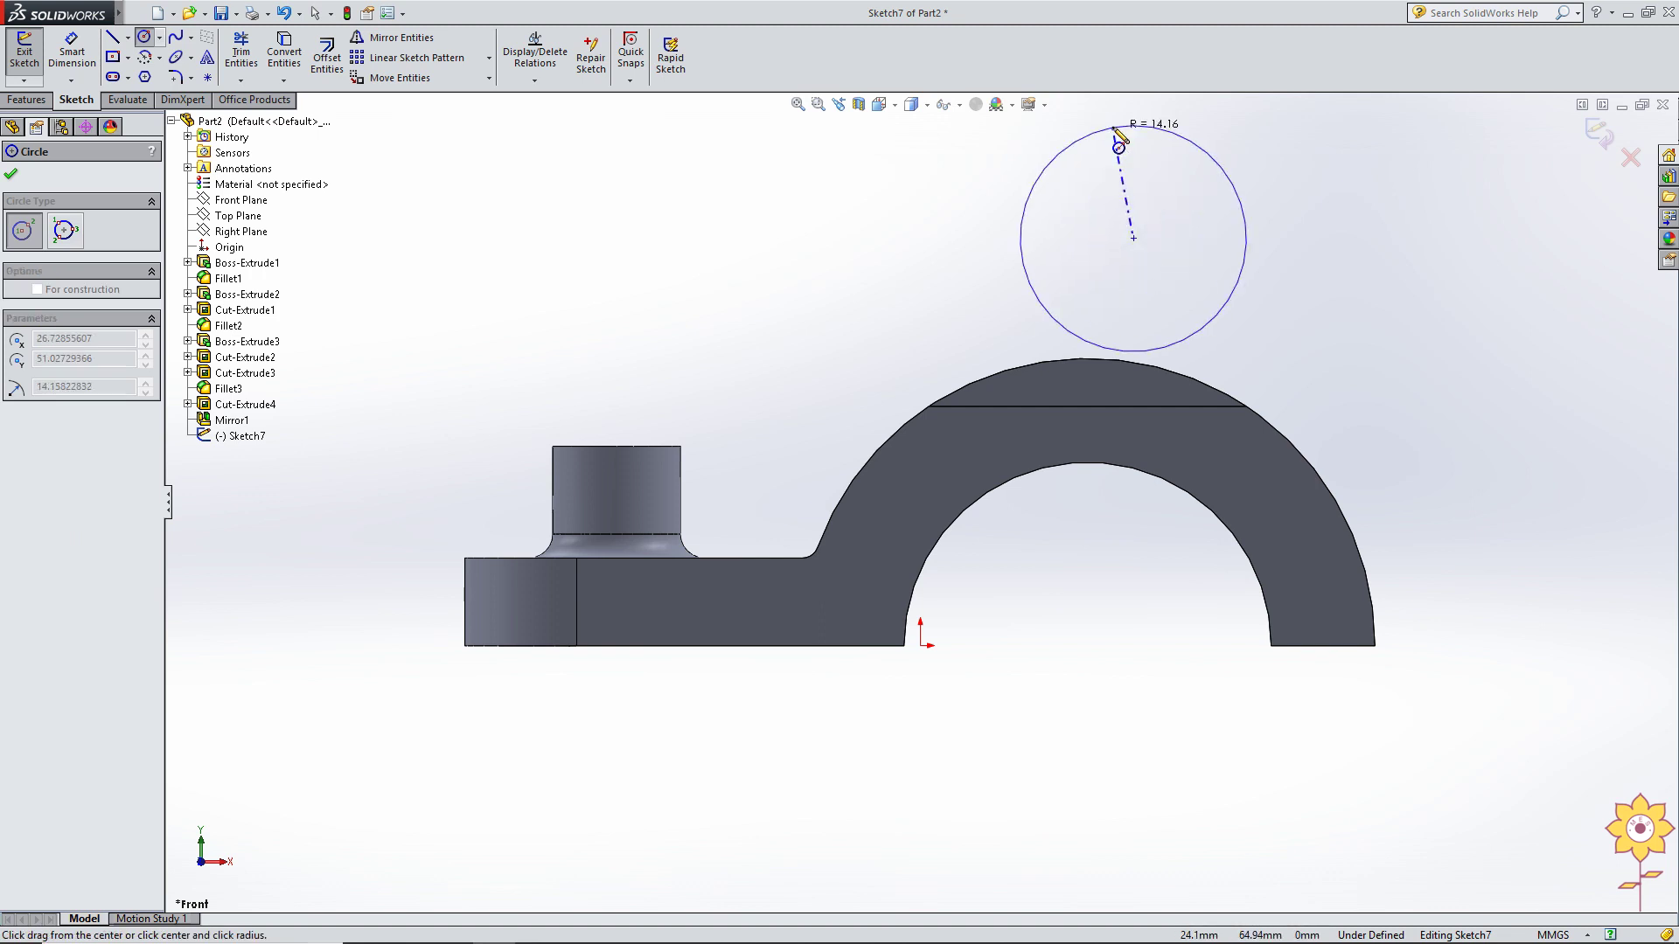
left_click(1119, 137)
left_click(1134, 237)
key("z")
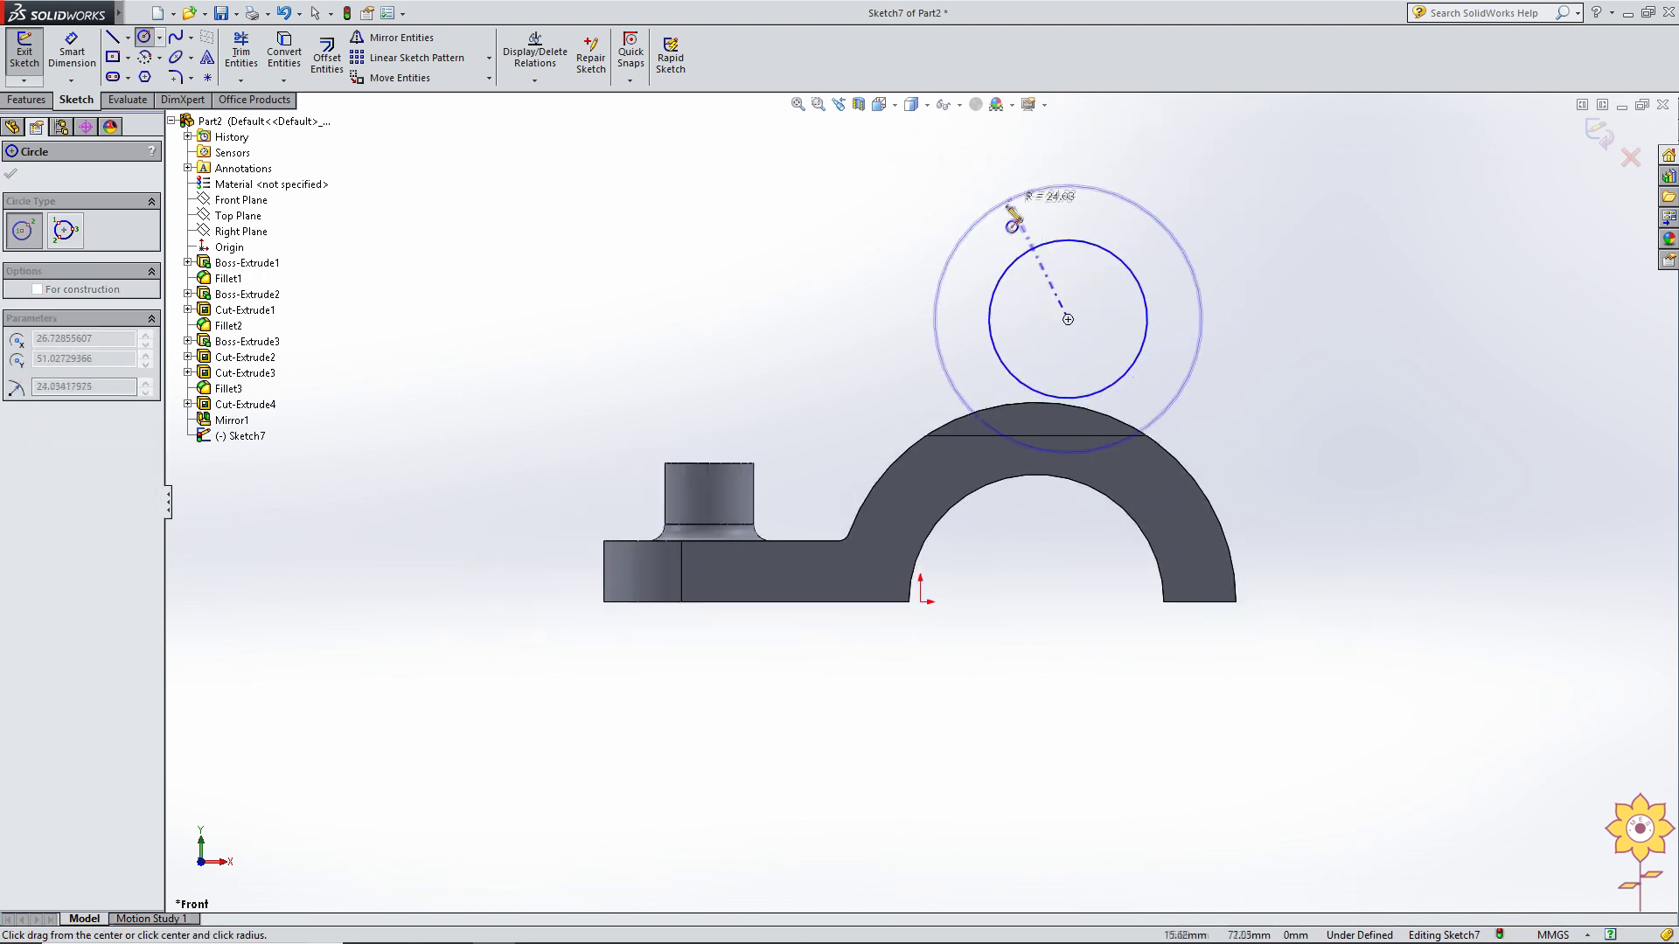
left_click(1018, 221)
right_click(822, 260)
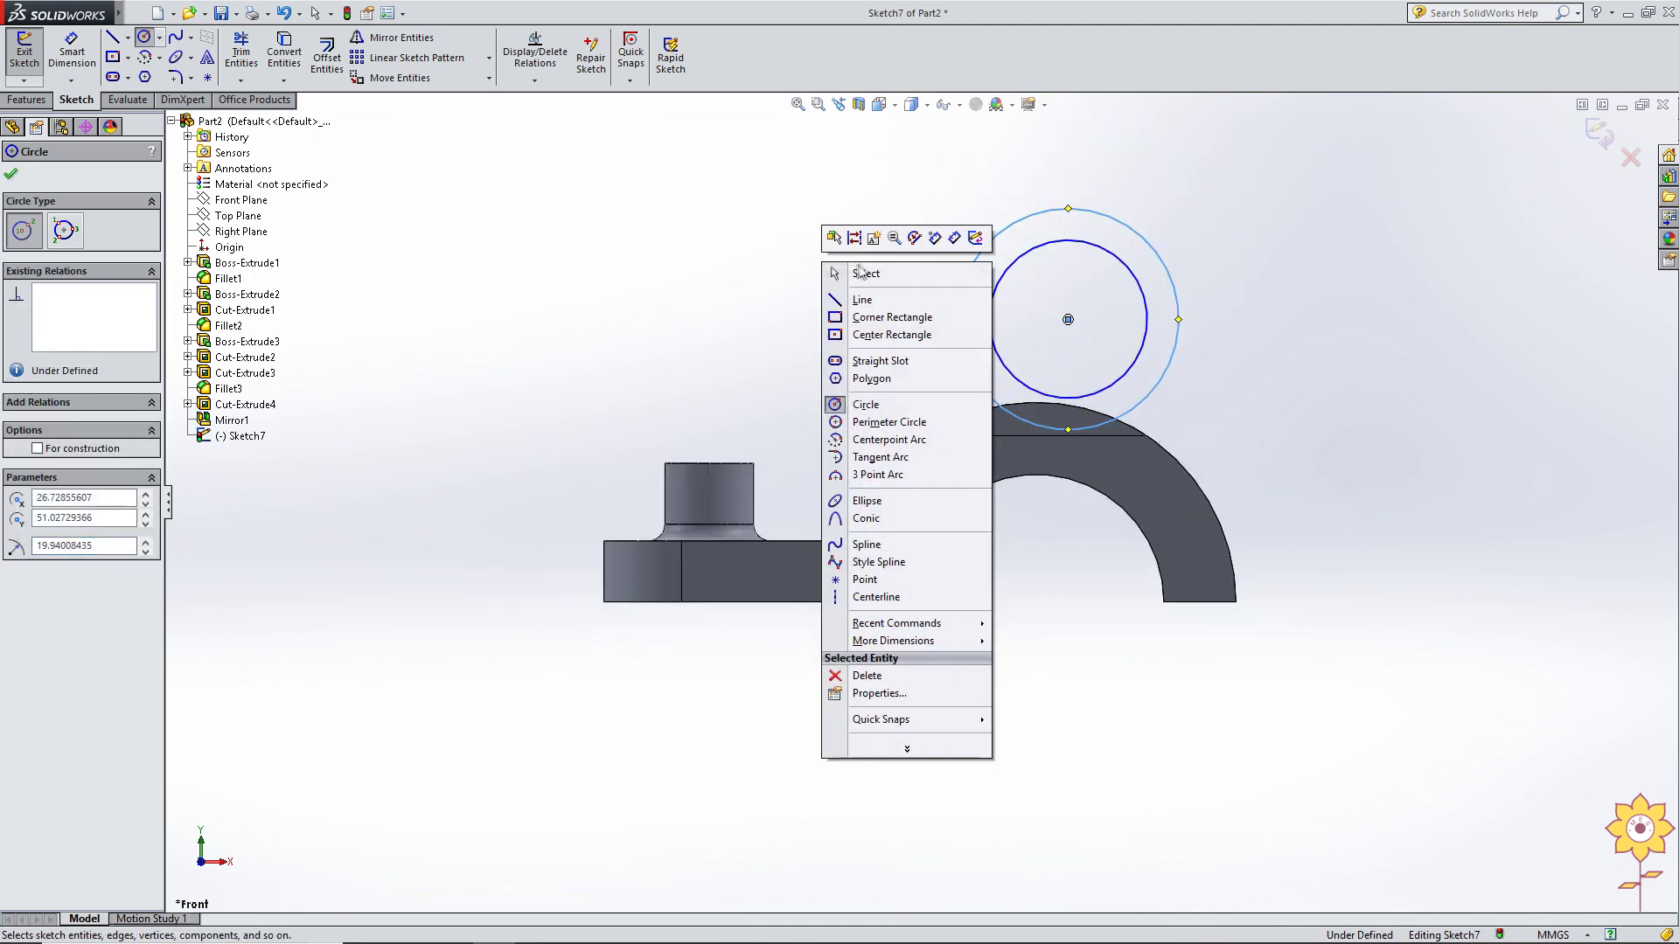
key("Escape")
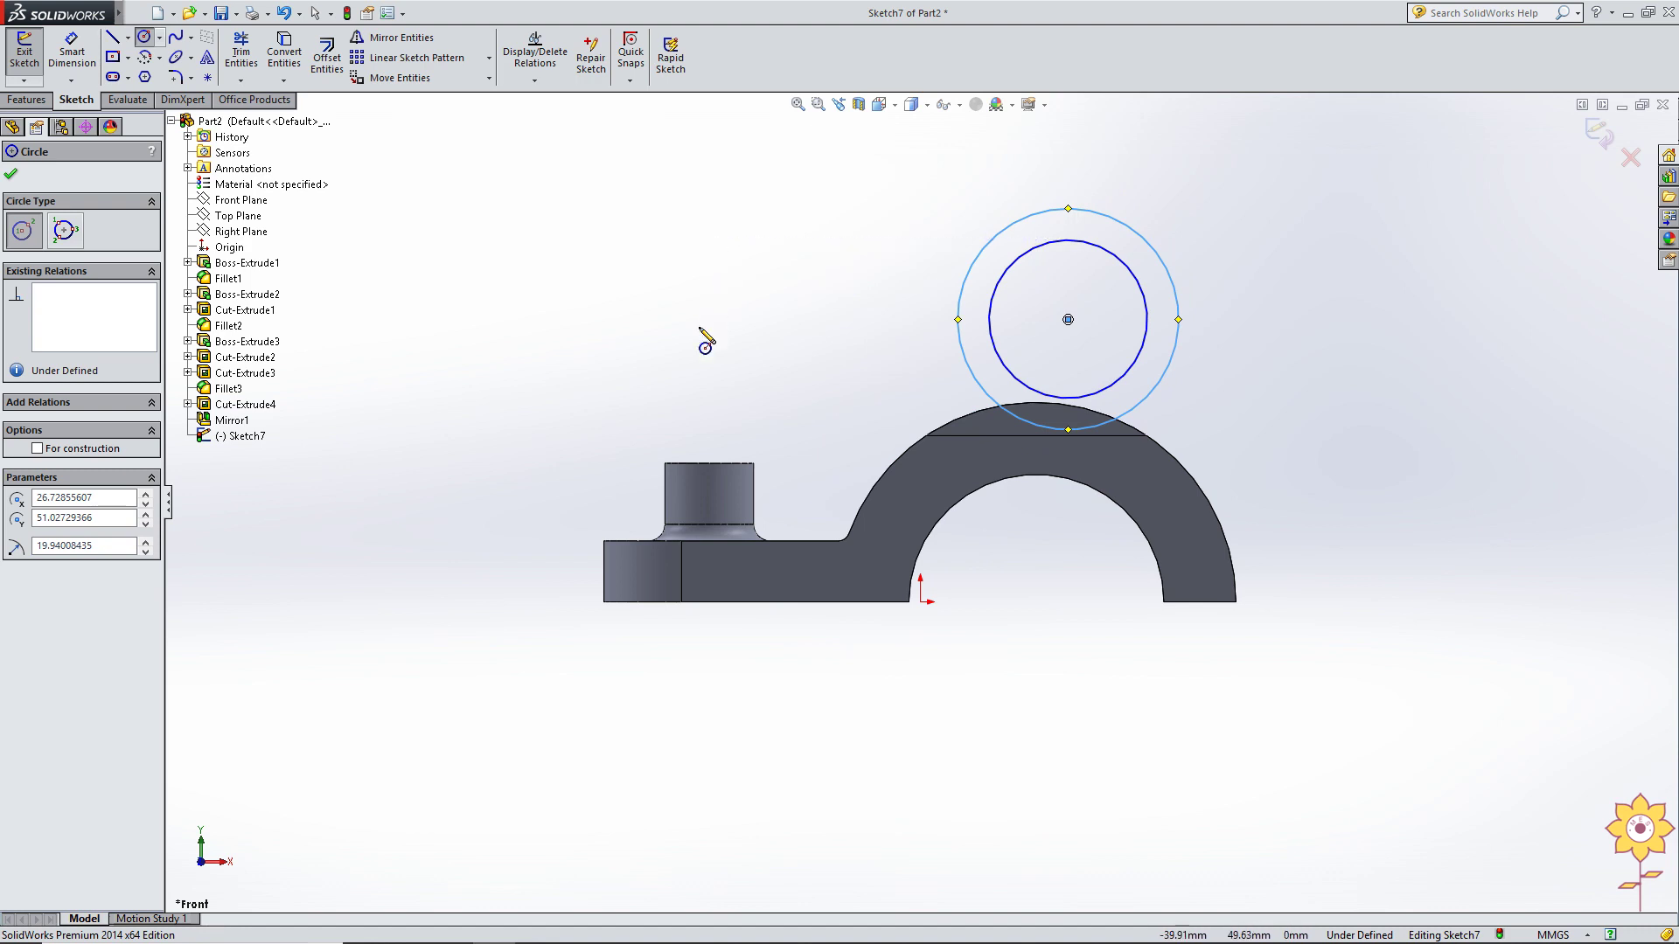
key("alt+Tab")
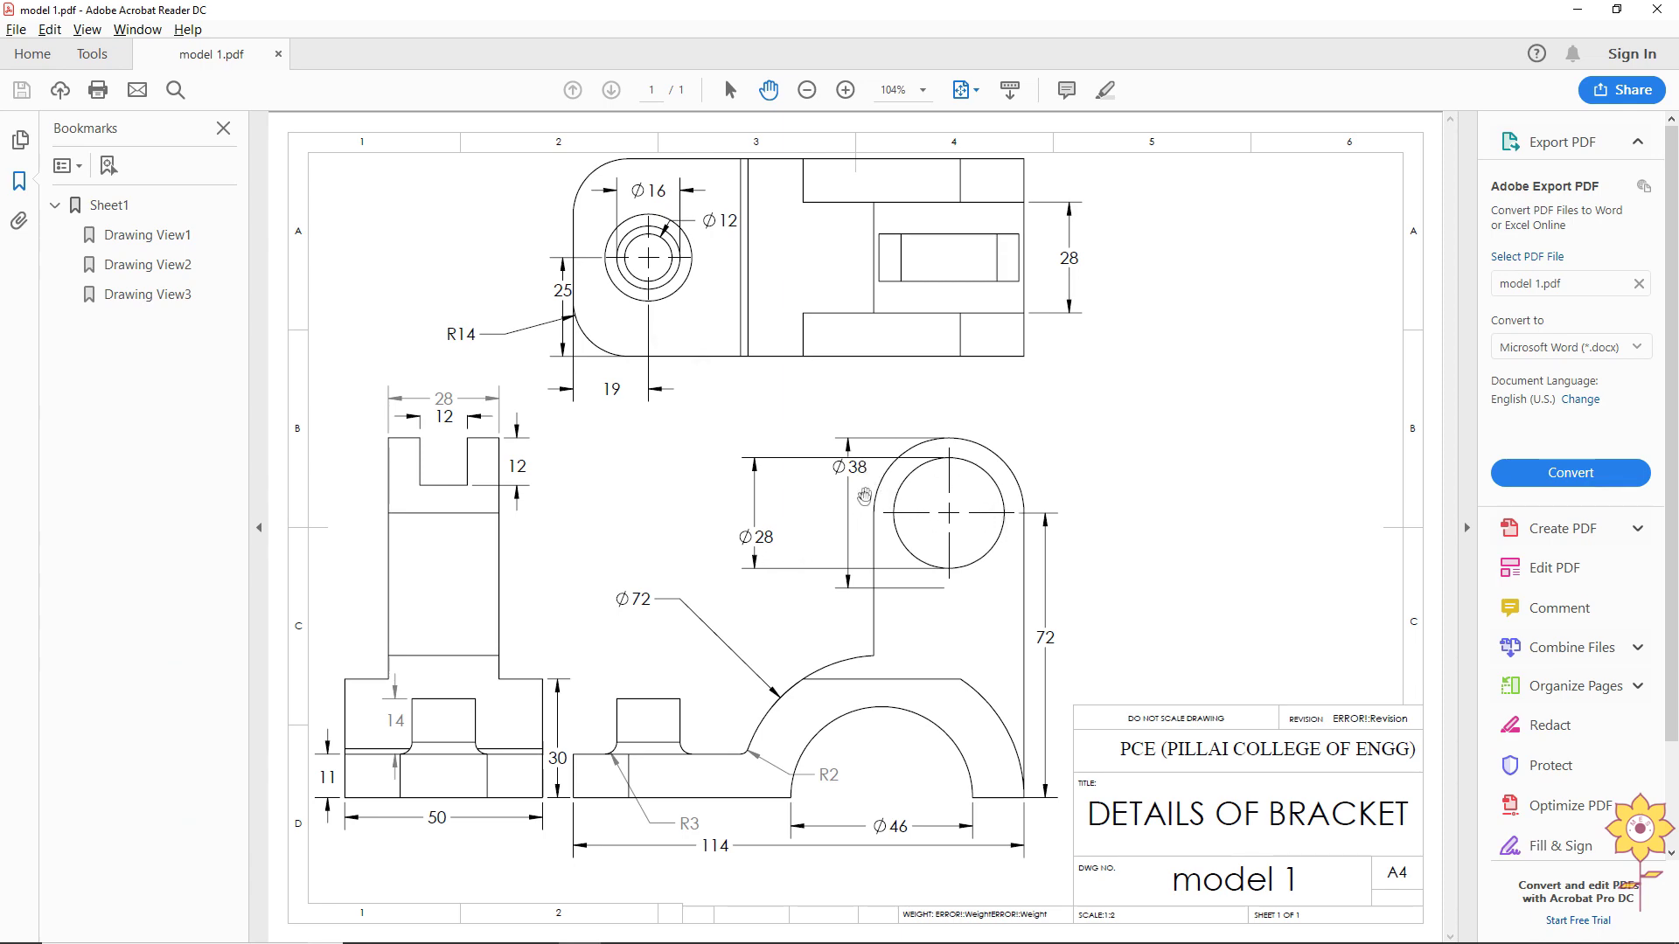
Dimension the outer circle Ø38 and the inner circle Ø28.
key("alt+Tab")
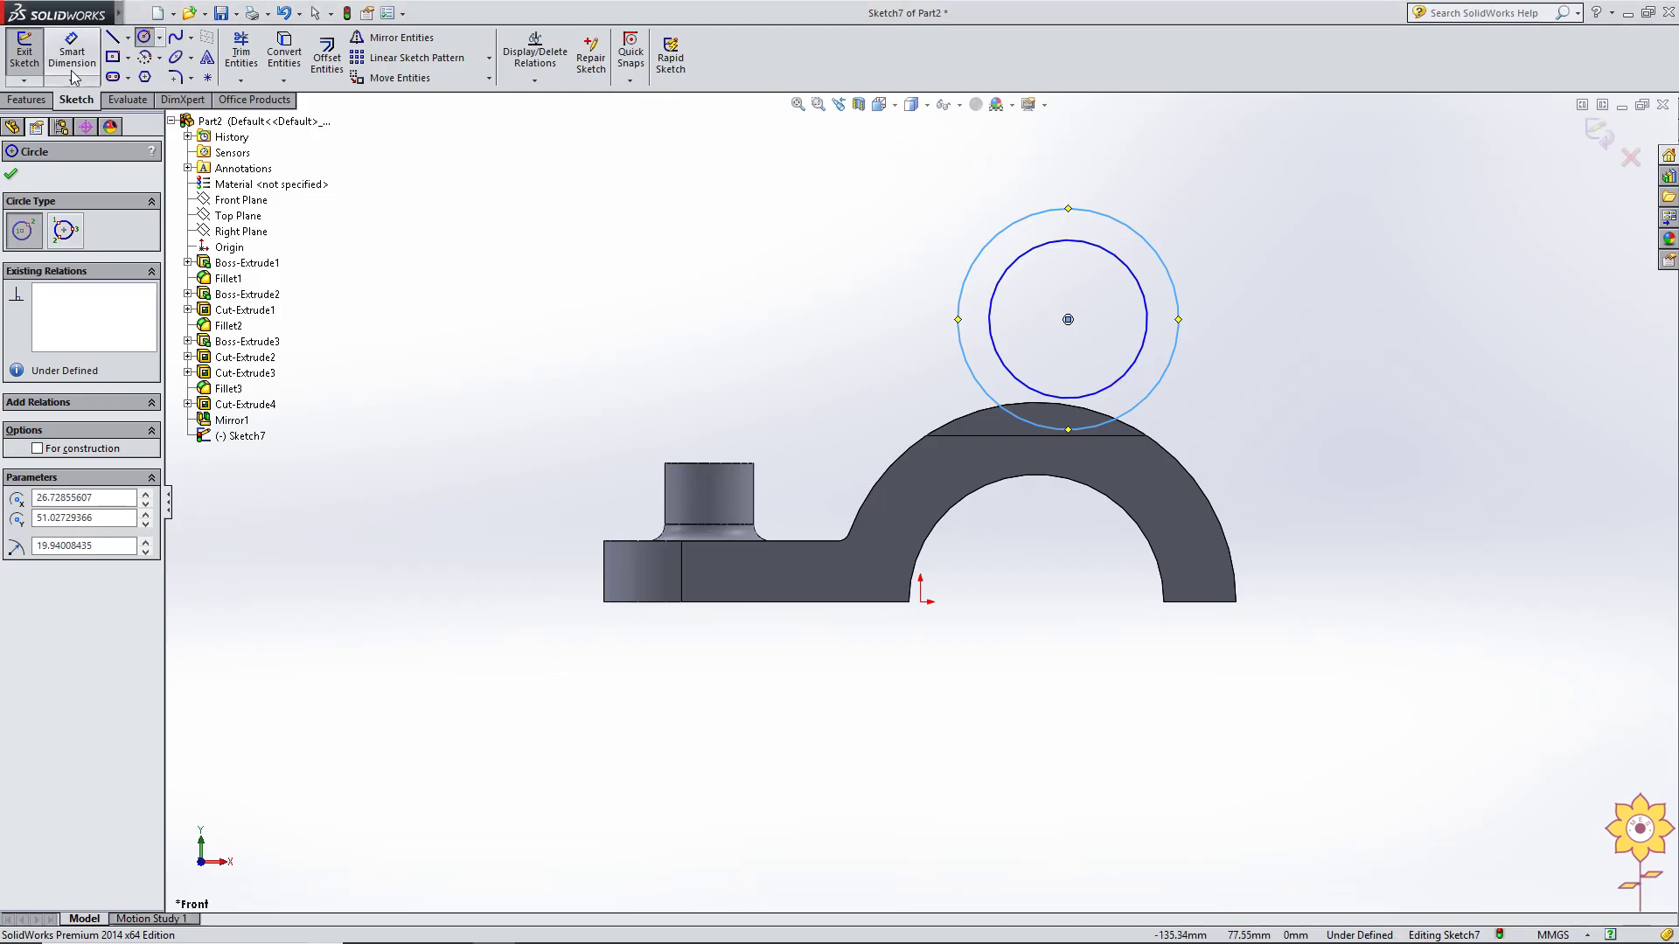
left_click(71, 48)
left_click(1010, 227)
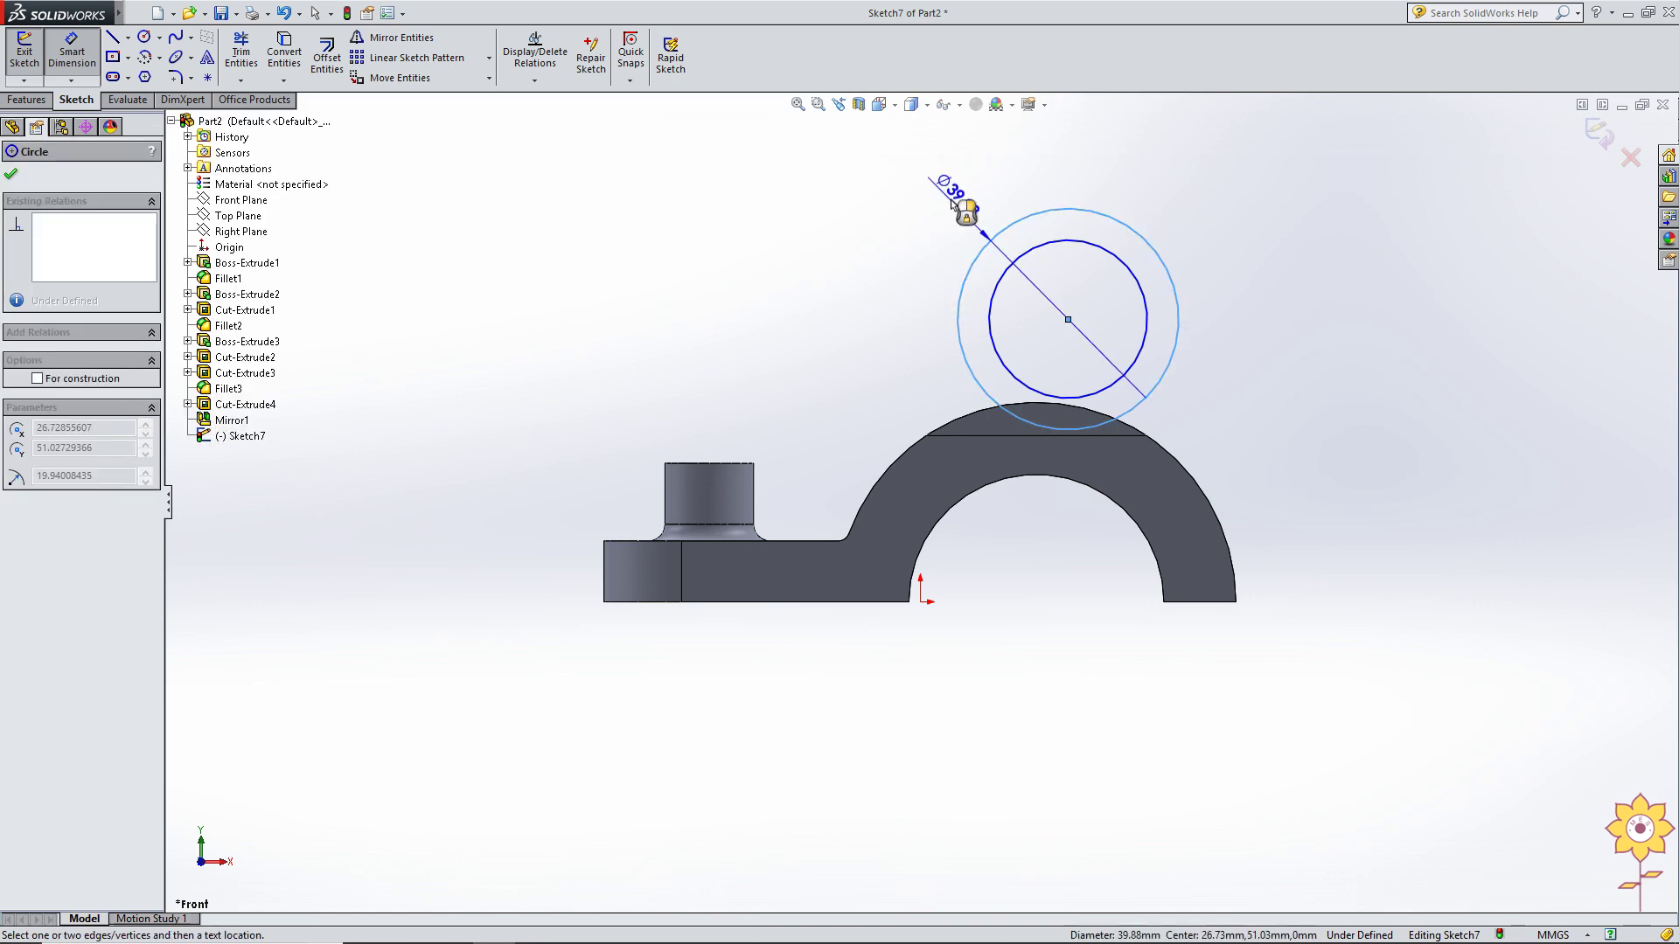
left_click(955, 195)
type("38")
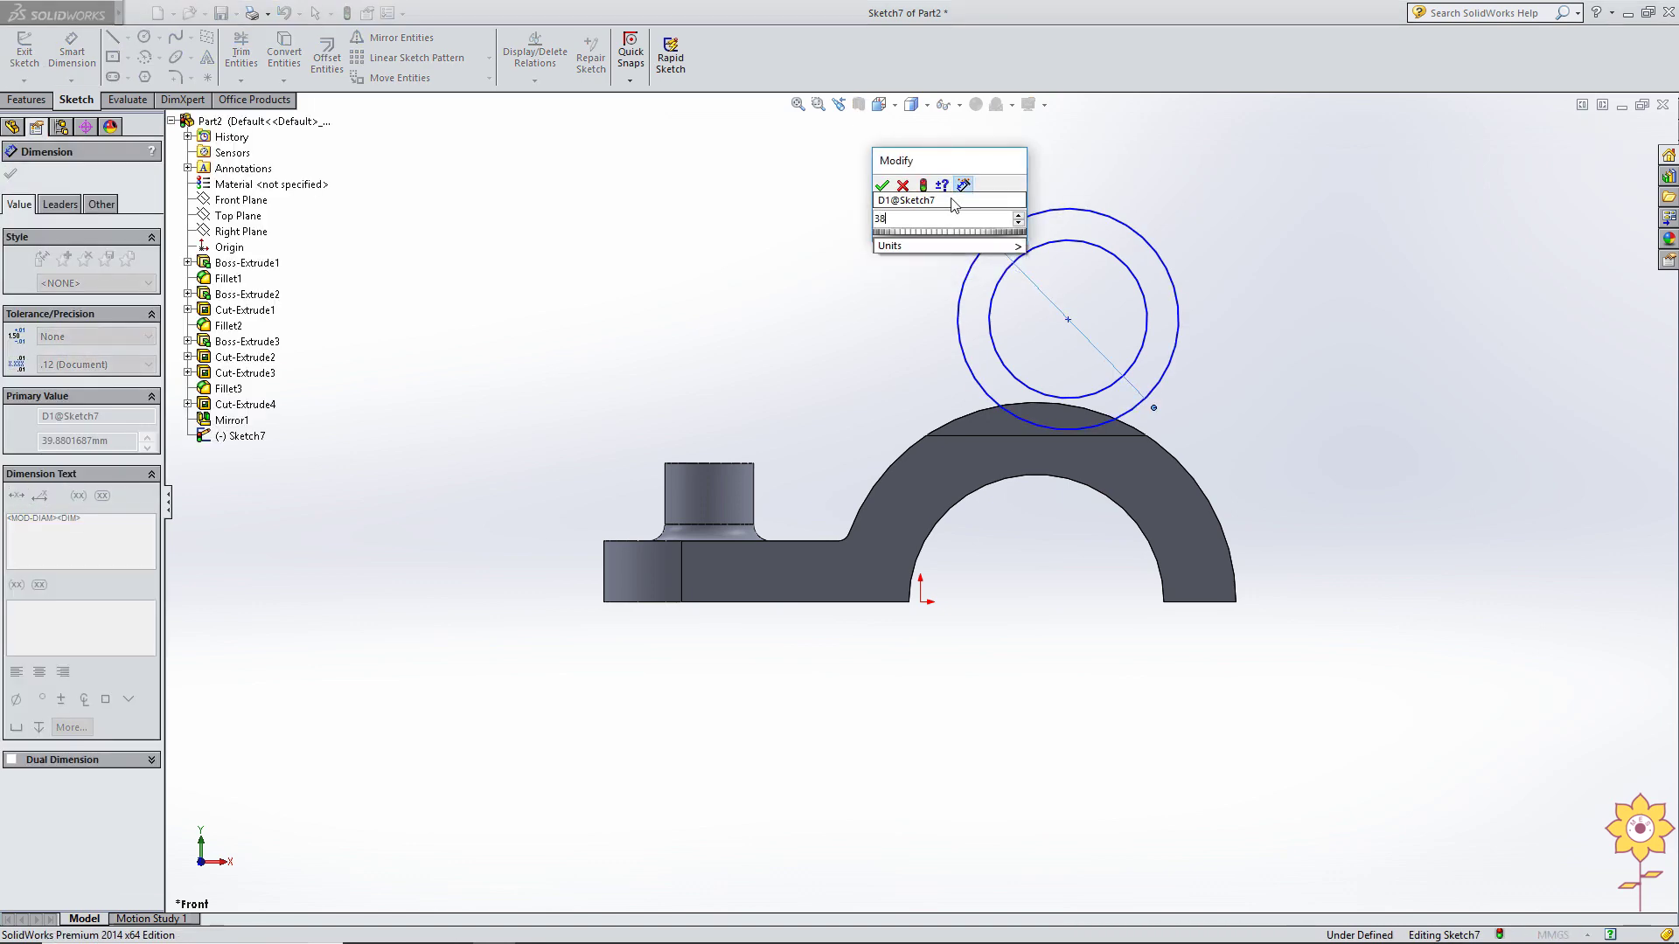
key("Return")
left_click(1032, 250)
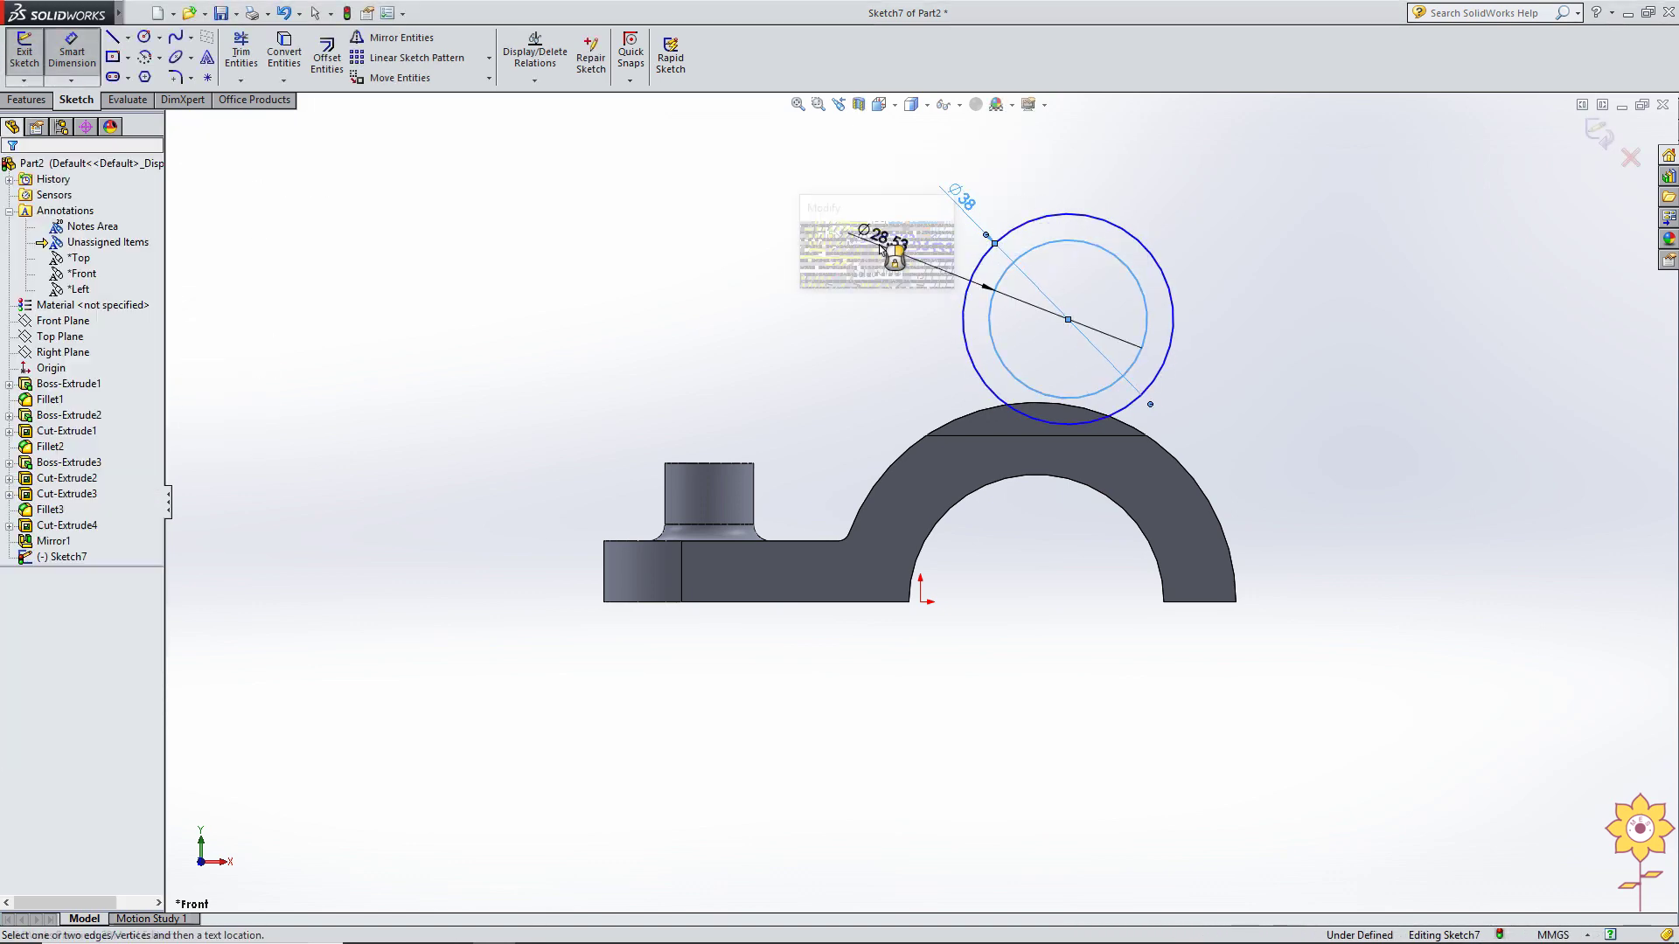
left_click(879, 249)
type("28")
key("Return")
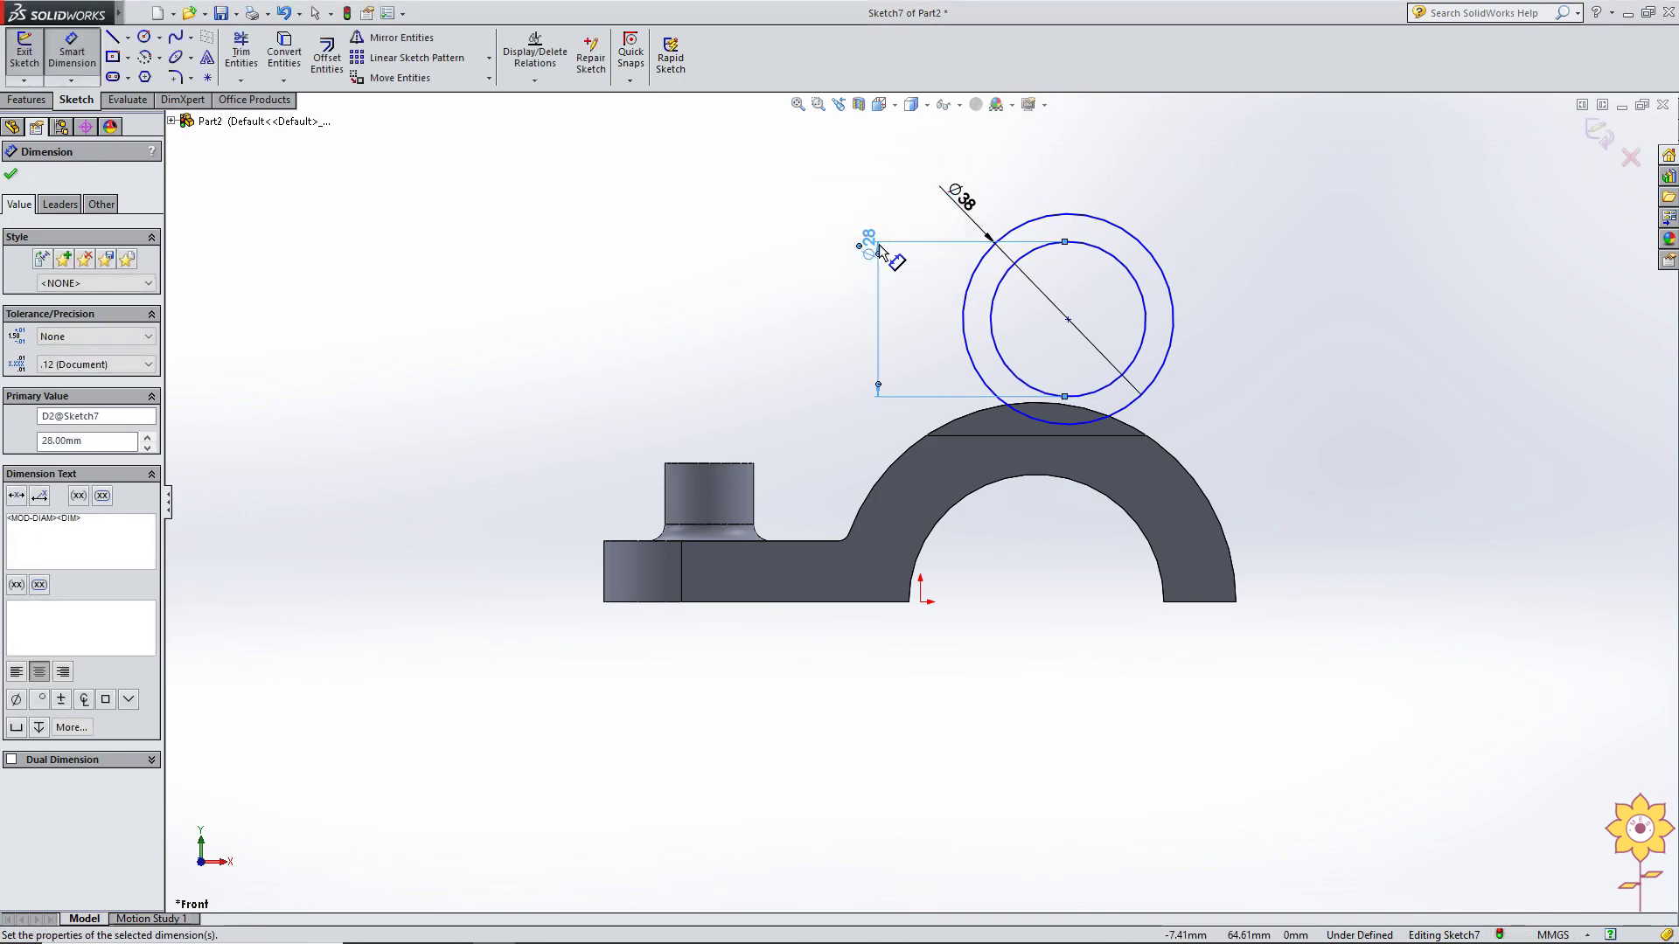
Locate the circles' common centre 72 mm above the part's bottom edge.
key("Escape")
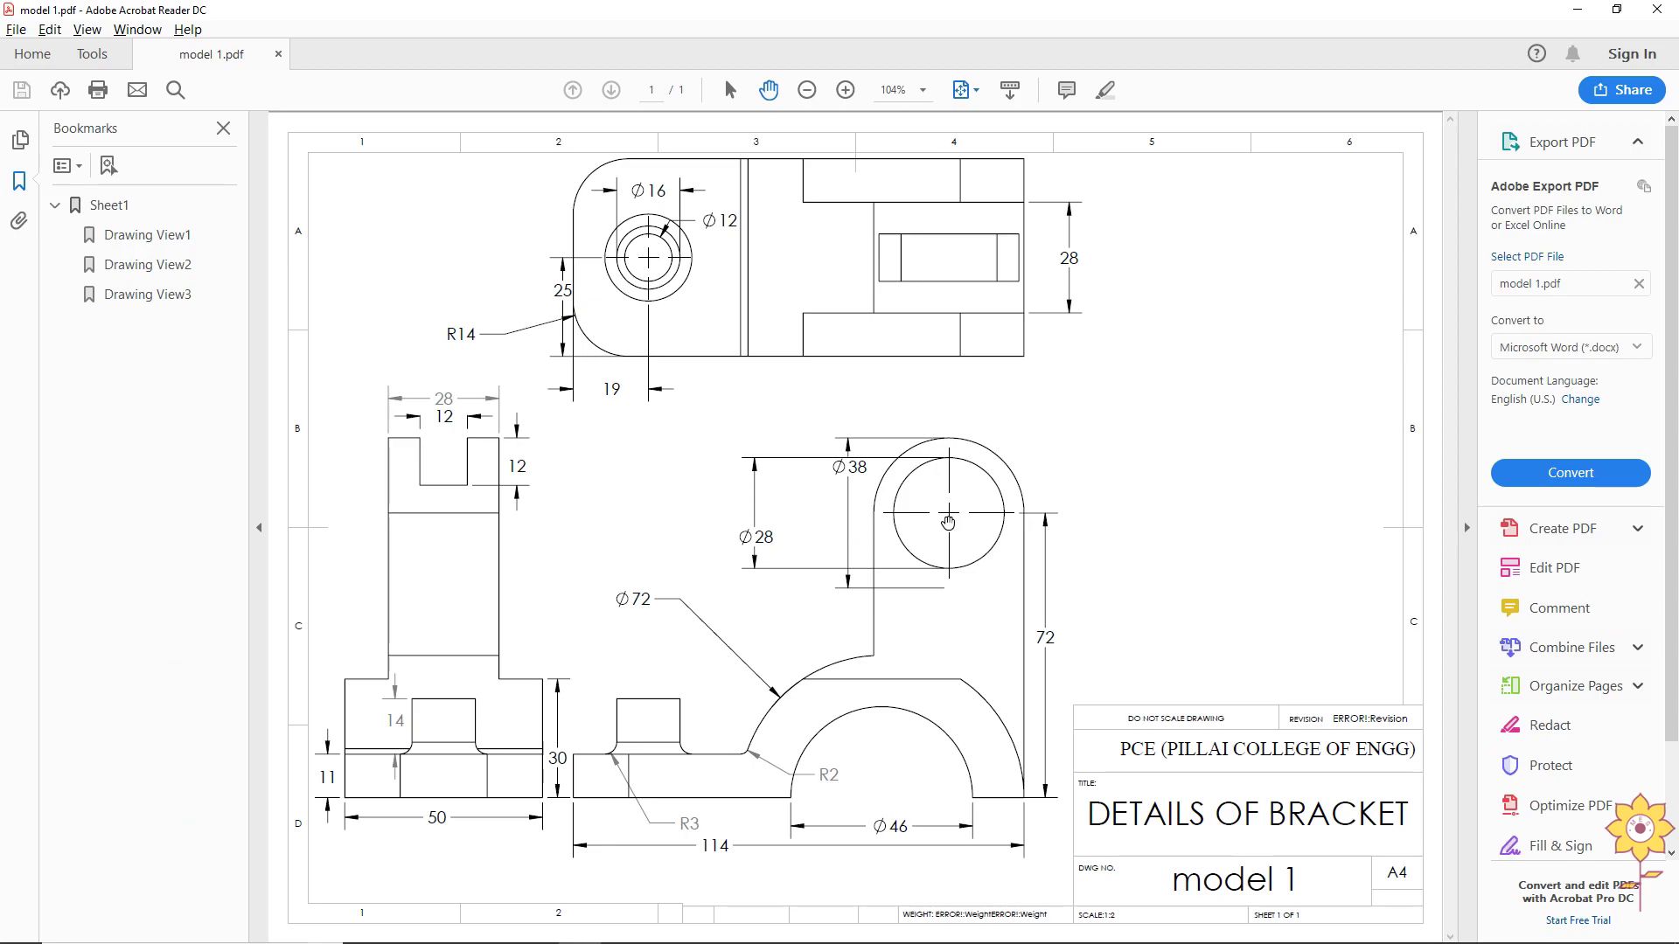
key("alt+Tab")
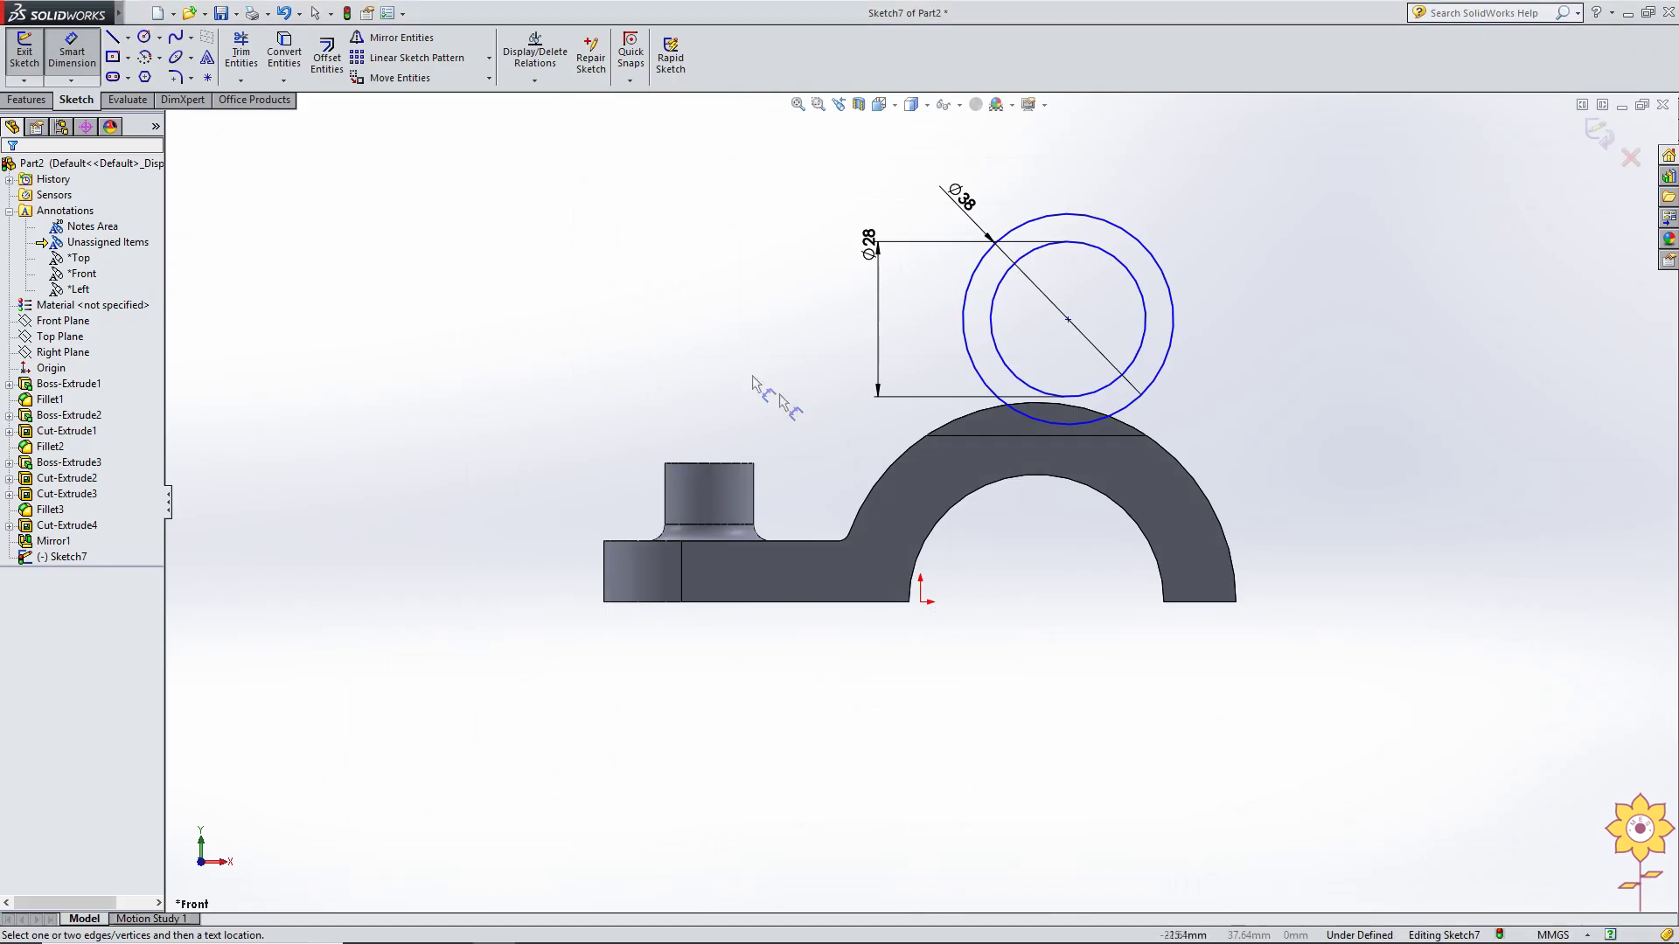
left_click(1069, 323)
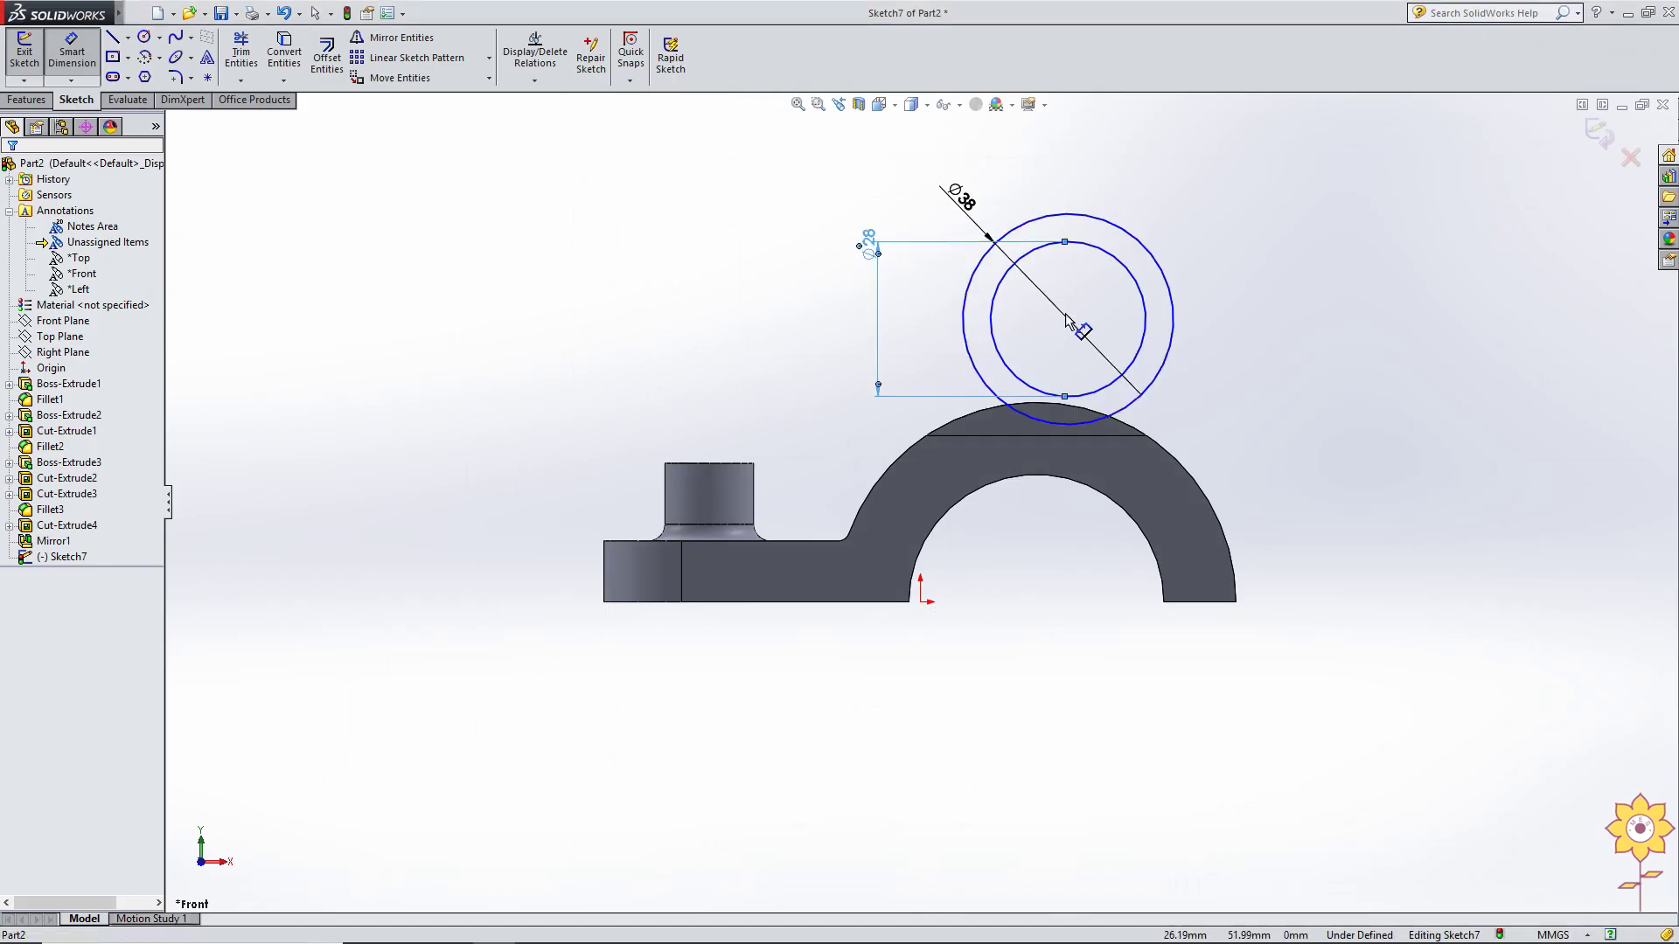
left_click(1069, 358)
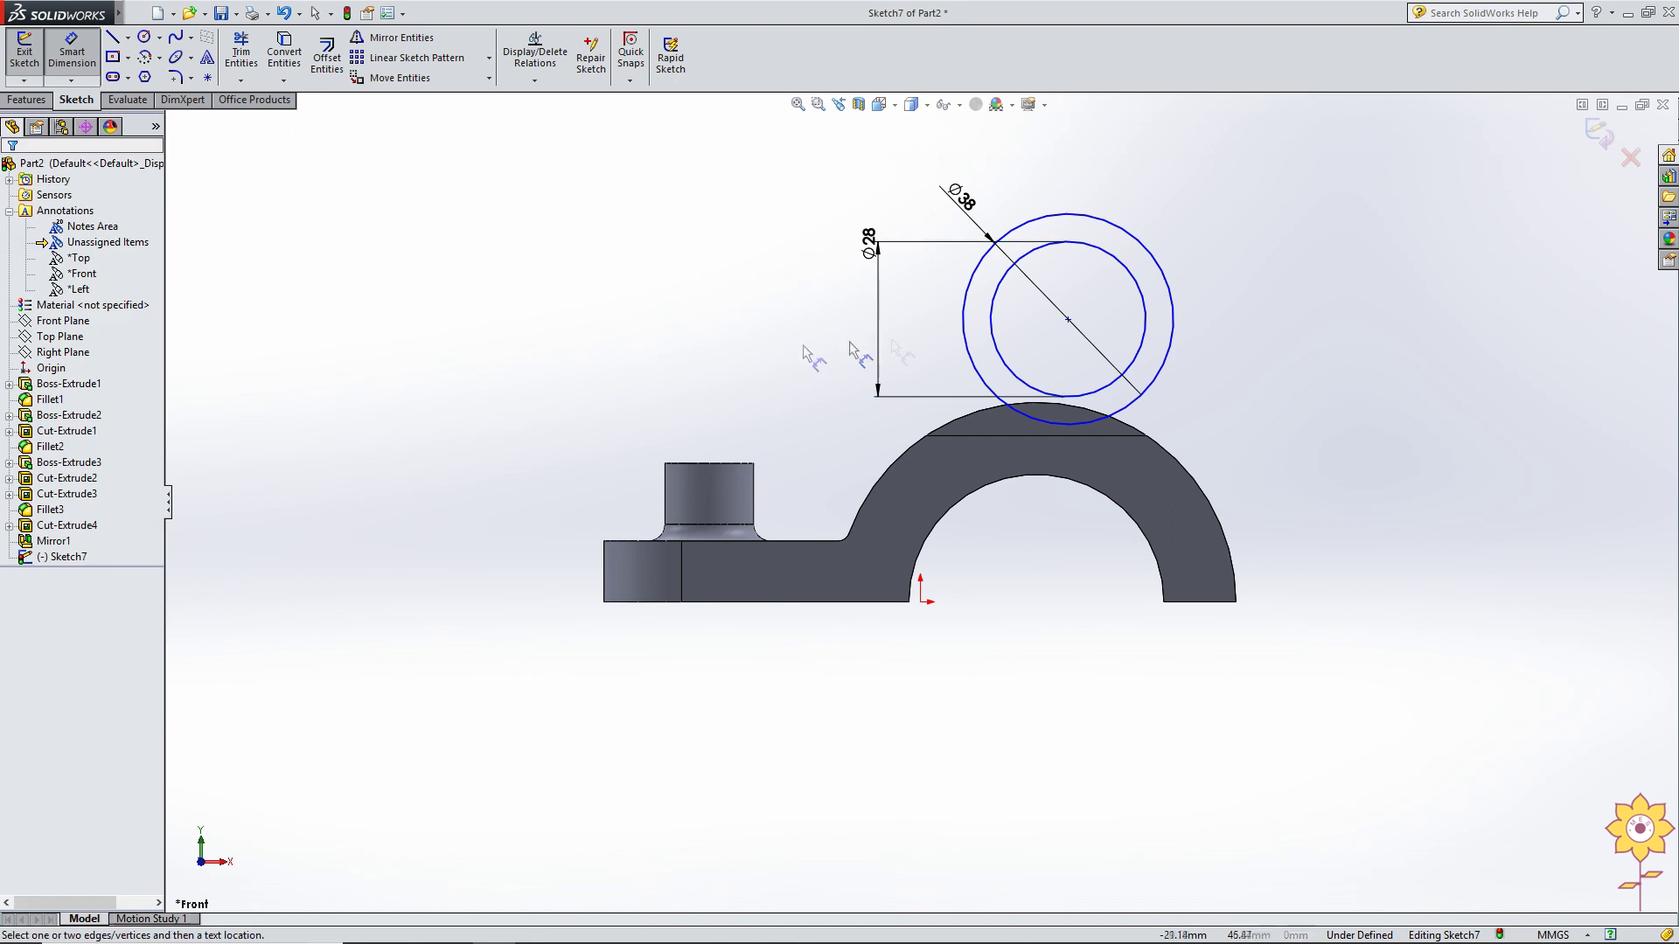
left_click(1068, 321)
left_click(1181, 602)
left_click(620, 480)
type("72")
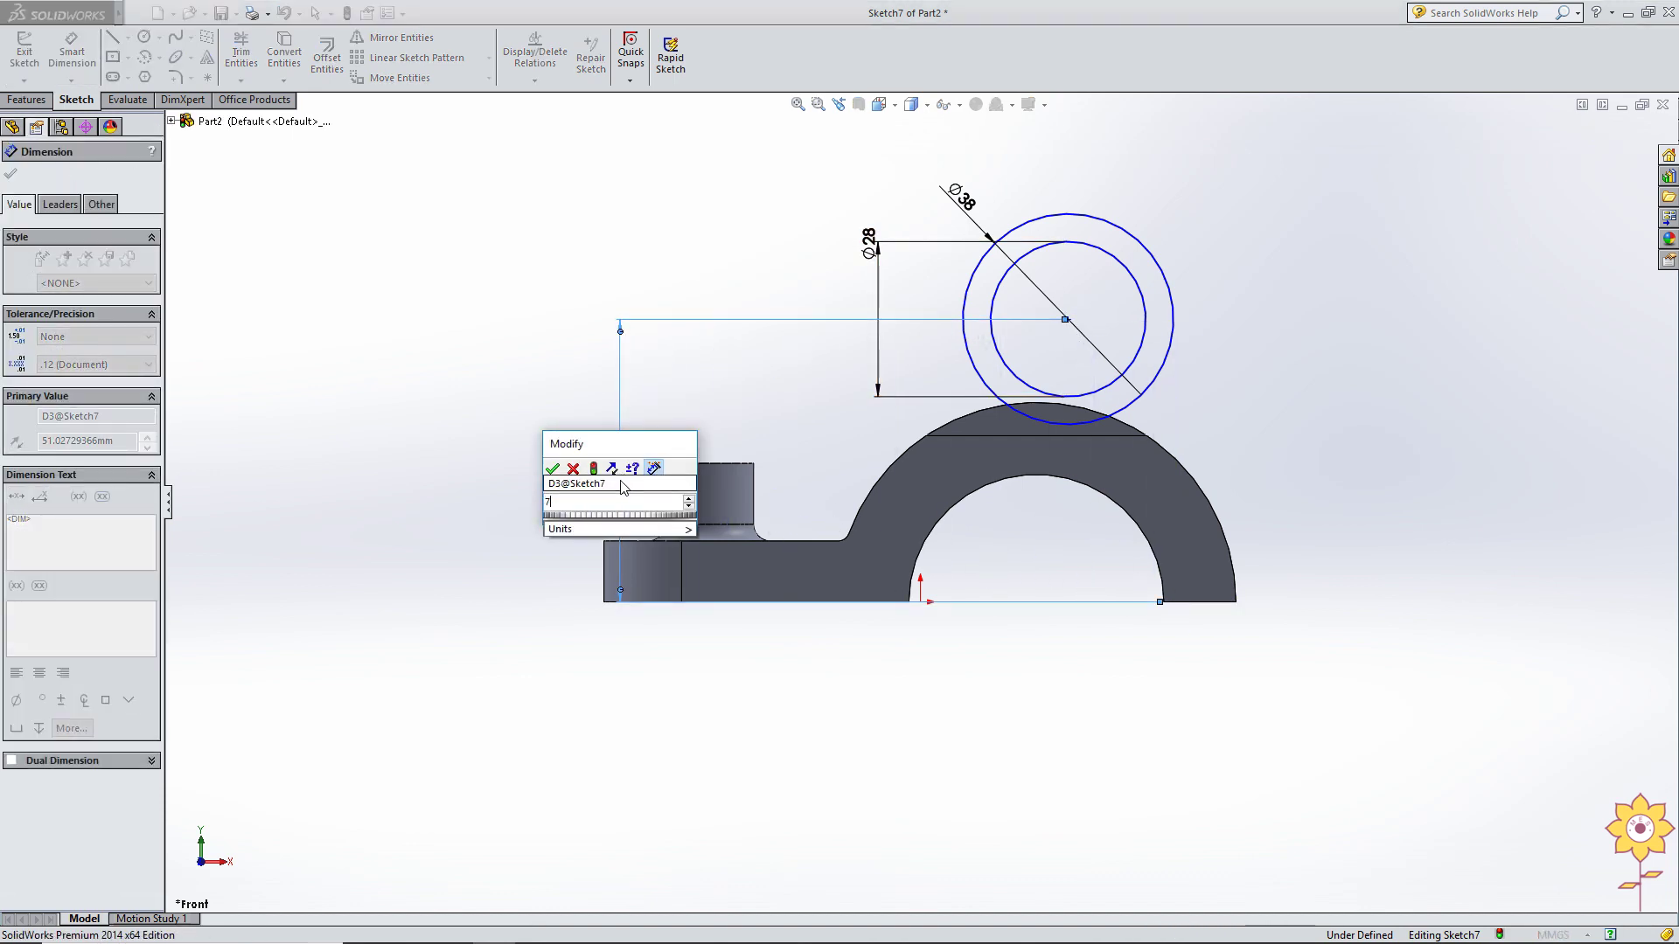
key("Return")
right_click(582, 330)
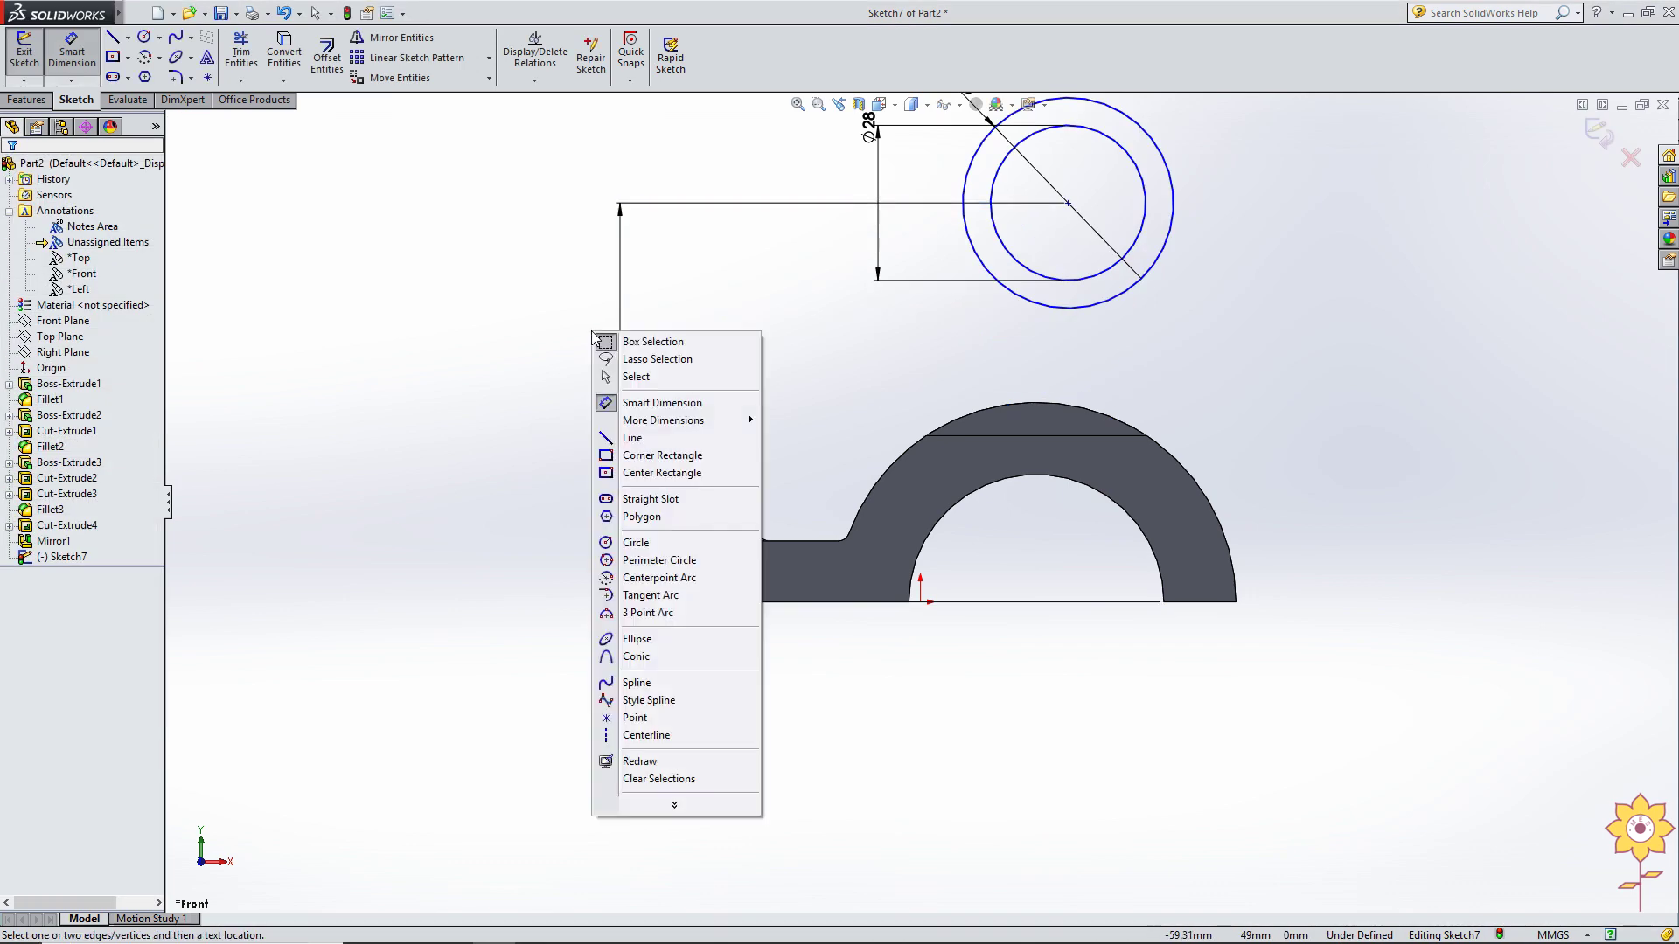
left_click(612, 377)
key("f")
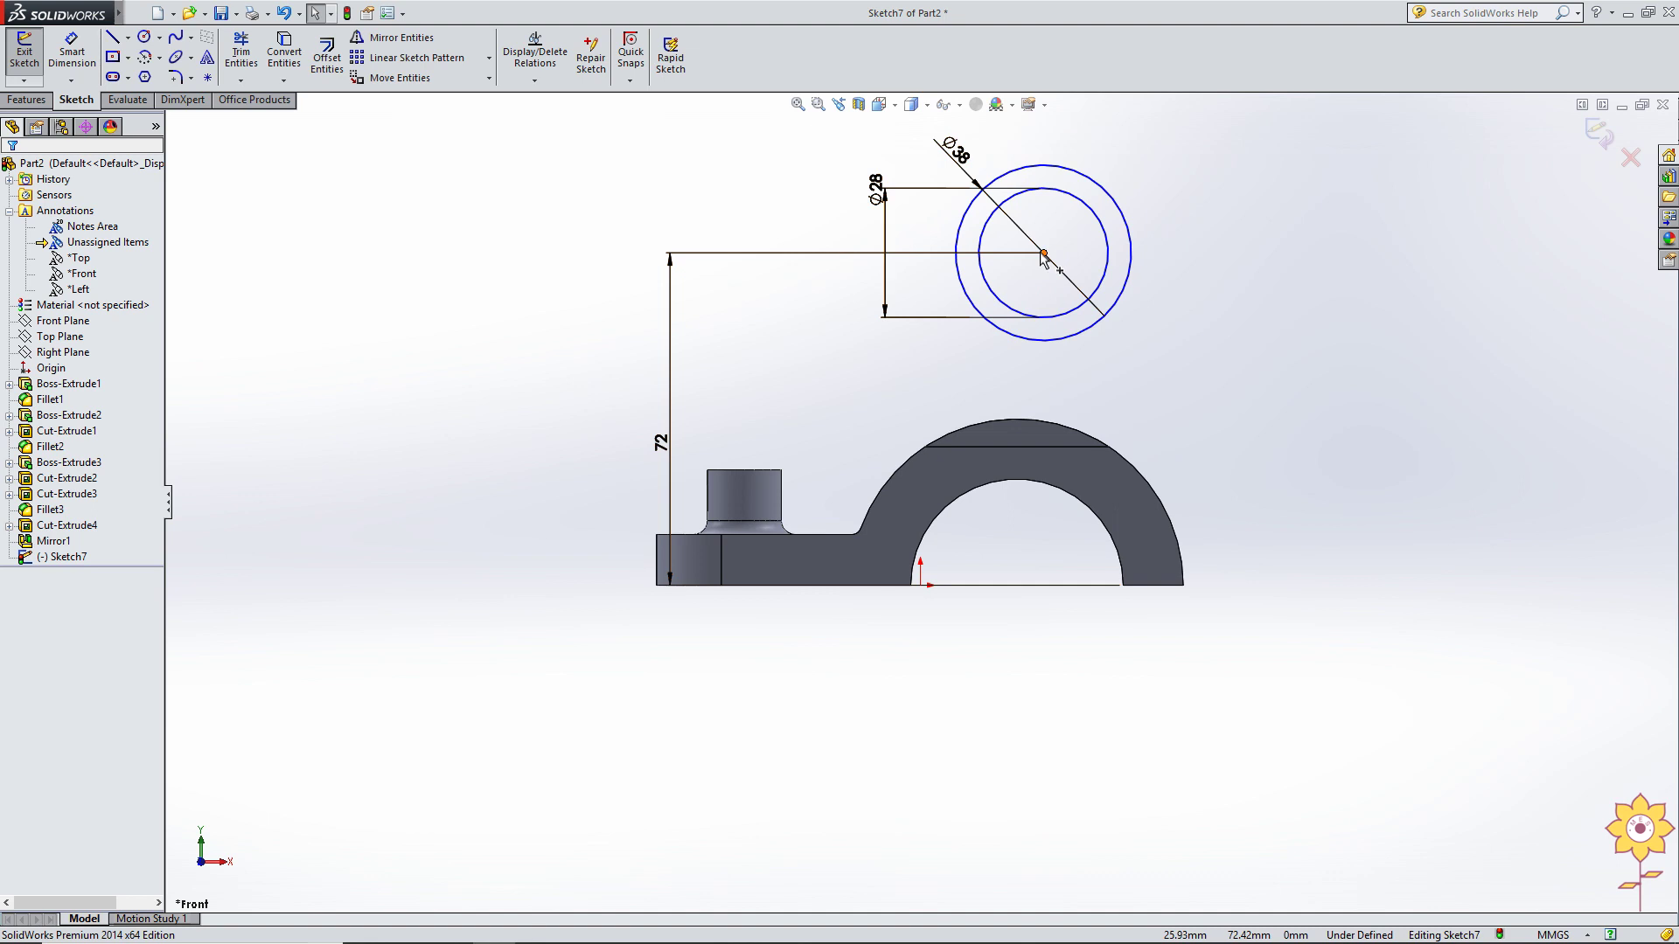
left_click(127, 38)
Draw a vertical centerline up from the arch's lower-right corner past the circles.
left_click(139, 72)
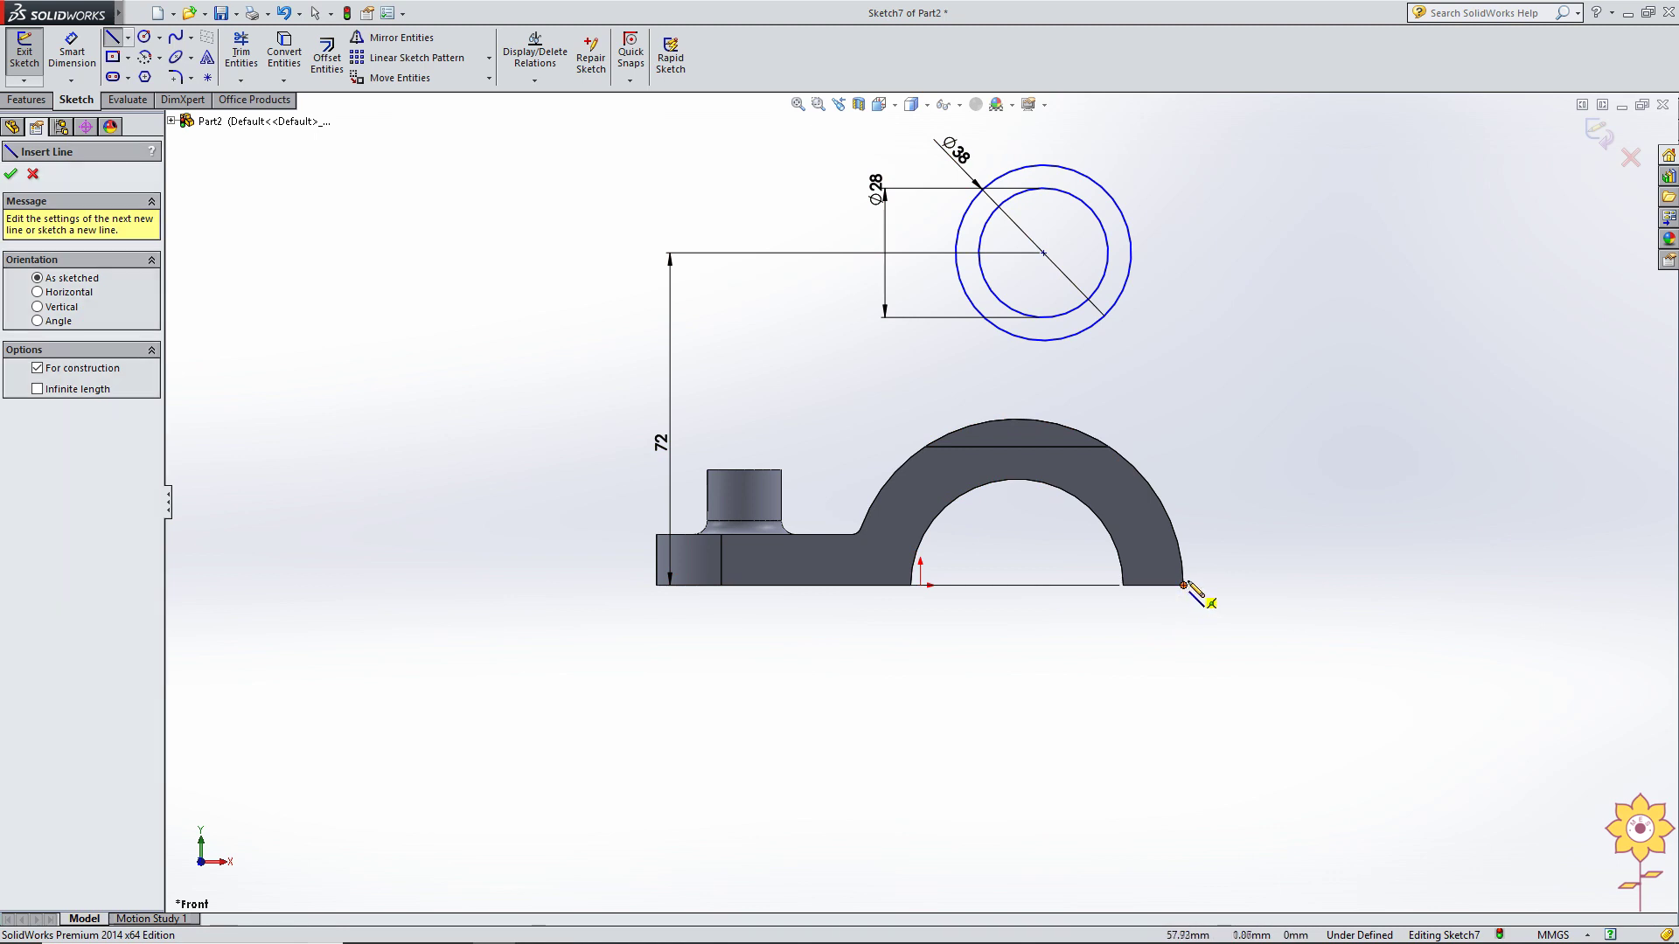
left_click(1185, 585)
left_click(1185, 140)
right_click(1225, 149)
left_click(1246, 163)
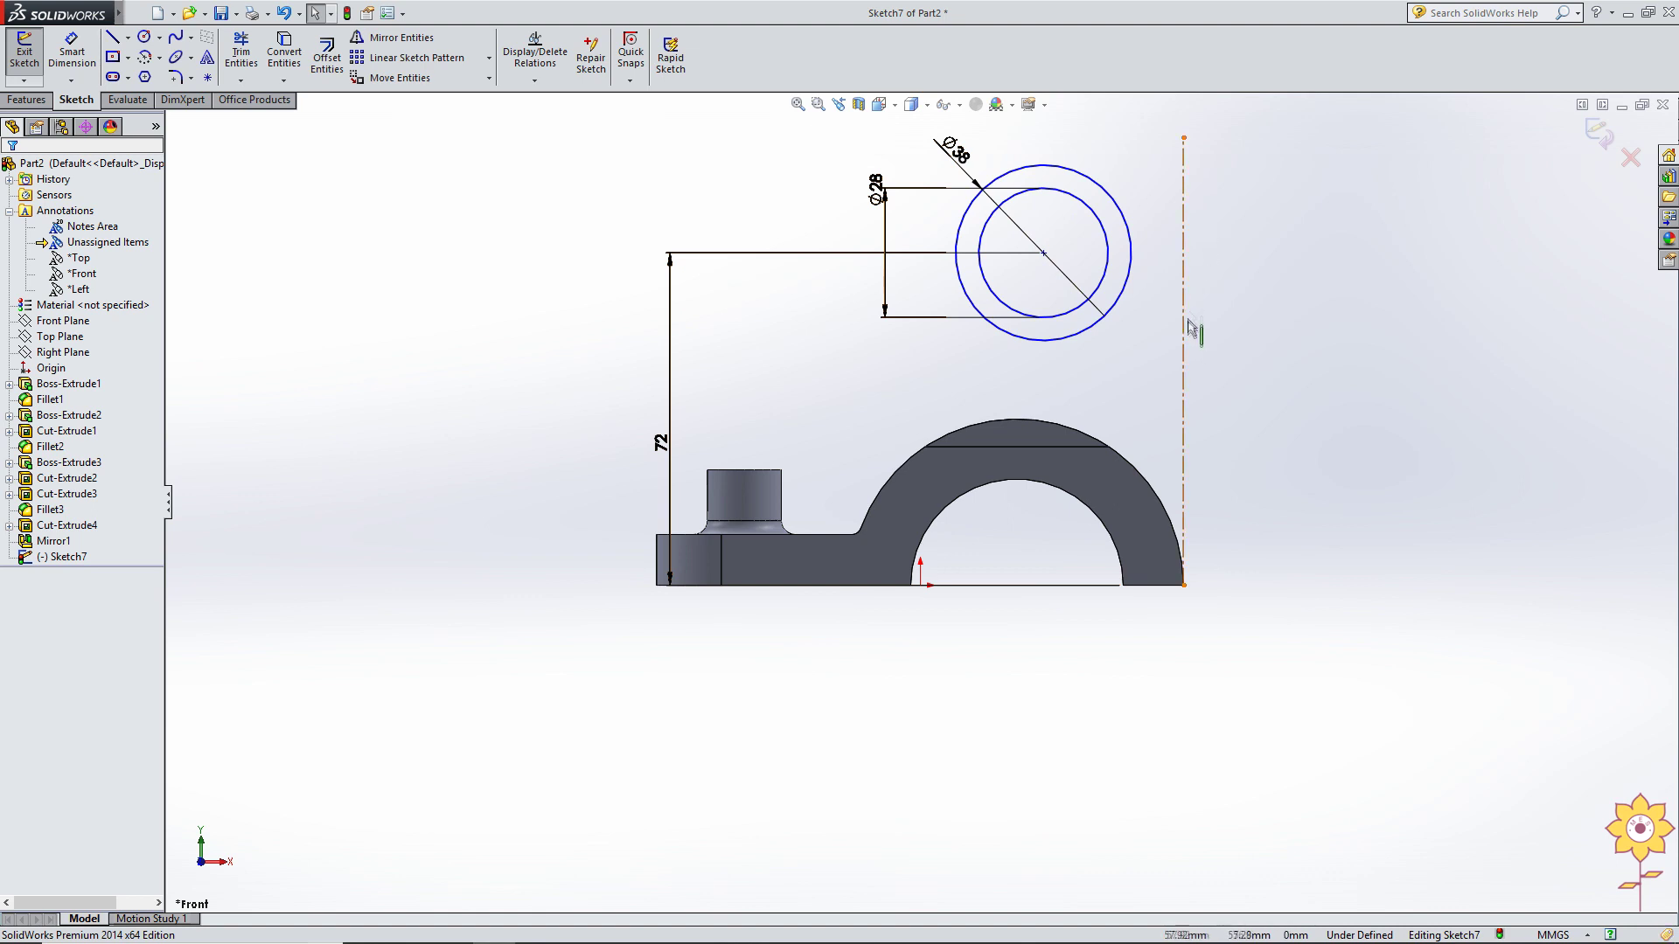
Make the Ø38 outer circle tangent to the vertical centerline.
left_click(1134, 263)
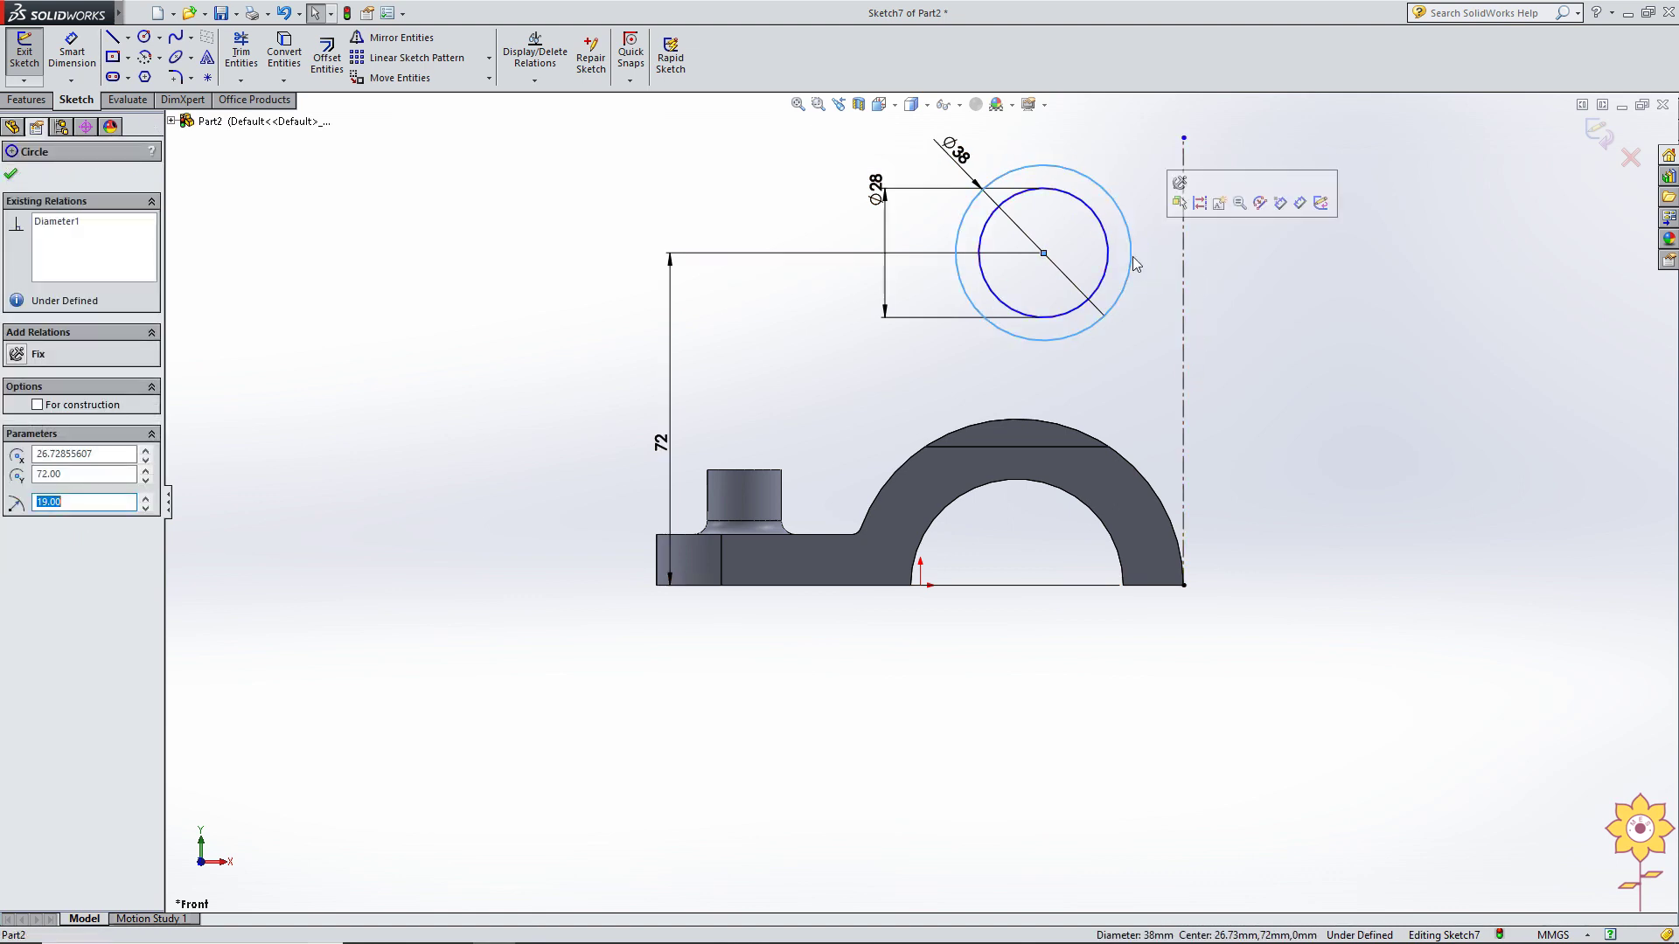
left_click(1183, 278, "ctrl")
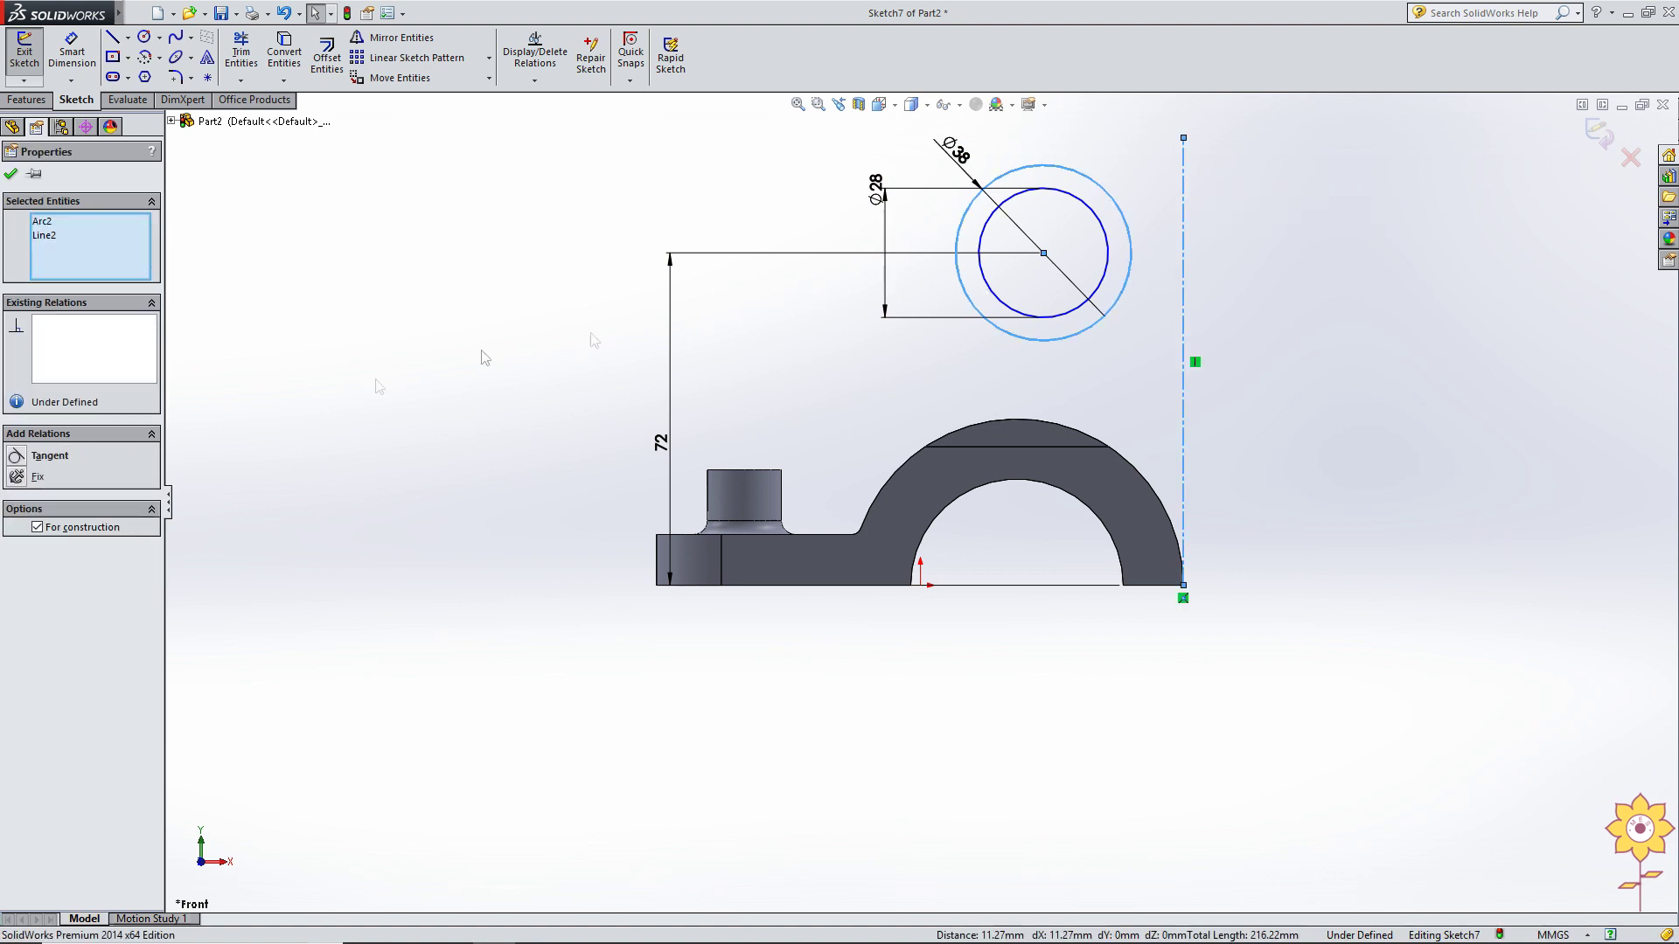
left_click(19, 455)
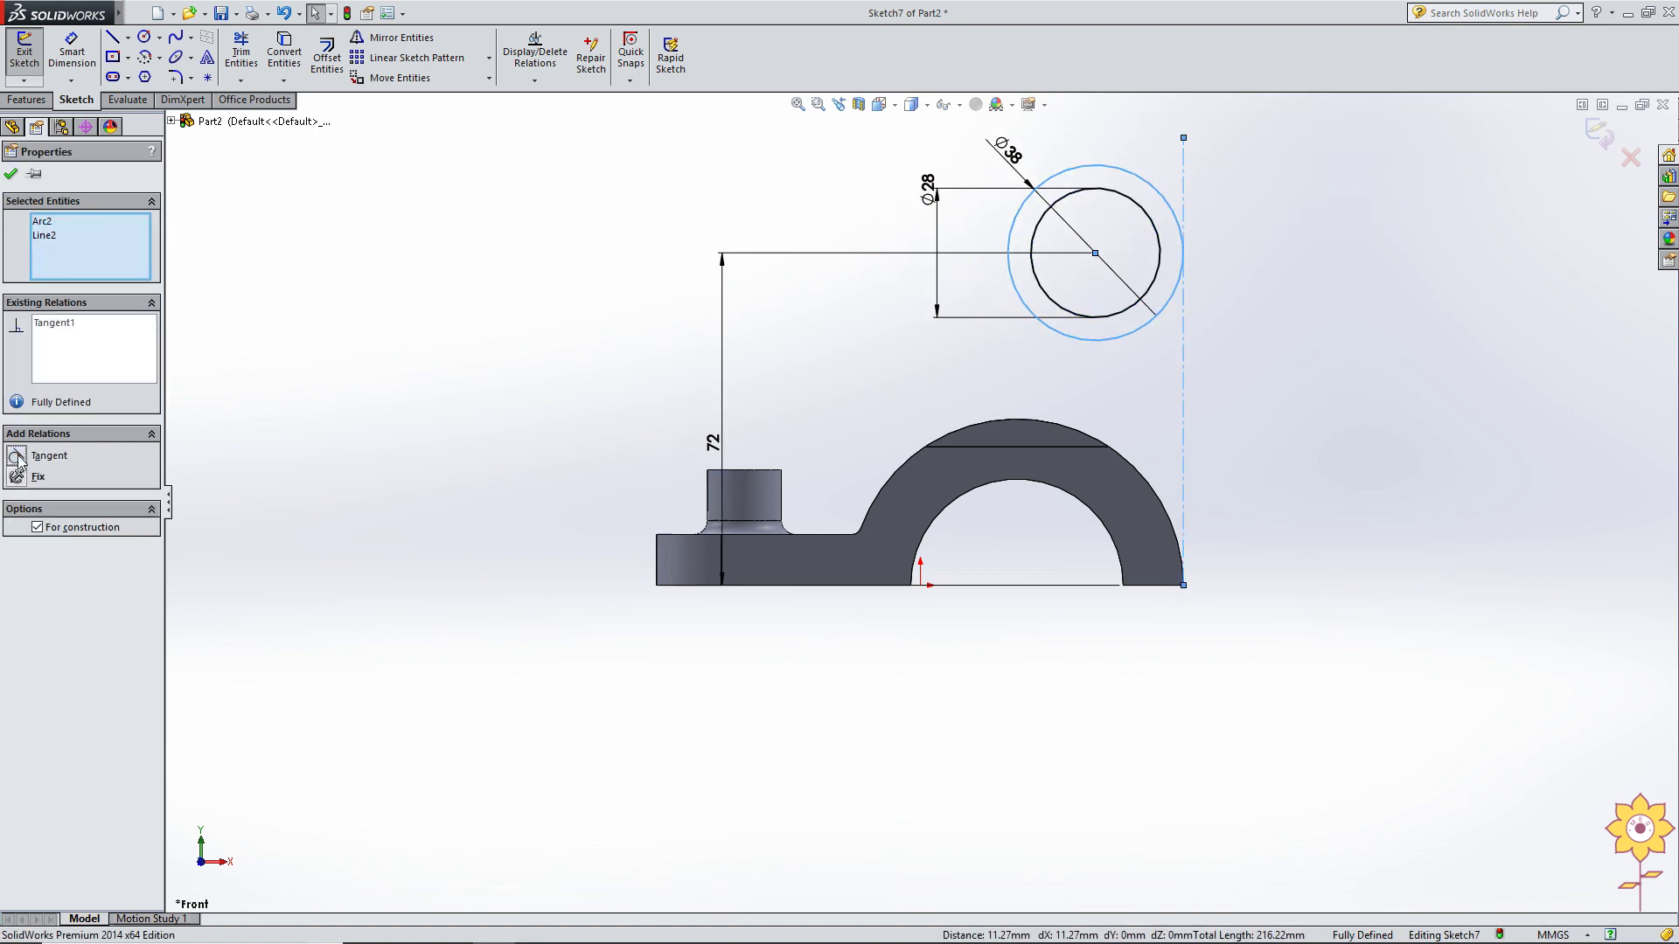
left_click(11, 175)
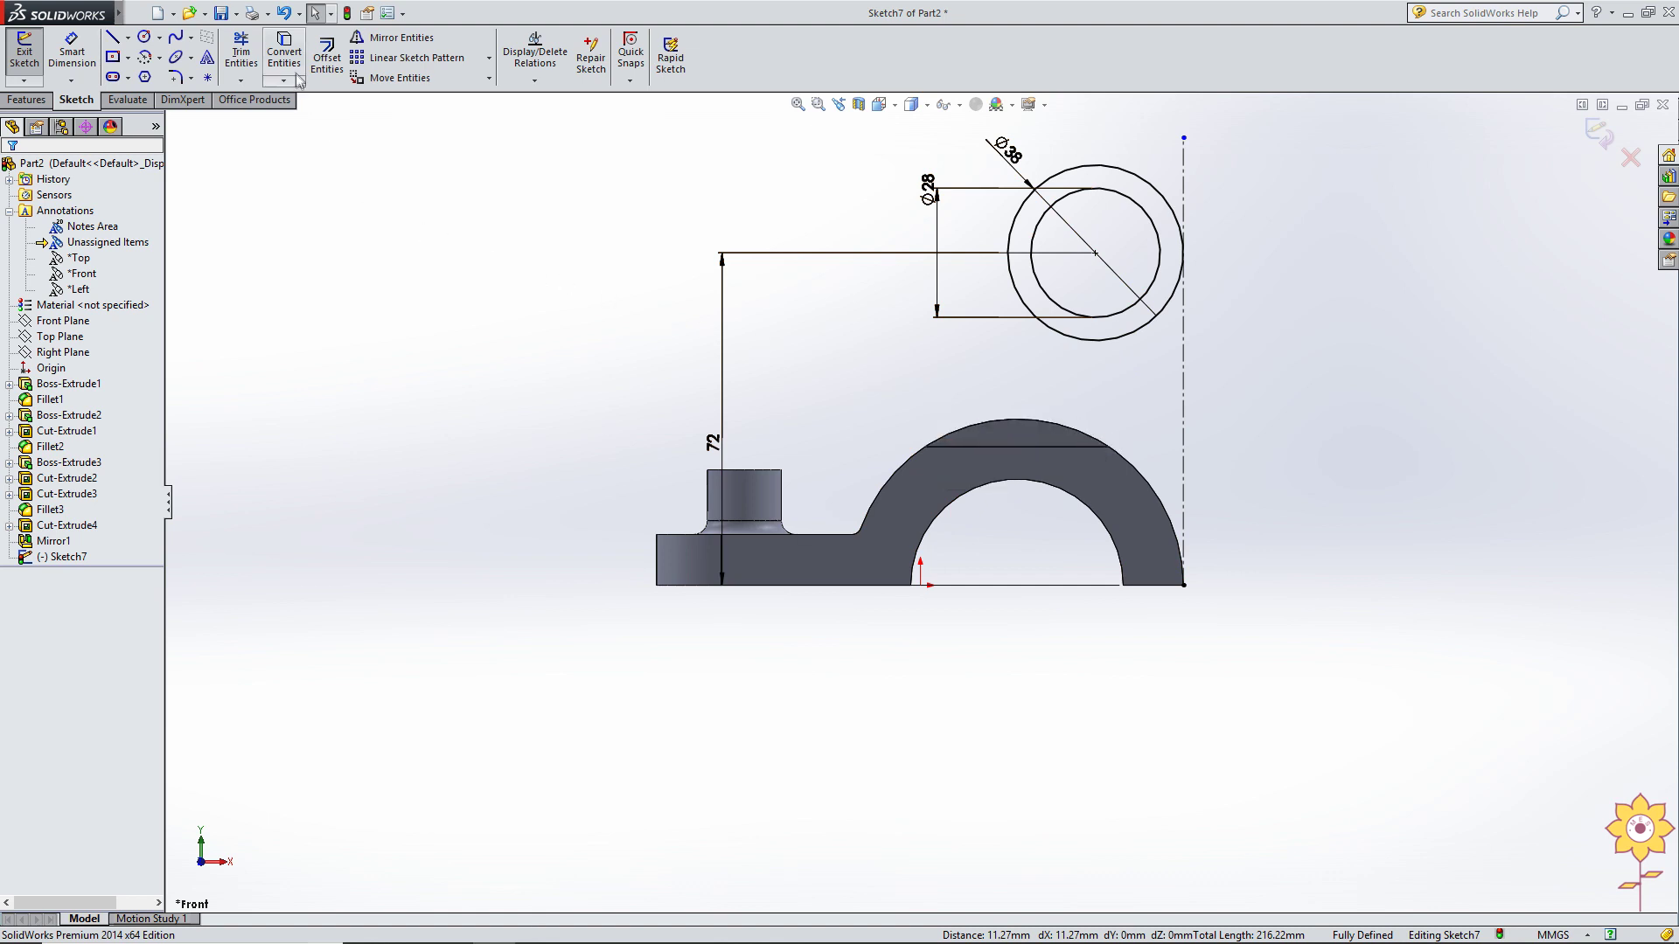
left_click(284, 50)
Convert the arch's top edge and right outer edge into sketch curves, then return to Front view.
left_click(1000, 430)
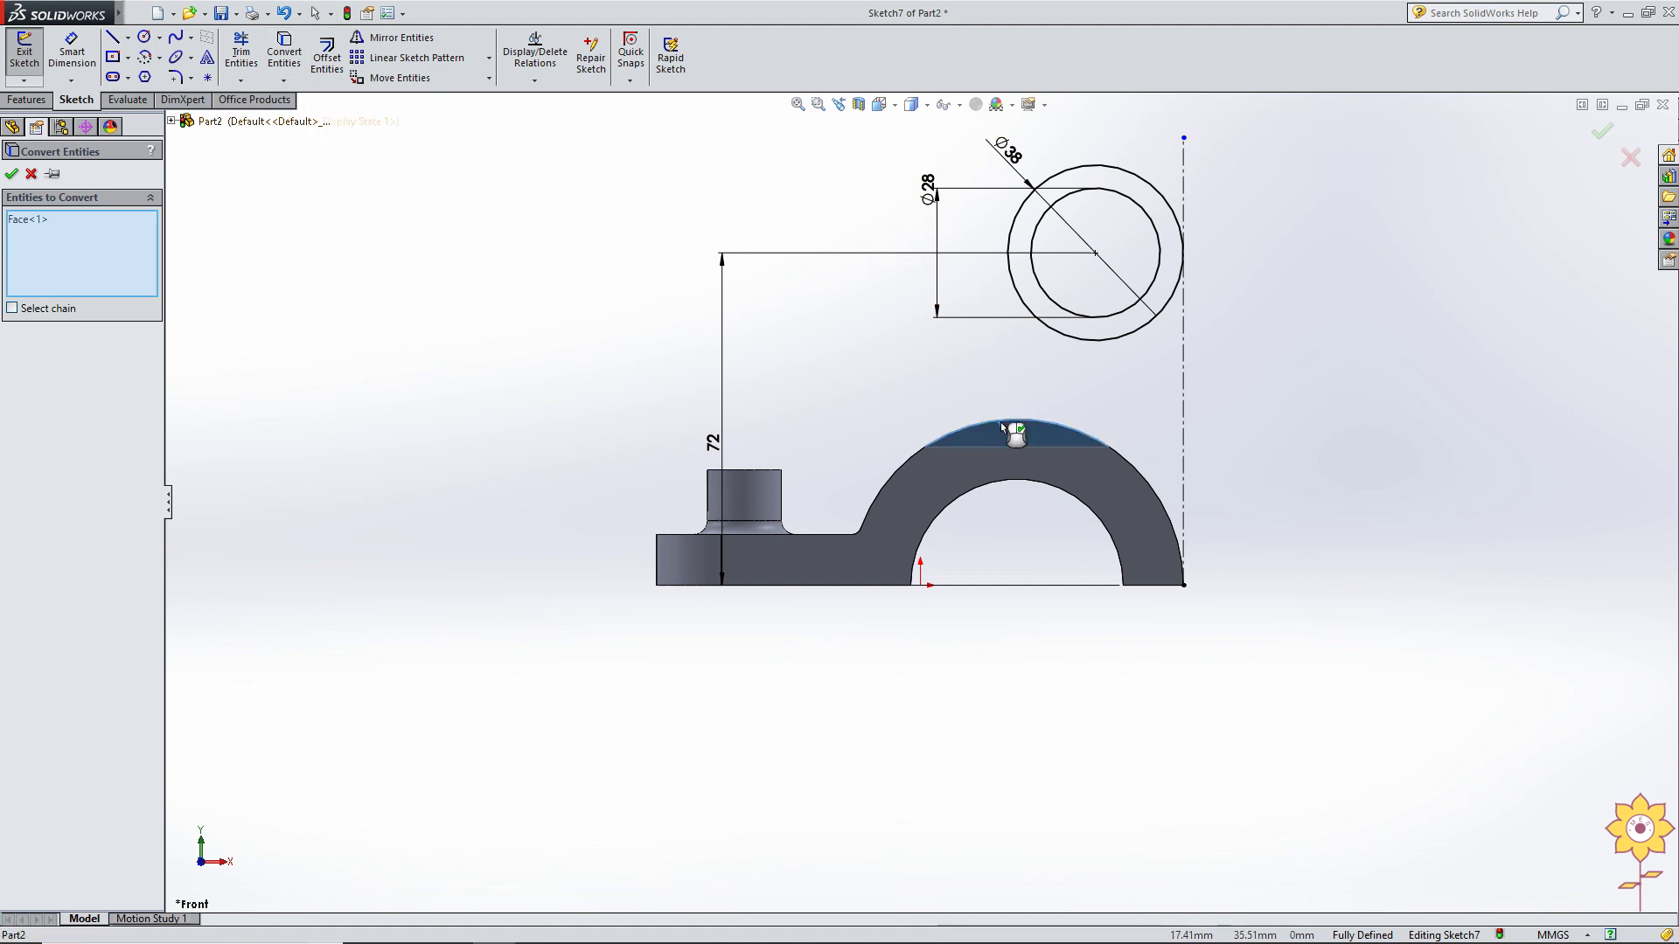
right_click(89, 286)
left_click(88, 285)
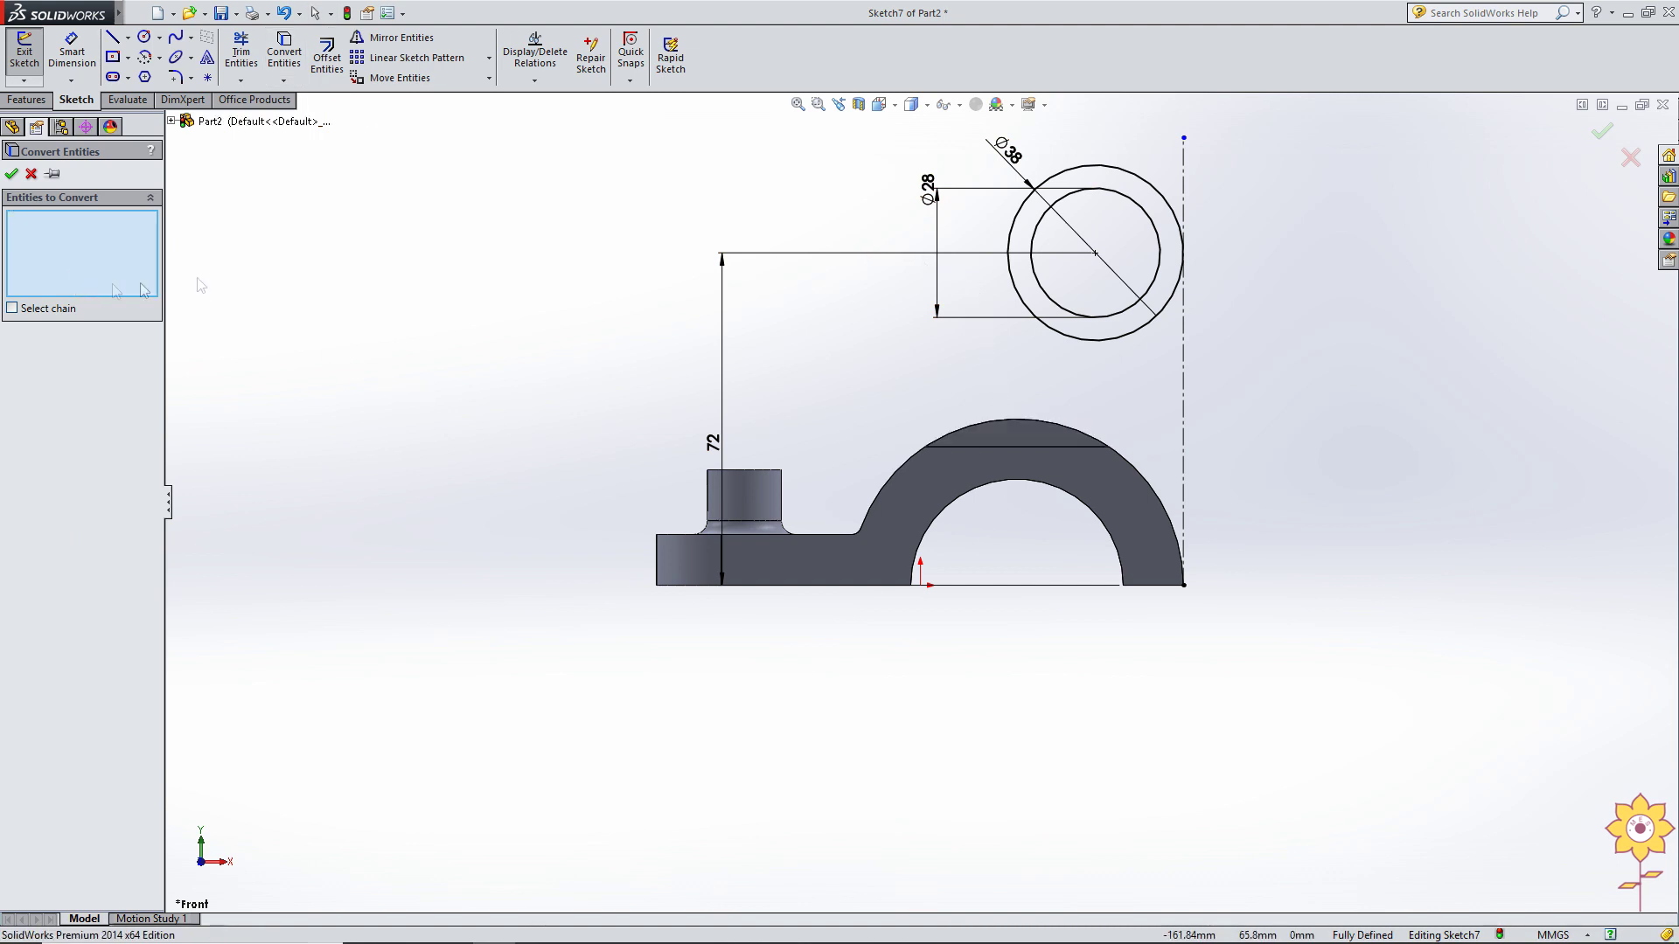
left_click(996, 426)
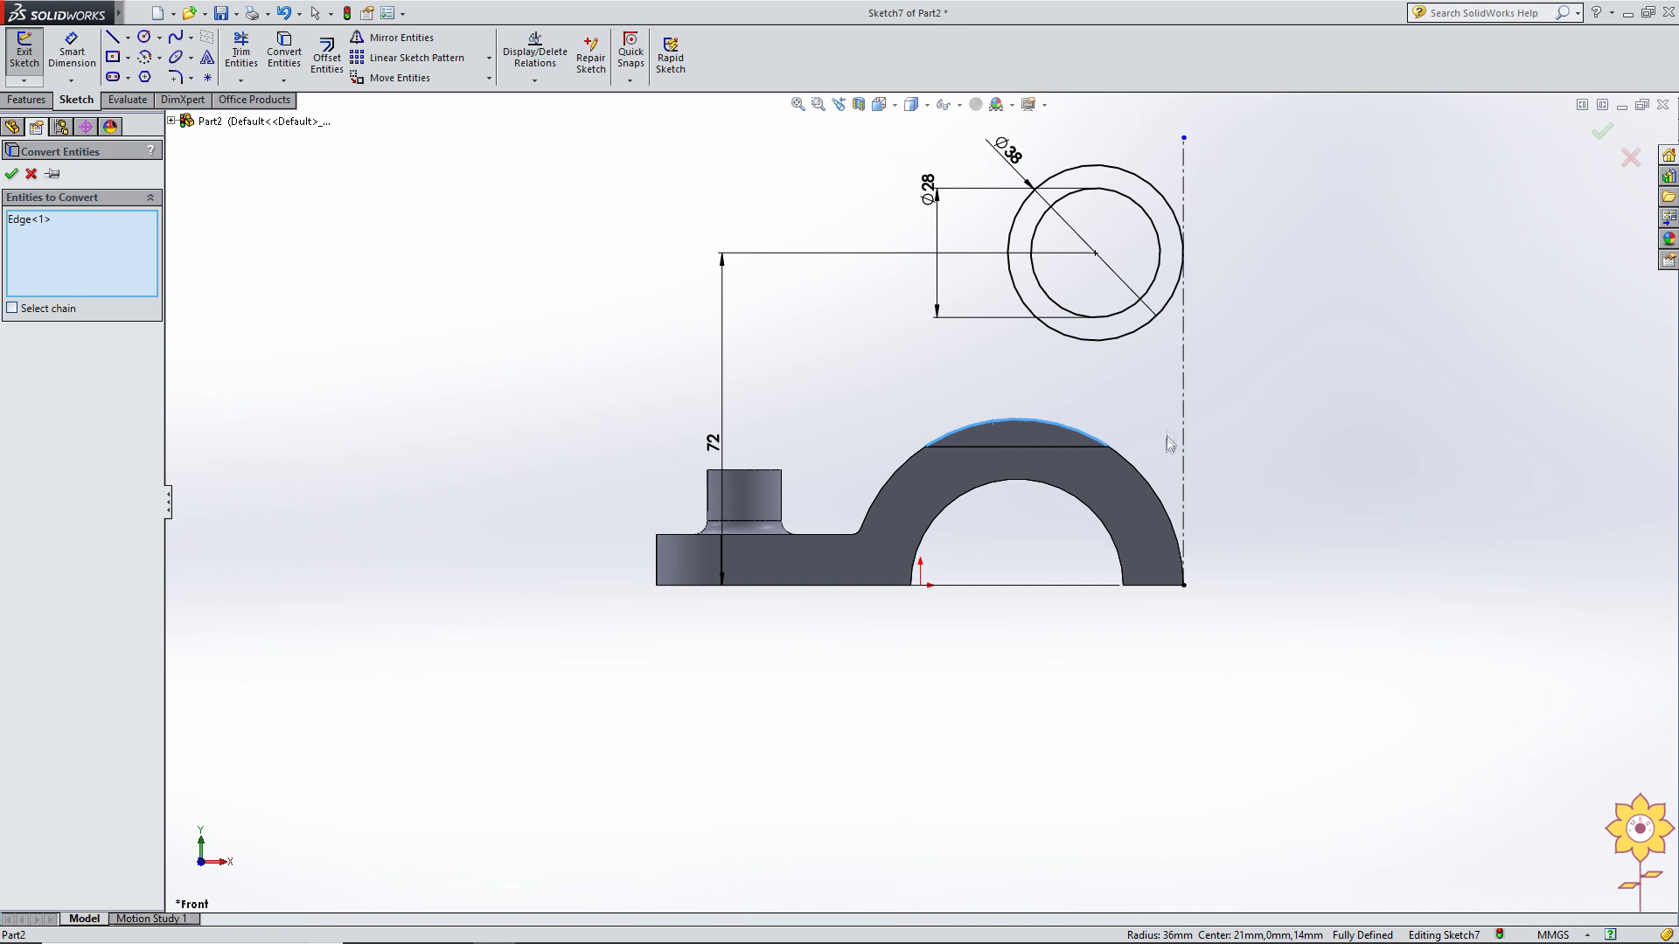
left_click(1137, 472)
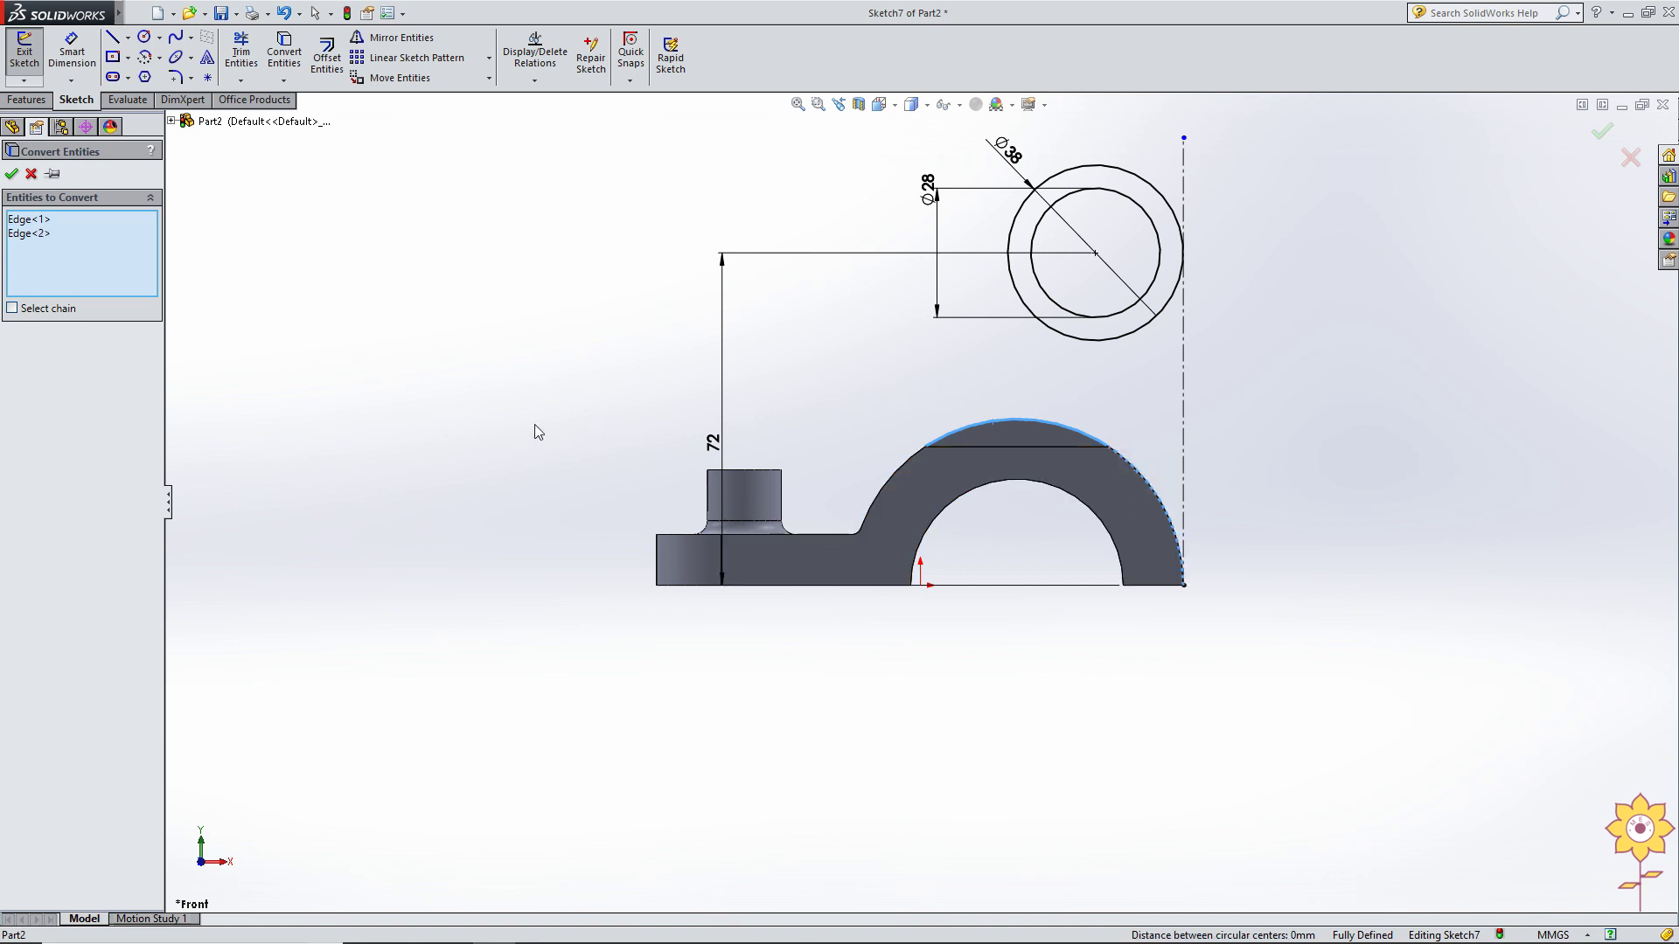
mouse_move(537, 432)
middle_mouse_down()
mouse_move(592, 528)
mouse_move(622, 461)
middle_mouse_up()
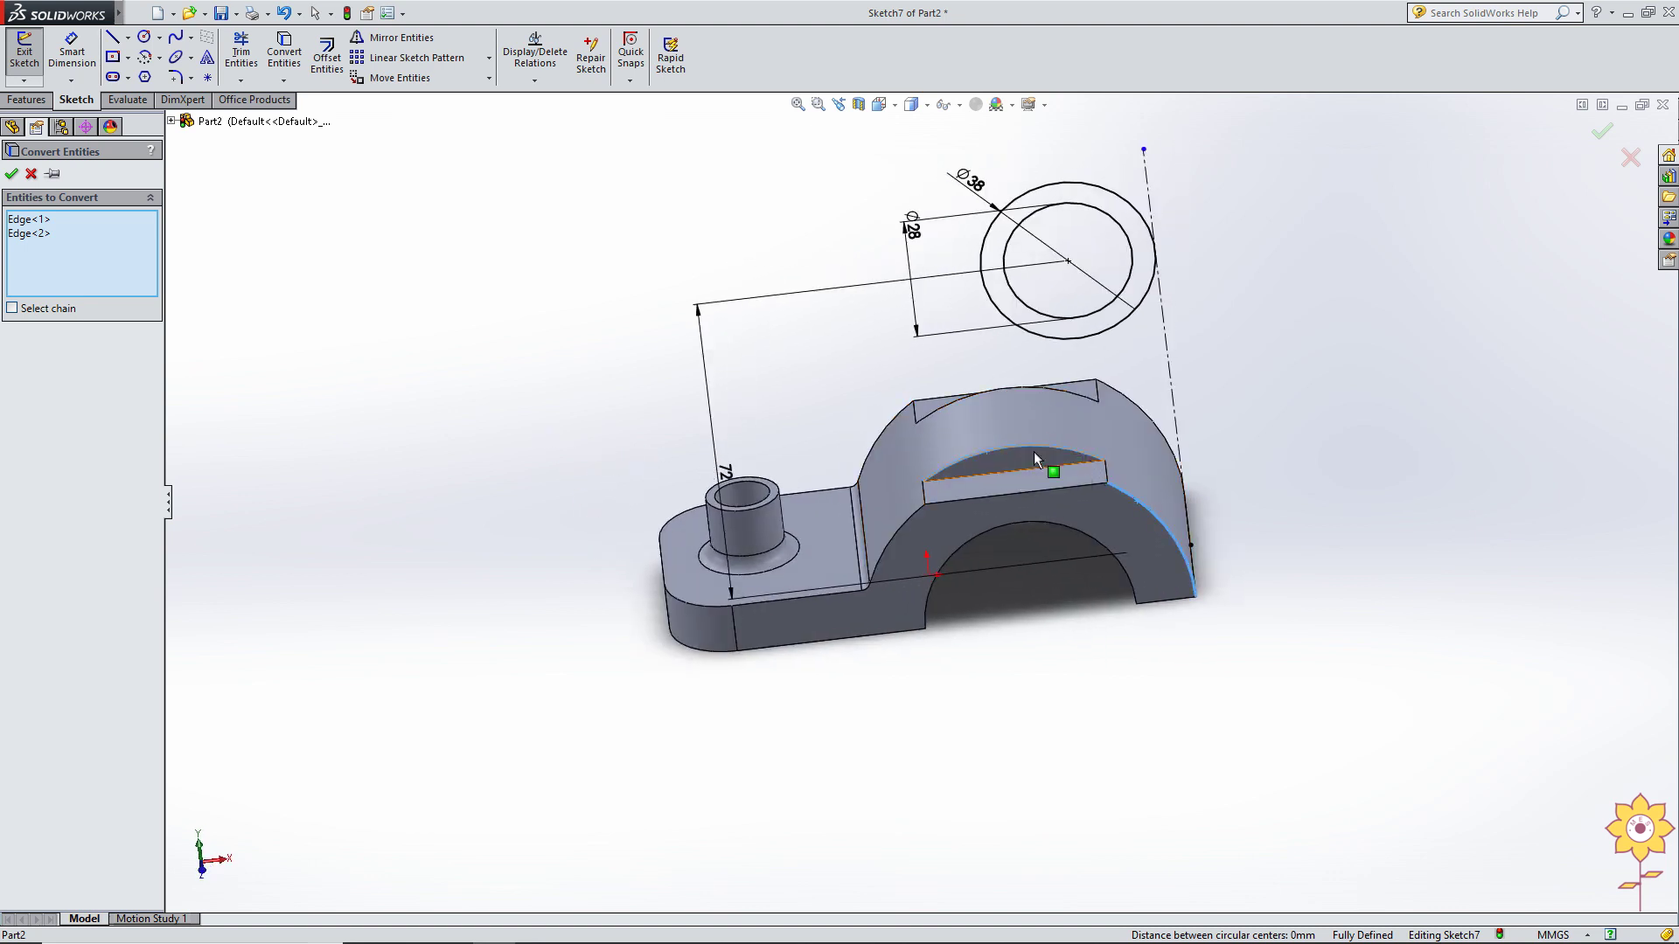
mouse_move(1071, 468)
middle_mouse_down()
mouse_move(1114, 416)
mouse_move(1180, 434)
mouse_move(1191, 494)
middle_mouse_up()
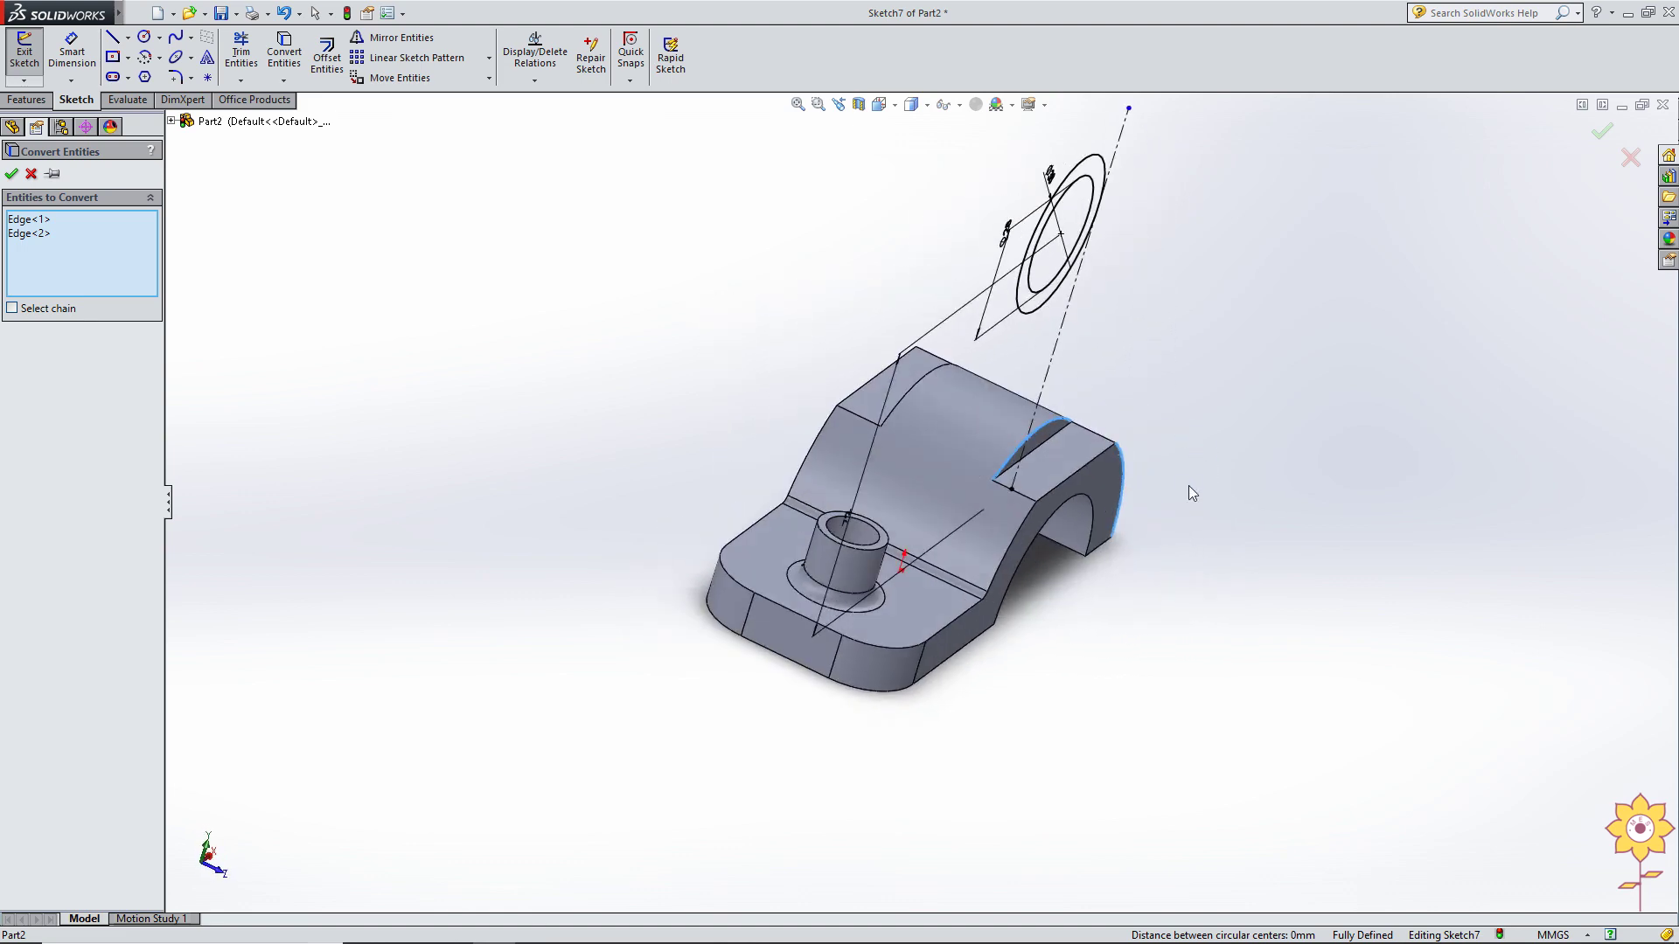
left_click(11, 175)
mouse_move(561, 235)
middle_mouse_down()
mouse_move(488, 206)
mouse_move(423, 251)
middle_mouse_up()
mouse_move(969, 395)
middle_mouse_down()
mouse_move(828, 234)
mouse_move(793, 300)
middle_mouse_up()
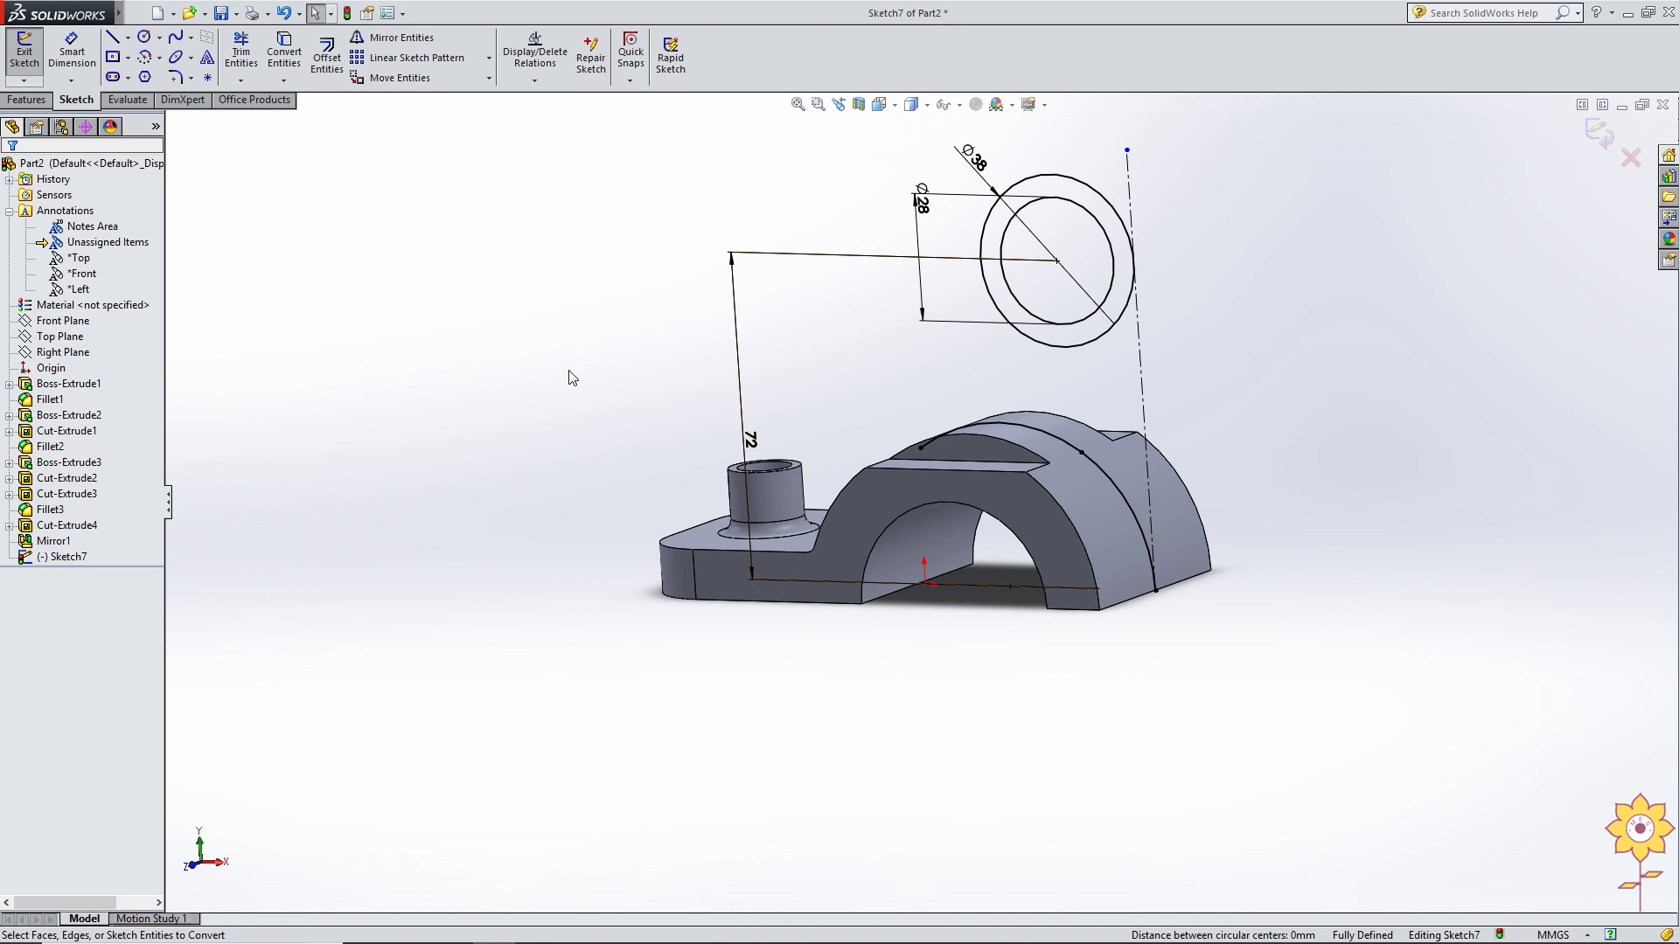
mouse_move(597, 391)
middle_mouse_down()
mouse_move(680, 363)
mouse_move(672, 382)
middle_mouse_up()
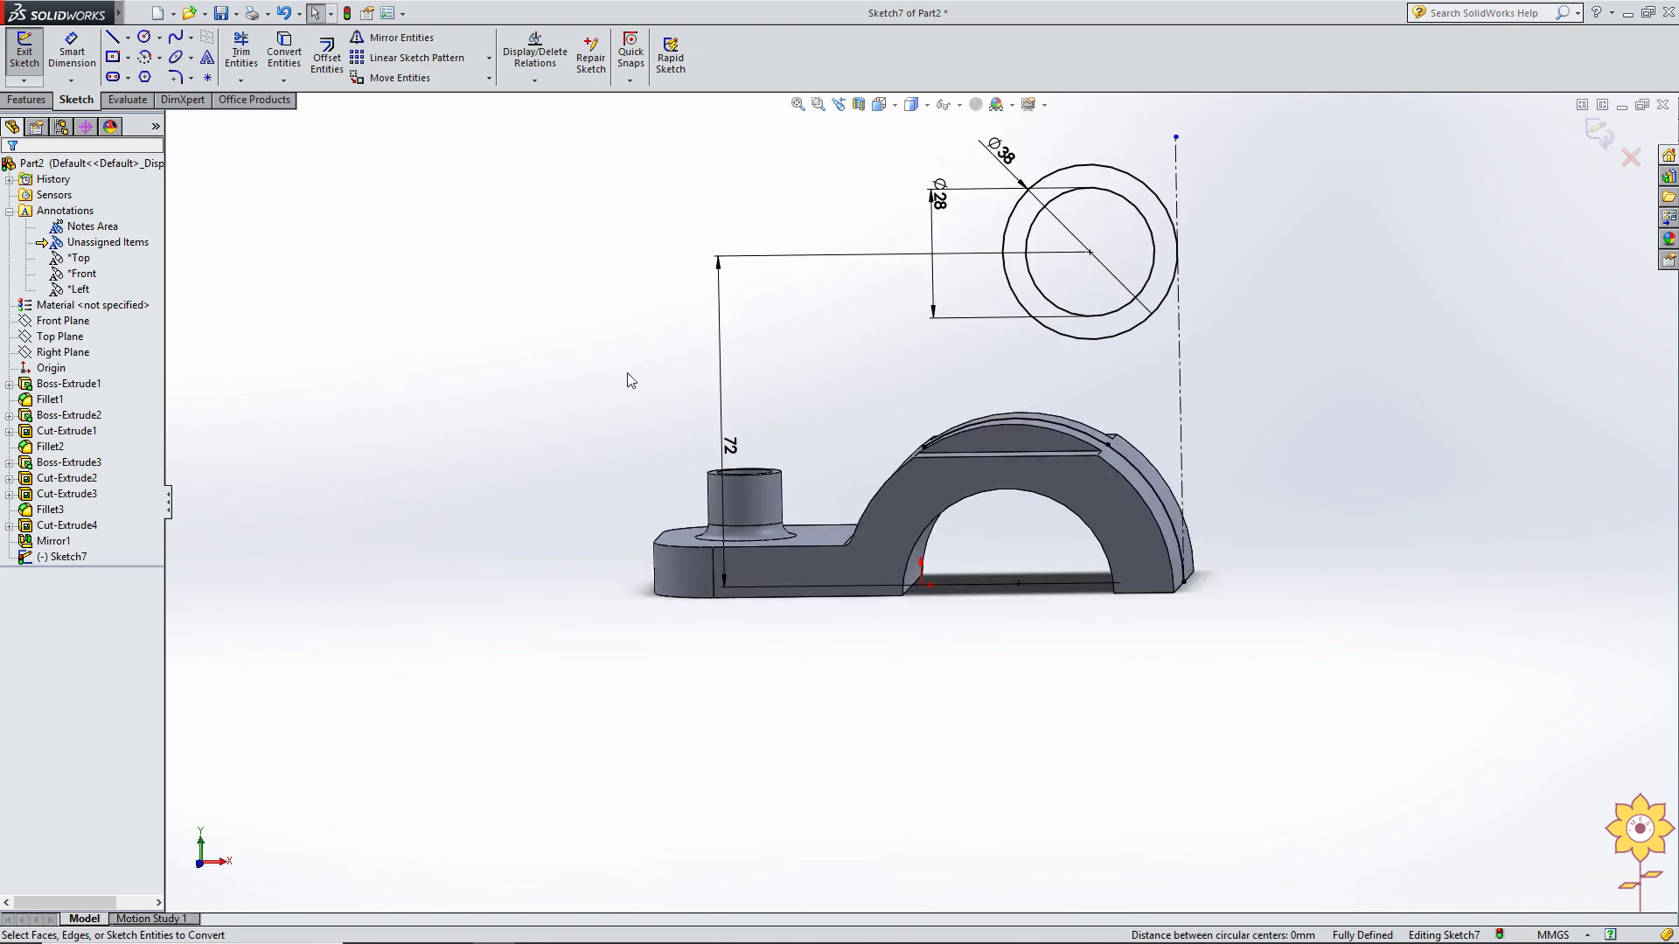
key("ctrl+1")
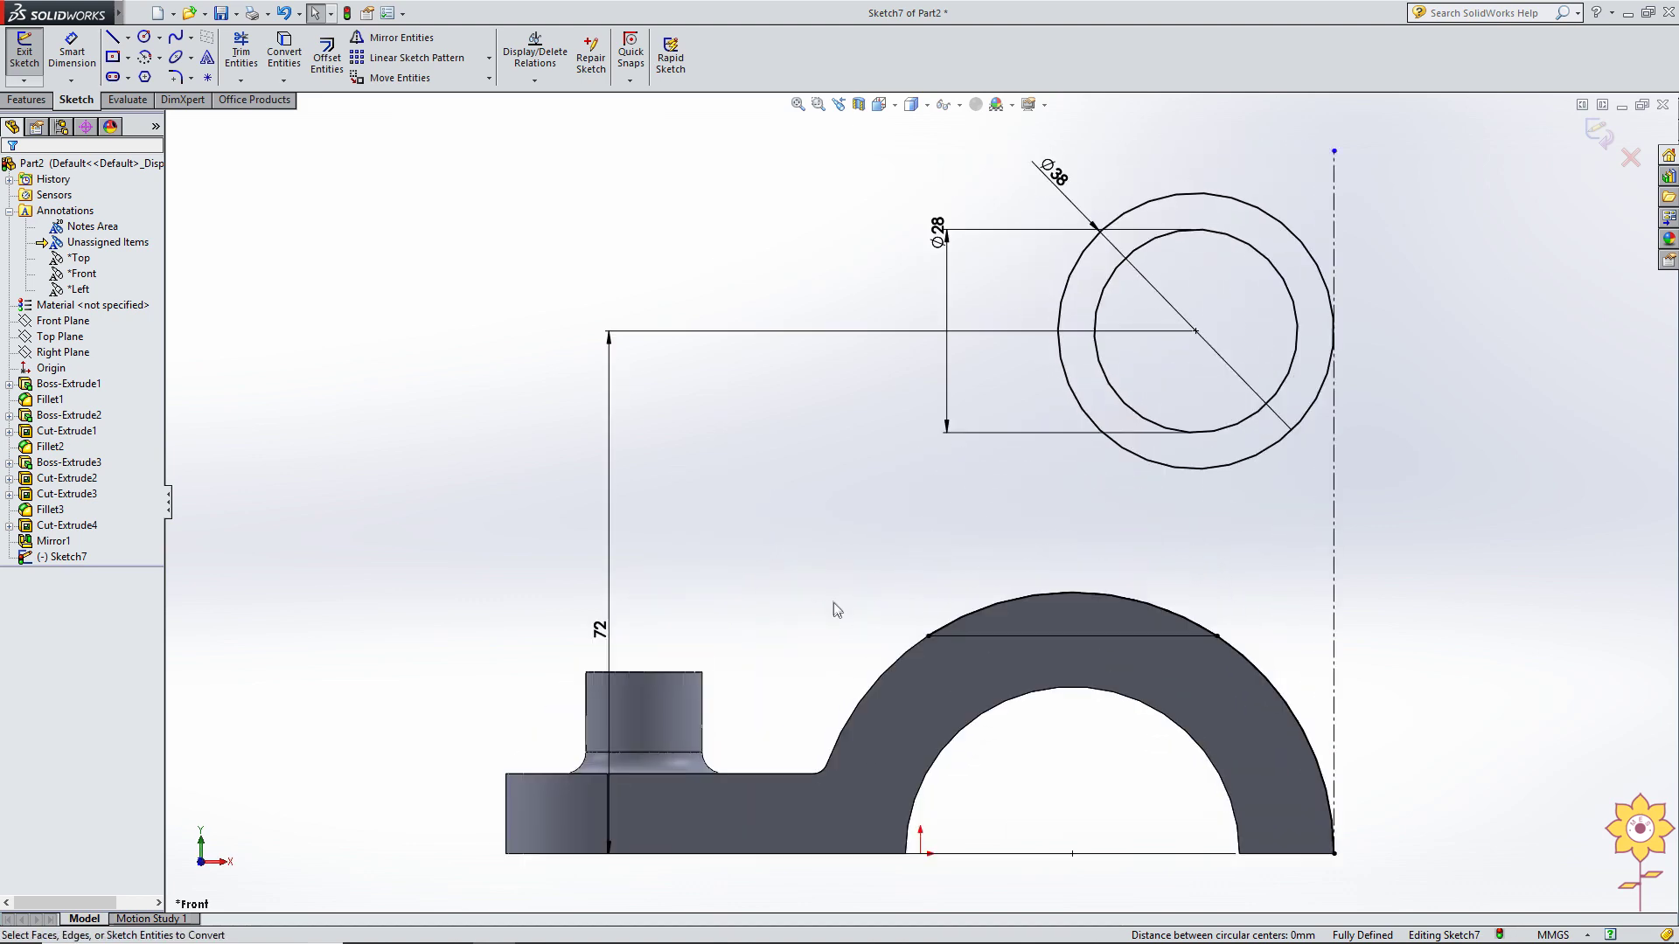
Draw two vertical lines from the Ø38 circle's left and right quadrants down to the arch.
left_click(112, 37)
left_click(1035, 360)
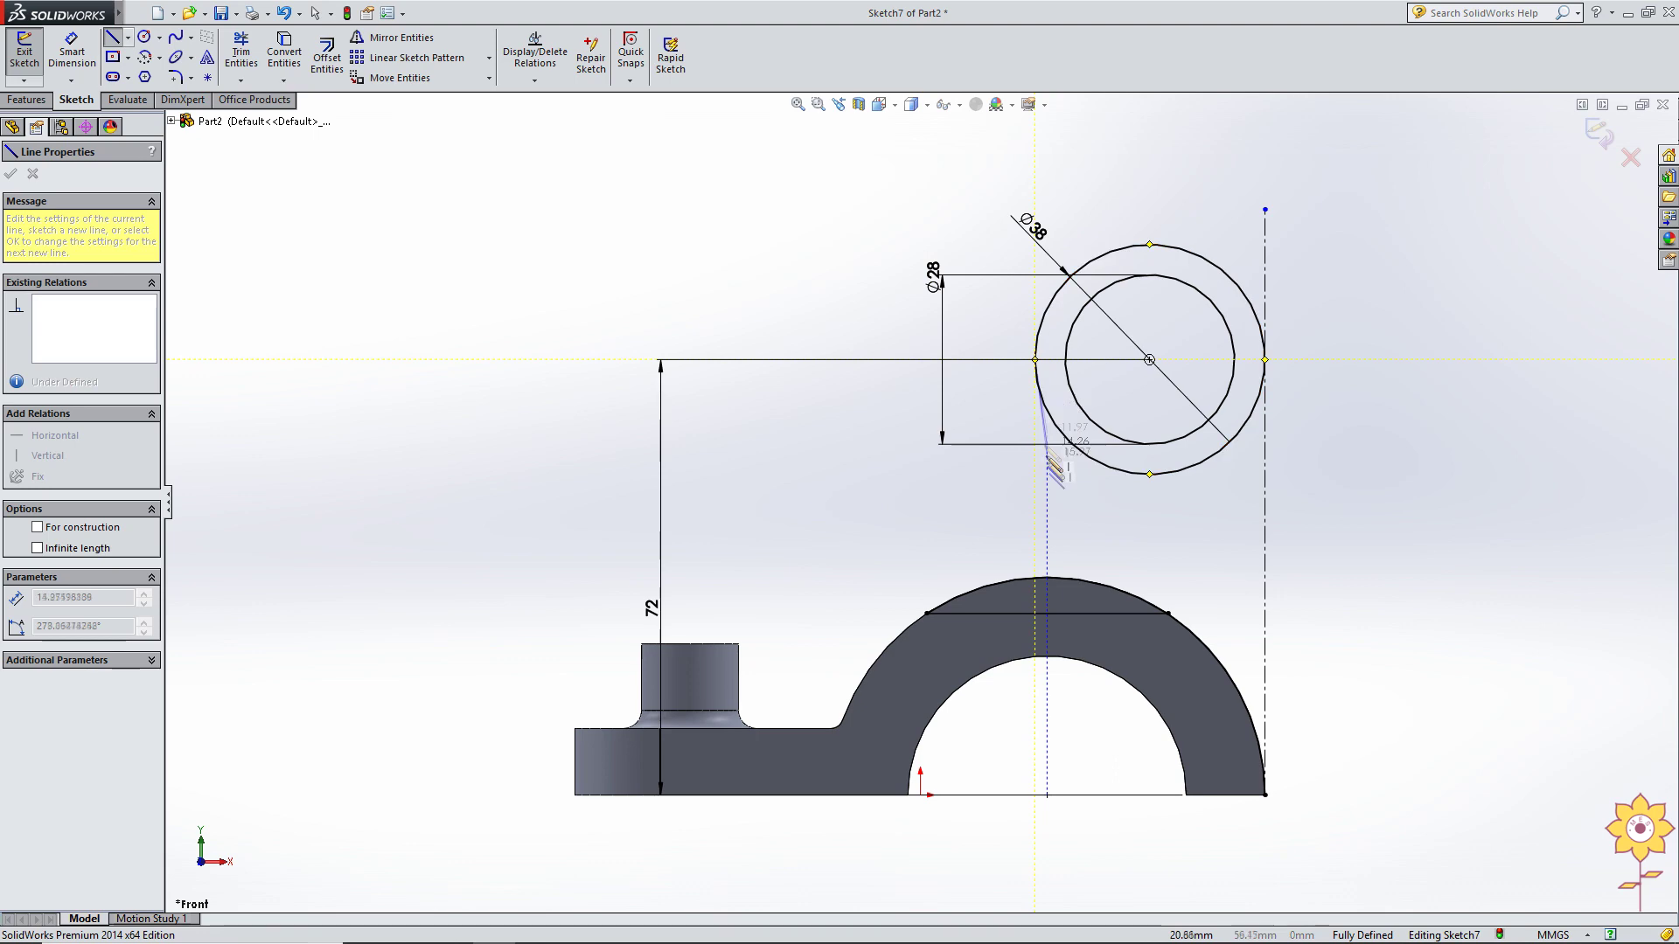
left_click(1036, 596)
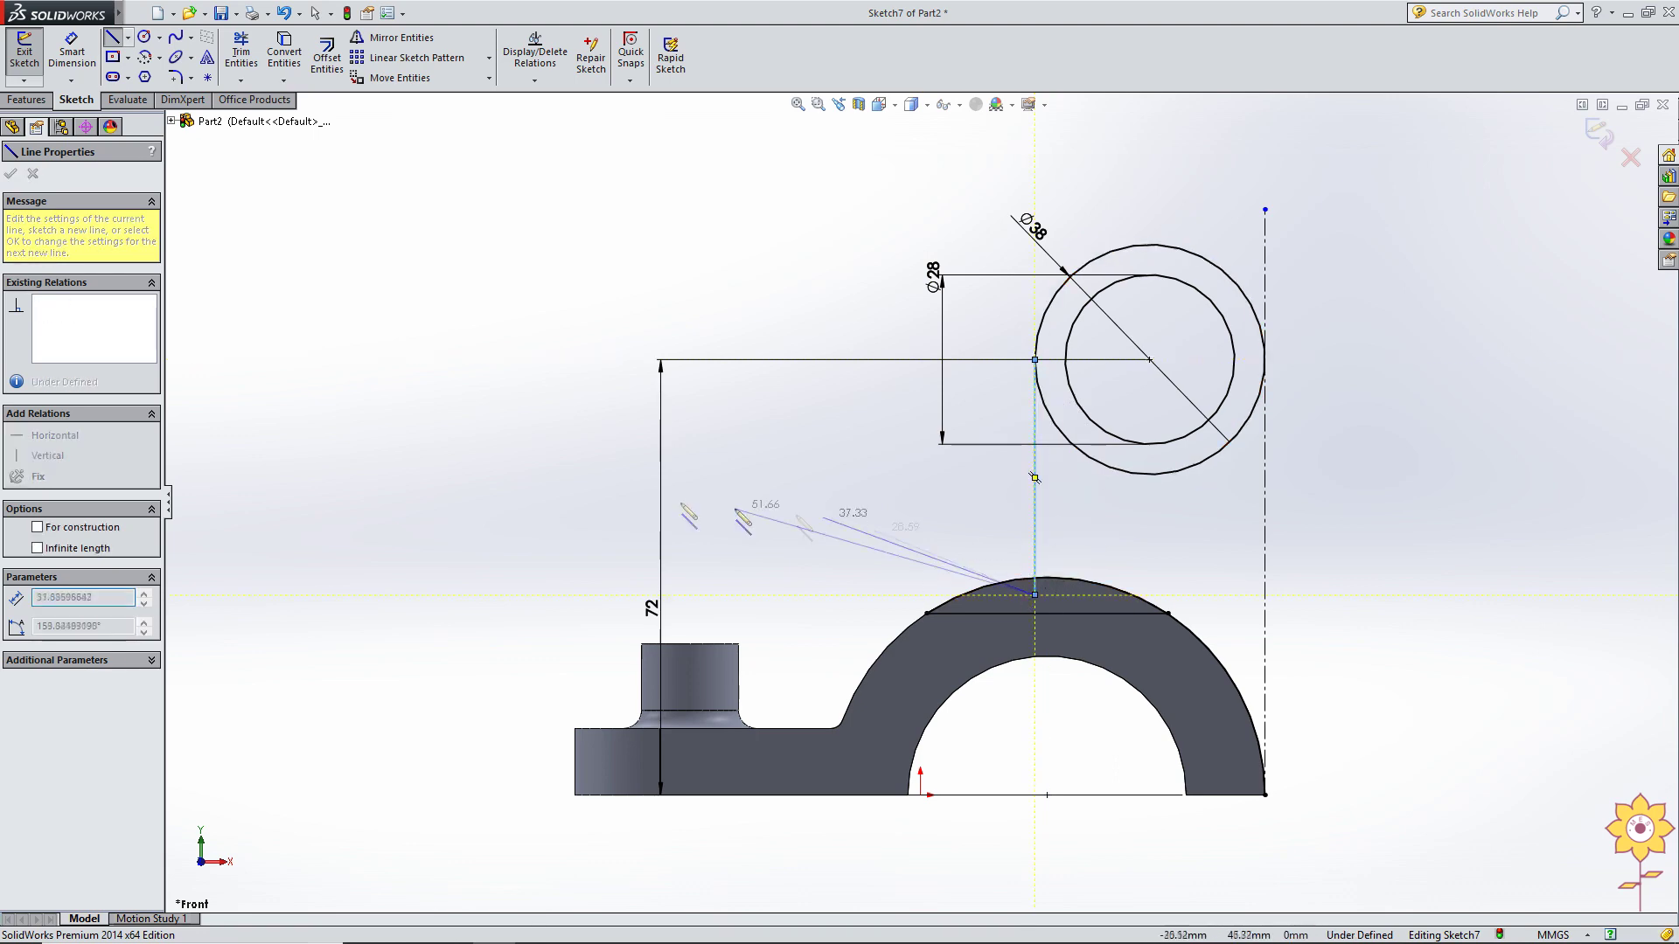
right_click(569, 355)
left_click(594, 420)
key("f")
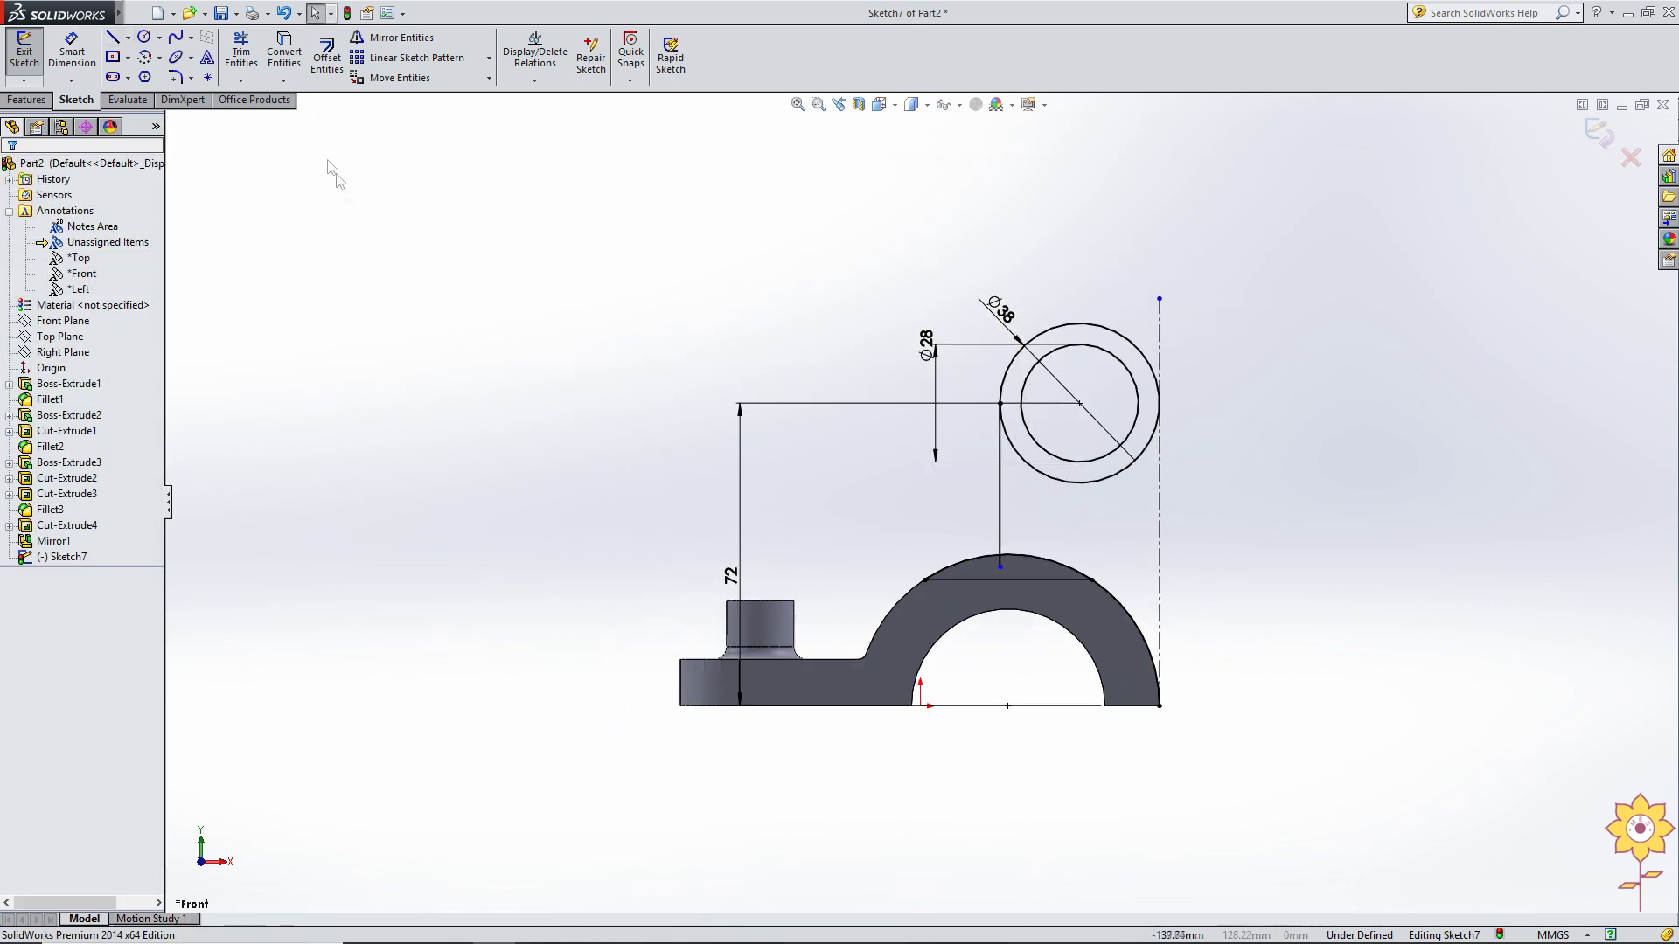
left_click(113, 38)
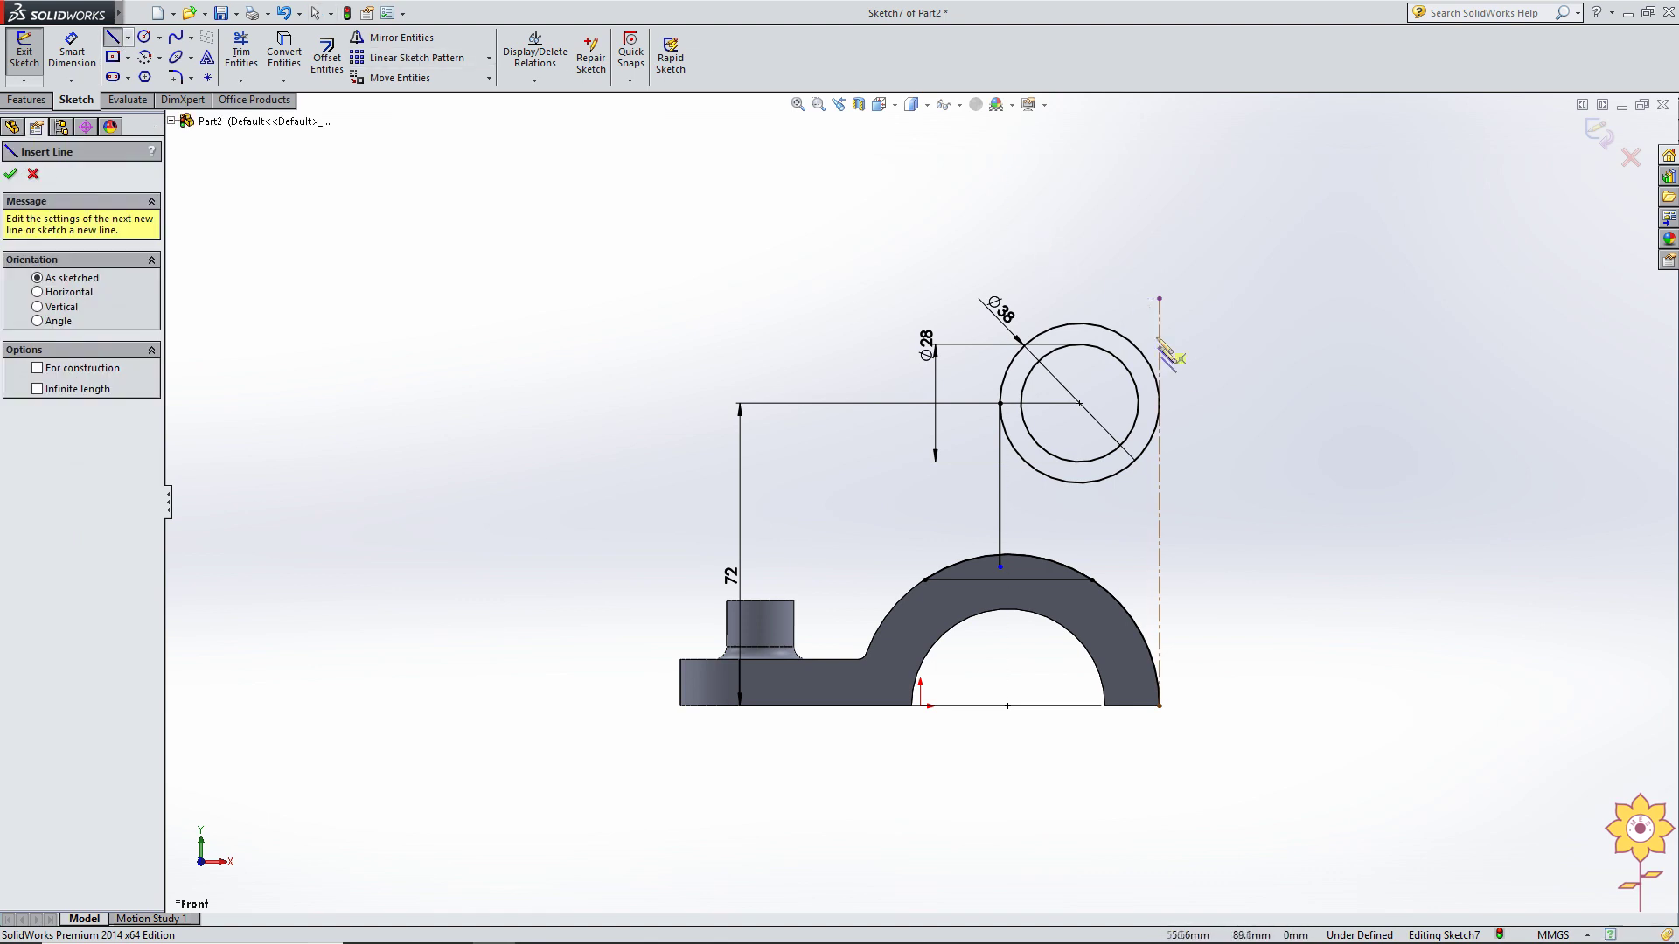
left_click(1160, 403)
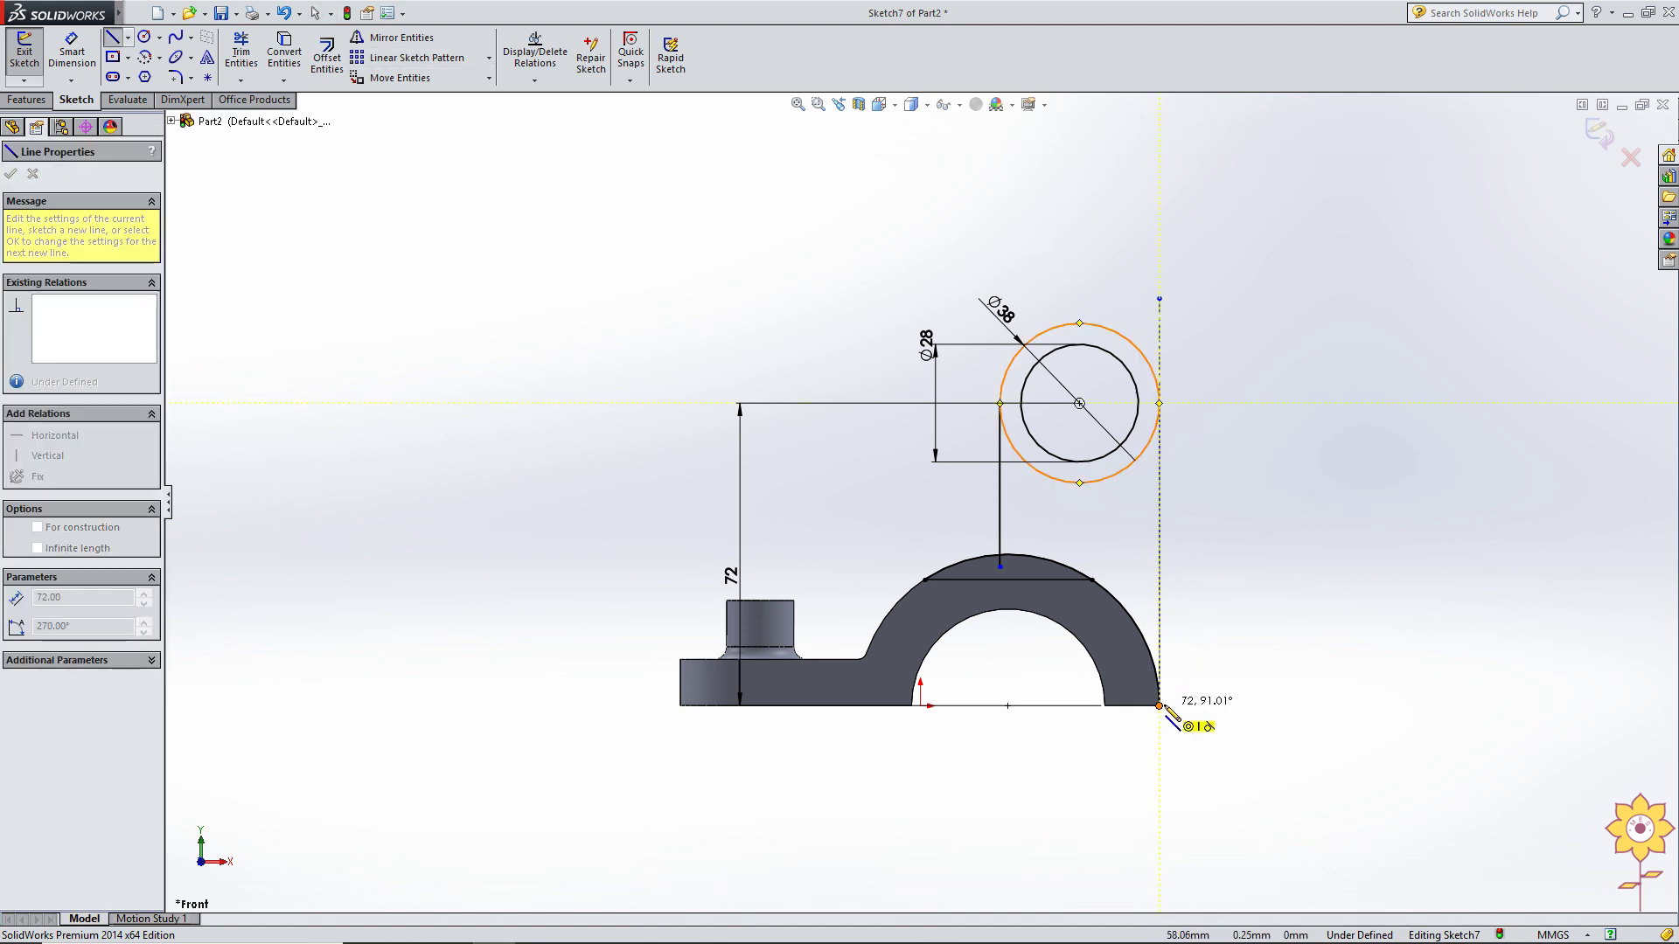
left_click(1159, 704)
right_click(745, 450)
key("Escape")
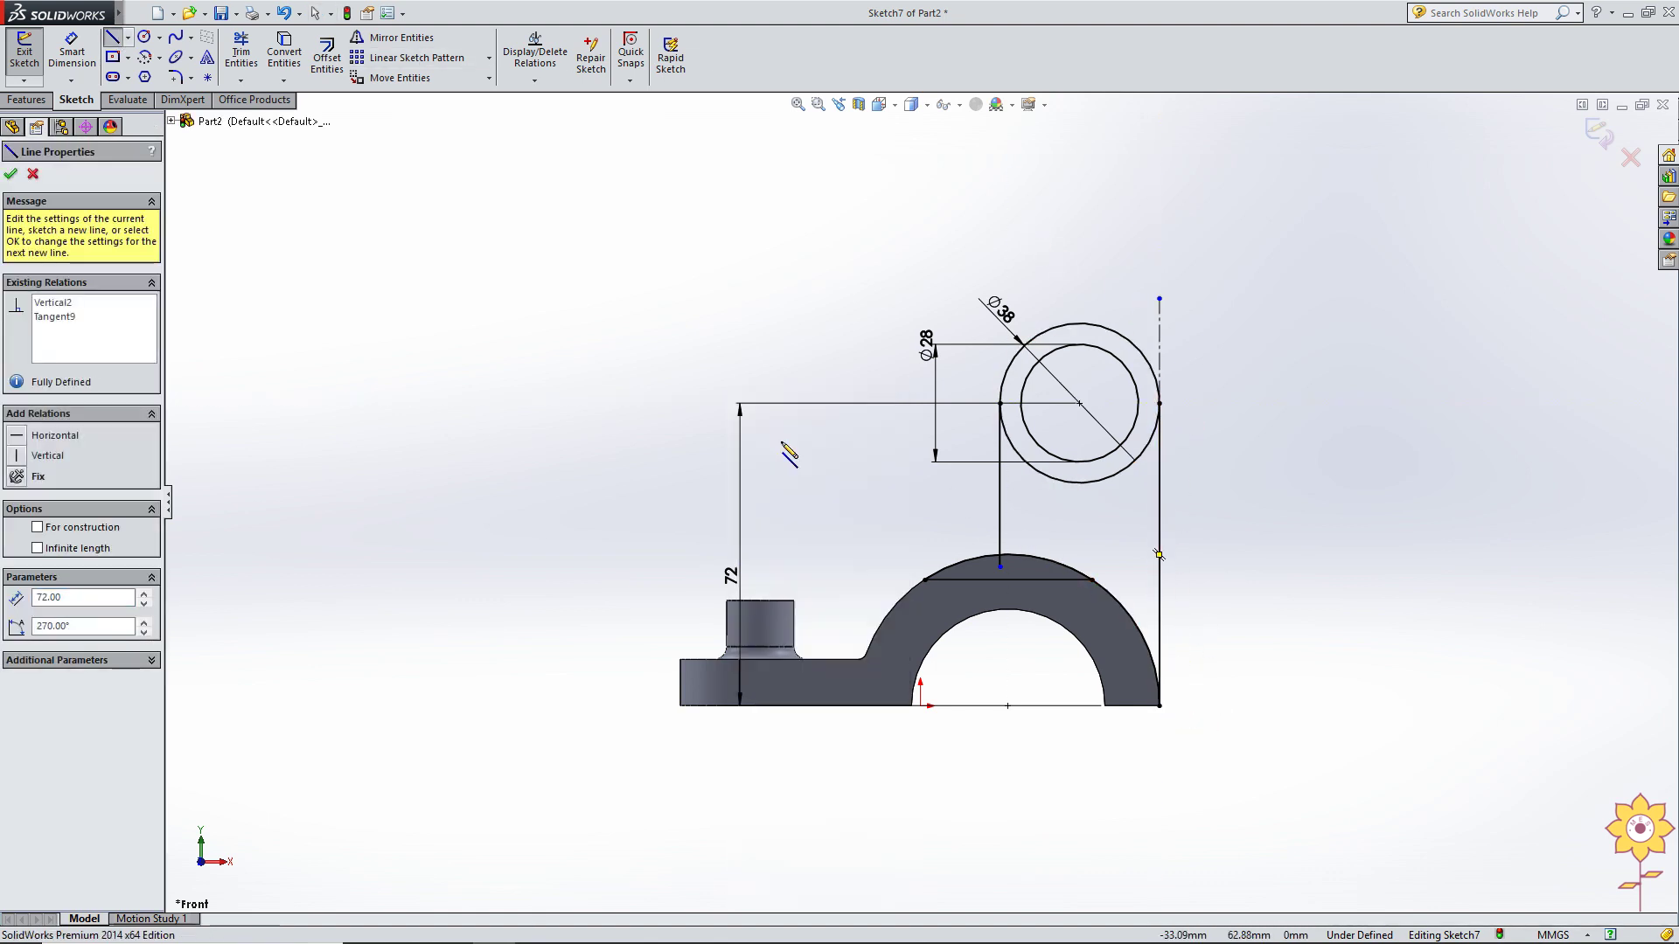
scroll(1001, 569, "down", 3)
scroll(918, 503, "up", 3)
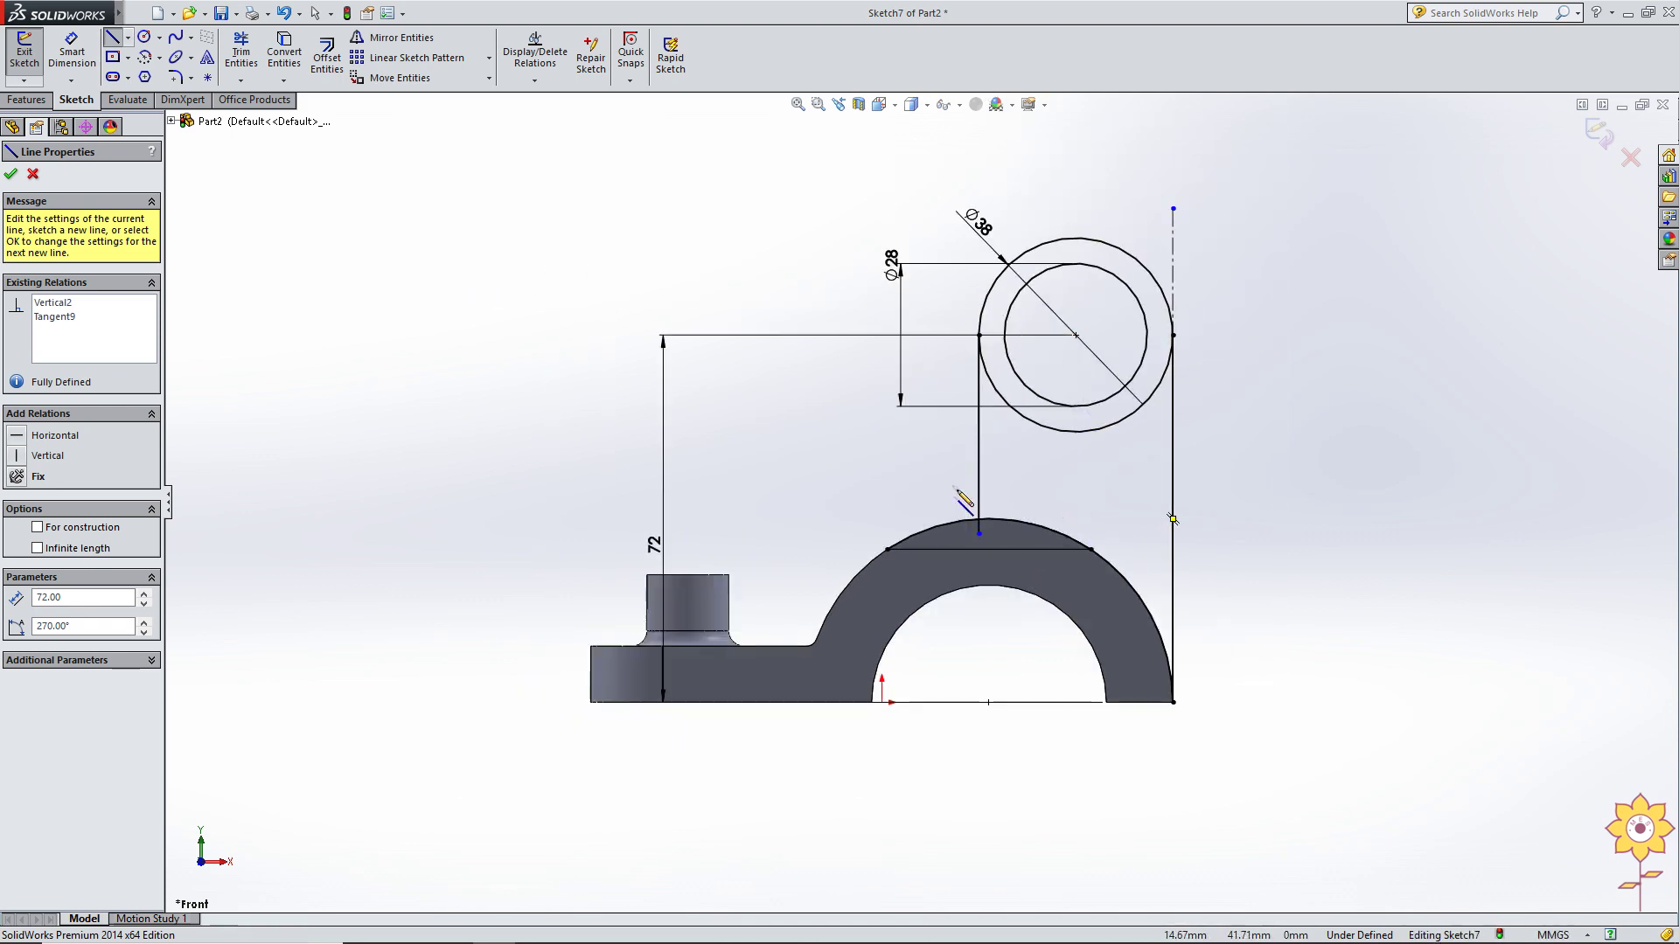
Trim the leftover line stub and lower arc of the Ø38 circle, then exit the sketch.
left_click(242, 52)
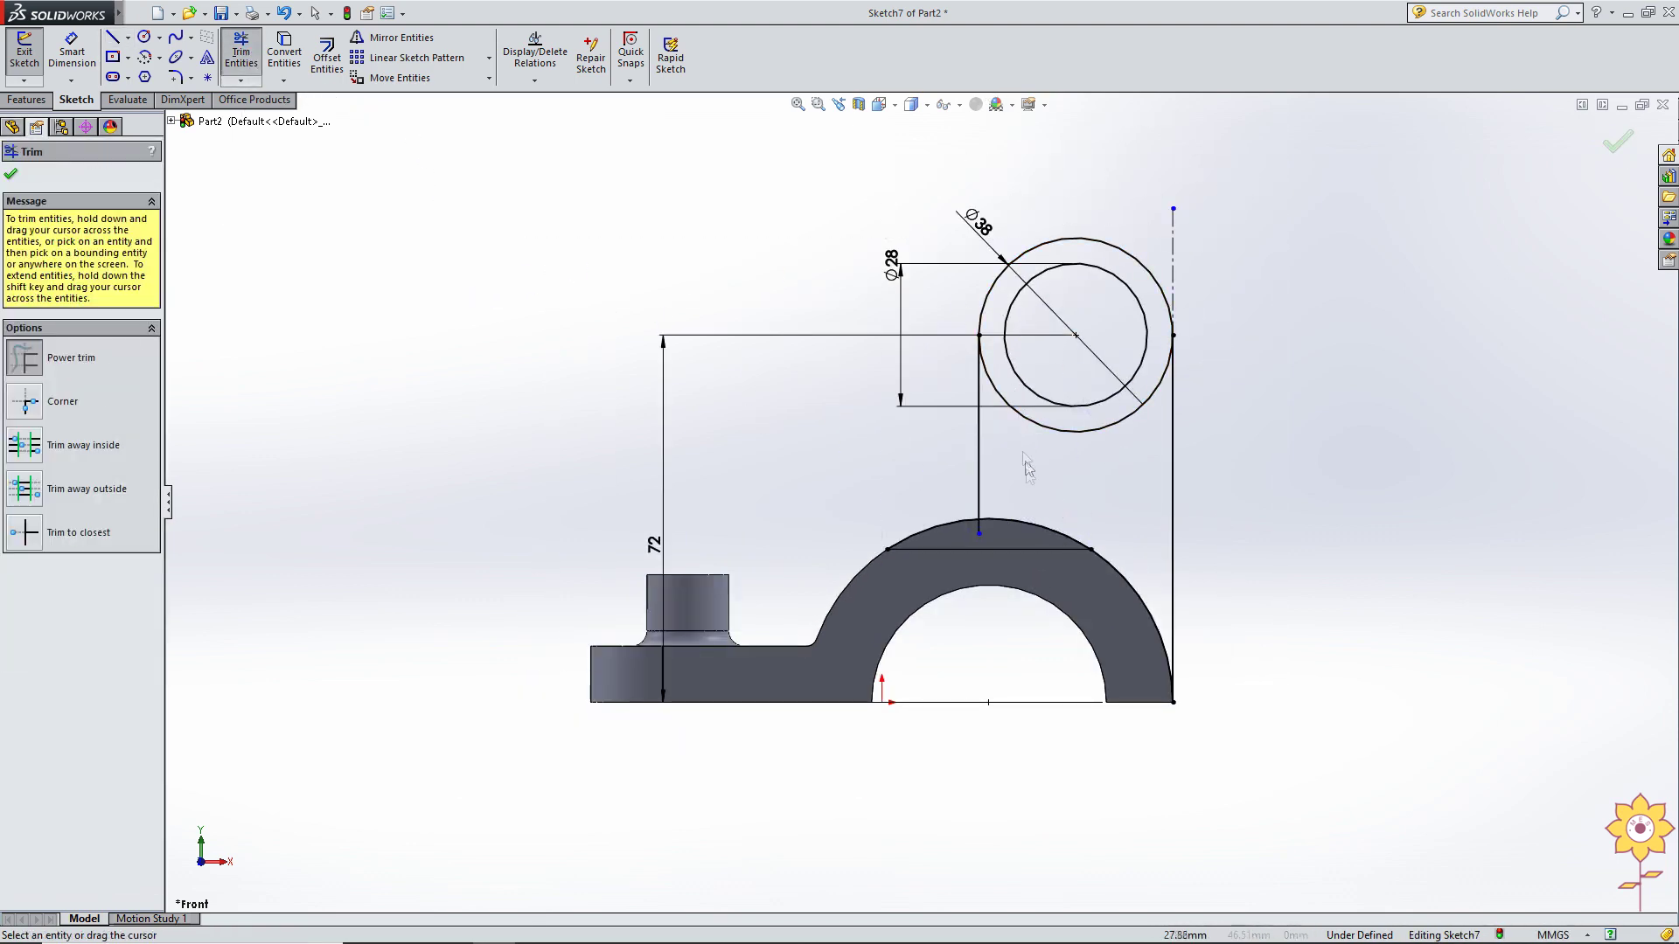
scroll(1006, 499, "down", 3)
left_click_drag(964, 549, 897, 543)
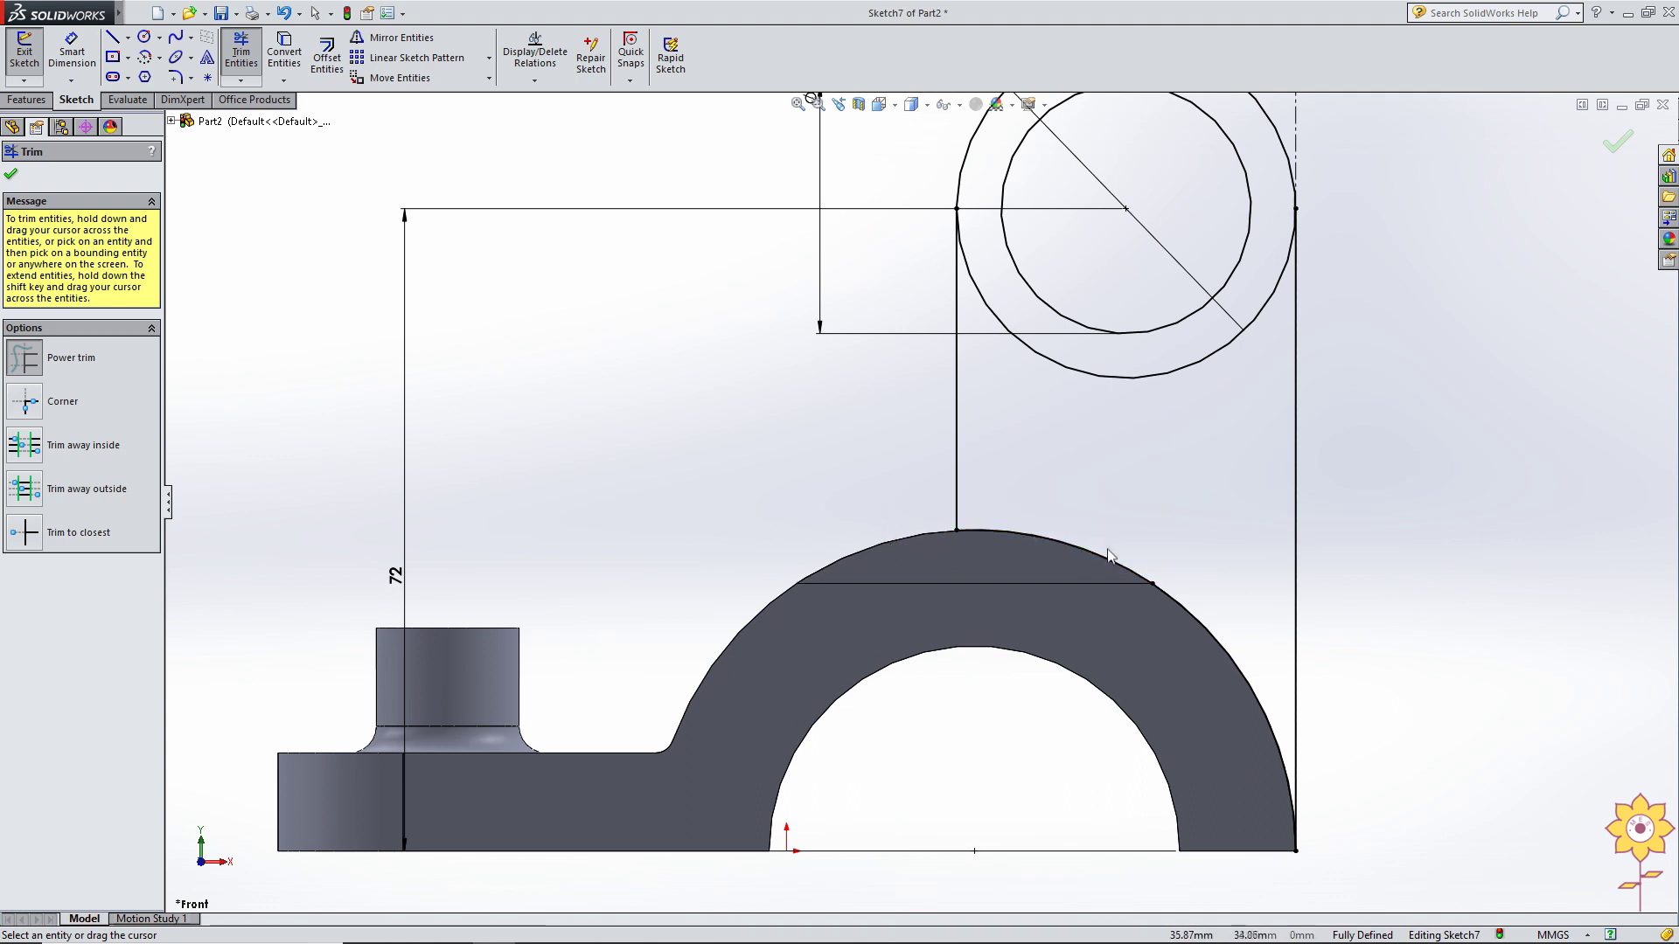
scroll(923, 525, "up", 2)
left_click_drag(1135, 443, 1098, 417)
mouse_move(929, 491)
middle_mouse_down()
mouse_move(858, 574)
mouse_move(1098, 372)
middle_mouse_up()
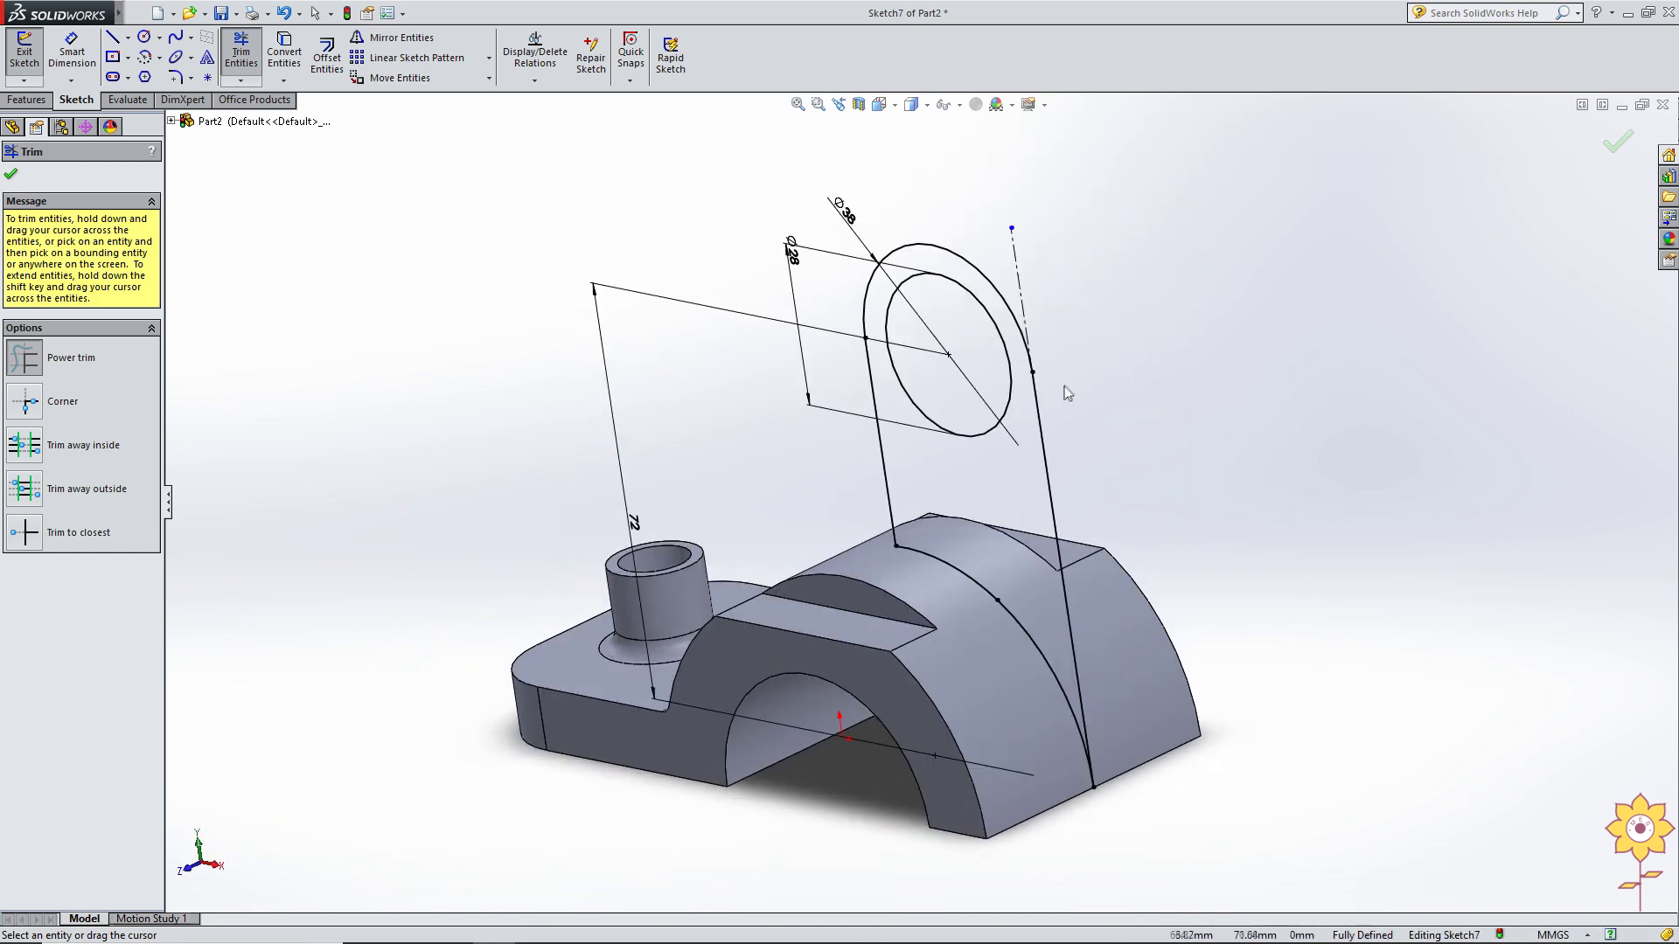
left_click(19, 177)
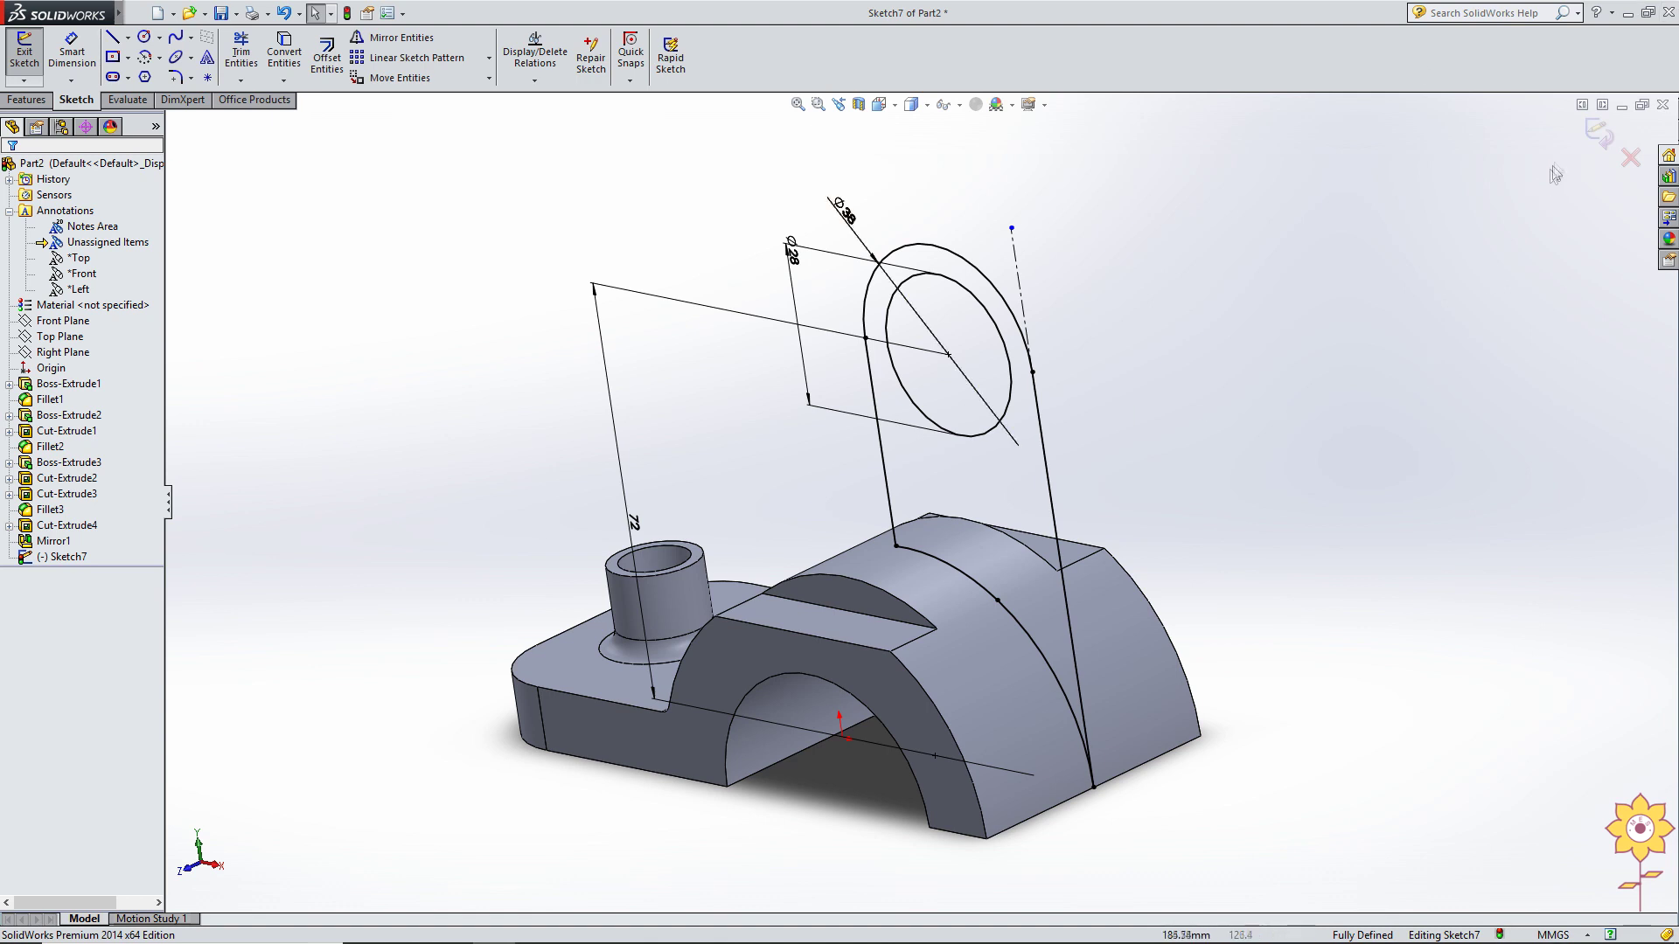
left_click(1600, 133)
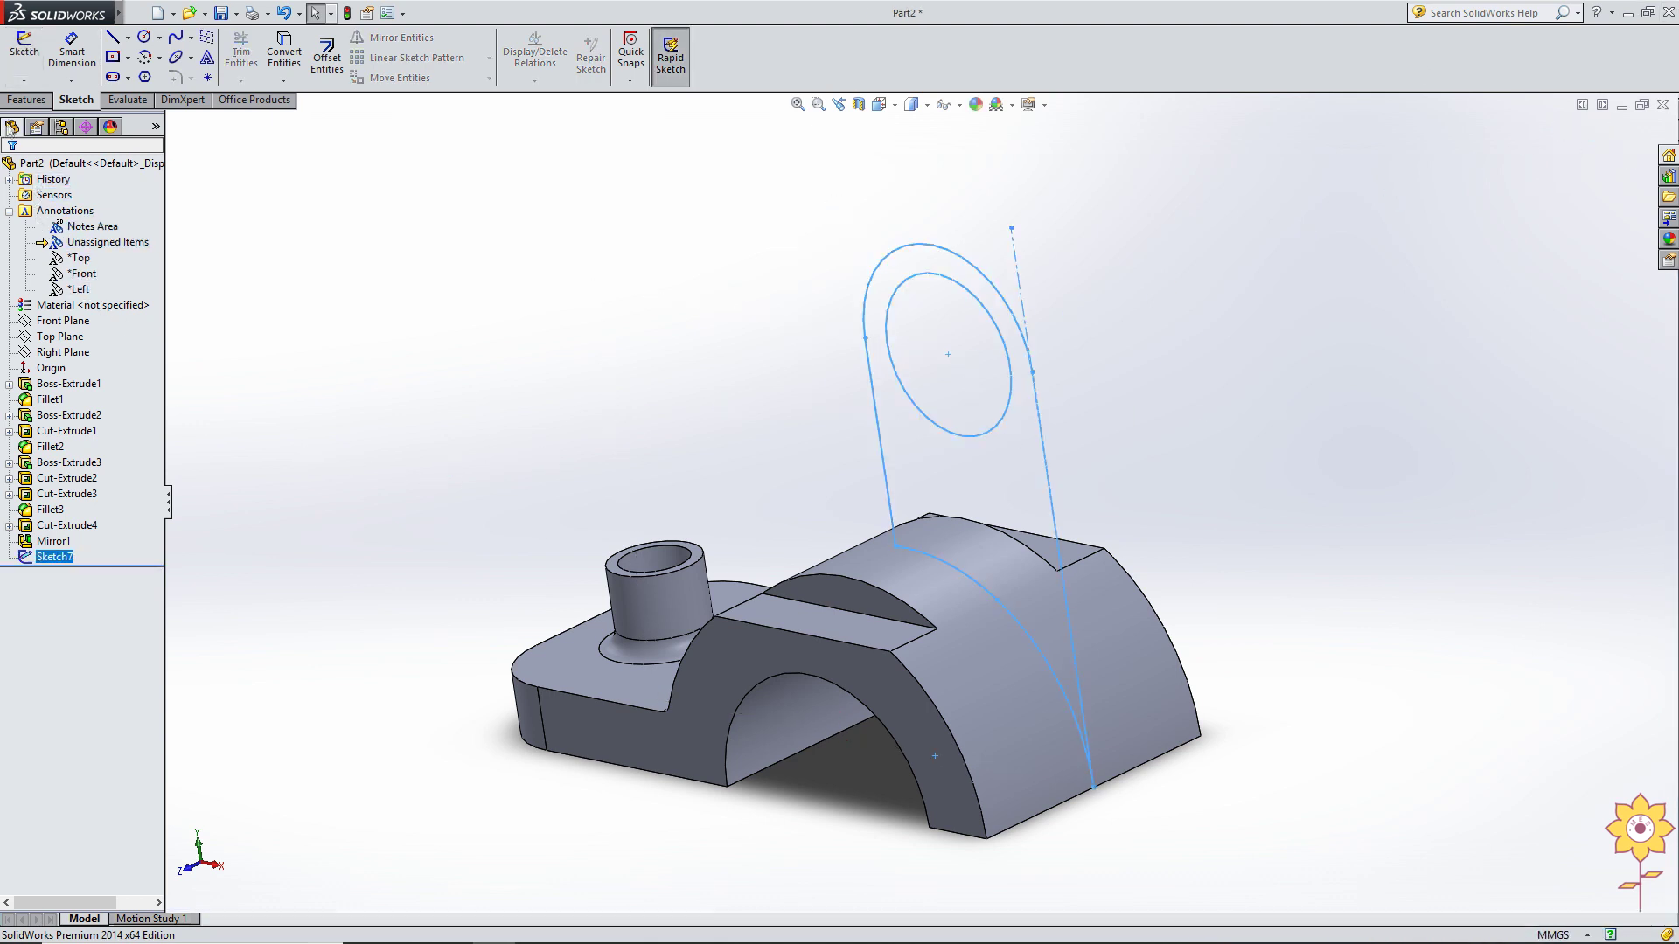
Extrude the lug sketch 28 mm with a Mid Plane end condition.
left_click(27, 100)
left_click(29, 69)
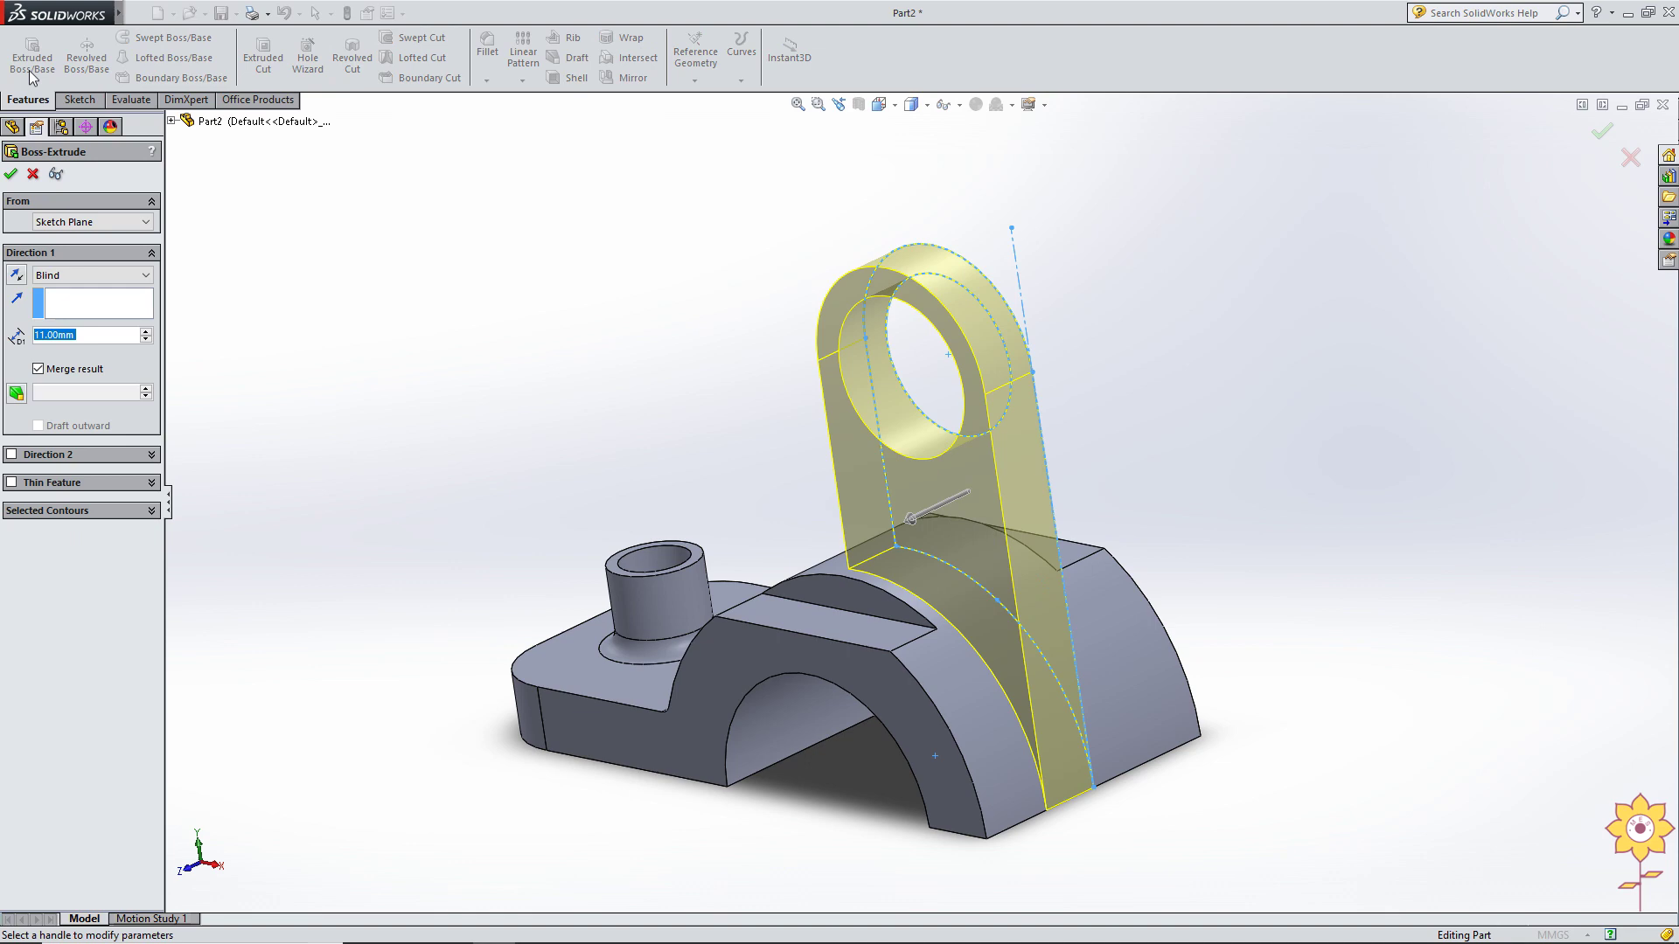
left_click(87, 274)
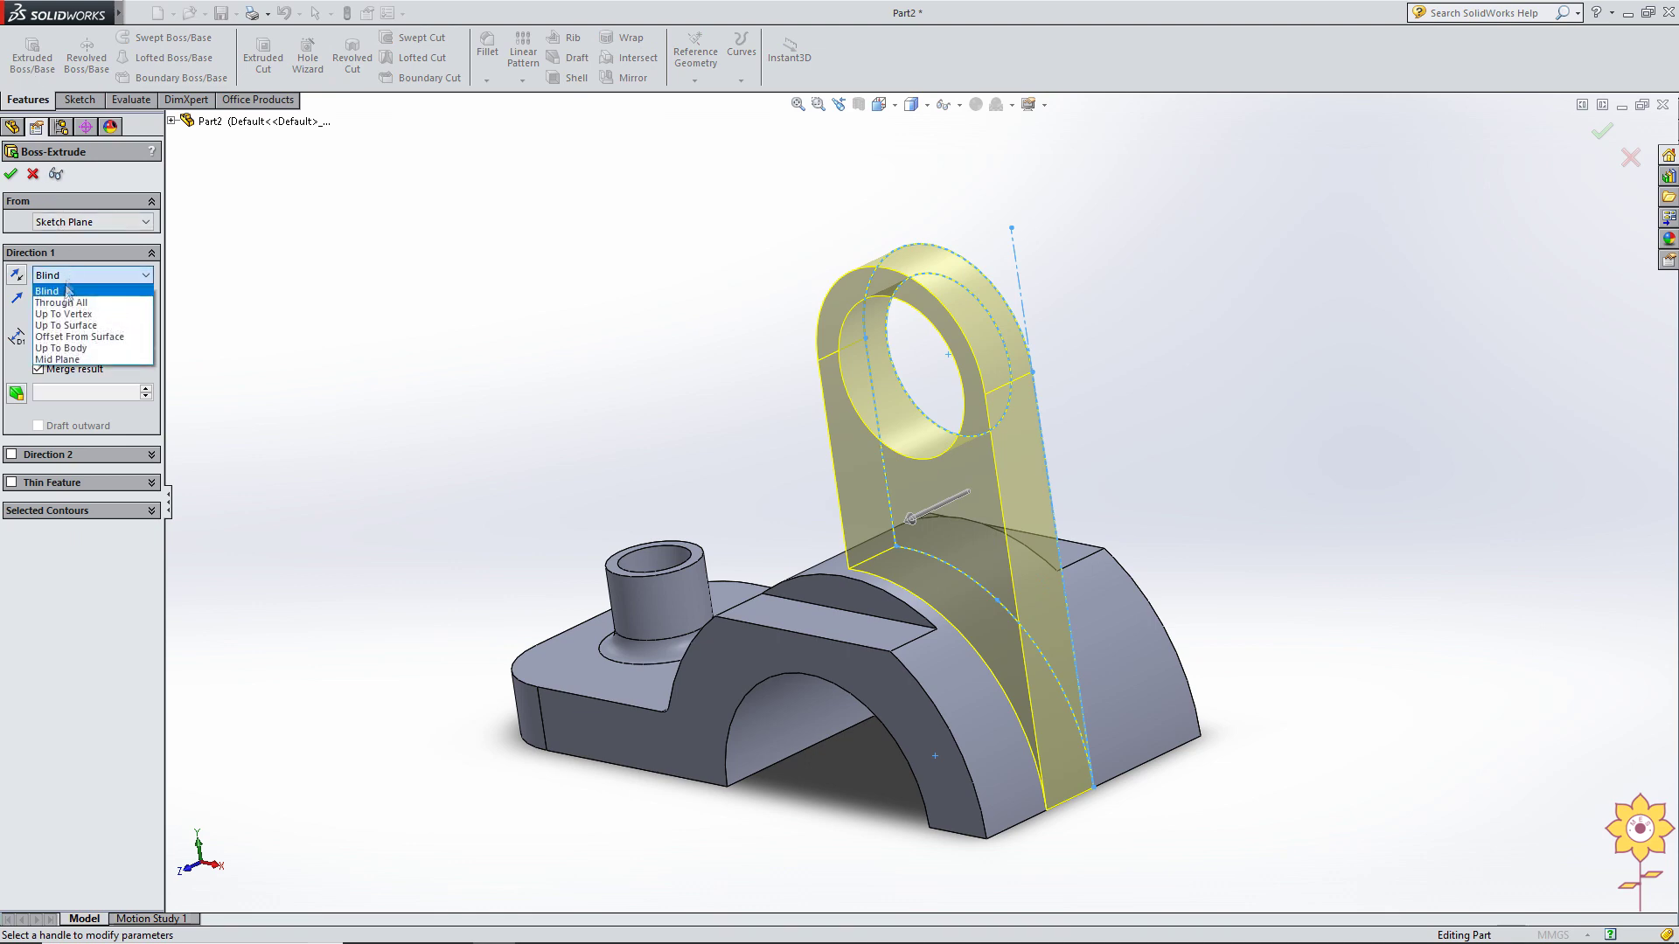
left_click(68, 359)
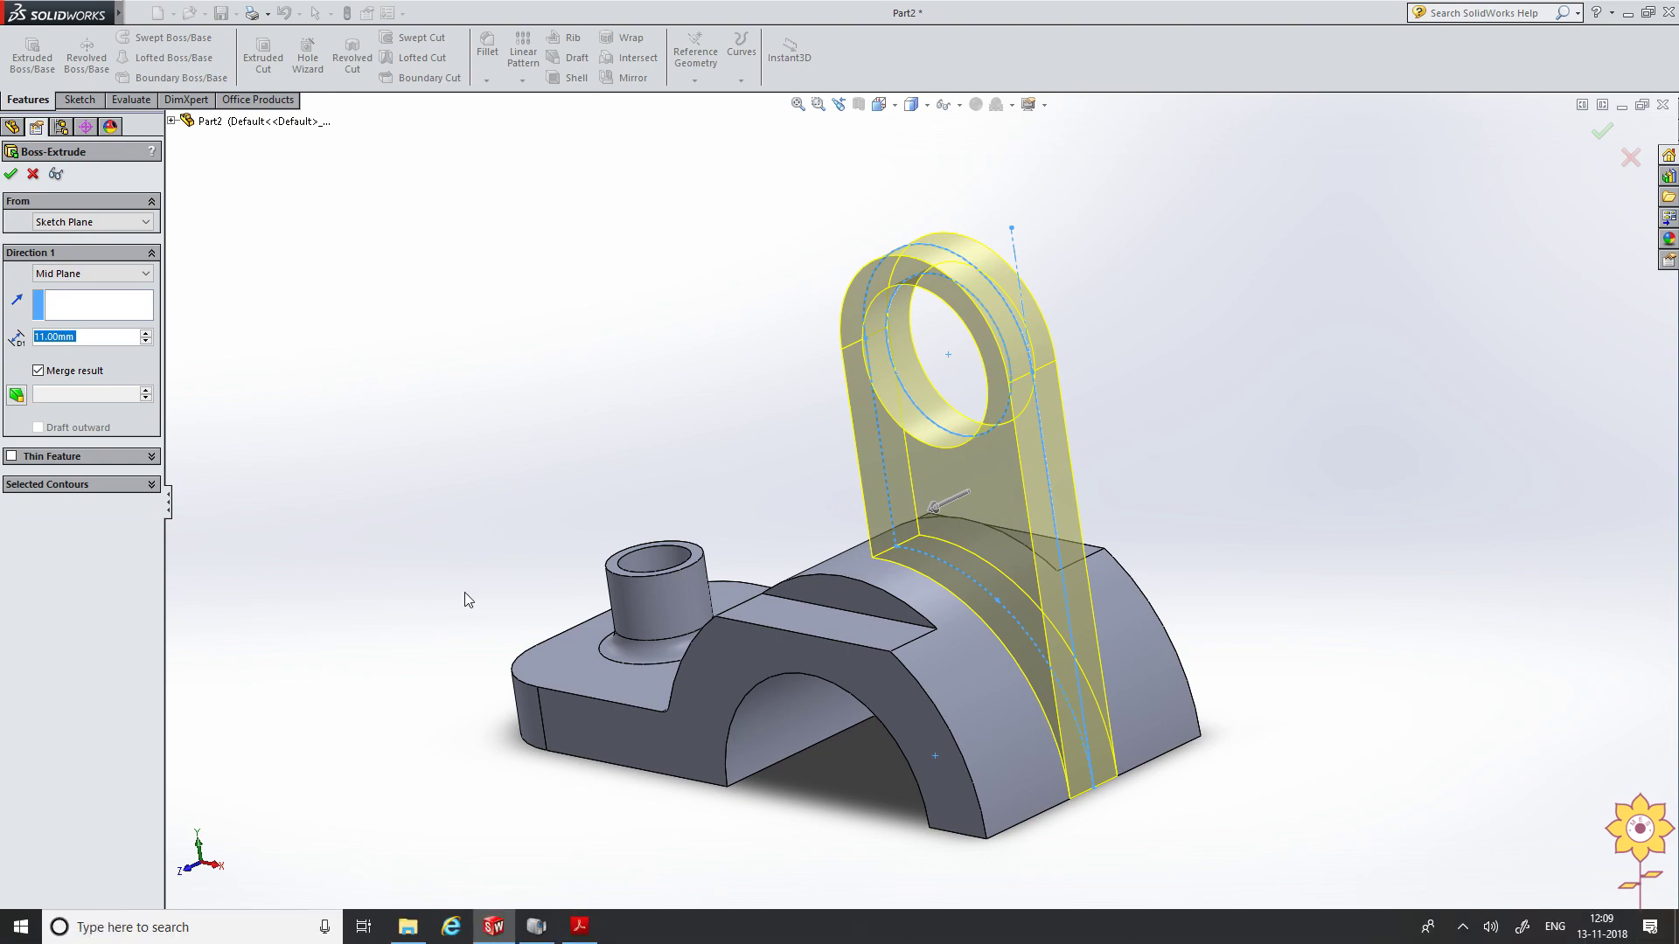
key("alt+Tab")
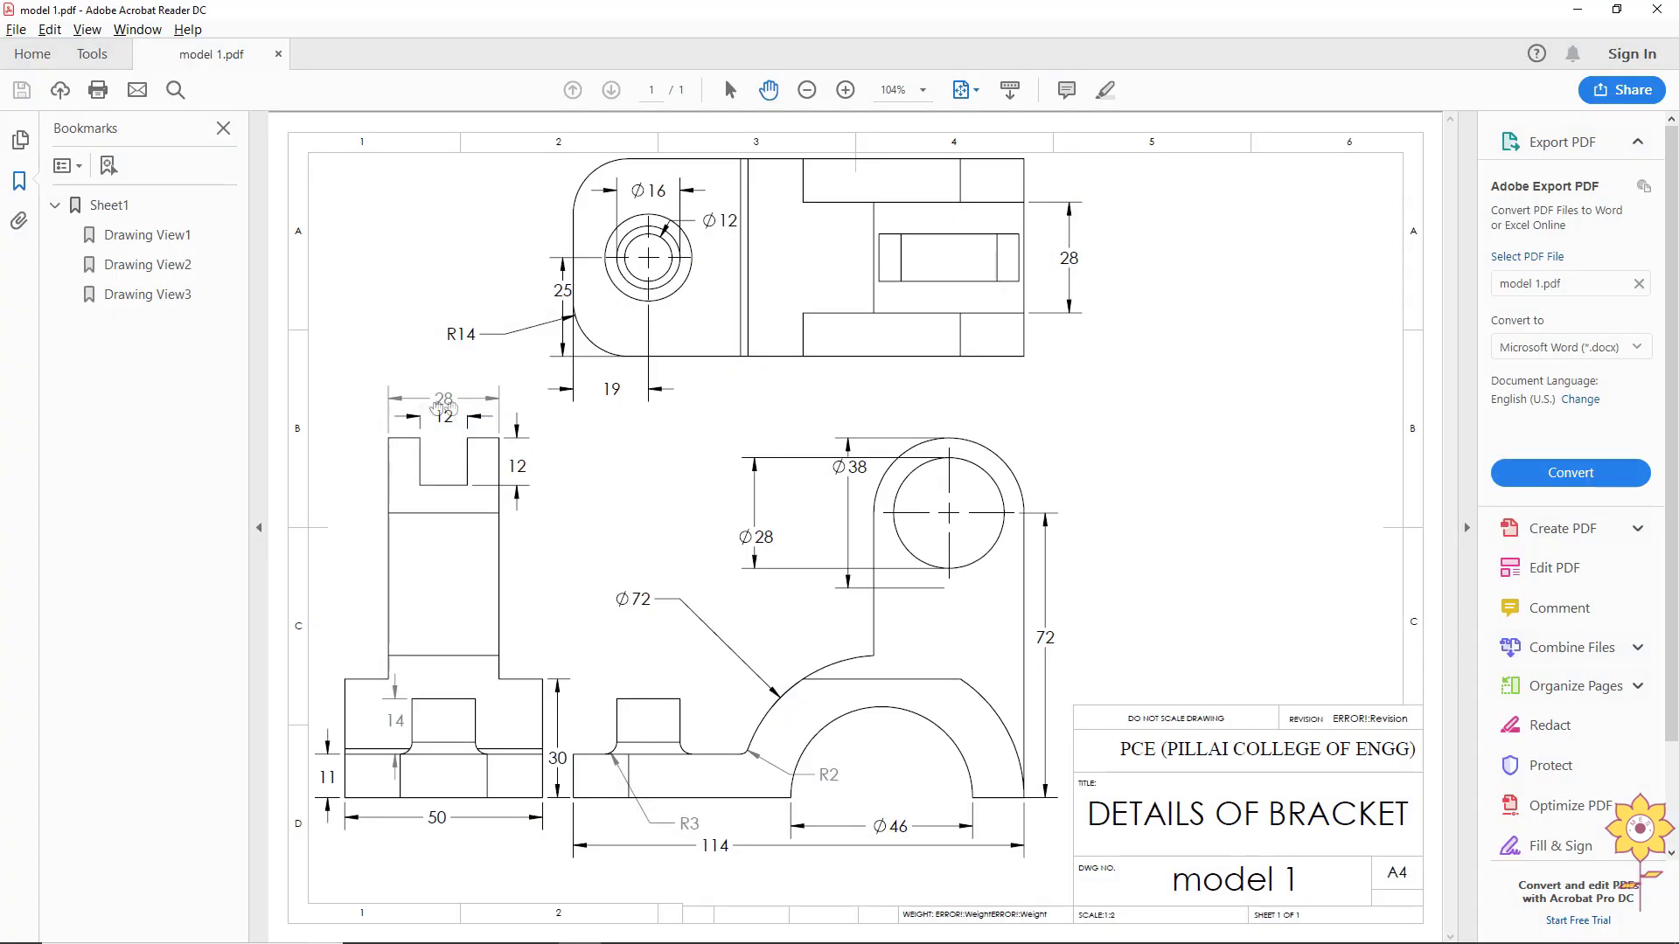
key("alt+Tab")
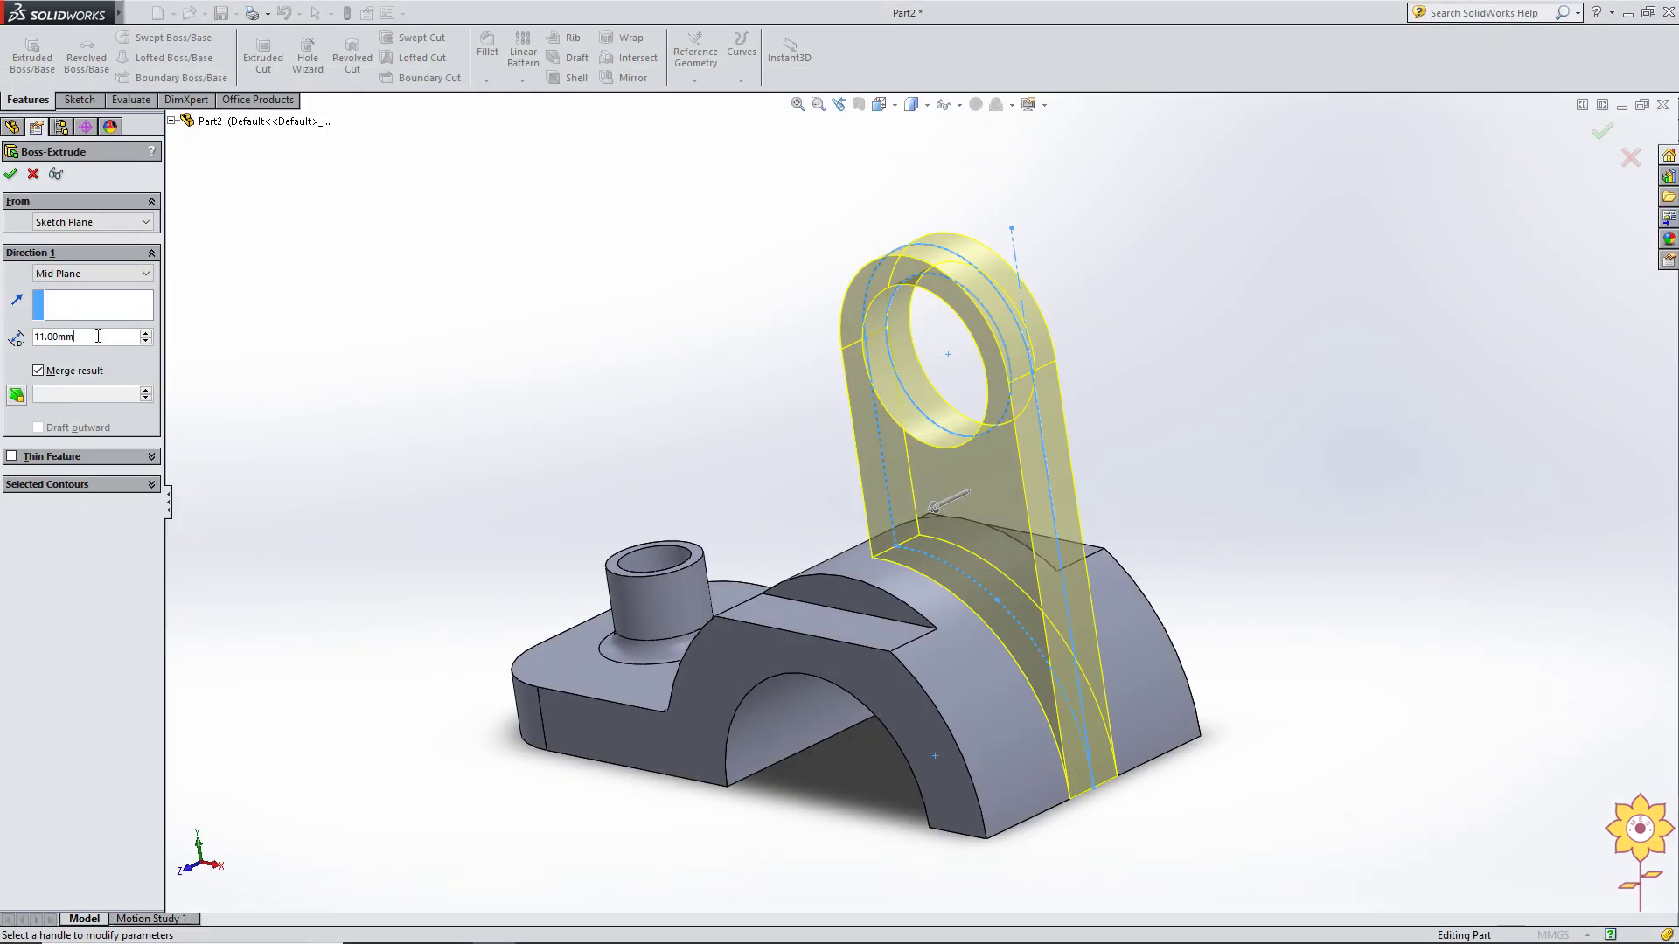
type("28")
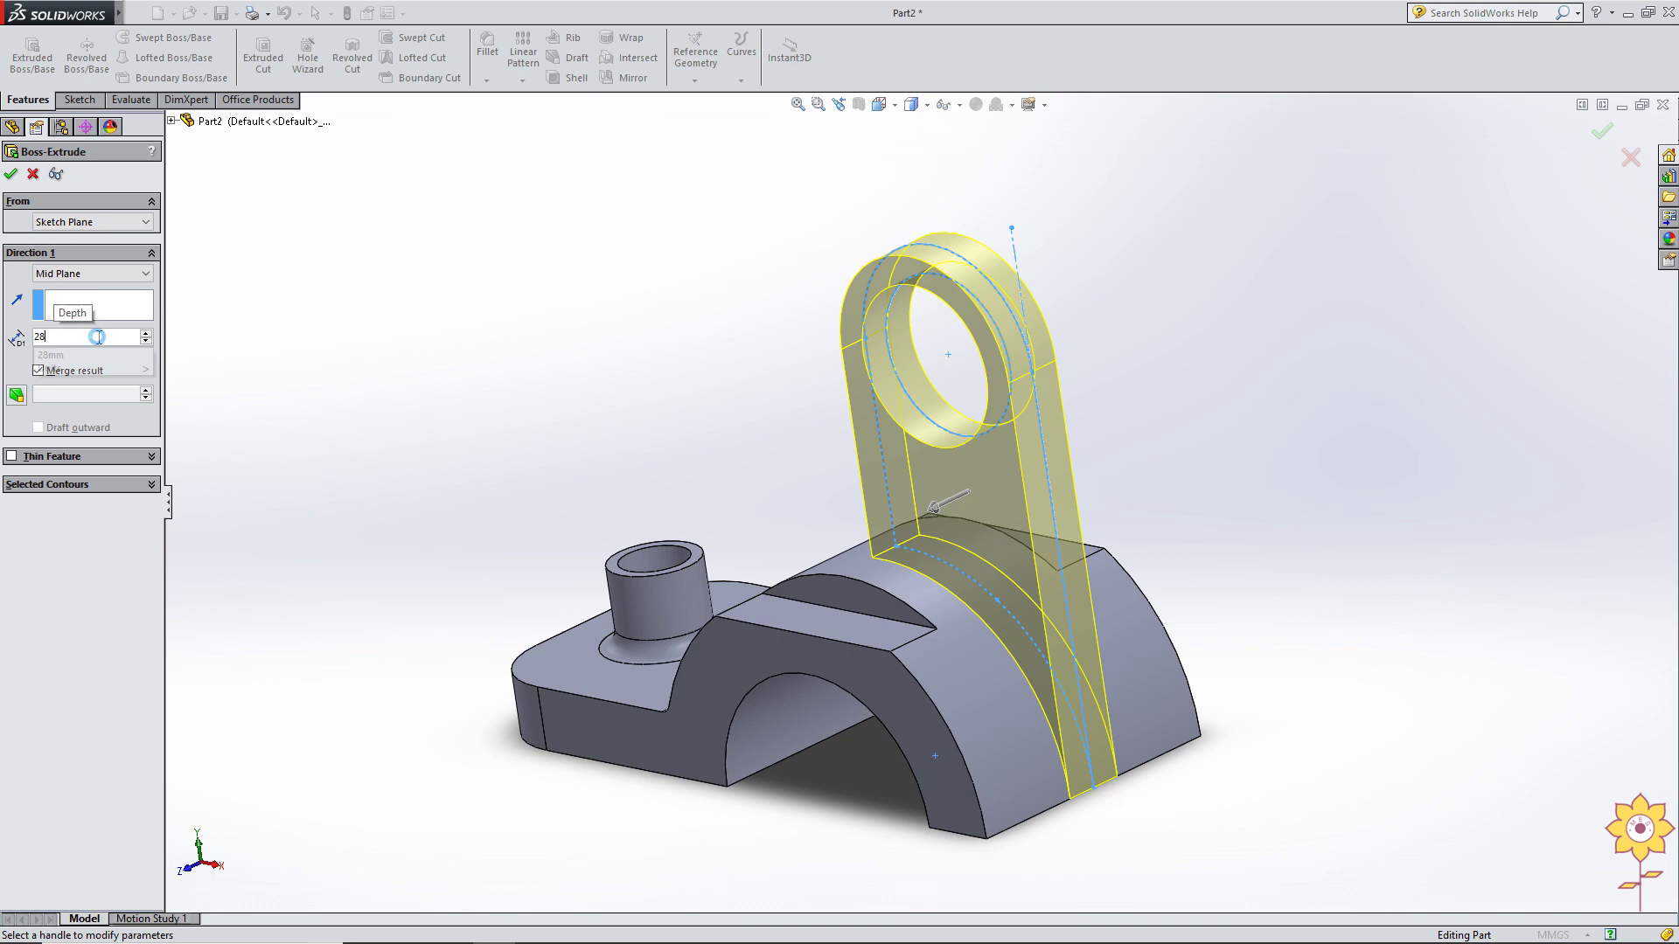
key("Return")
left_click(10, 174)
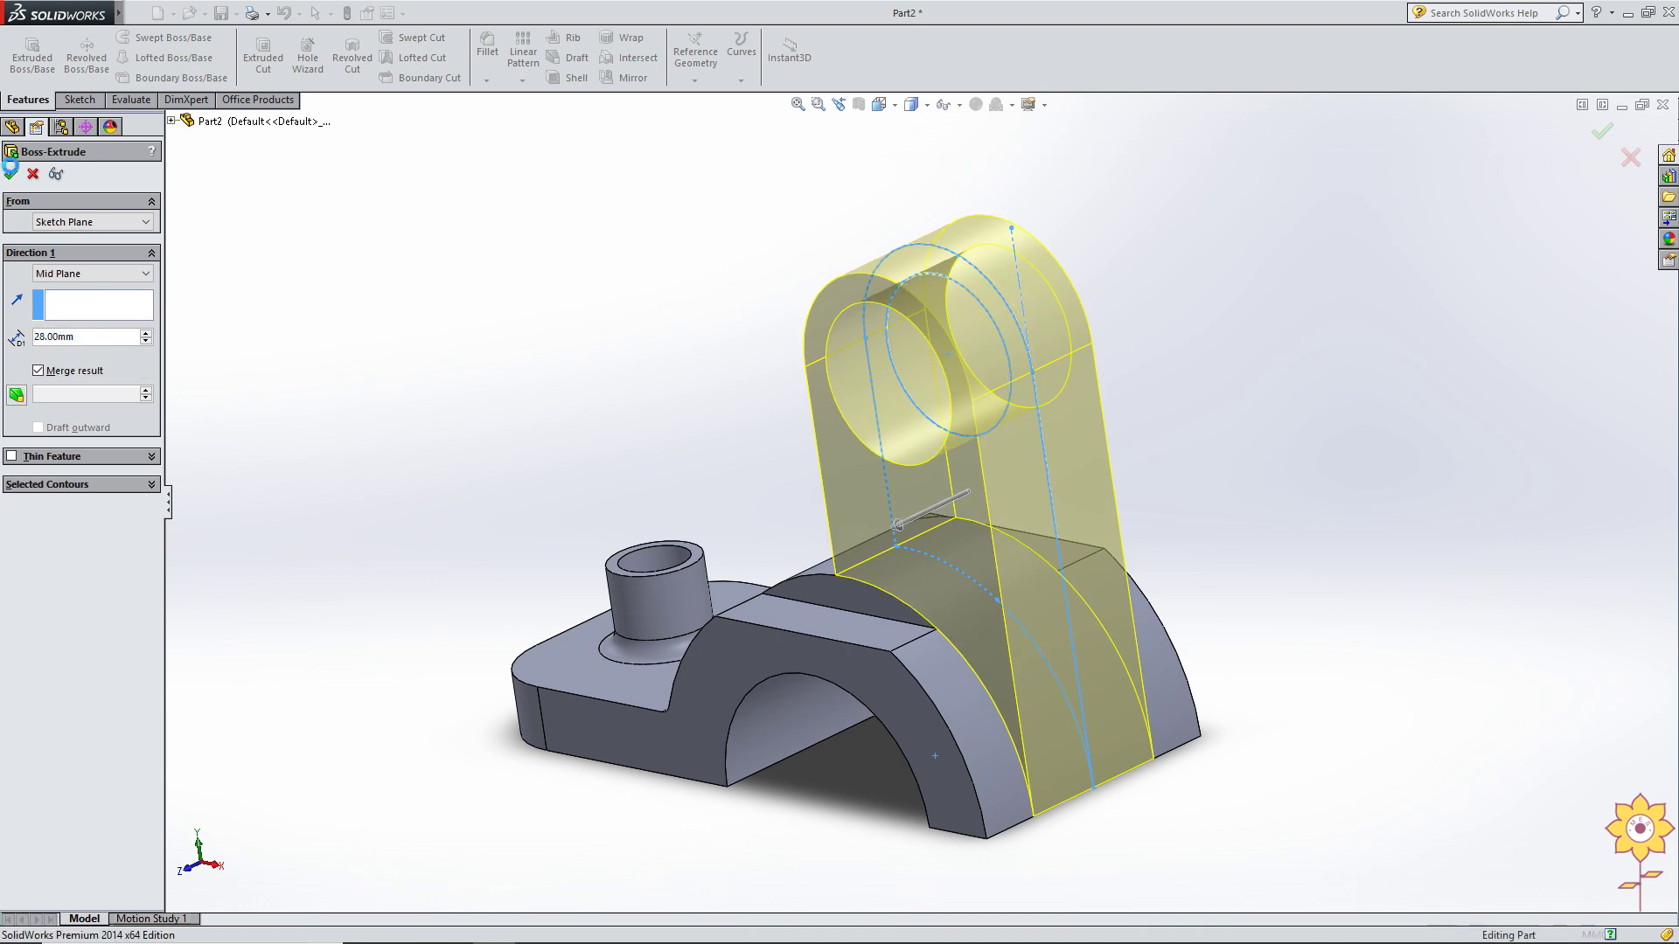
Compare Boss-Extrude4 with the PDF drawing and select the lug's broad side face.
mouse_move(741, 414)
middle_mouse_down()
mouse_move(847, 428)
mouse_move(711, 528)
mouse_move(491, 589)
mouse_move(986, 443)
mouse_move(858, 487)
mouse_move(827, 573)
mouse_move(662, 472)
middle_mouse_up()
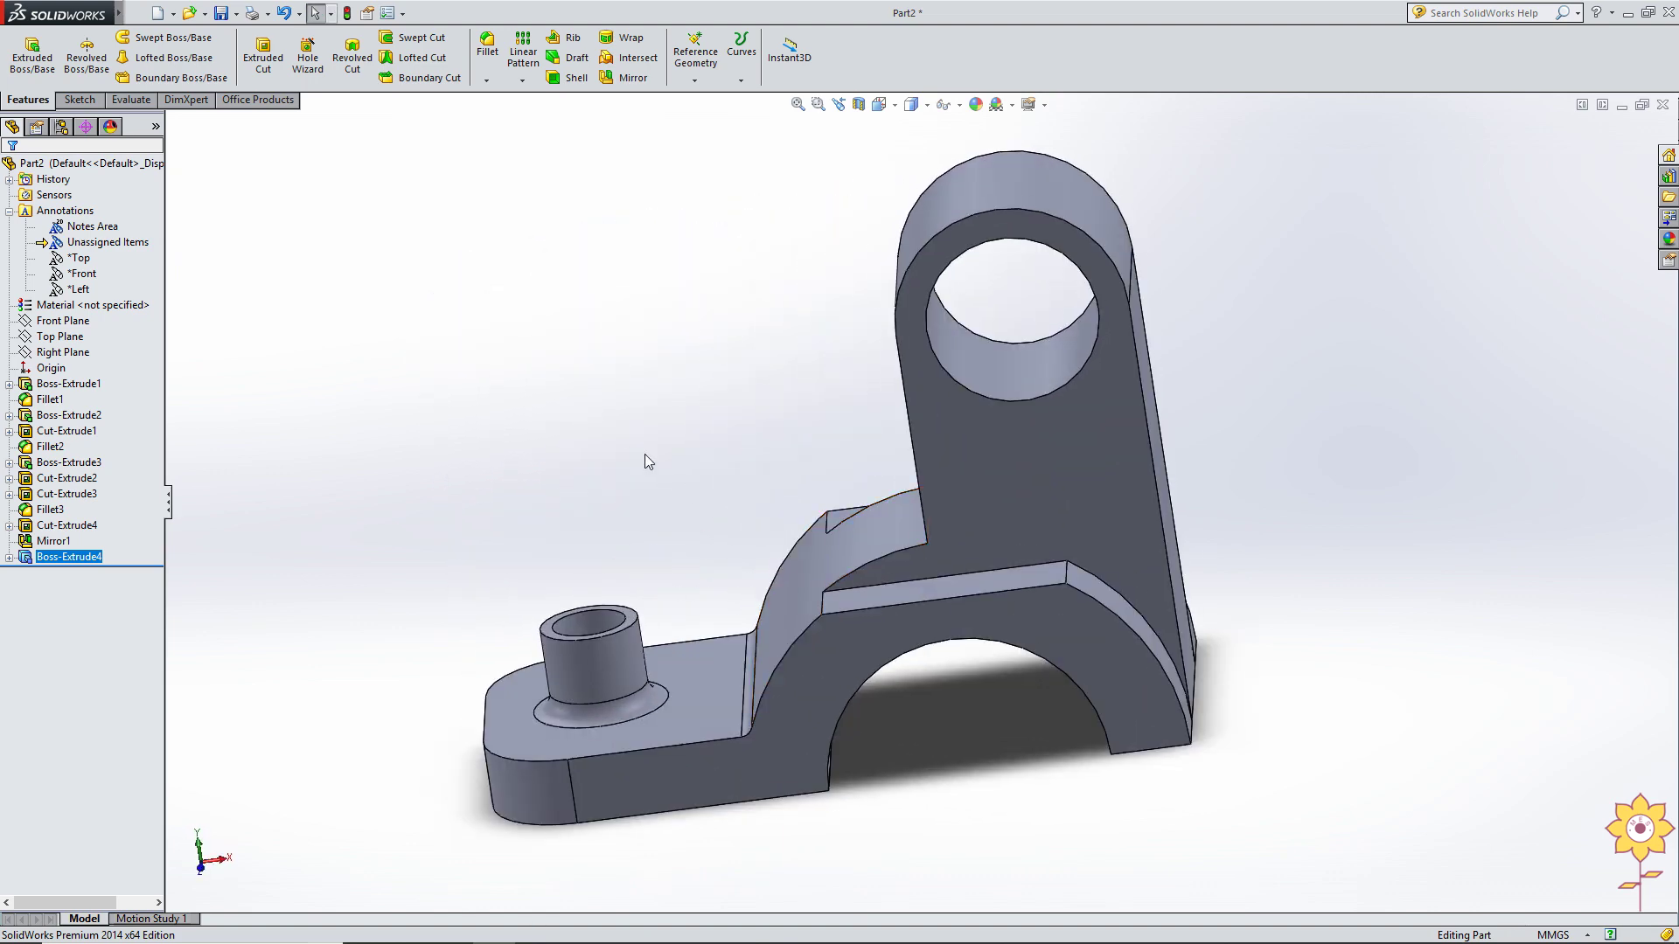
key("alt+Tab")
middle_click_drag(848, 379, 909, 345)
left_click(916, 339)
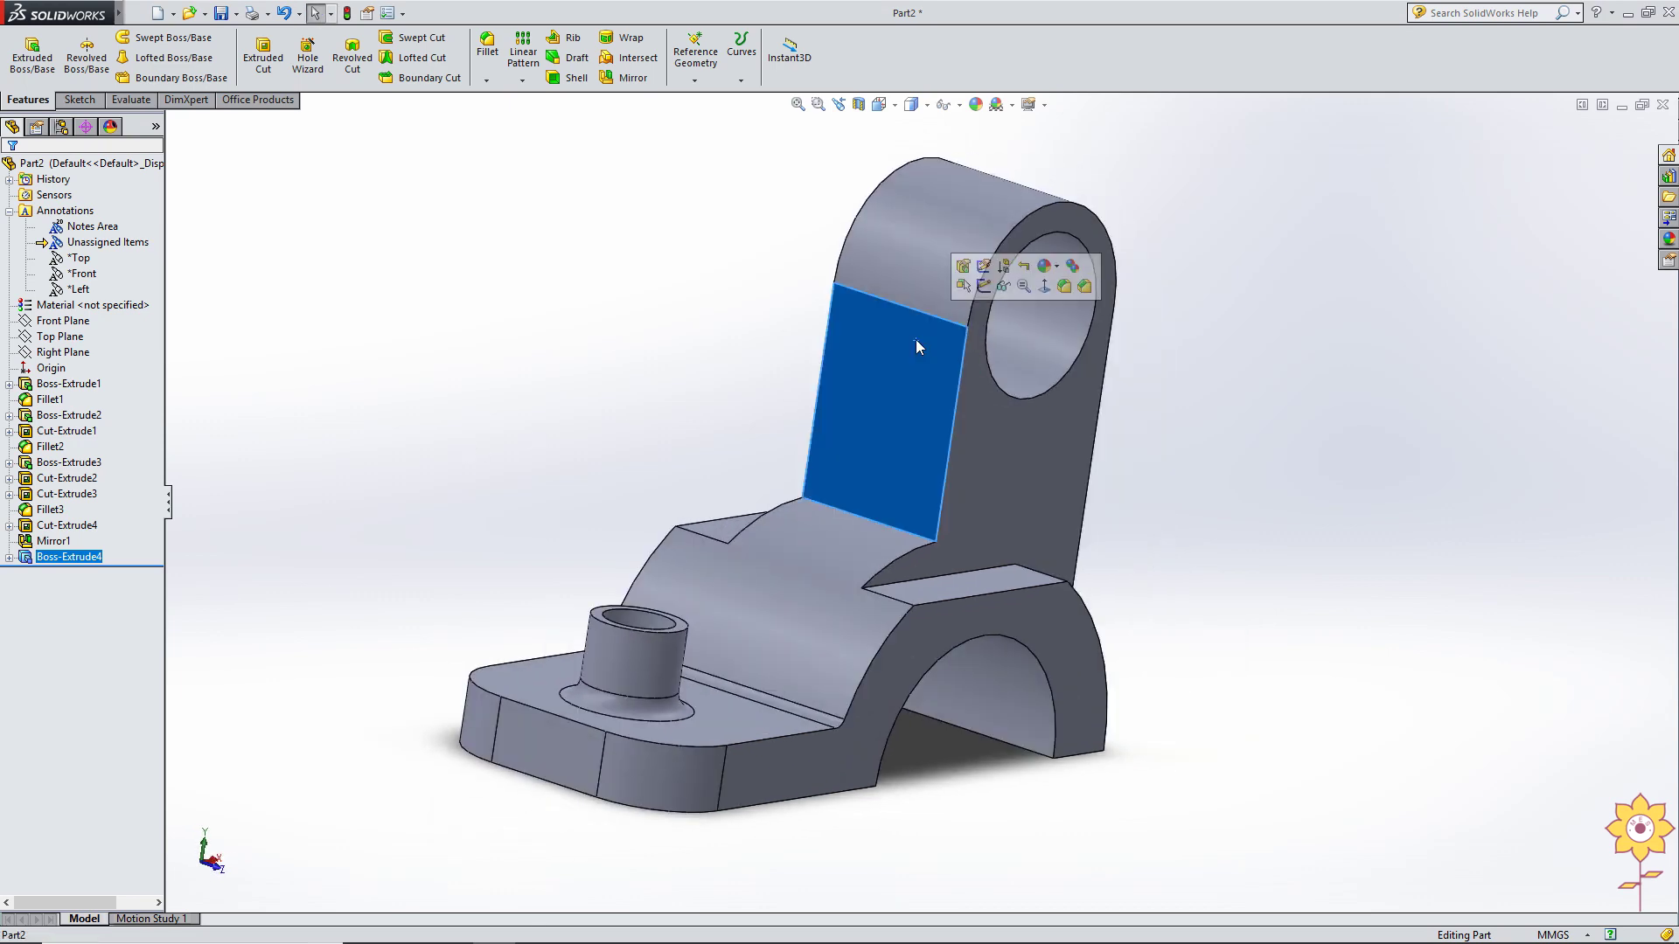
Start a sketch on the lug face, view it Normal To, and draw a centerline down past the base.
left_click(720, 308)
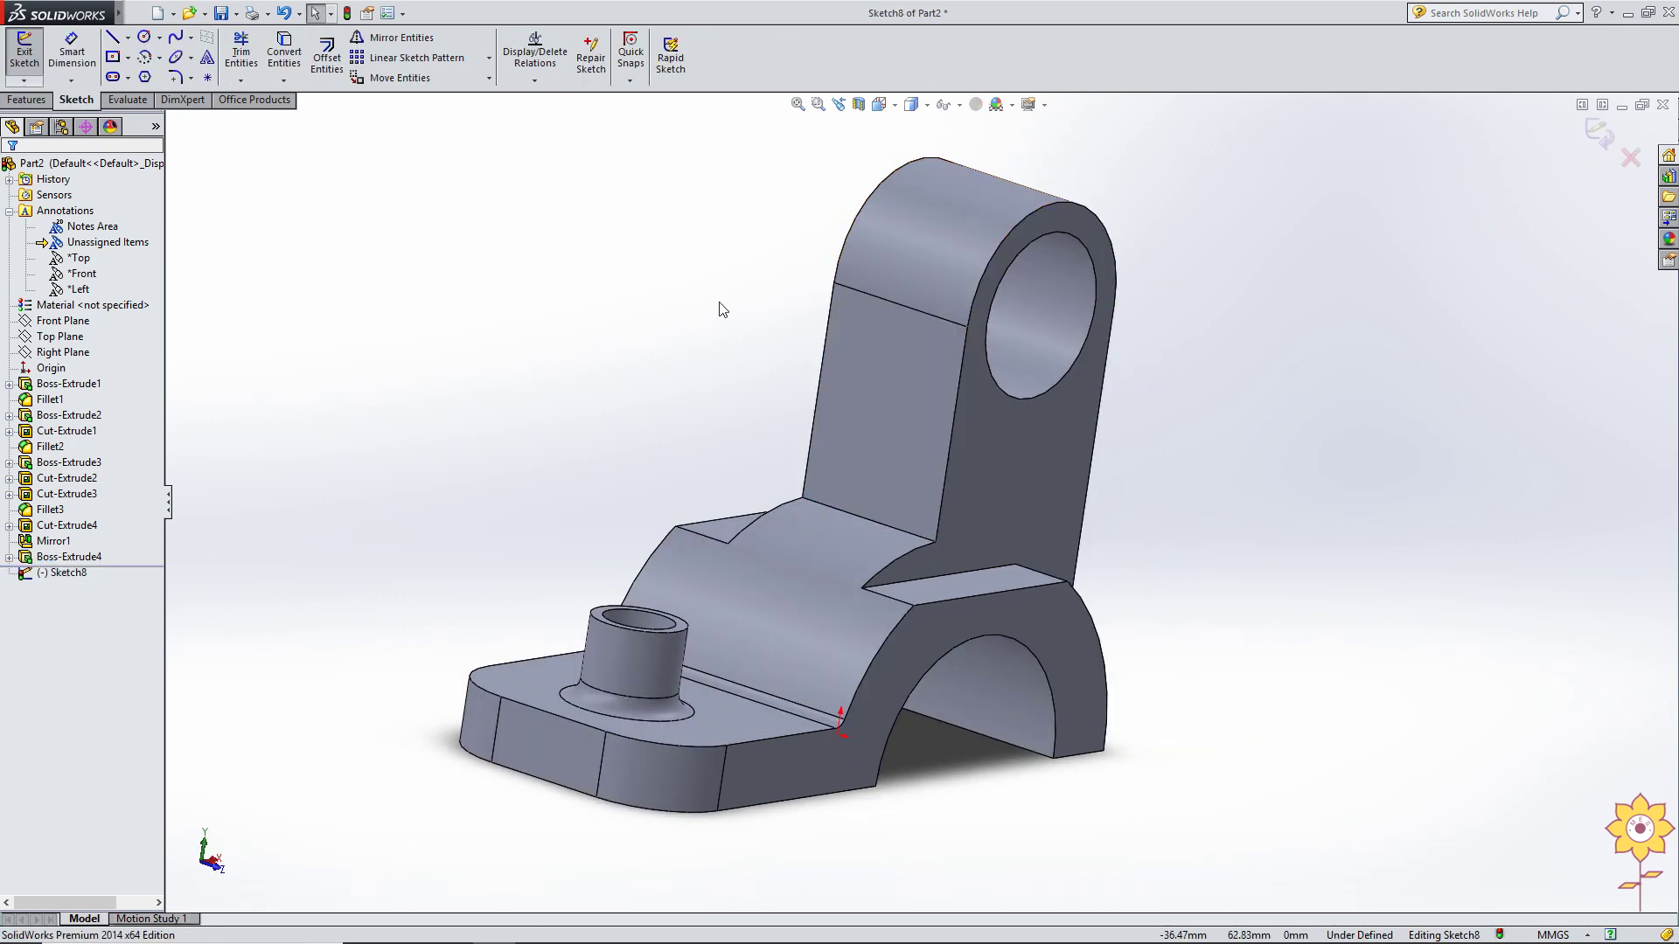
key("ctrl+8")
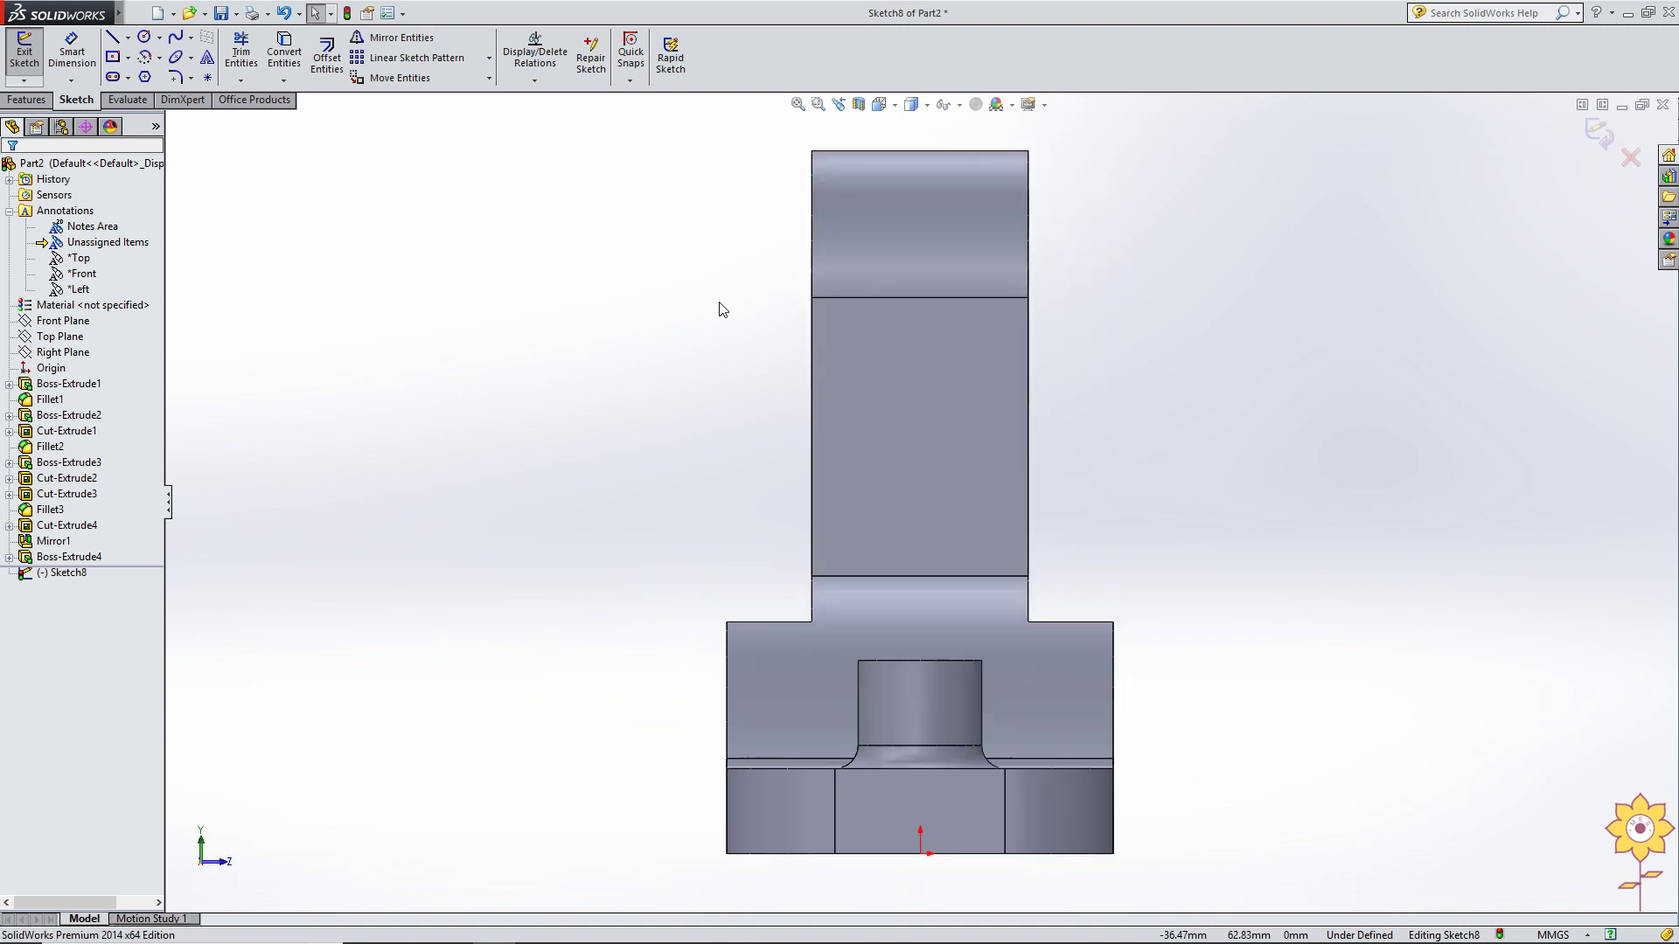
left_click(128, 37)
left_click(148, 74)
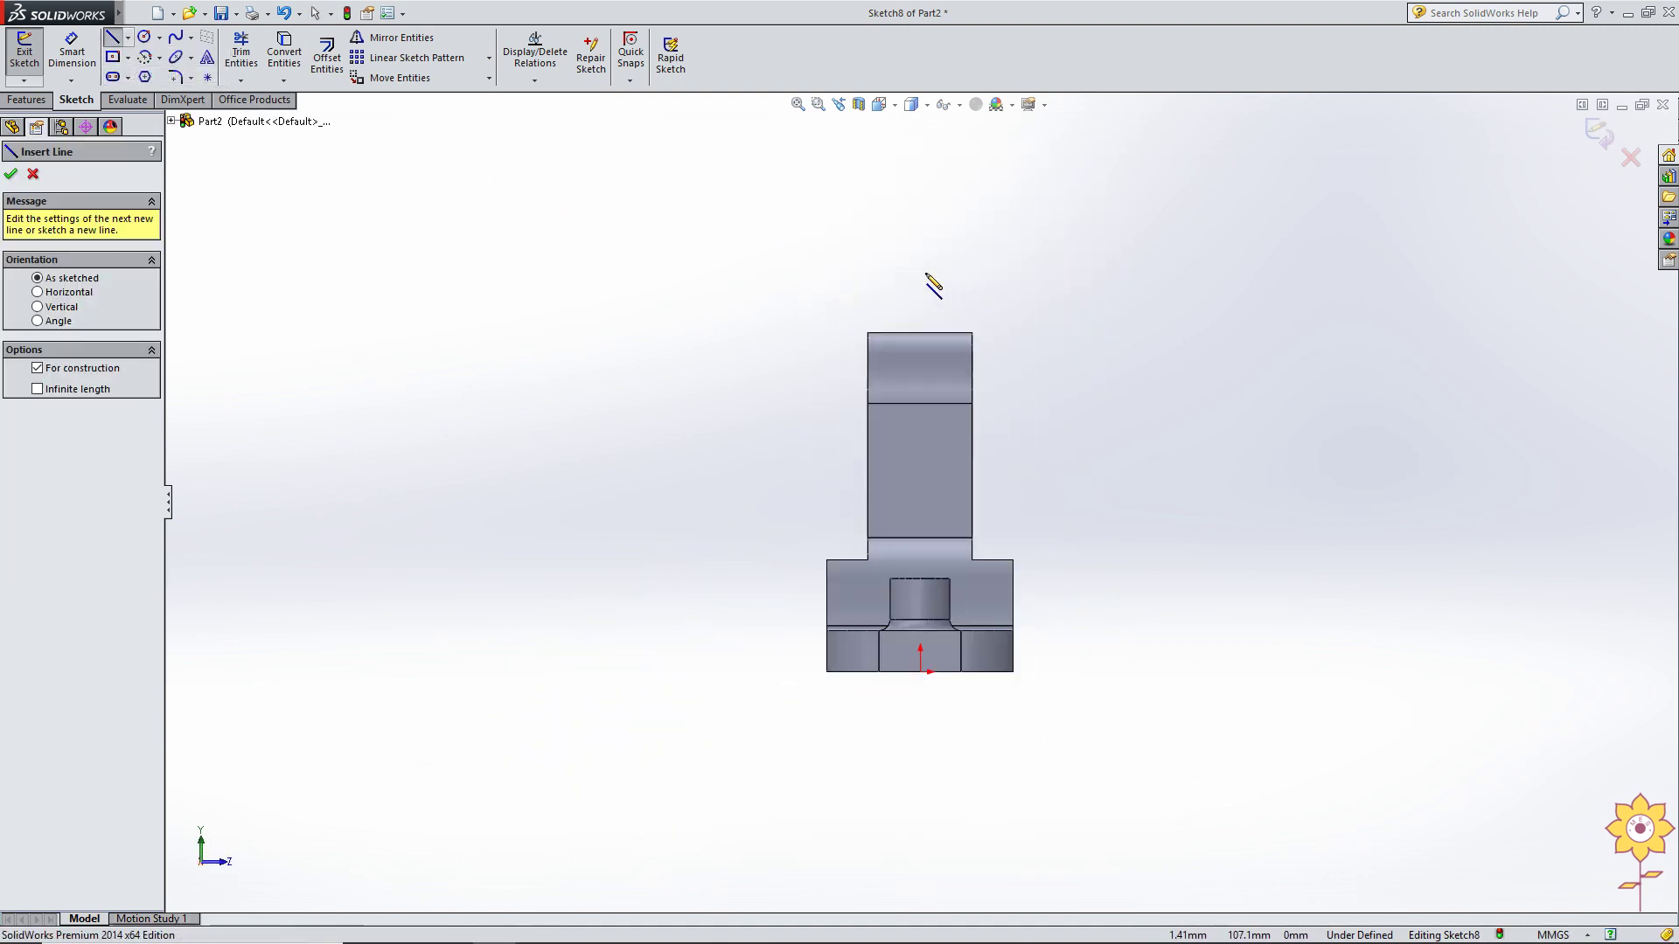
left_click_drag(920, 264, 920, 272)
right_click(607, 364)
left_click(638, 364)
scroll(831, 320, "down", 3)
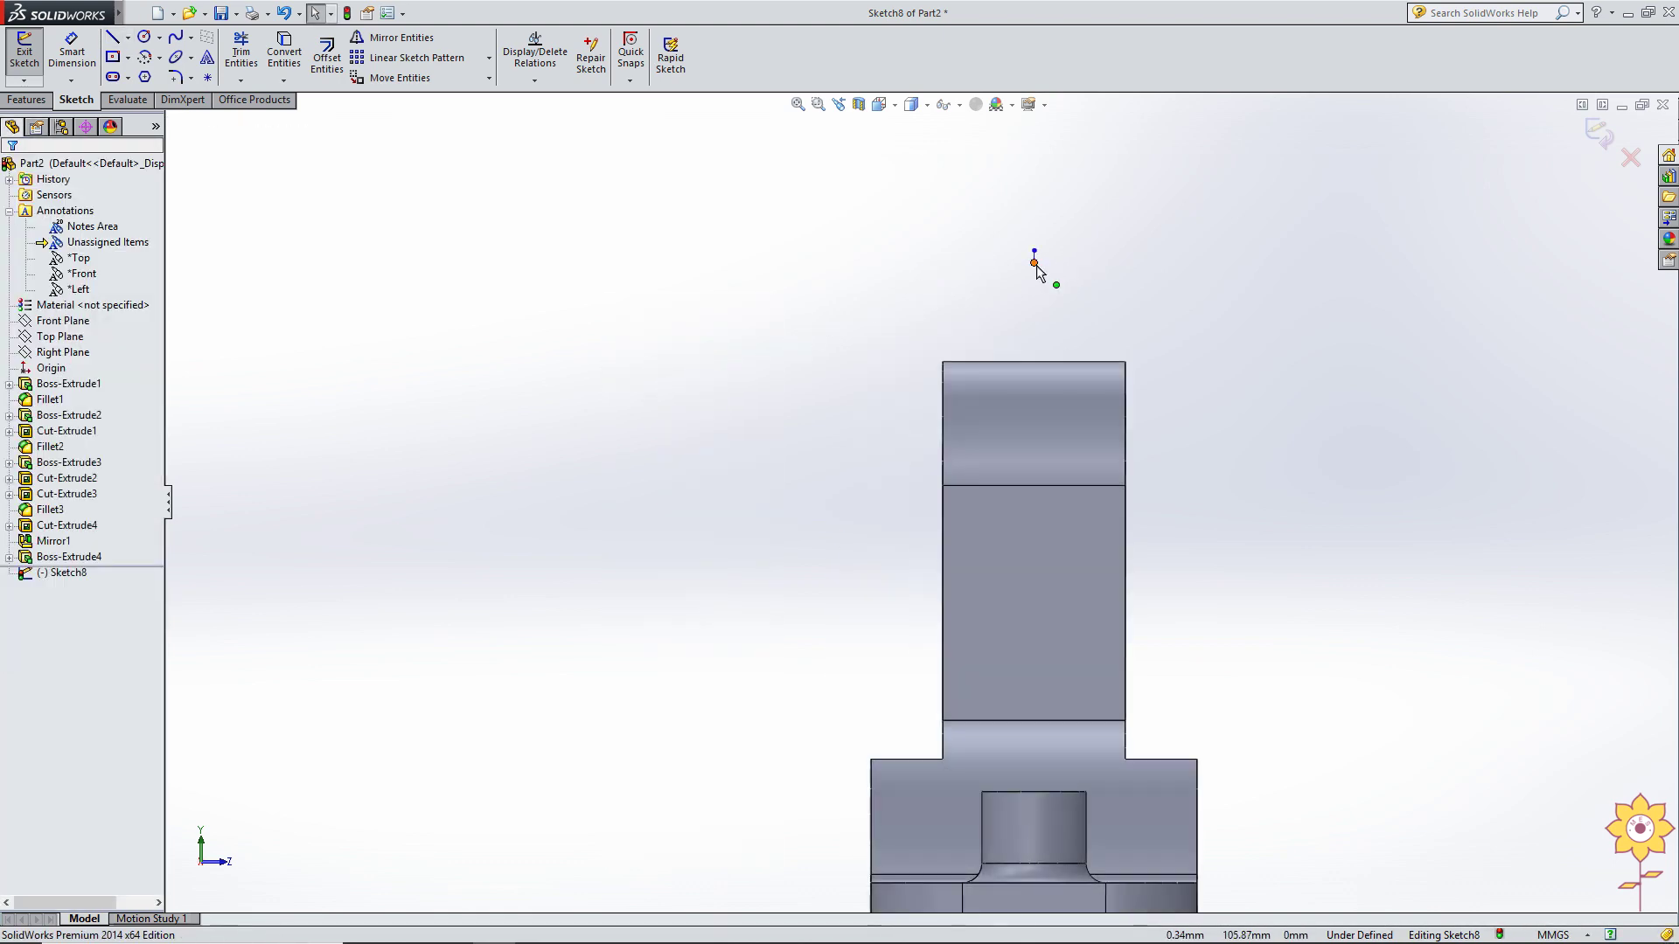
left_click_drag(1035, 265, 1042, 781)
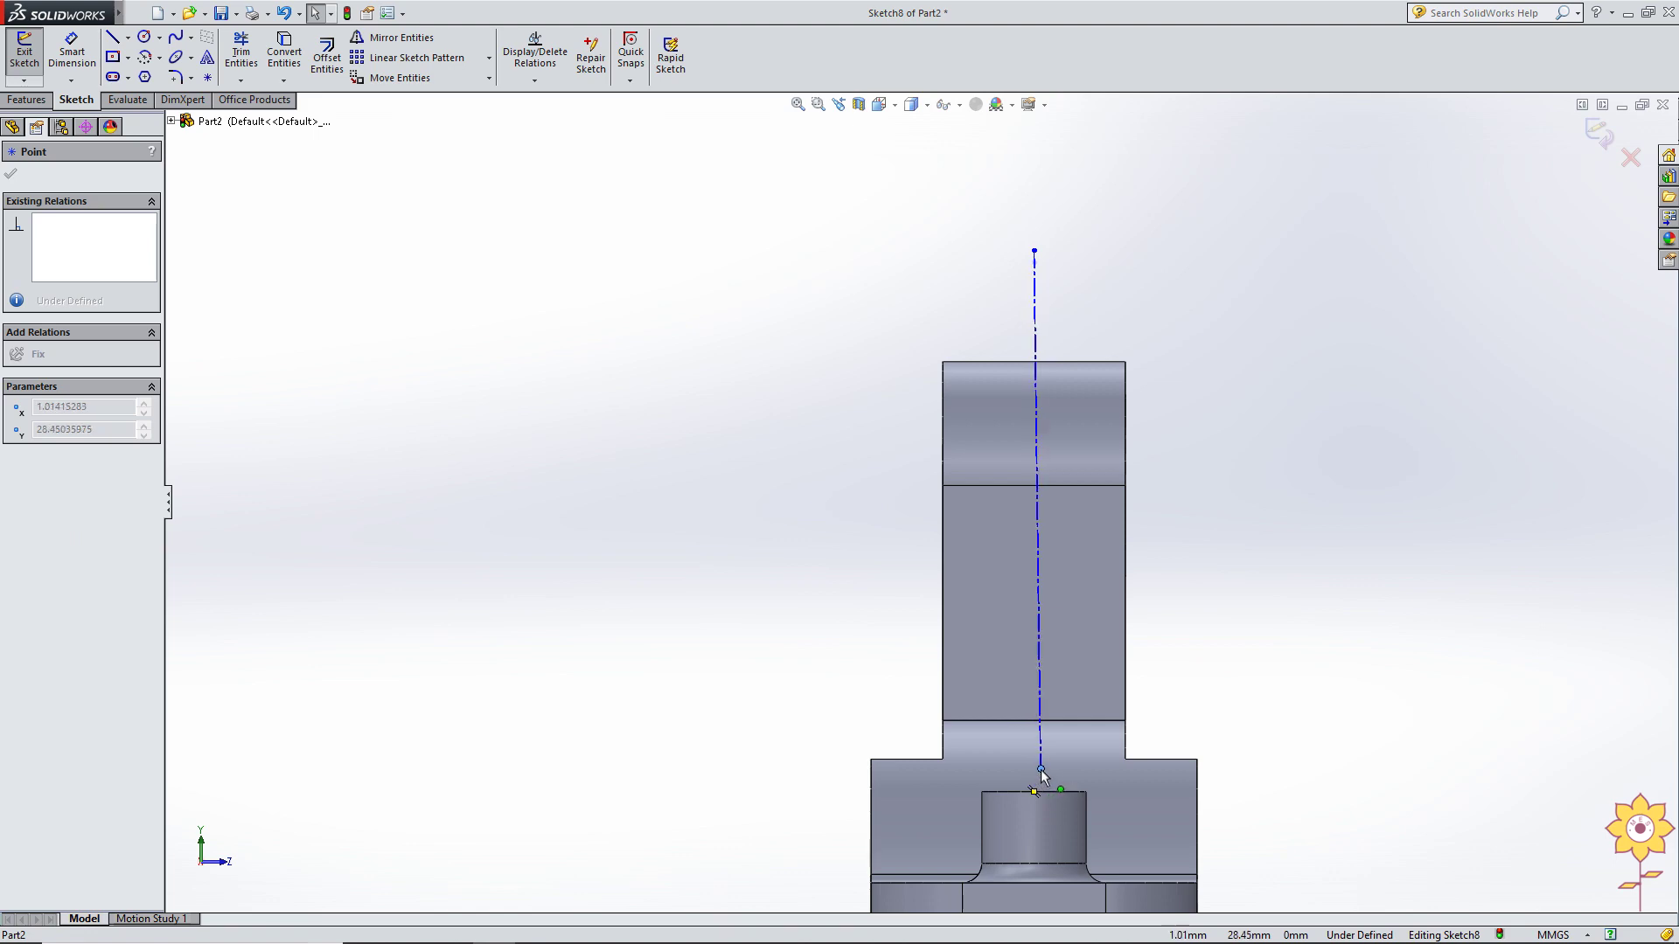
scroll(962, 612, "up", 3)
left_click_drag(980, 678, 968, 794)
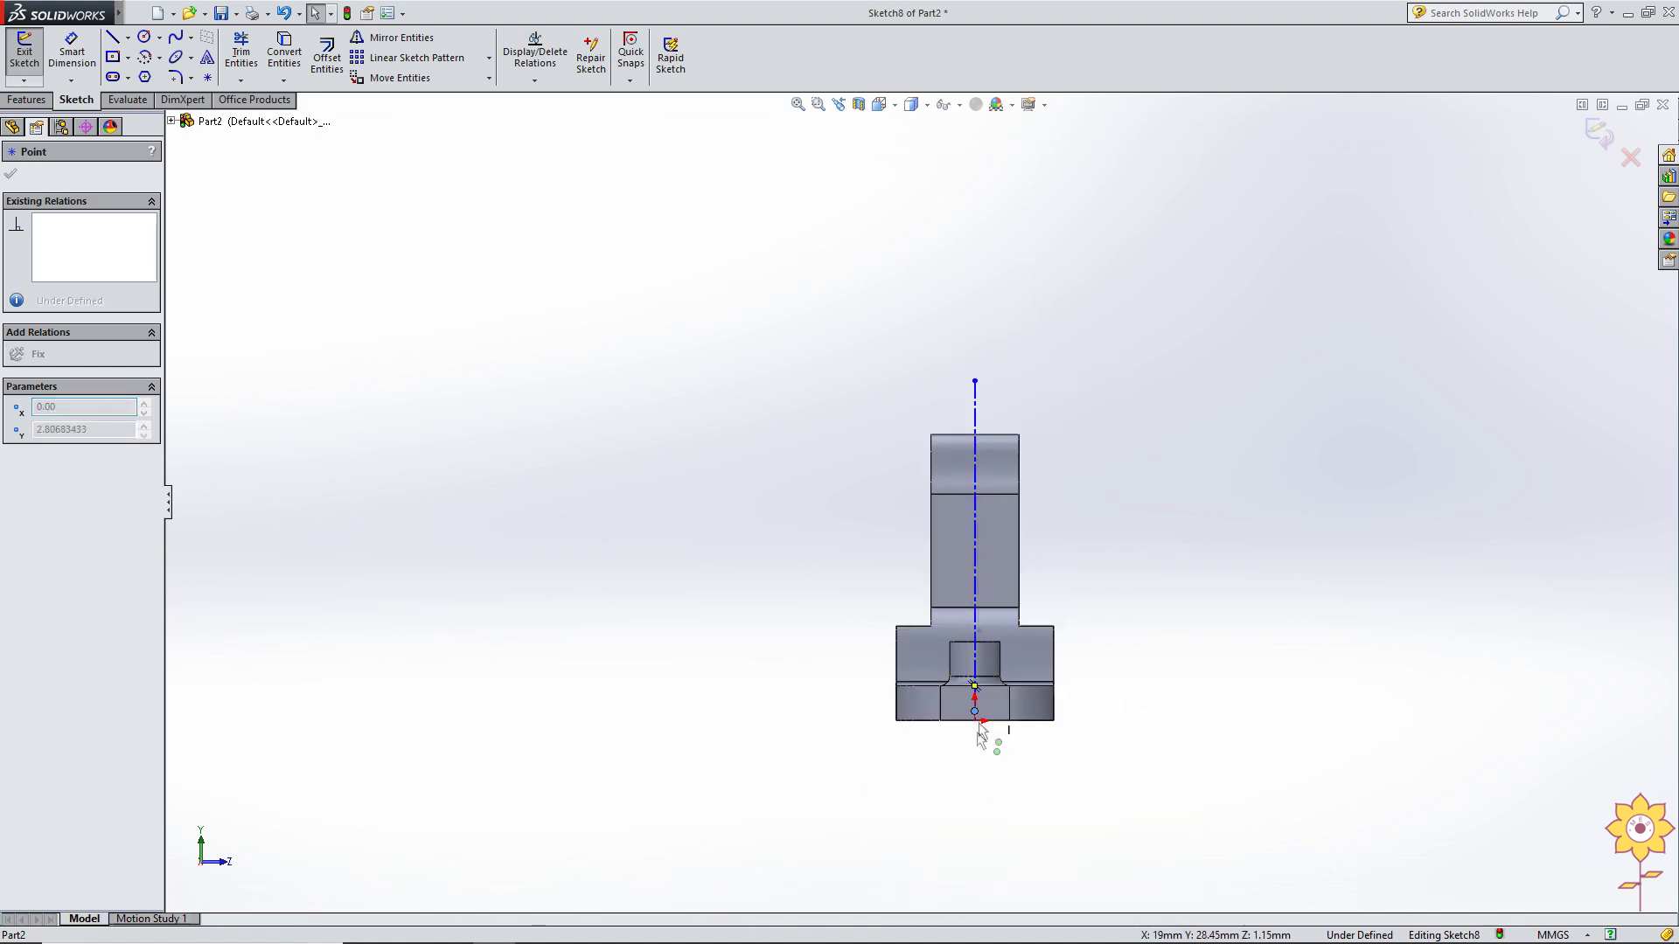
left_click(829, 645)
Constrain the centerline Vertical and Coincident with the origin, then zoom to fit.
scroll(940, 795, "down", 2)
left_click(998, 549)
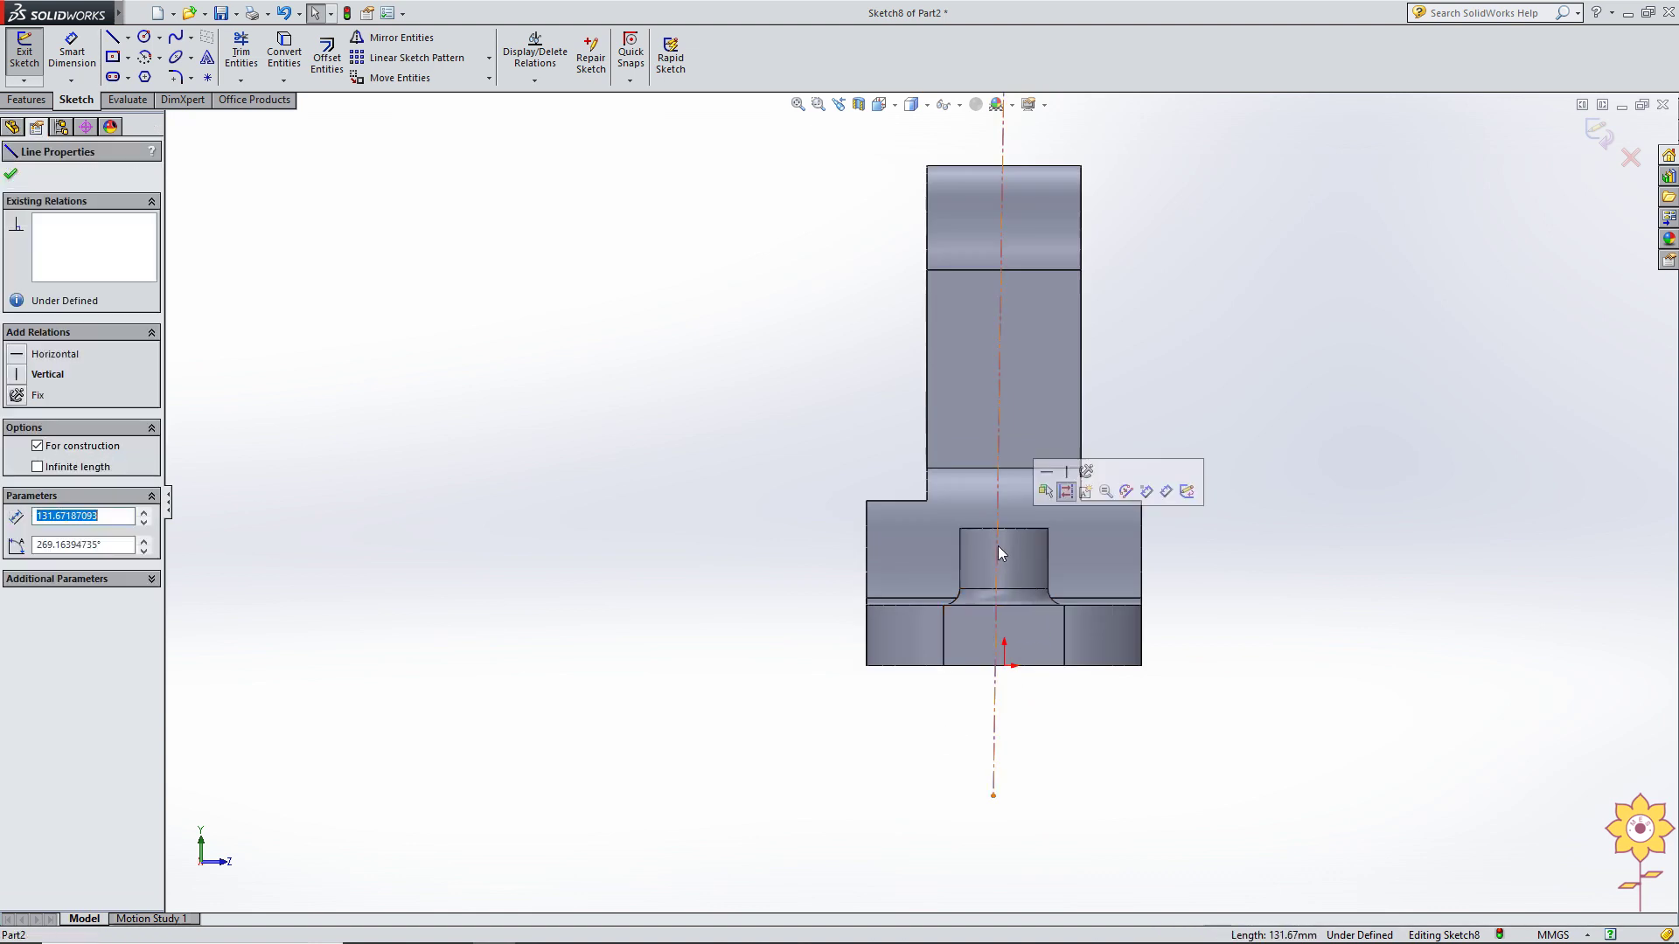
left_click(22, 374)
left_click(535, 309)
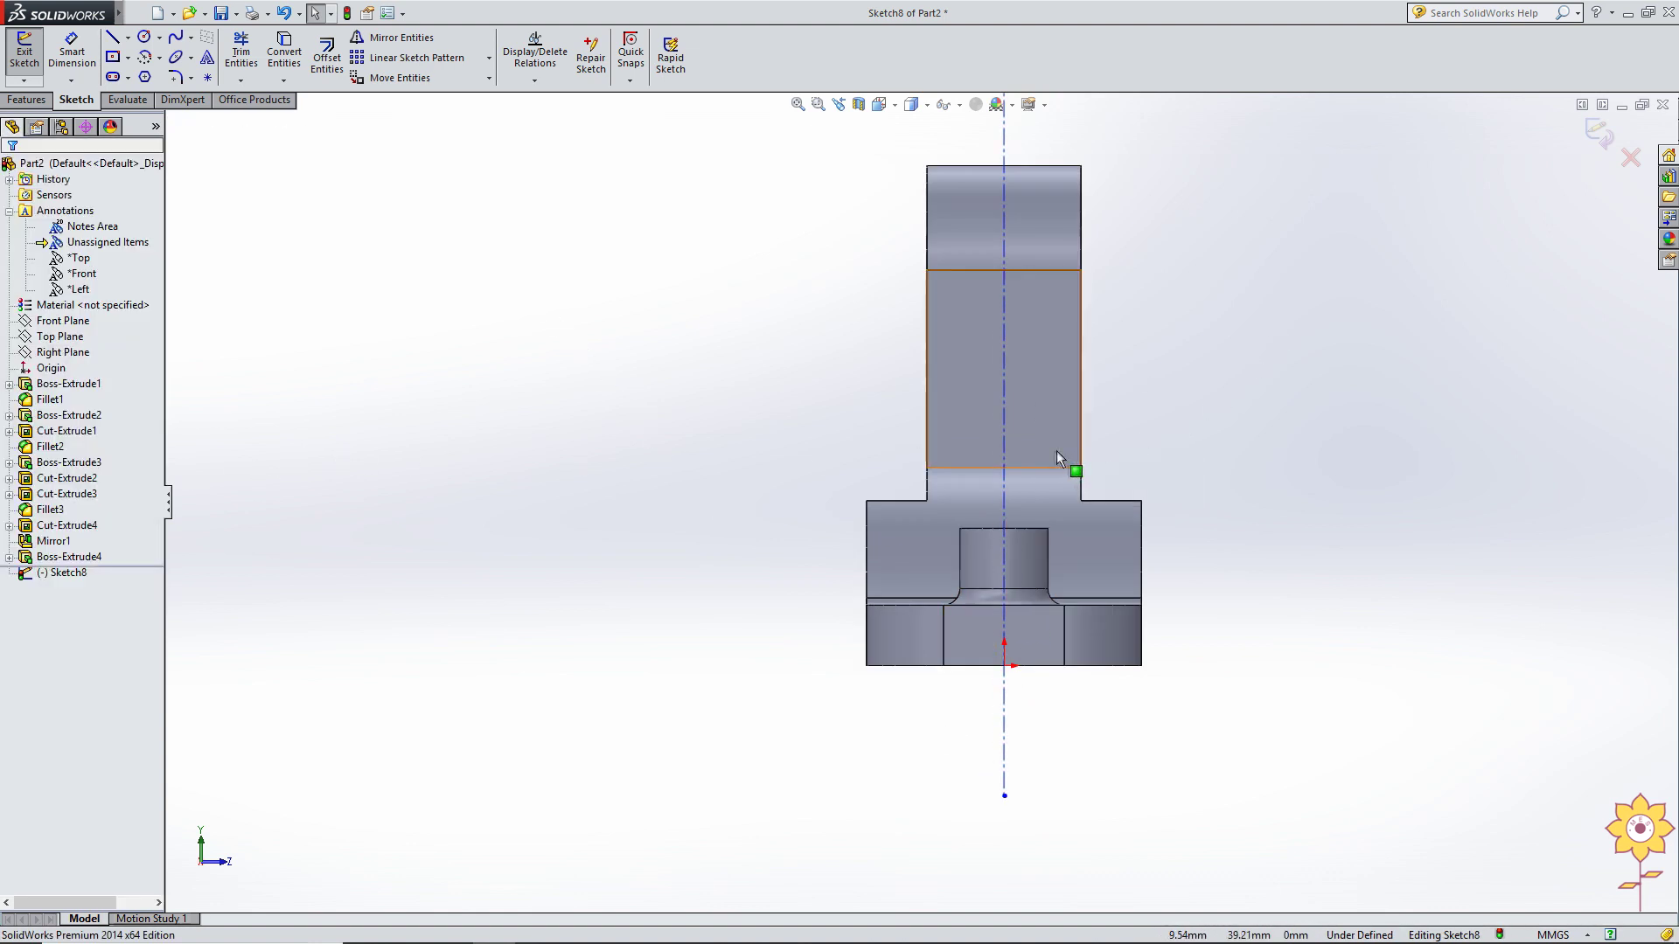
left_click(1005, 447)
scroll(1028, 653, "down", 2)
scroll(1032, 657, "down", 2)
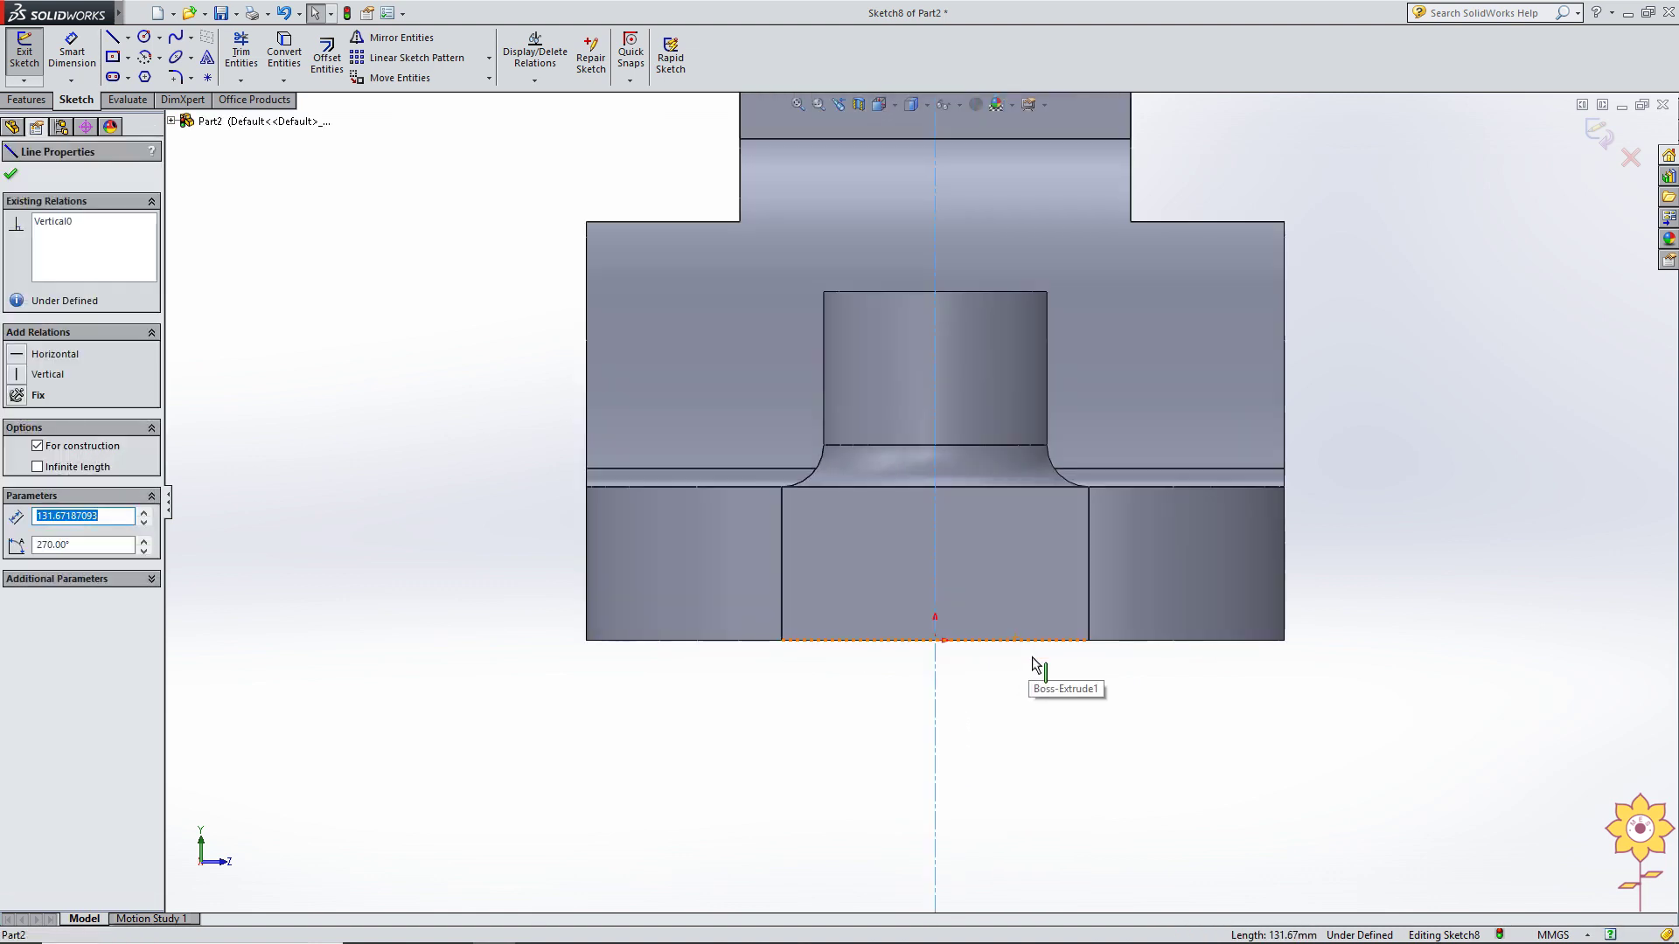
left_click(936, 641, "ctrl")
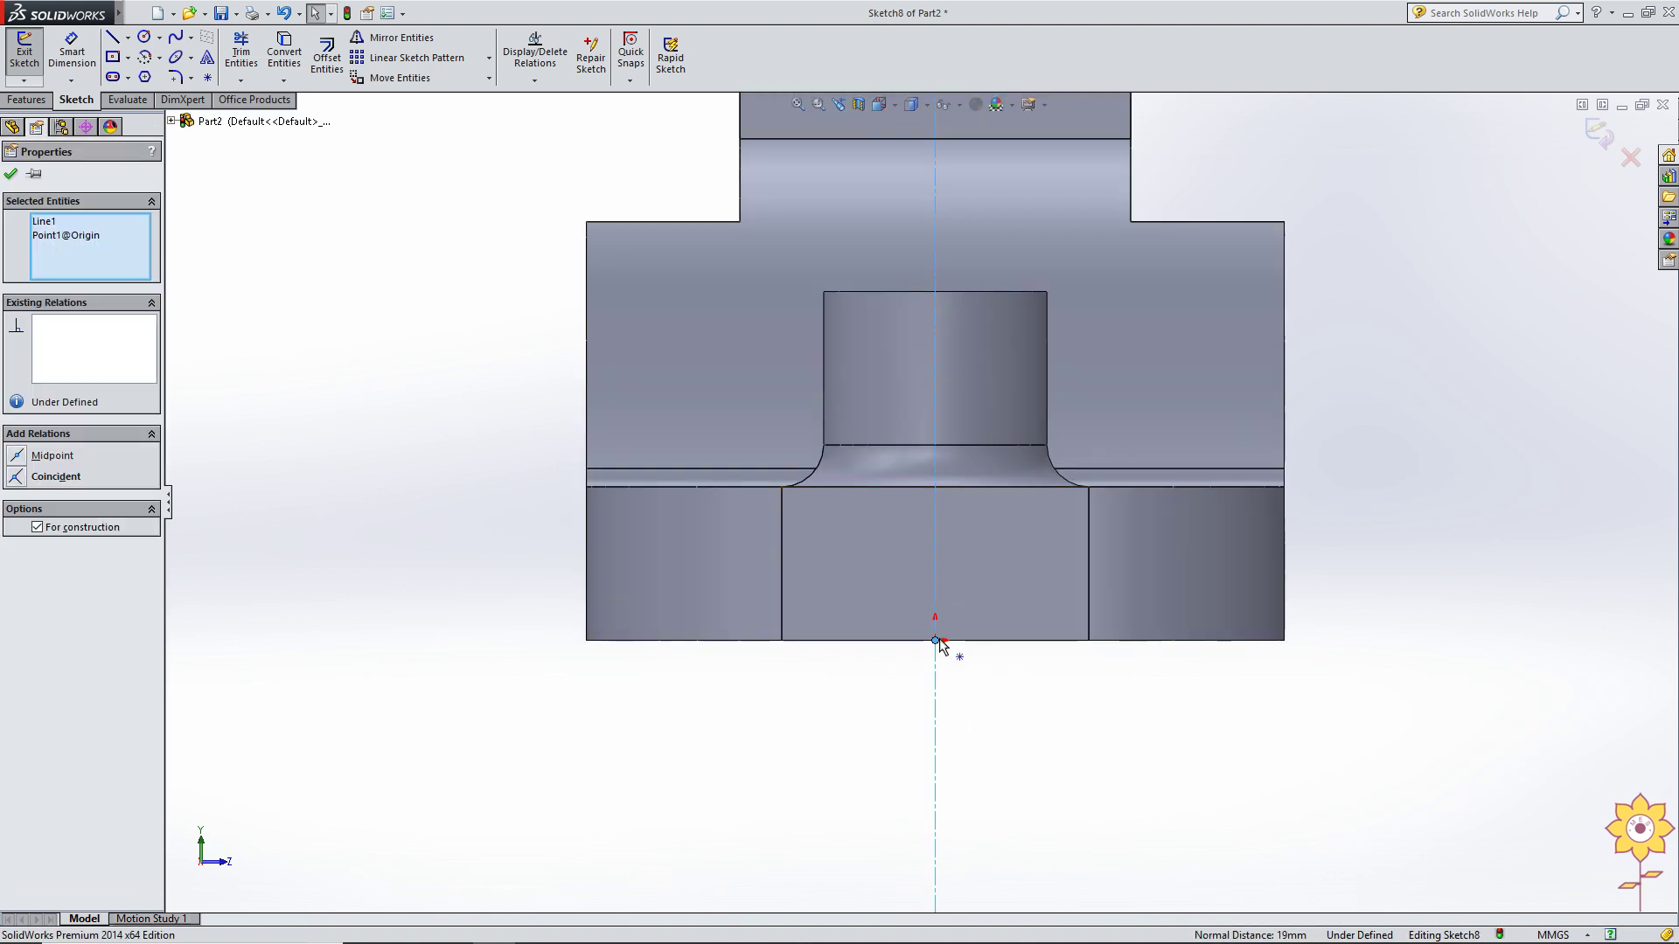
left_click(43, 477)
left_click(368, 546)
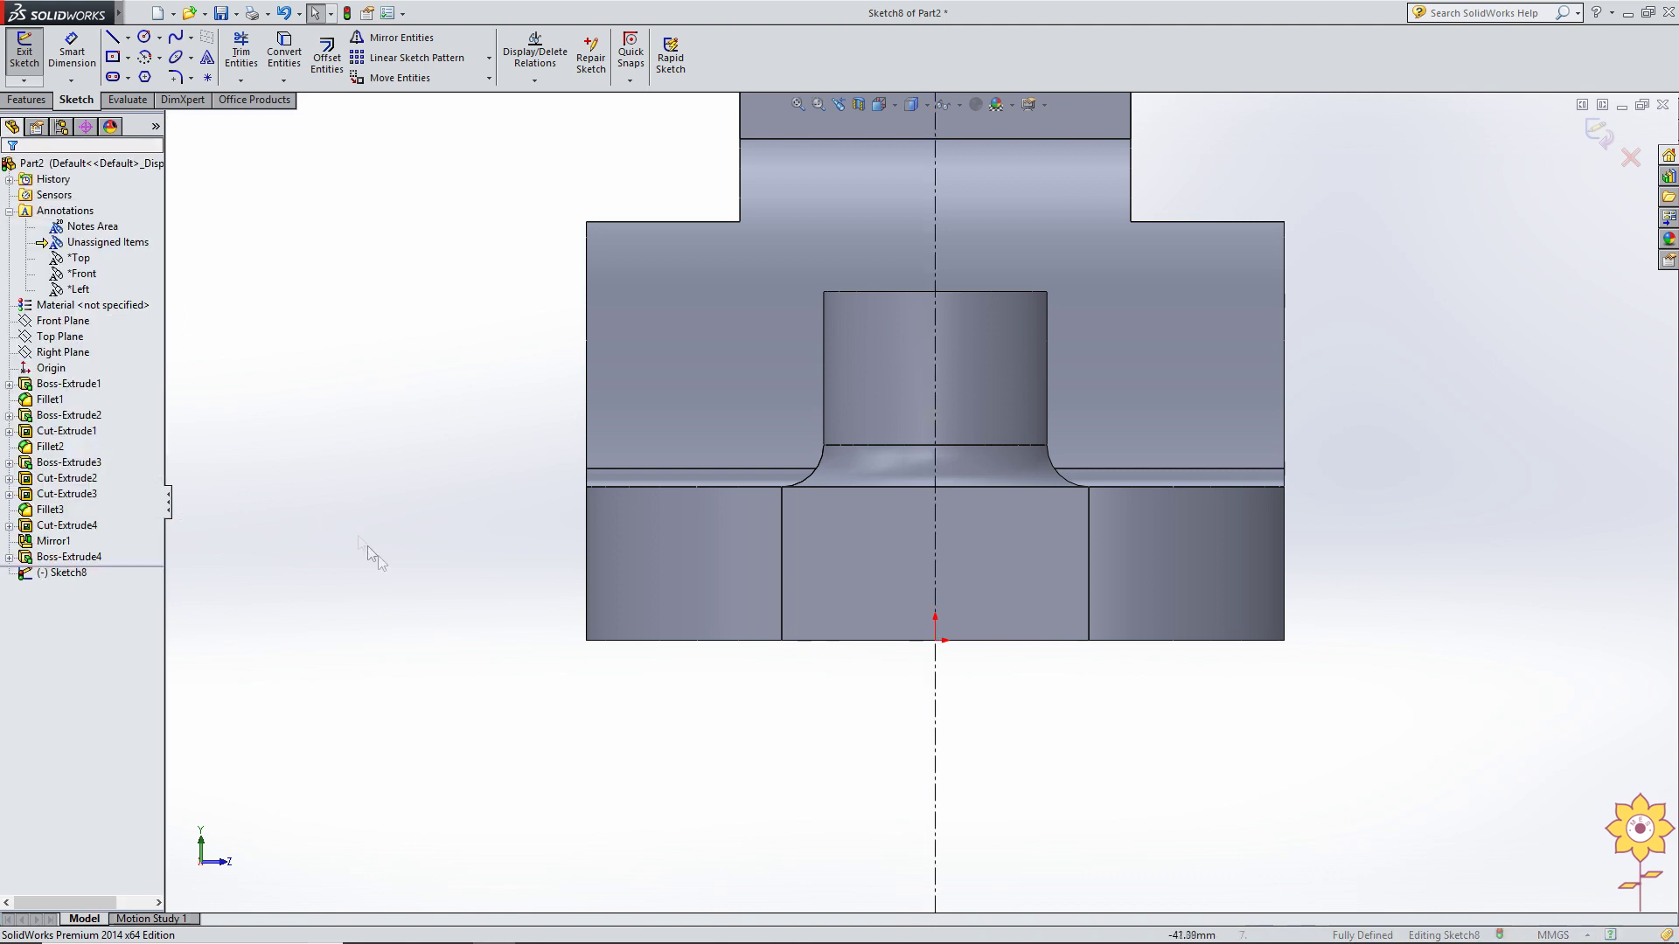
key("z")
key("z")
key("z")
key("z")
key("f")
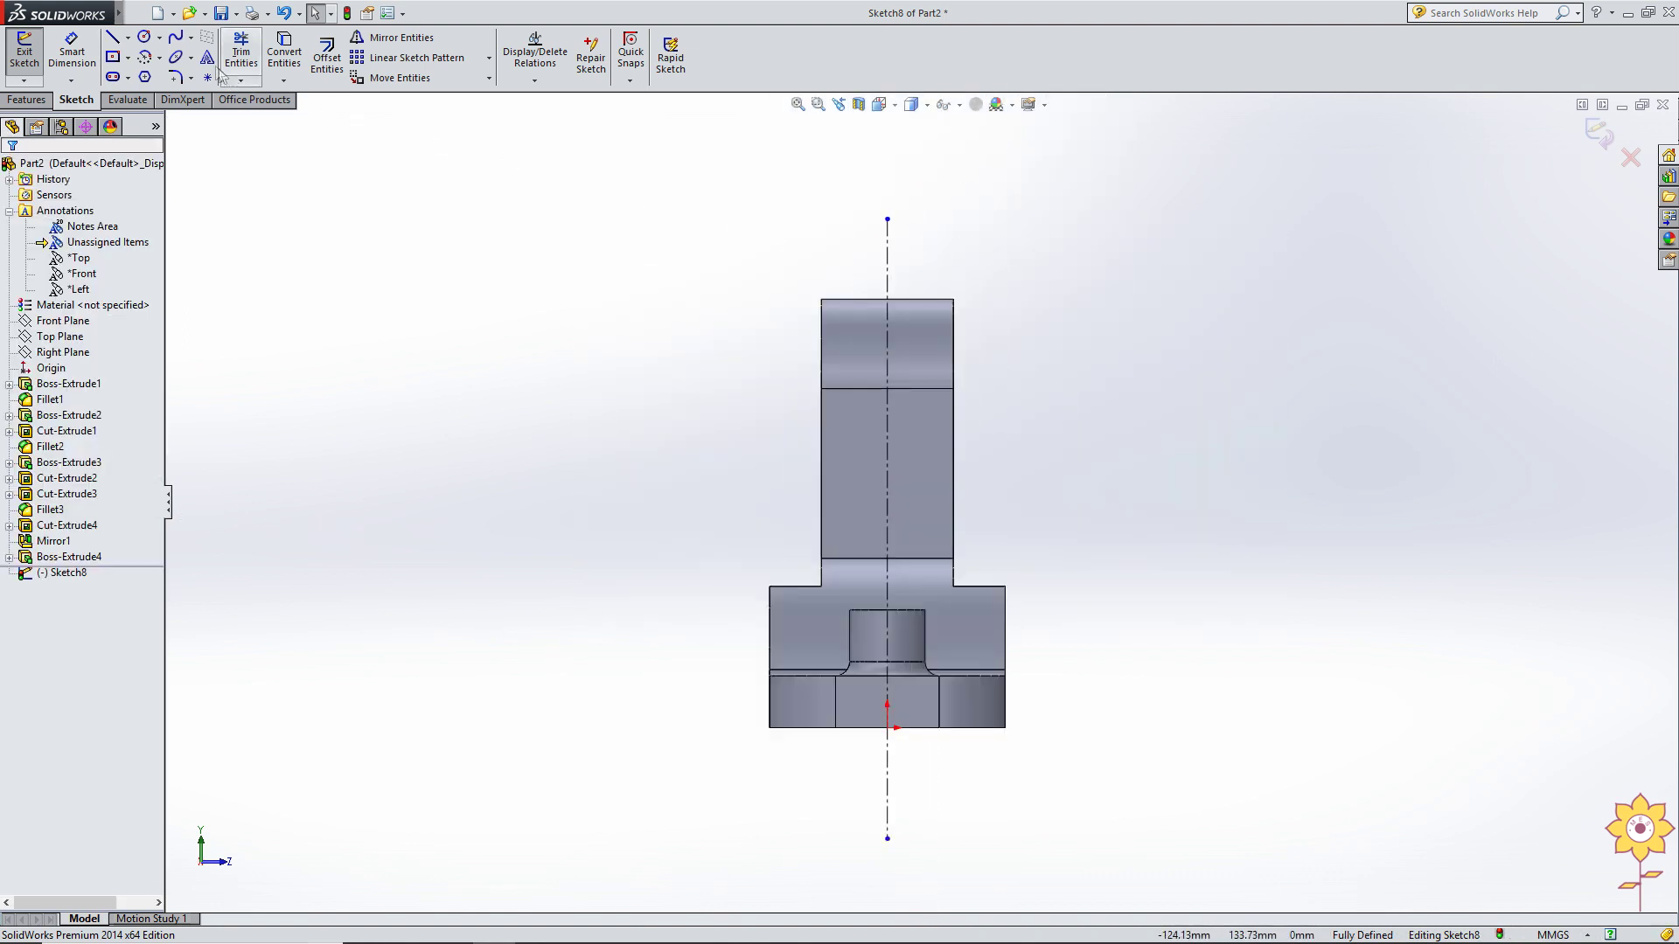
Draw a centerline across the lug top and a center rectangle centred on it.
left_click(128, 39)
left_click(157, 74)
scroll(825, 273, "down", 2)
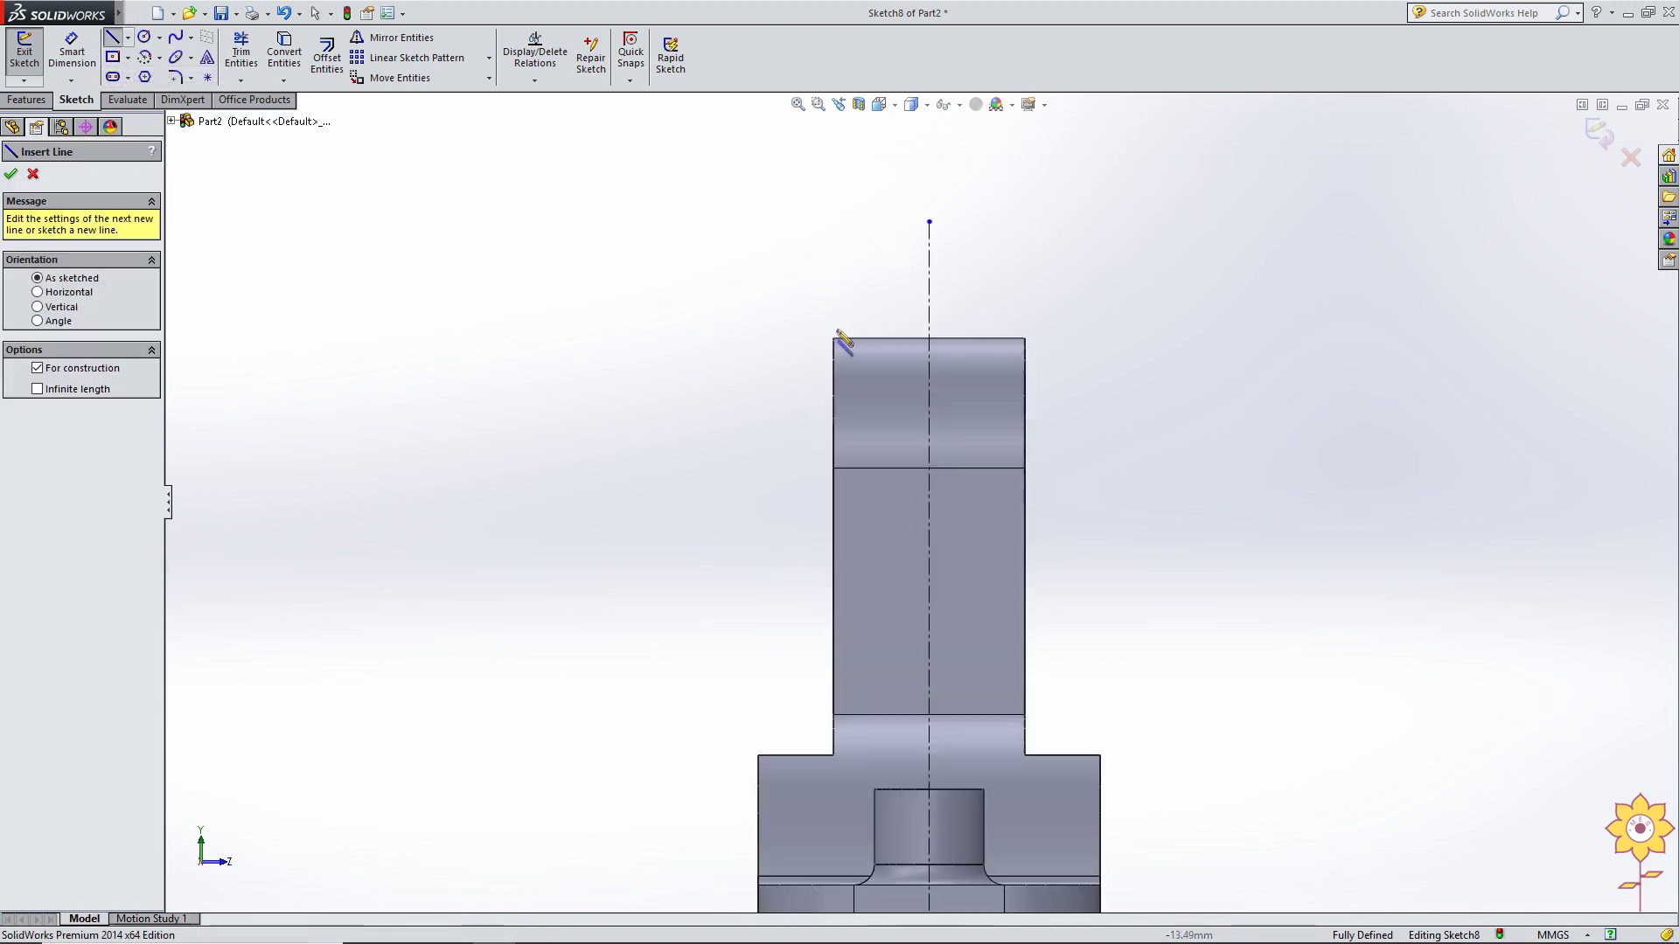
left_click(834, 339)
left_click(1024, 338)
right_click(757, 276)
left_click(768, 280)
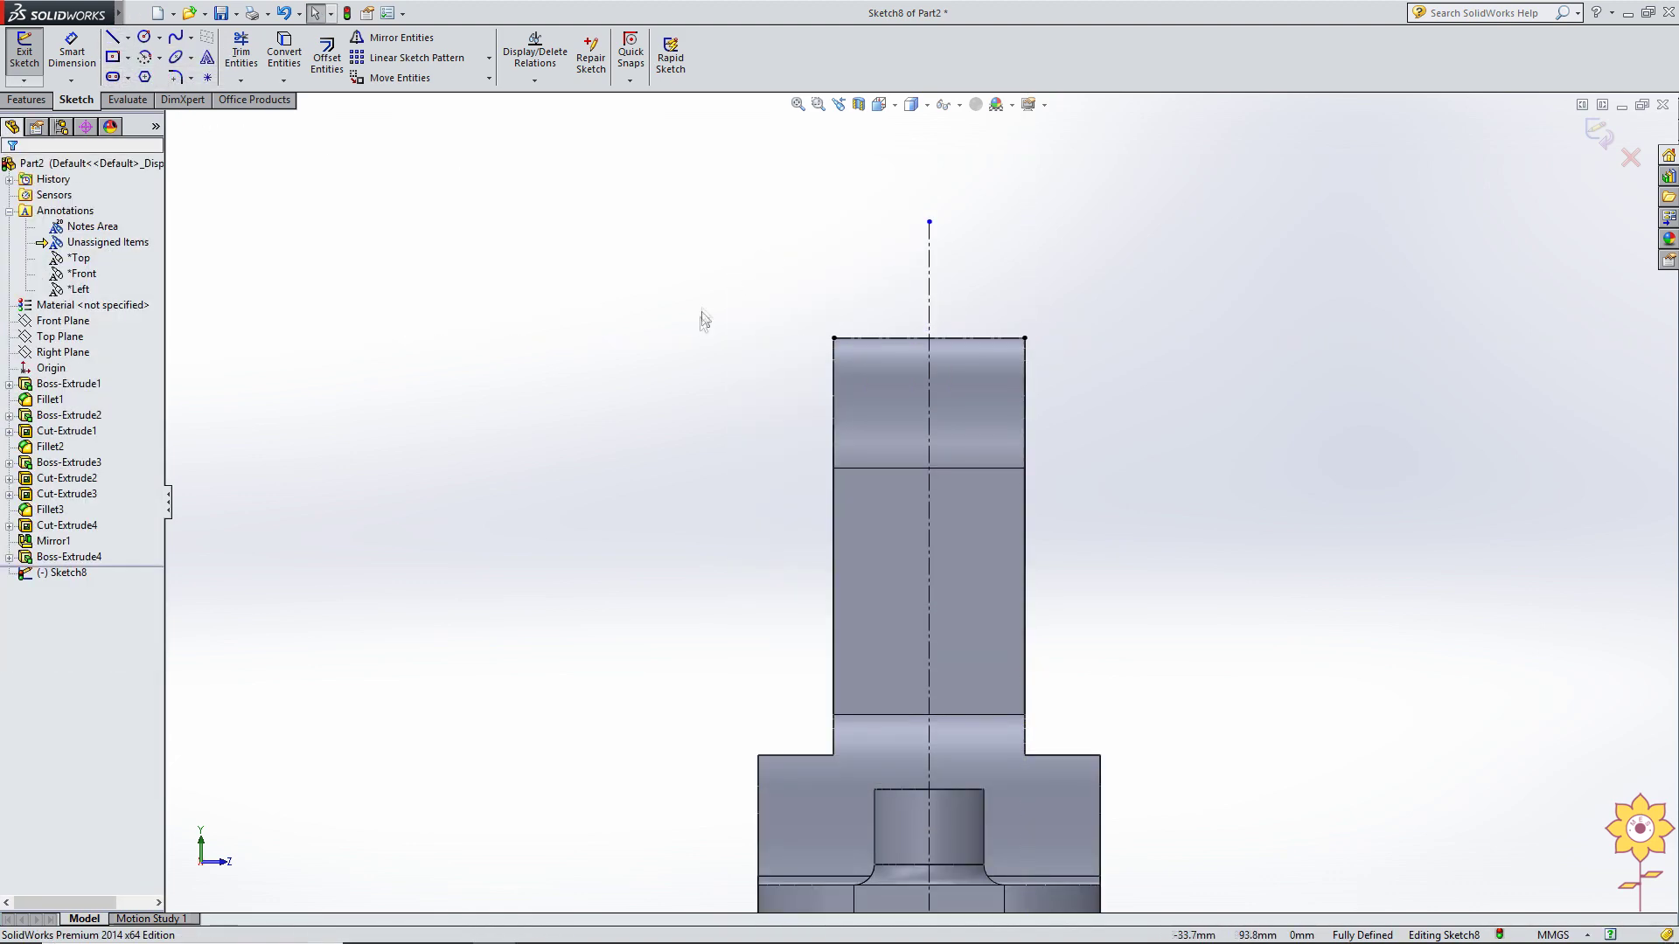
left_click(112, 59)
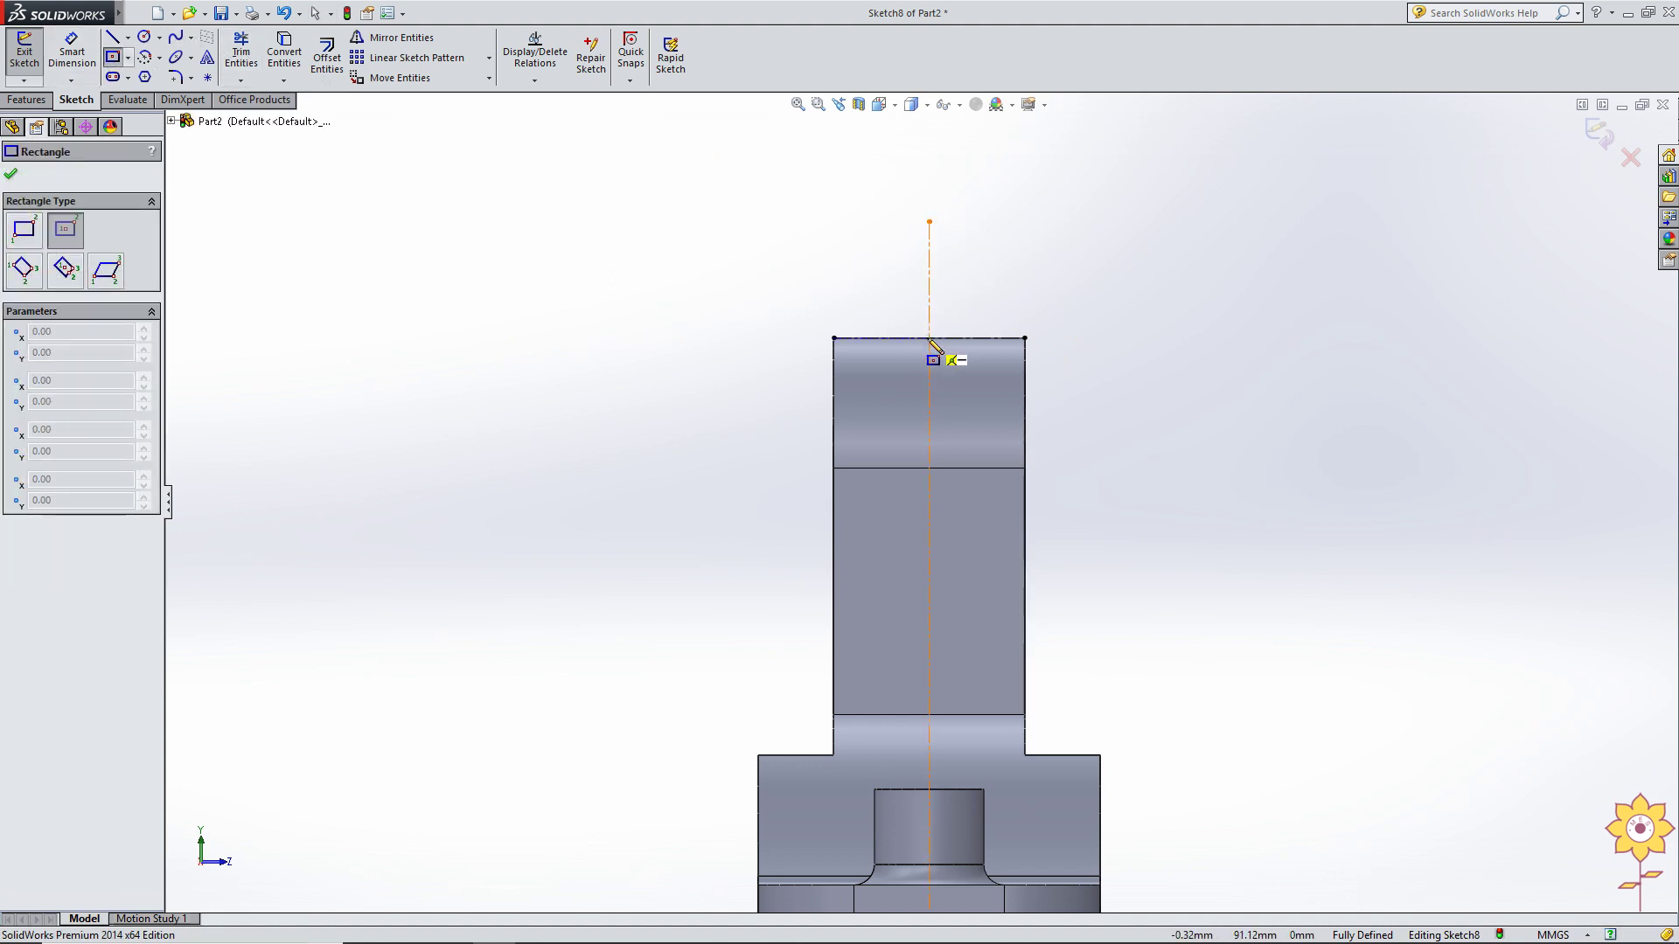
left_click(930, 340)
left_click(982, 279)
right_click(704, 182)
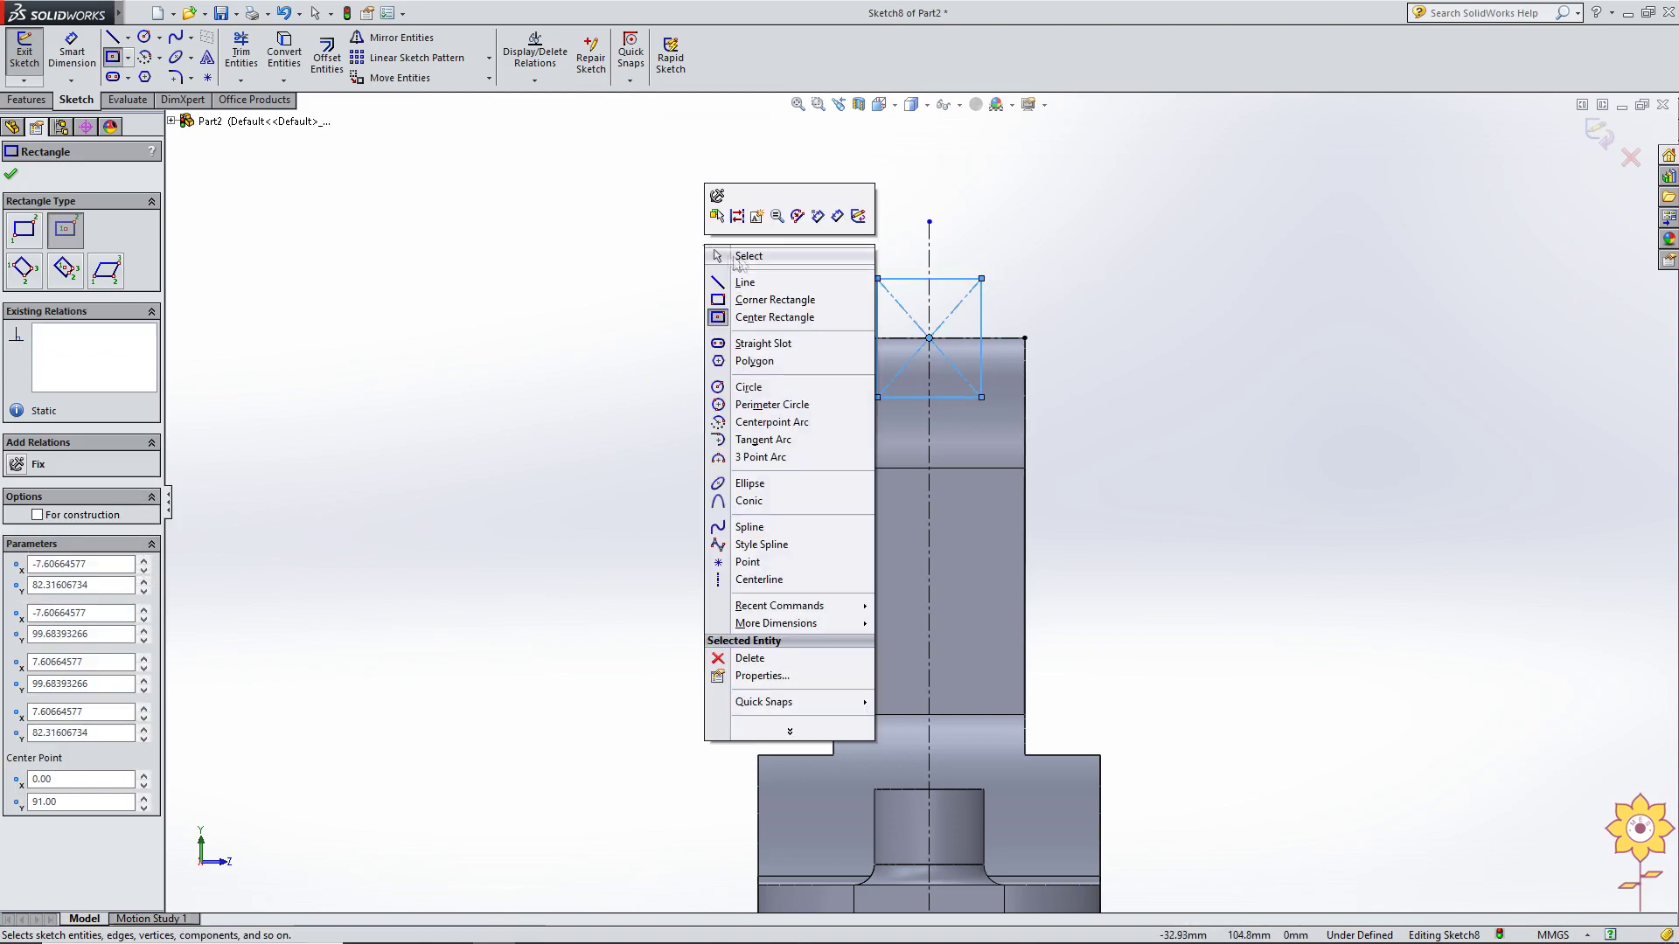
left_click(729, 255)
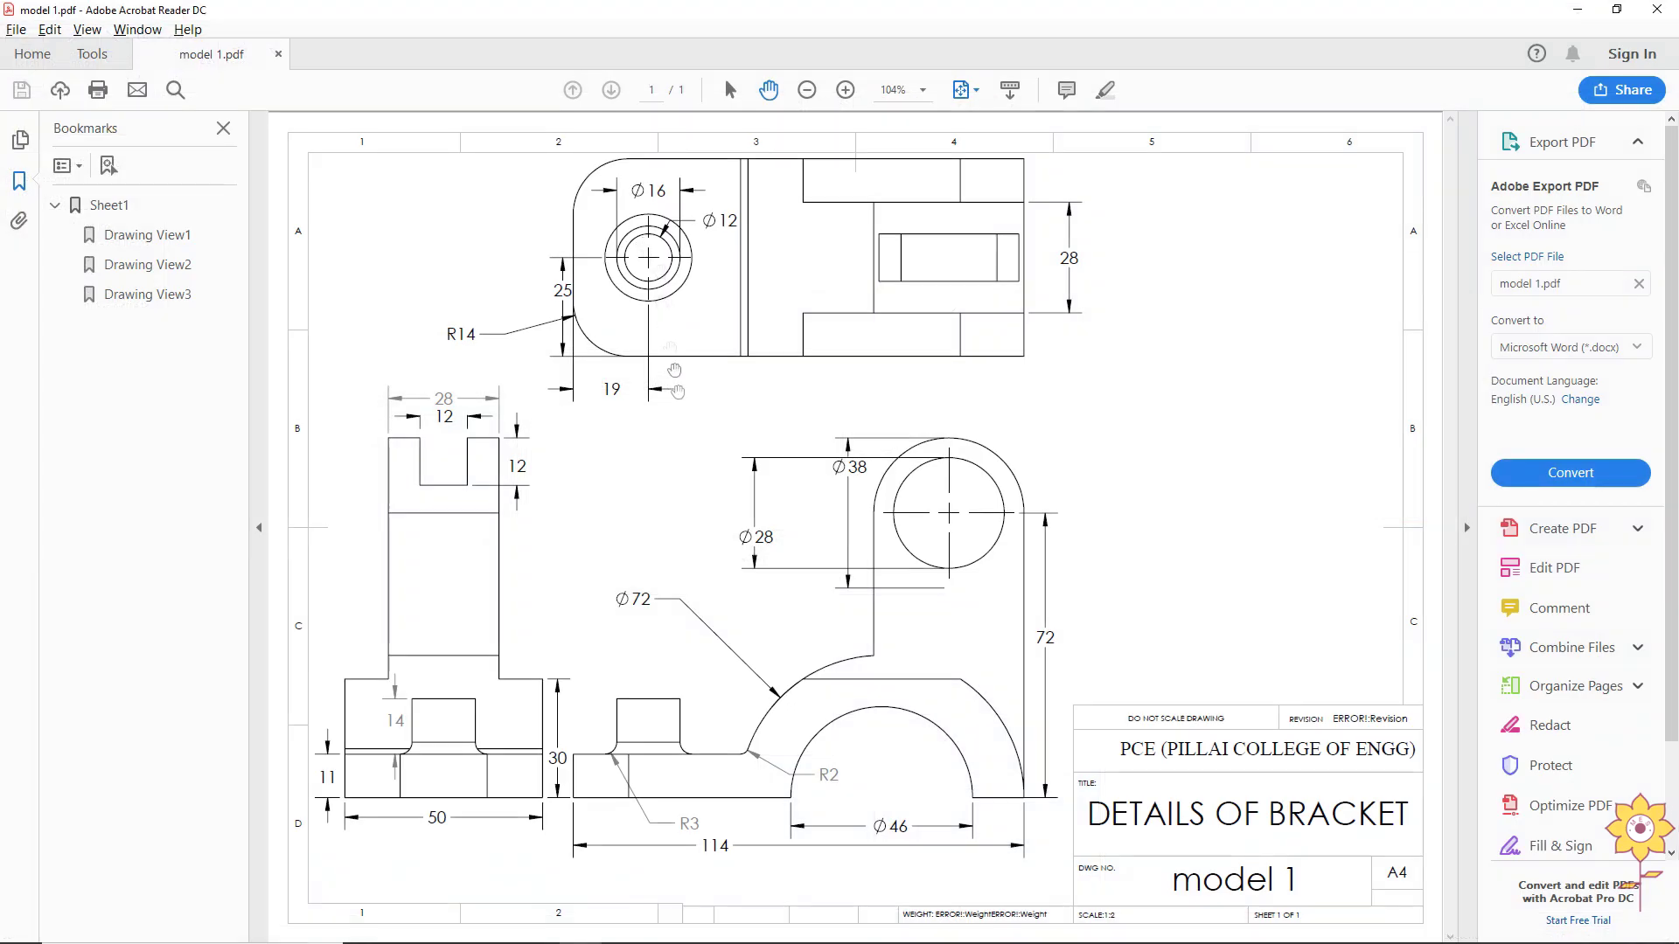
key("alt+Tab")
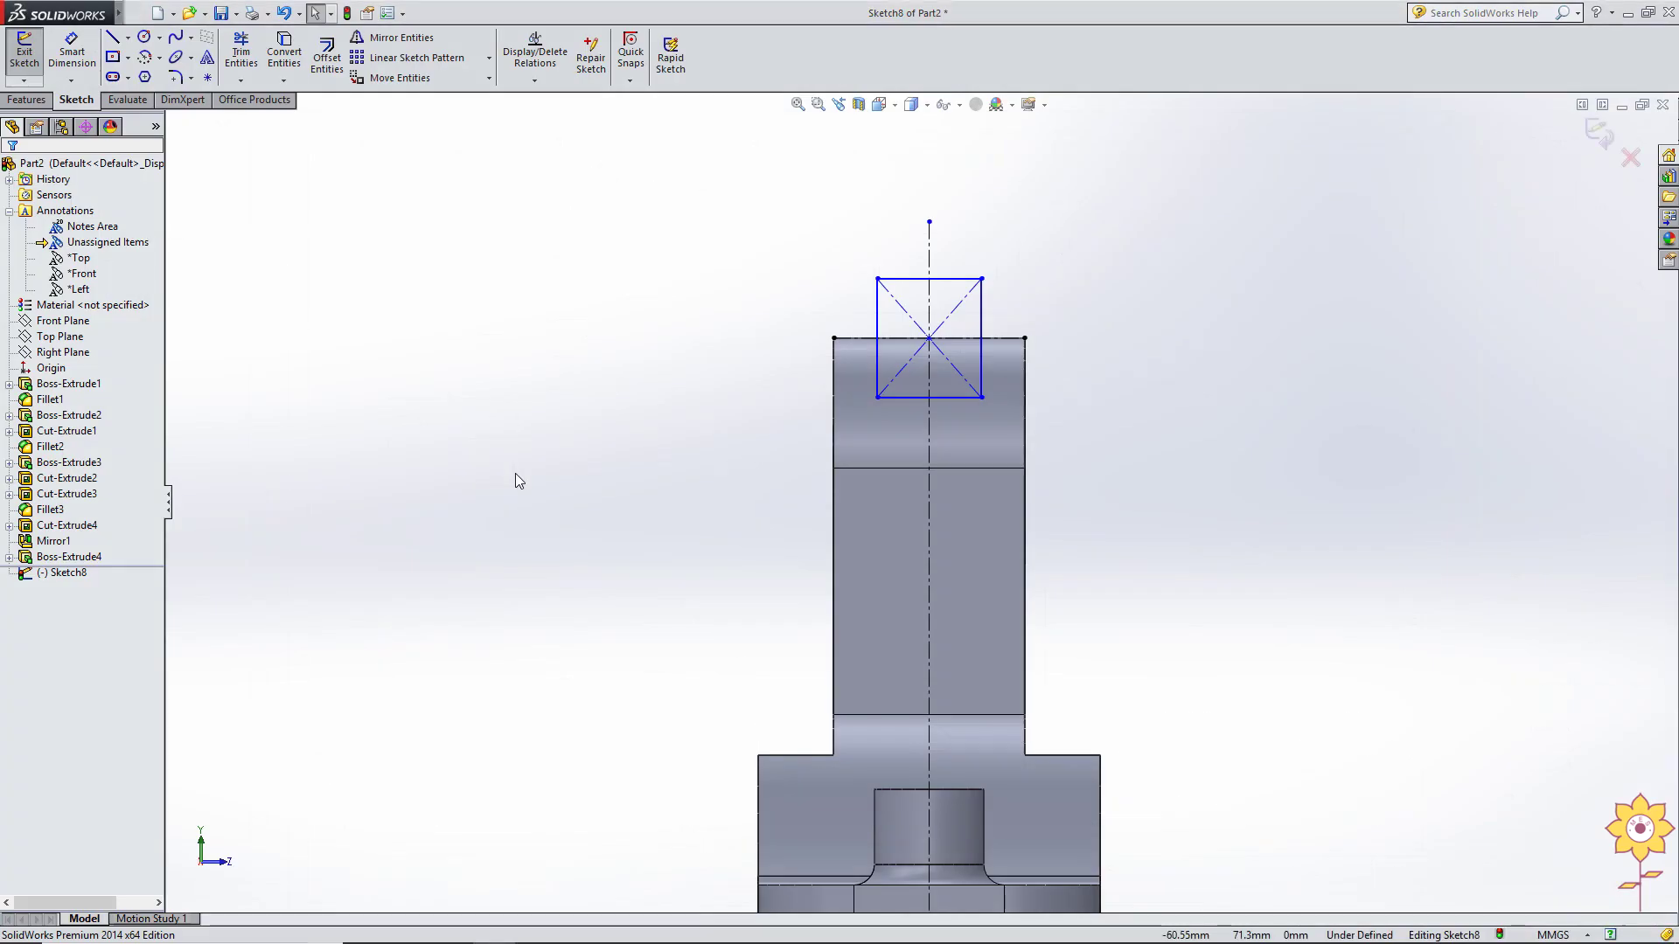
Dimension the rectangle 12 mm wide, reaching 12 mm below the lug's top edge.
left_click(72, 53)
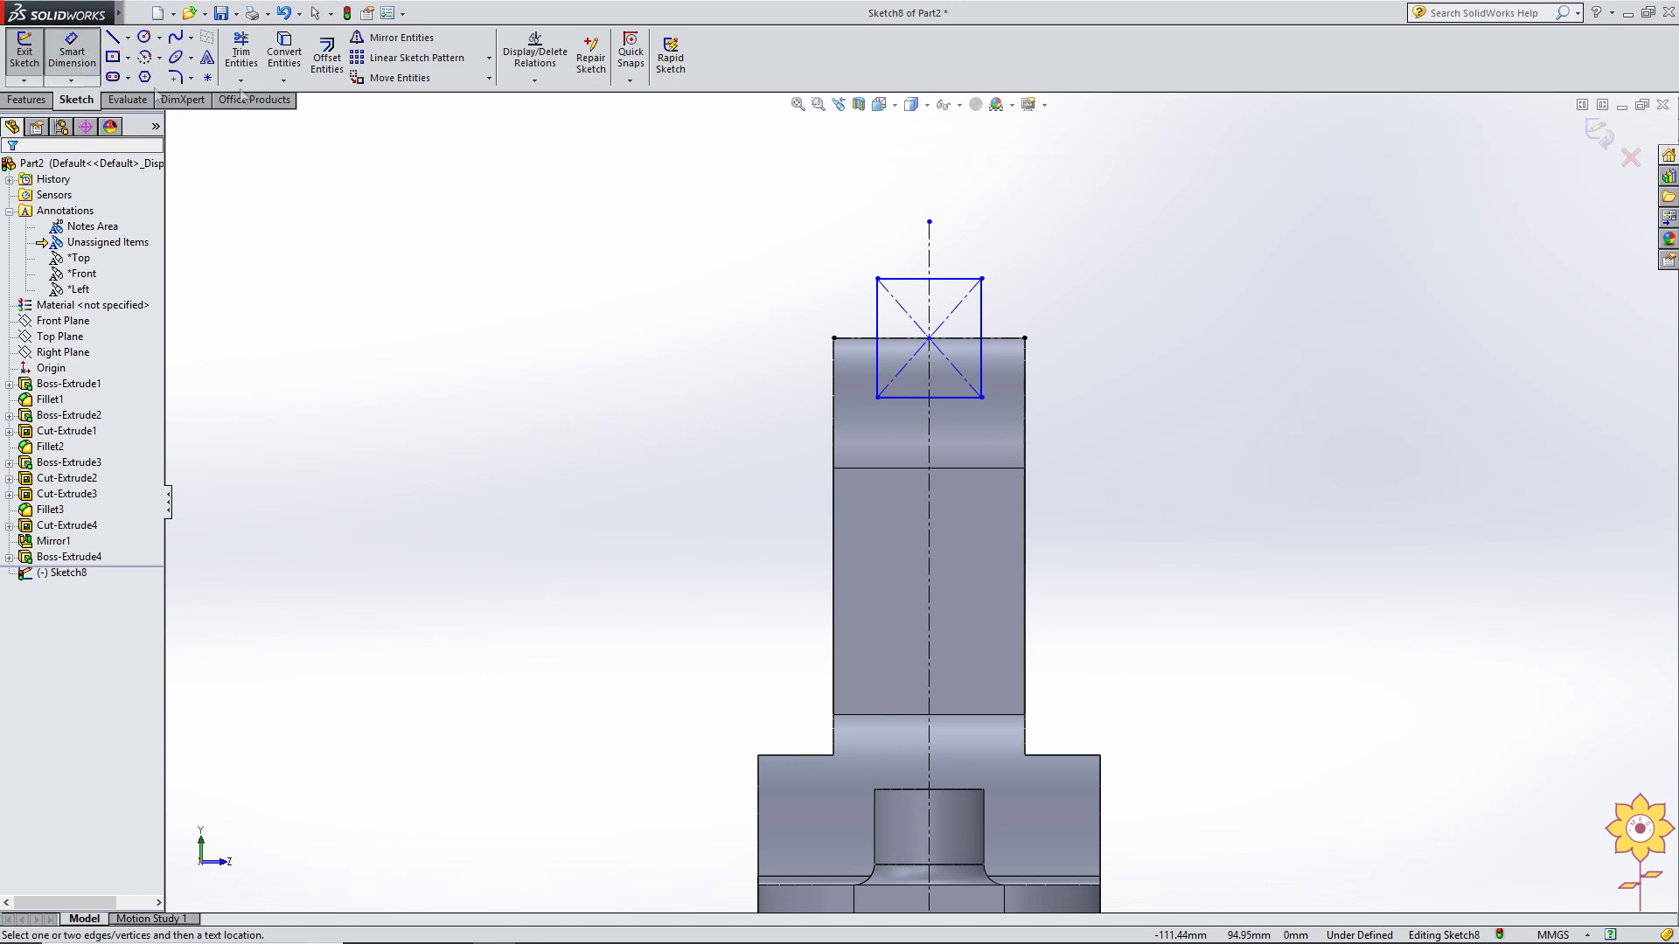
left_click(915, 280)
type("12")
key("Return")
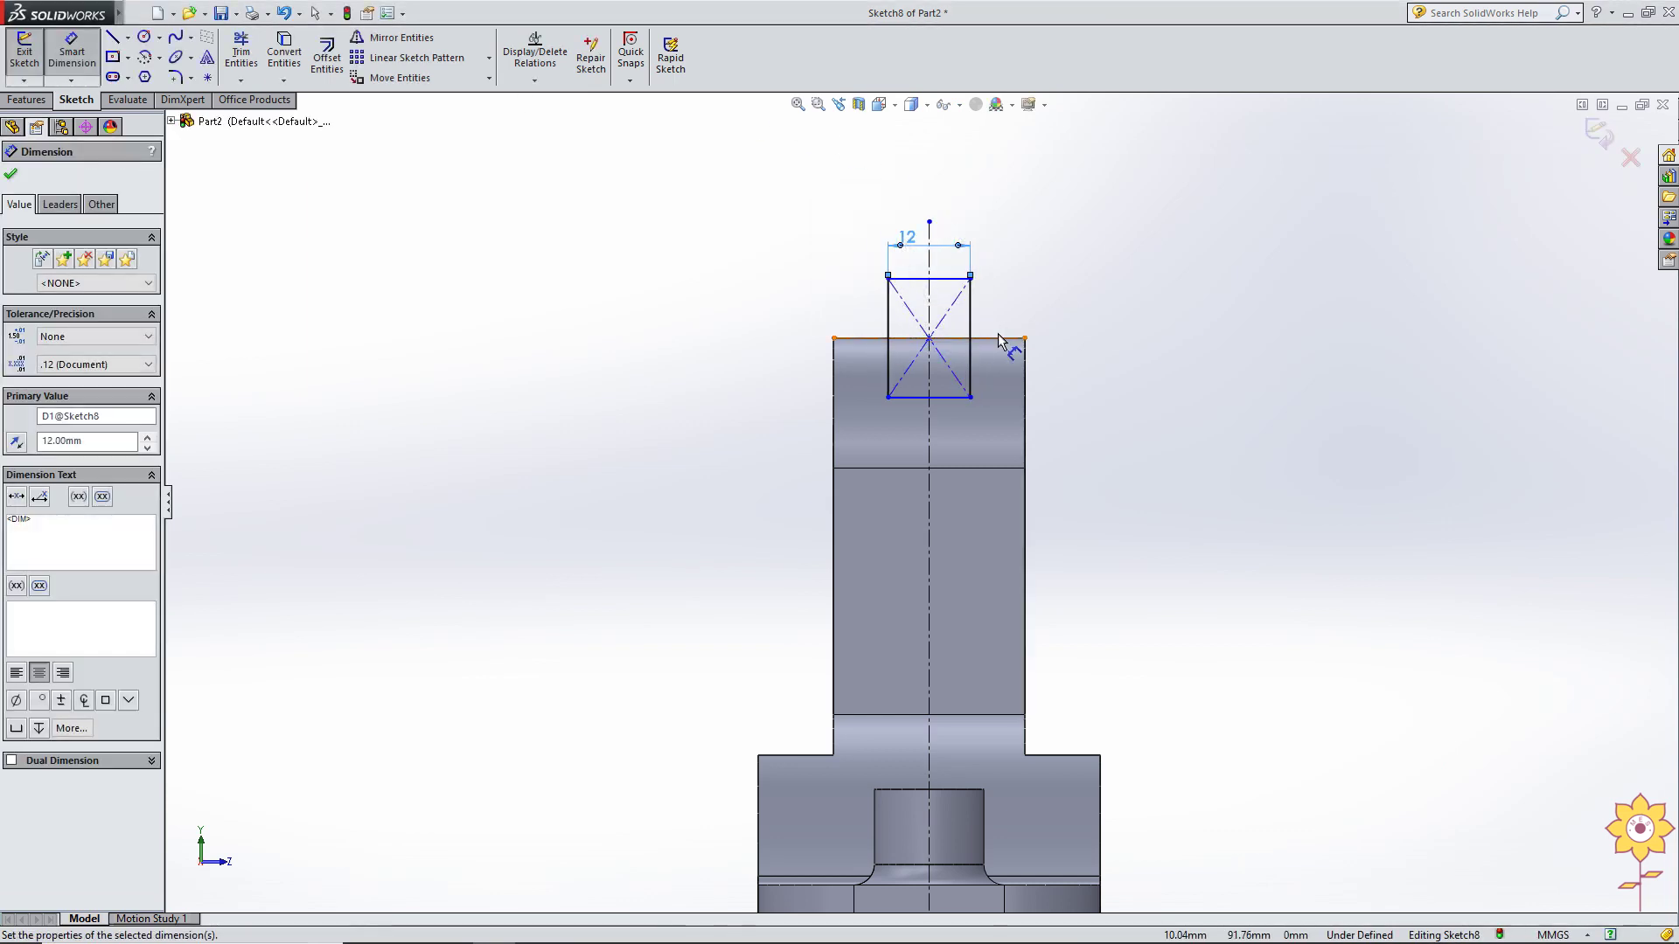
left_click(1000, 338)
left_click(944, 396)
left_click(1079, 363)
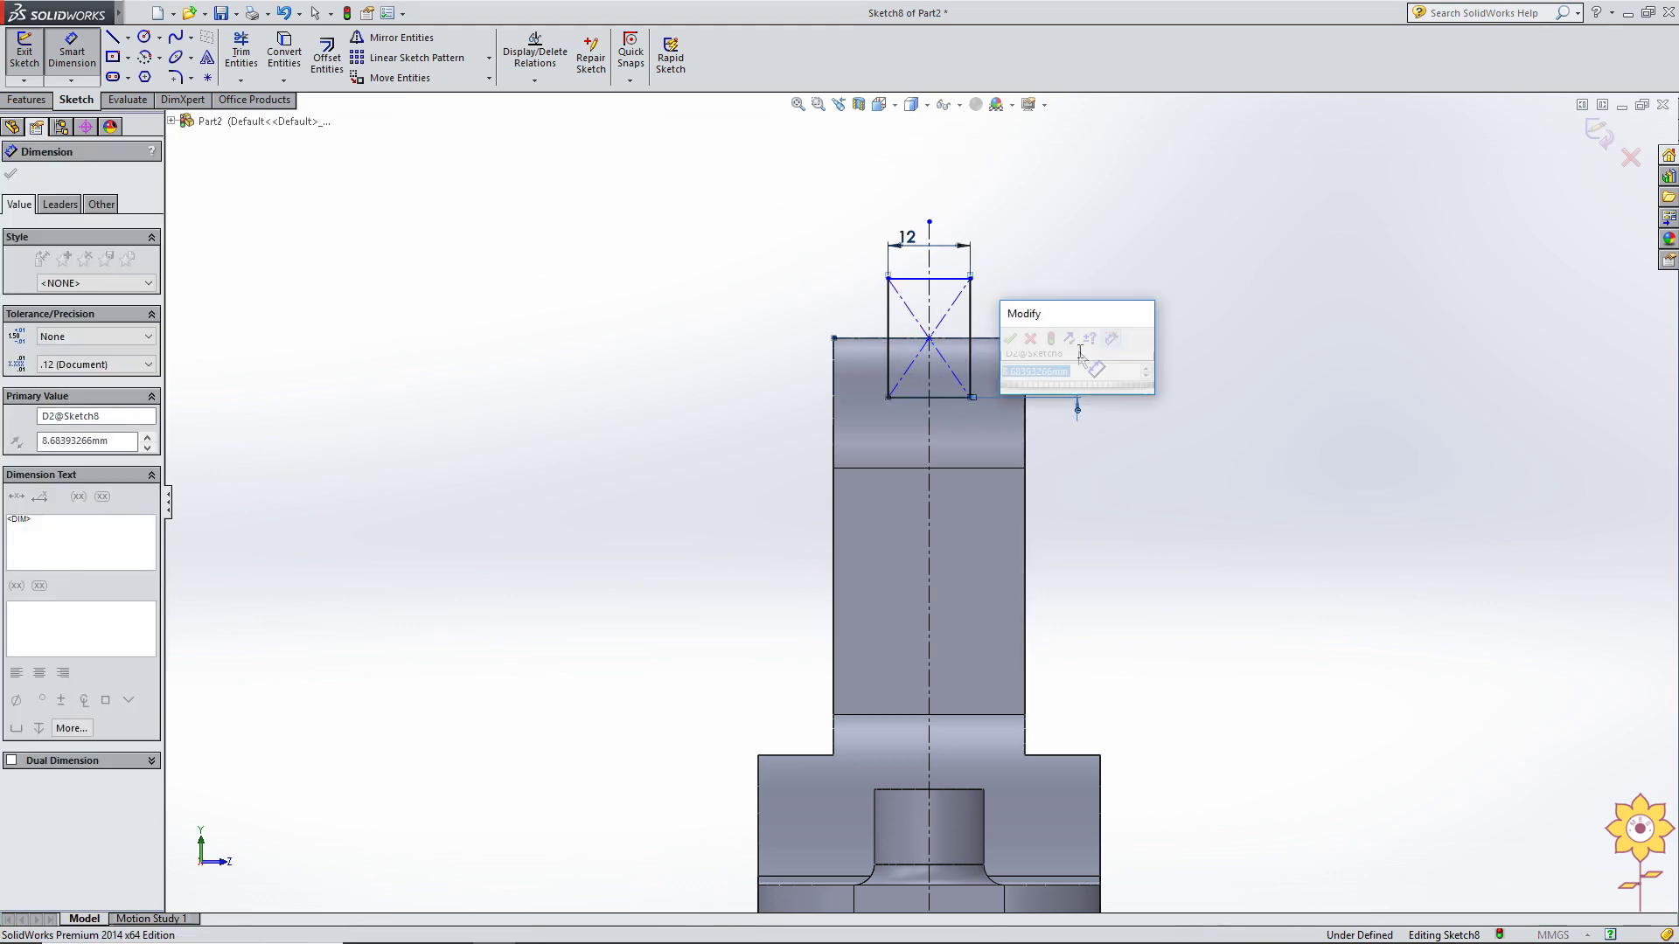
type("12")
key("Return")
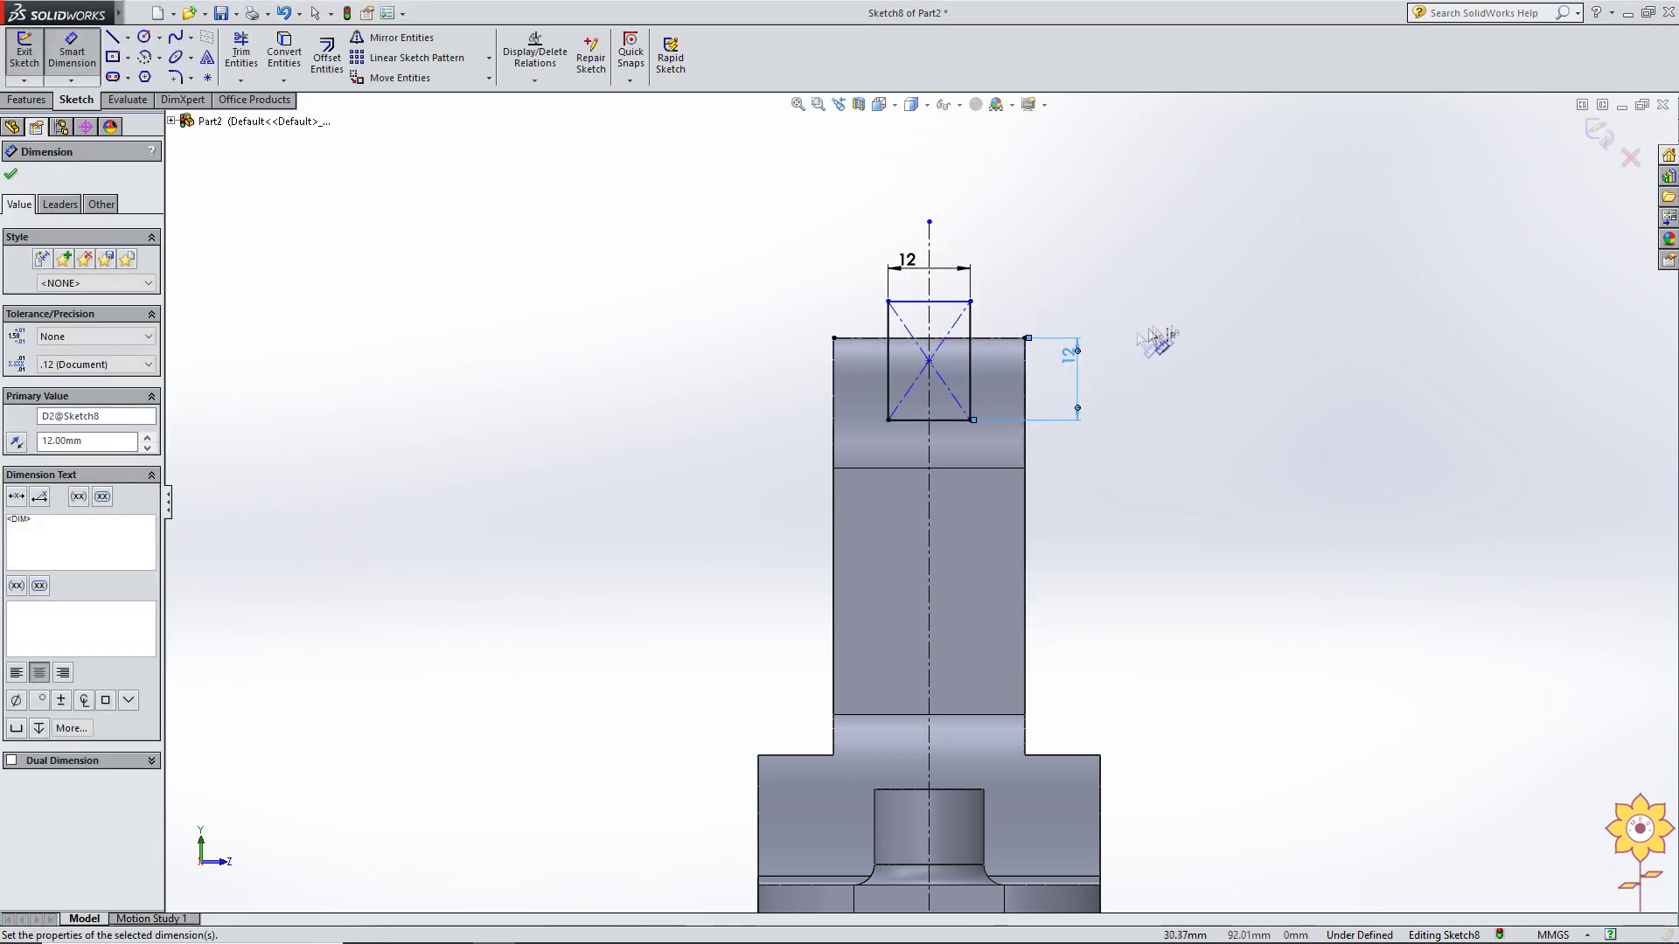
left_click(1153, 335)
Add the 5.37 mm height dimension to fully define the sketch, then exit it.
scroll(997, 394, "down", 3)
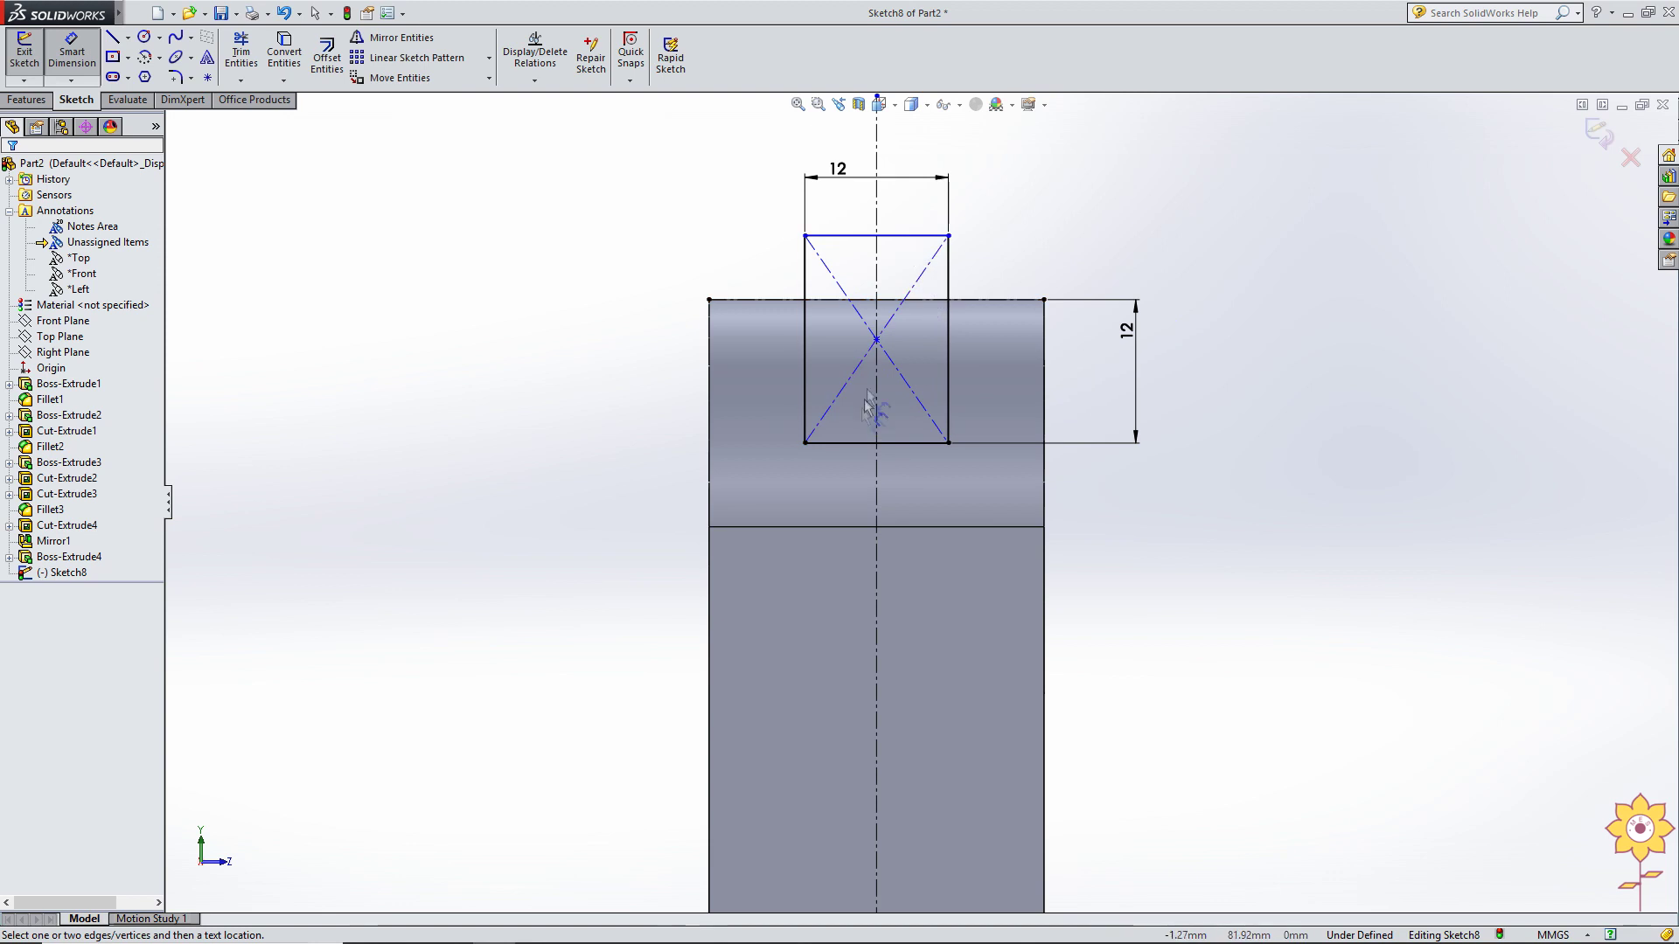
scroll(781, 258, "up", 5)
scroll(888, 280, "down", 3)
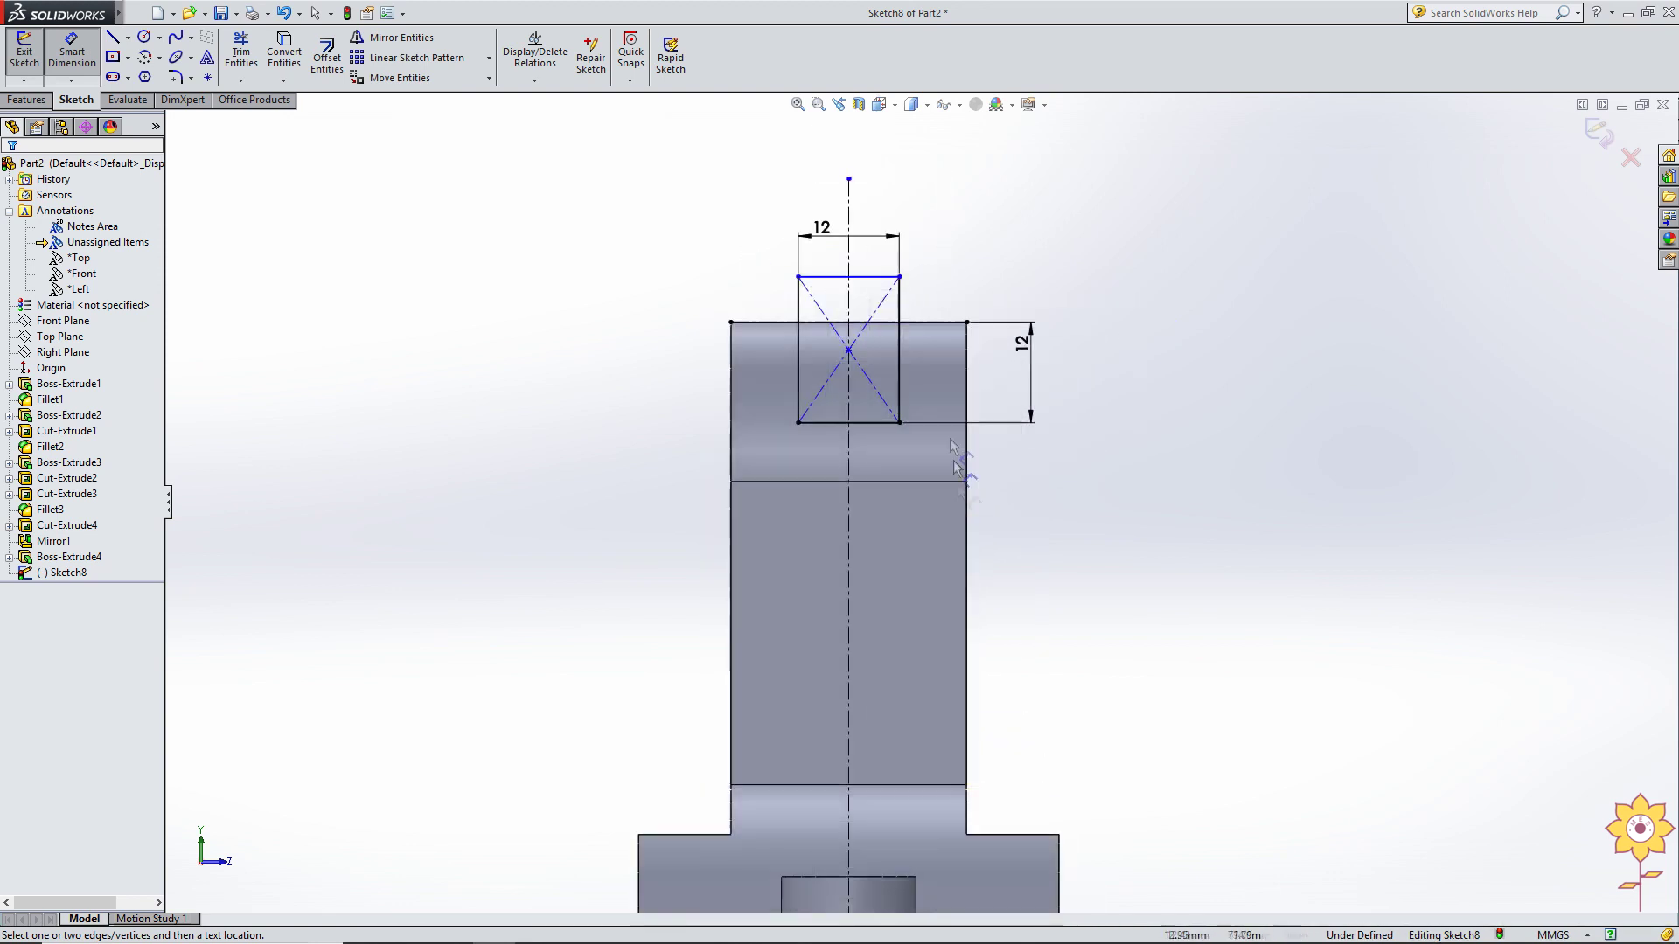
left_click(866, 278)
left_click(931, 323)
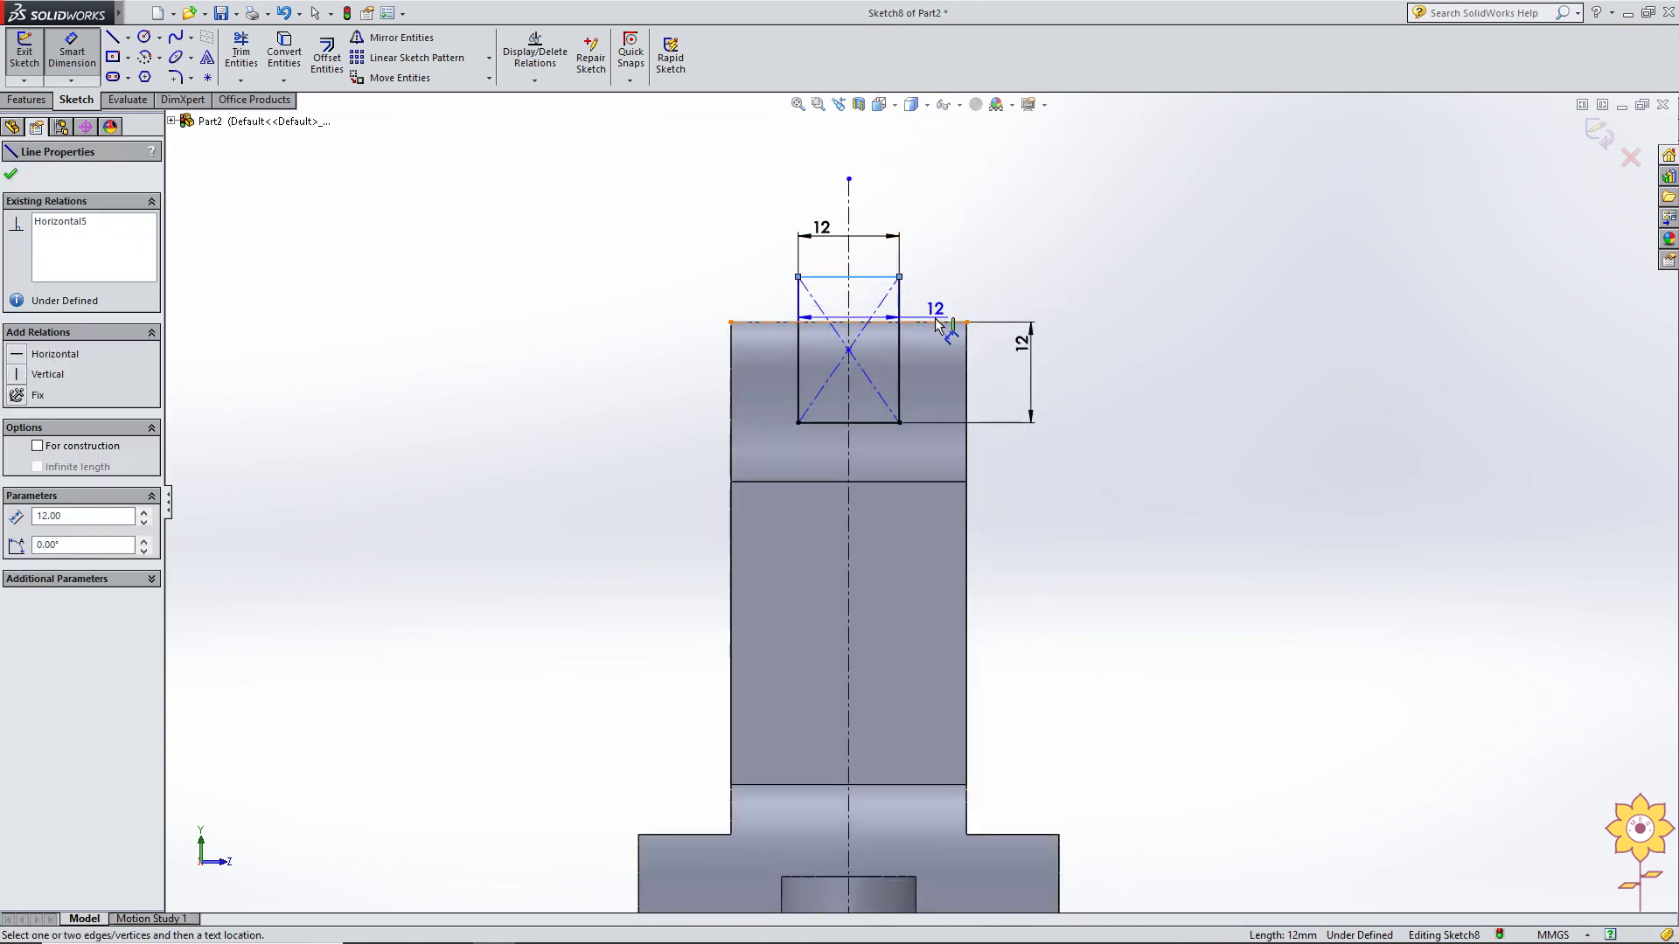
left_click(941, 312)
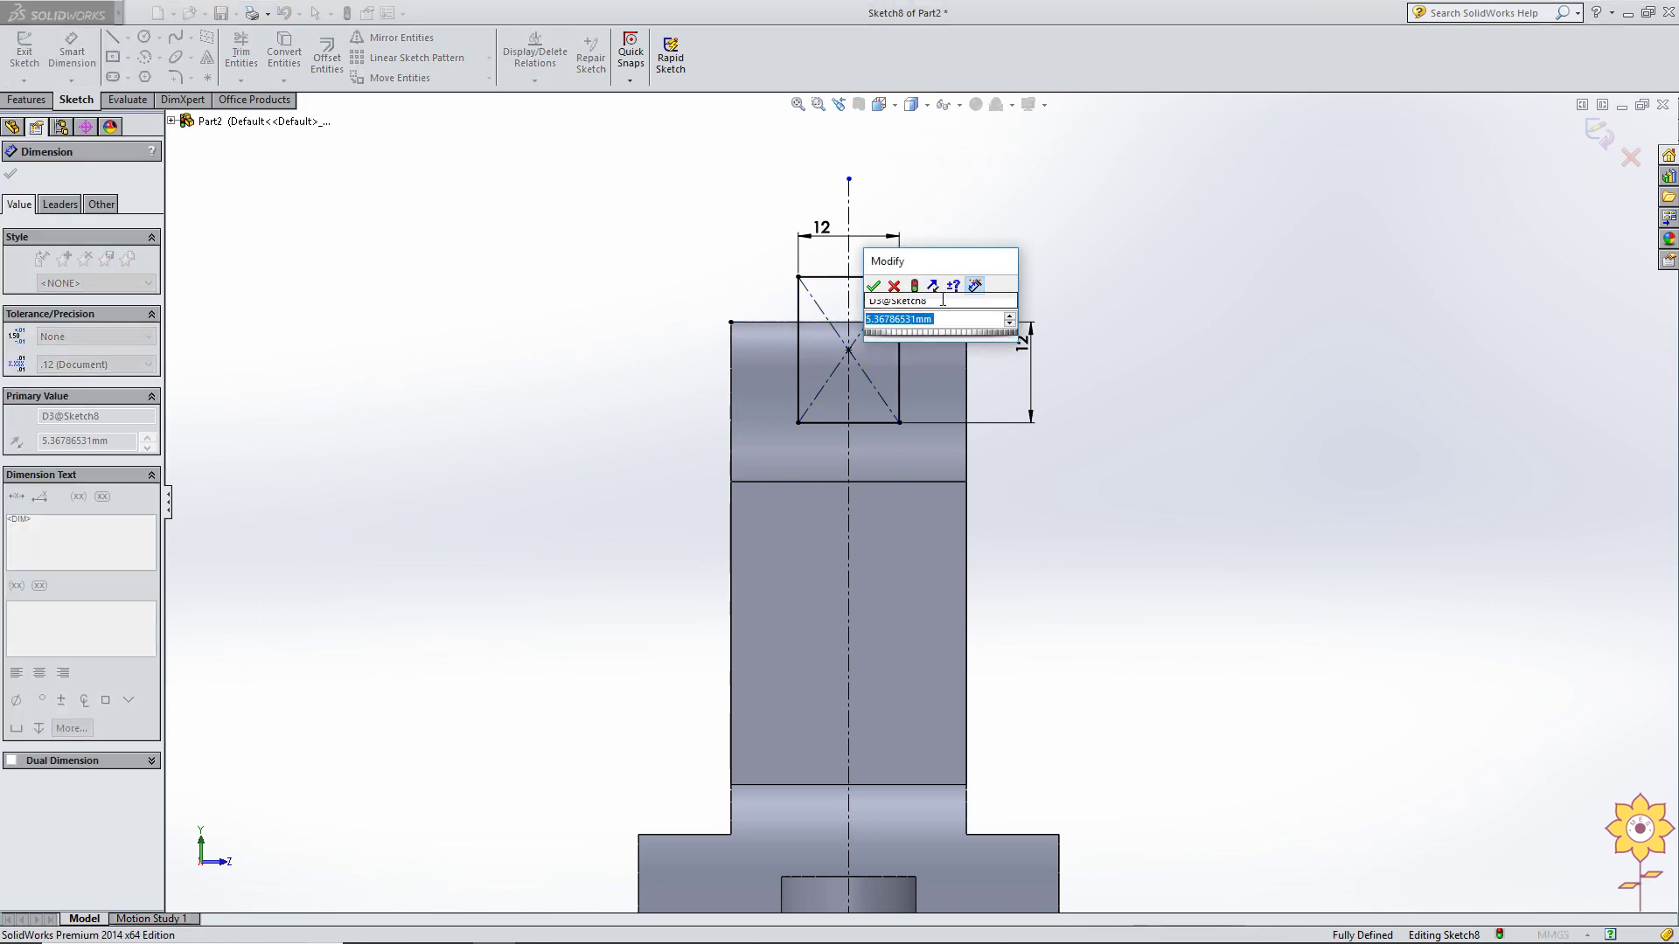
key("Return")
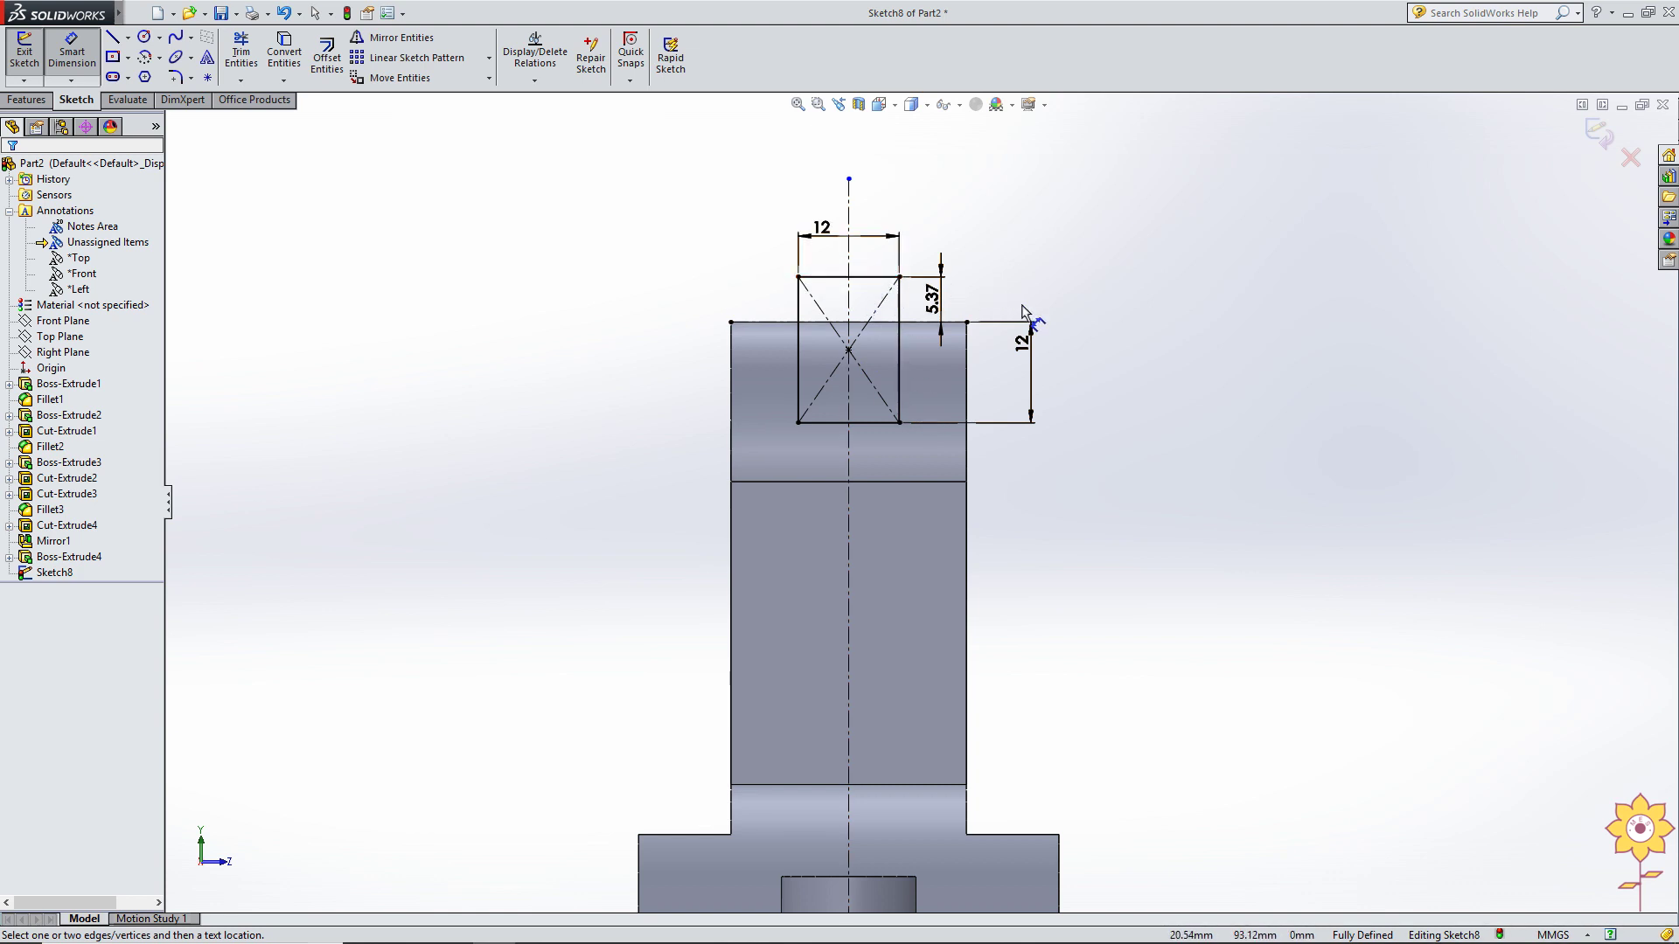
key("z")
left_click(1599, 132)
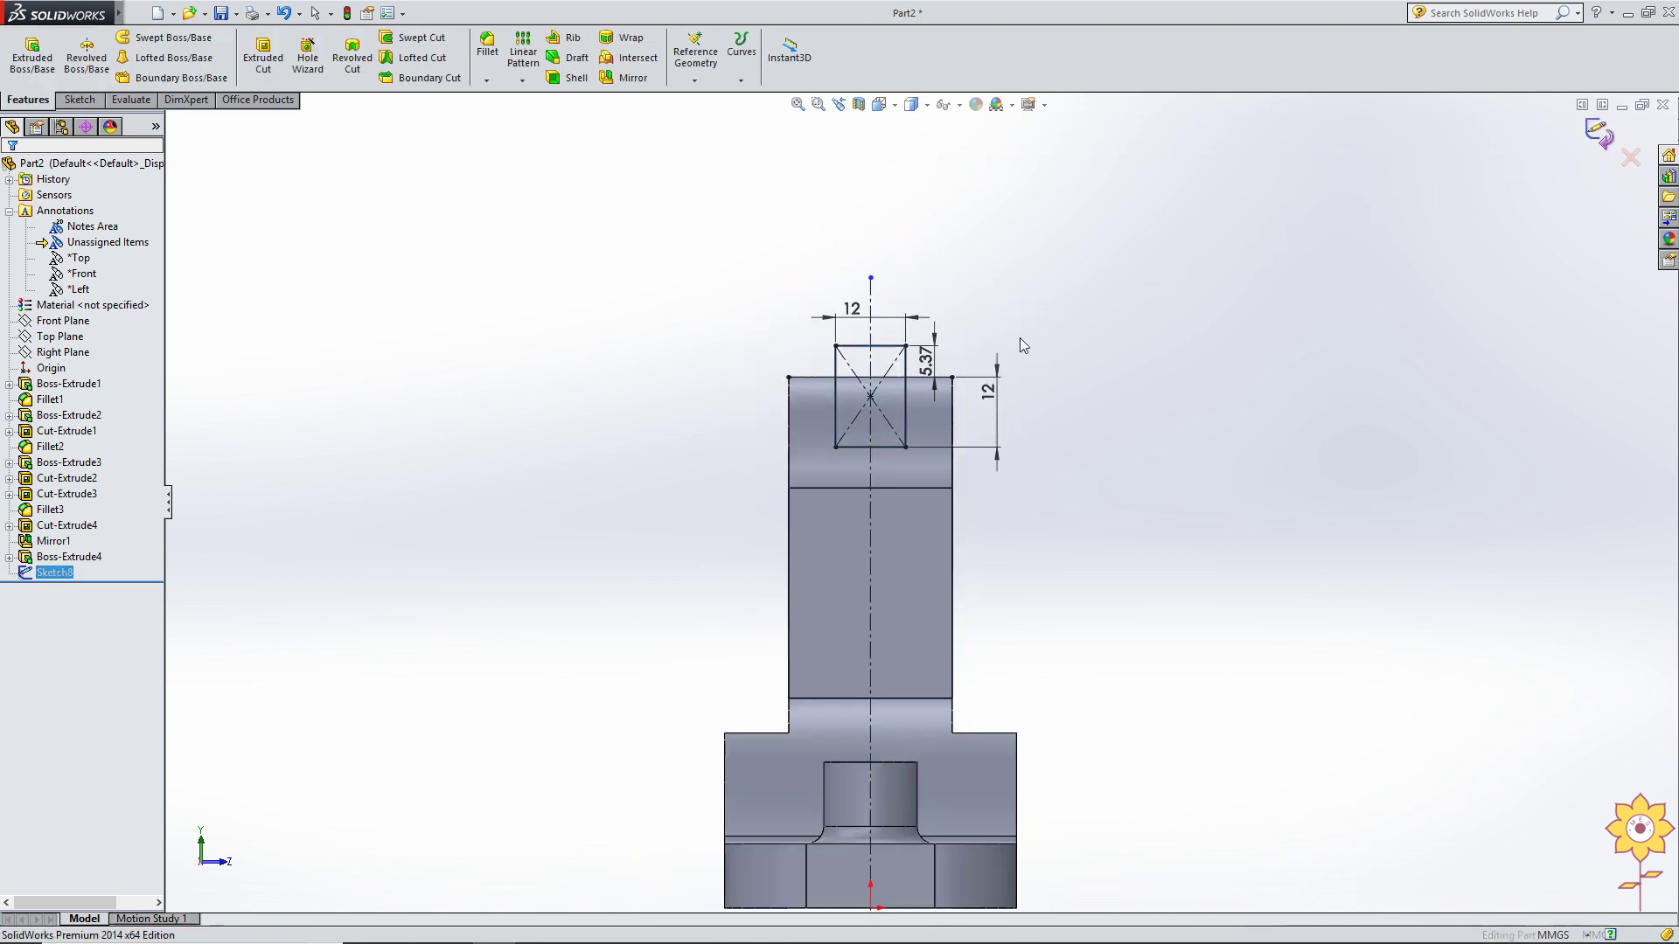
Extruded-cut the 12 mm square Up To Next and orbit to inspect the slot.
left_click(262, 54)
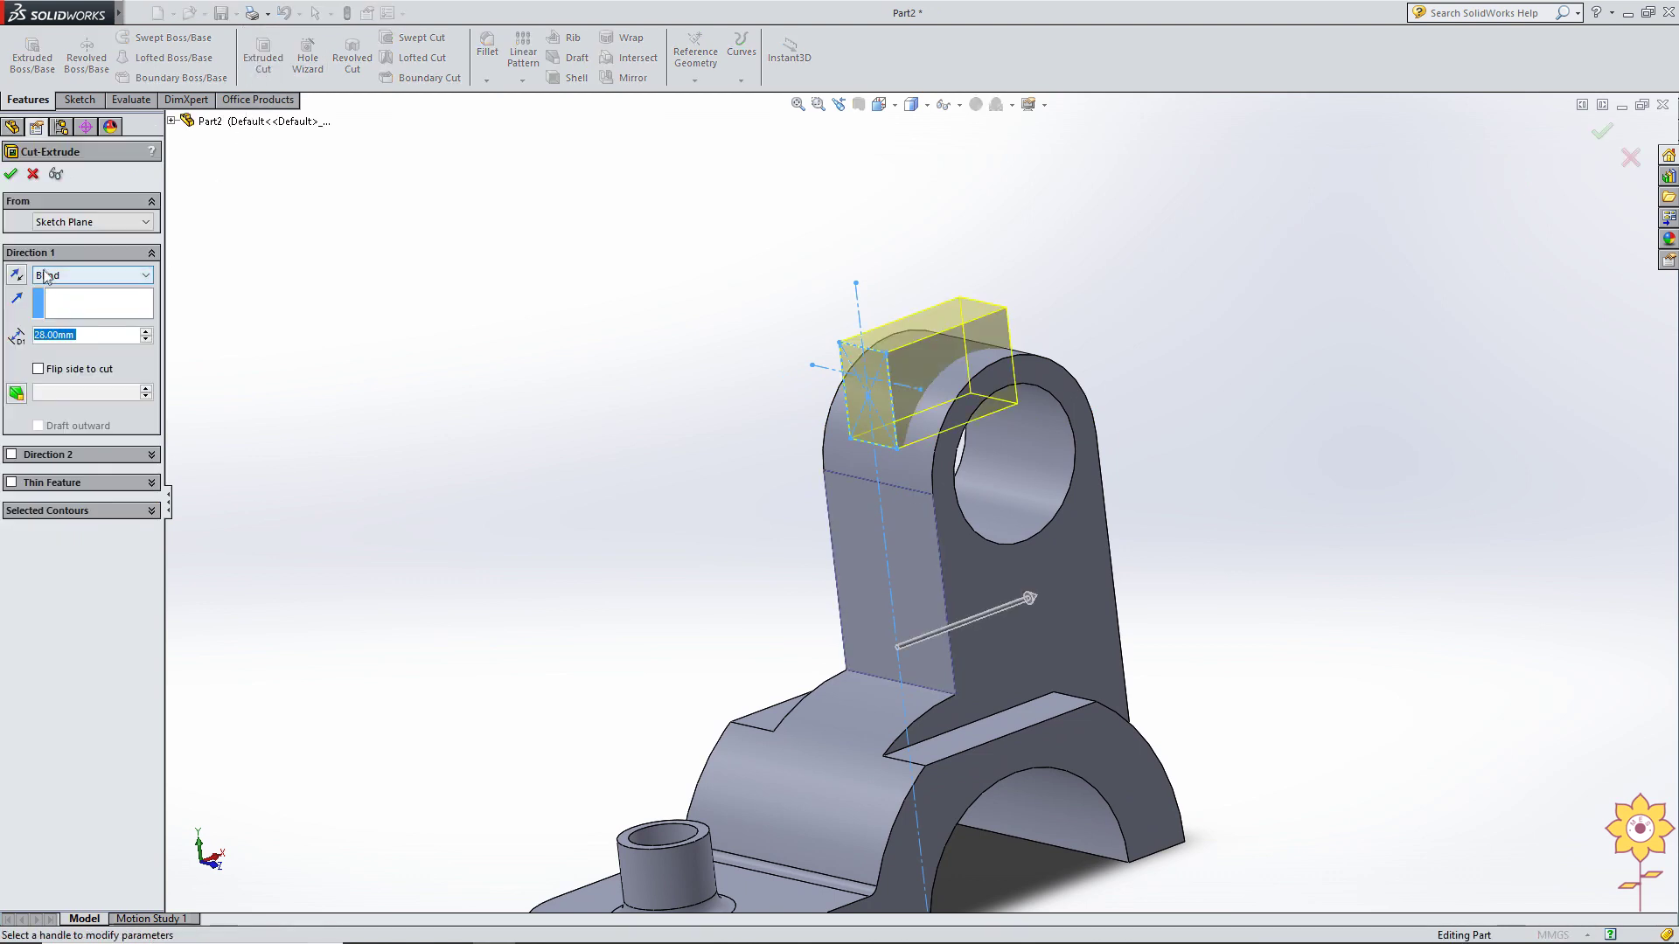
left_click(46, 275)
left_click(78, 325)
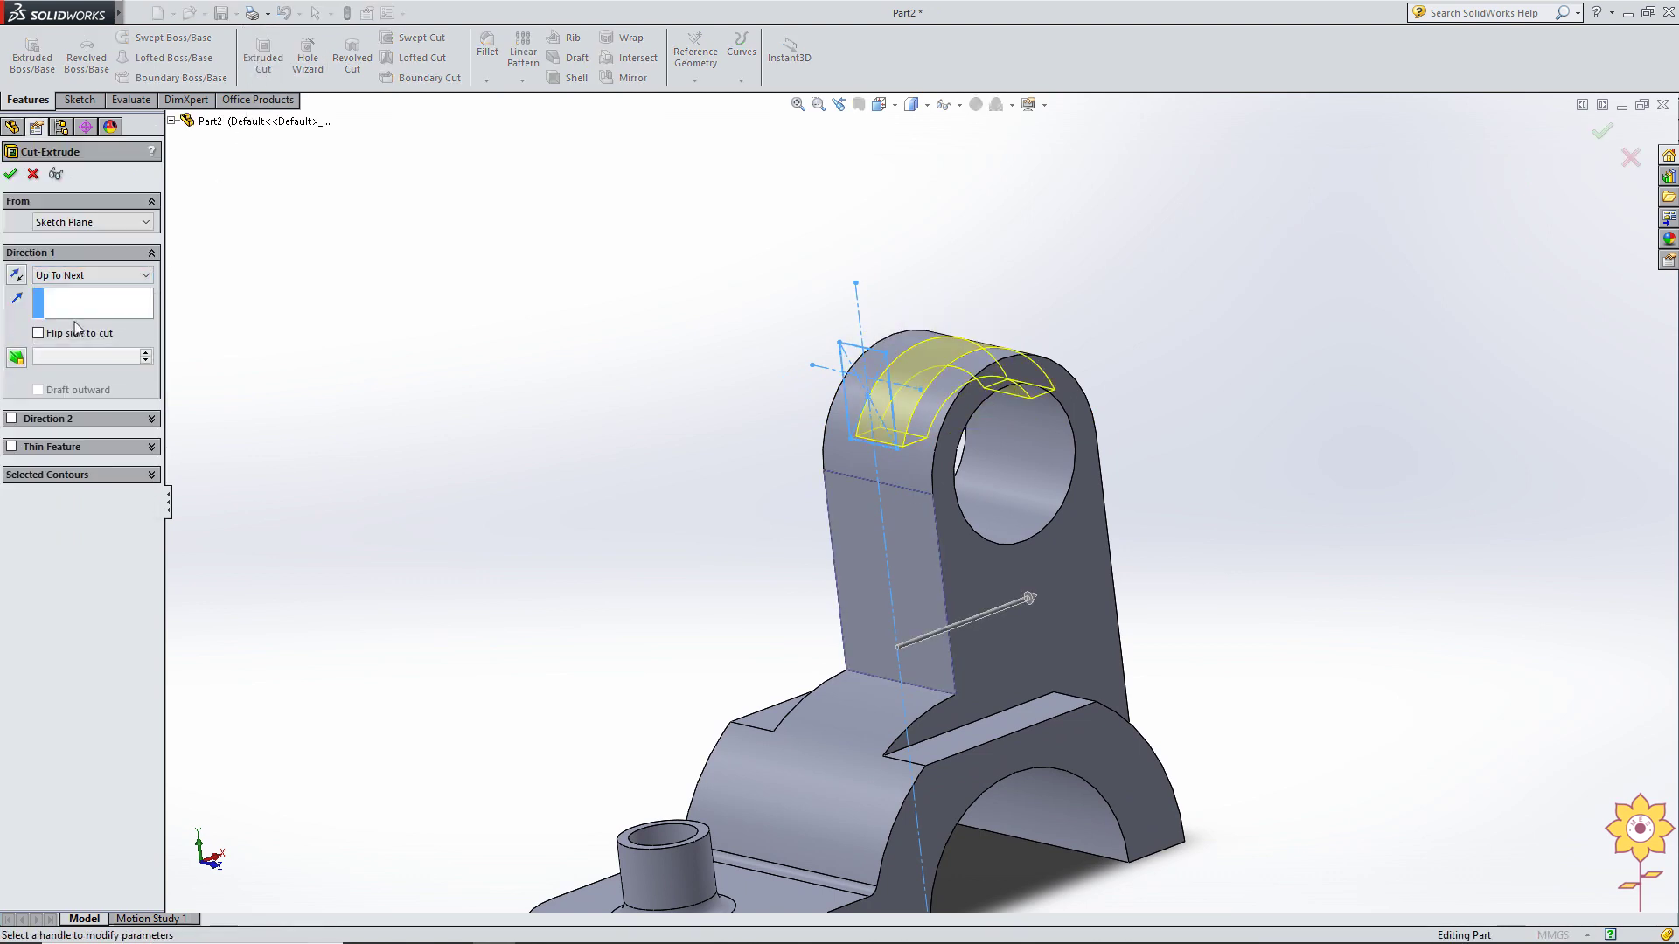
middle_click_drag(544, 354, 529, 282)
left_click(10, 175)
scroll(670, 267, "up", 3)
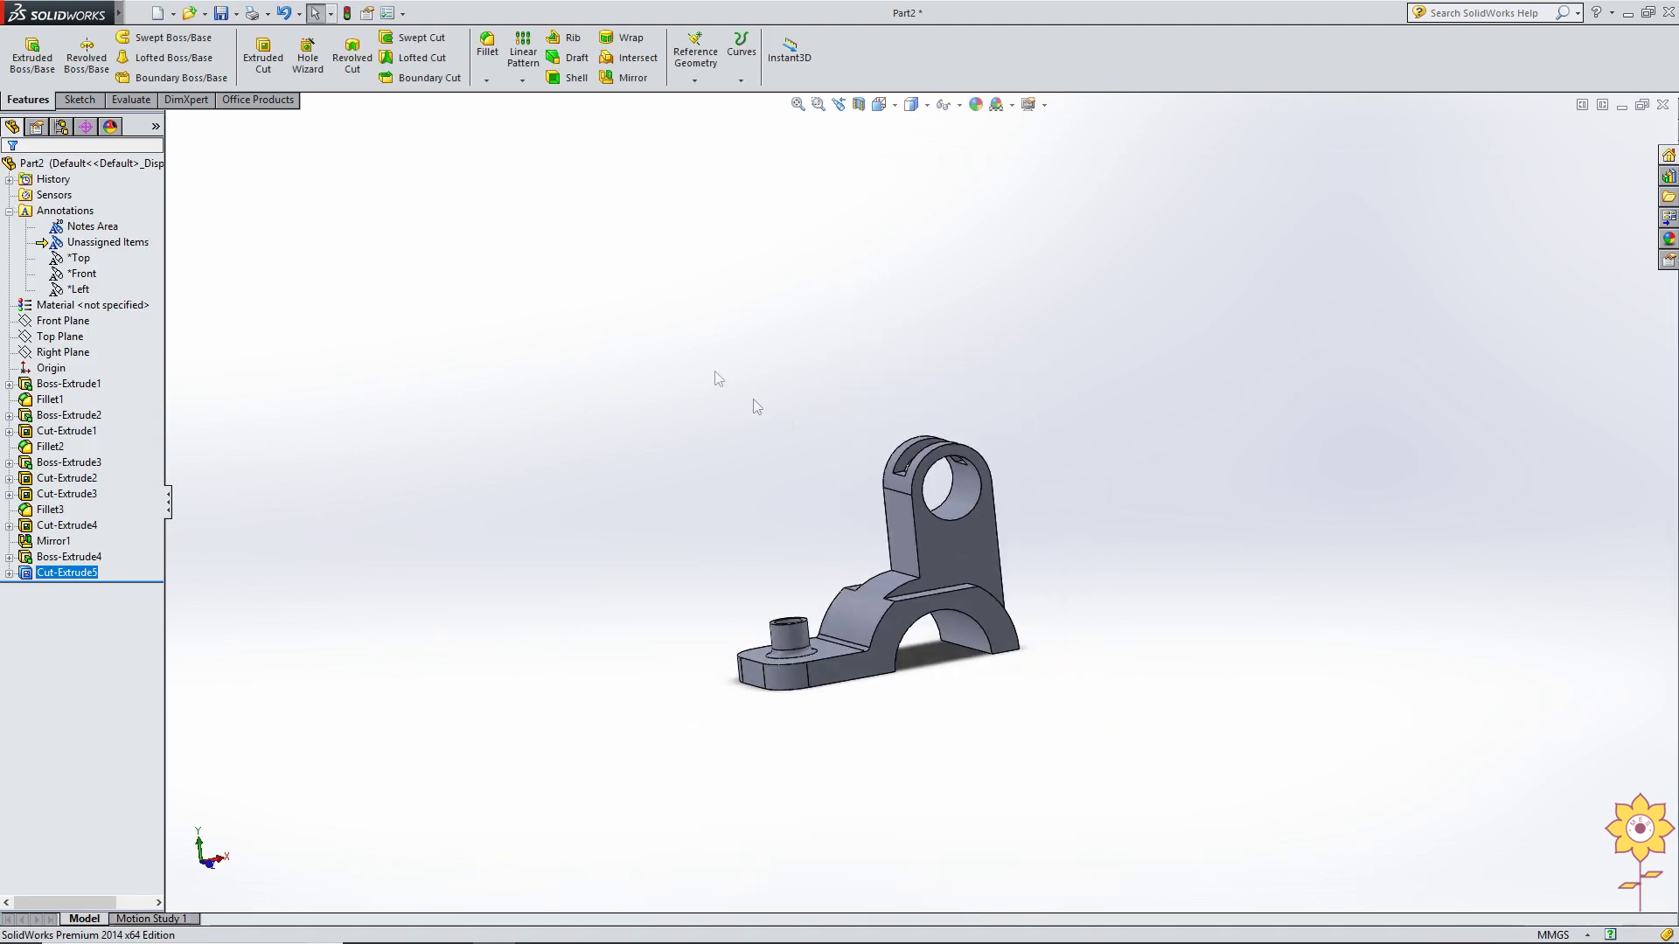
mouse_move(870, 457)
middle_mouse_down()
mouse_move(678, 416)
mouse_move(768, 465)
mouse_move(1035, 390)
mouse_move(912, 592)
mouse_move(714, 614)
middle_mouse_up()
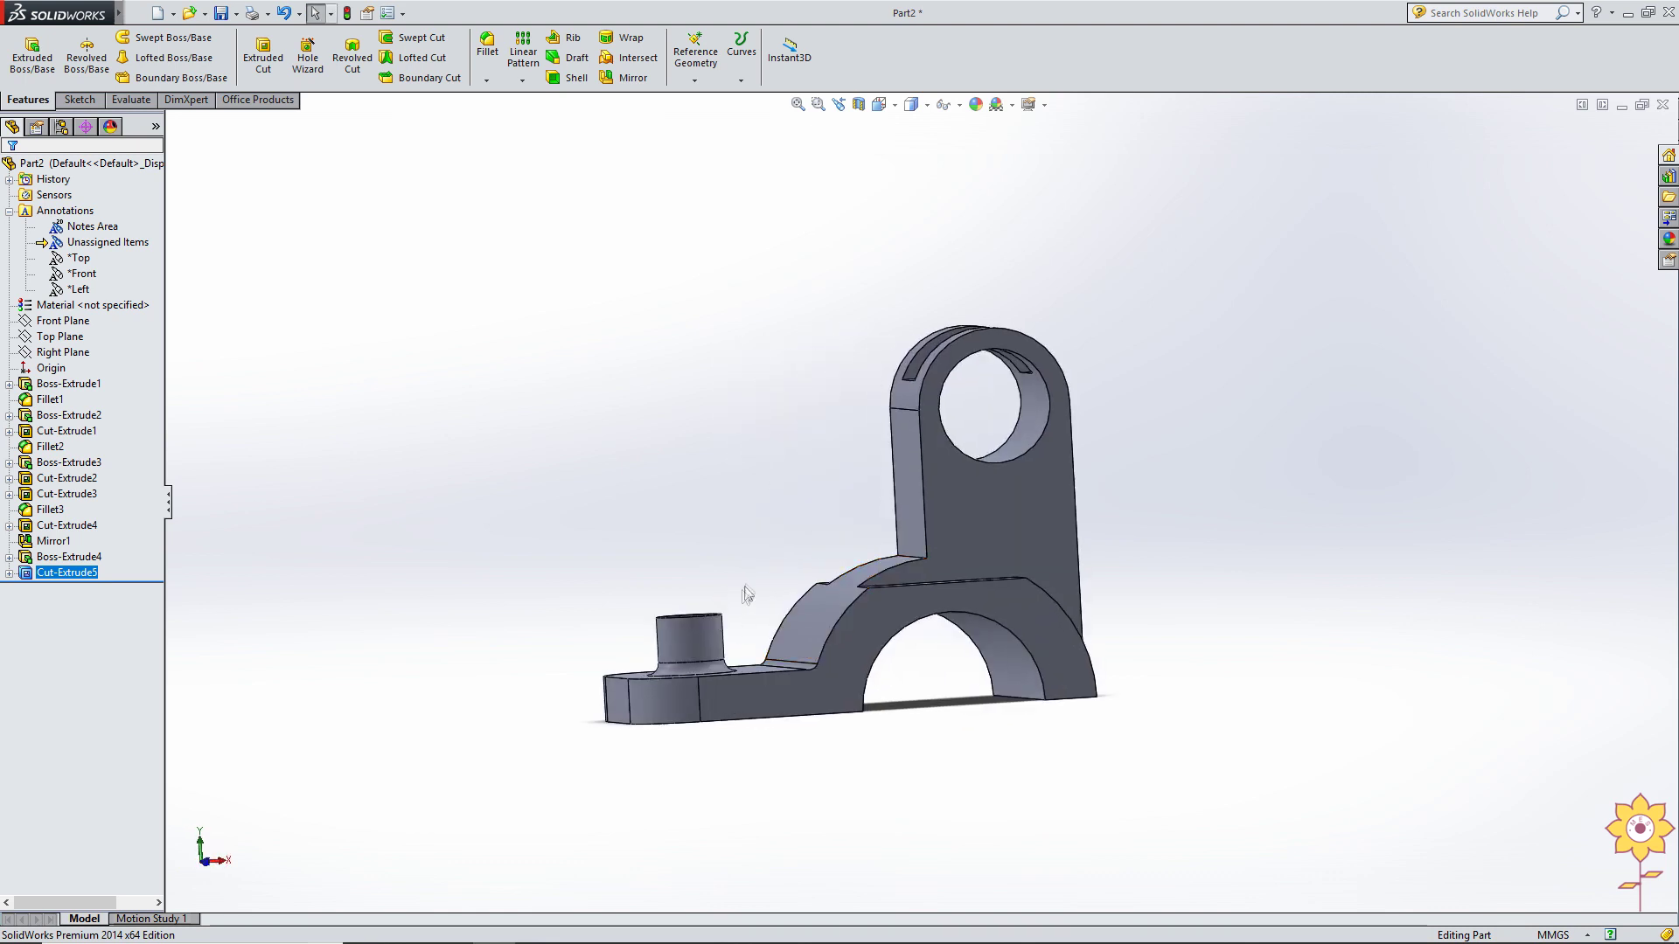
mouse_move(938, 679)
middle_mouse_down()
mouse_move(956, 685)
mouse_move(957, 725)
middle_mouse_up()
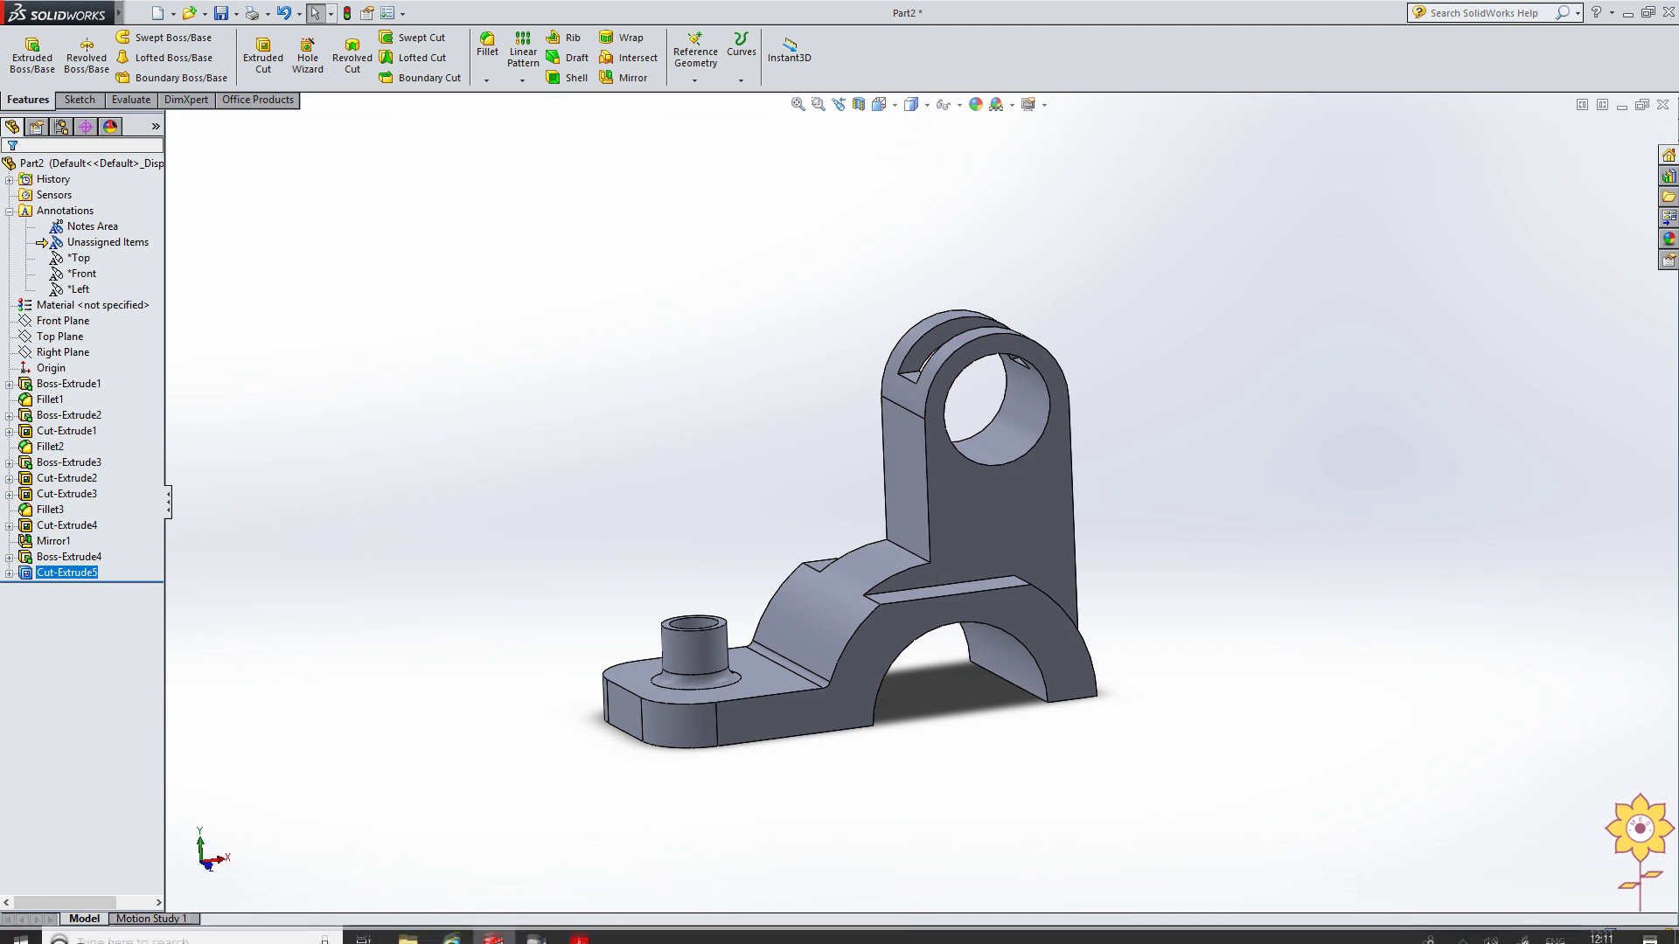
Switch to the model 1.pdf bracket drawing in Acrobat Reader.
left_click(483, 410)
key("alt+Tab")
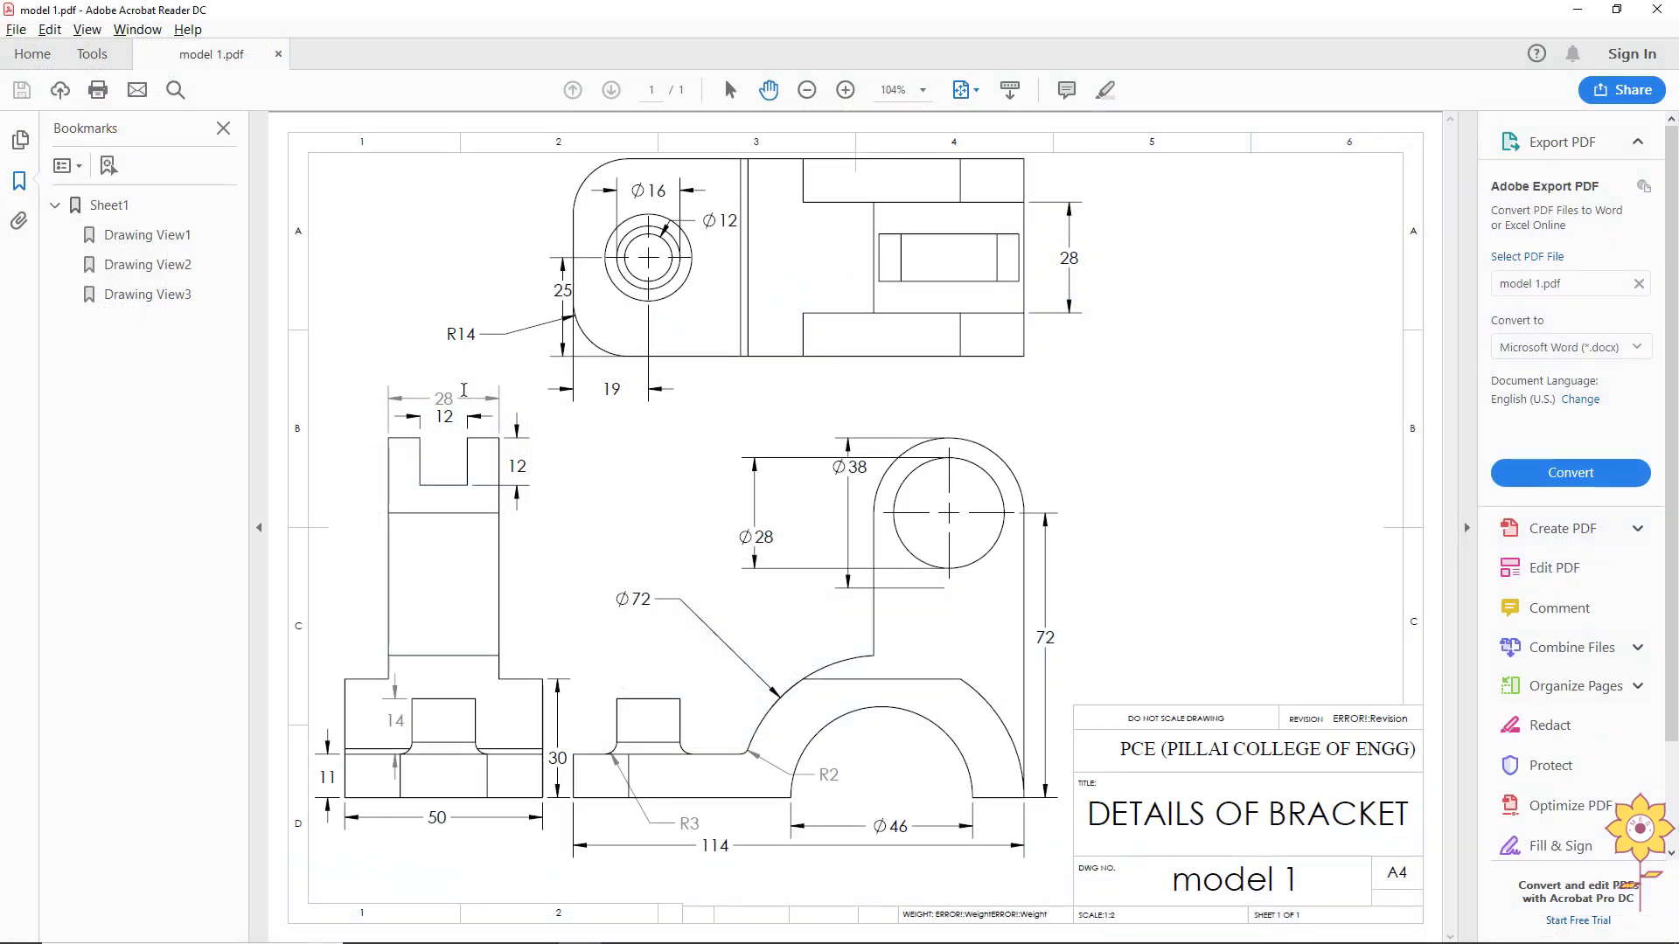